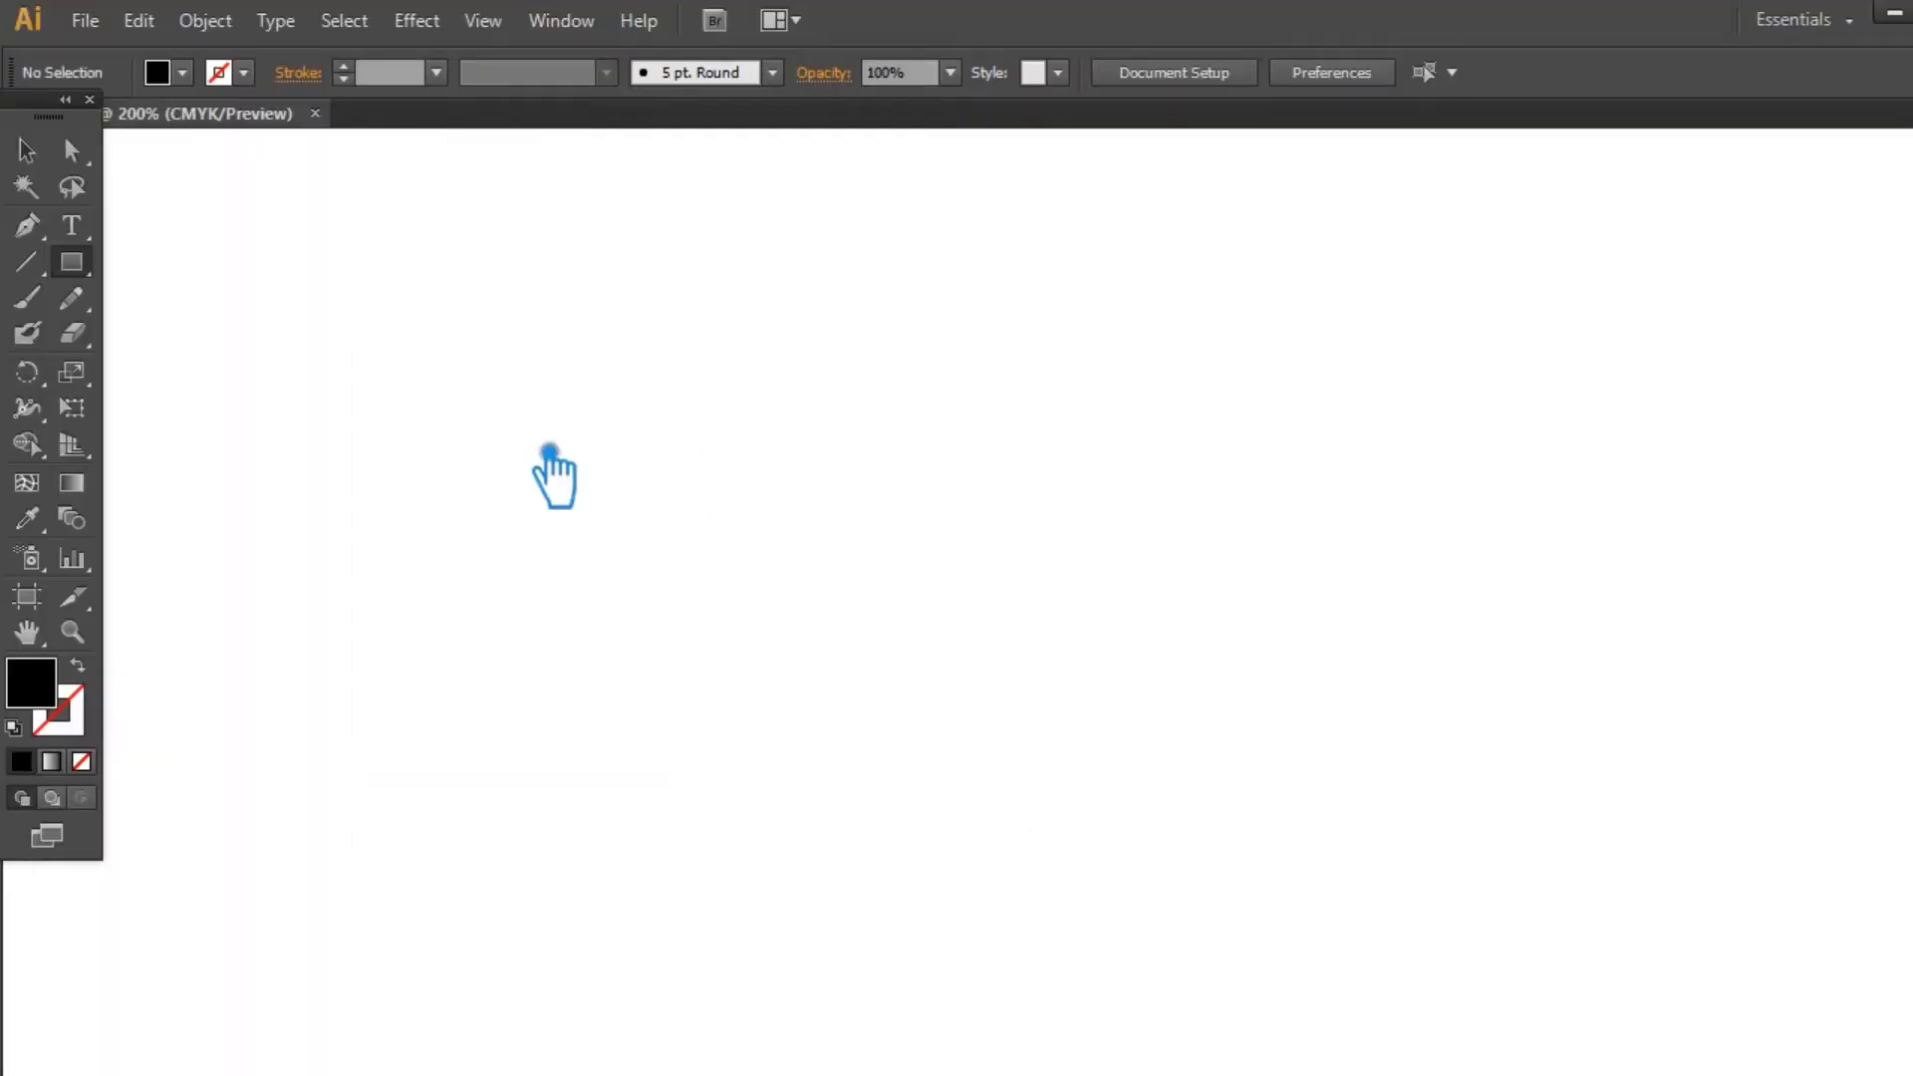
Step: Draw a tall black rectangle and slant it into a parallelogram by sliding its top edge right
drag(759, 382, 840, 703)
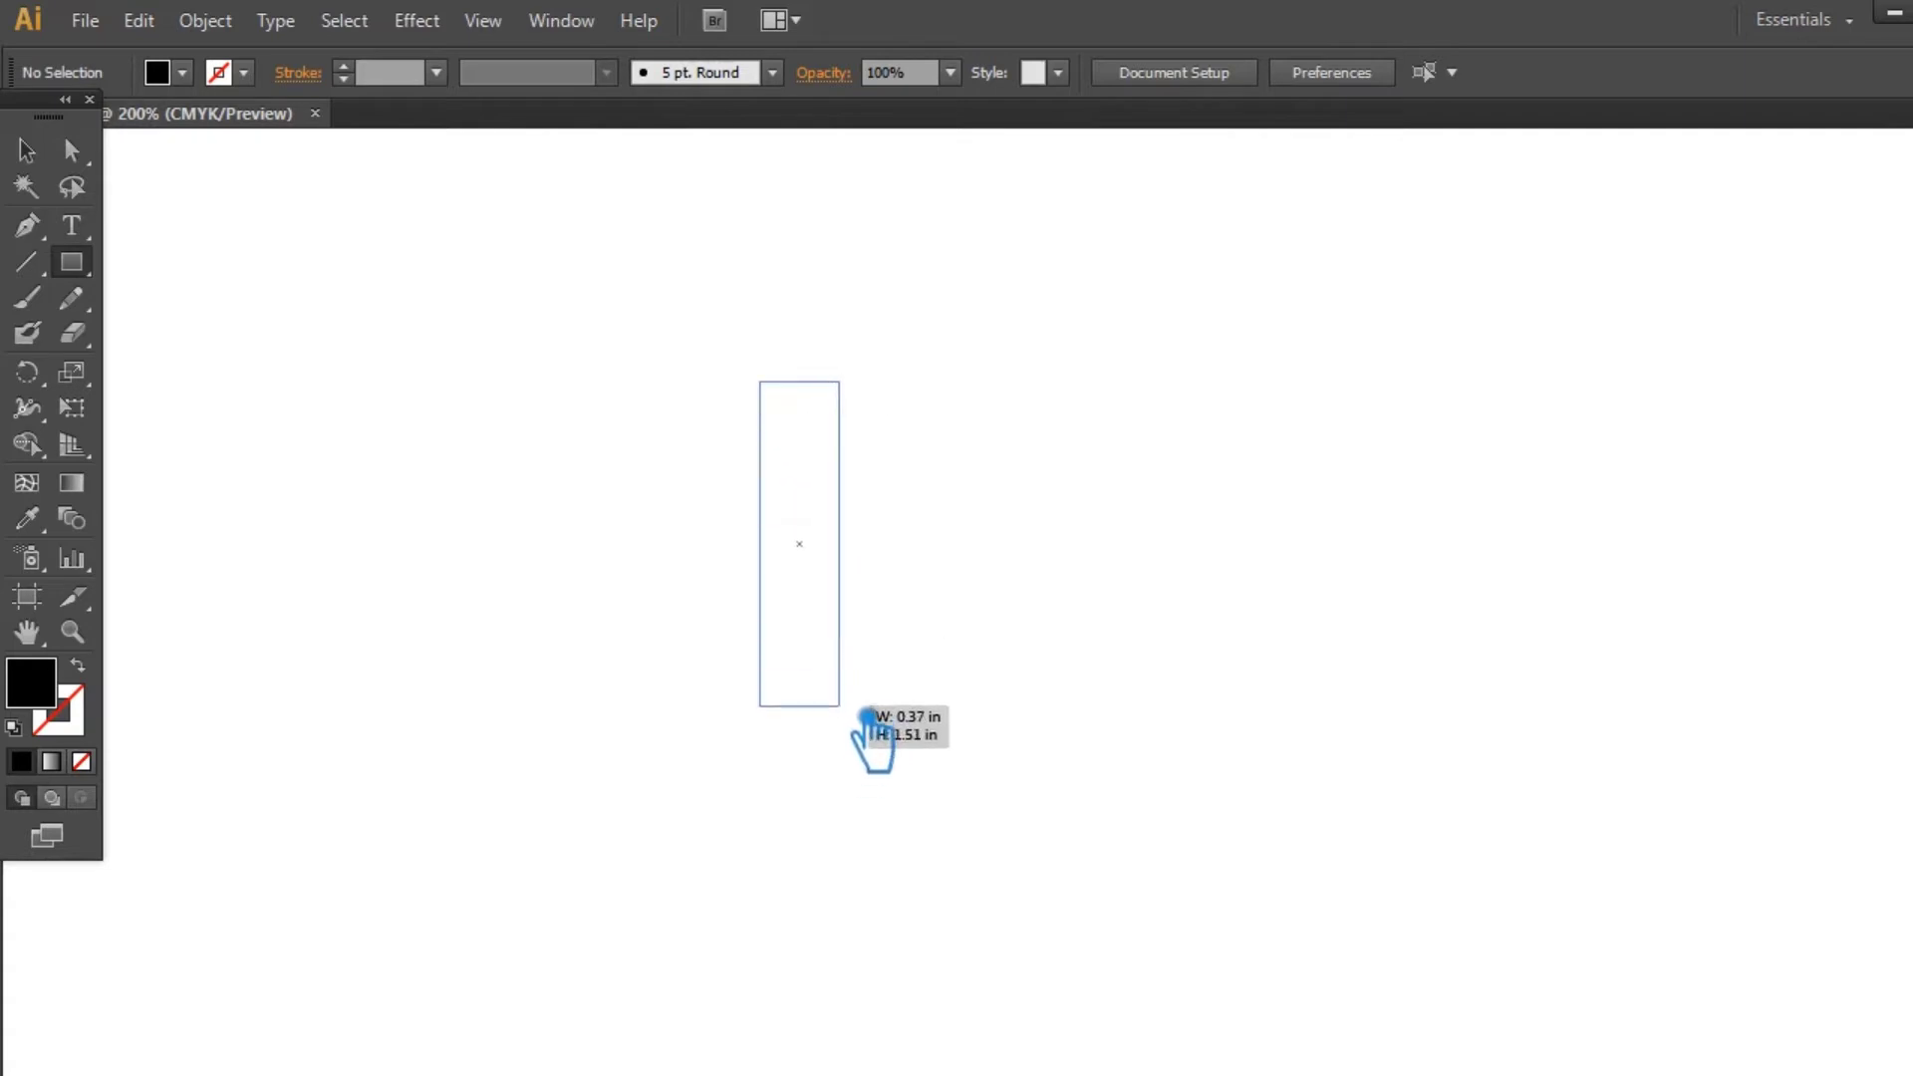
drag(867, 715, 840, 703)
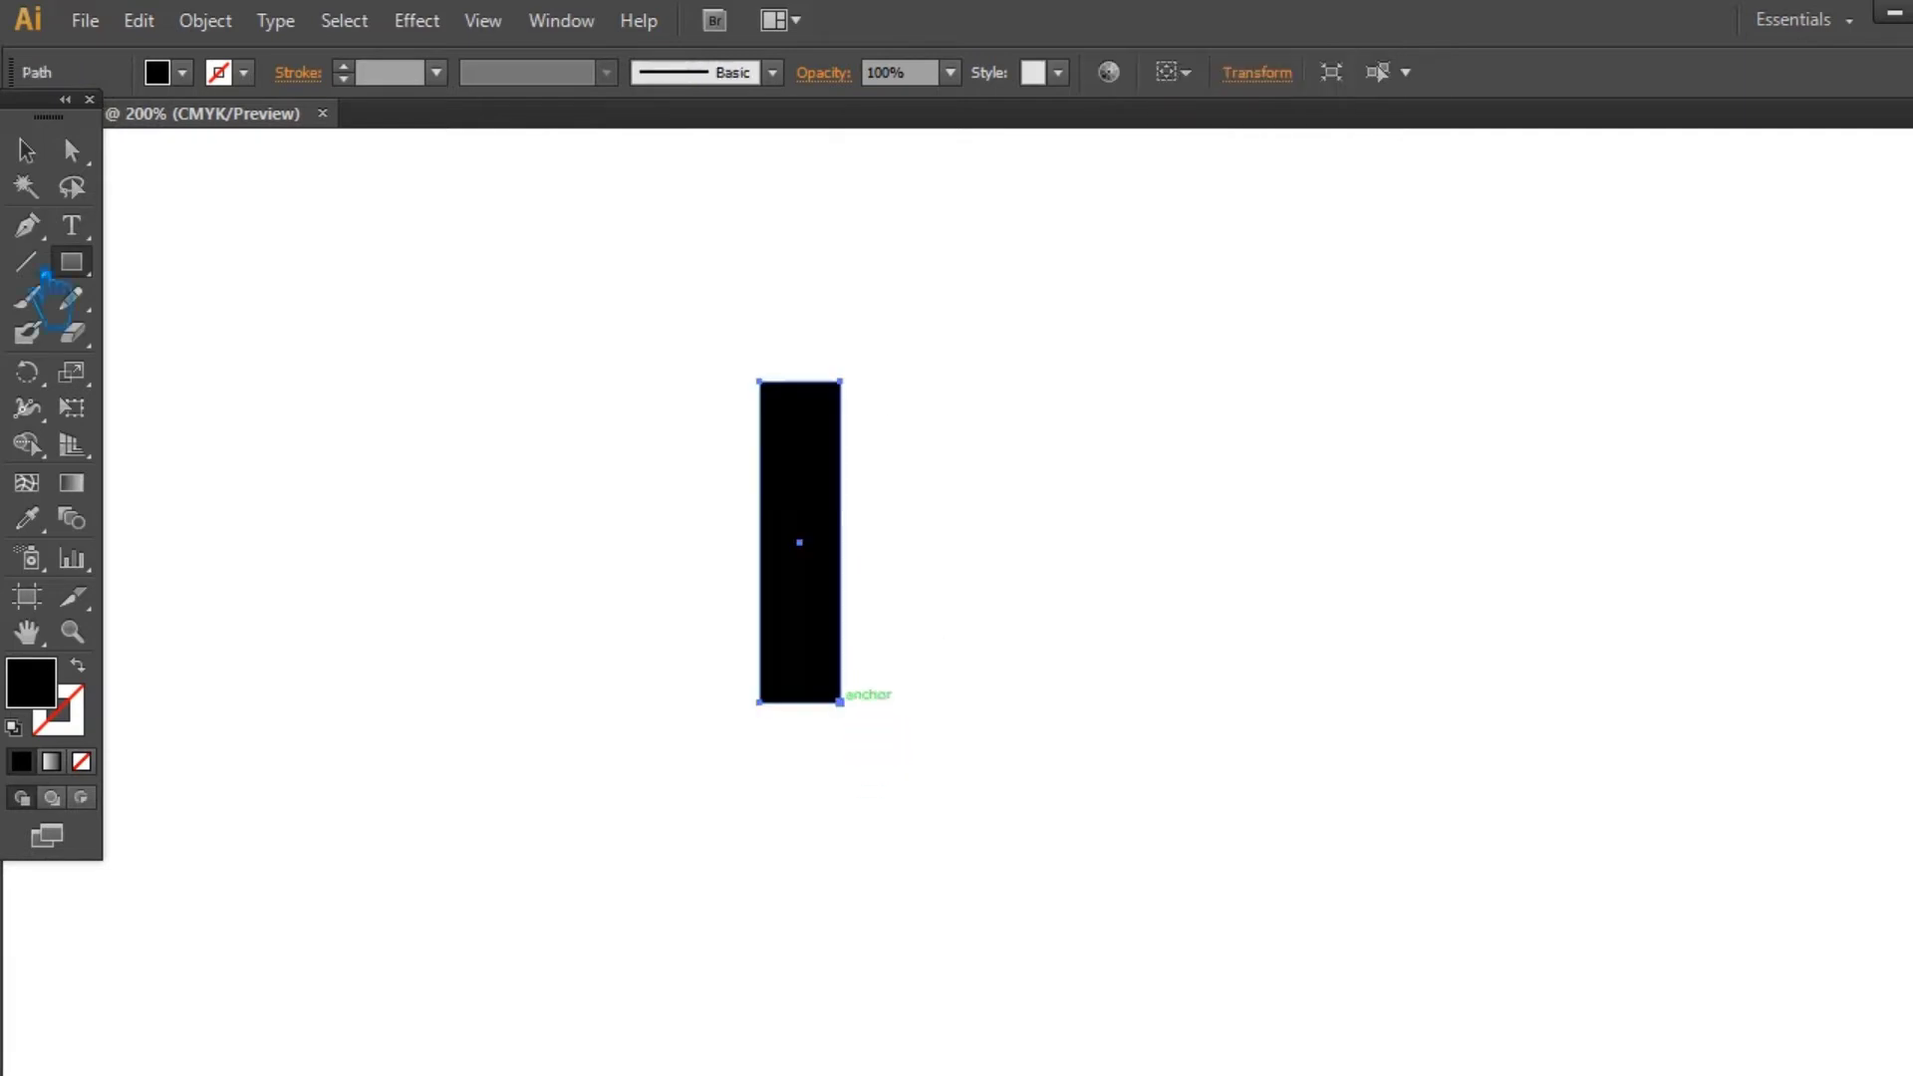
click(66, 152)
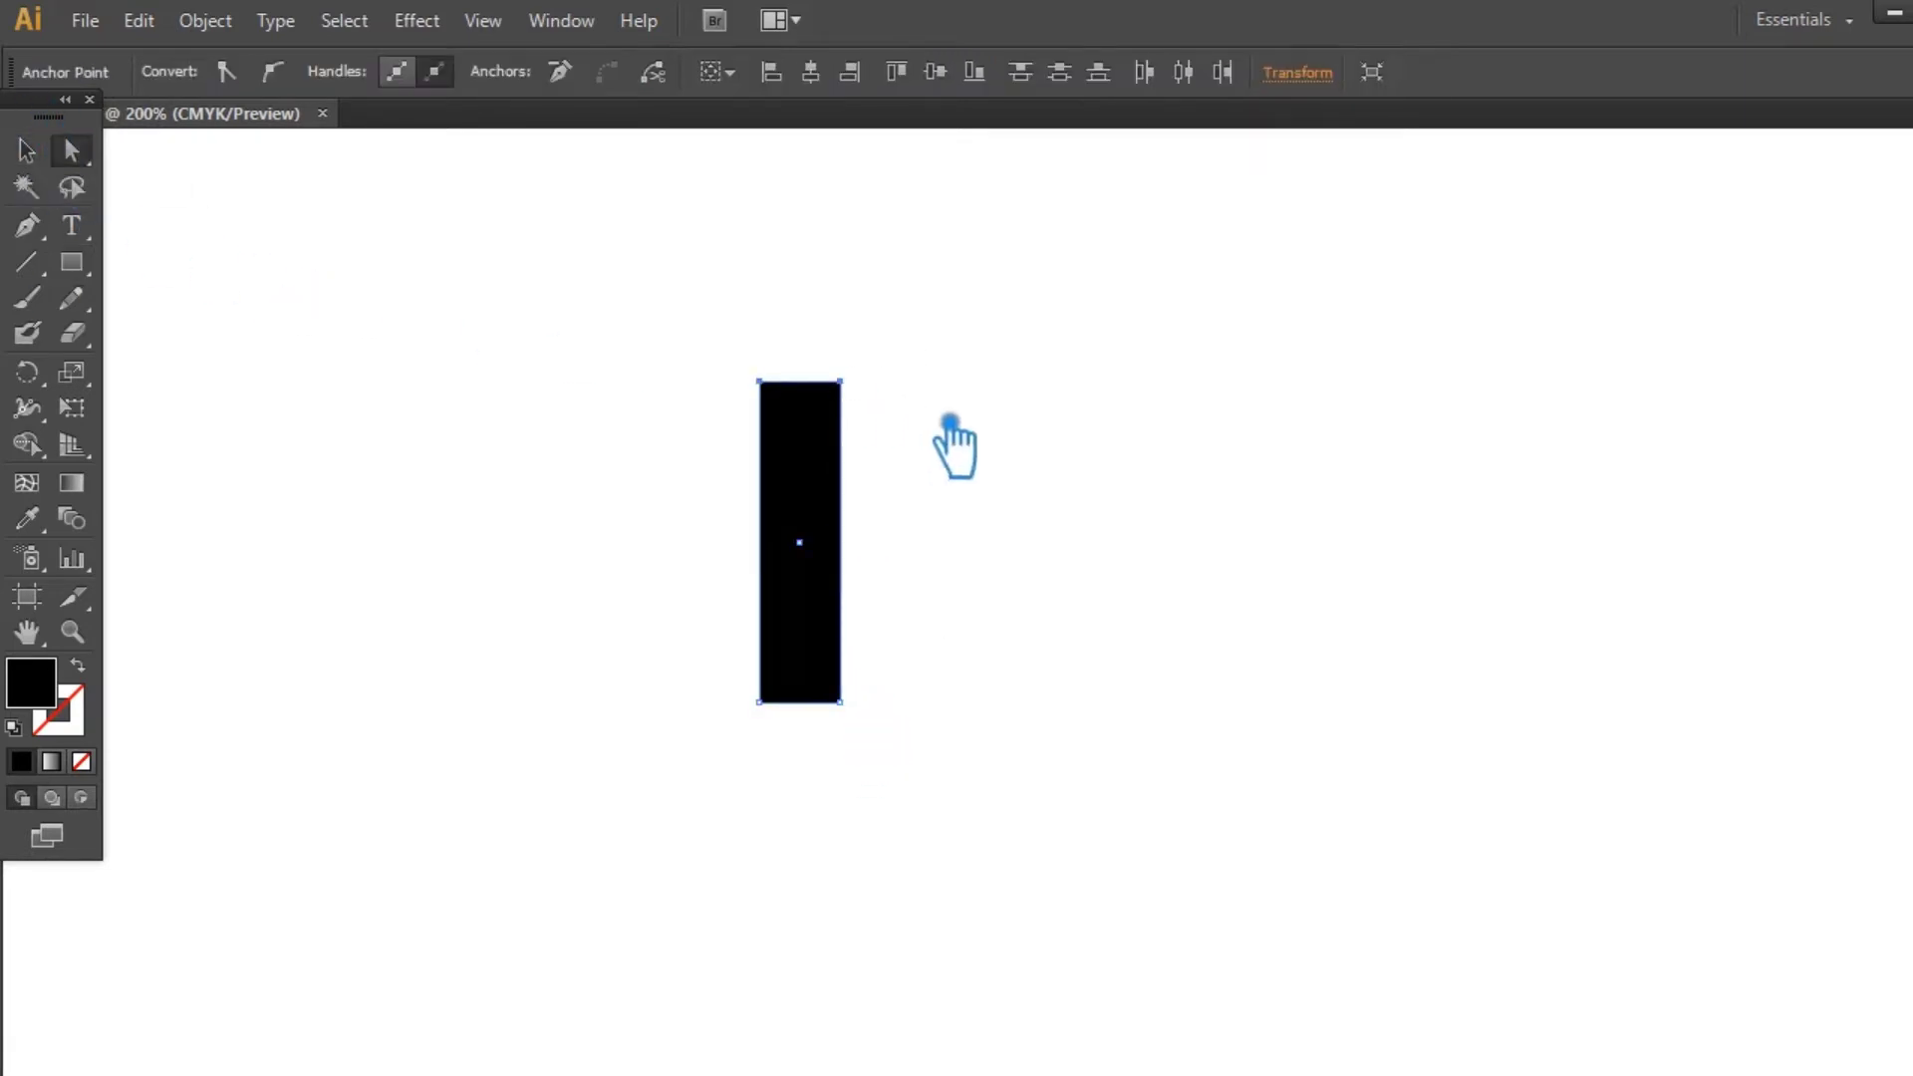
drag(951, 424, 1063, 461)
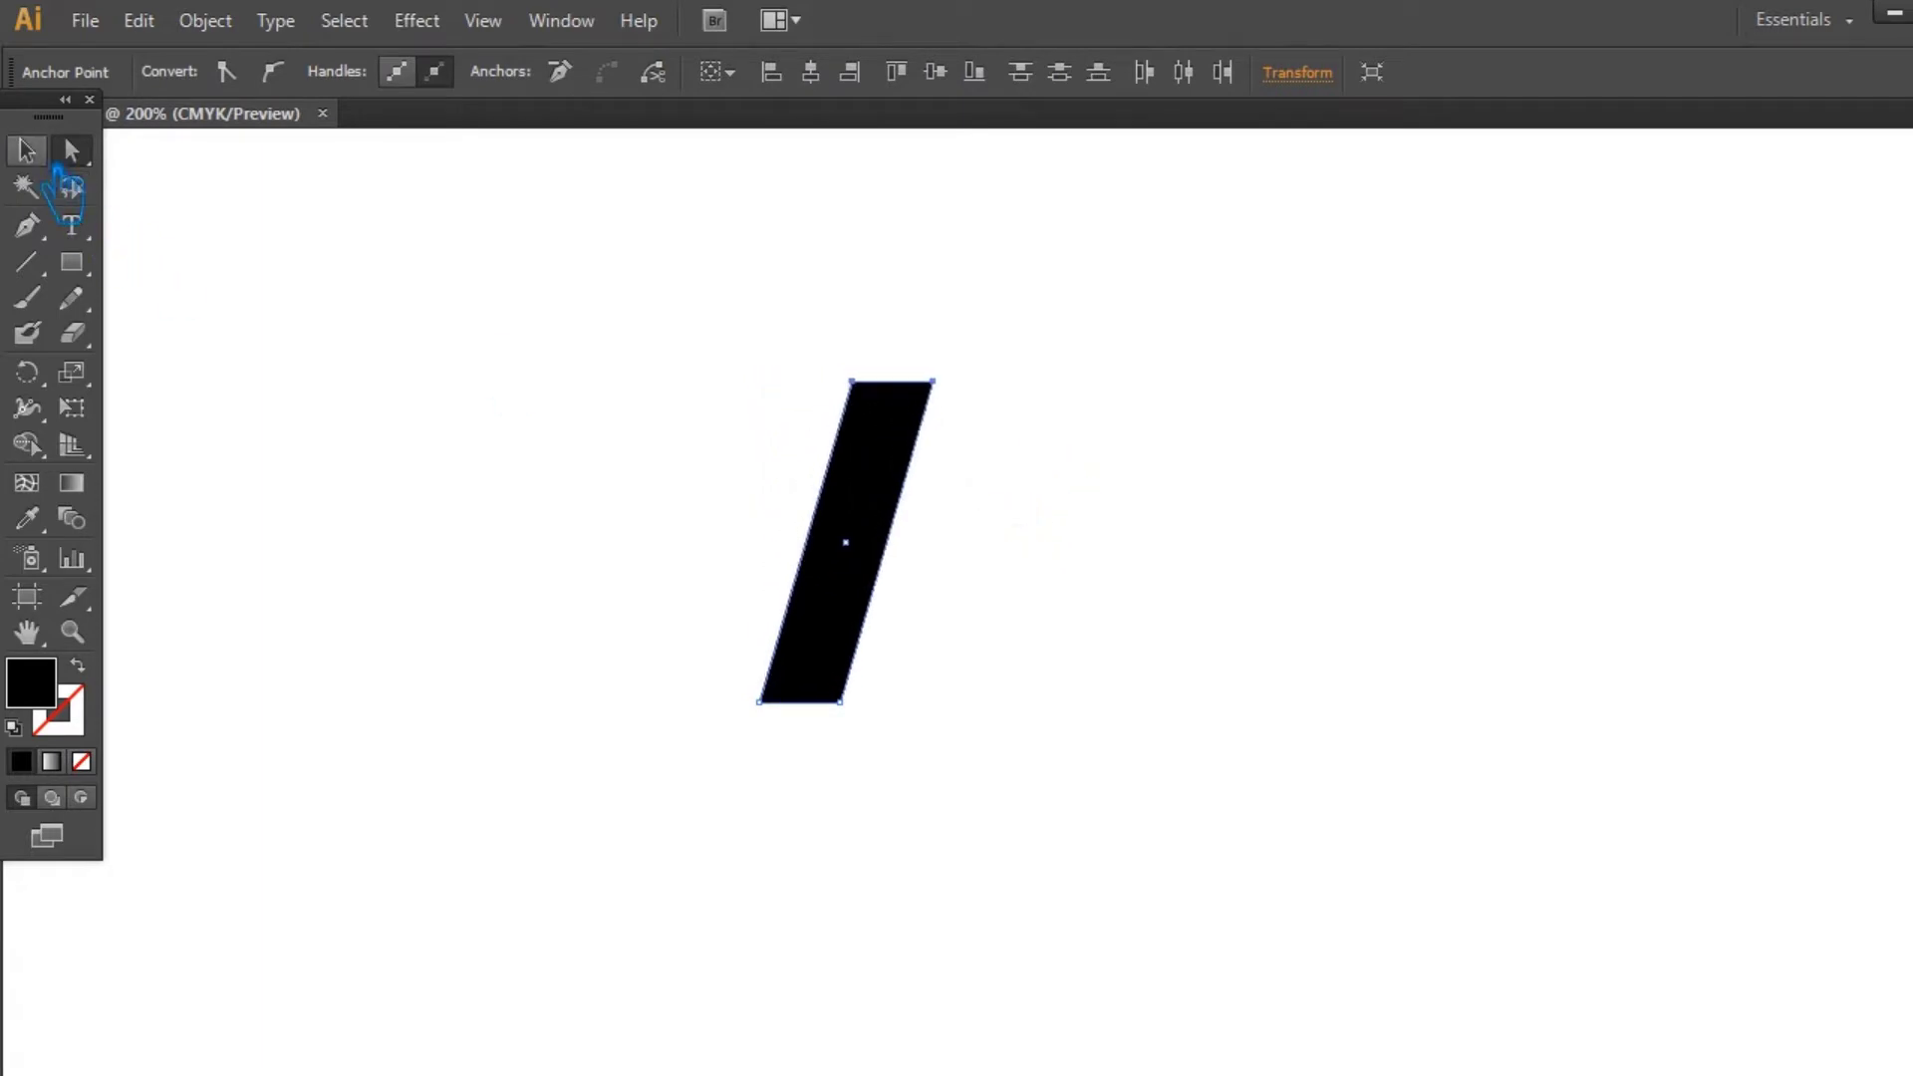
Step: Place a duplicate of the parallelogram to its right
click(747, 440)
click(869, 543)
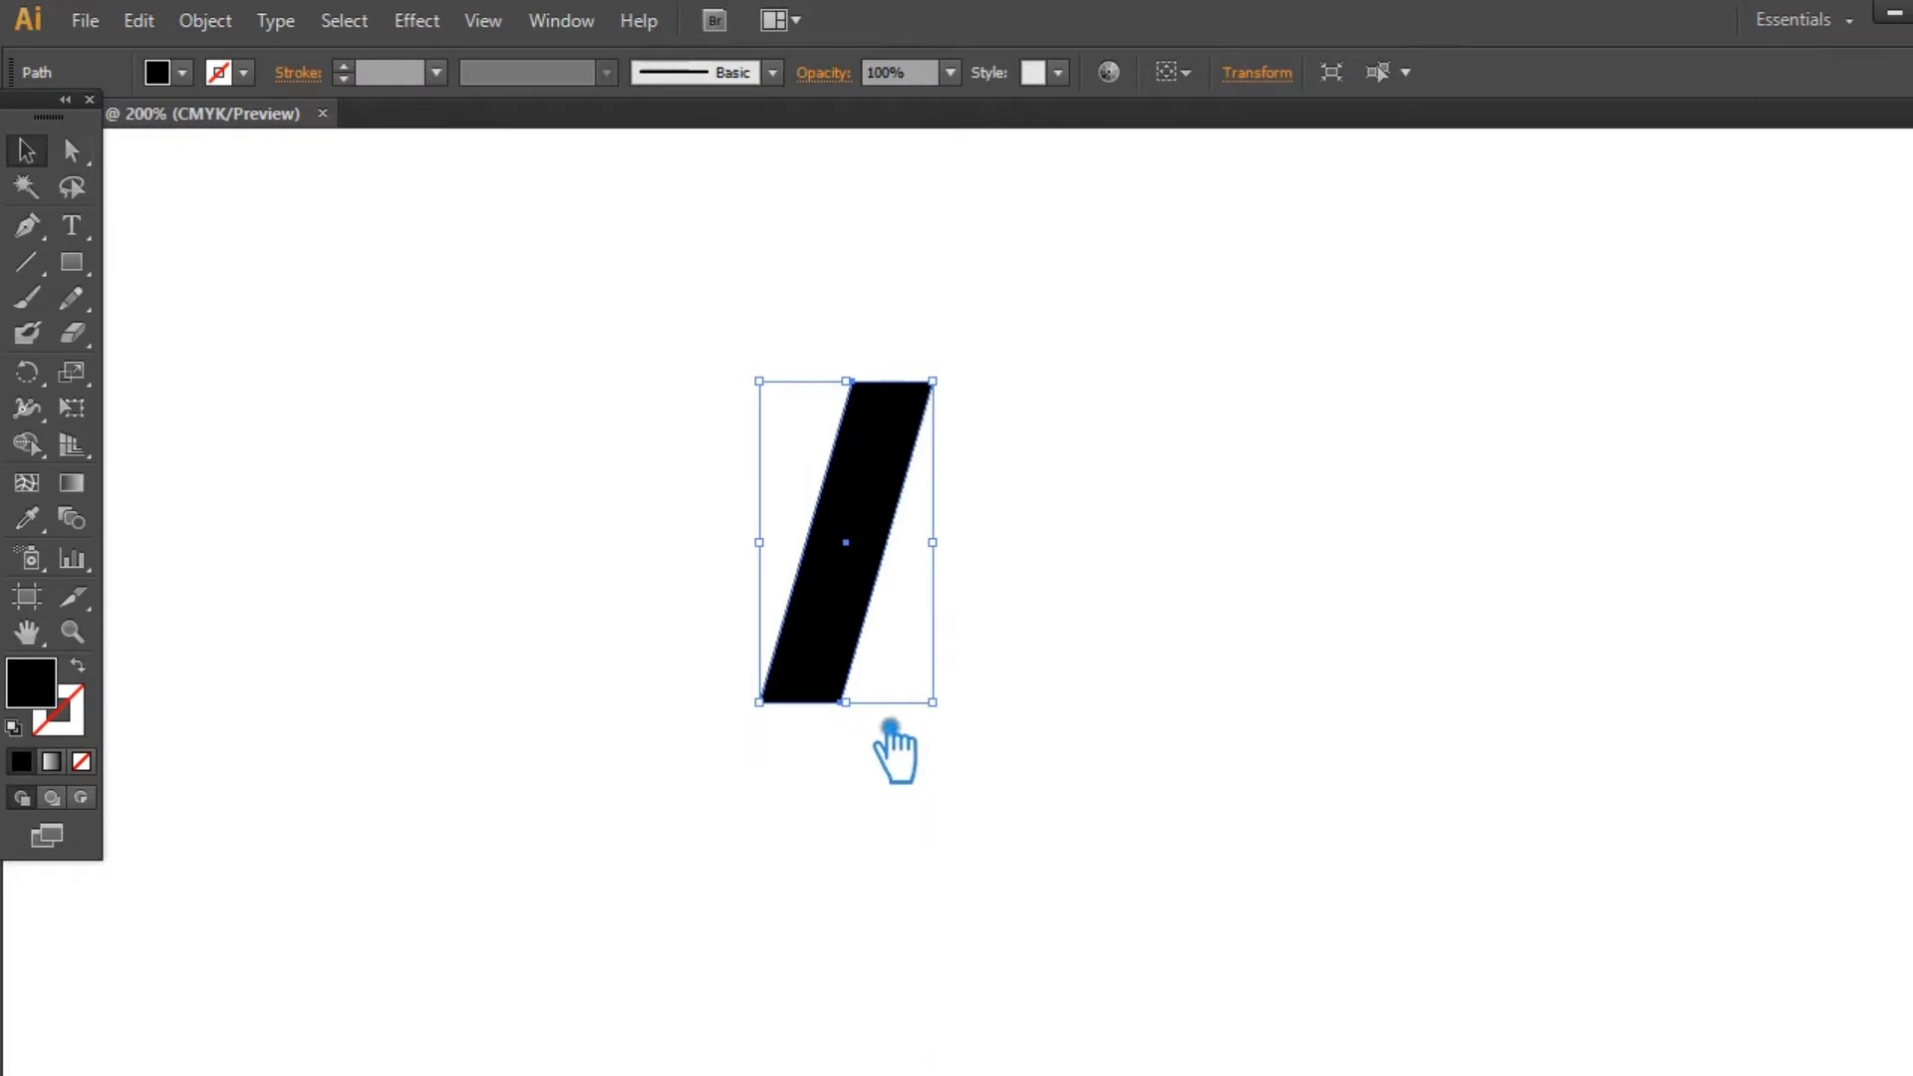
drag(886, 543, 1097, 510)
click(1332, 590)
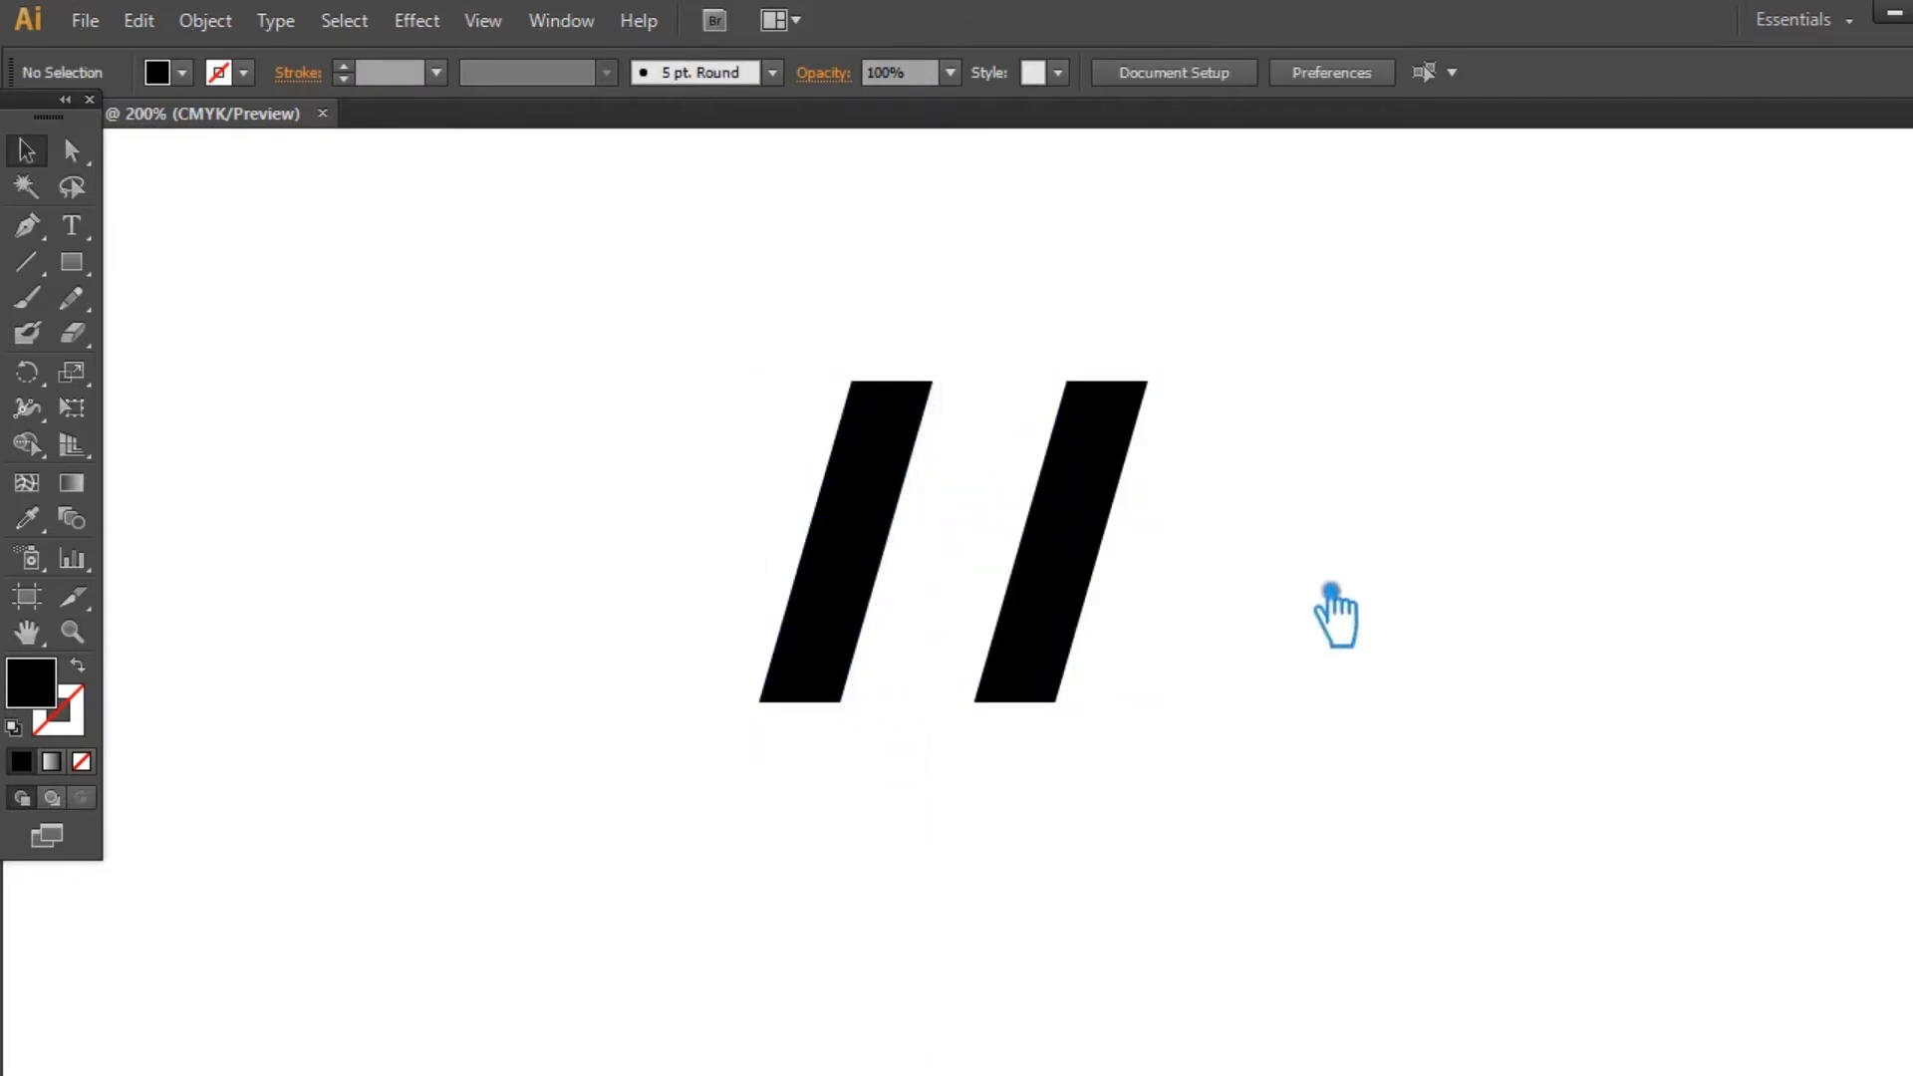
Step: Make a reflected copy of the left stroke and move it right as the N's diagonal
click(897, 505)
right_click(882, 499)
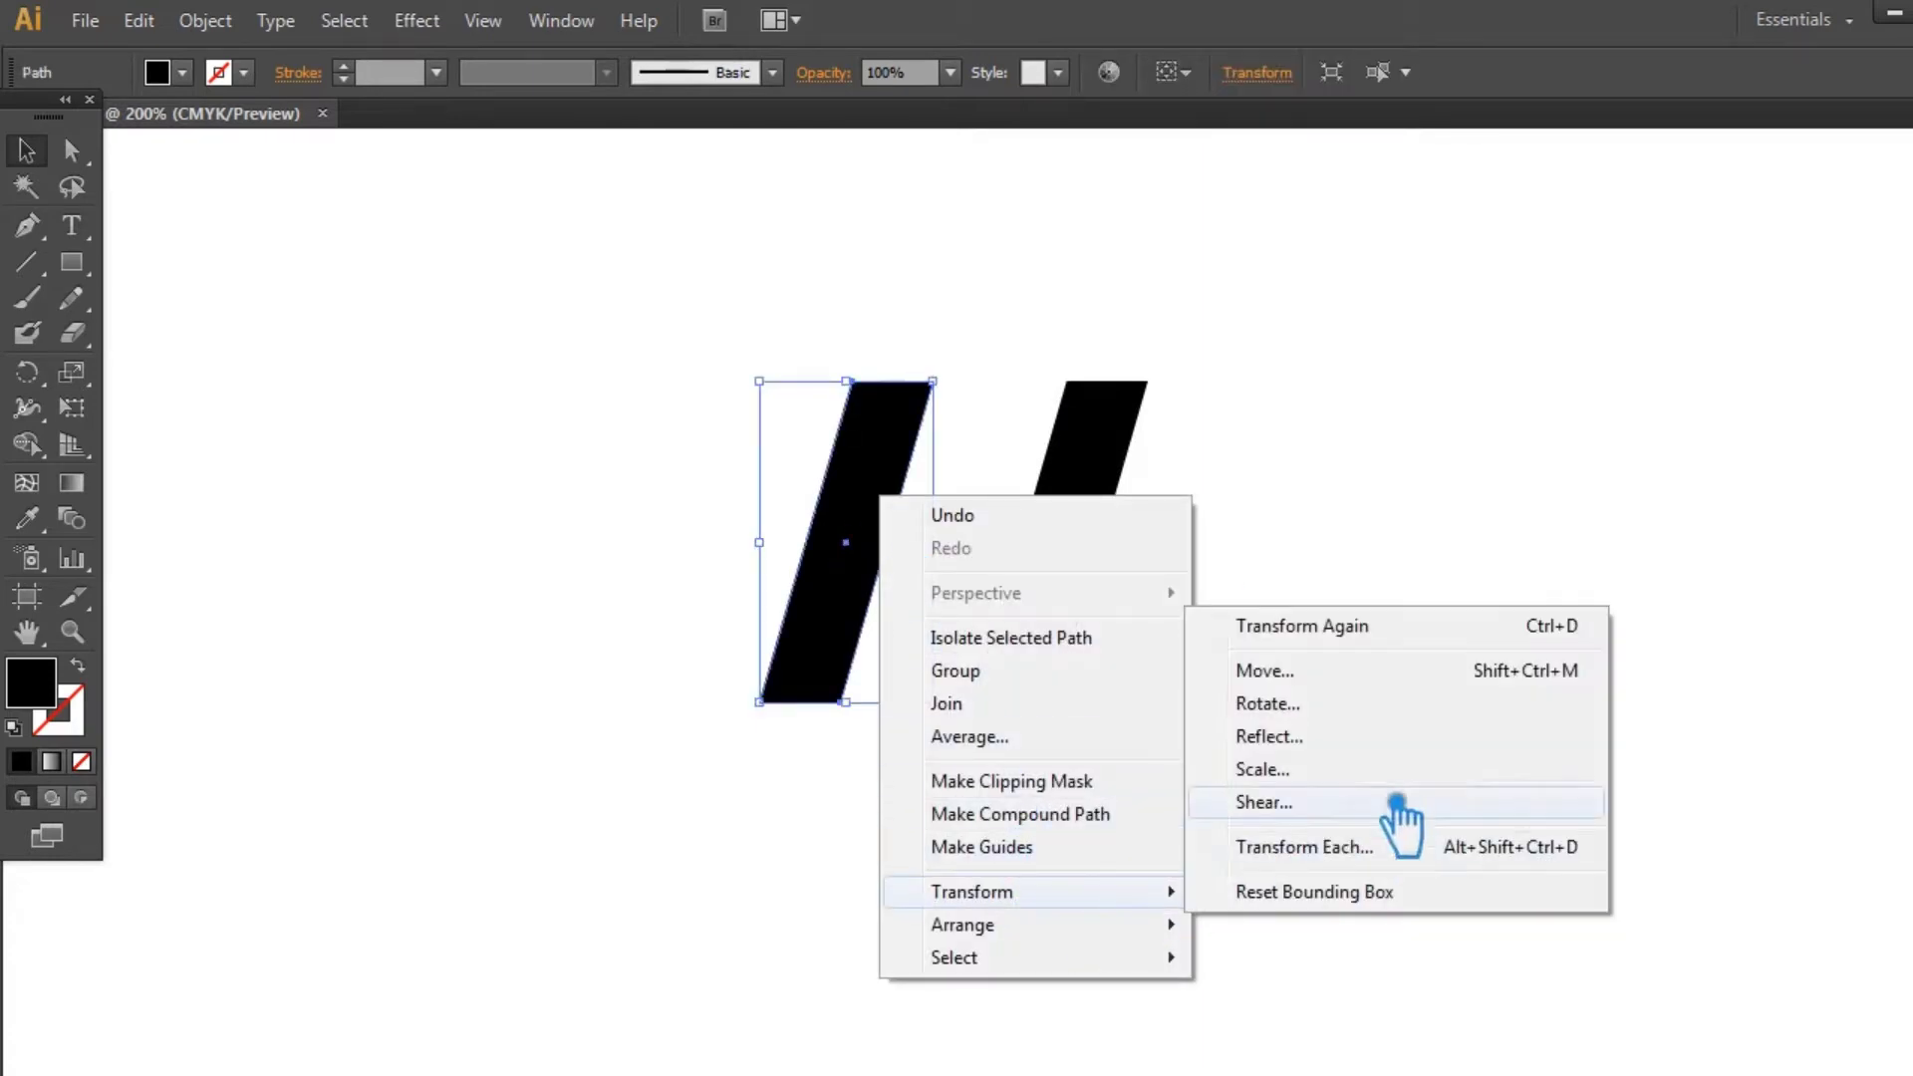
click(1356, 731)
click(1285, 643)
click(1002, 894)
mouse_move(846, 492)
mouse_down()
mouse_move(942, 473)
mouse_move(1097, 522)
mouse_up()
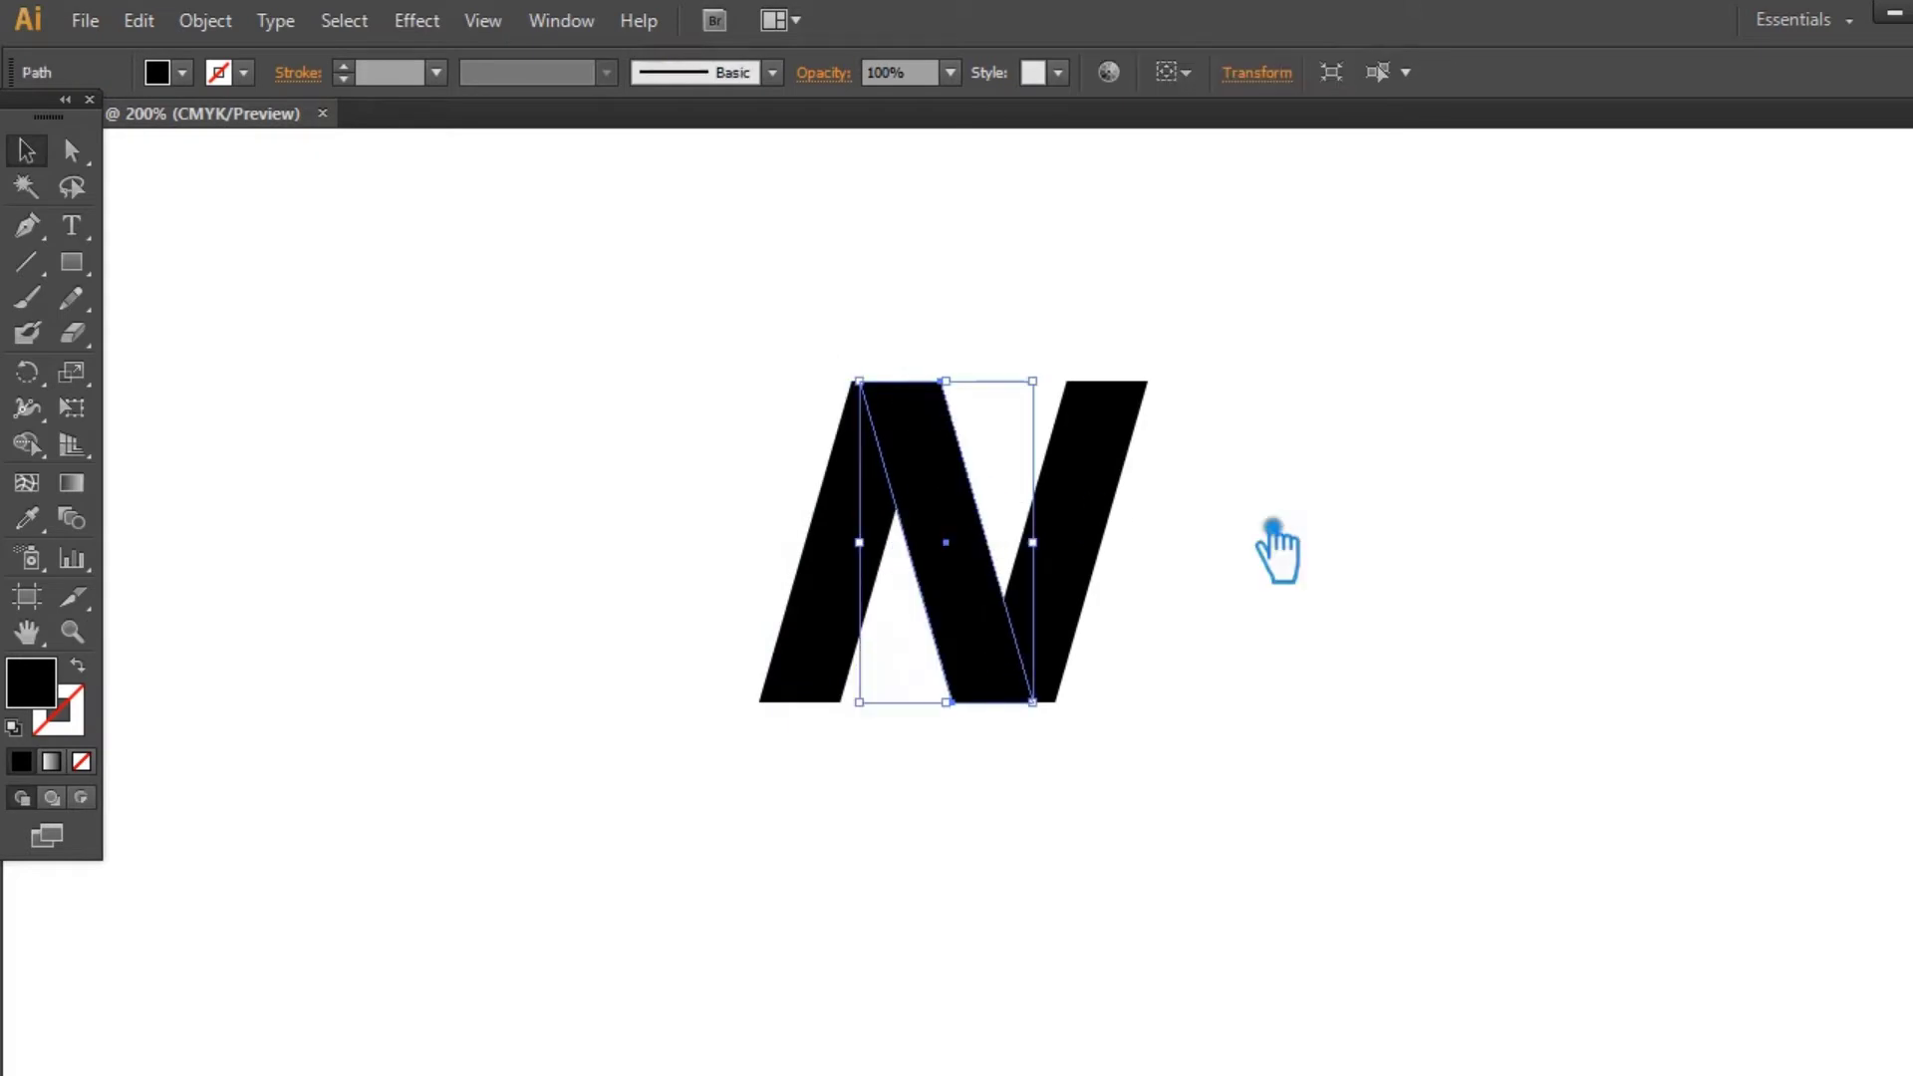
click(1289, 704)
Step: Fill the middle diagonal with dark grey 3D393A
key(ctrl+equal)
key(ctrl+equal)
key(ctrl+equal)
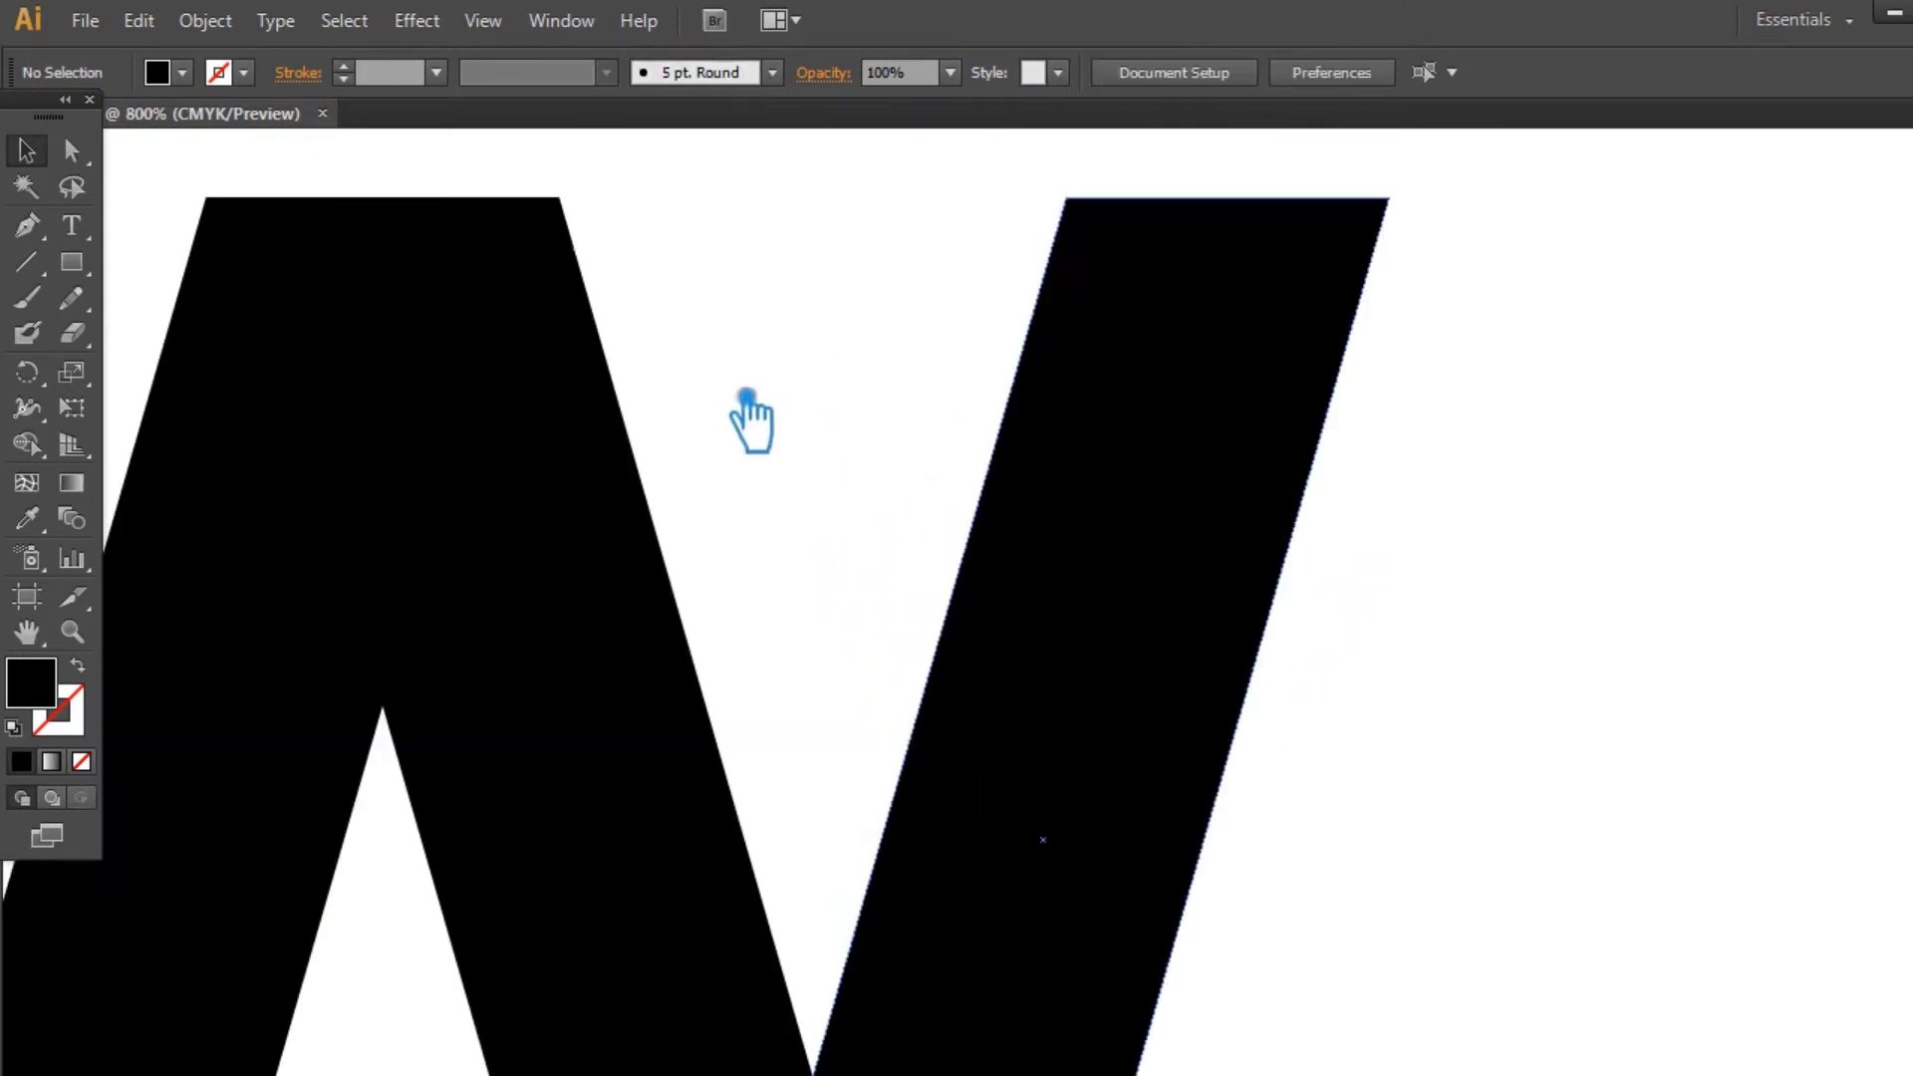
drag(747, 394, 1152, 455)
click(931, 500)
double_click(33, 687)
click(254, 417)
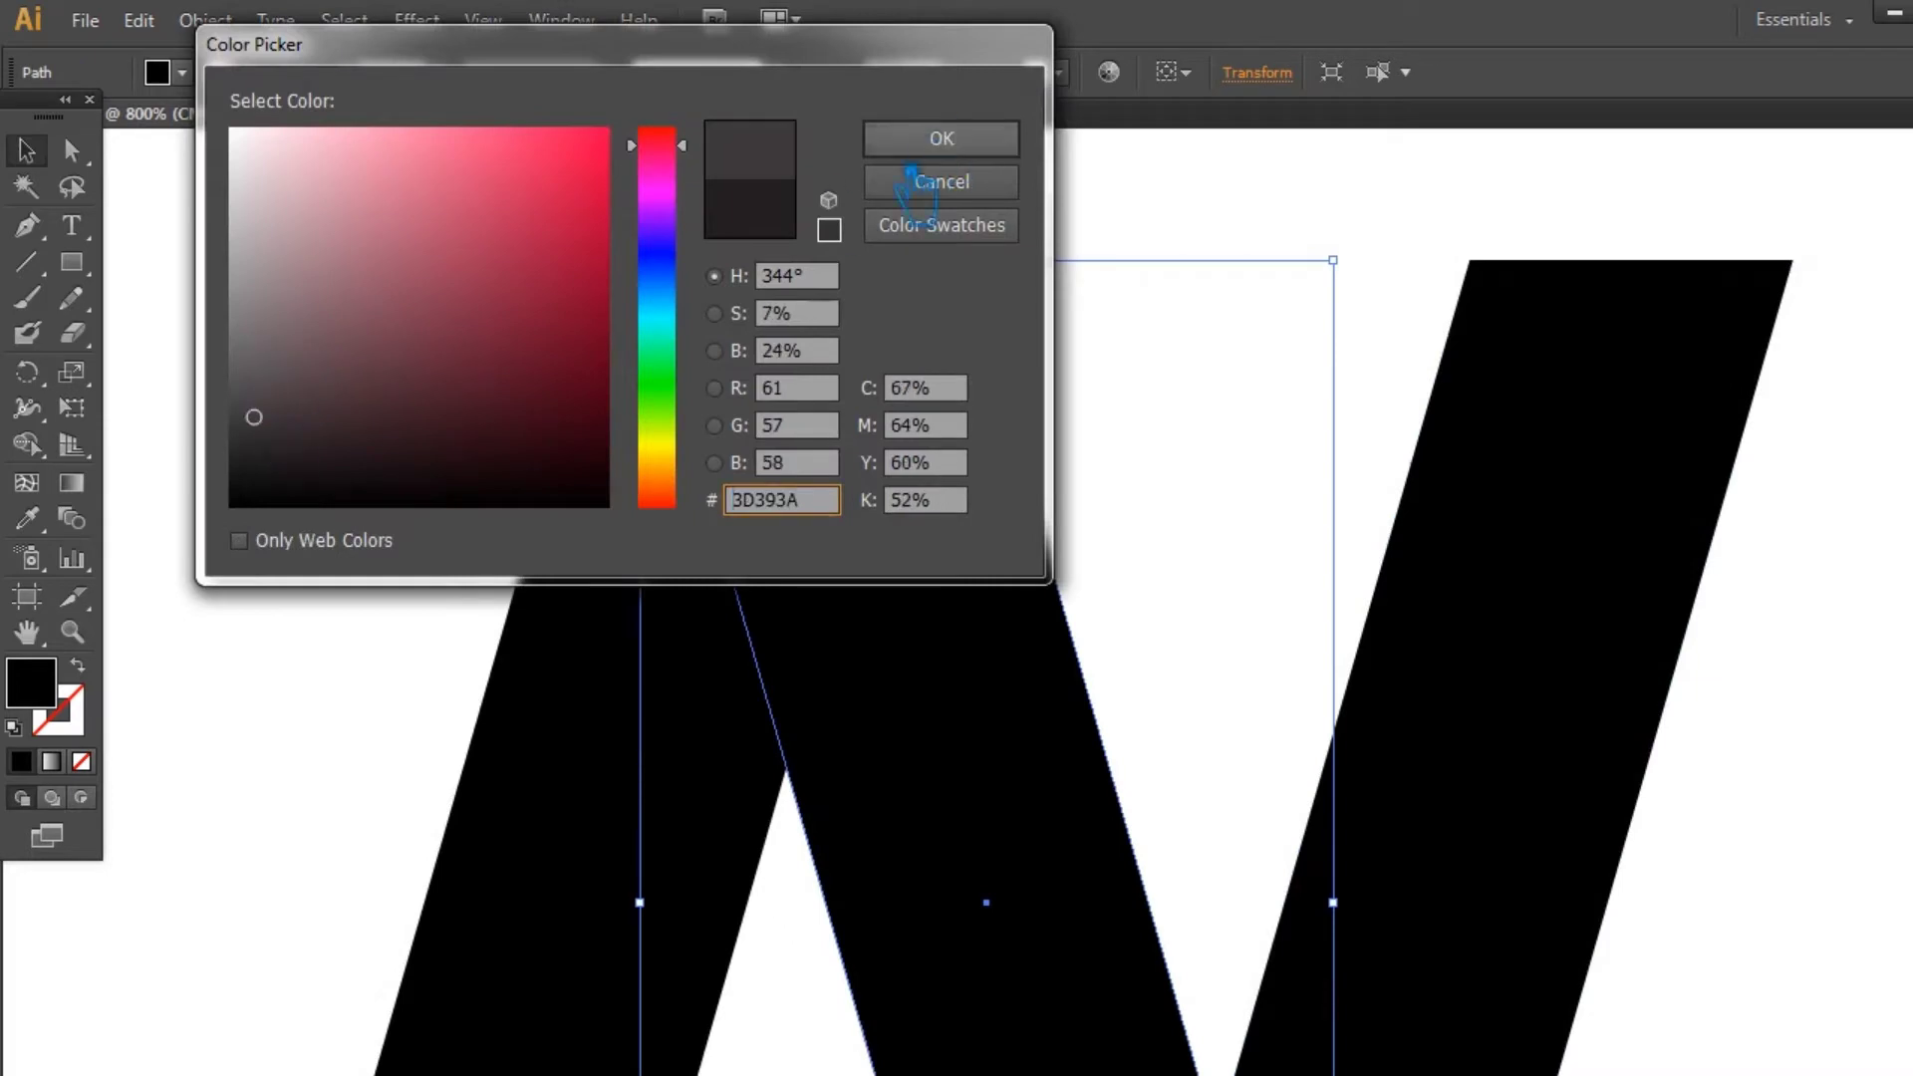
click(912, 155)
click(960, 214)
Step: Nudge the grey diagonal left so its top aligns with the left stroke's apex
key(ctrl+equal)
key(ctrl+equal)
key(ctrl+equal)
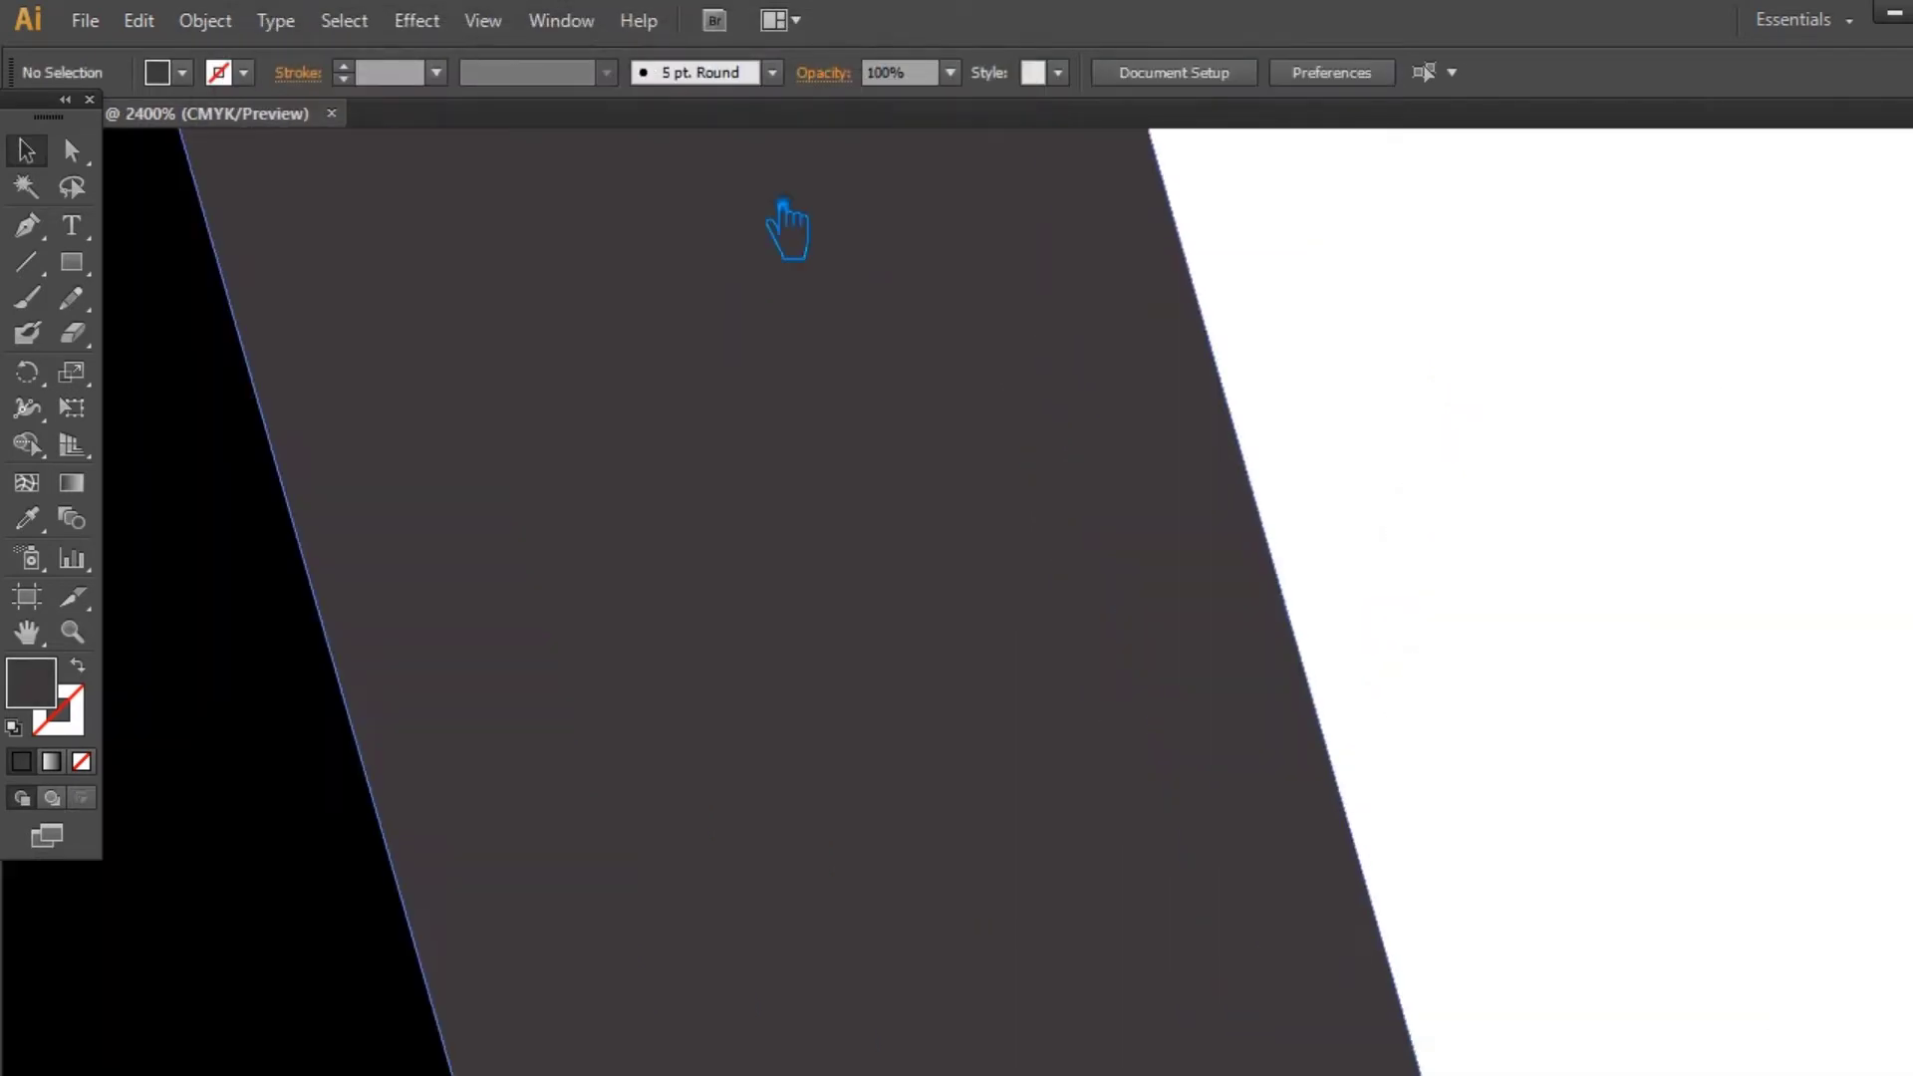
drag(787, 229, 1179, 864)
drag(658, 538, 604, 538)
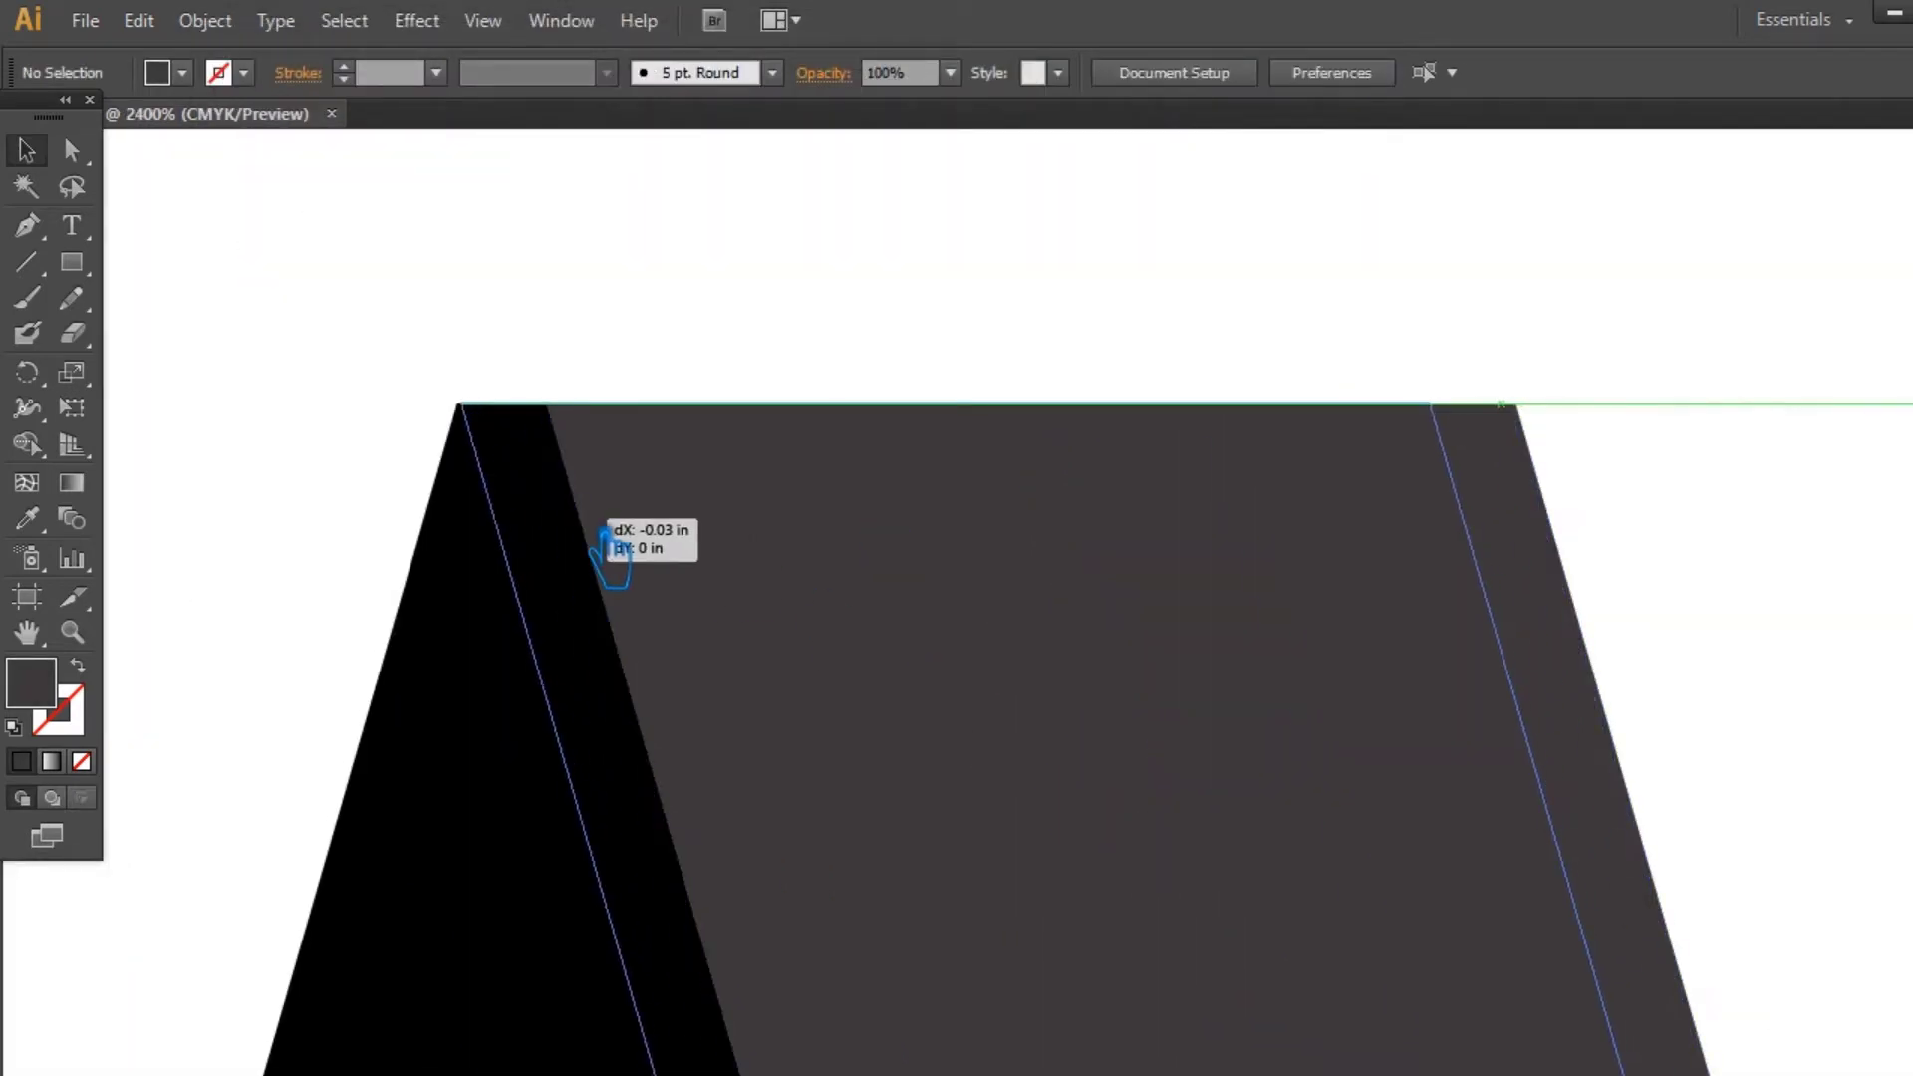
drag(604, 538, 604, 538)
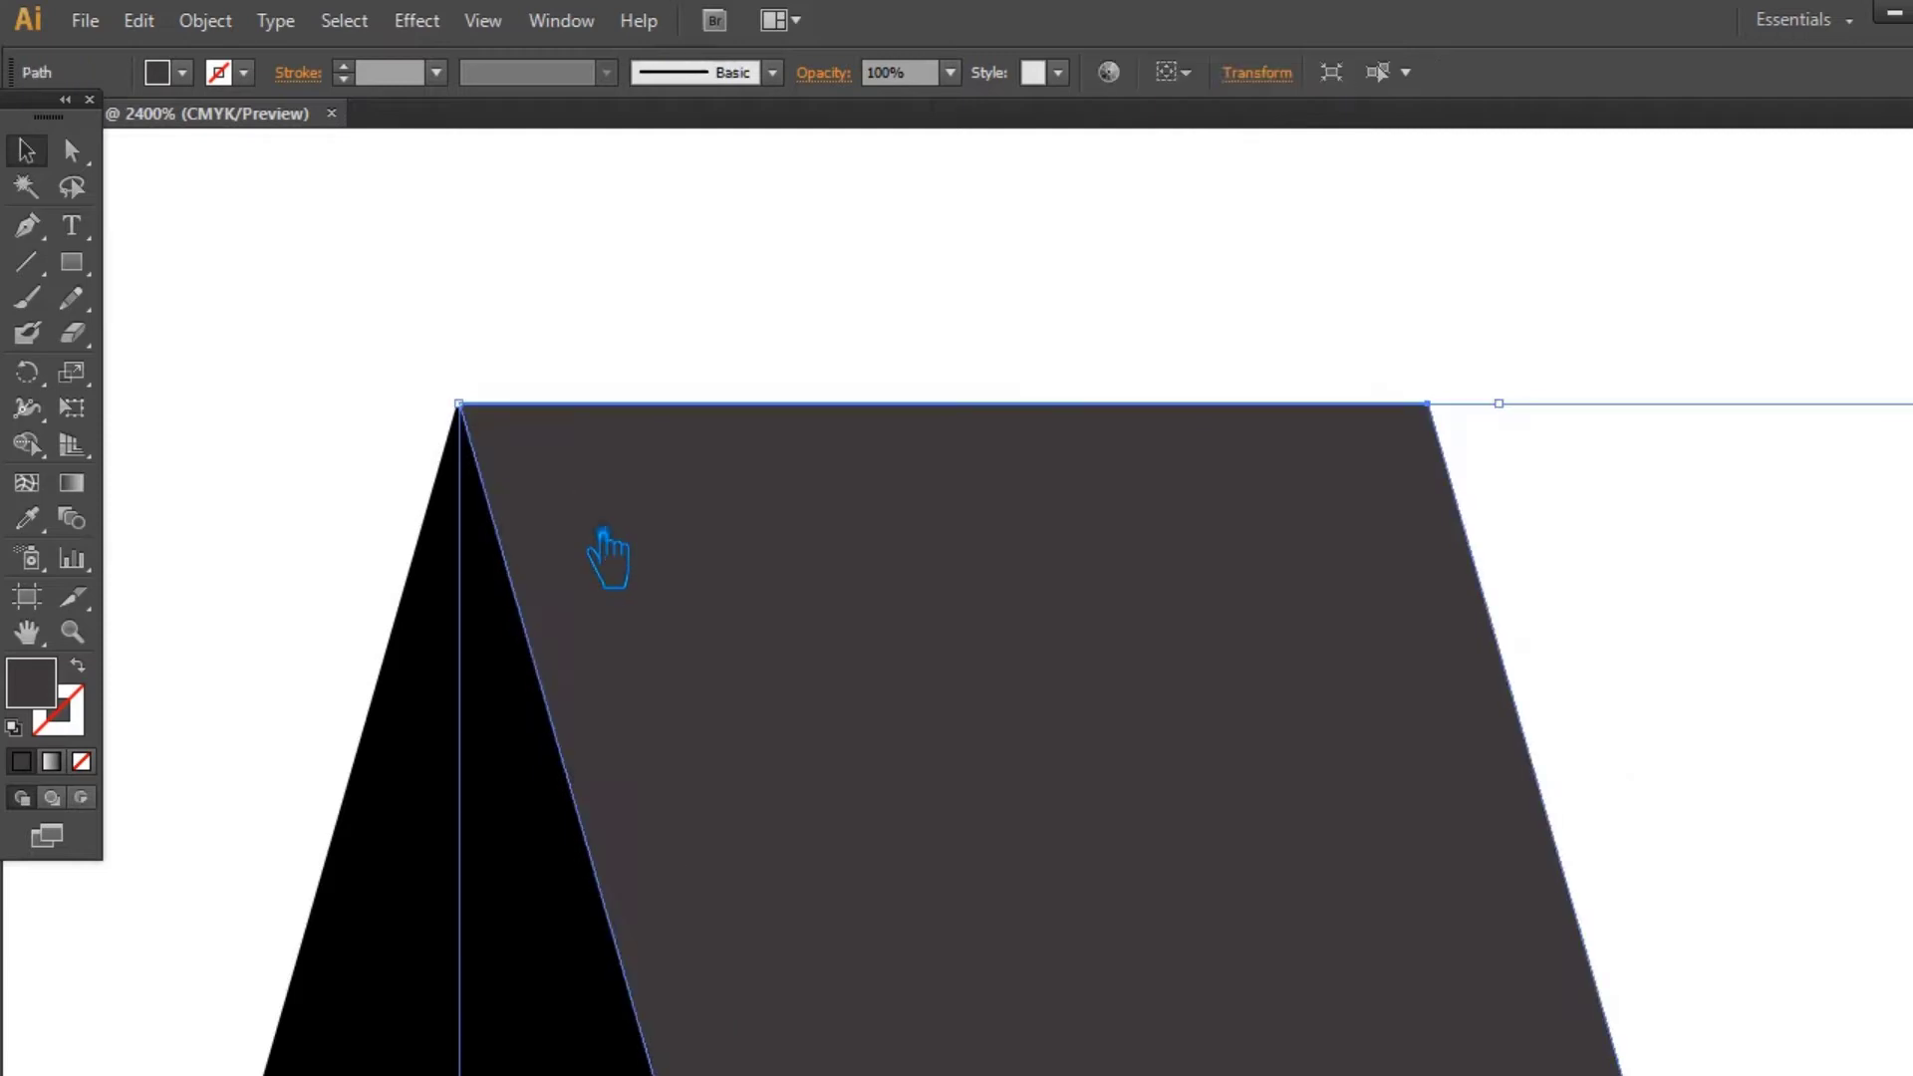
key(ctrl+shift+a)
key(ctrl+equal)
key(ctrl+equal)
key(ctrl+equal)
mouse_move(334, 364)
mouse_down()
mouse_move(958, 485)
mouse_move(1175, 557)
mouse_up()
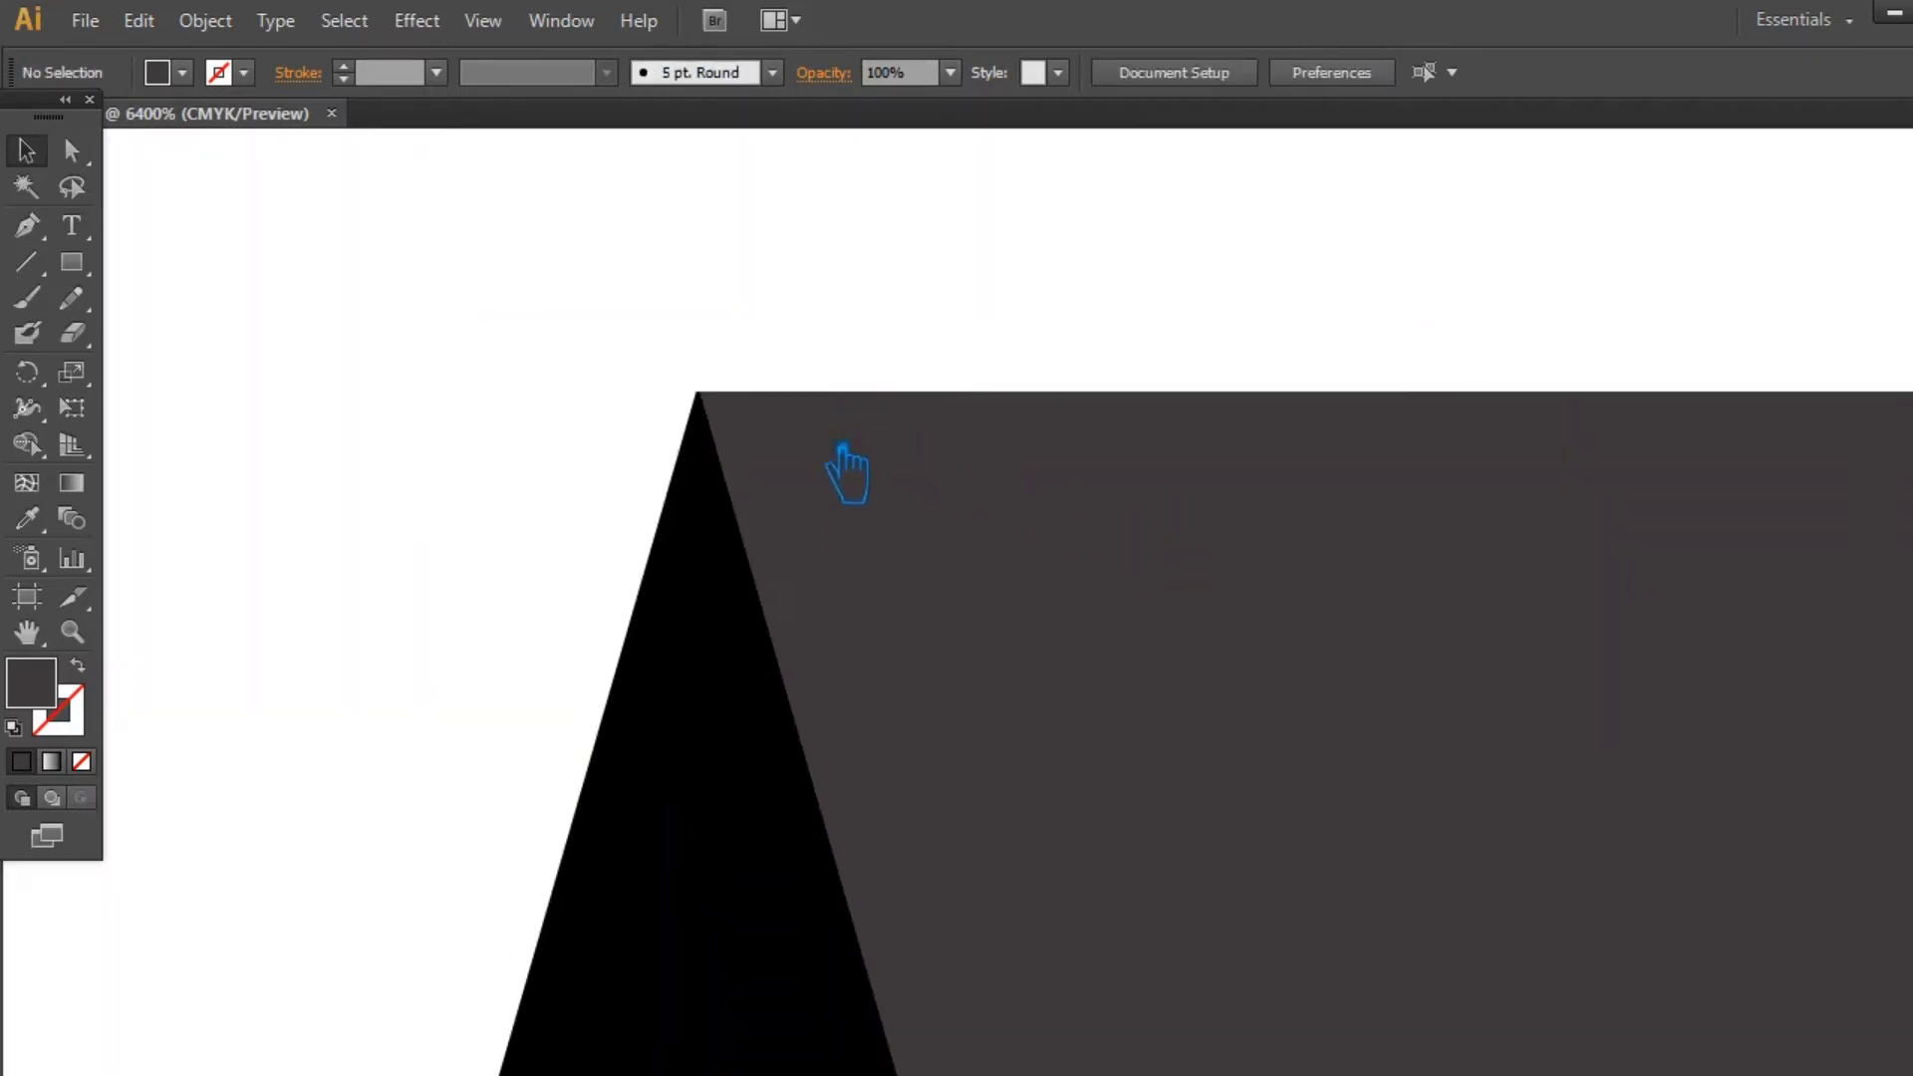
drag(845, 477, 777, 468)
scroll(469, 482, up, 3)
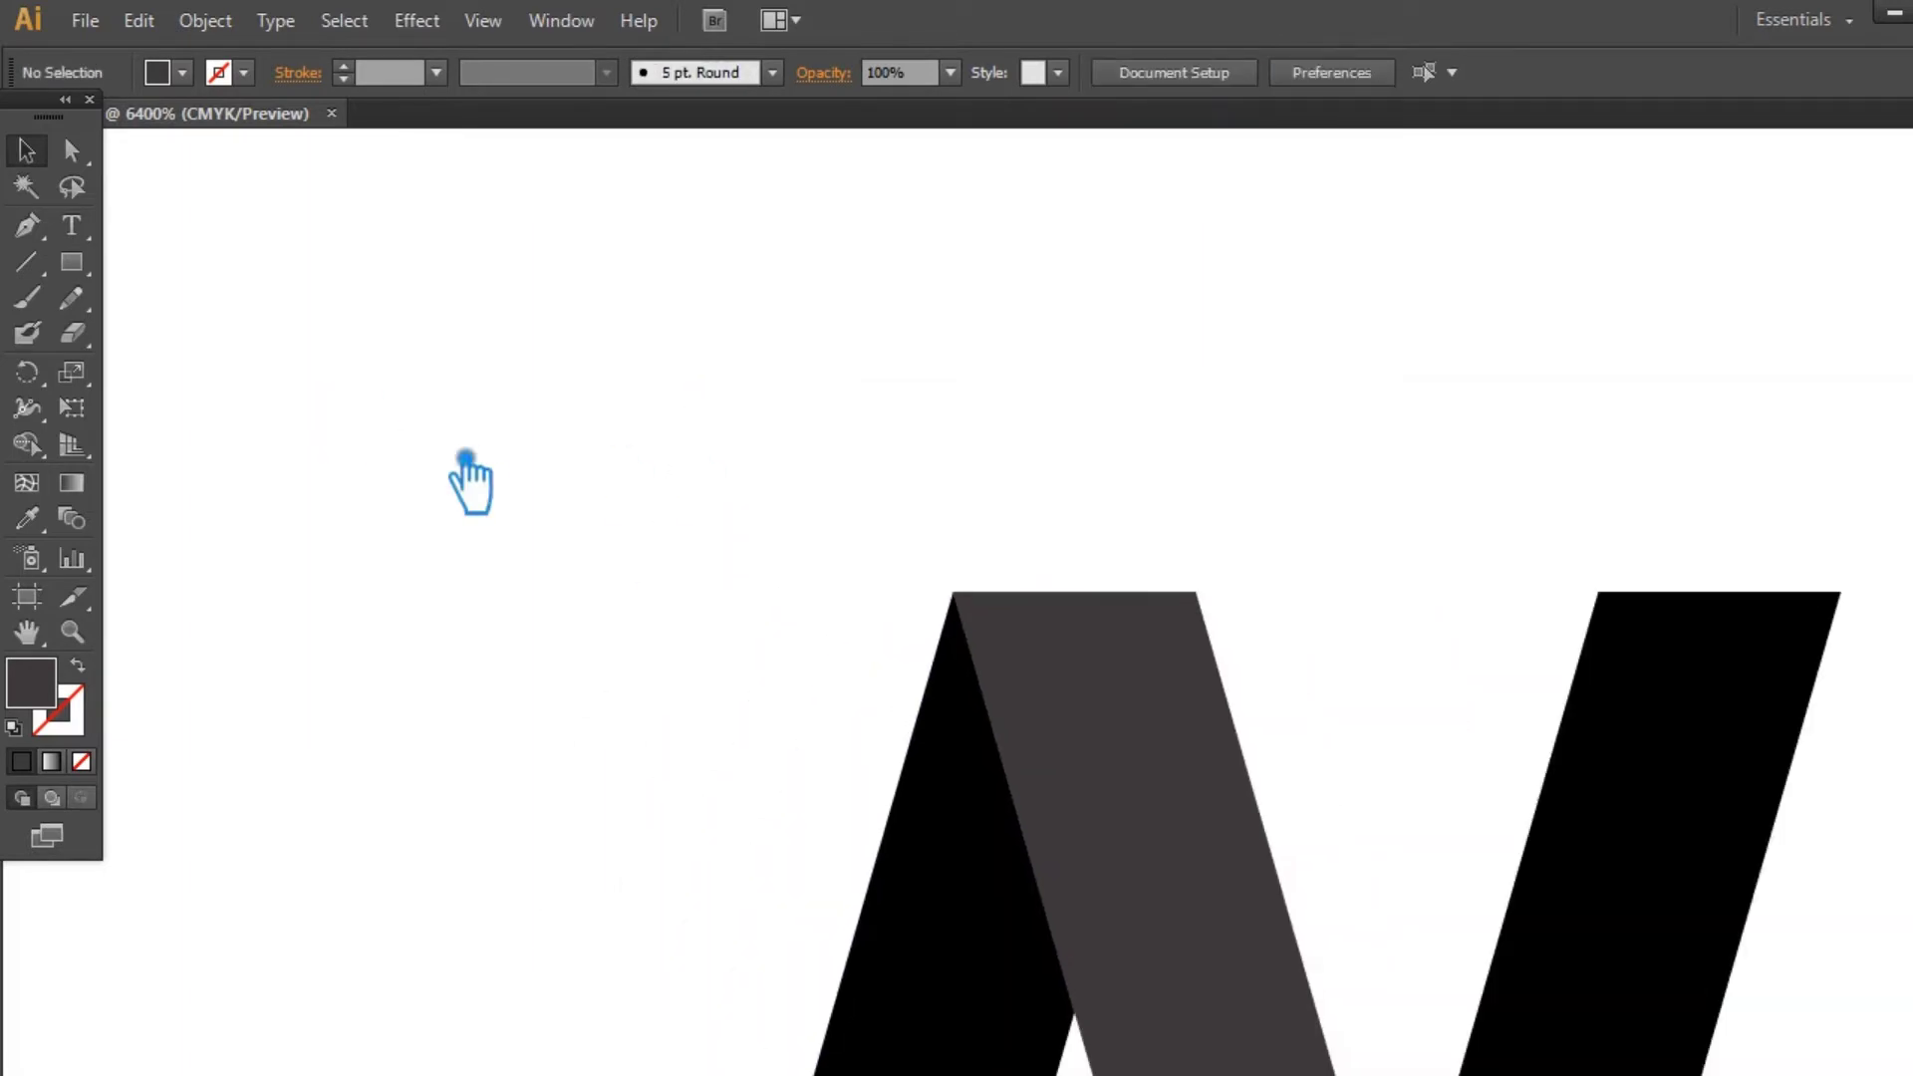
key(ctrl+1)
key(ctrl+plus)
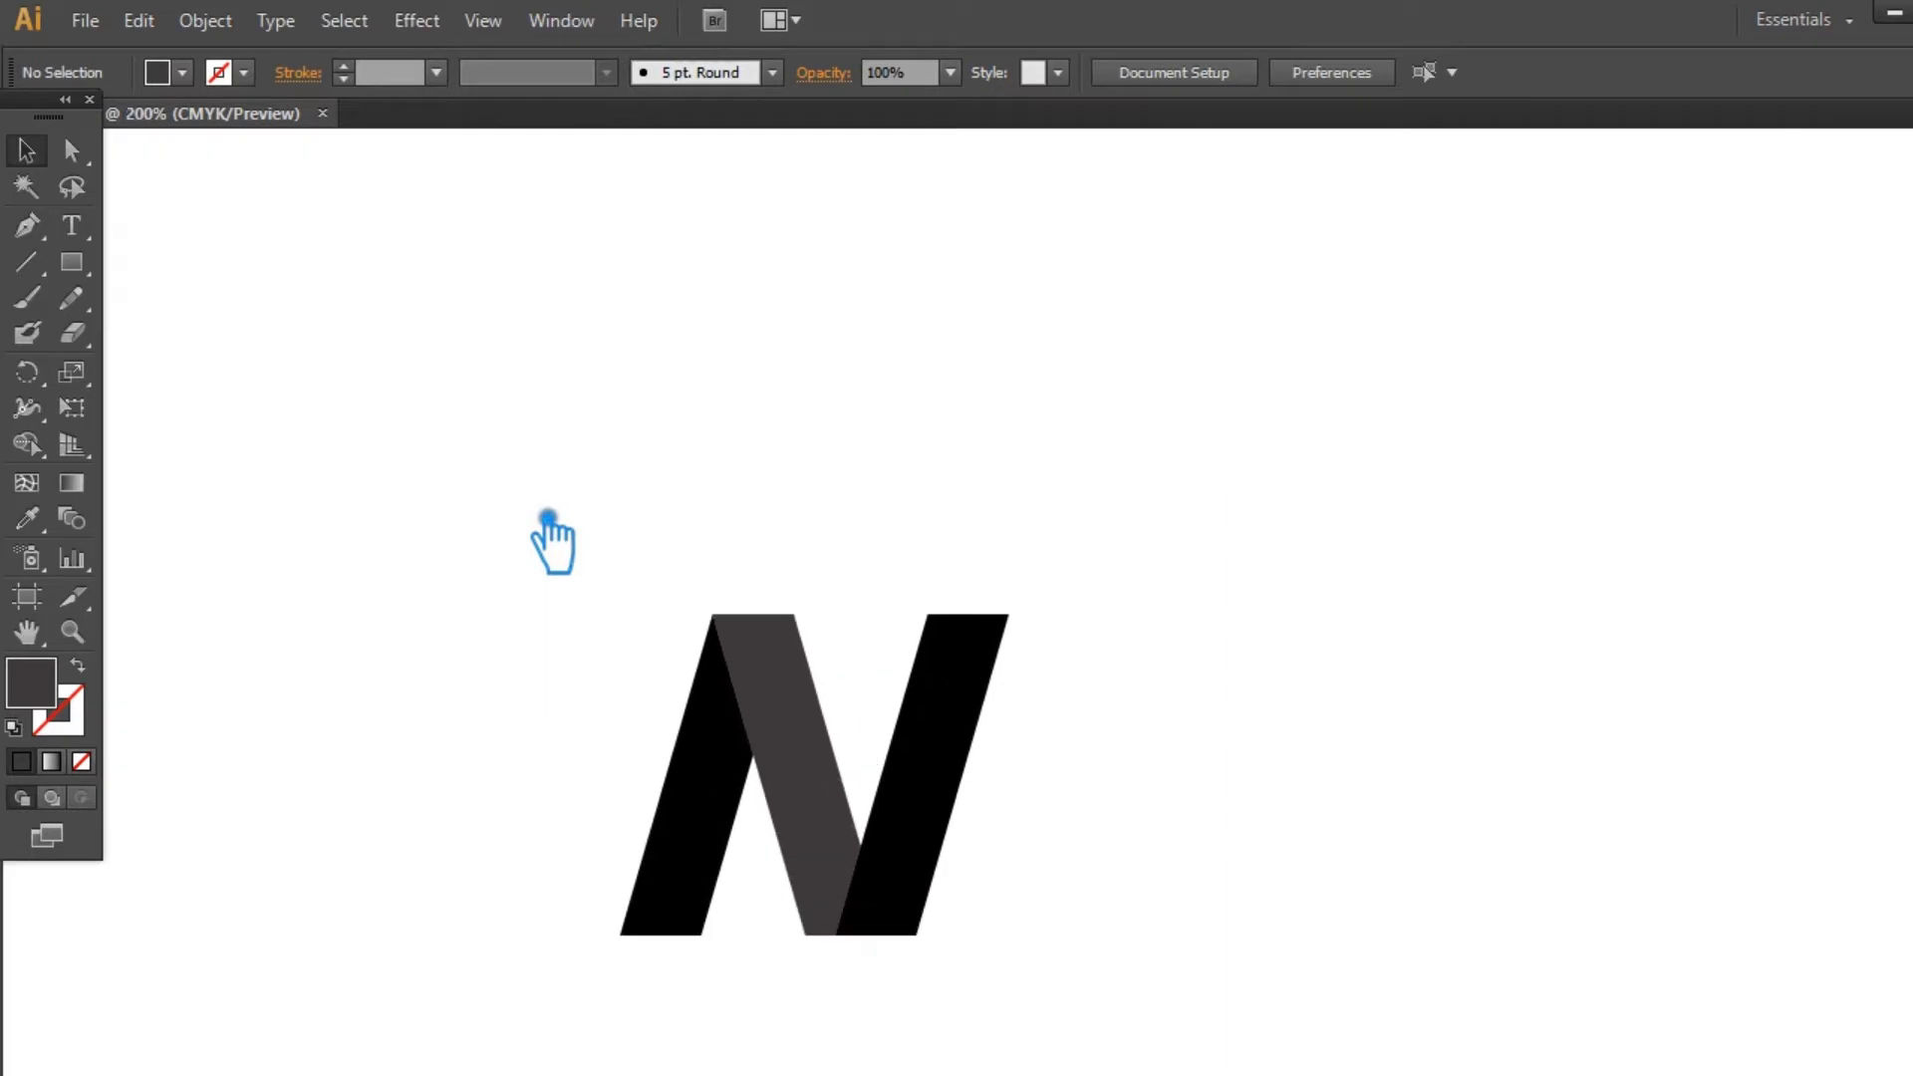
Step: Slide the right black stroke left until its base meets the grey diagonal
drag(1111, 598, 1090, 485)
key(ctrl+plus)
key(ctrl+plus)
key(ctrl+plus)
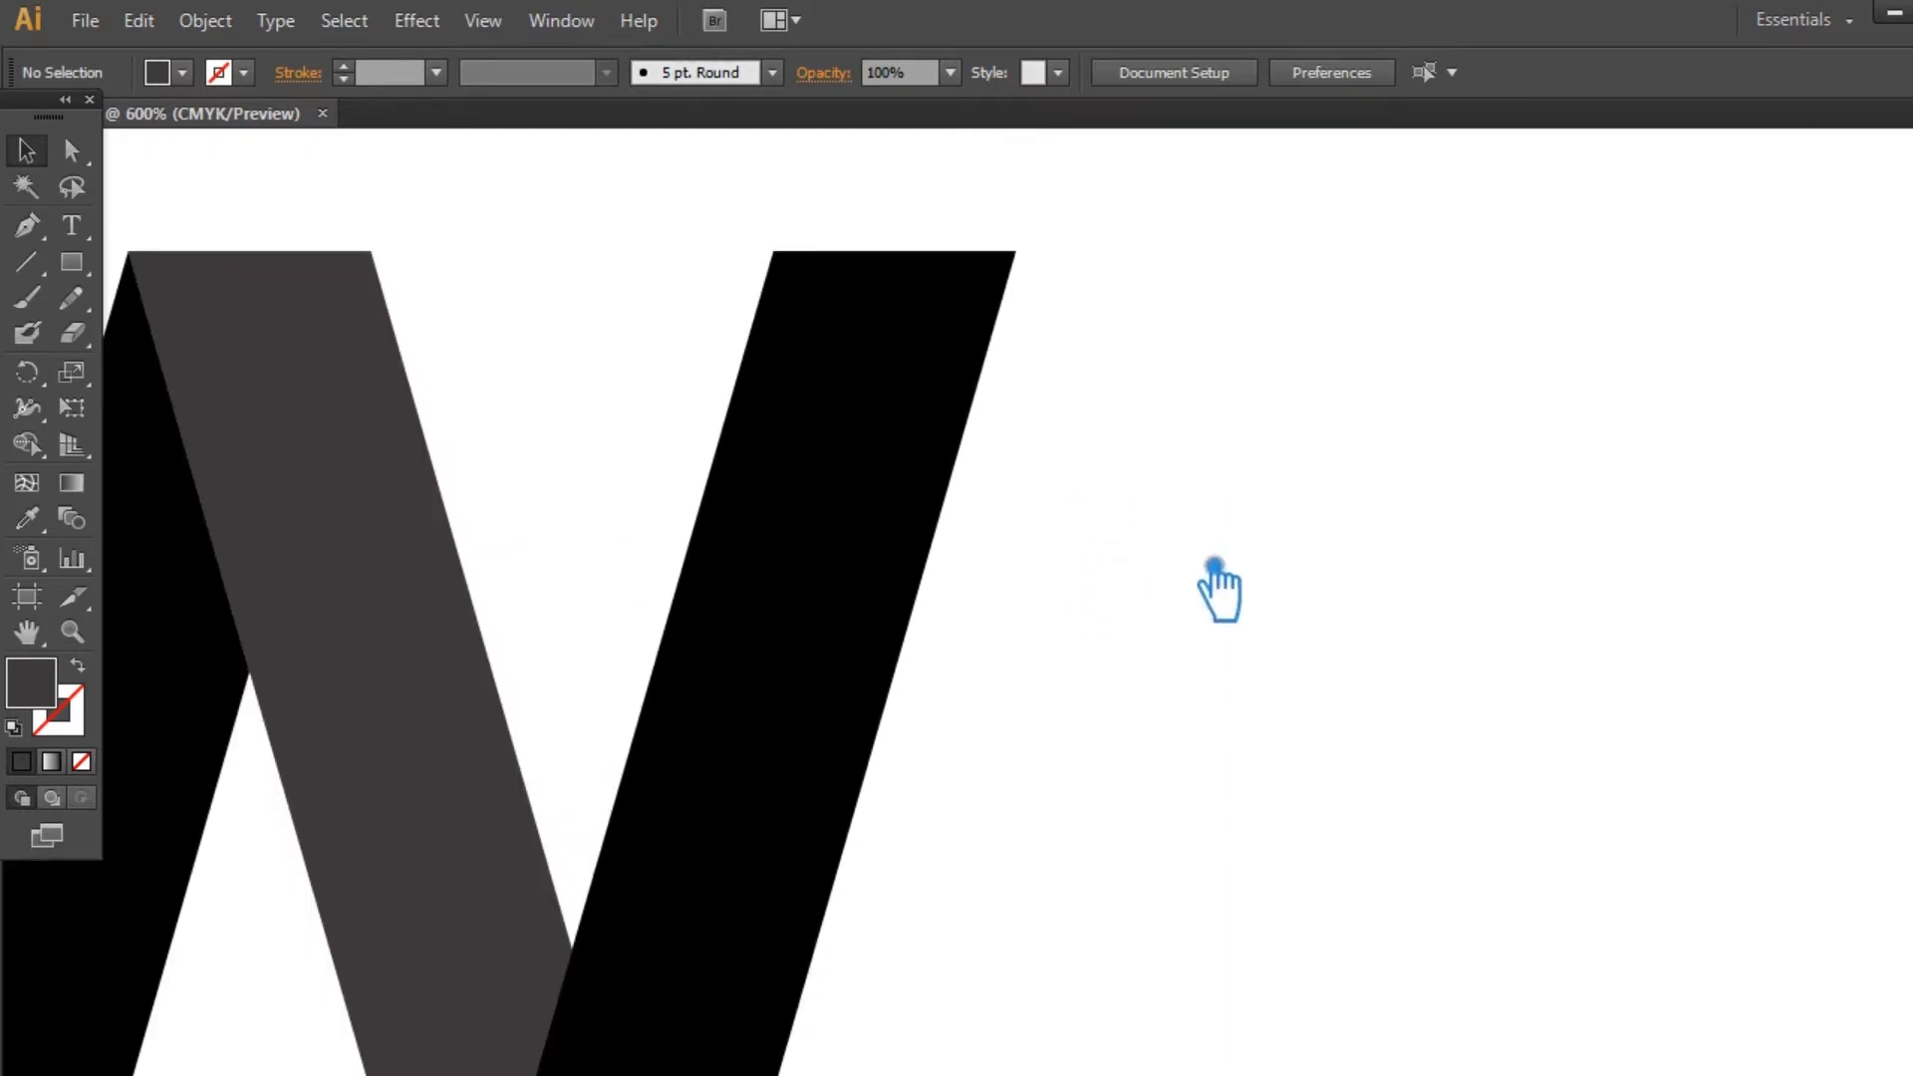
scroll(1123, 568, down, 3)
scroll(1187, 756, left, 2)
drag(955, 732, 866, 735)
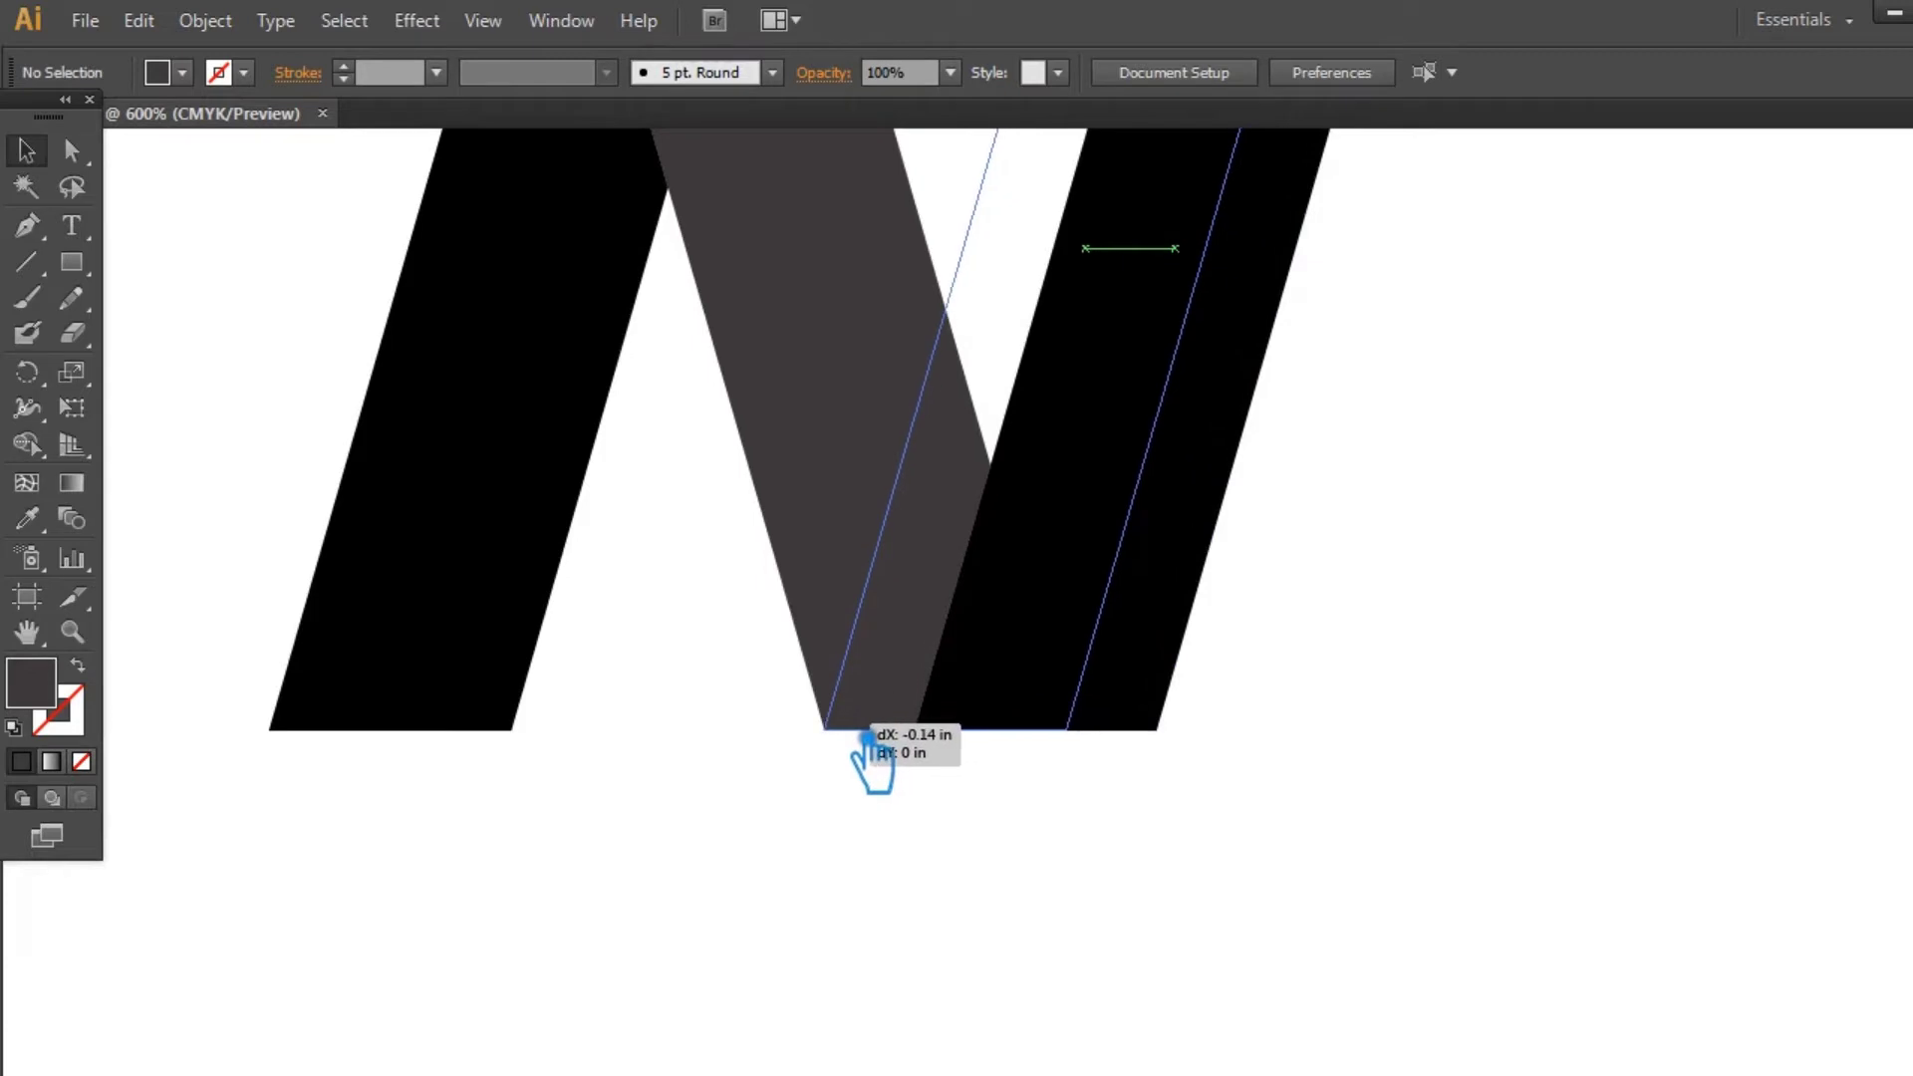
click(1342, 534)
key(ctrl+minus)
key(ctrl+minus)
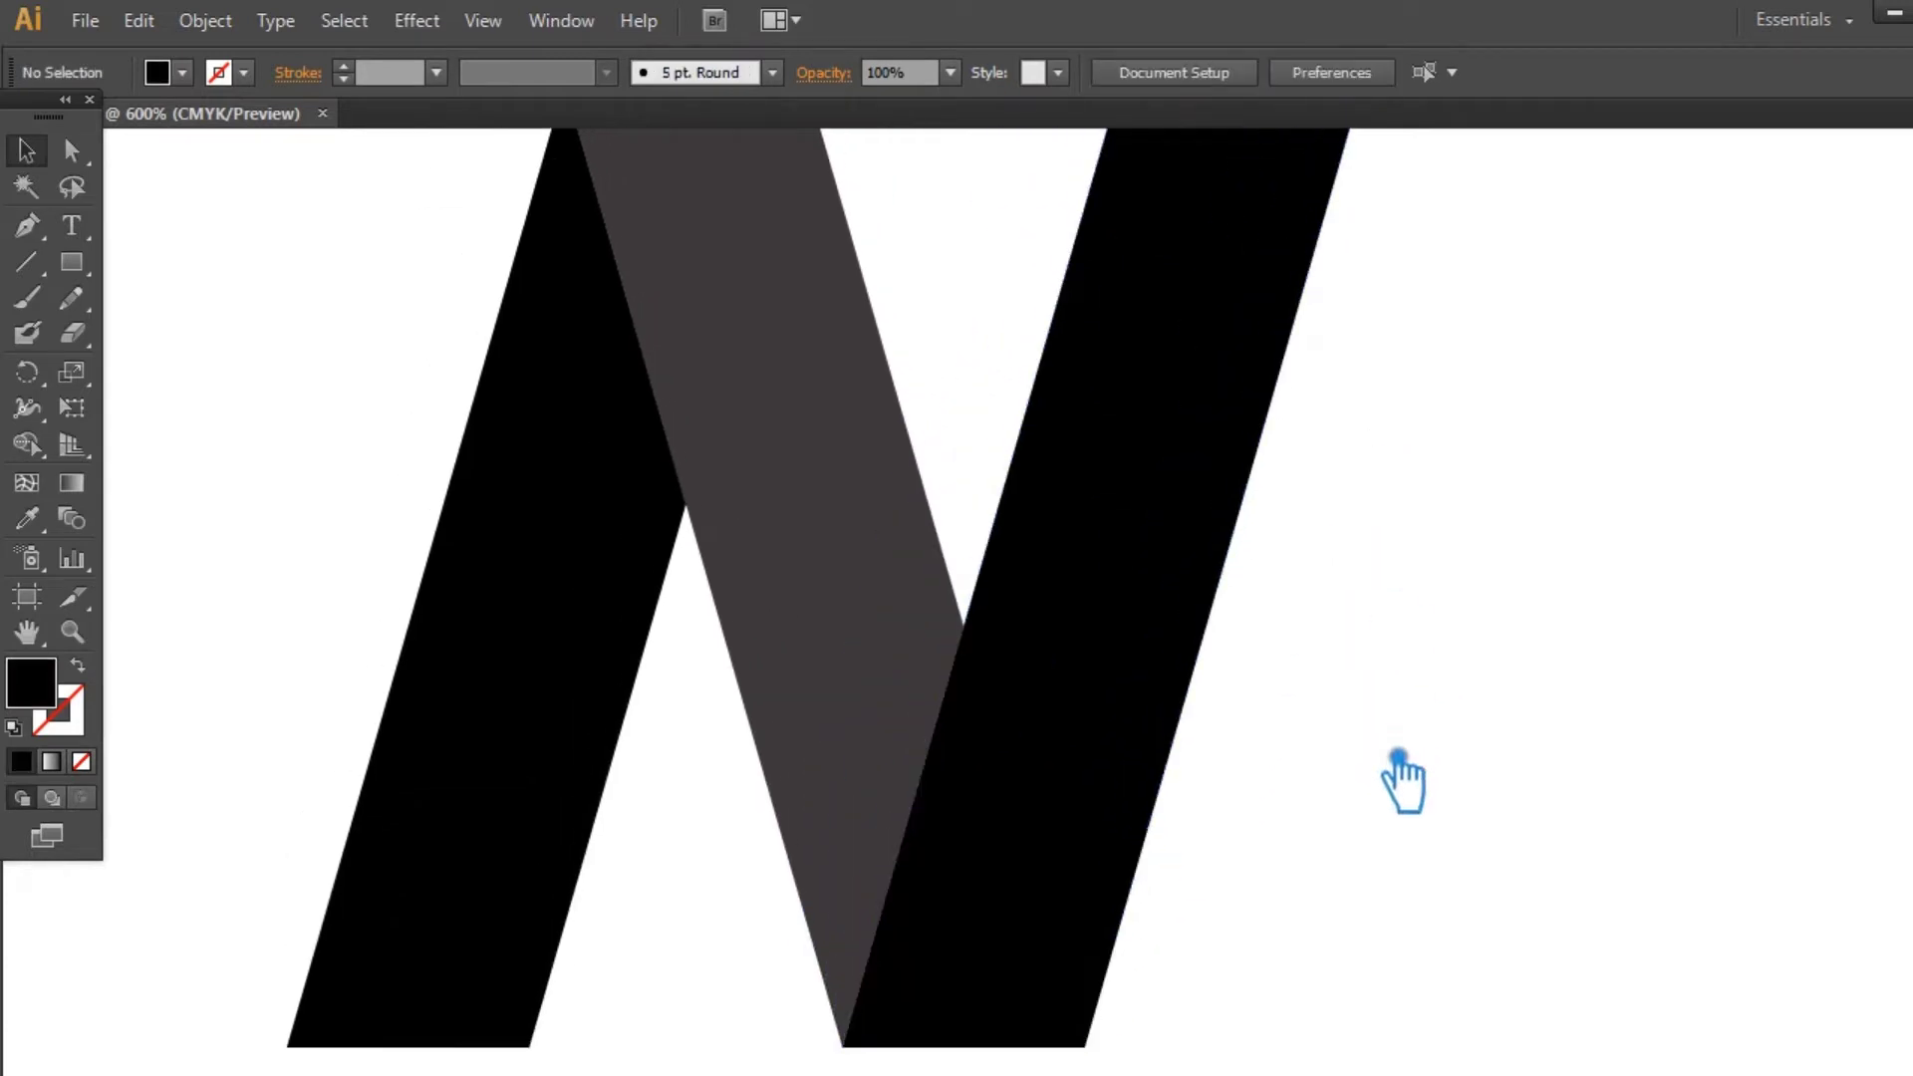
Step: Bring the grey diagonal in front of the right stroke, then duplicate it in place
click(901, 632)
key(ctrl+shift+bracketright)
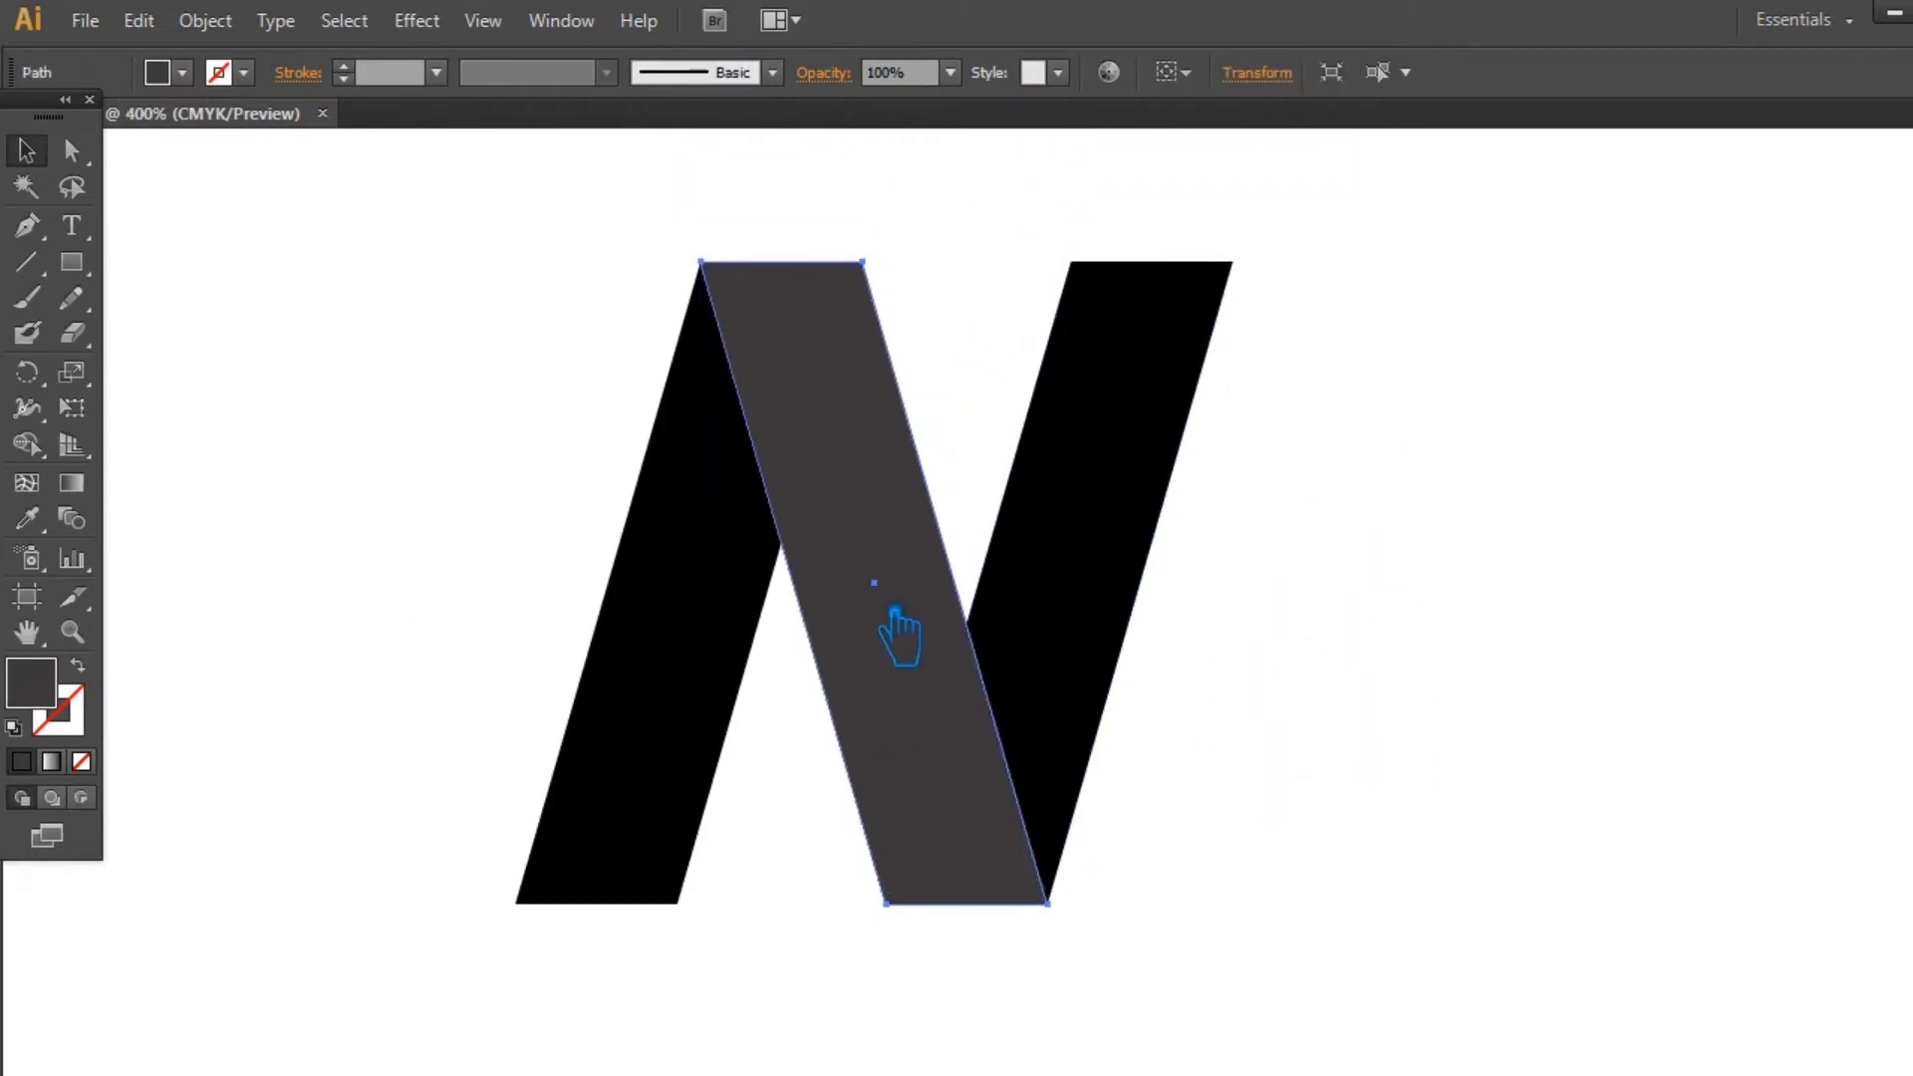
click(1366, 615)
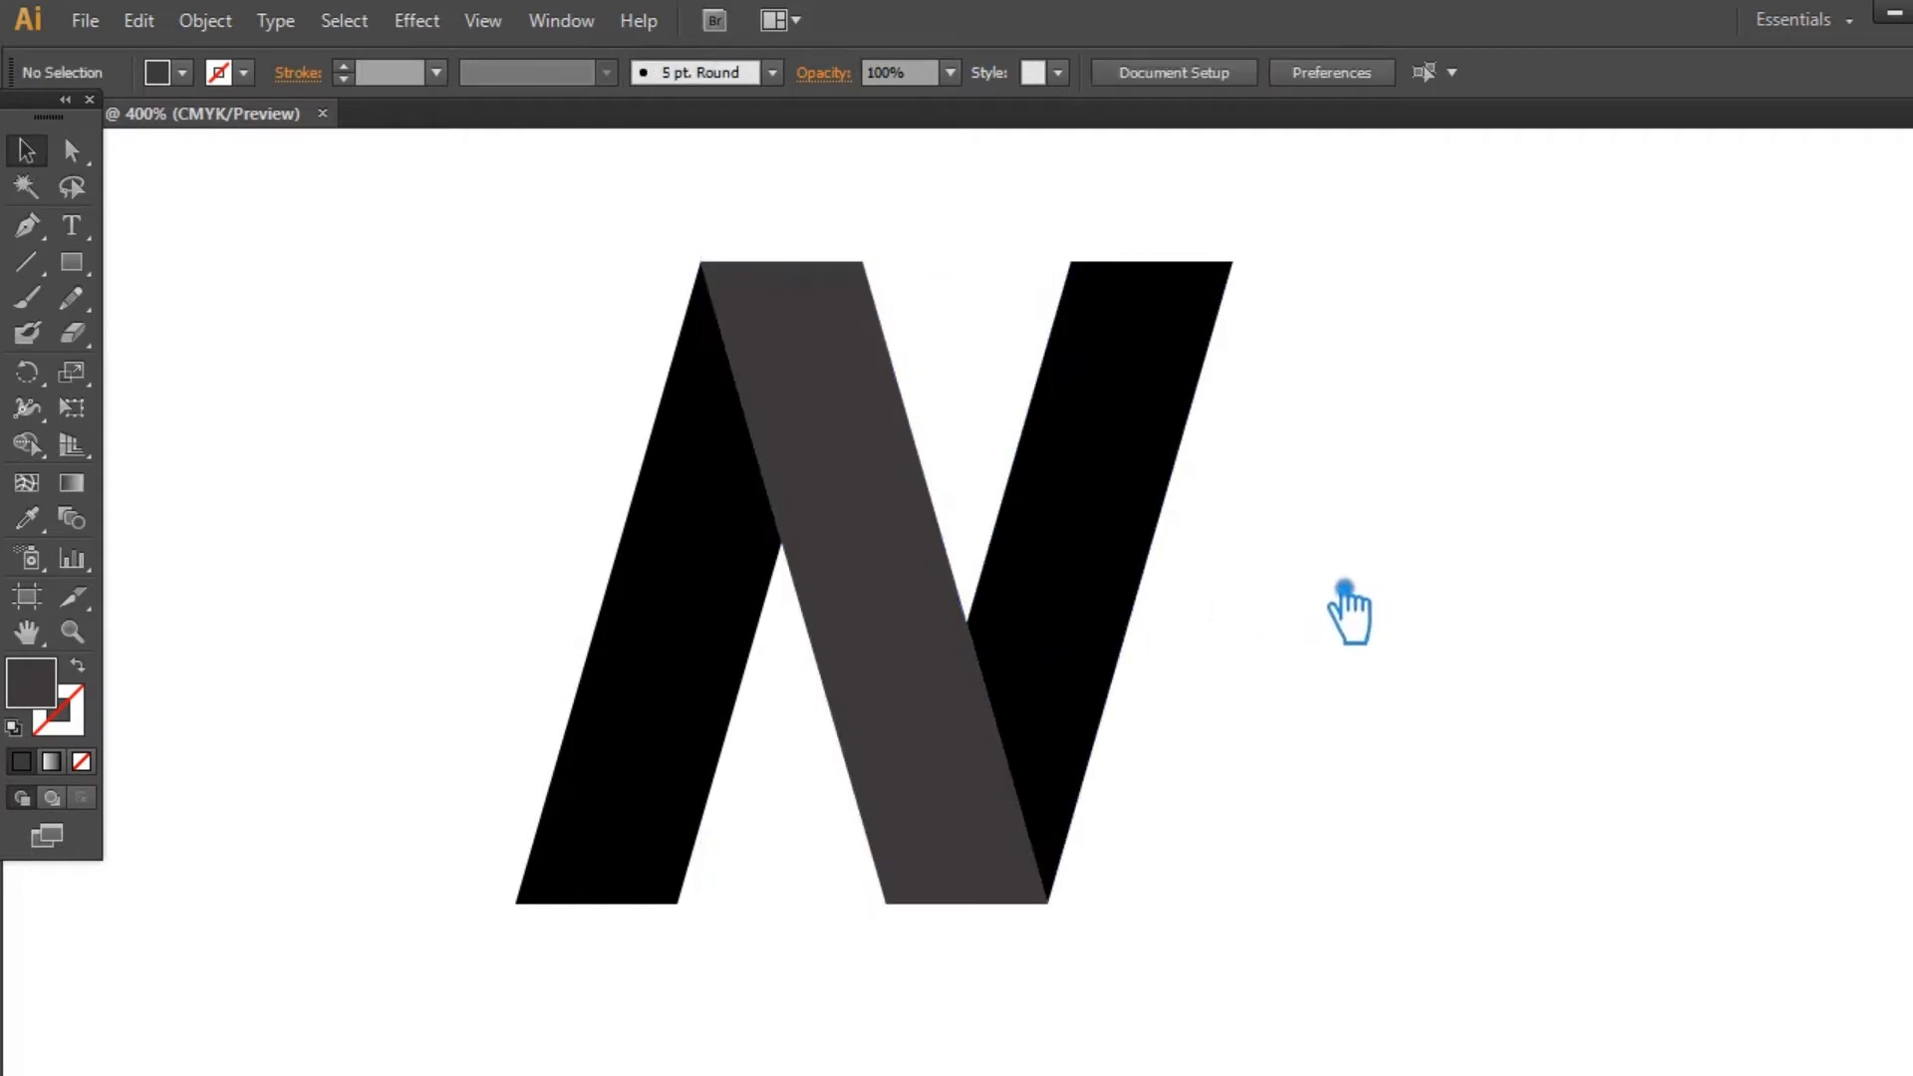
click(903, 588)
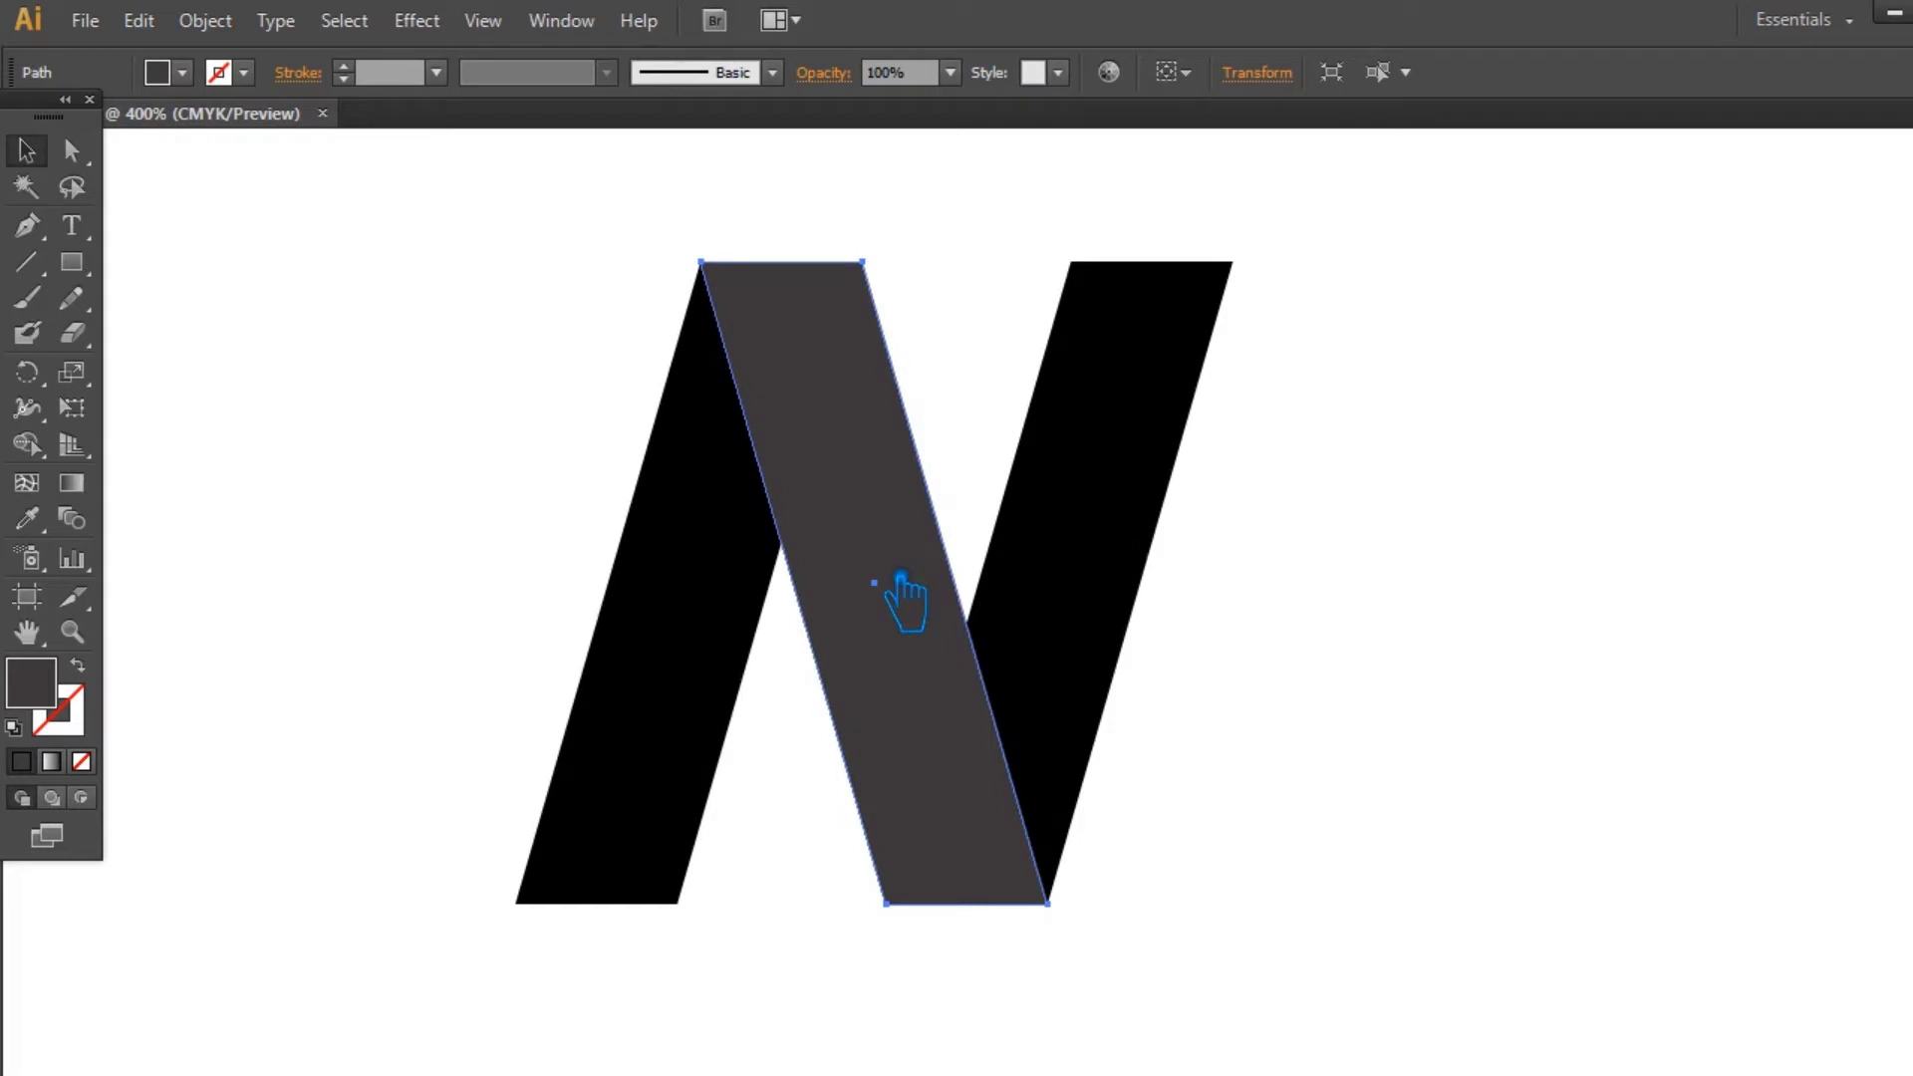
key(ctrl+shift+b)
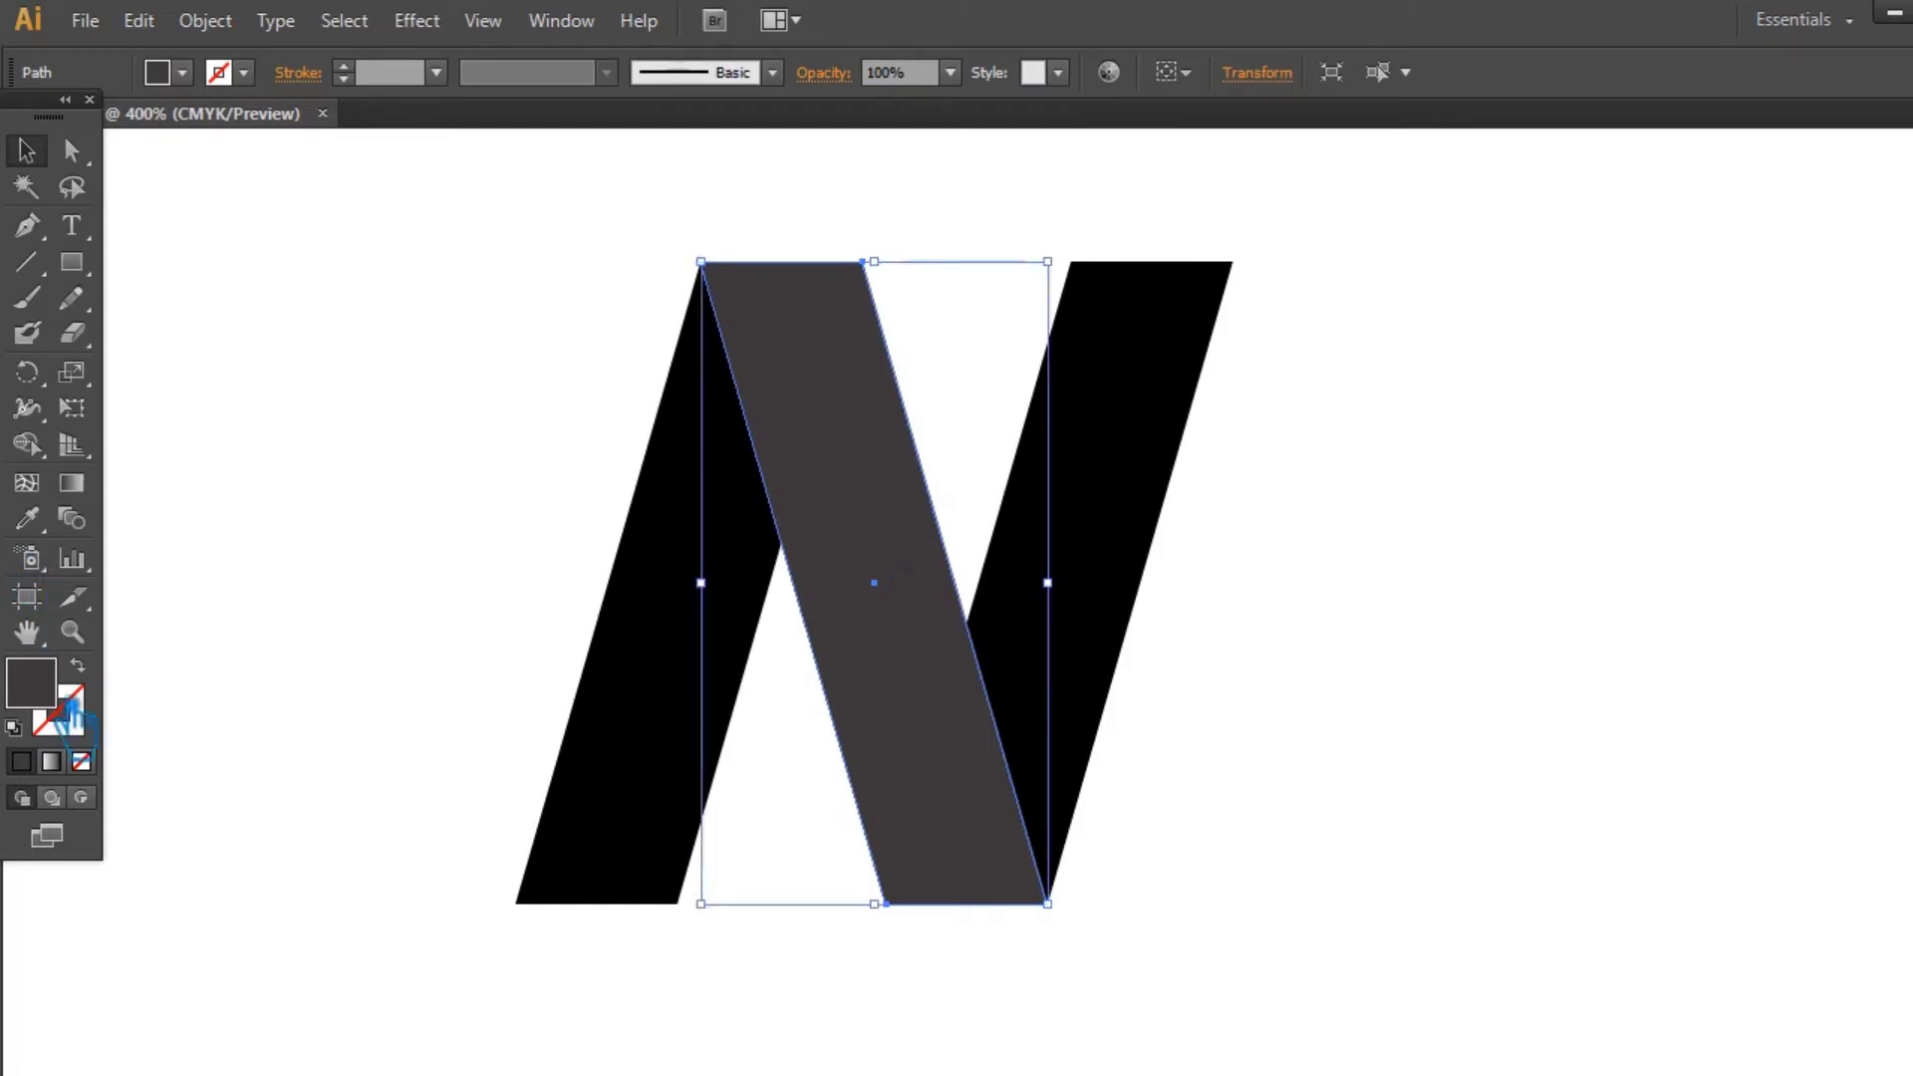
Step: Fill the diagonal copy with 5E5156, shift it right, and send it to the back
double_click(70, 705)
mouse_move(372, 495)
mouse_down()
mouse_move(256, 445)
mouse_move(282, 368)
mouse_up()
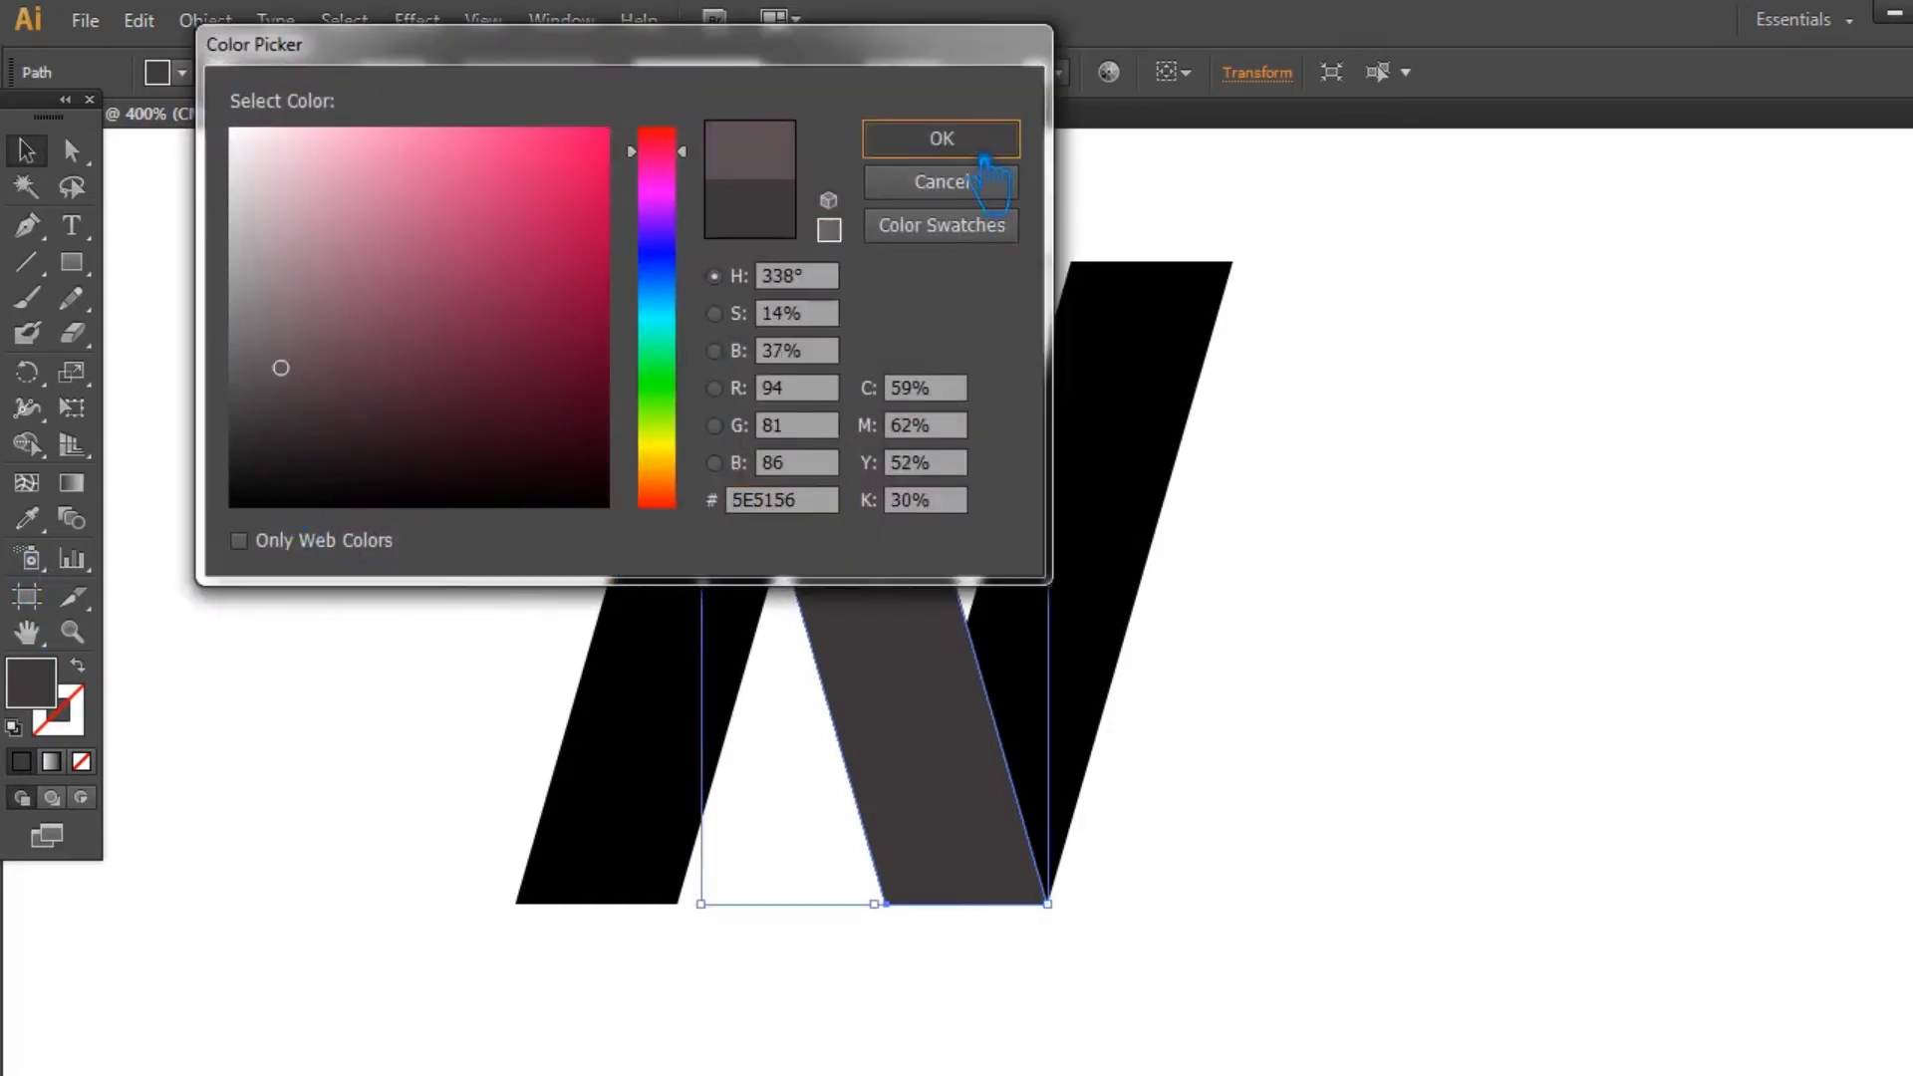
click(984, 151)
key(Right)
key(Right)
key(Right)
key(Right)
key(Right)
key(Right)
key(Right)
key(Right)
key(Right)
key(Right)
key(Right)
key(Right)
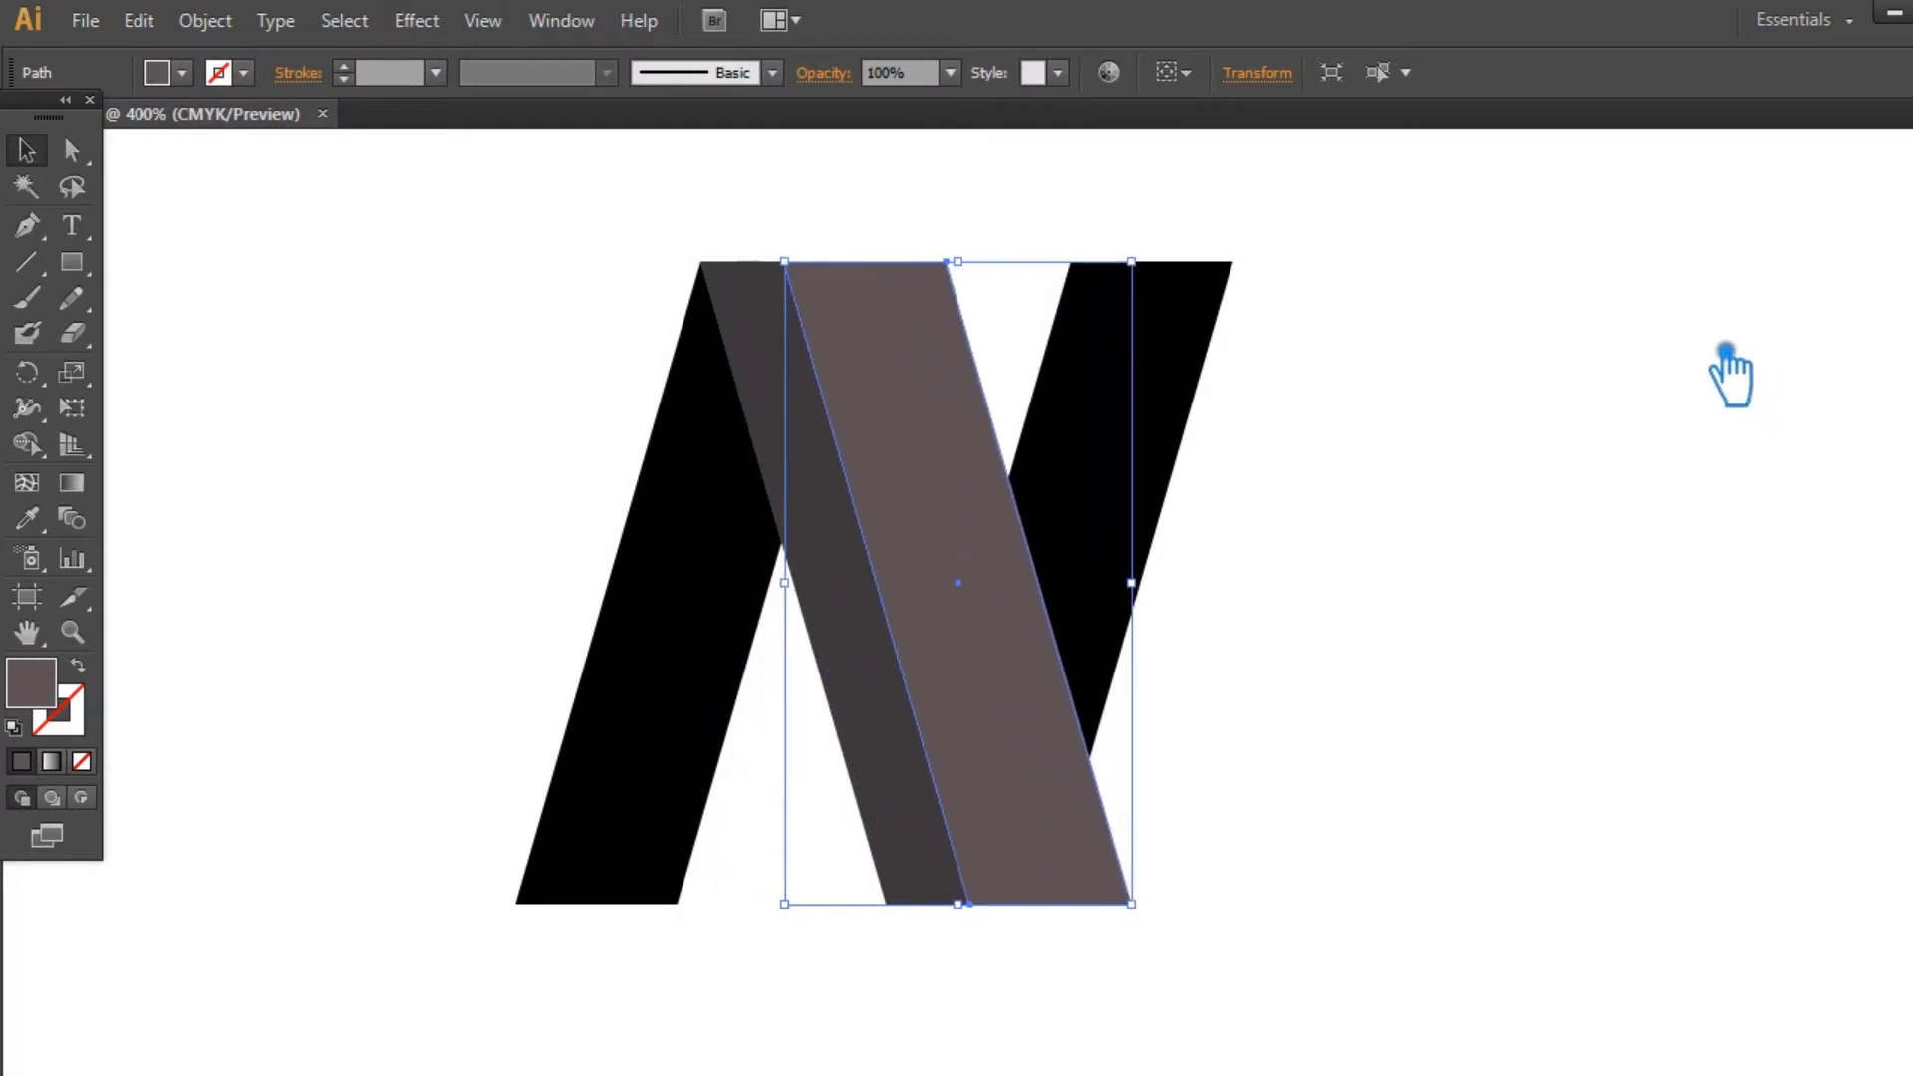
key(ctrl+shift+bracketleft)
Step: Nudge the lighter band slightly right and select both diagonal bands together
key(ctrl+plus)
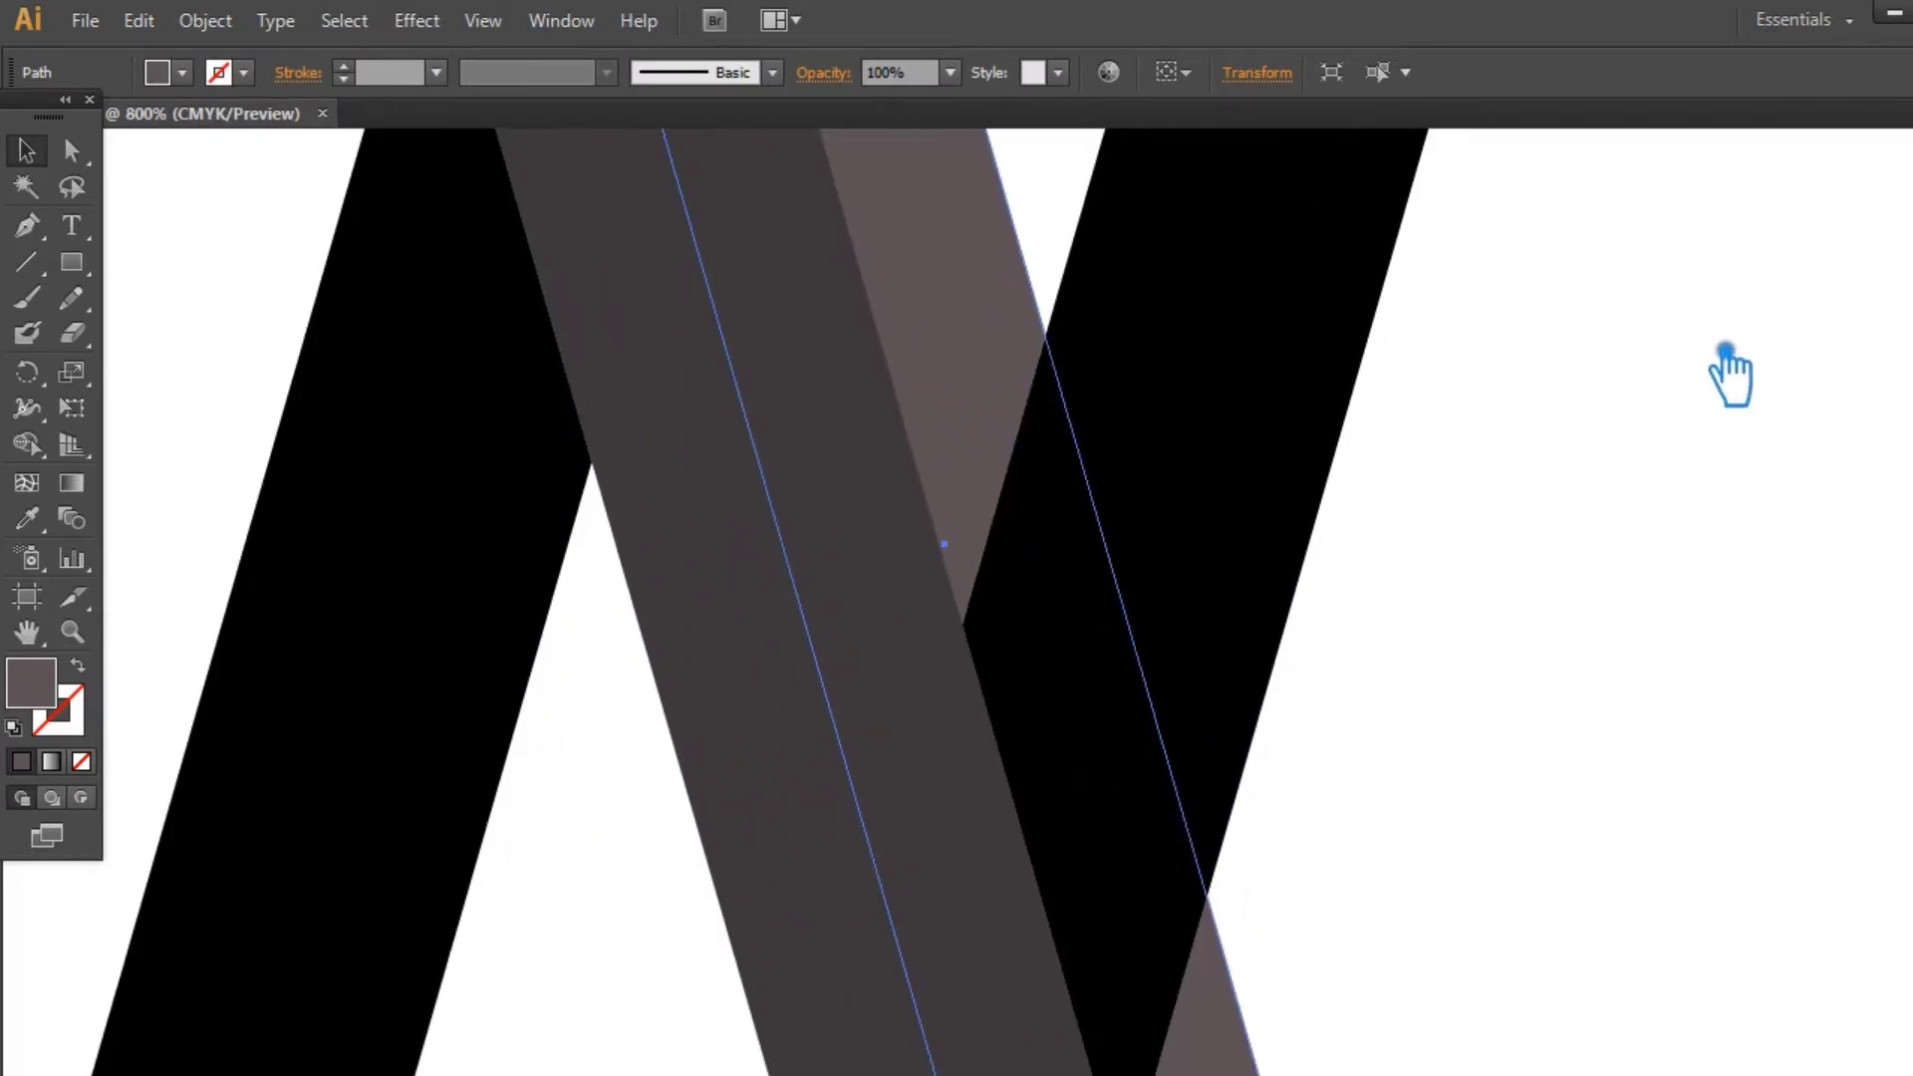
click(1725, 351)
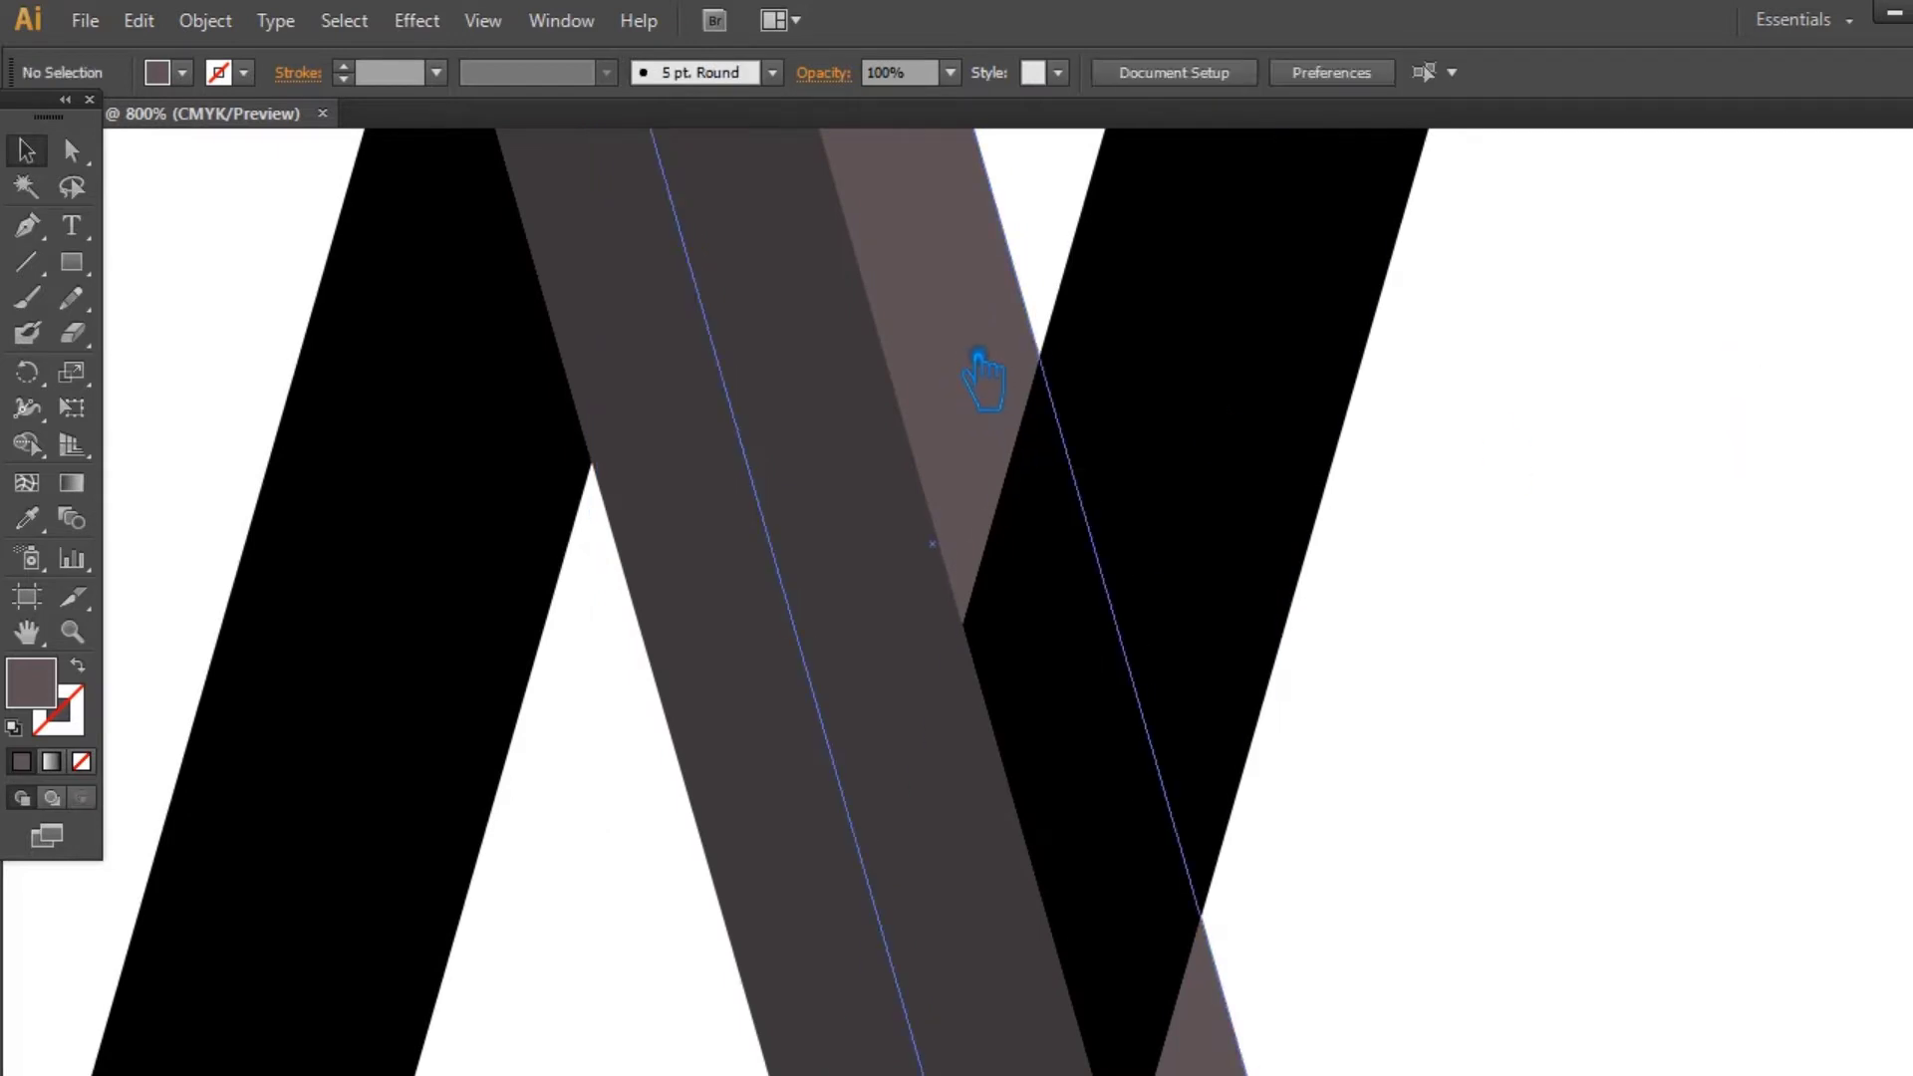
drag(986, 356, 999, 359)
click(1630, 590)
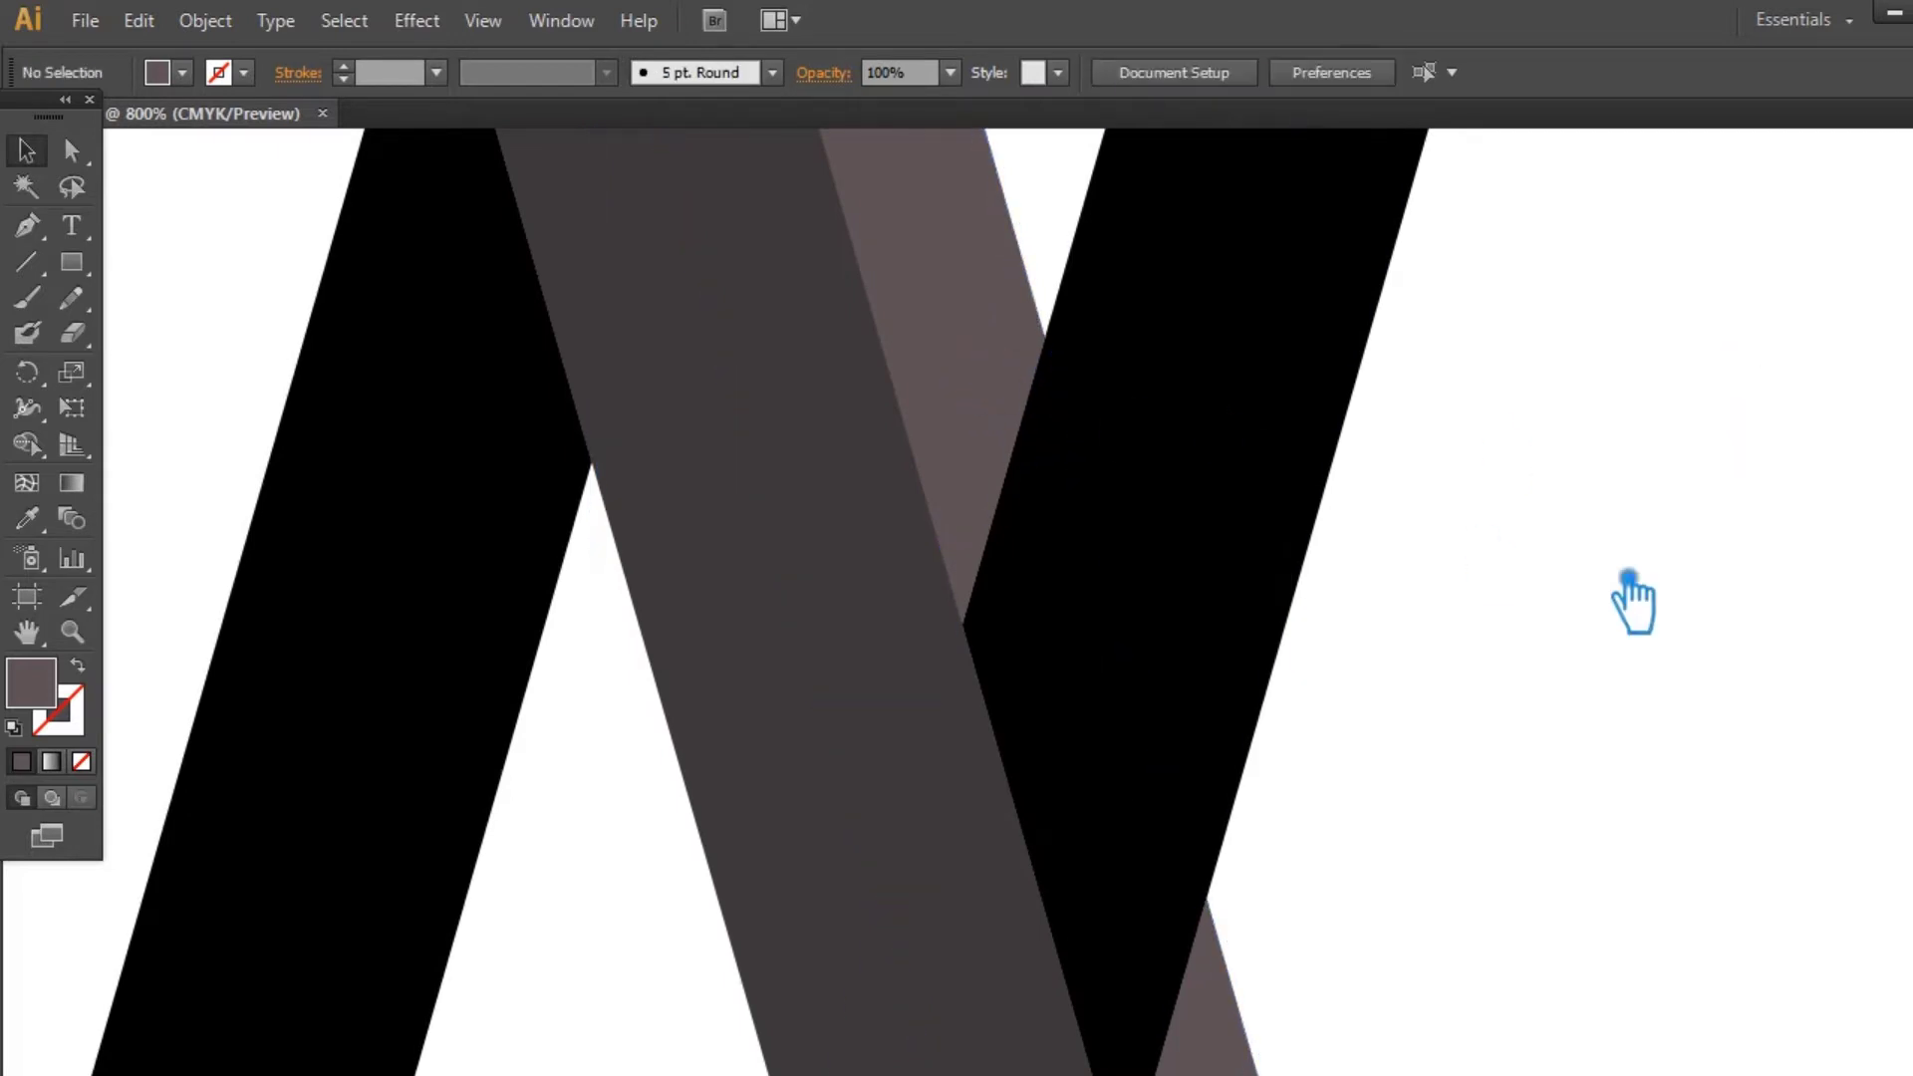
key(ctrl+minus)
key(ctrl+minus)
key(ctrl+minus)
click(908, 535)
shift+click(982, 451)
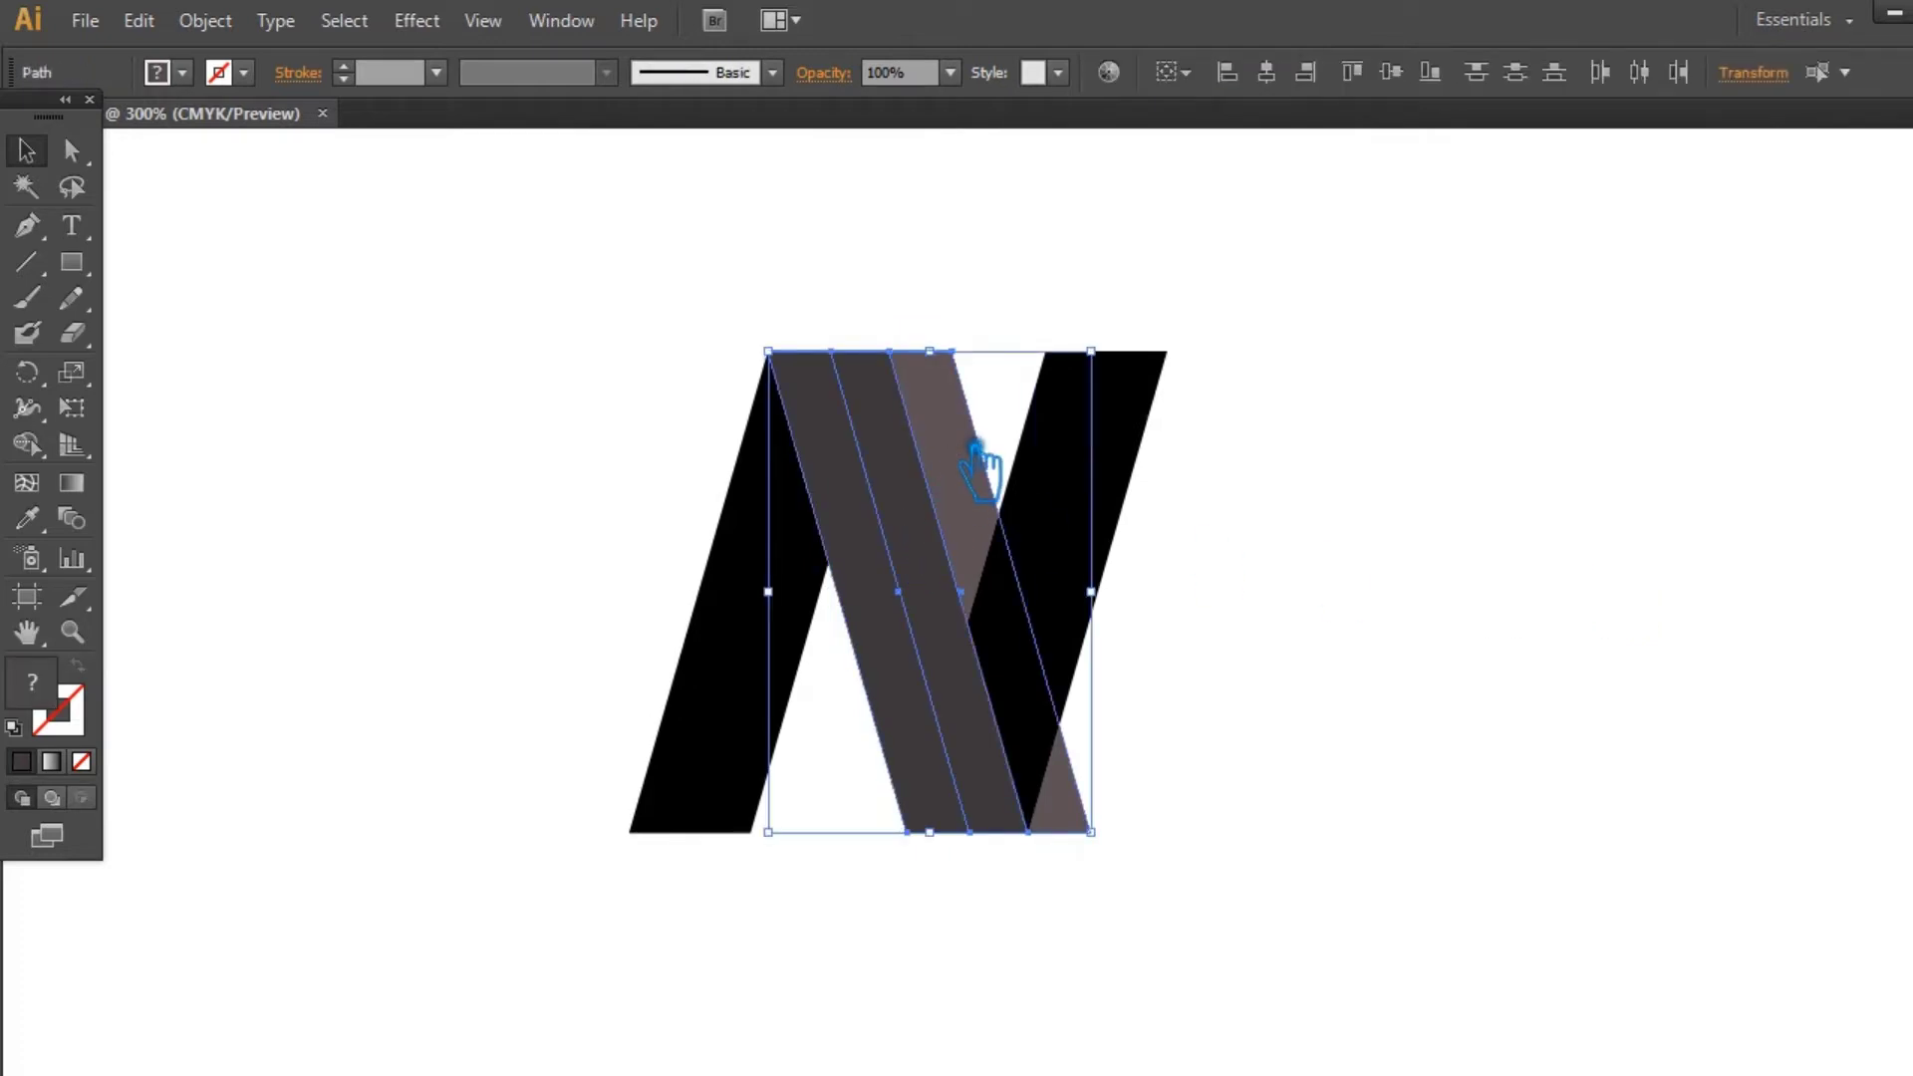
click(1342, 524)
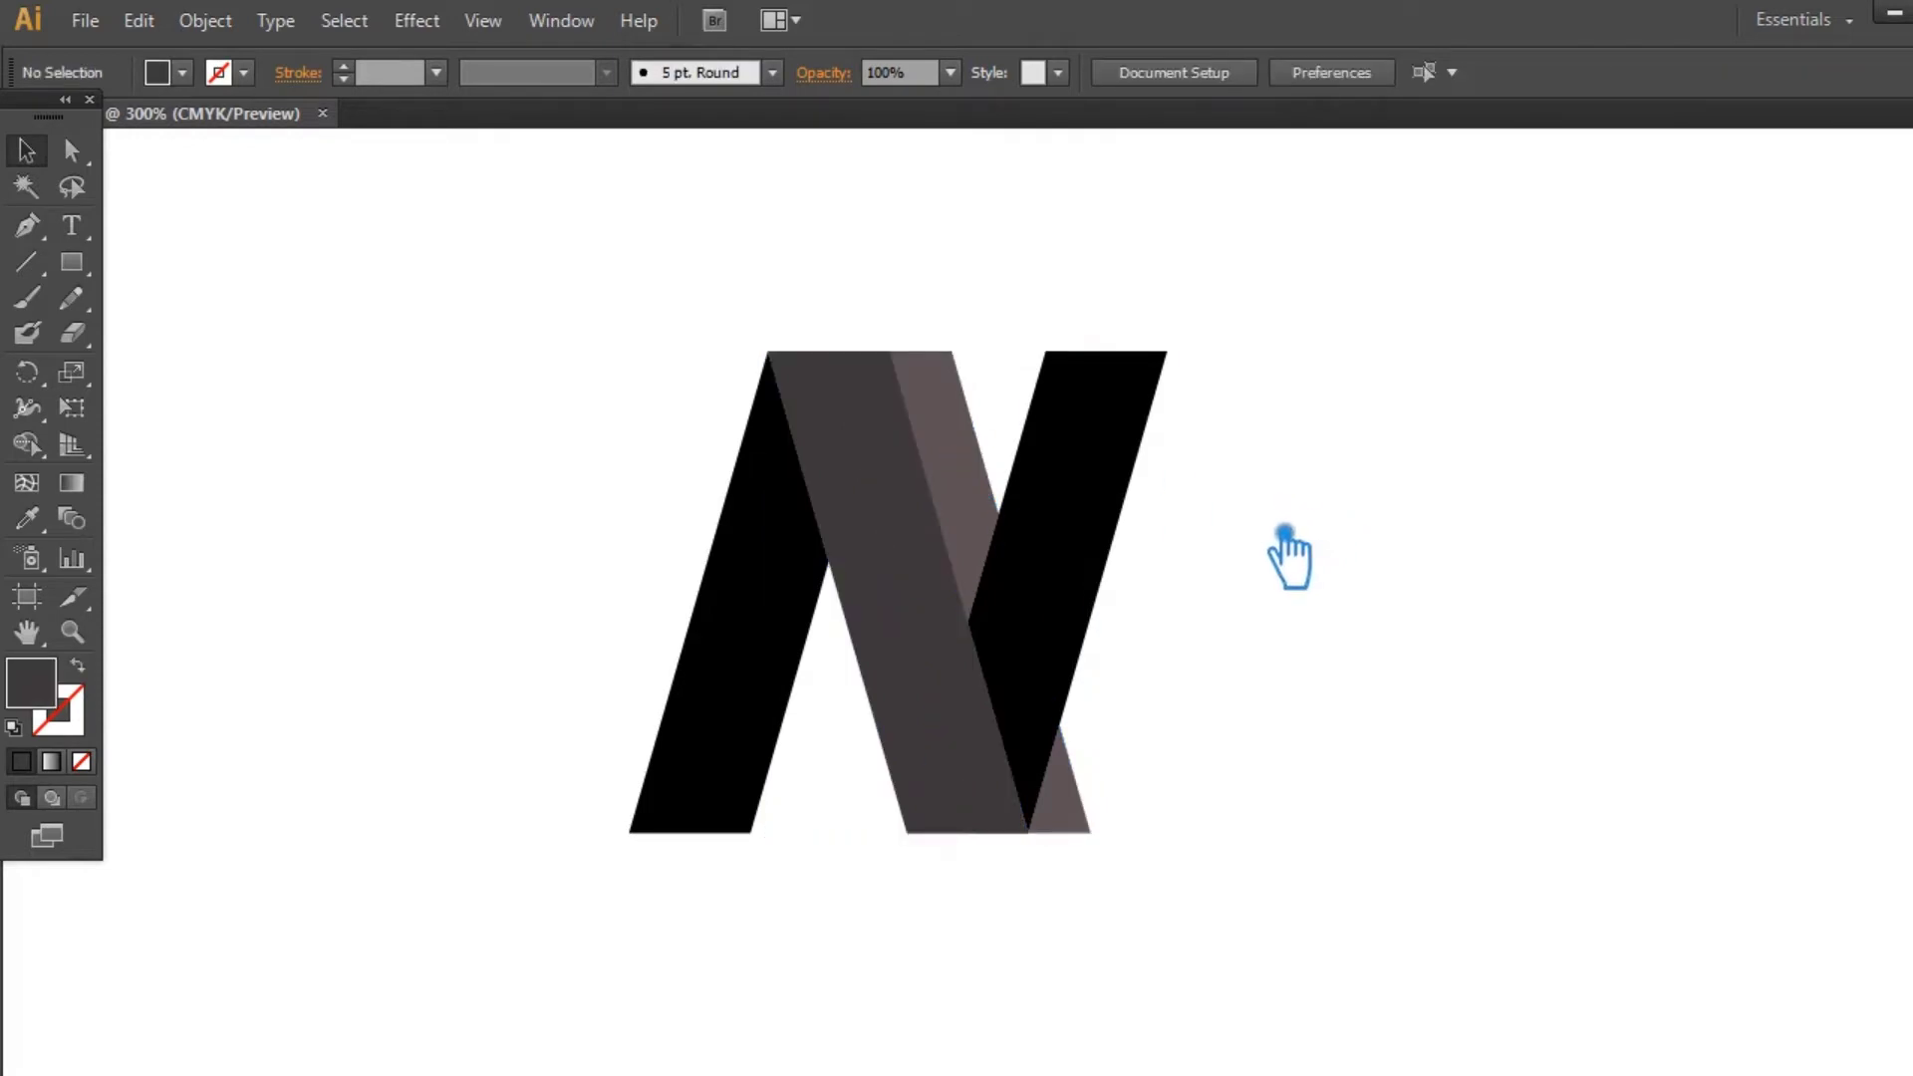
click(969, 478)
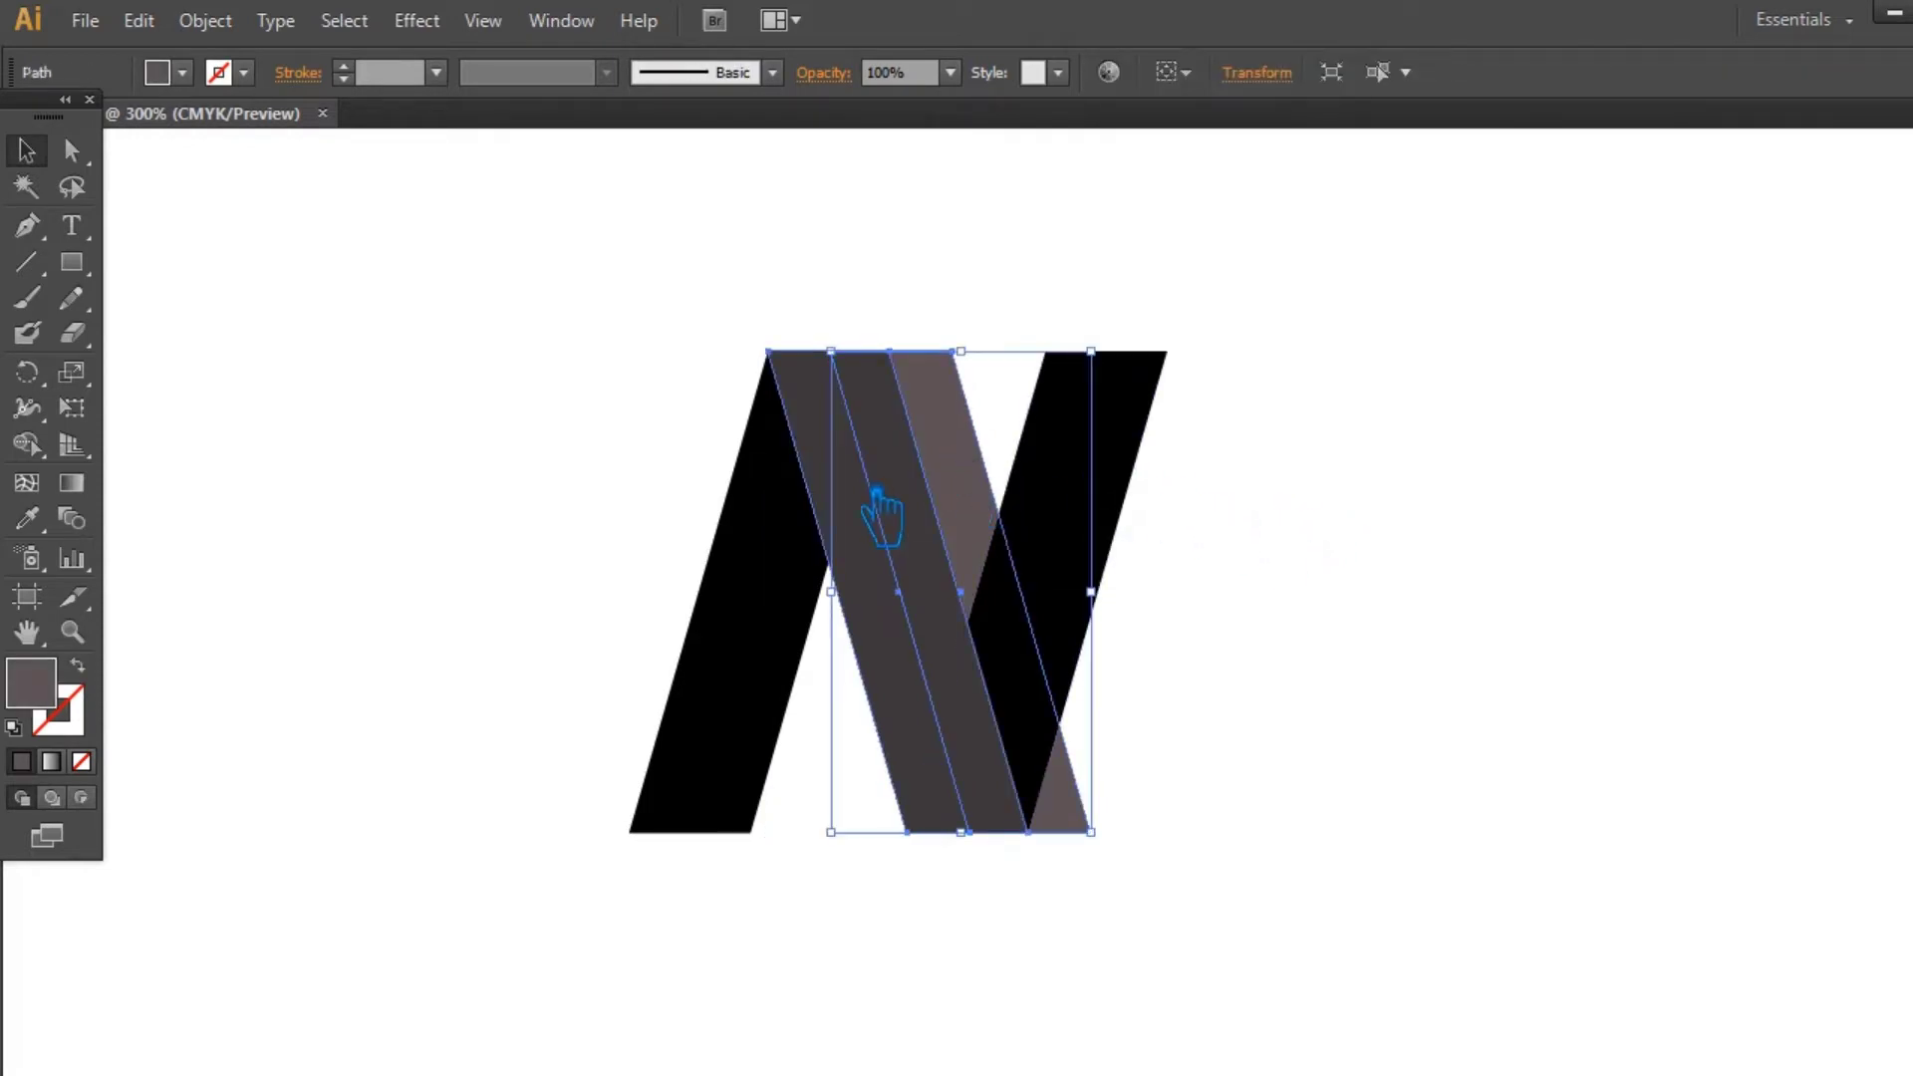
Step: Divide the overlapping bands with Pathfinder and ungroup the pieces
shift+click(876, 512)
key(ctrl+shift+F9)
click(1660, 872)
click(1230, 589)
right_click(991, 483)
click(1187, 624)
Step: Recolour a middle piece light brown with the Eyedropper and send it to the back
click(931, 488)
click(27, 518)
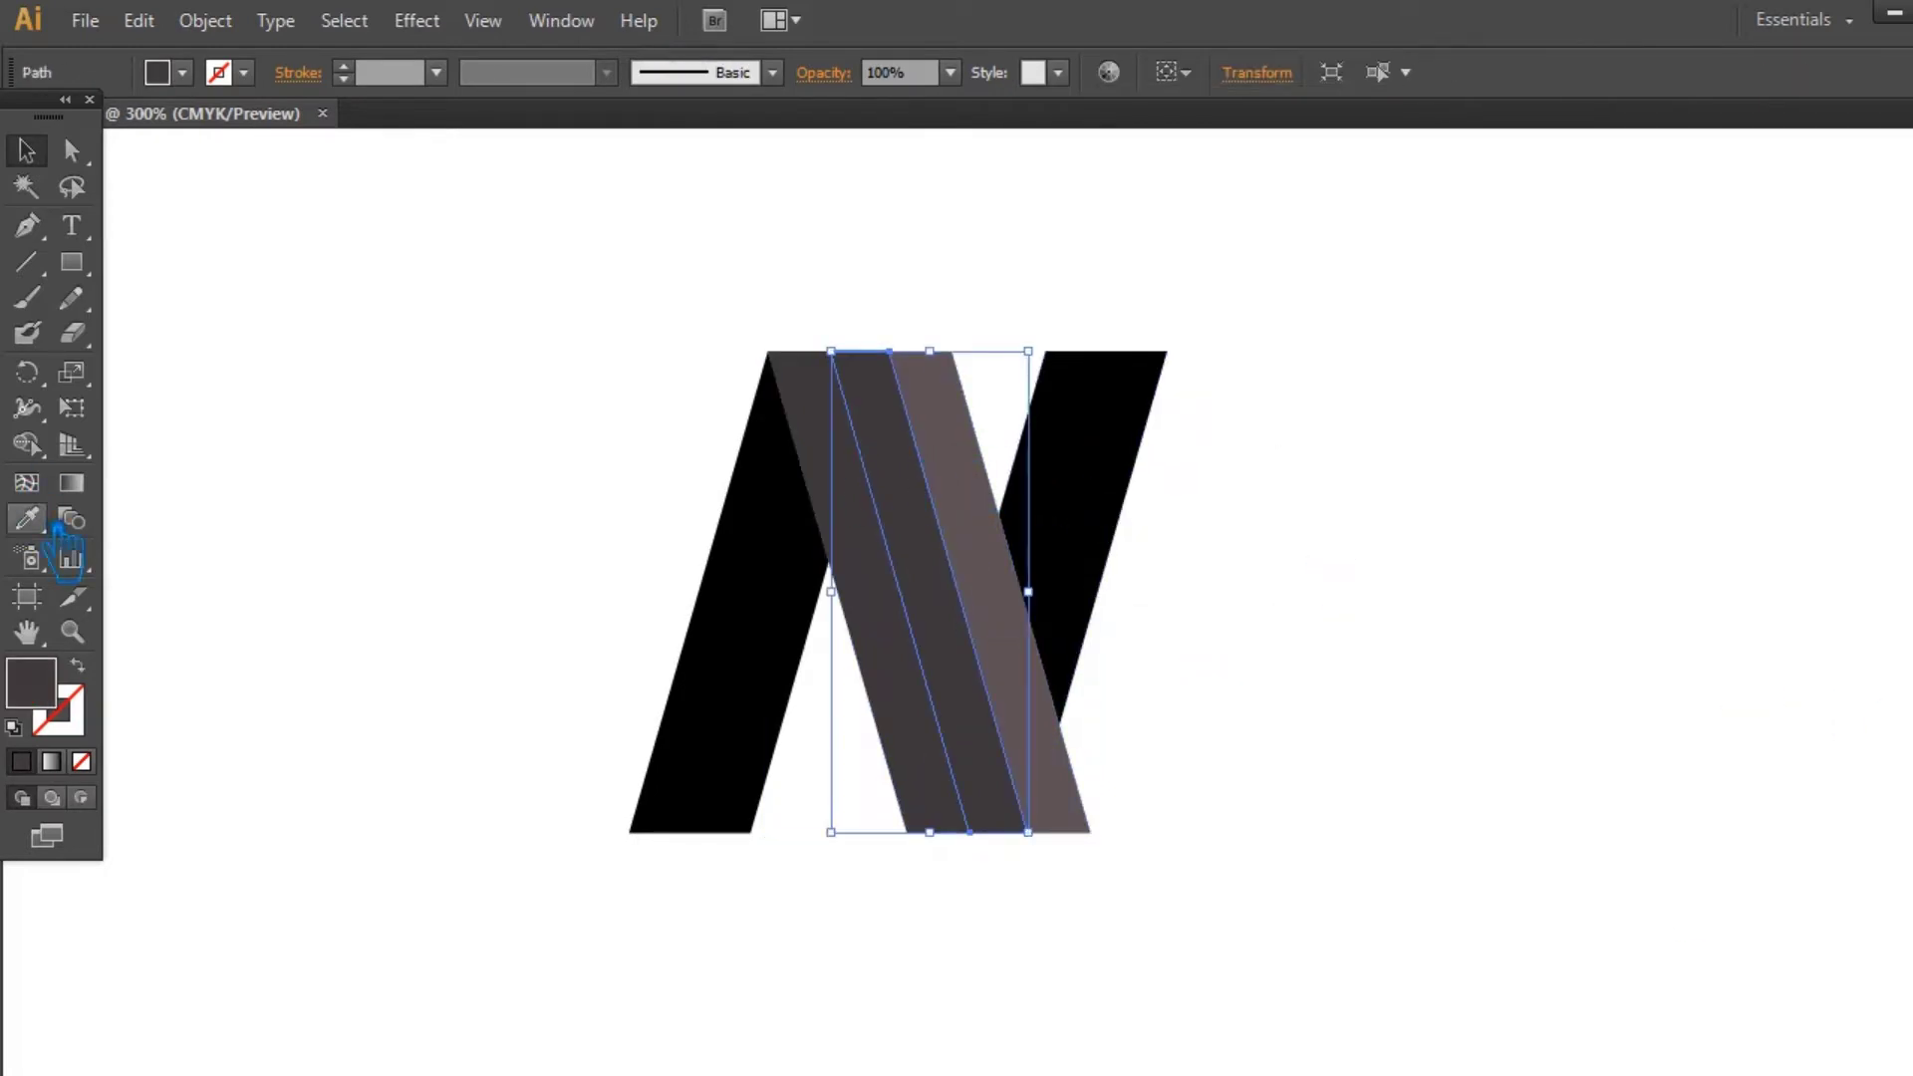
click(974, 439)
click(27, 150)
click(1370, 563)
click(1016, 521)
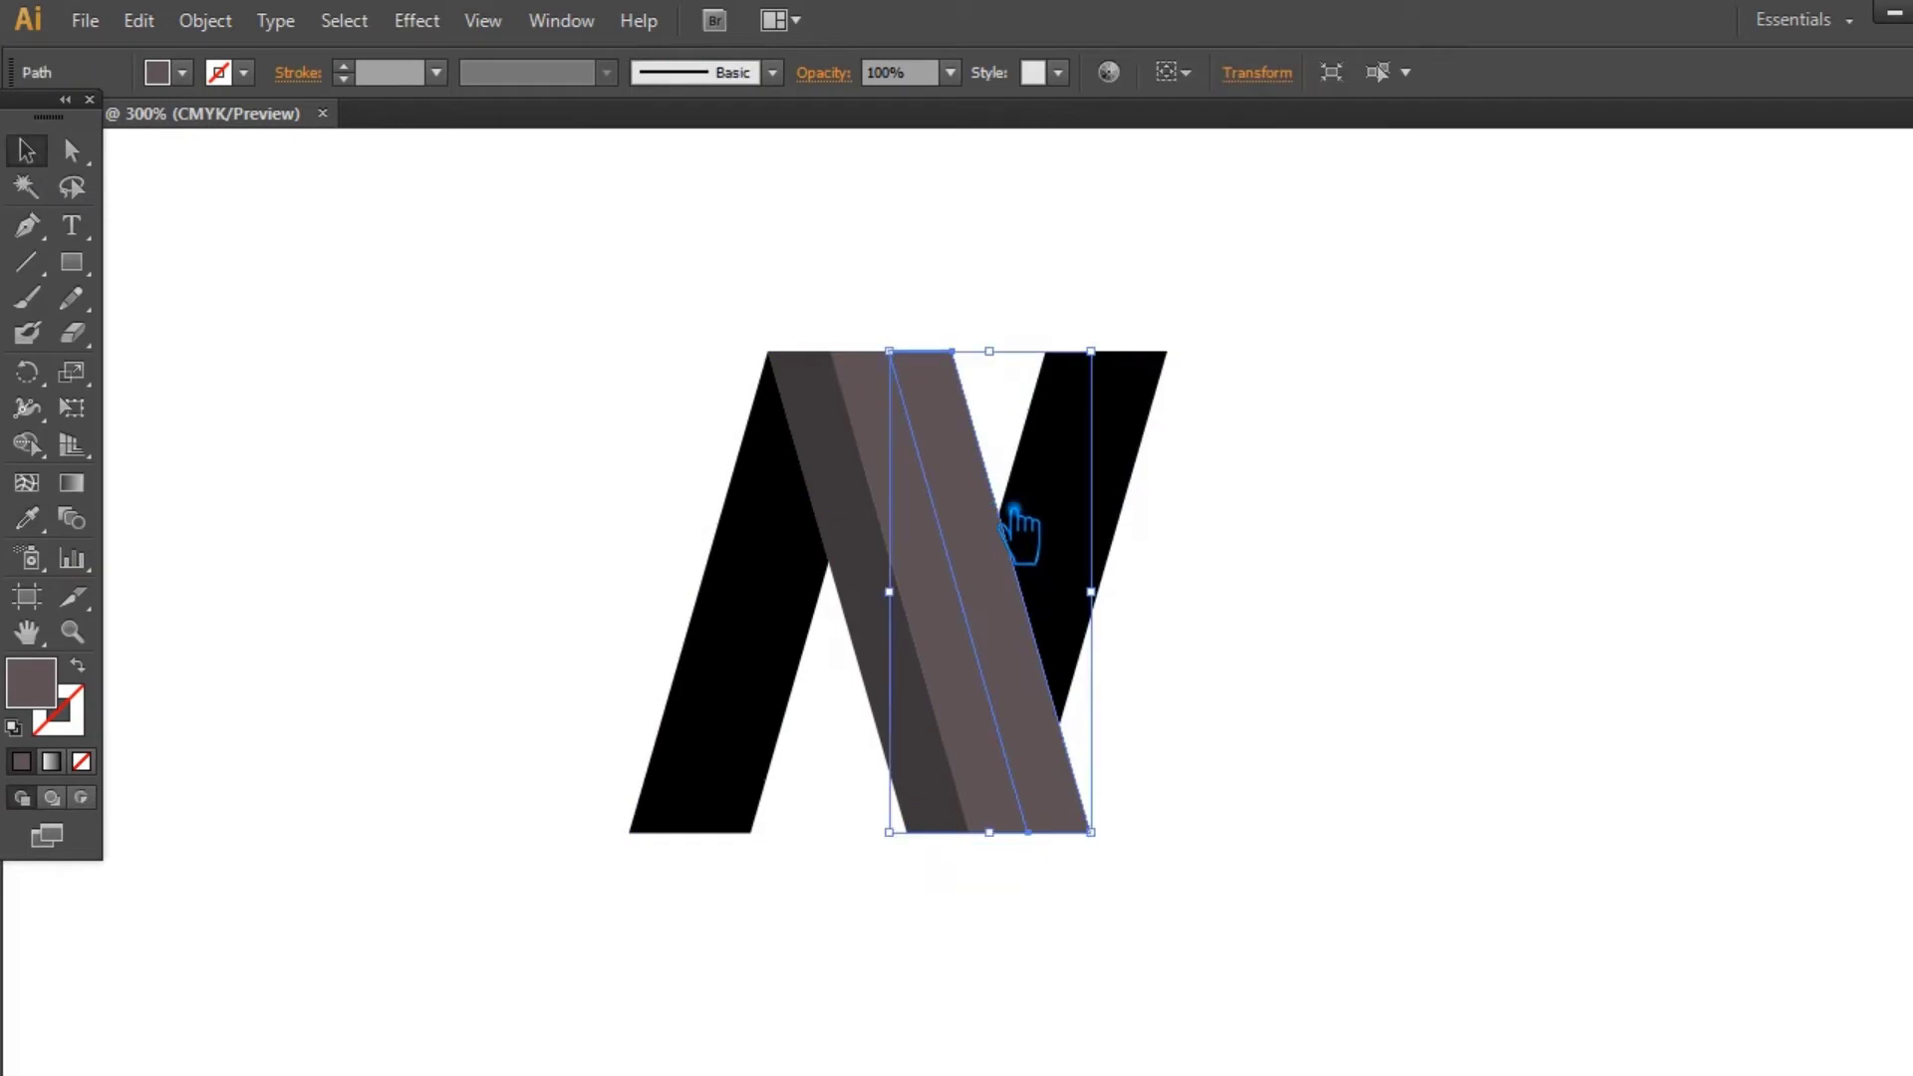
key(ctrl+shift+bracketleft)
Step: Bring the right black stroke to the front and start a Pen path at the N's bottom-left corner
click(1363, 598)
click(1094, 573)
key(ctrl+shift+bracketright)
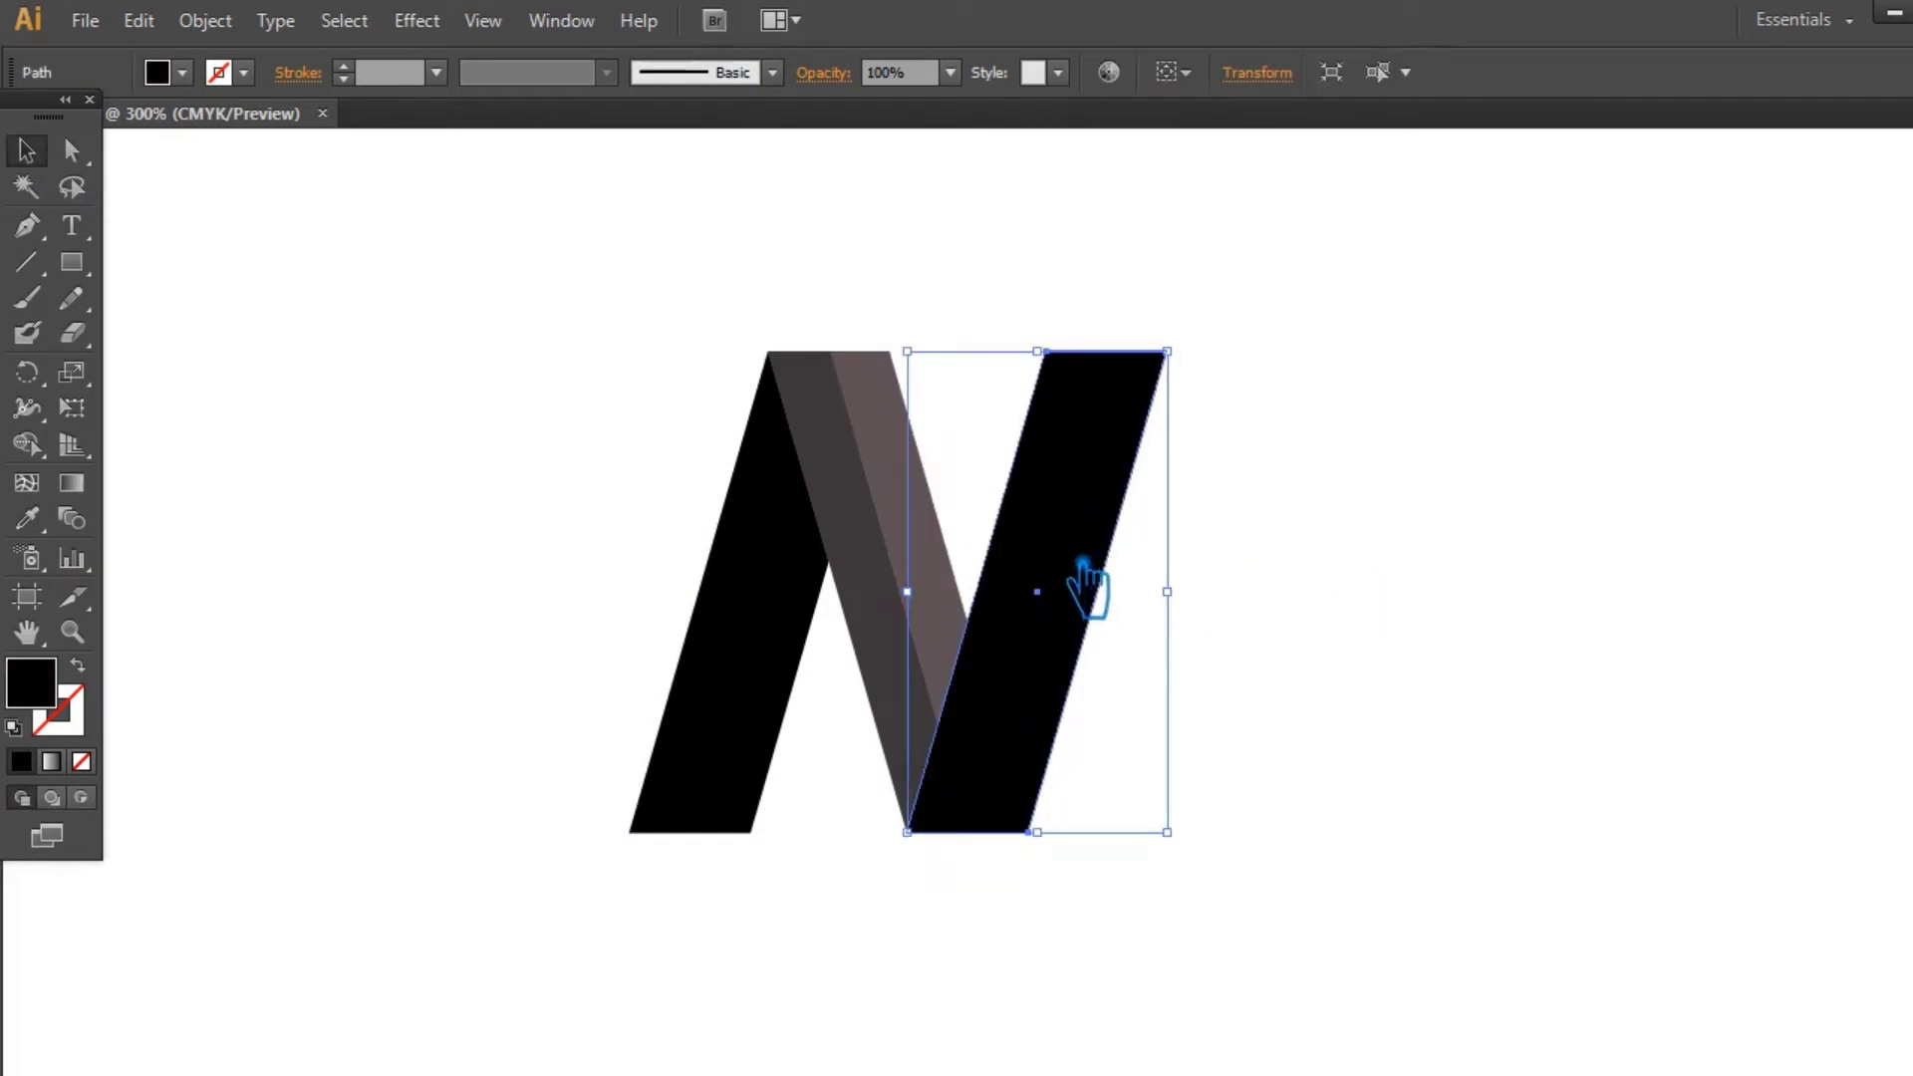
click(1423, 573)
click(27, 226)
click(629, 832)
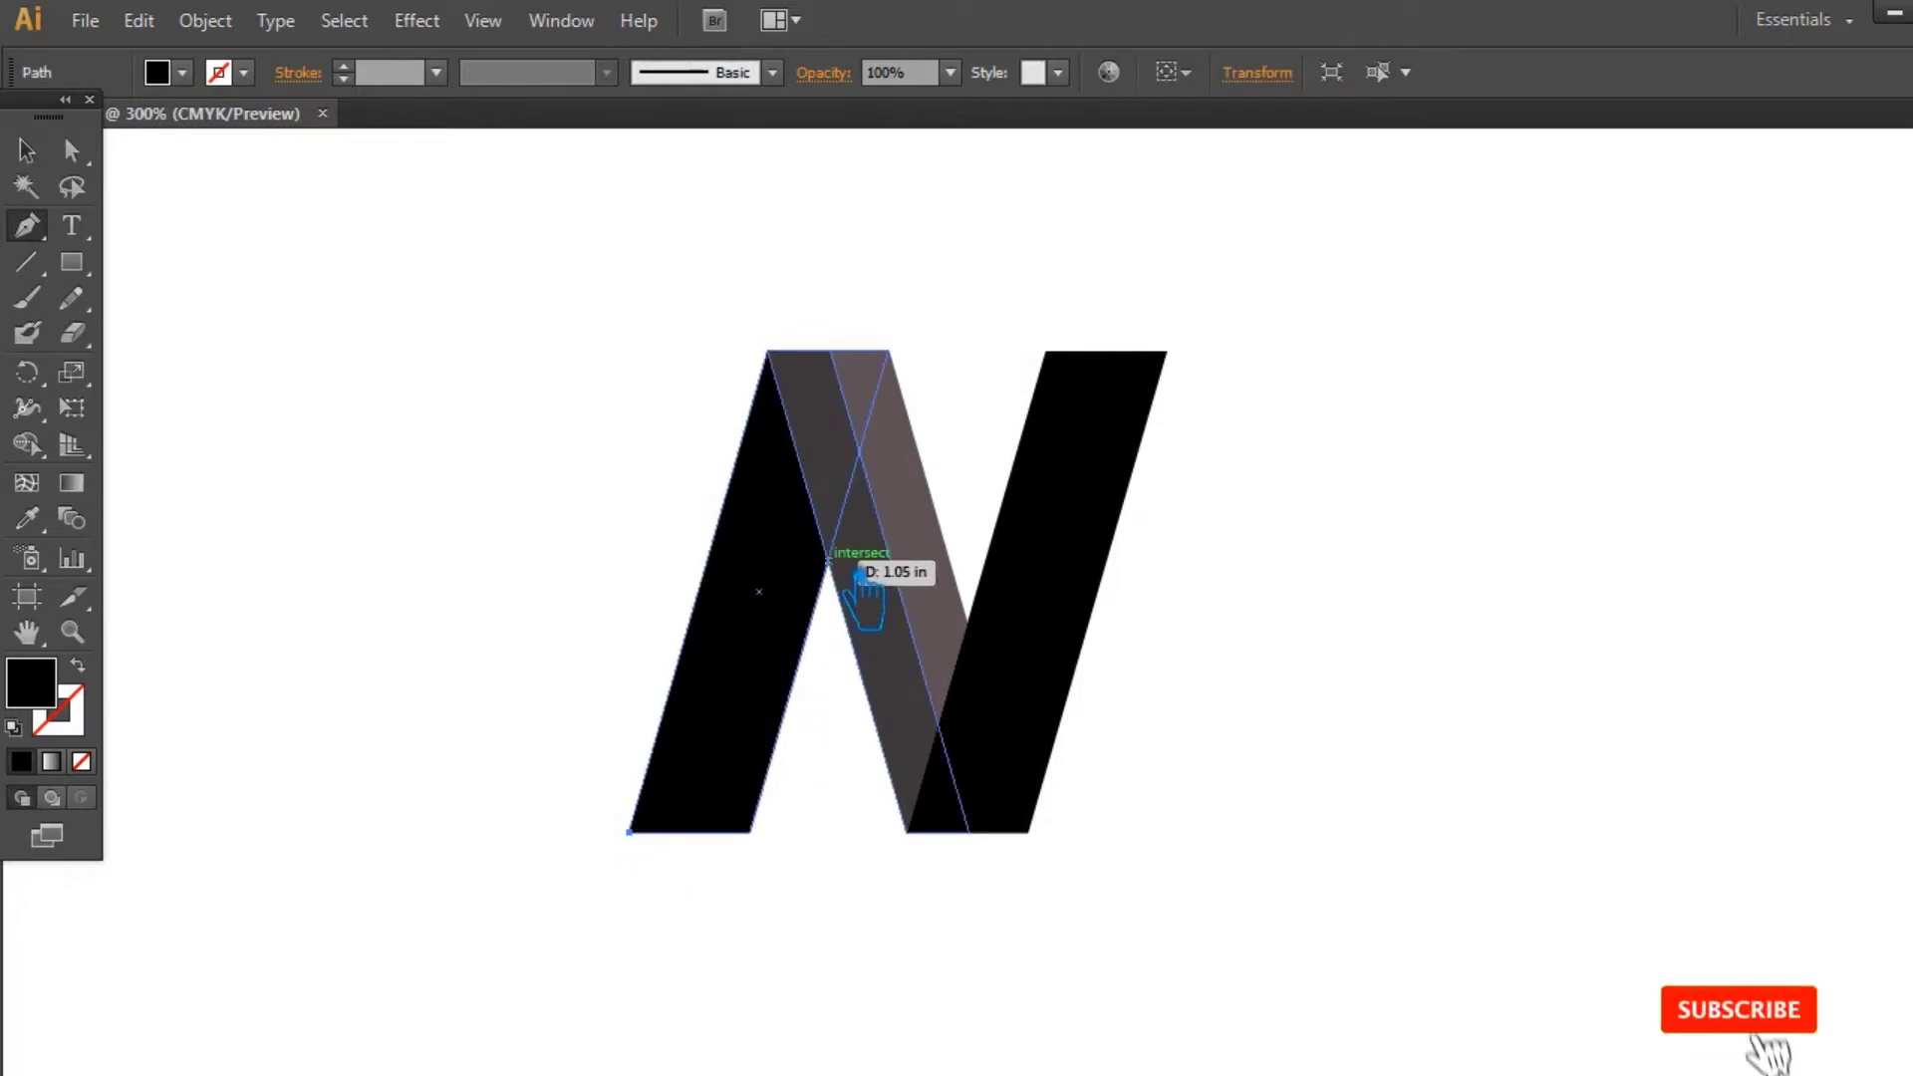
Step: Finish a curved cut path through the N's left stroke
mouse_move(828, 561)
mouse_down()
mouse_move(991, 412)
mouse_move(930, 322)
mouse_up()
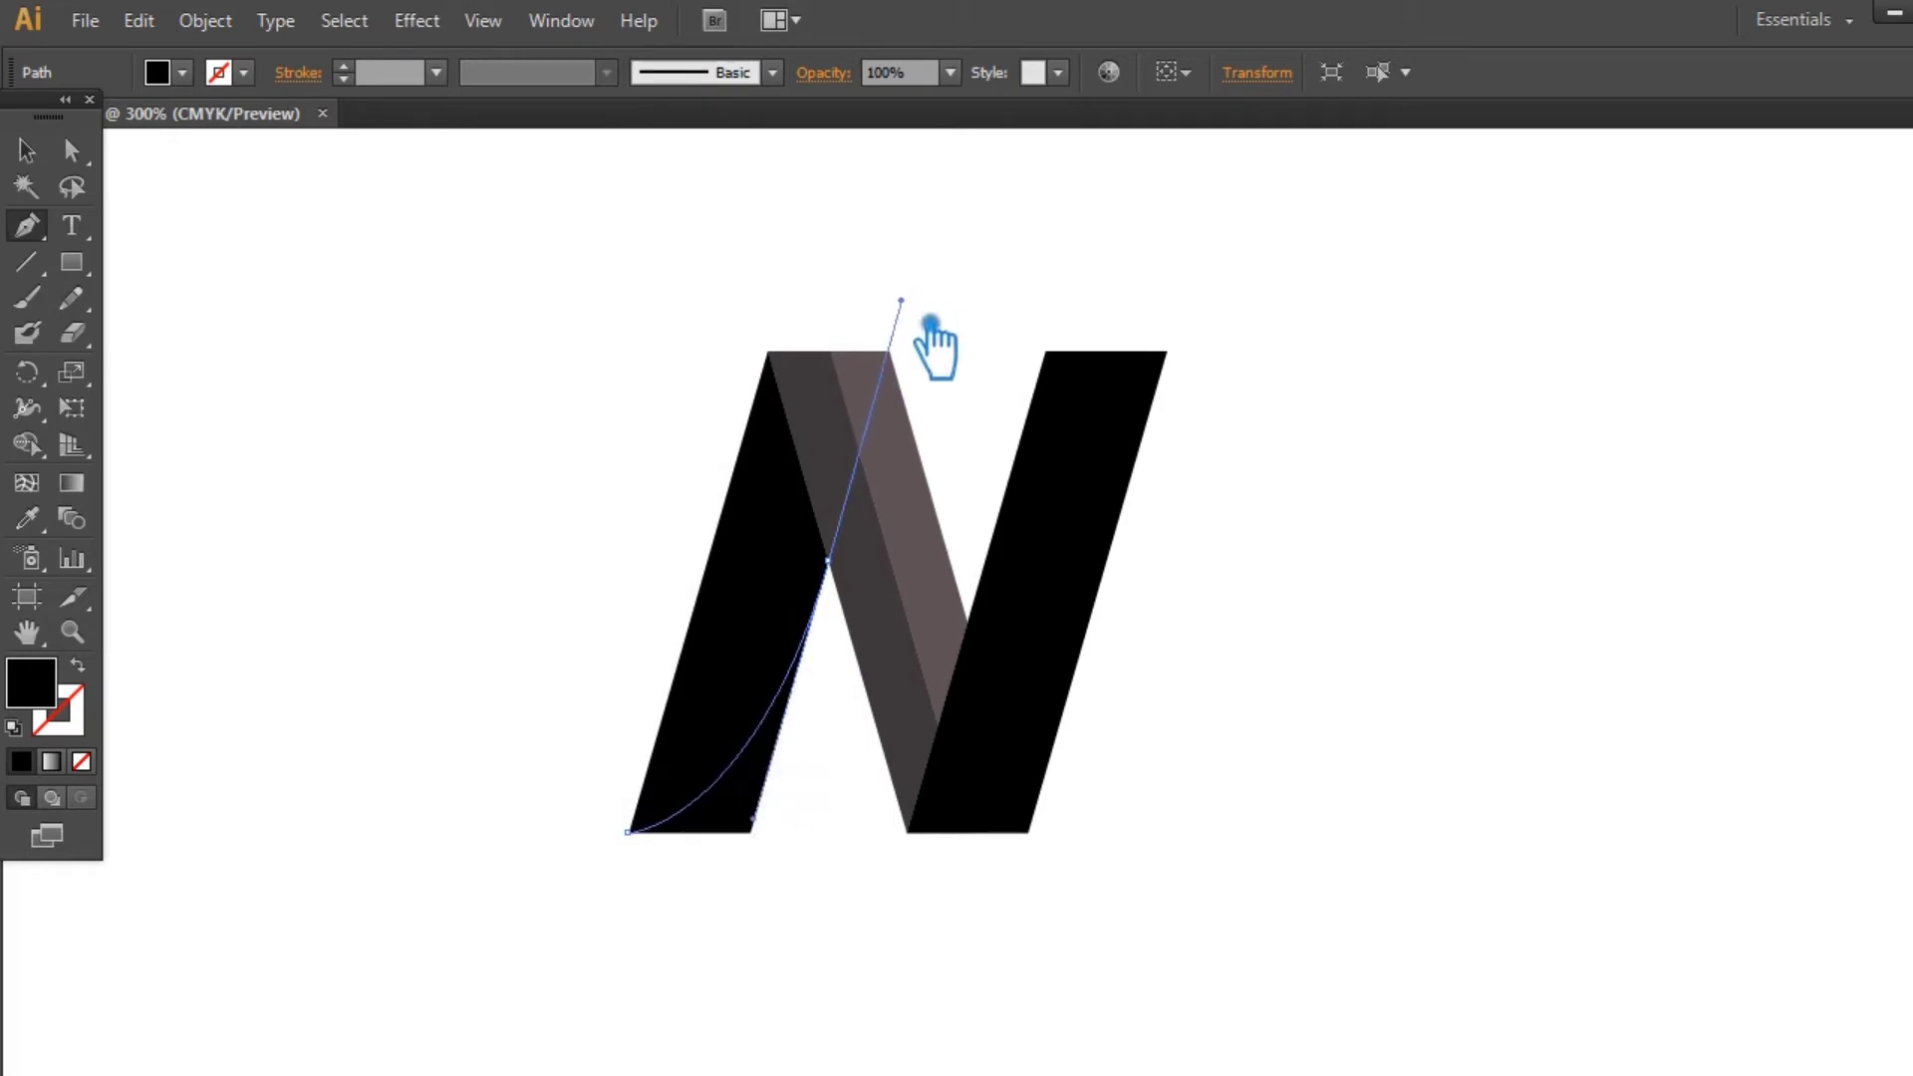
key(a)
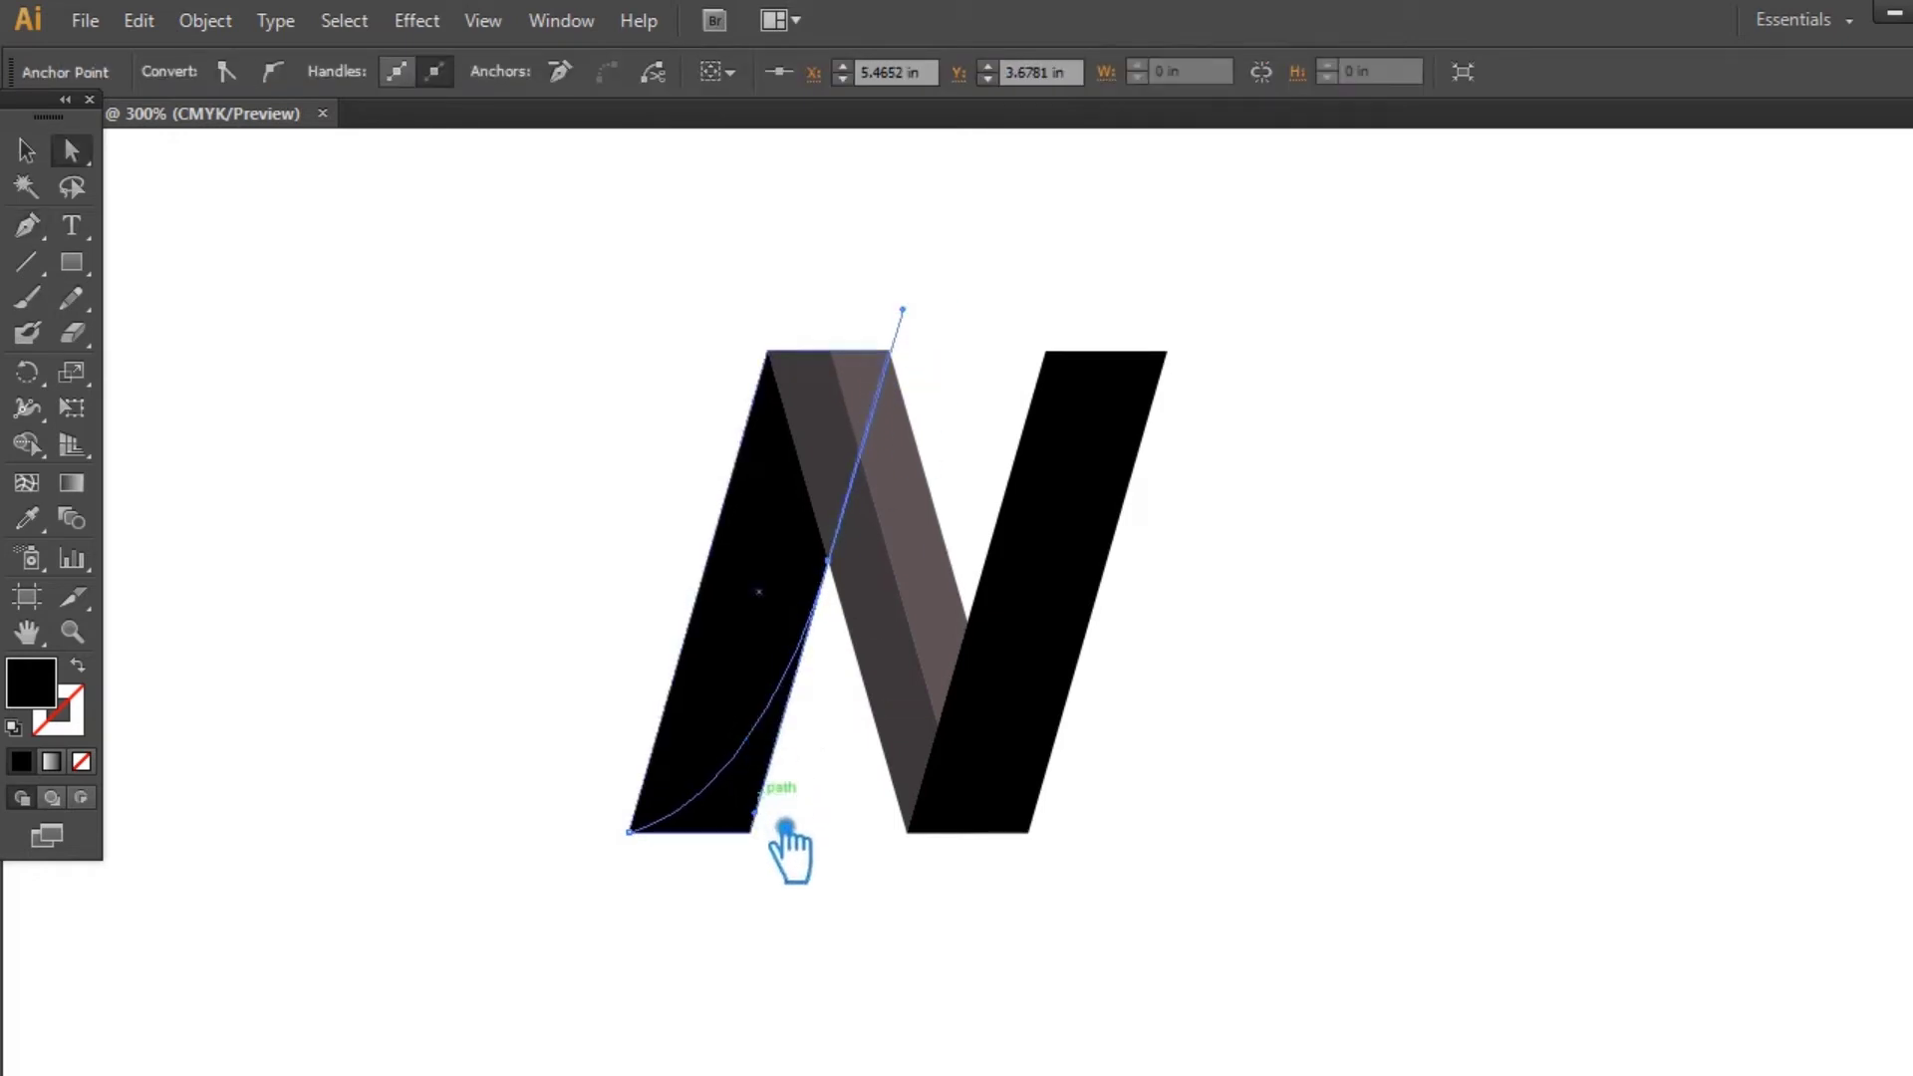
click(782, 830)
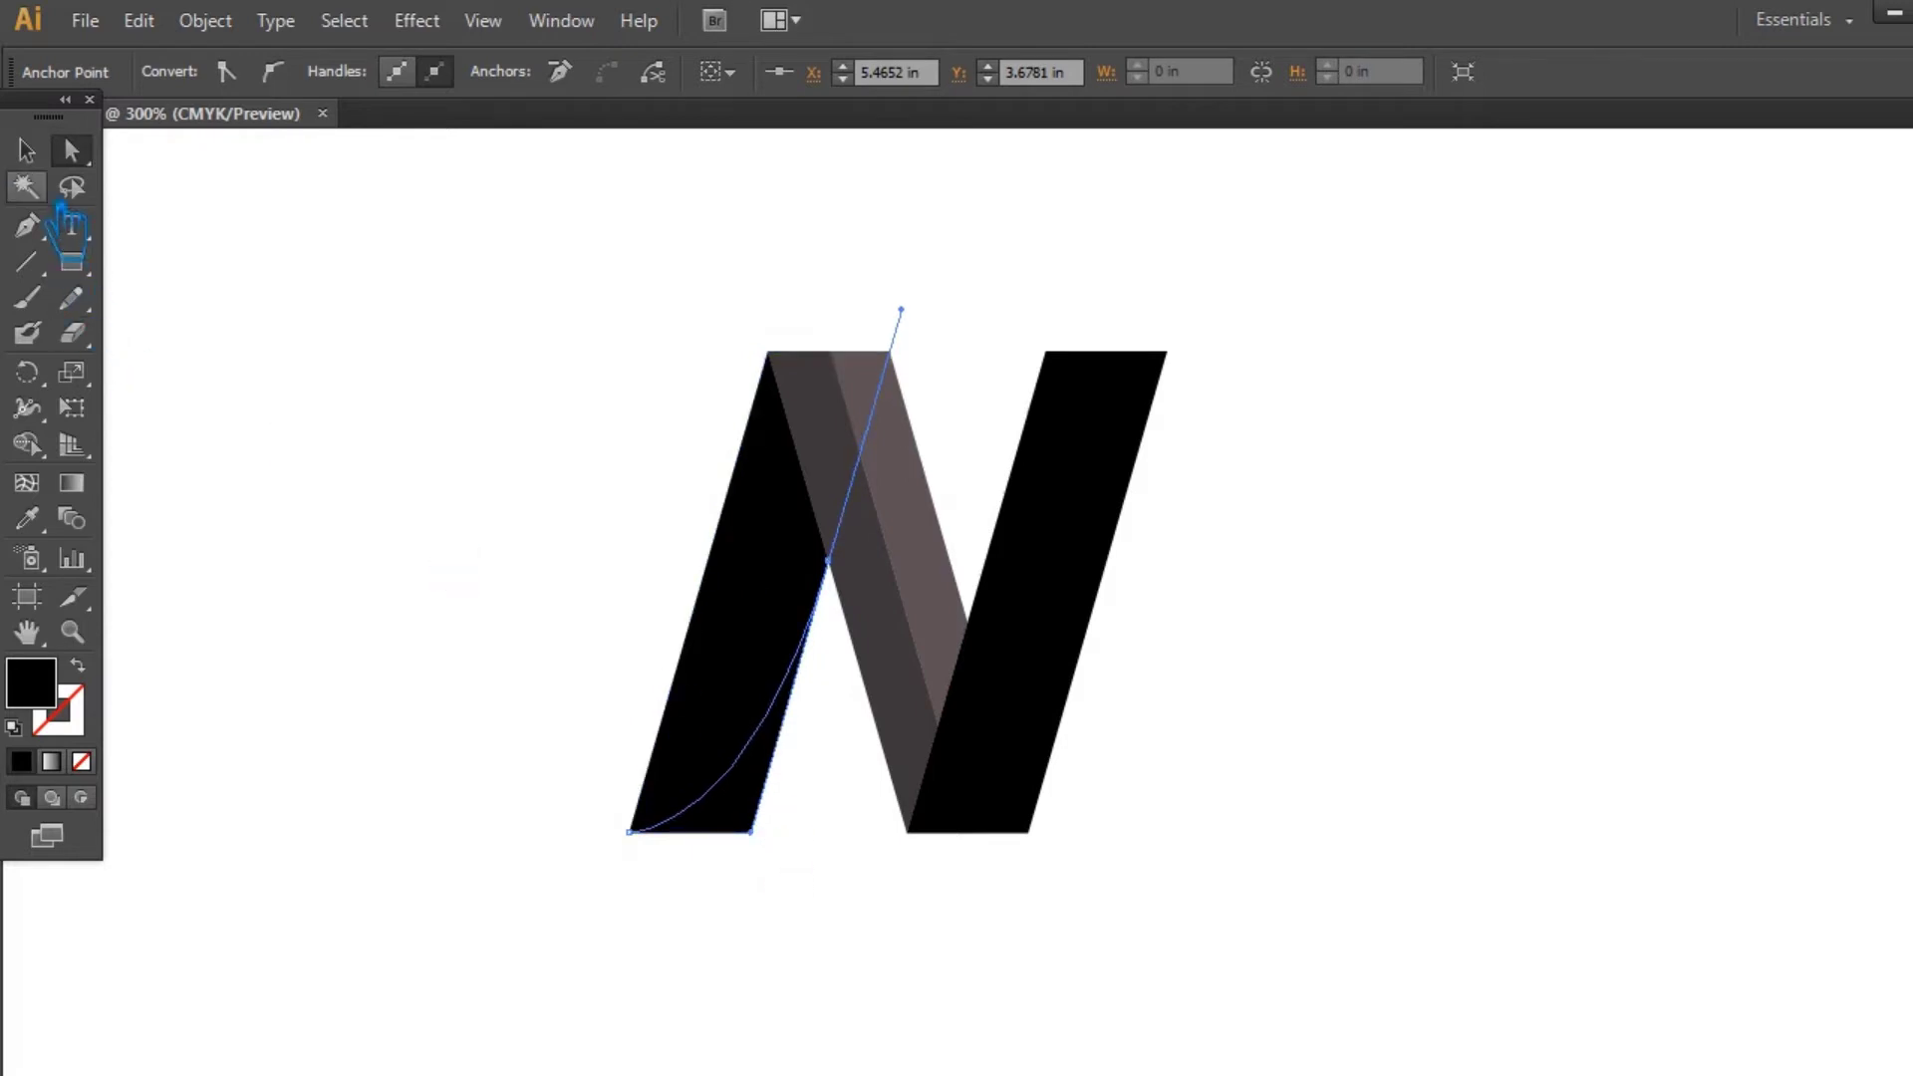
click(26, 150)
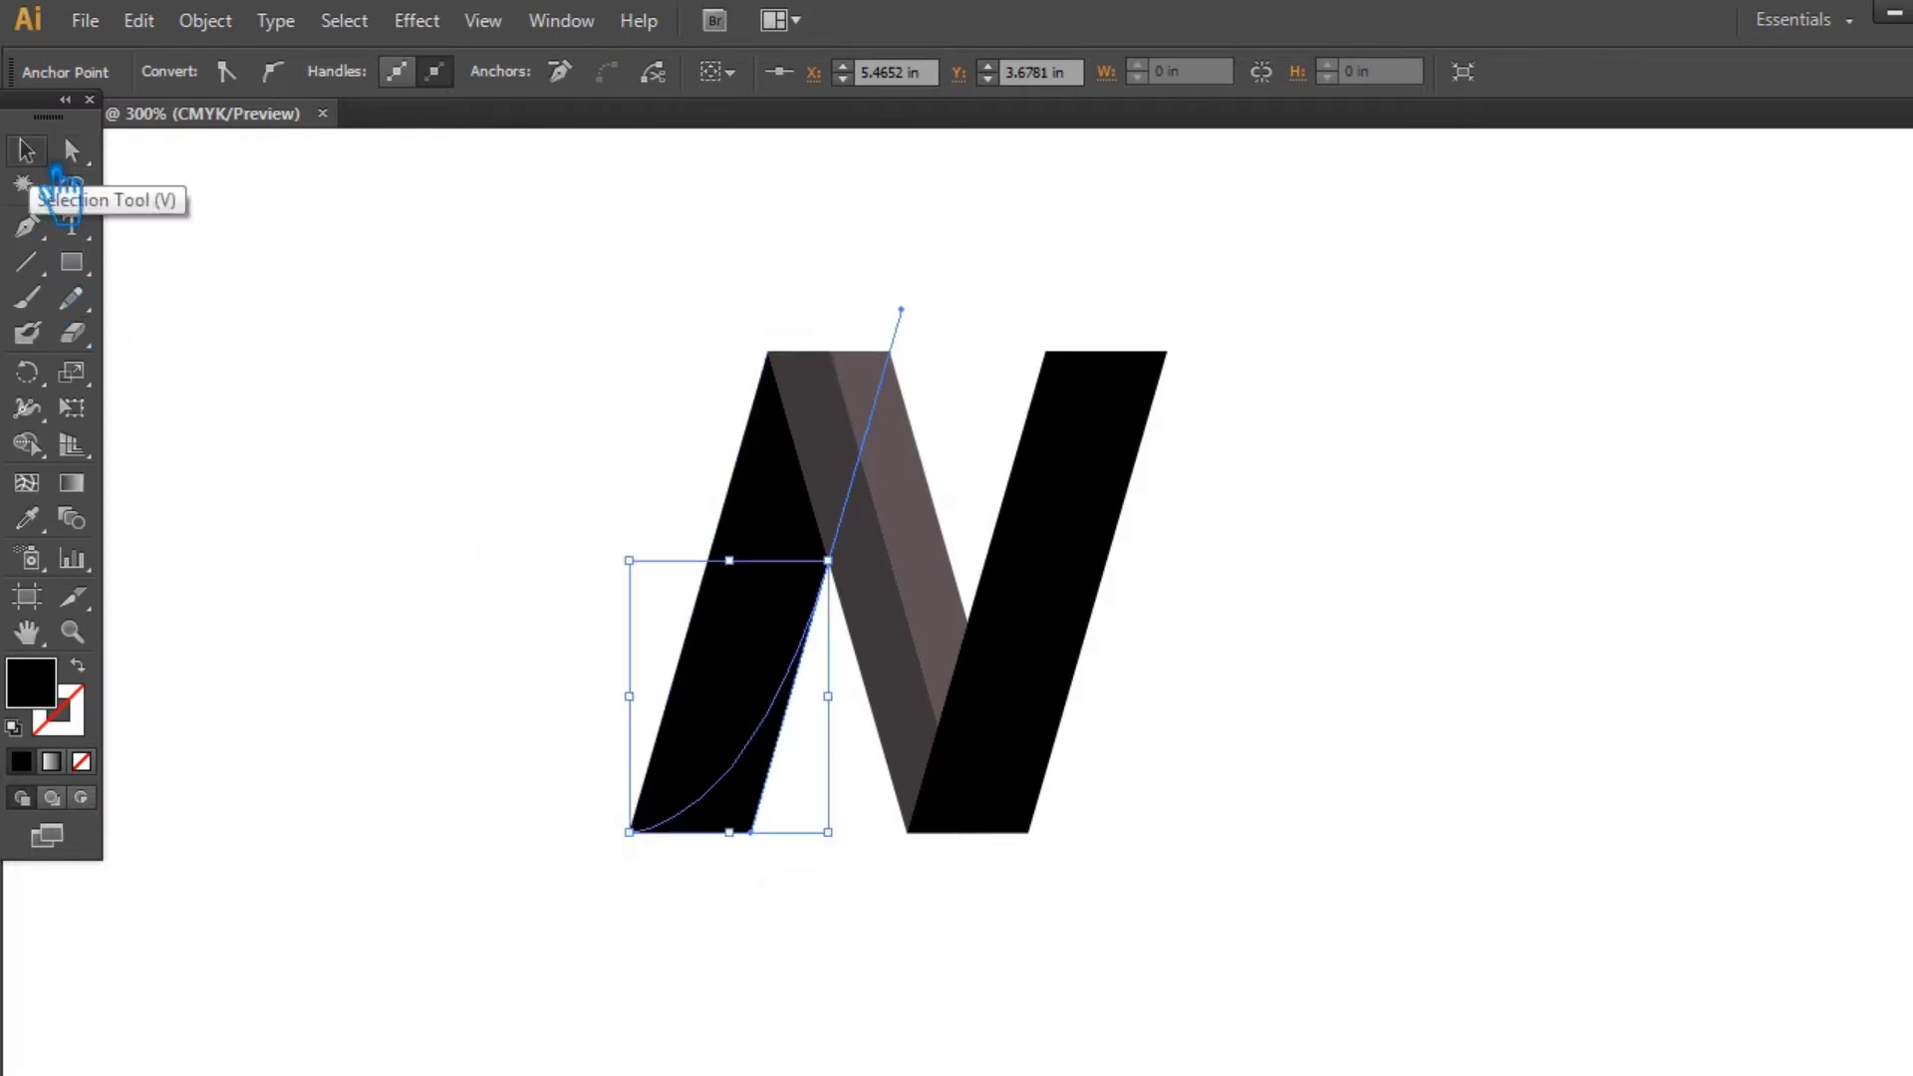
click(1281, 543)
Step: Draw a curved cut path across the N's right stroke
click(1168, 351)
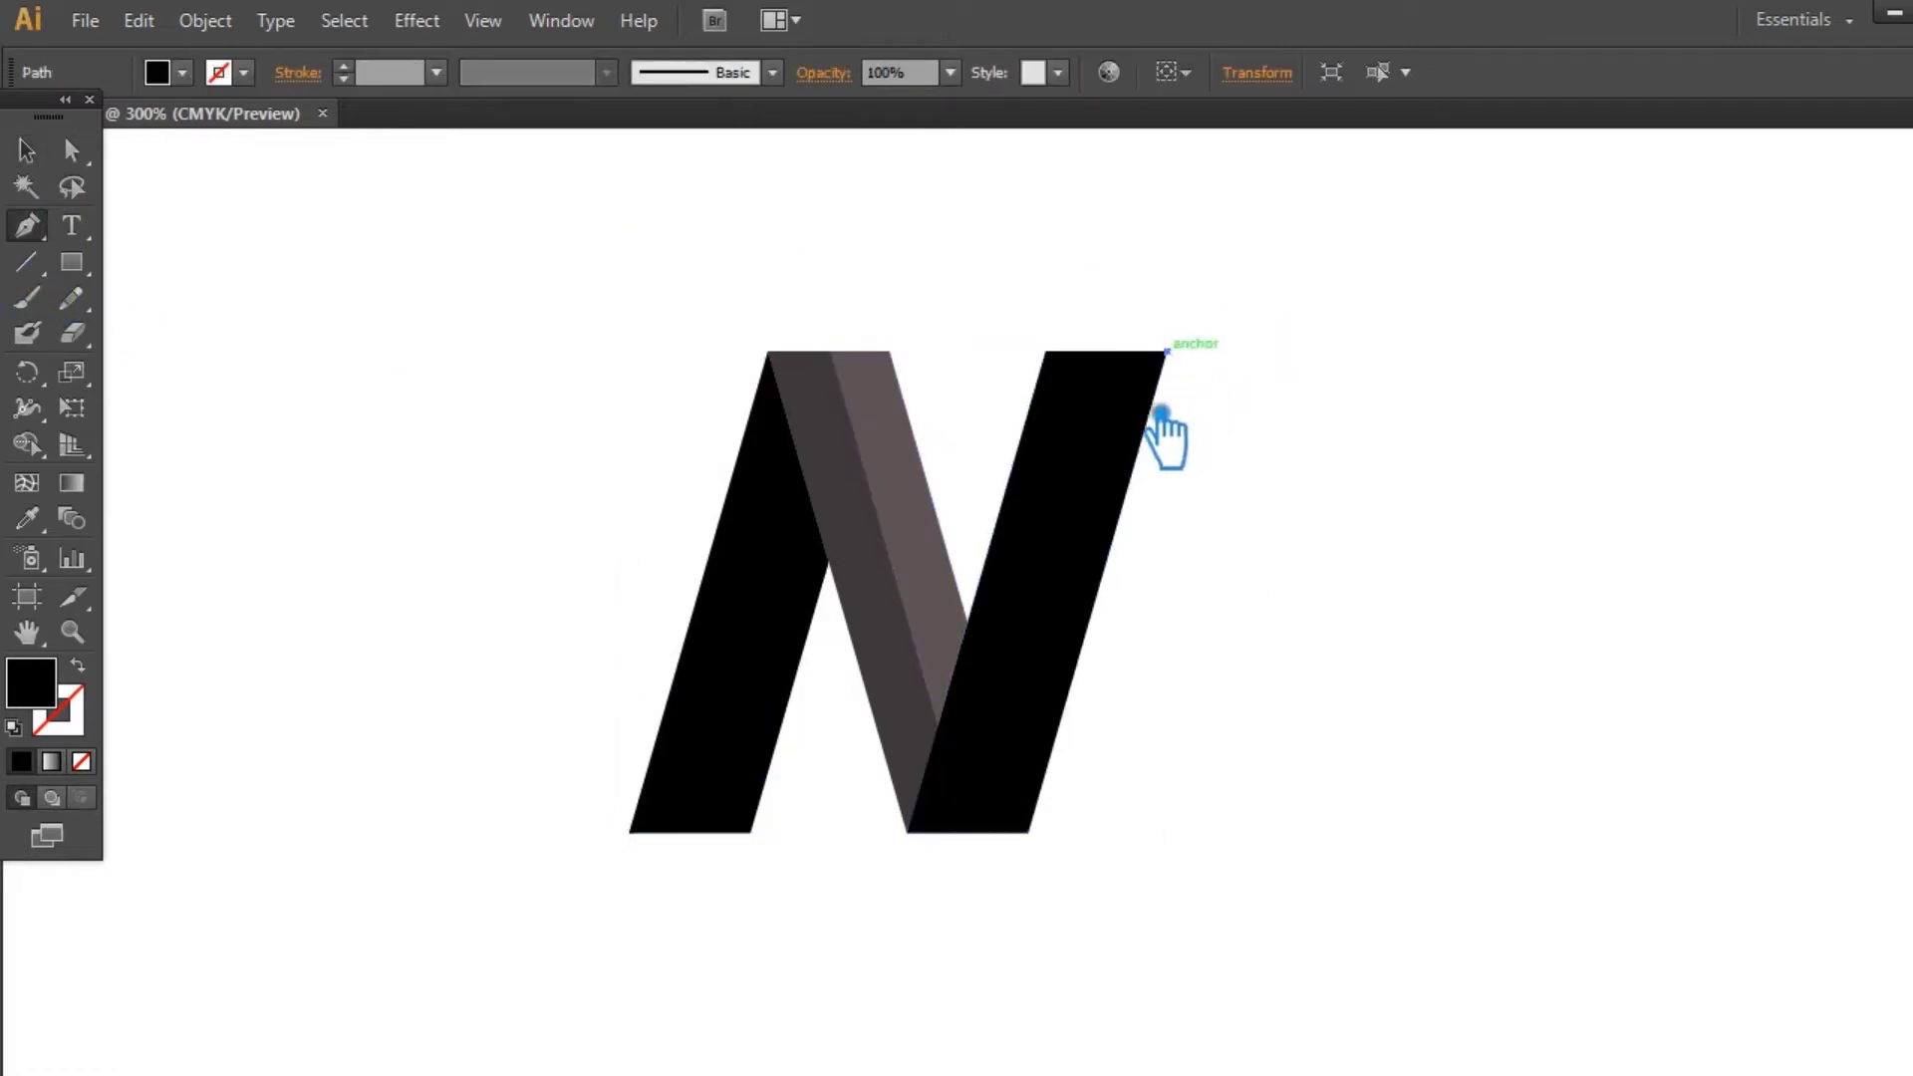
click(977, 618)
drag(986, 662, 922, 894)
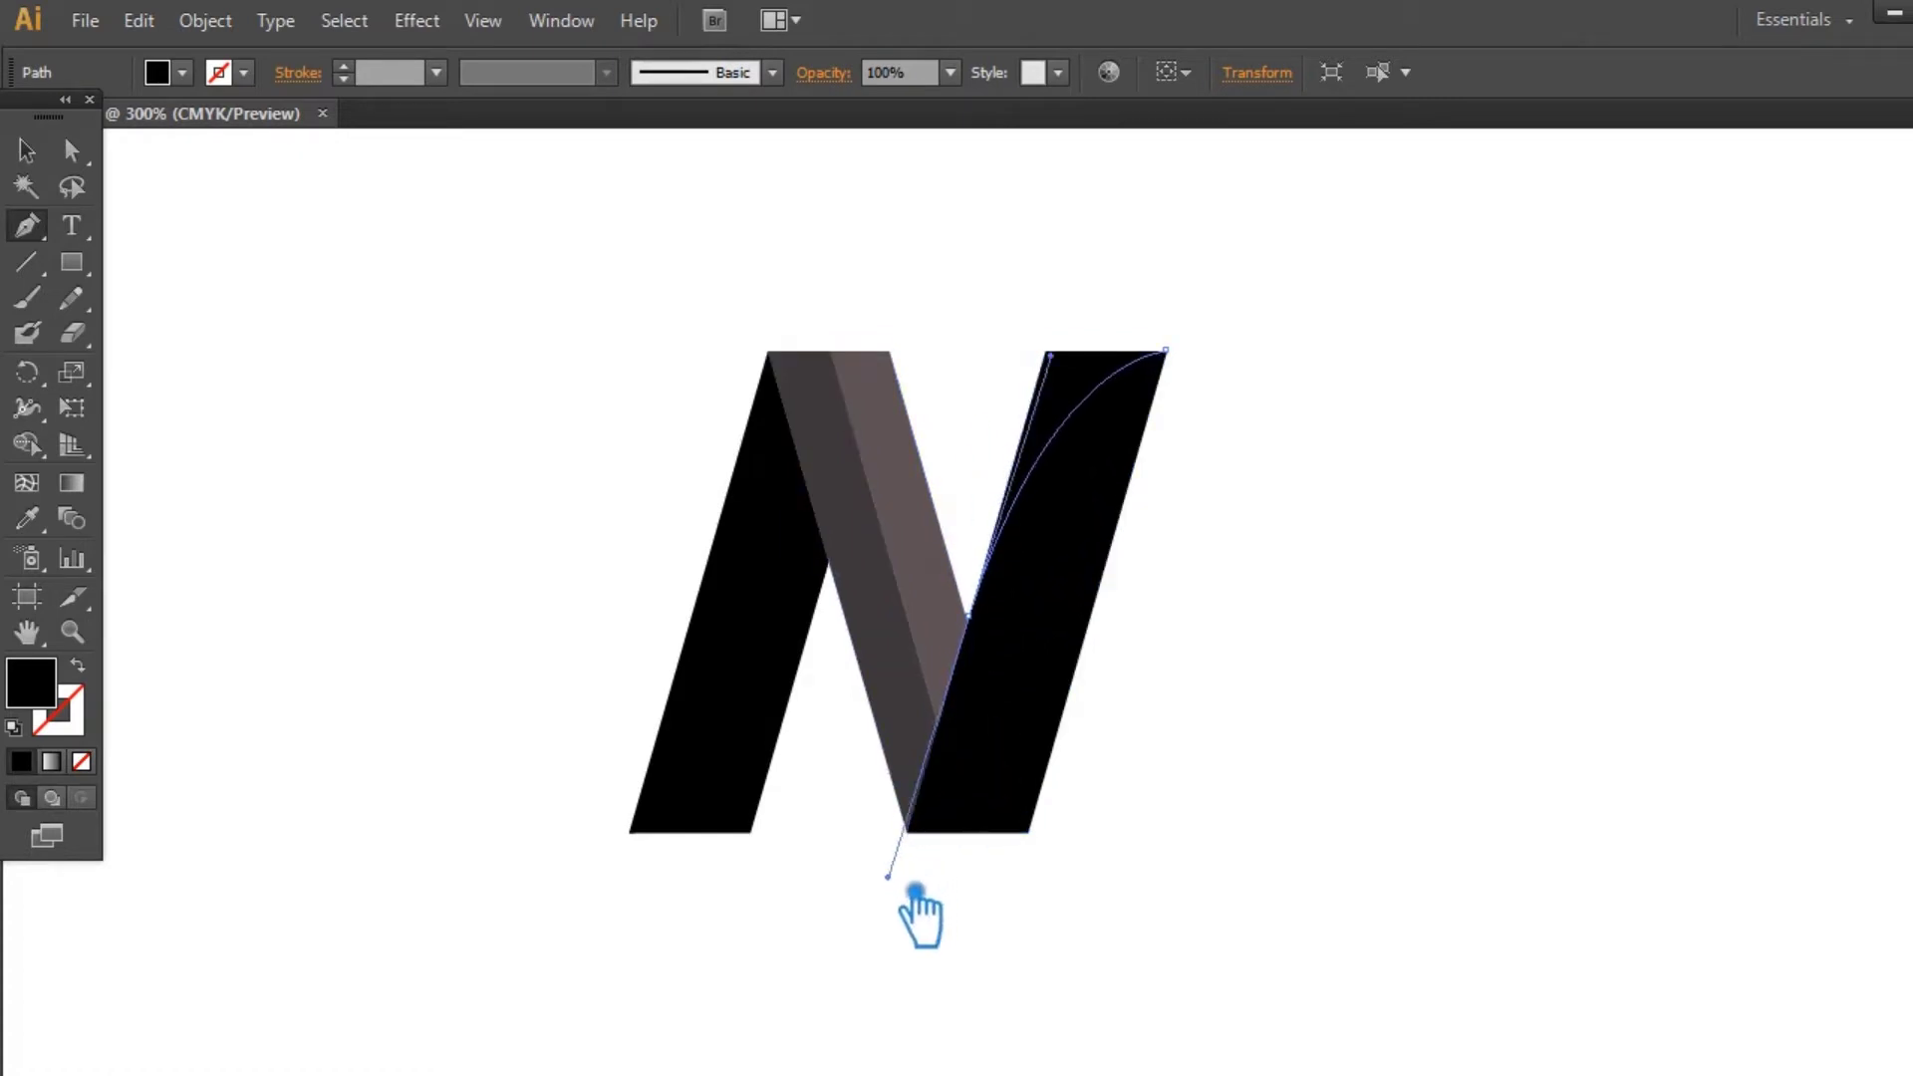
key(v)
click(1018, 499)
drag(1334, 859, 536, 298)
click(1454, 520)
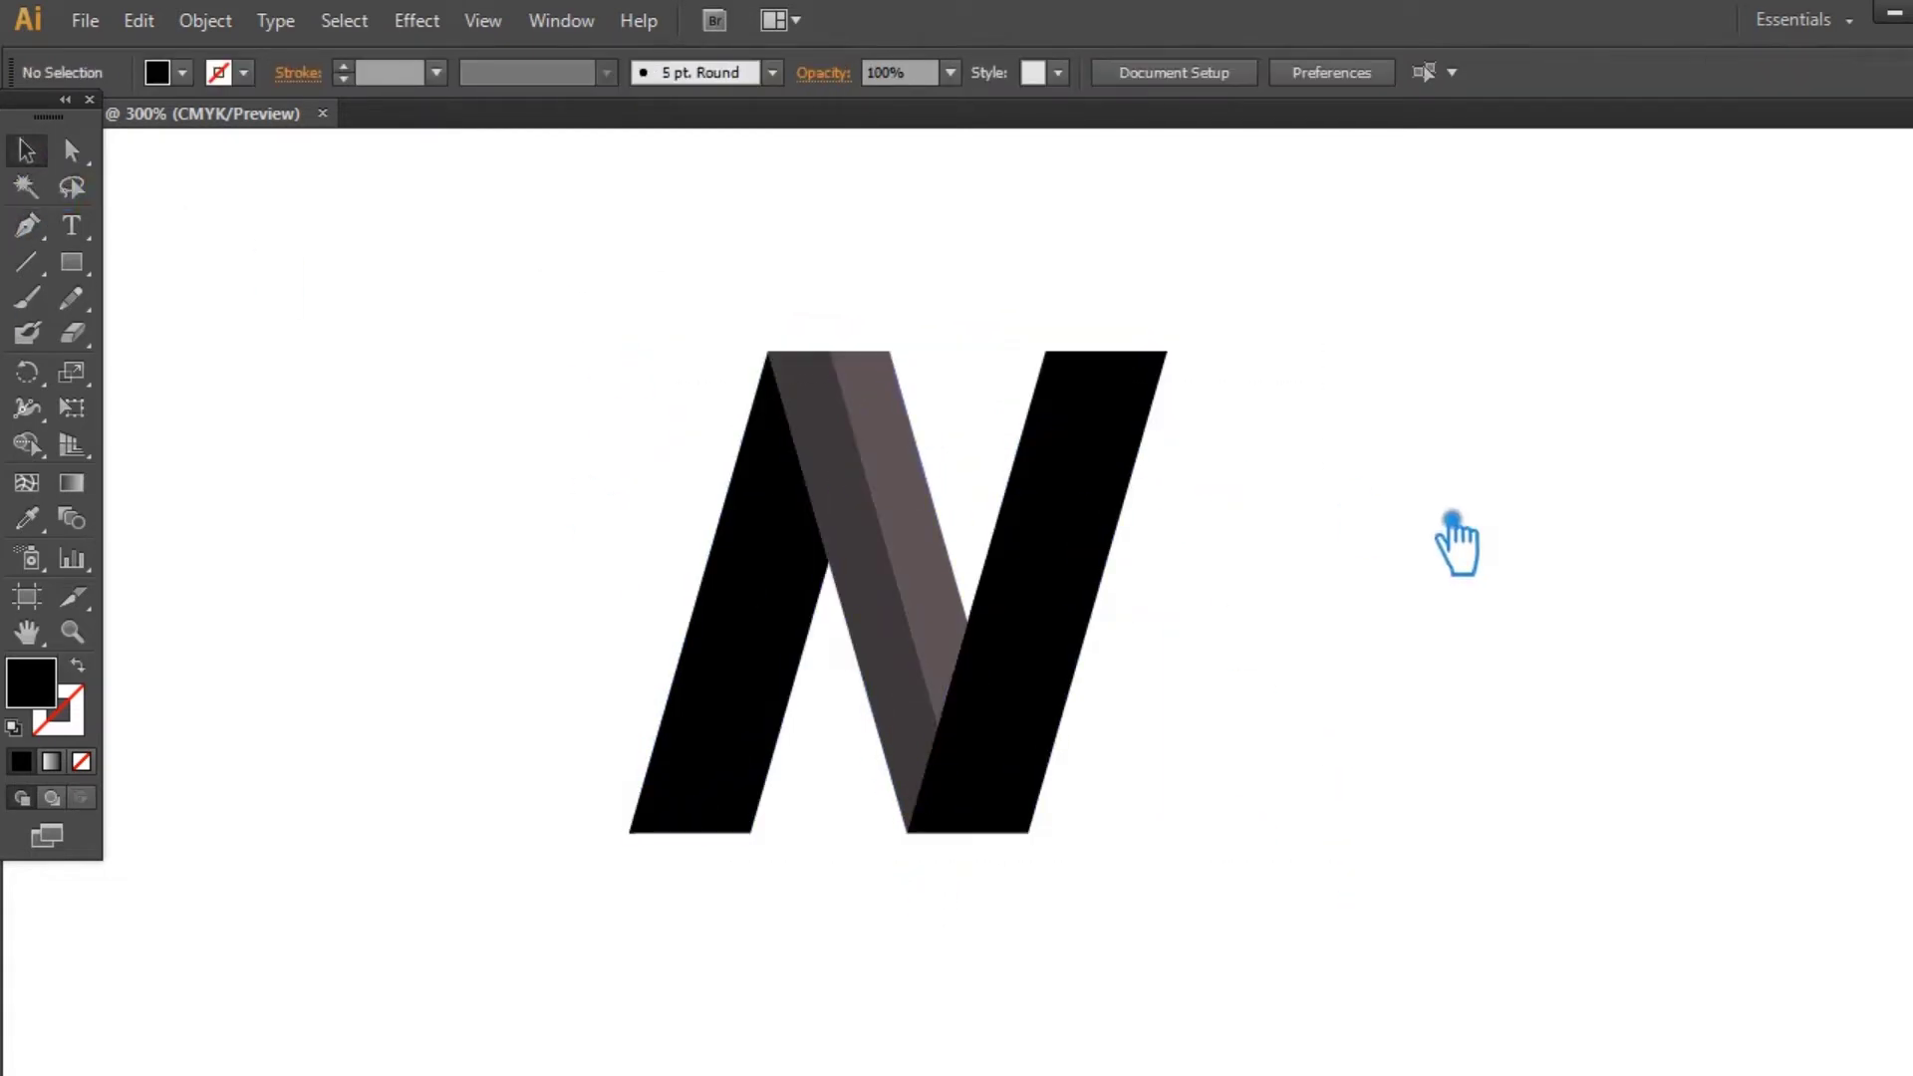
Step: Extend the right cut path past the N's top-right corner and remove its fill
click(1148, 380)
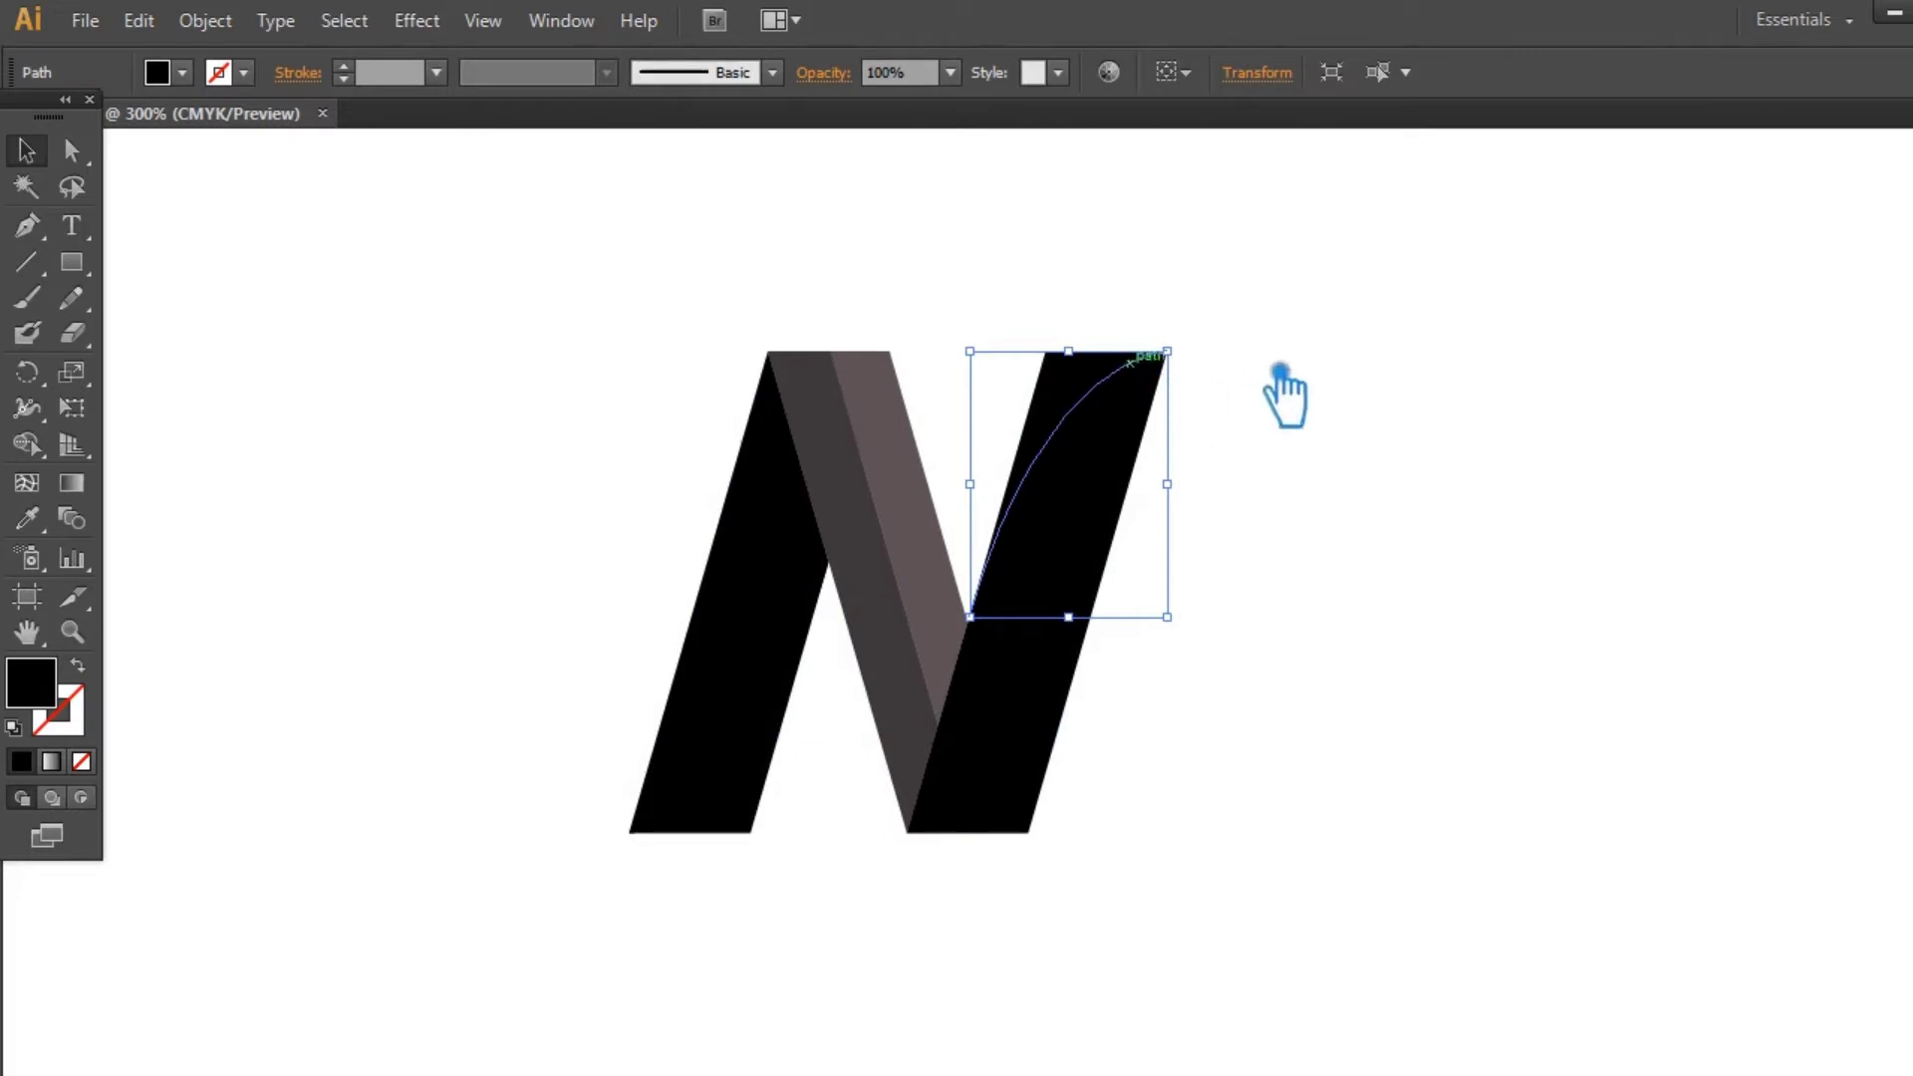
key(p)
drag(1193, 370, 1358, 371)
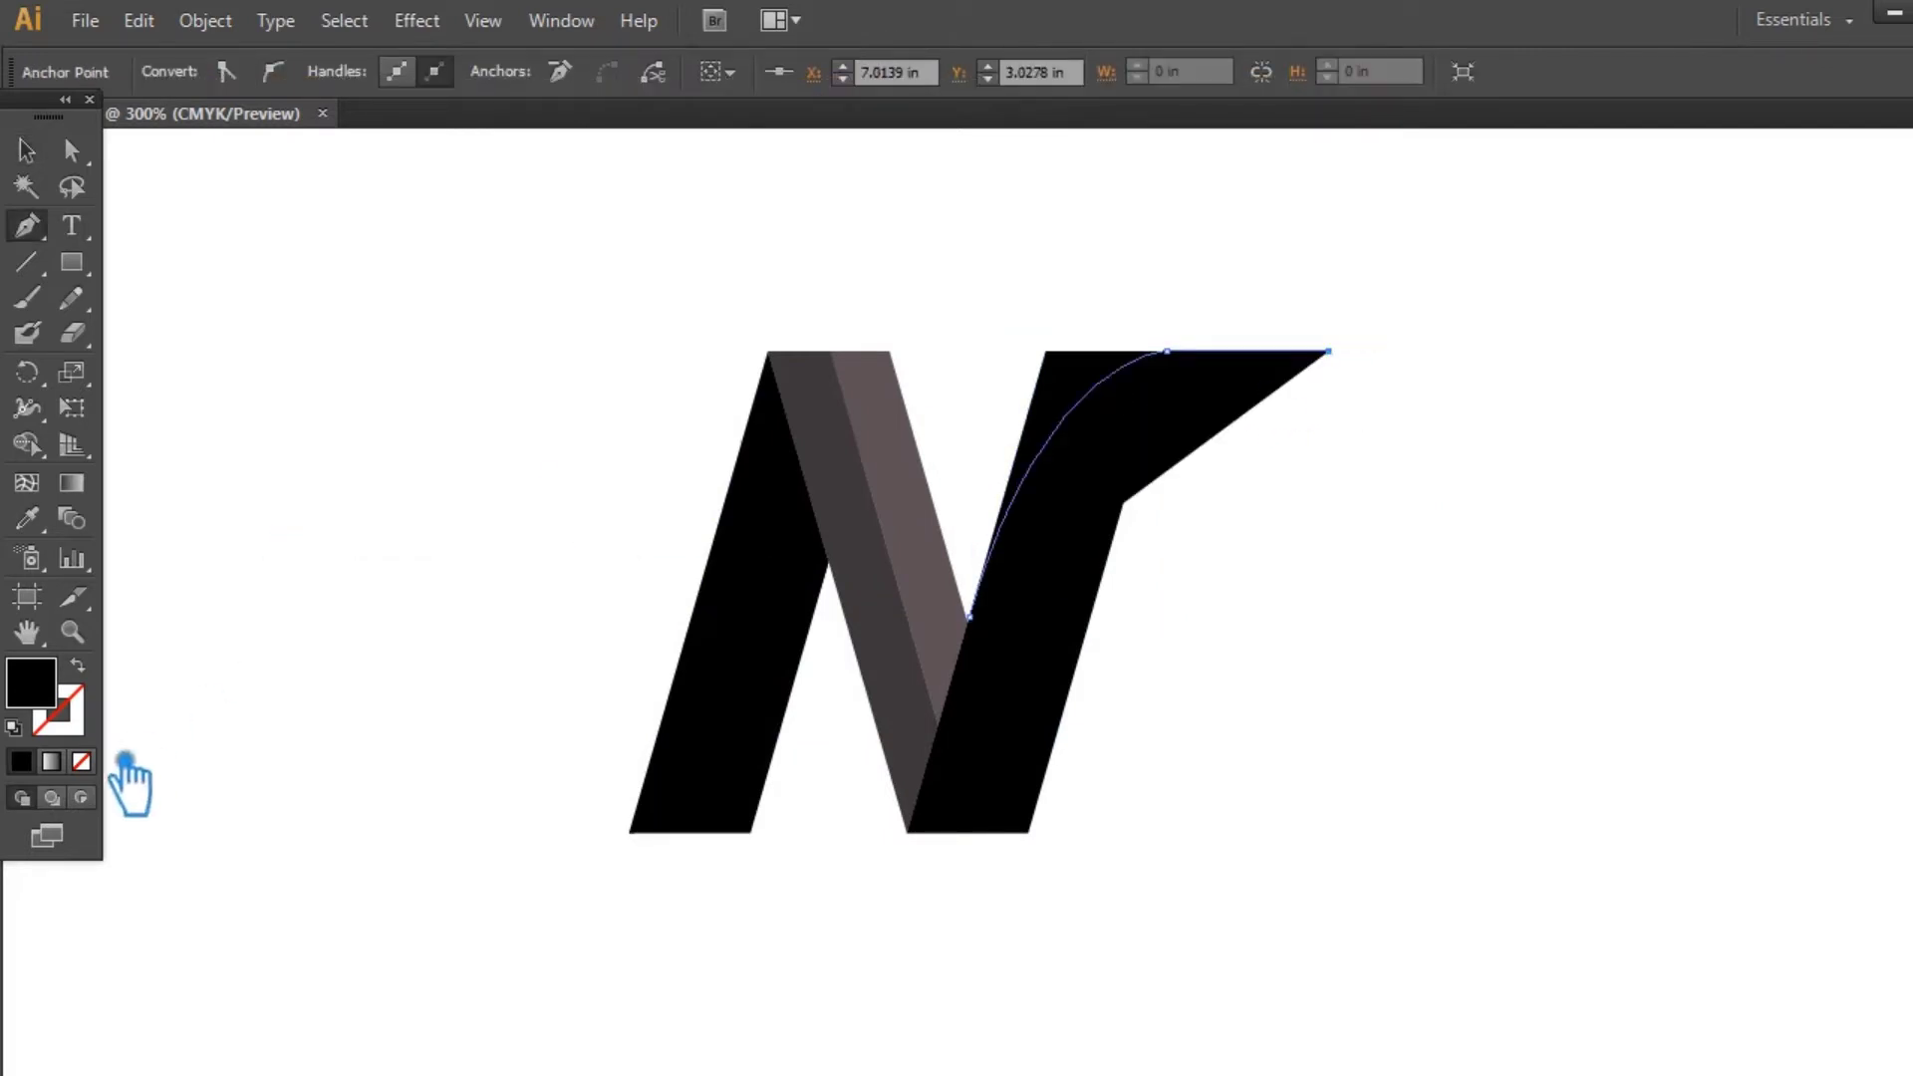
click(81, 762)
click(26, 149)
click(1183, 778)
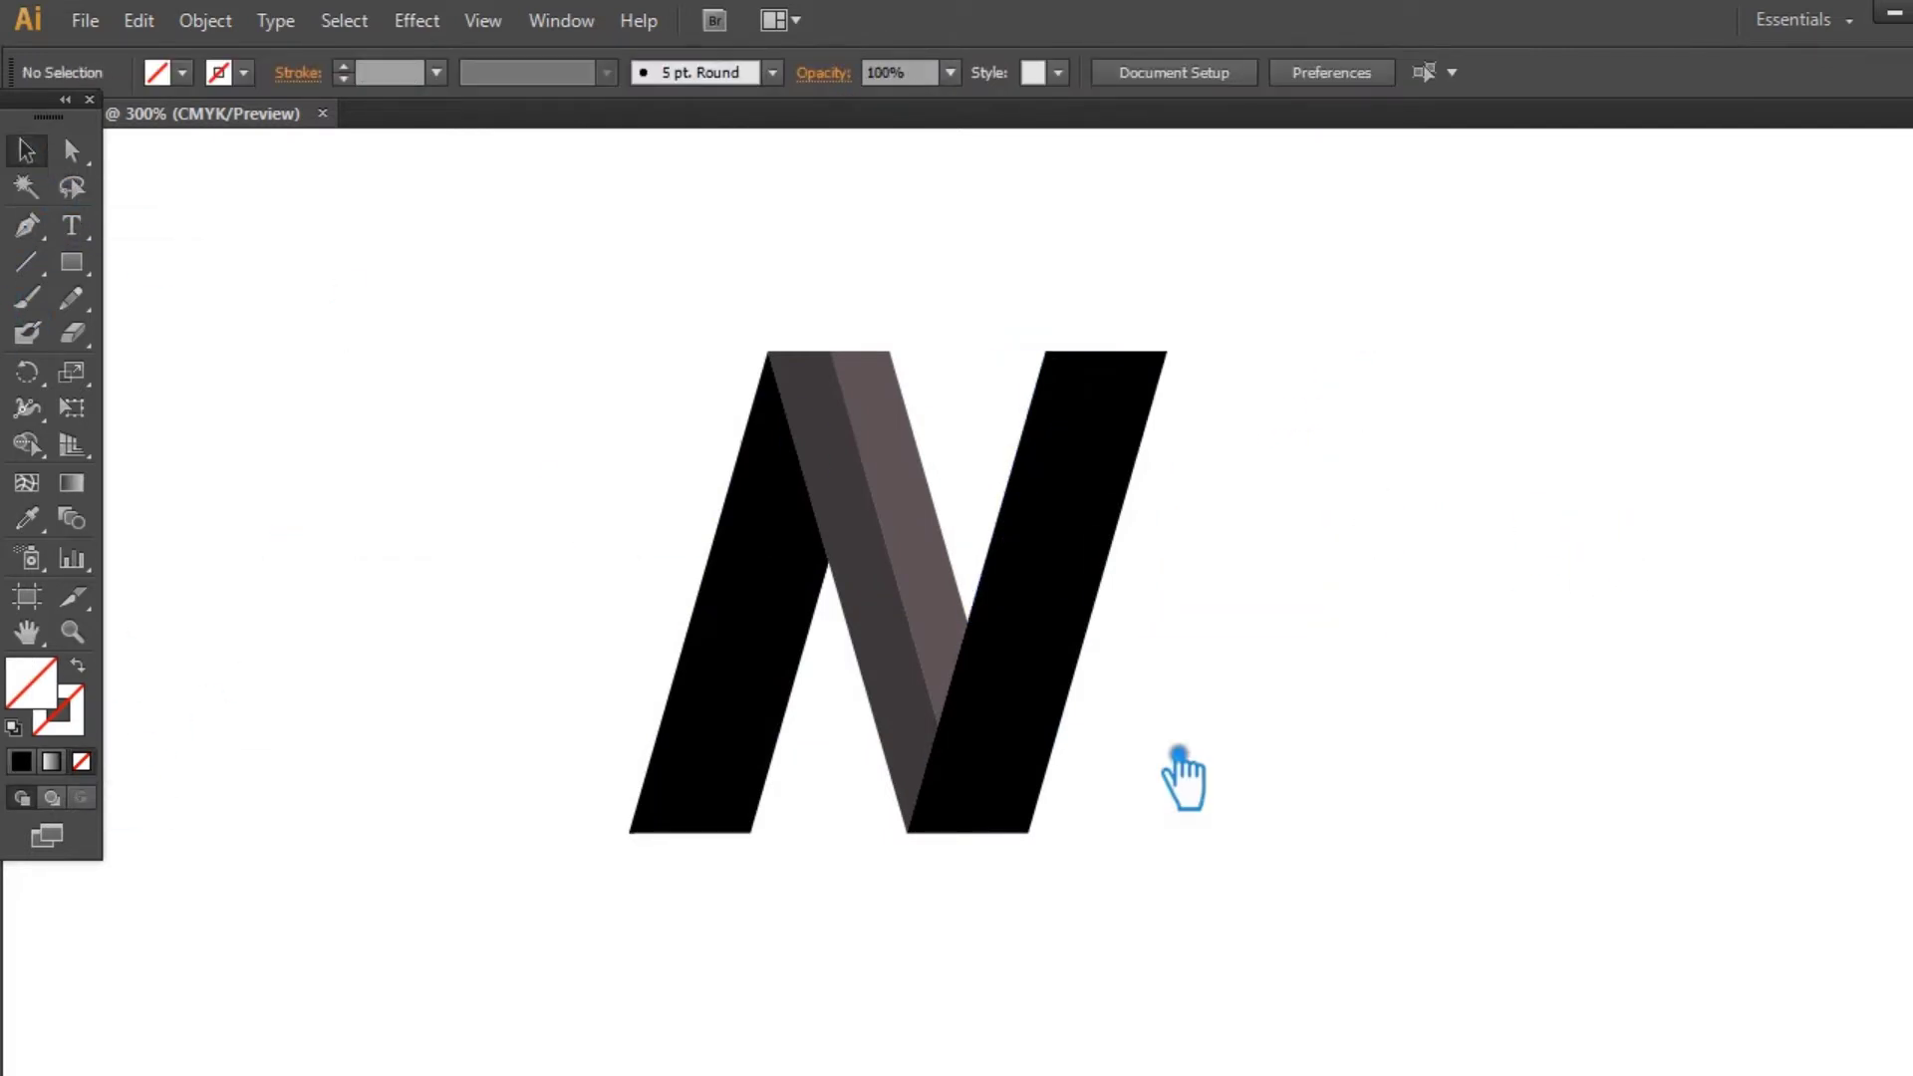
Step: Extend the left cut path down-left beyond the N and remove its fill
click(768, 798)
click(629, 831)
click(508, 850)
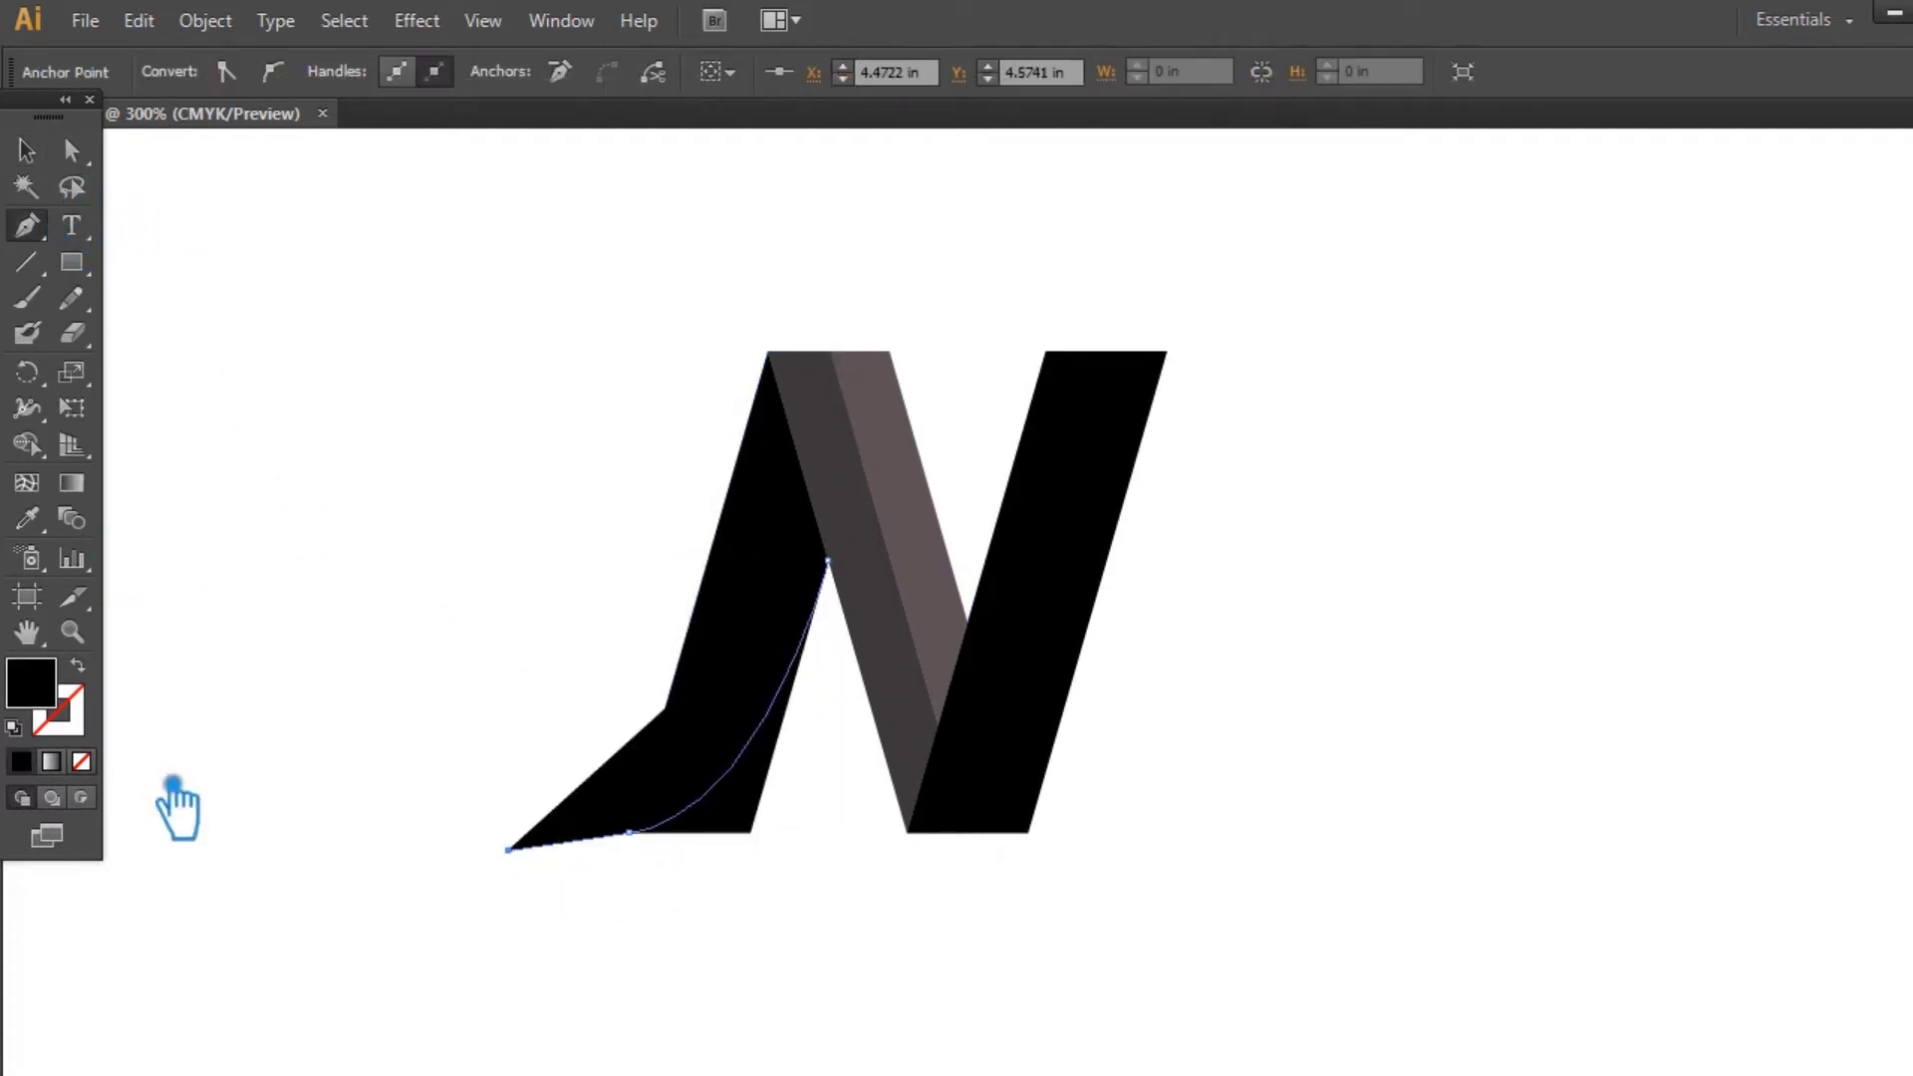
key(slash)
key(v)
click(641, 568)
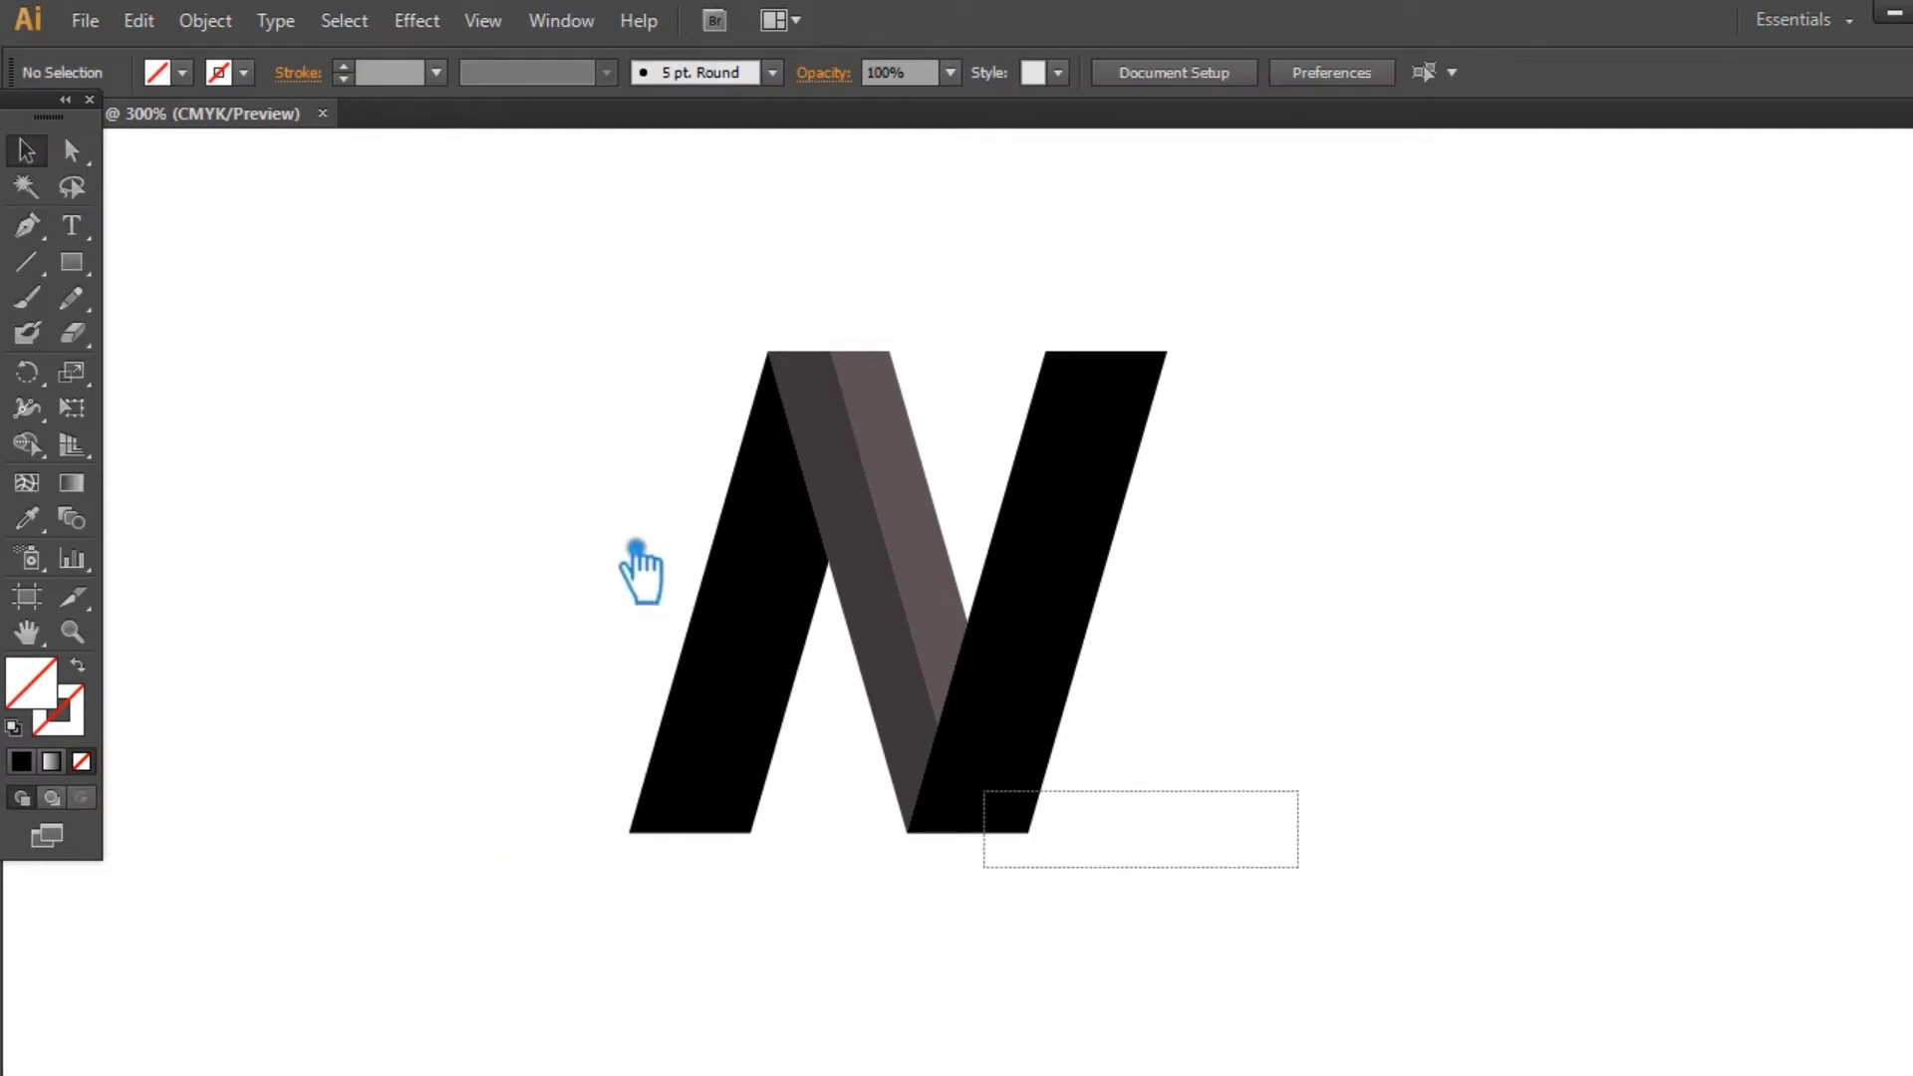
Step: Select all shapes, divide them with Pathfinder, and ungroup the pieces
key(ctrl+a)
key(ctrl+shift+F9)
click(1662, 869)
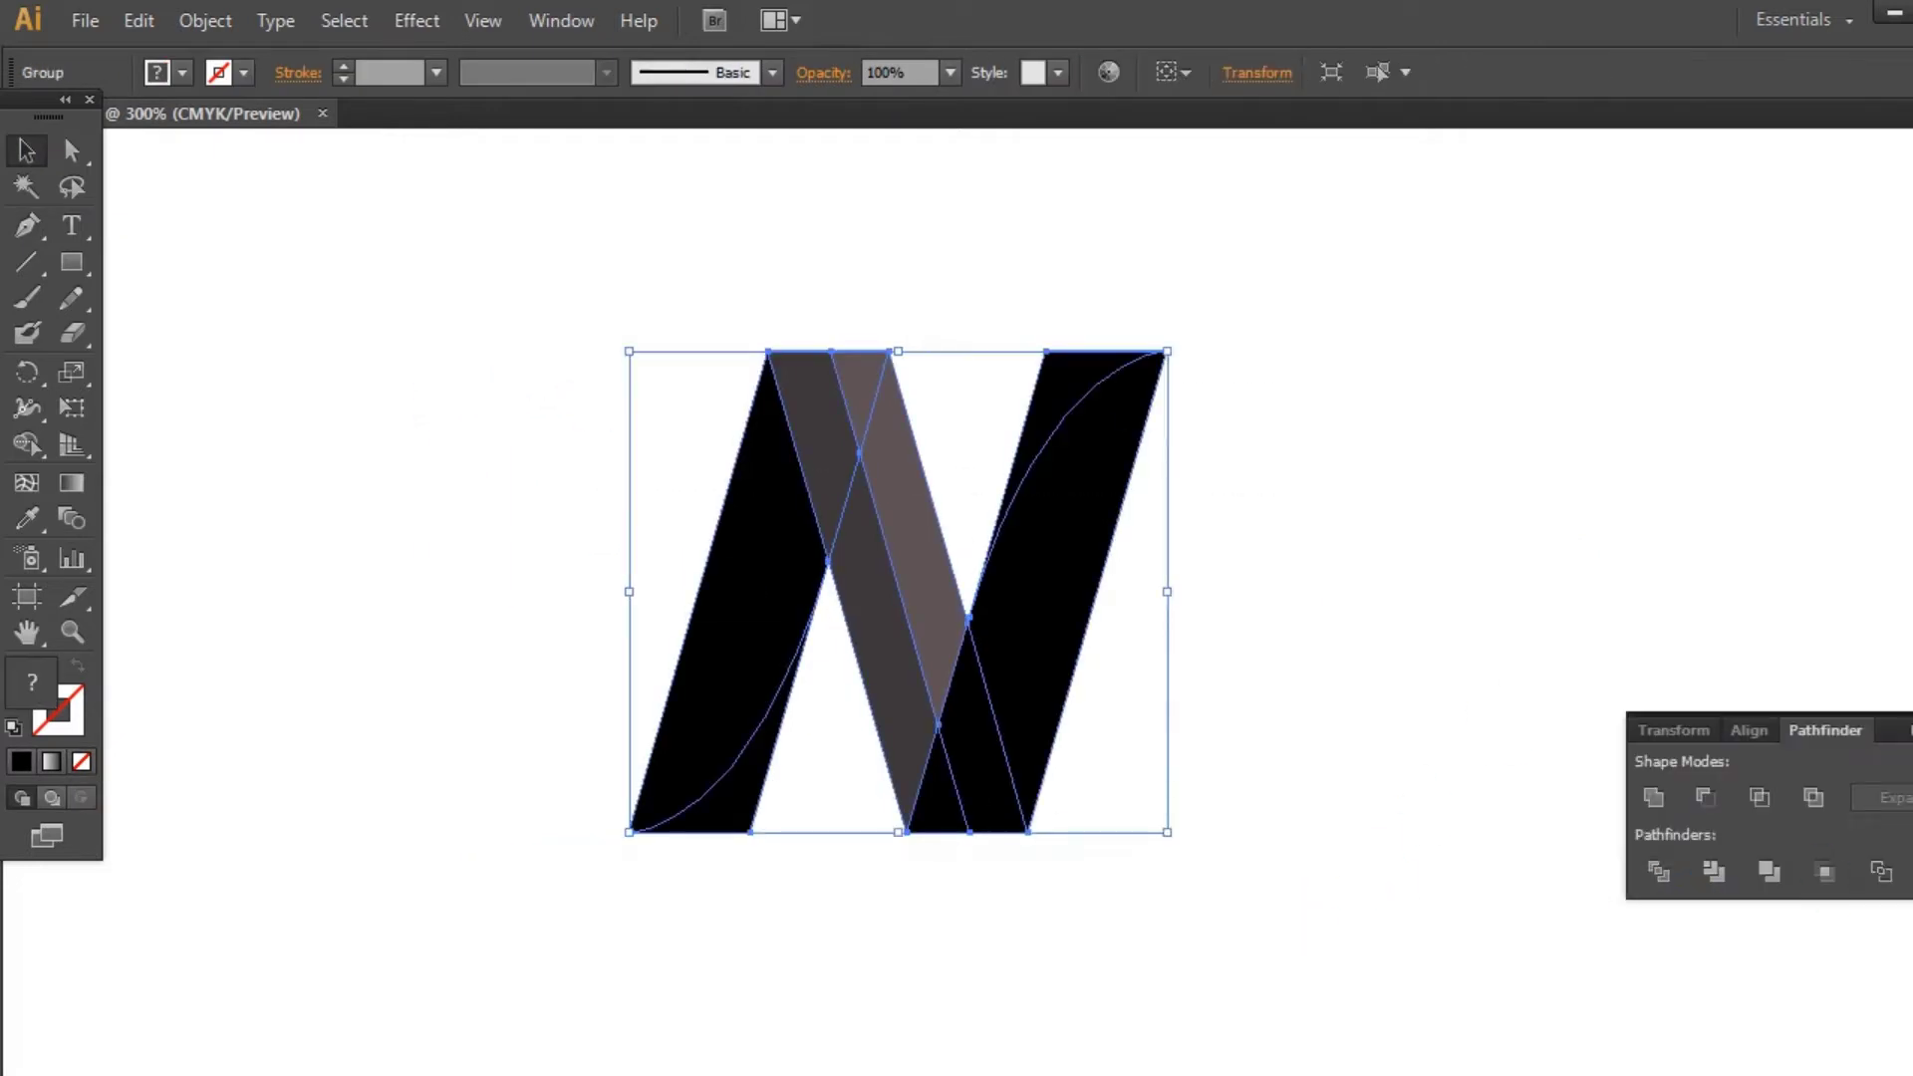
key(ctrl+shift+F9)
key(ctrl+shift+a)
right_click(1093, 388)
click(1162, 538)
click(1462, 449)
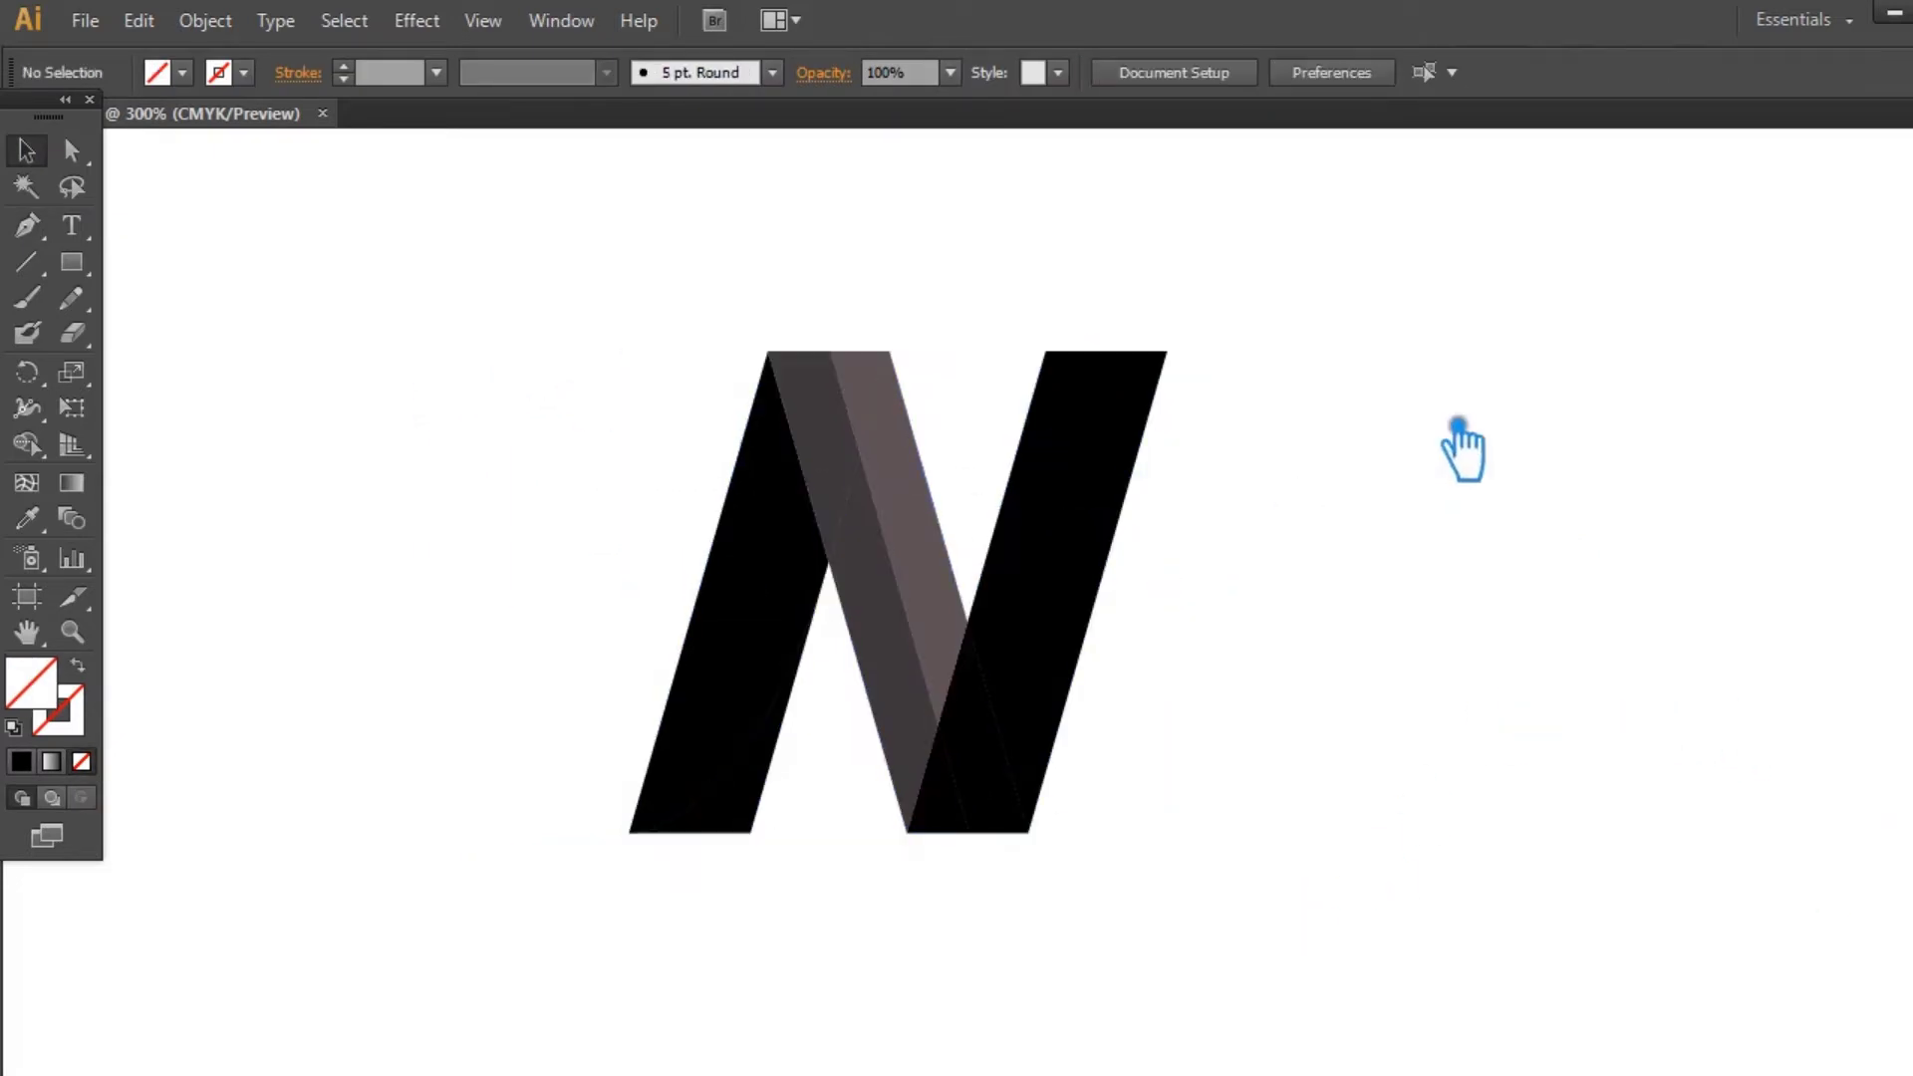
click(765, 590)
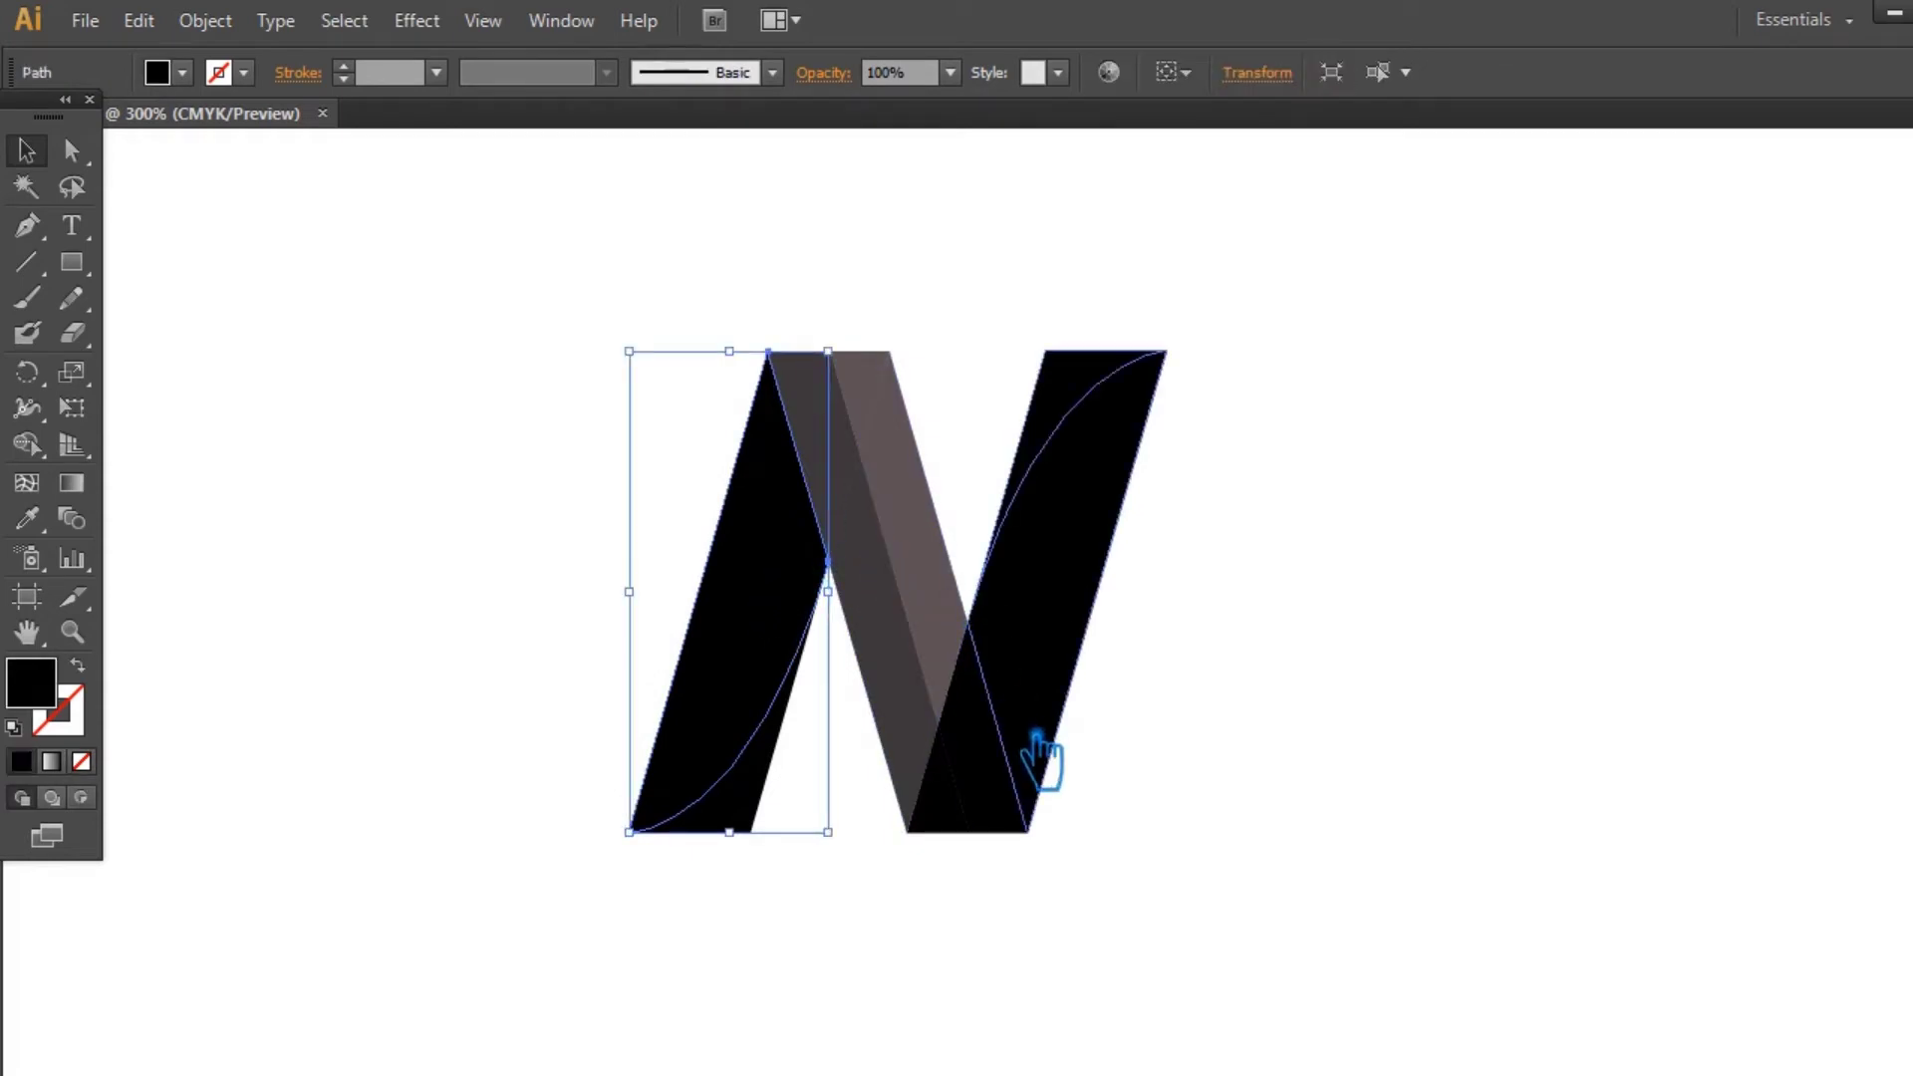
click(981, 743)
Step: Group the N's two middle pieces together
click(931, 628)
key(ctrl+g)
click(619, 491)
click(964, 827)
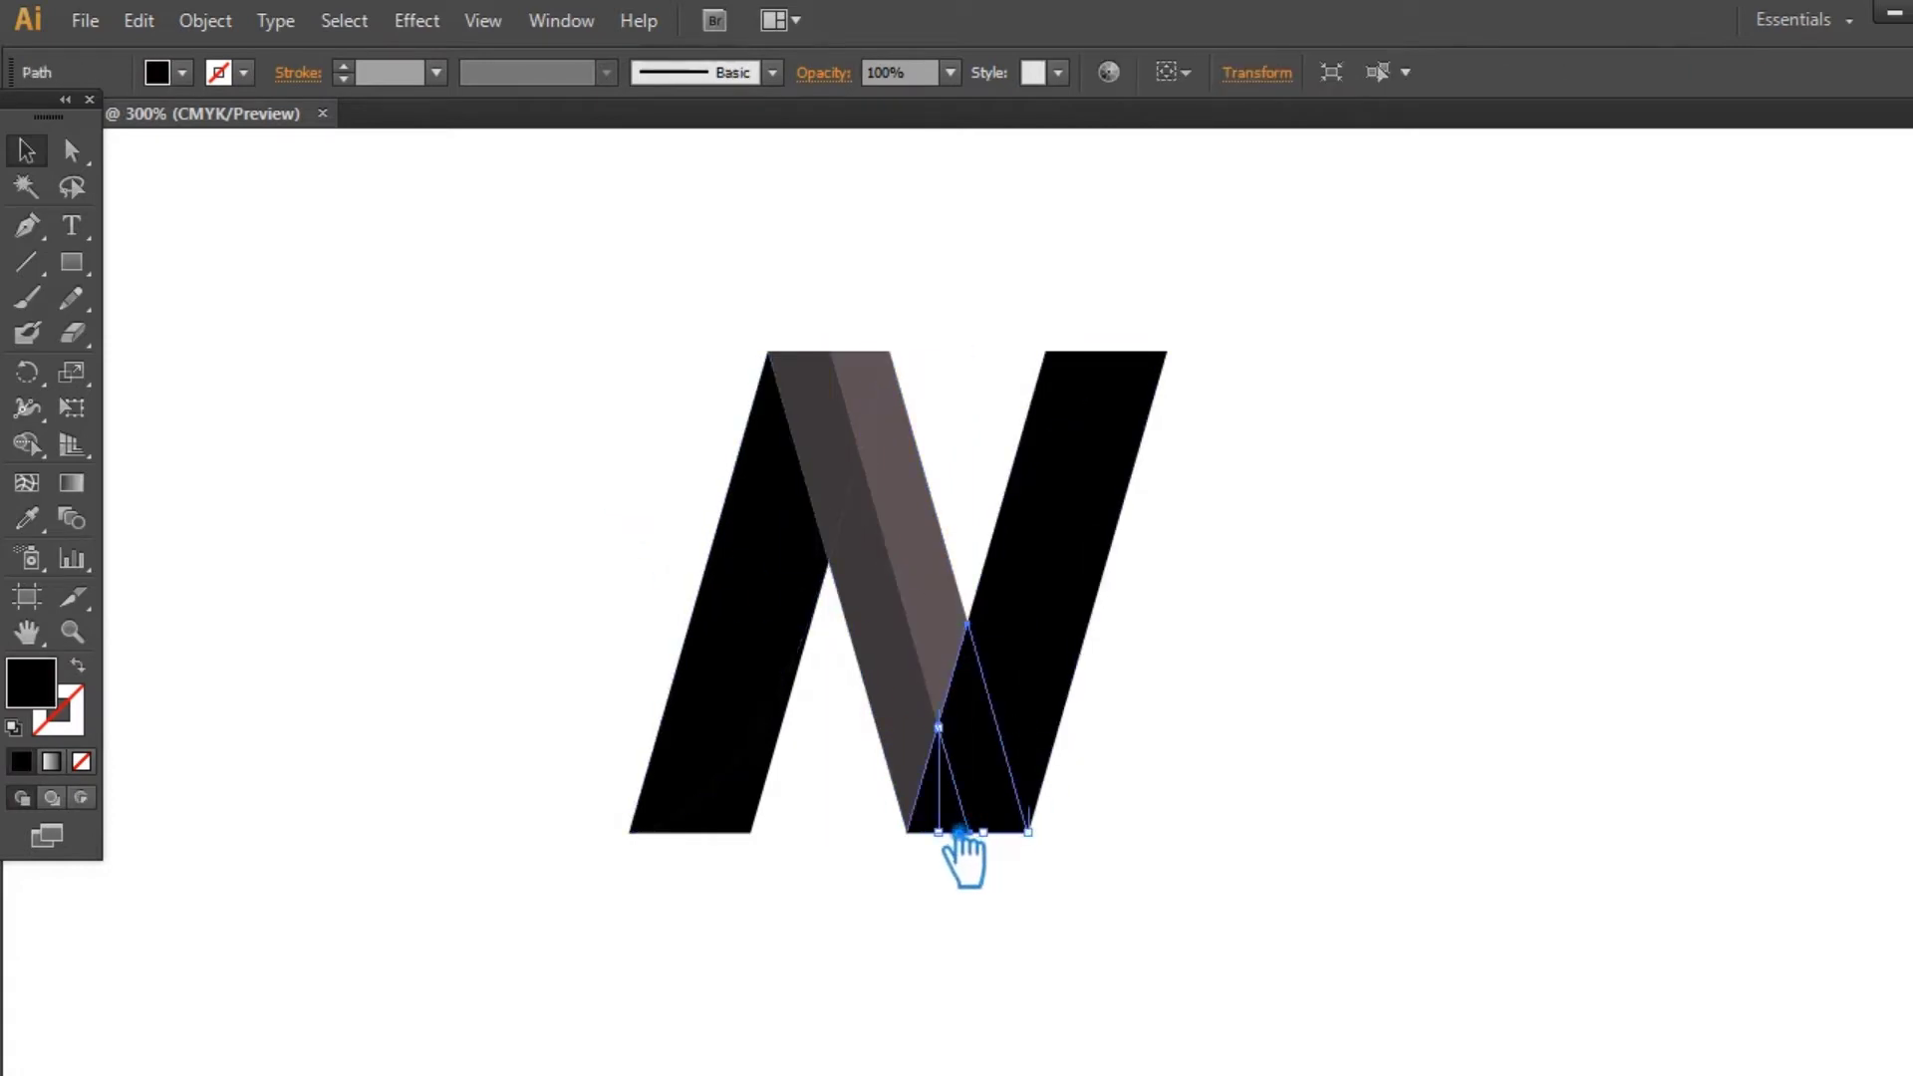
click(1226, 886)
click(809, 506)
click(1445, 701)
Step: Fill the outer left piece with a black gradient that turns white only at its bottom corner
click(794, 633)
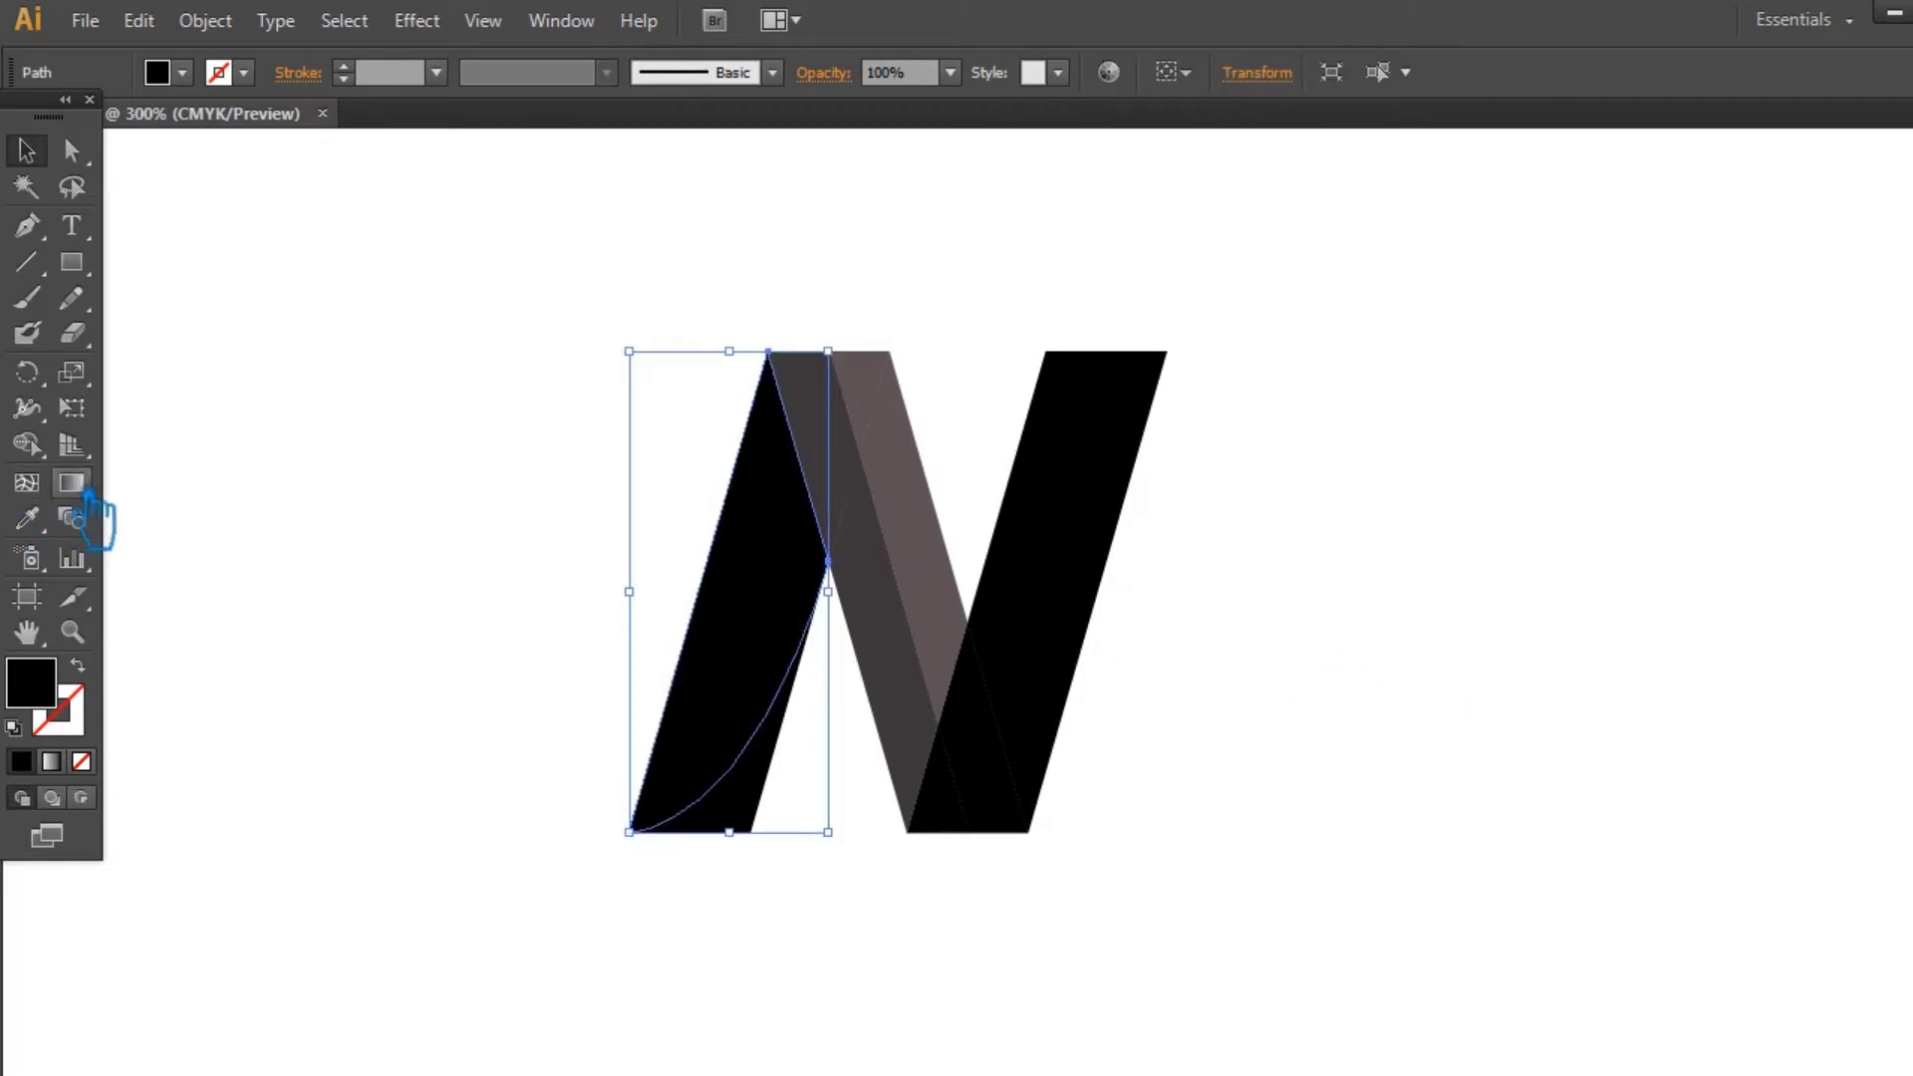
click(80, 489)
click(776, 614)
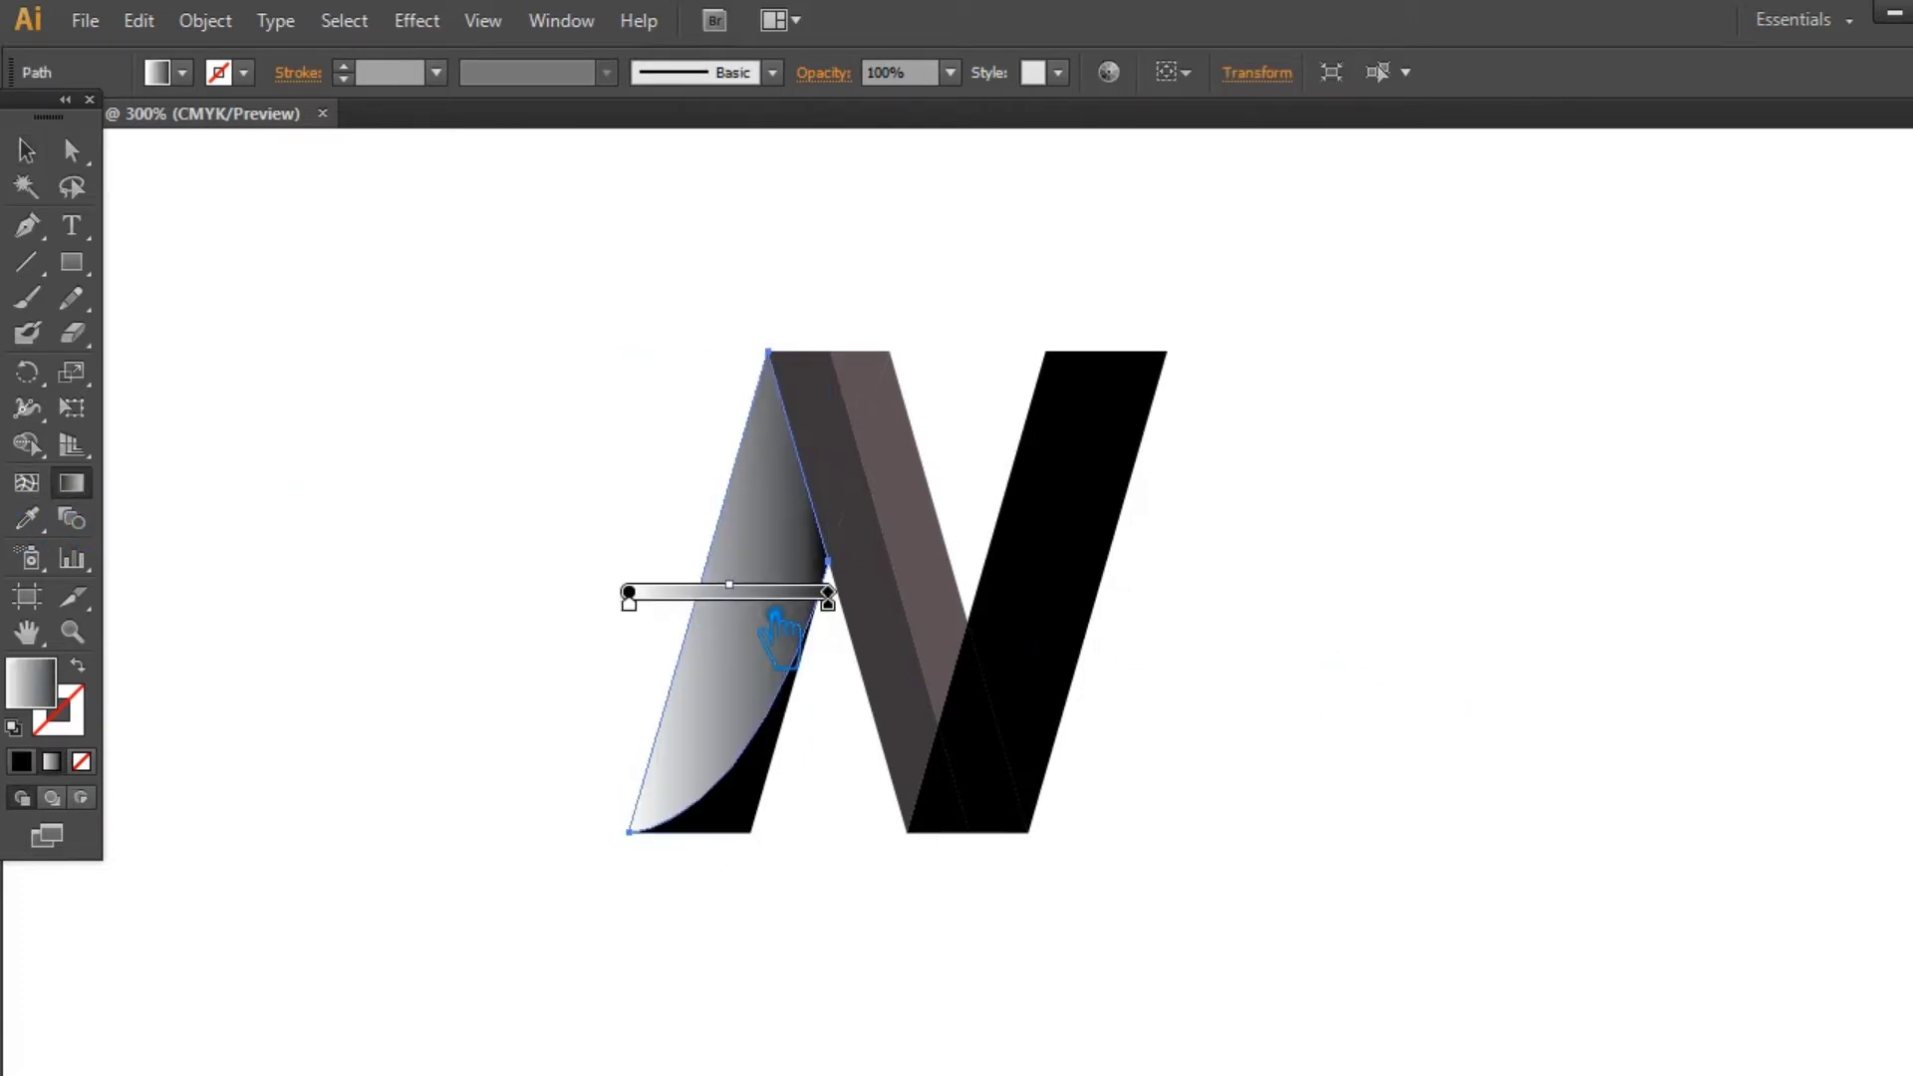
drag(629, 833, 799, 372)
mouse_move(756, 606)
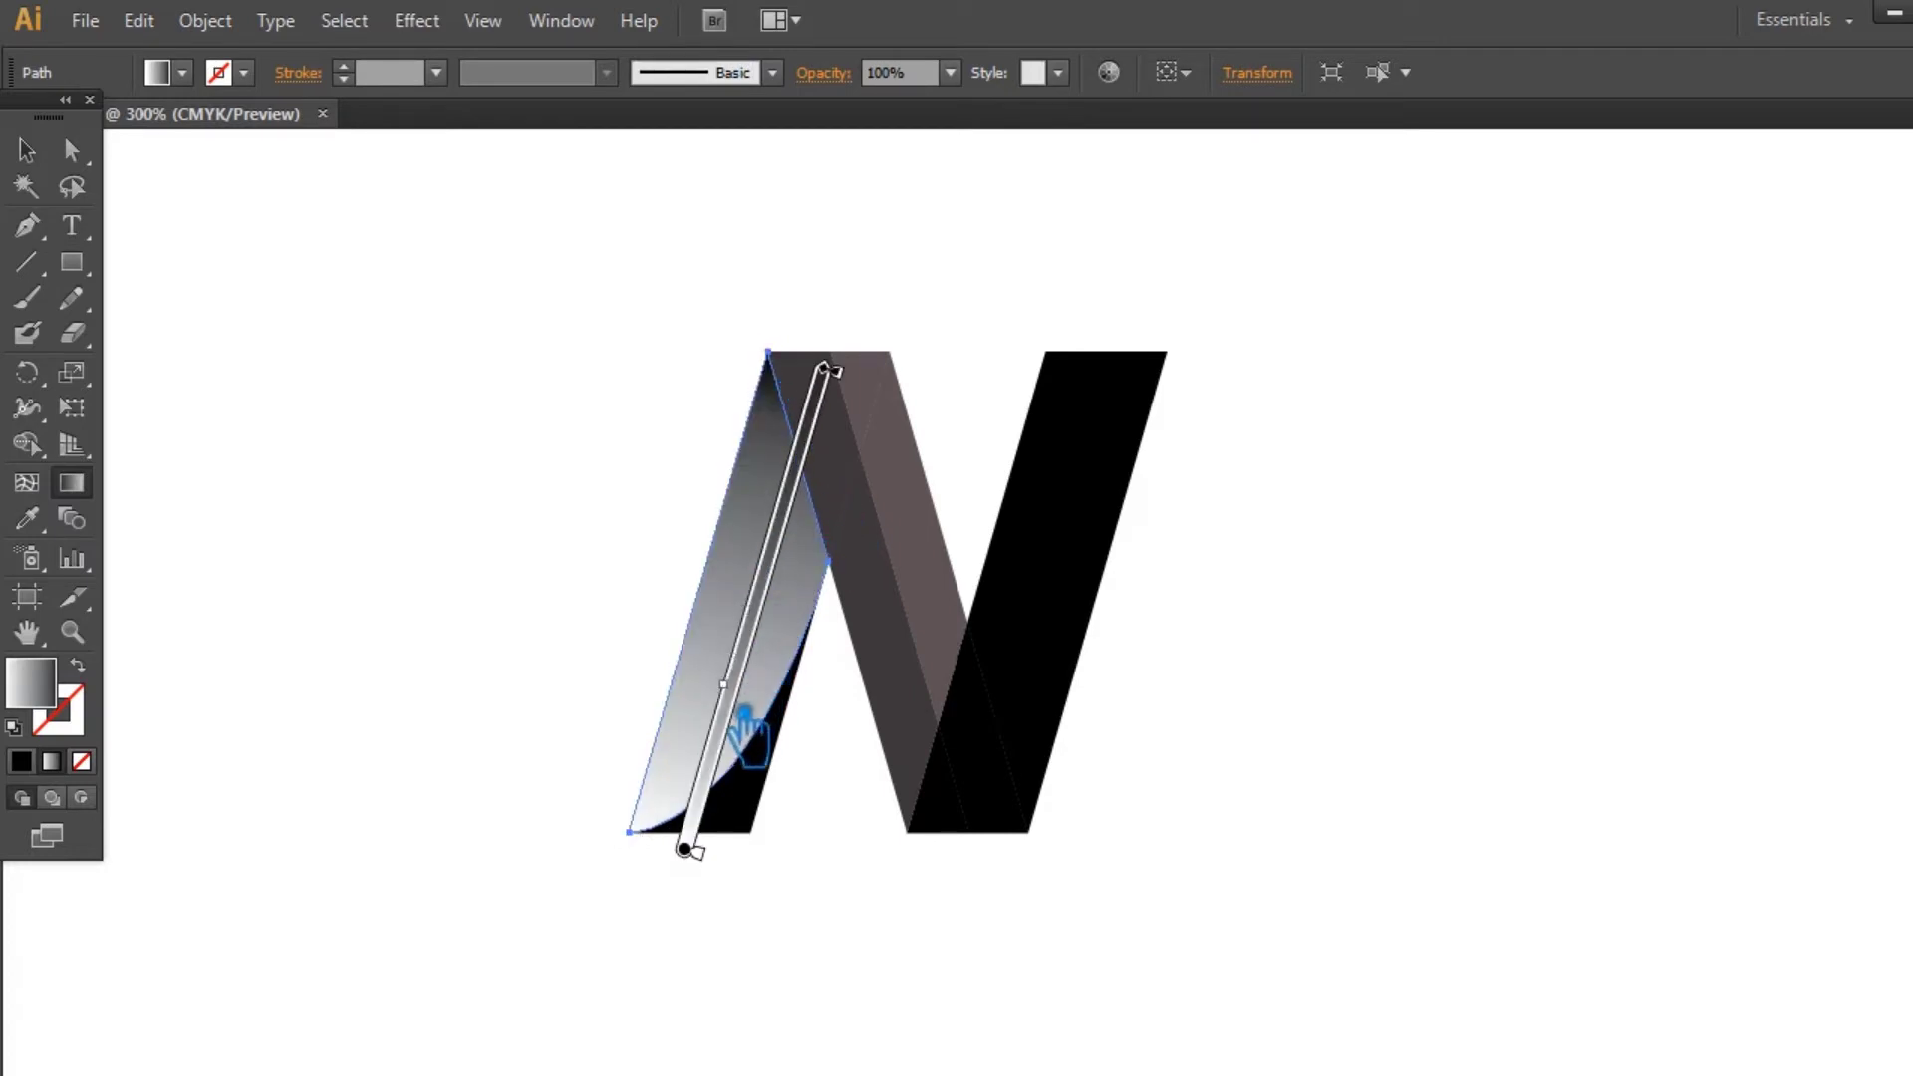
drag(775, 638, 760, 792)
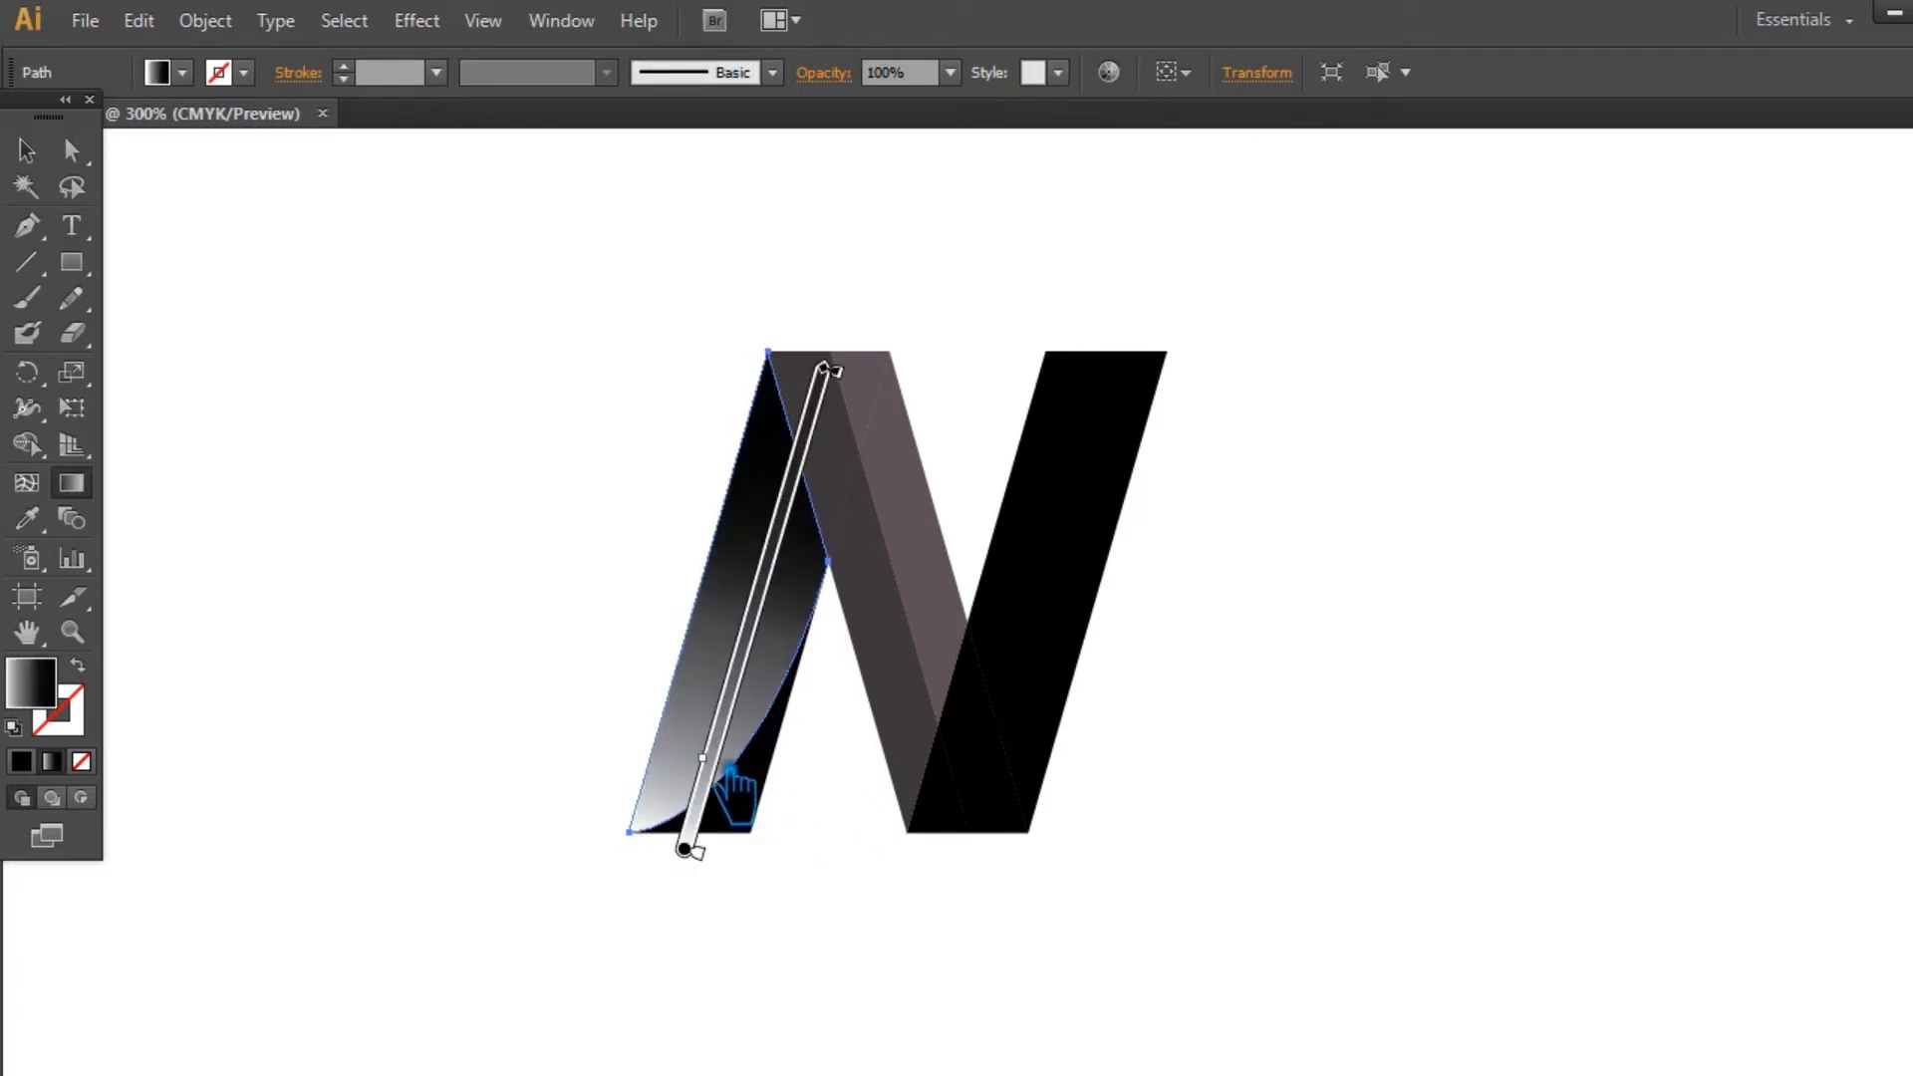
drag(710, 800, 702, 810)
Step: Draw a small square at the artboard's top-left
key(v)
click(321, 249)
key(m)
drag(216, 242, 274, 299)
click(26, 150)
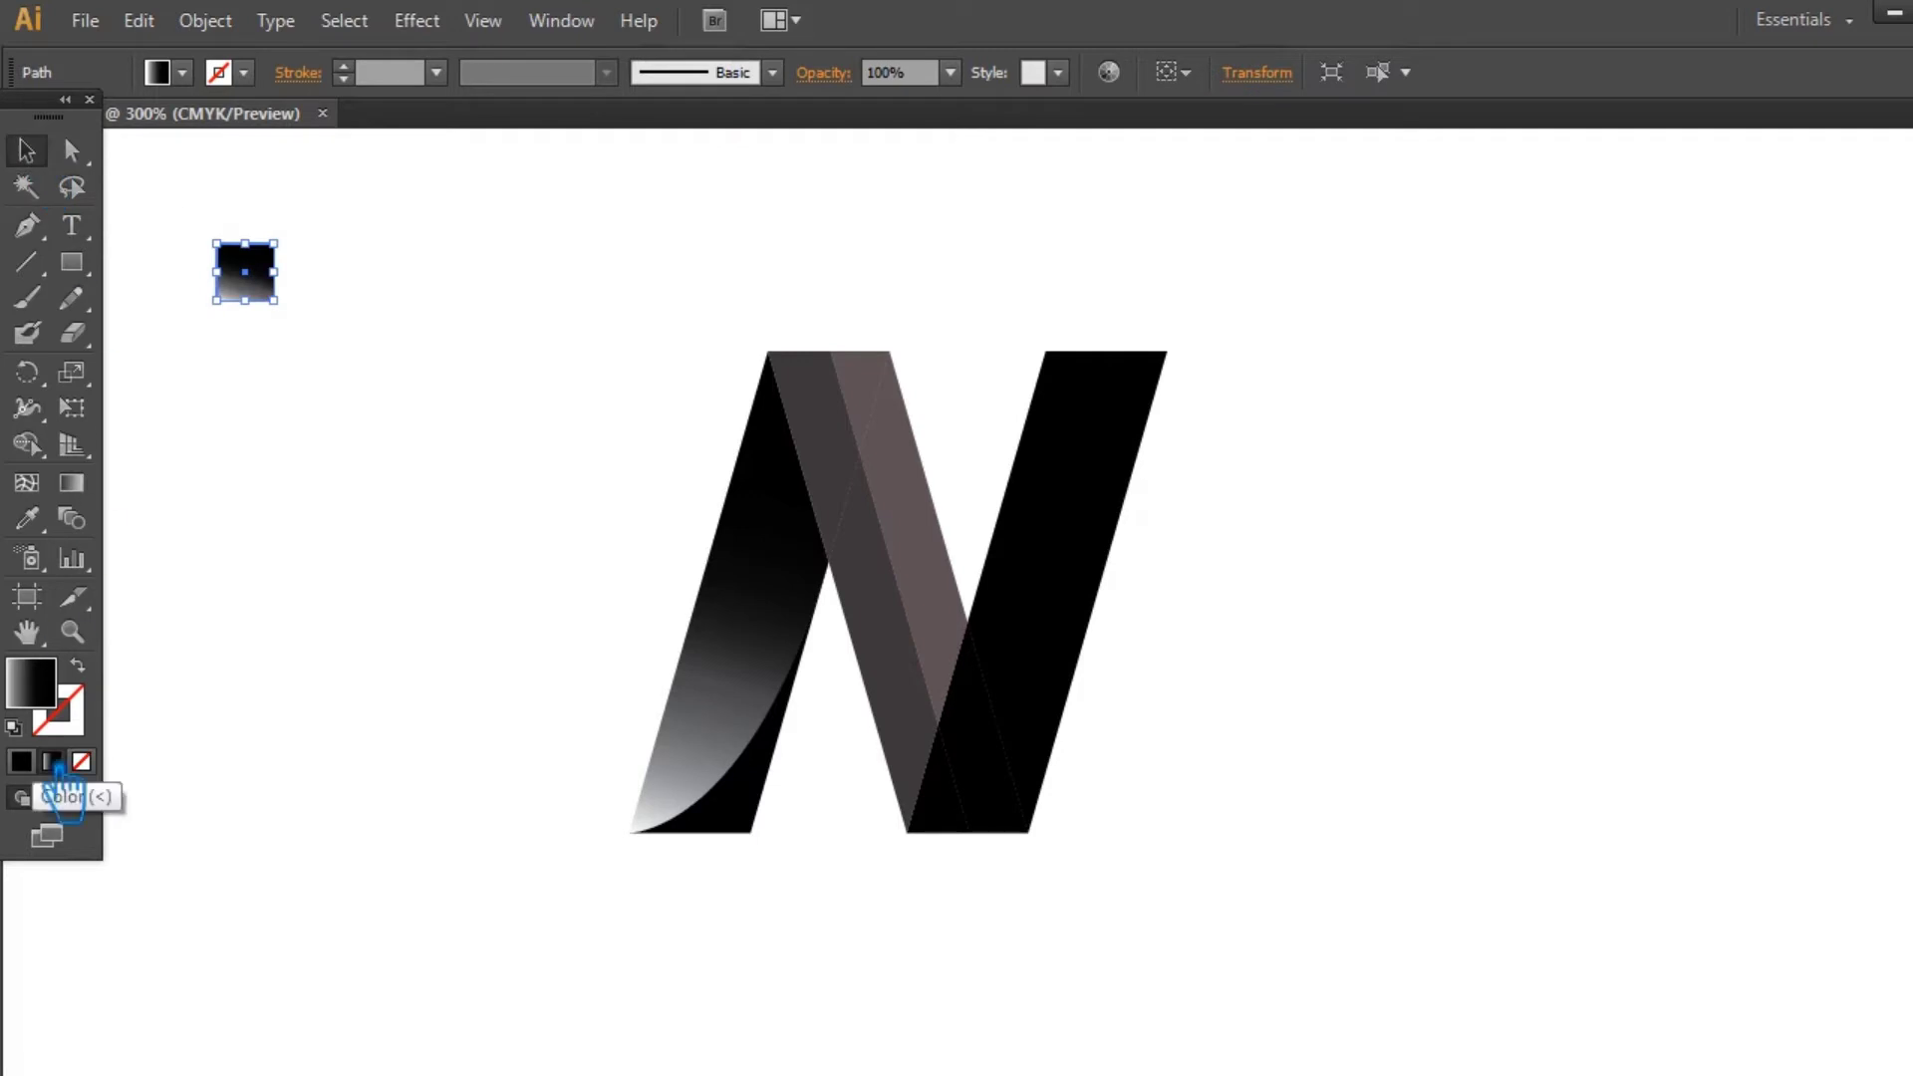
Step: Fill the swatch square with a solid bright yellow-green
click(21, 761)
double_click(31, 682)
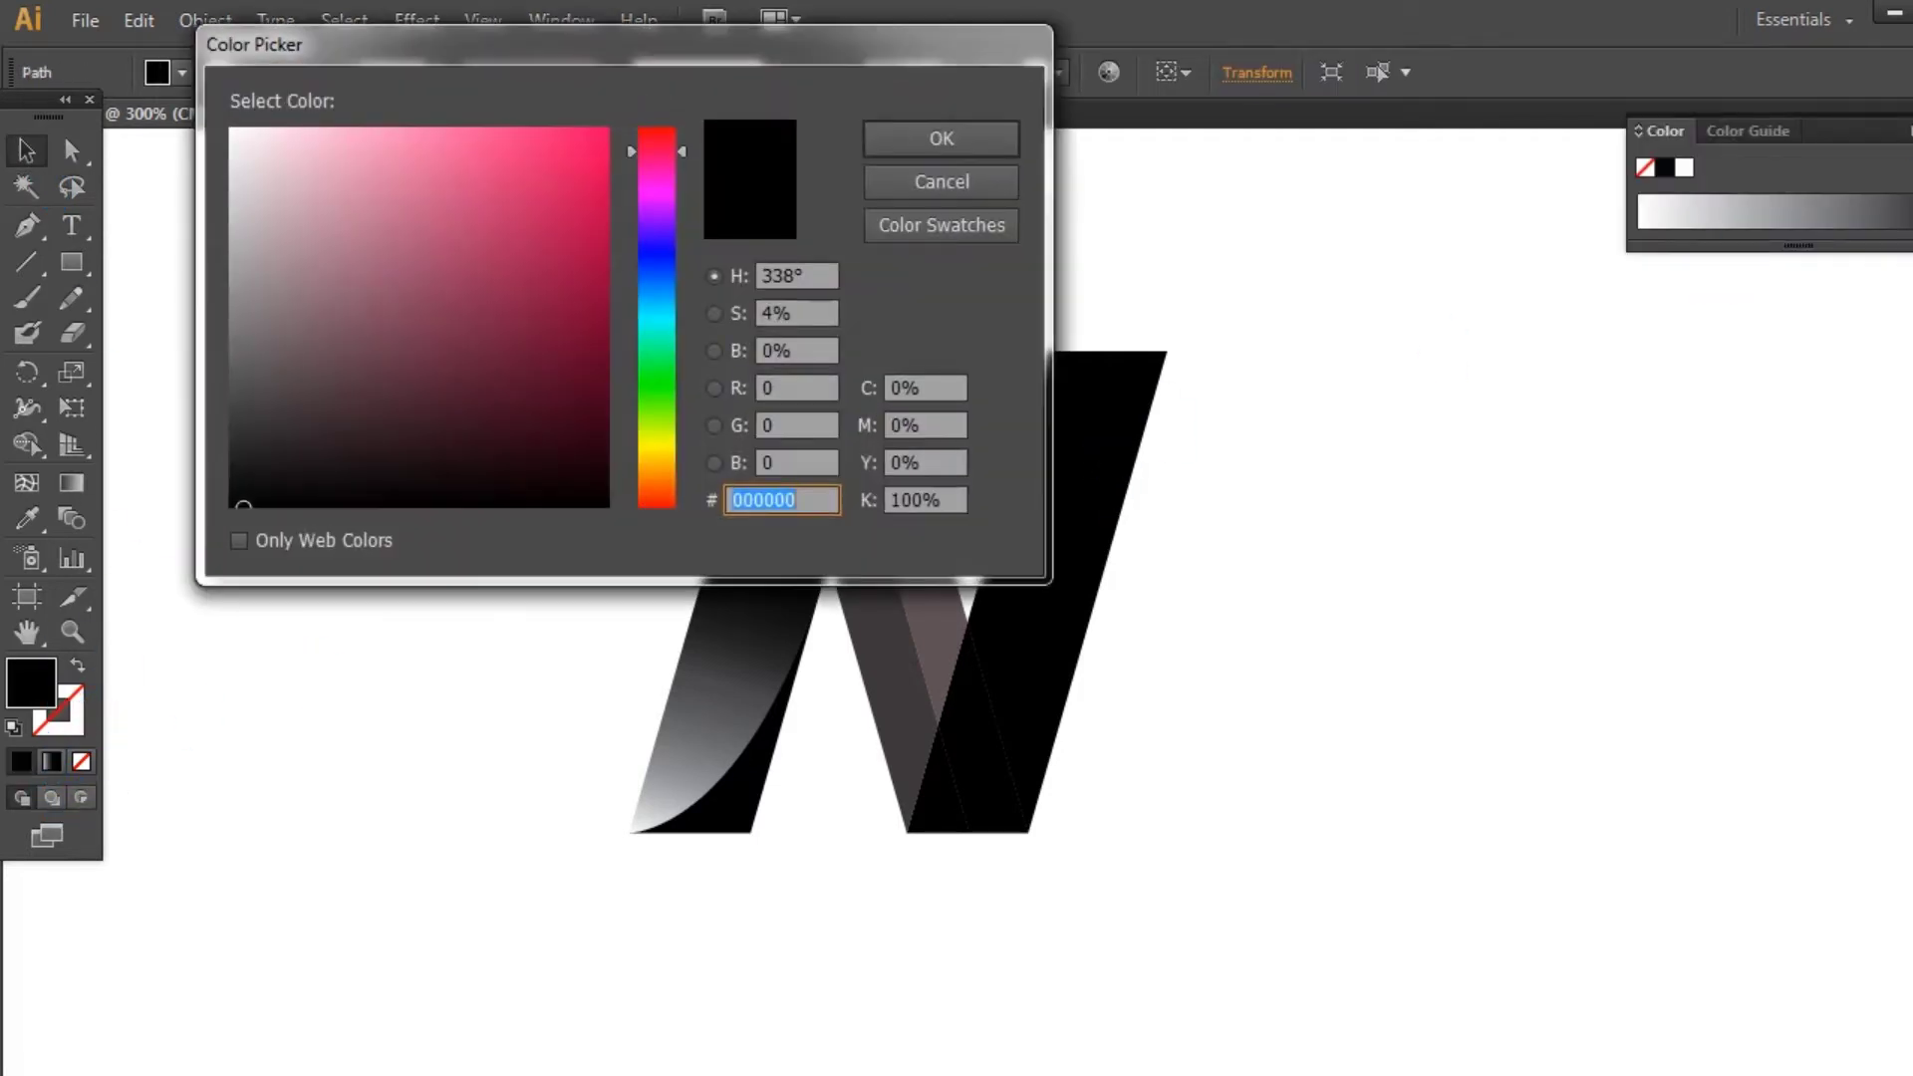
drag(688, 344, 681, 423)
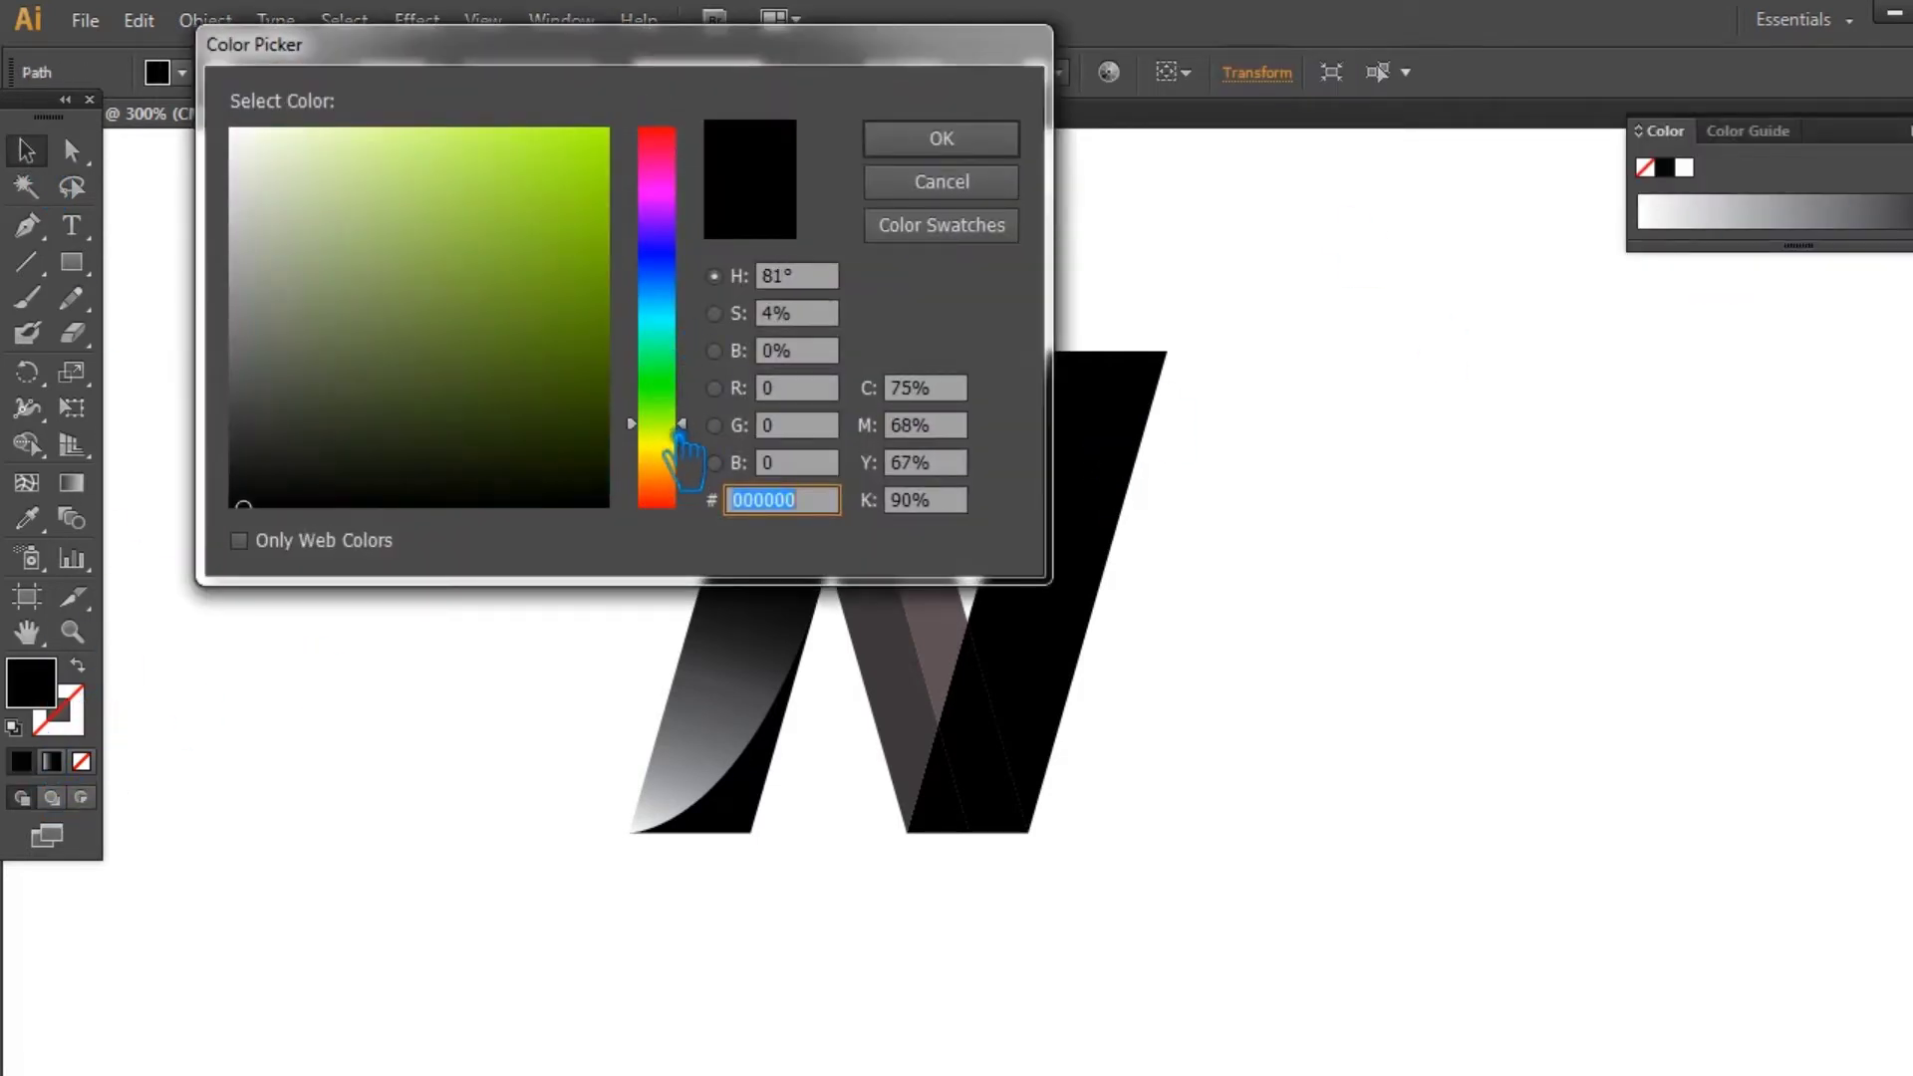
click(588, 156)
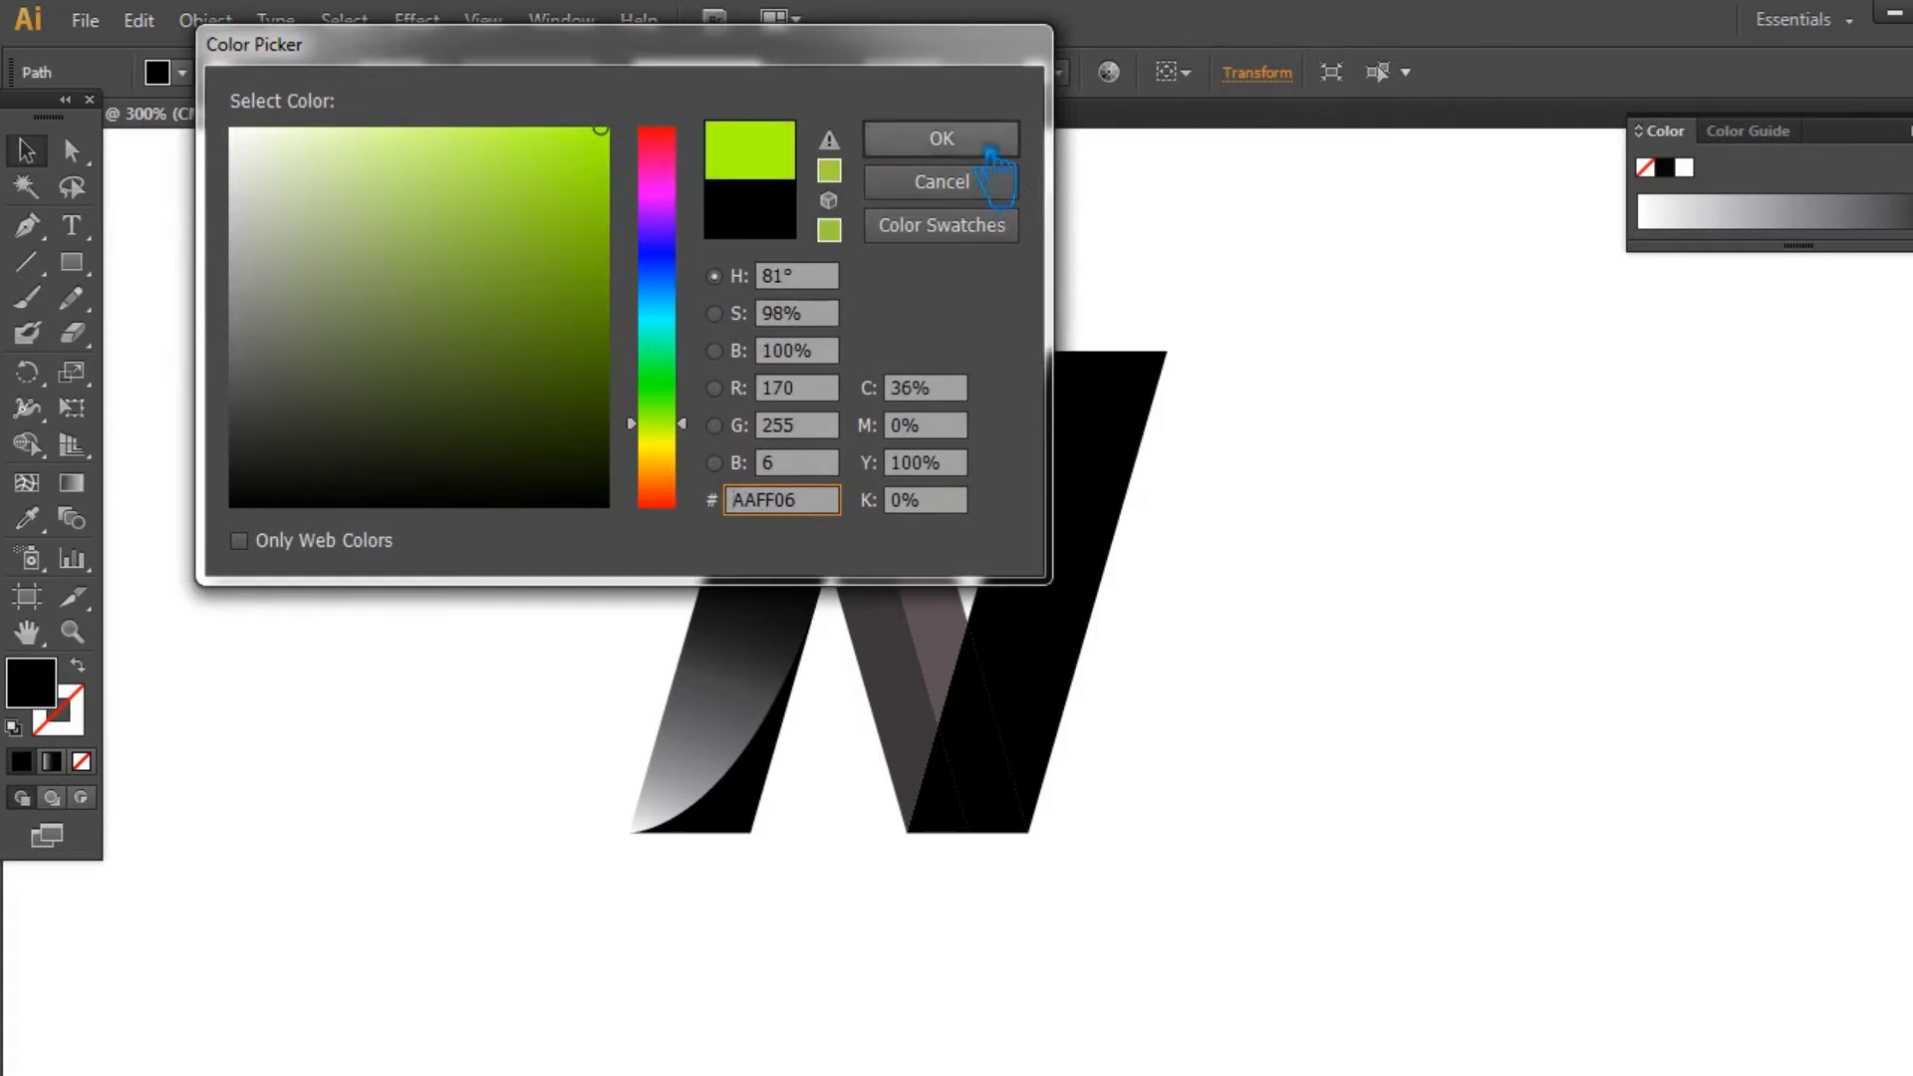
click(942, 138)
click(1906, 130)
click(1688, 317)
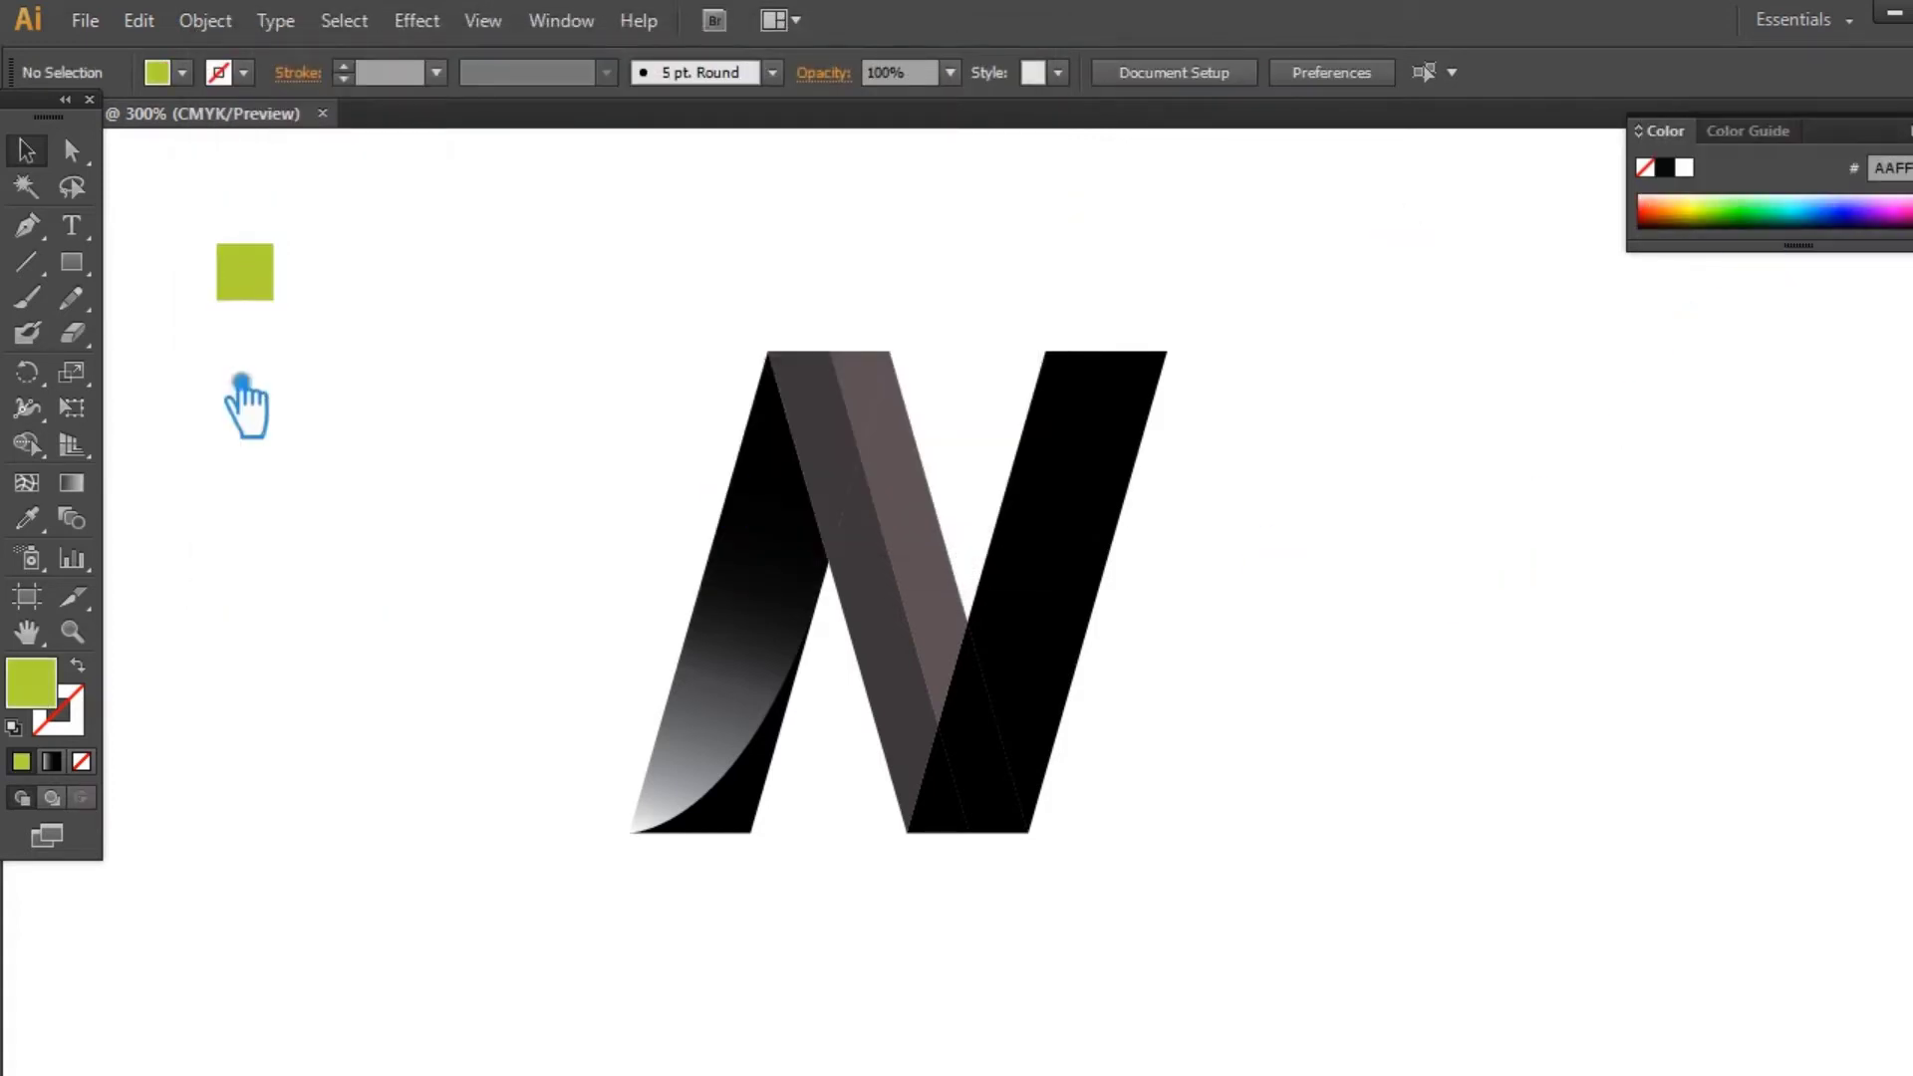
Step: Duplicate the square into a column of four and darken the second to 63841A
drag(271, 278, 271, 356)
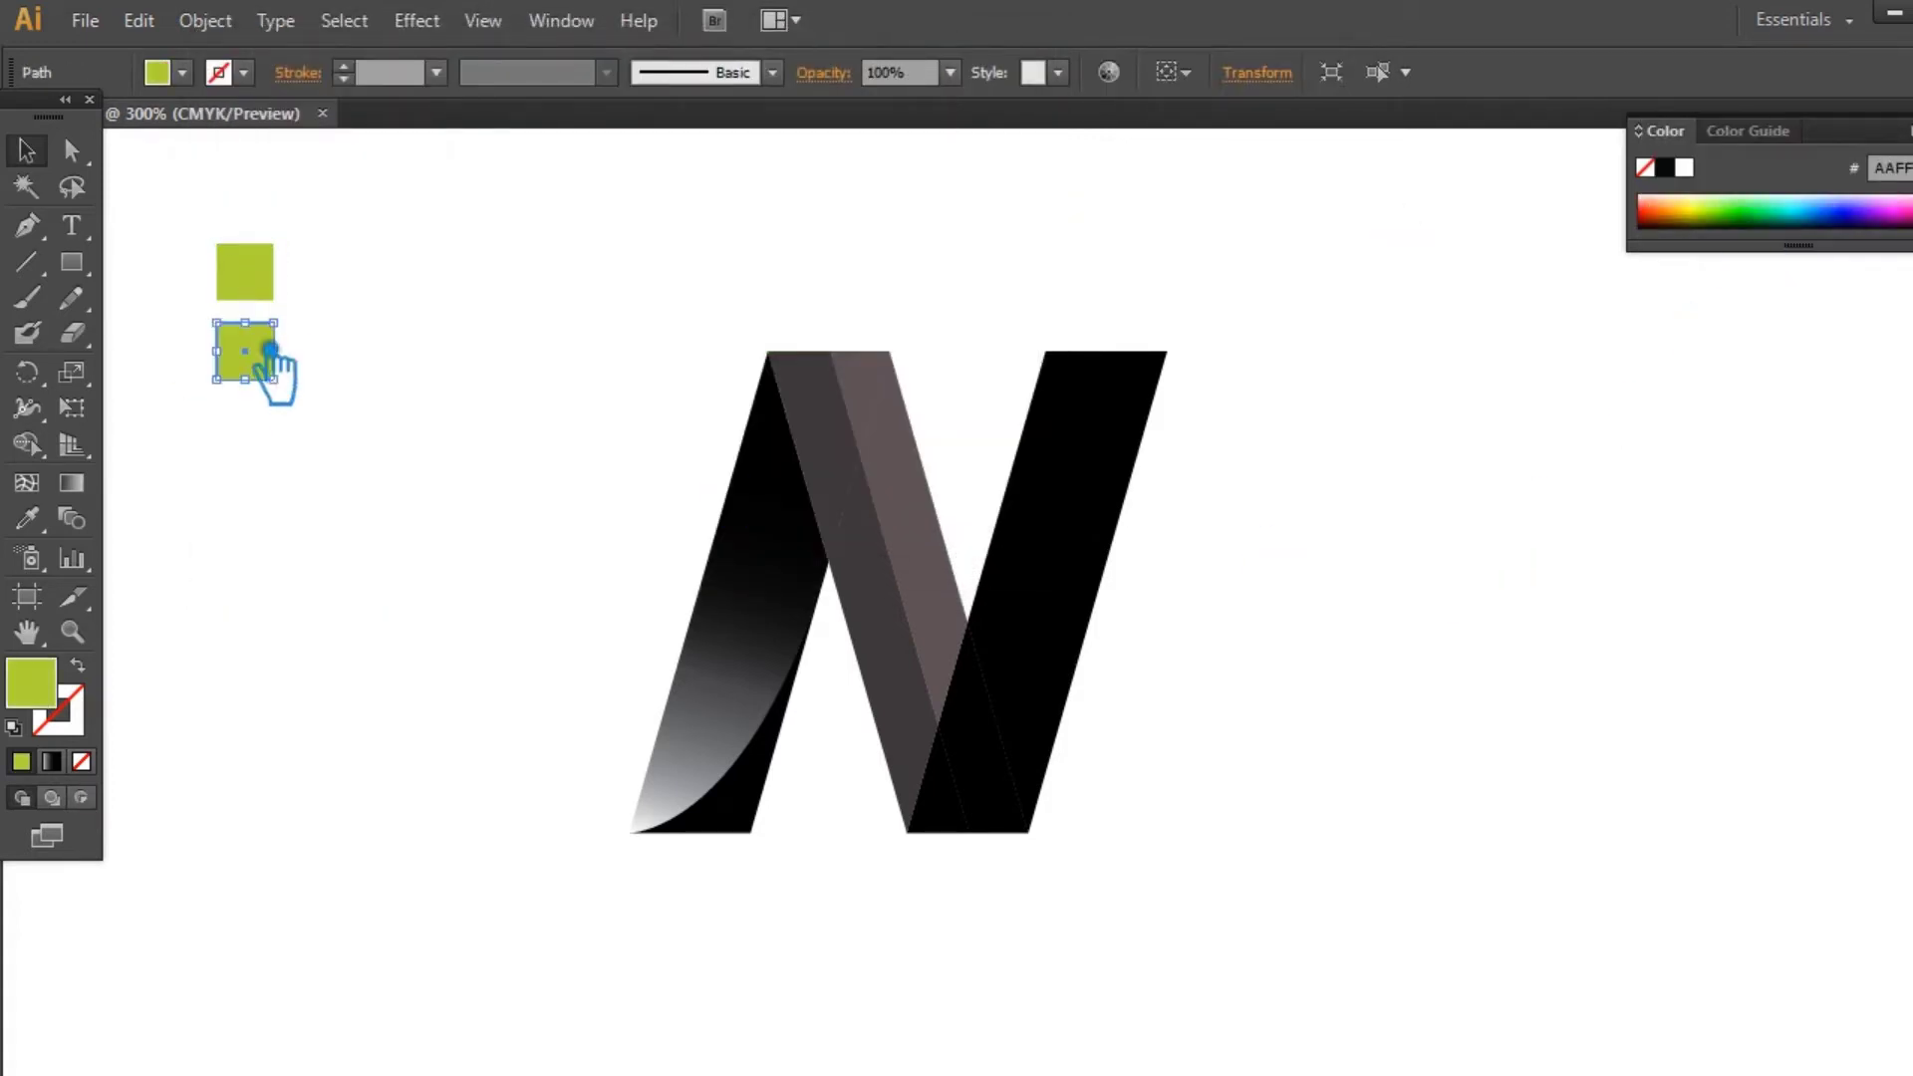
key(ctrl+d)
key(ctrl+d)
click(274, 361)
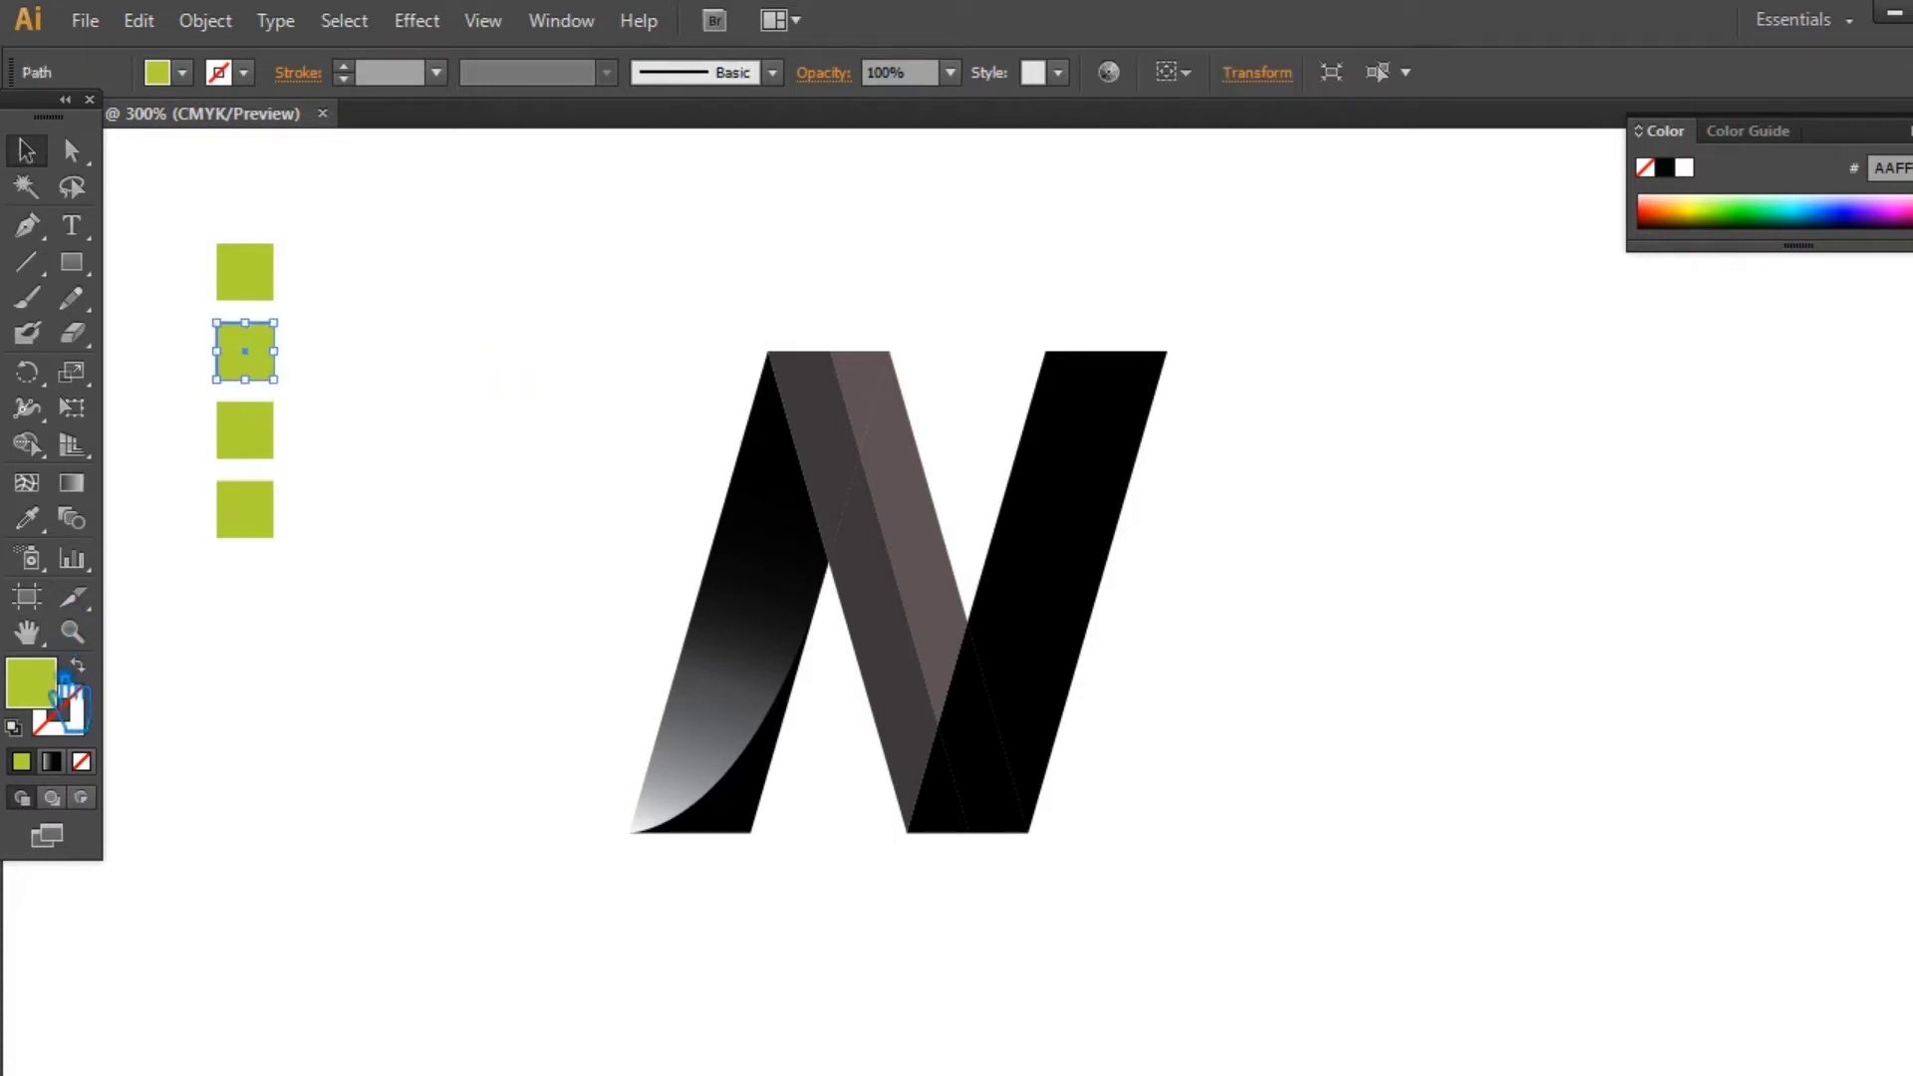
double_click(31, 683)
click(559, 243)
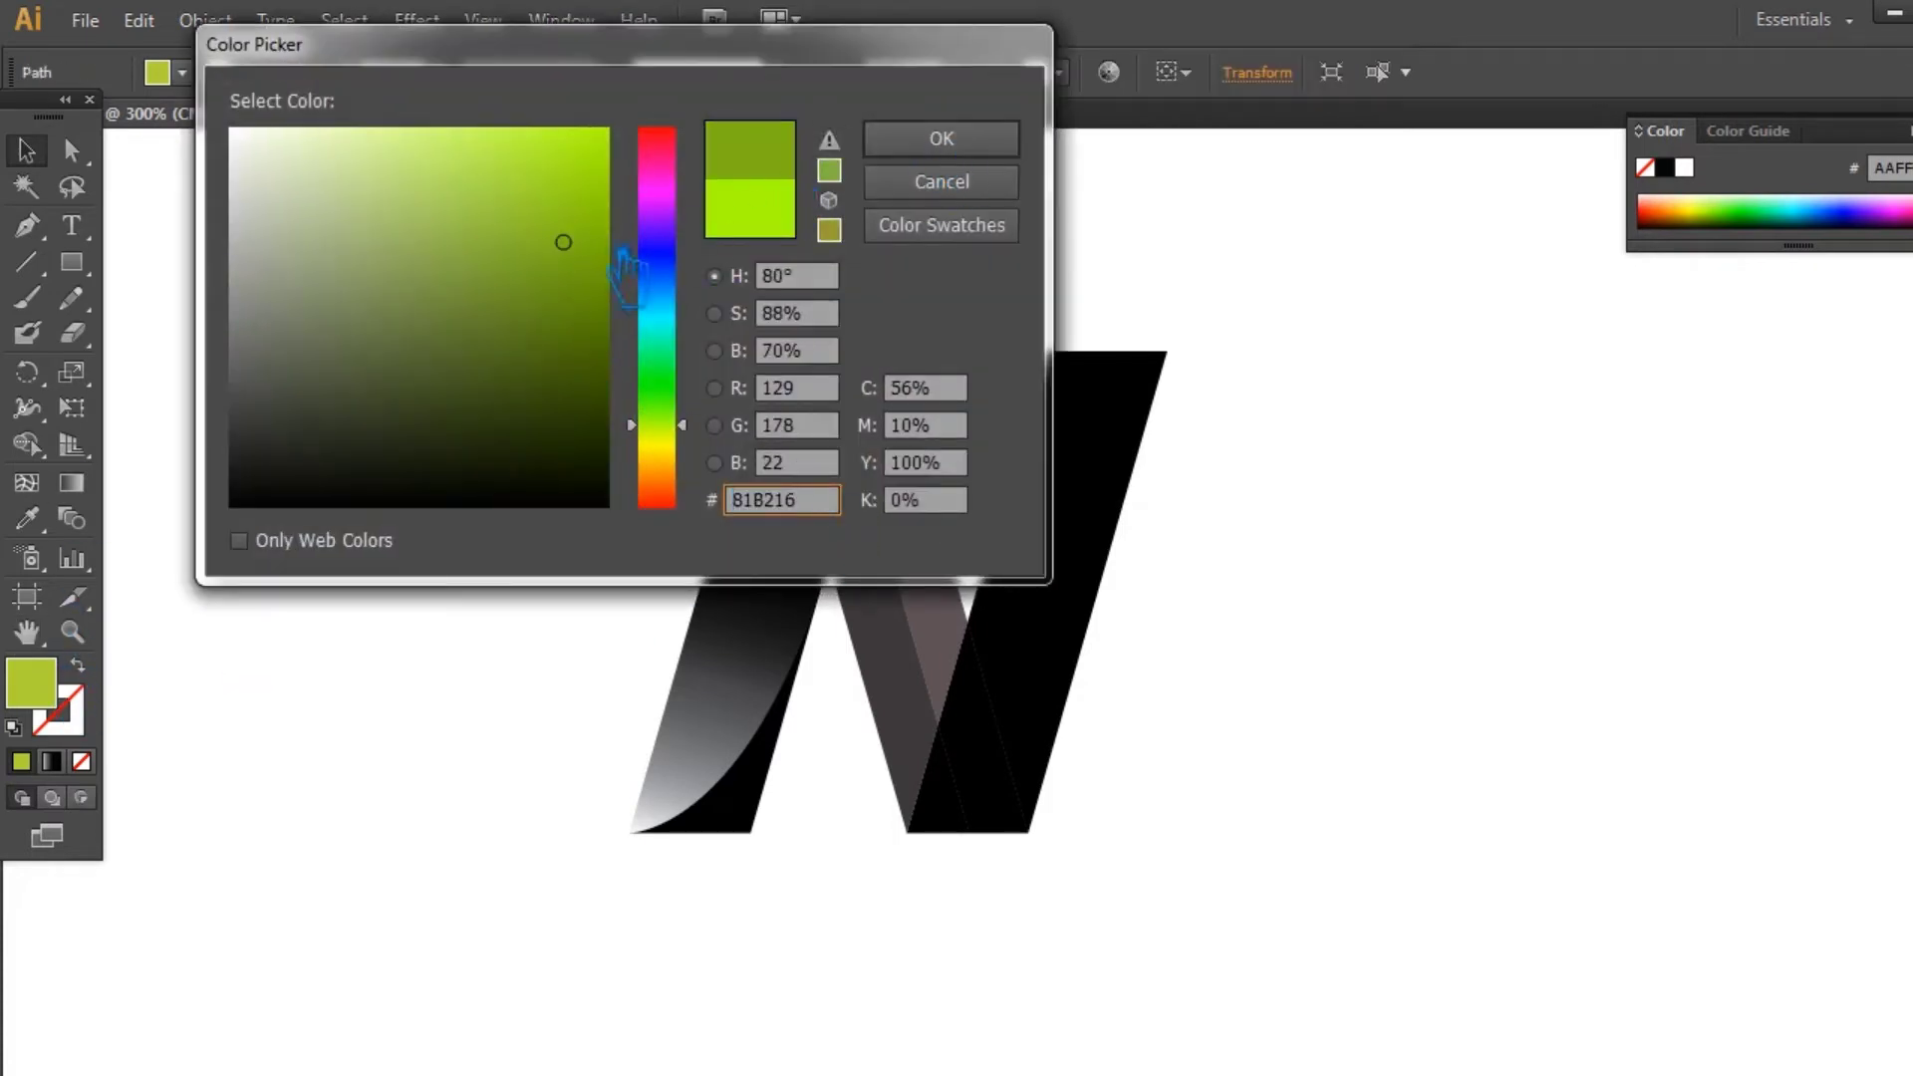
click(548, 276)
click(538, 307)
click(942, 138)
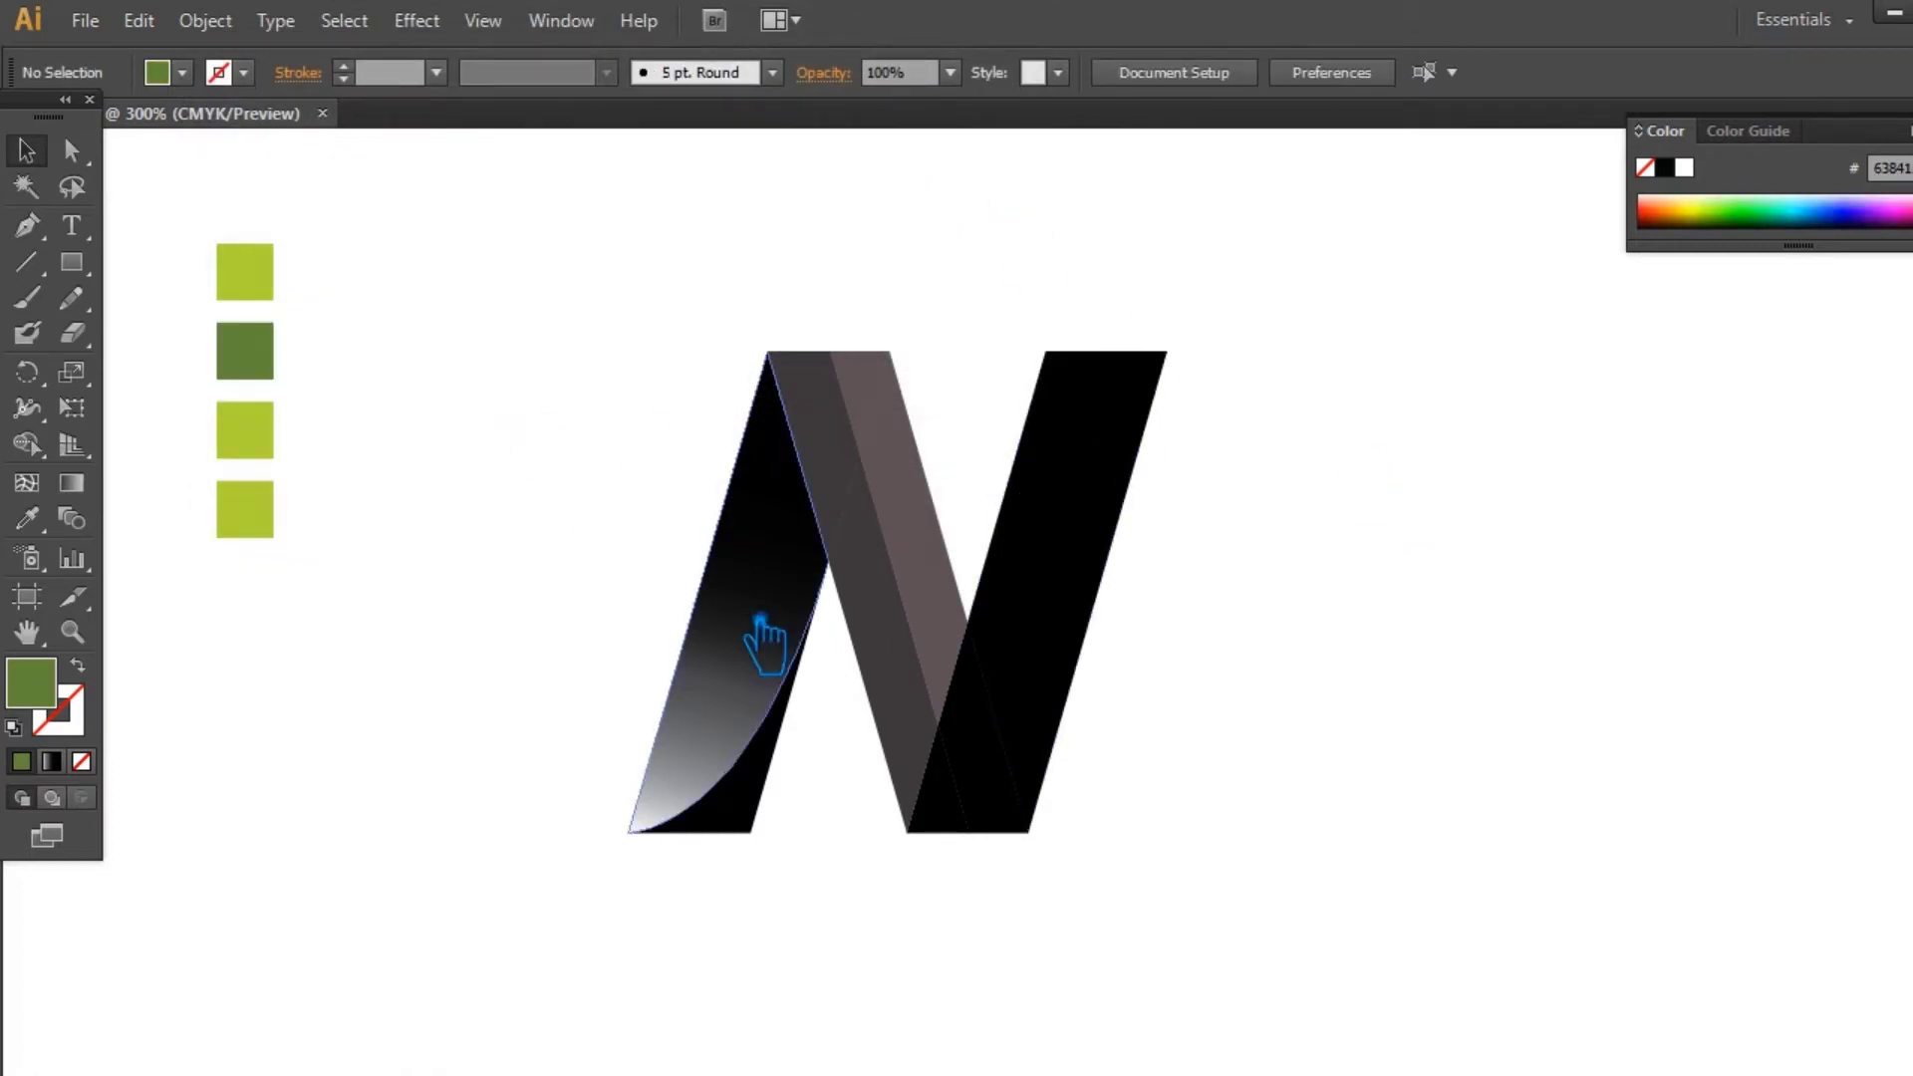
Step: Set the left N stroke's left gradient stop to the light green AFD135
click(261, 284)
double_click(55, 695)
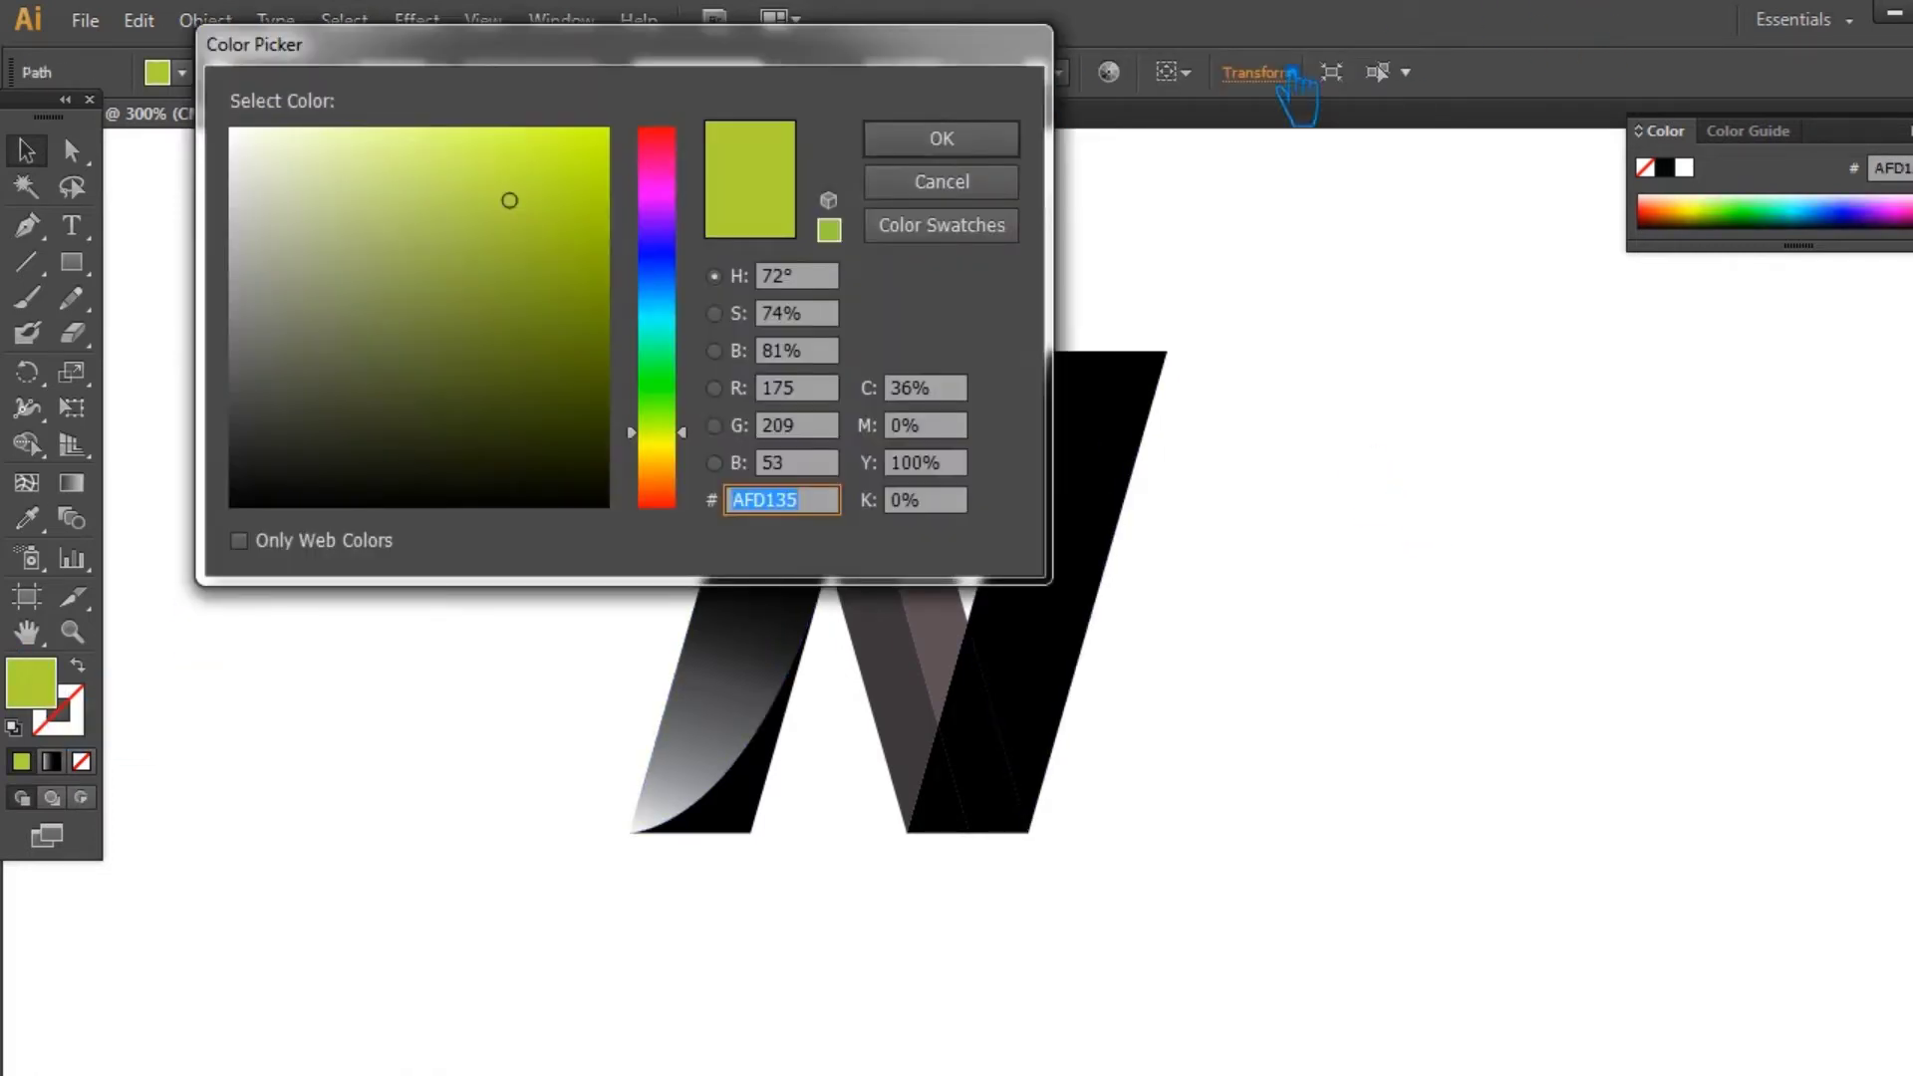
click(975, 150)
click(782, 641)
key(ctrl+F9)
click(1645, 610)
double_click(1651, 471)
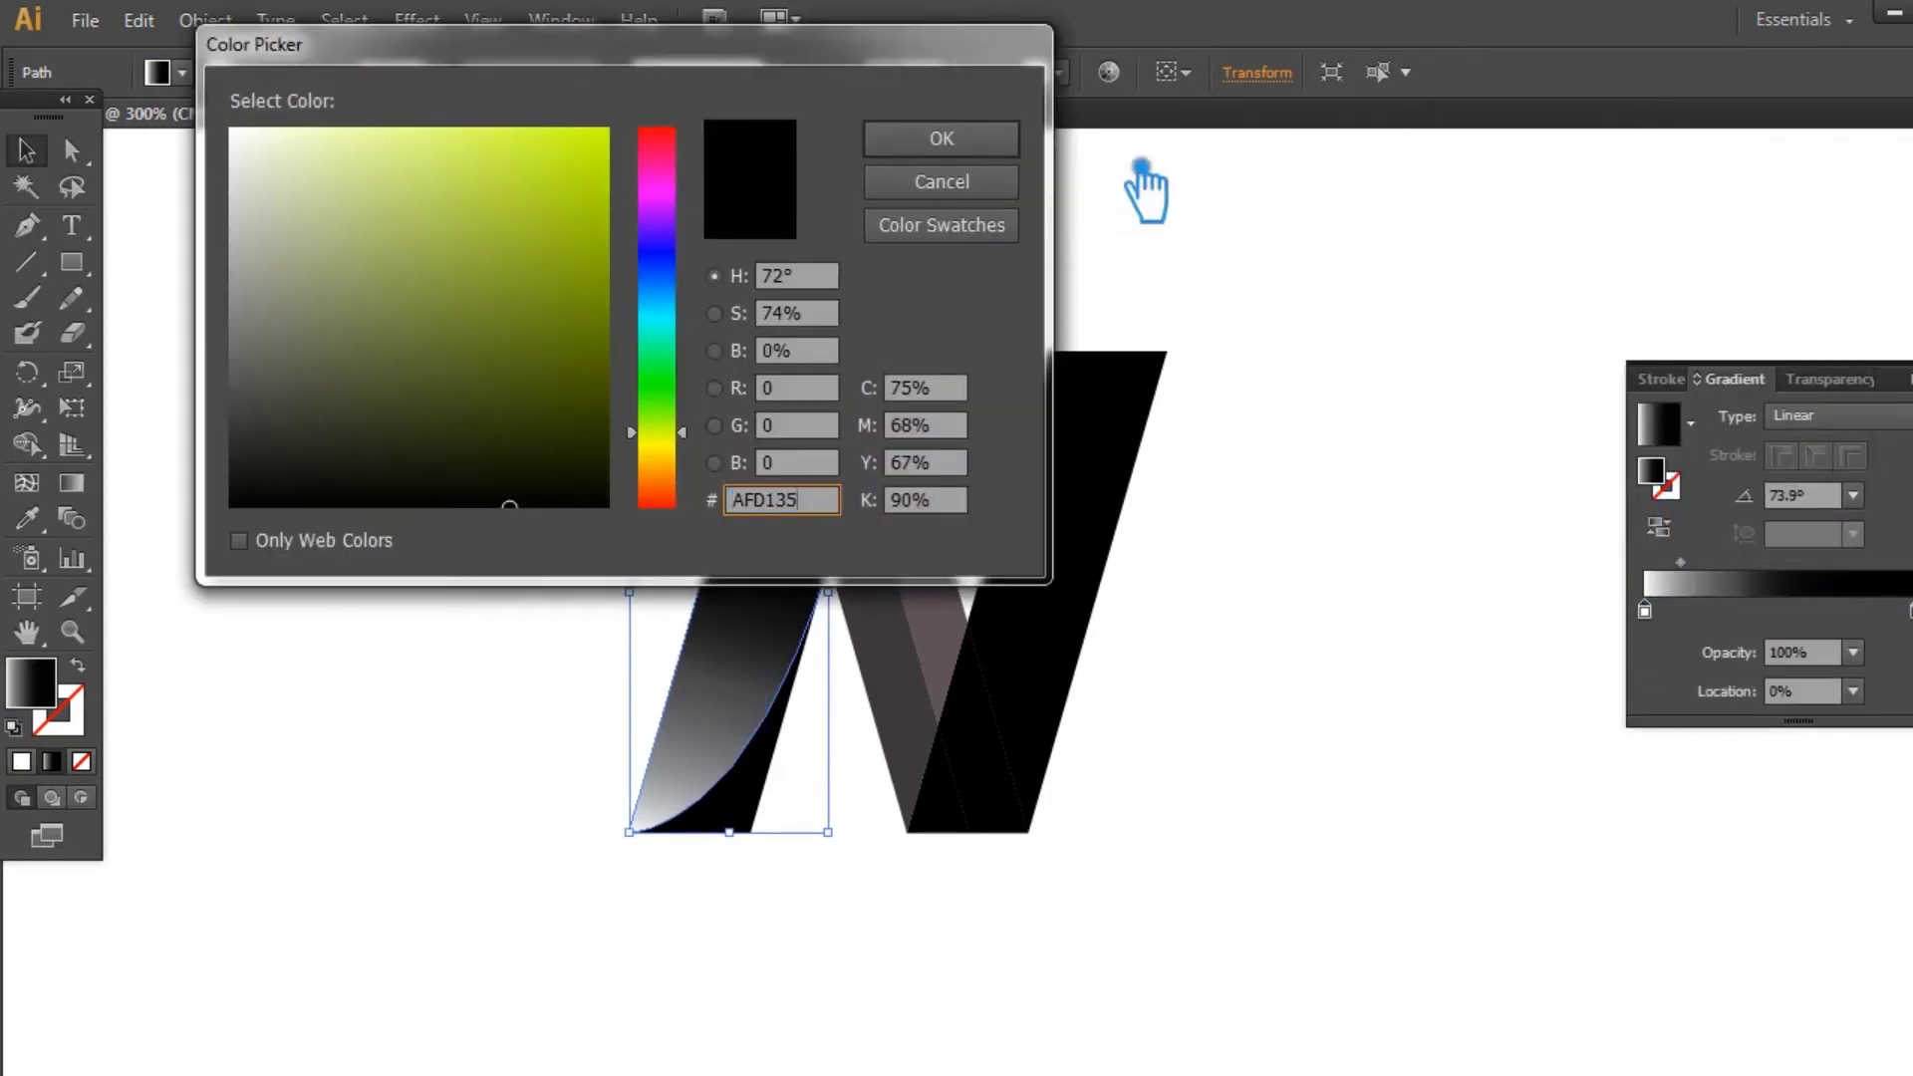
click(962, 144)
click(262, 353)
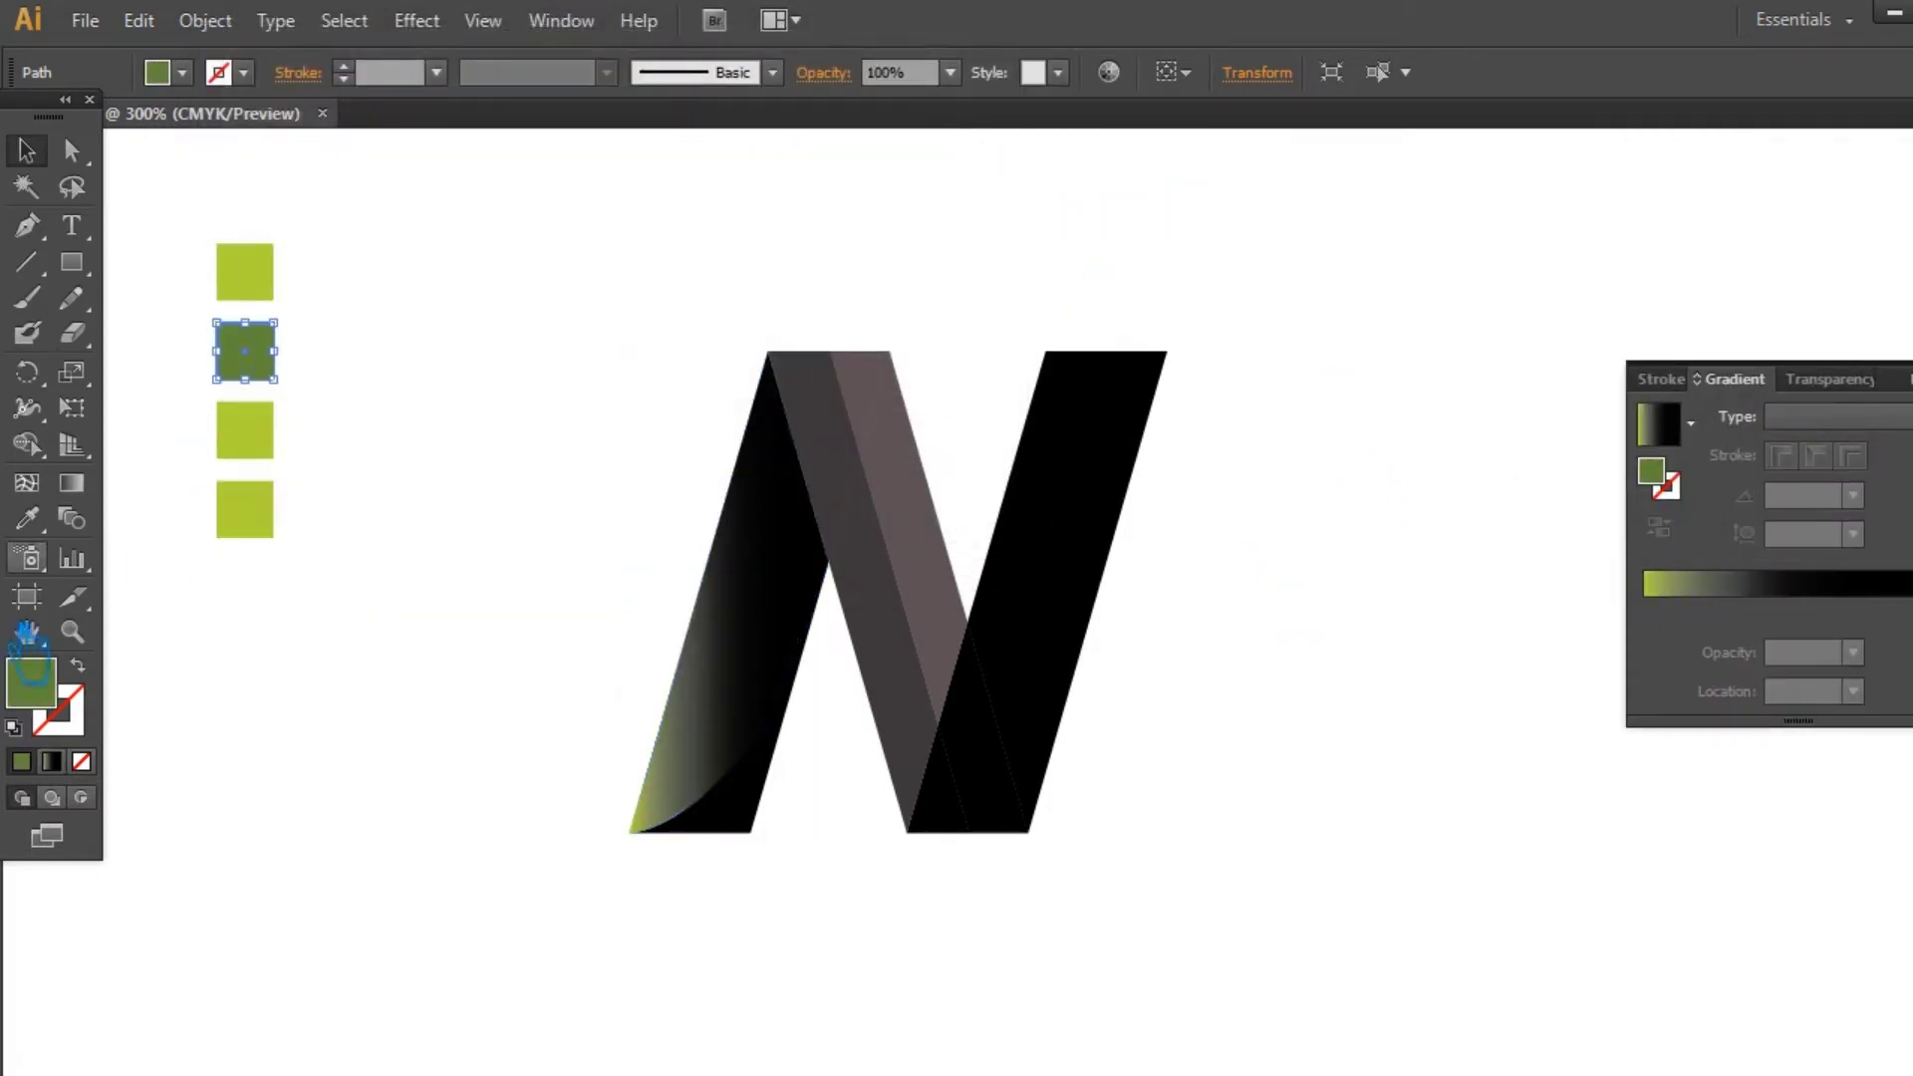
Step: Set the left N stroke's right gradient stop to the second square's darker green
double_click(47, 694)
click(1017, 185)
click(799, 578)
double_click(1676, 482)
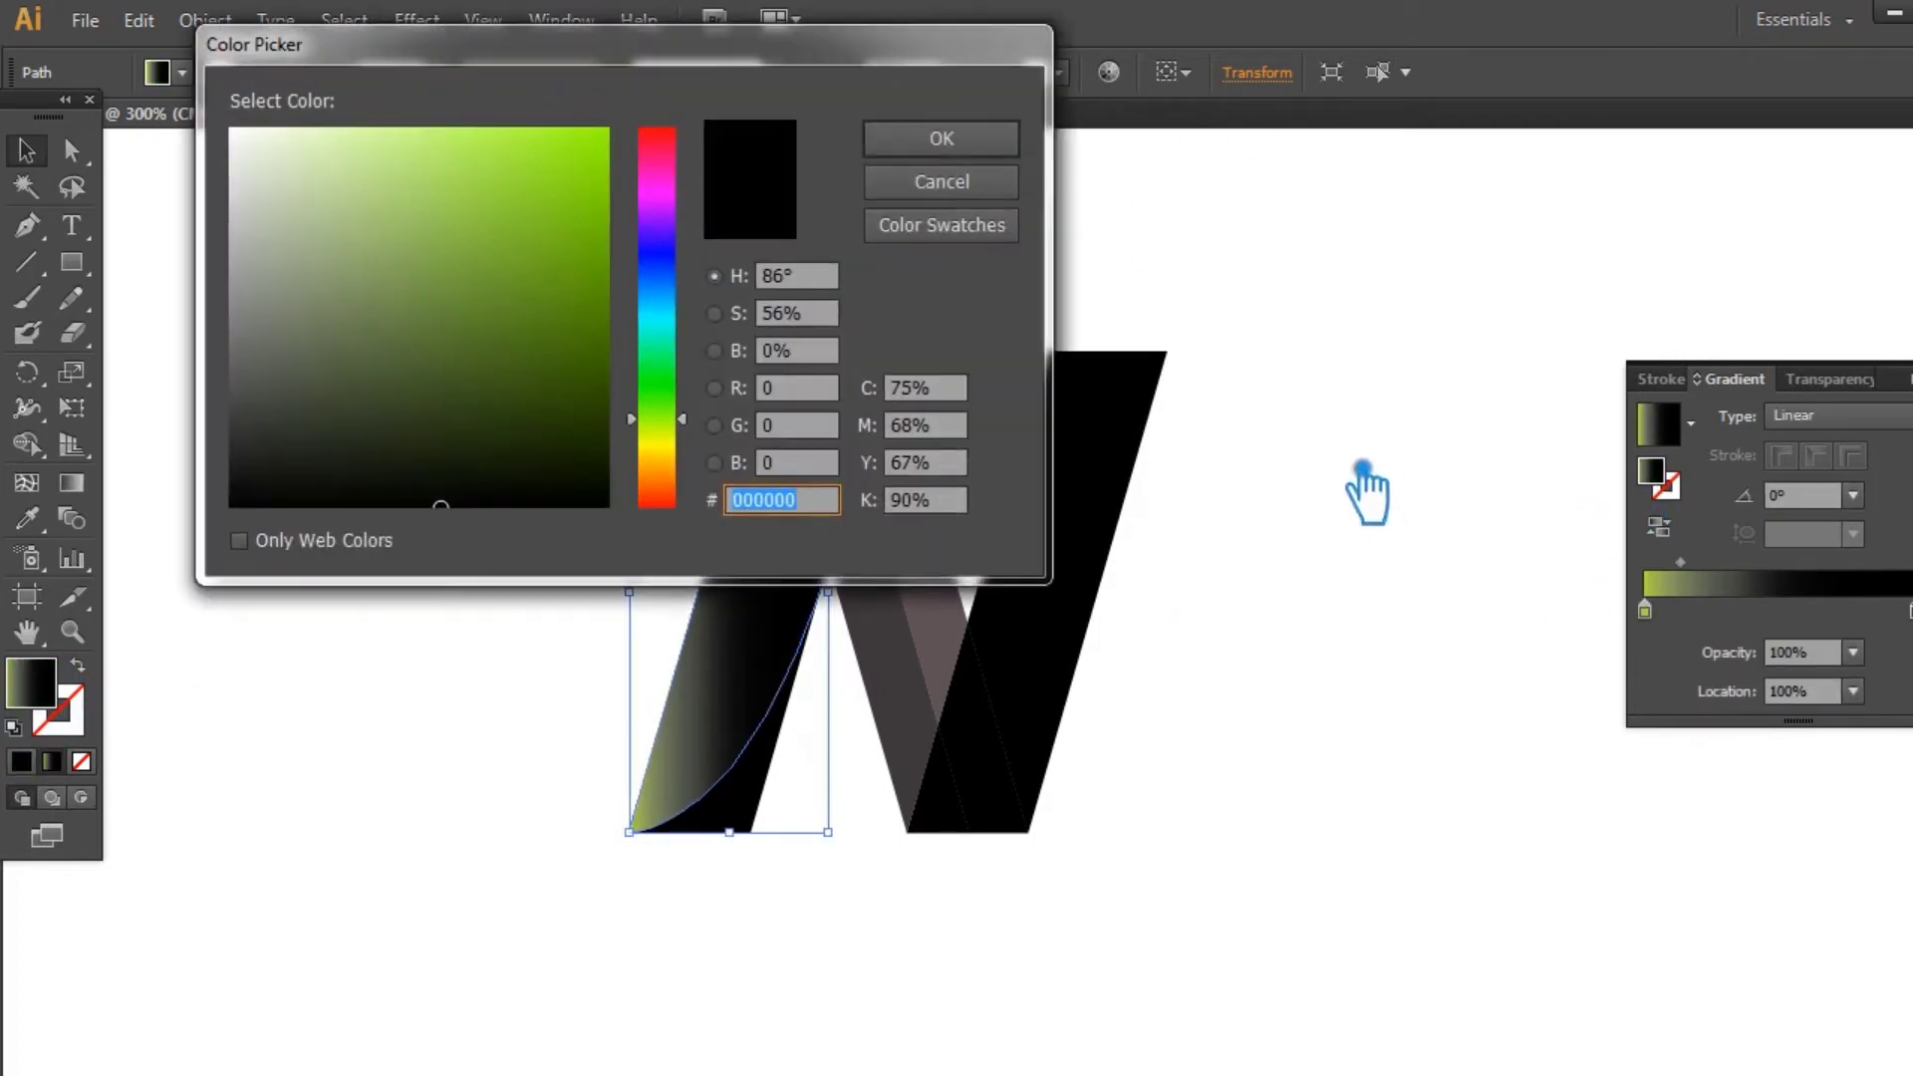
click(987, 142)
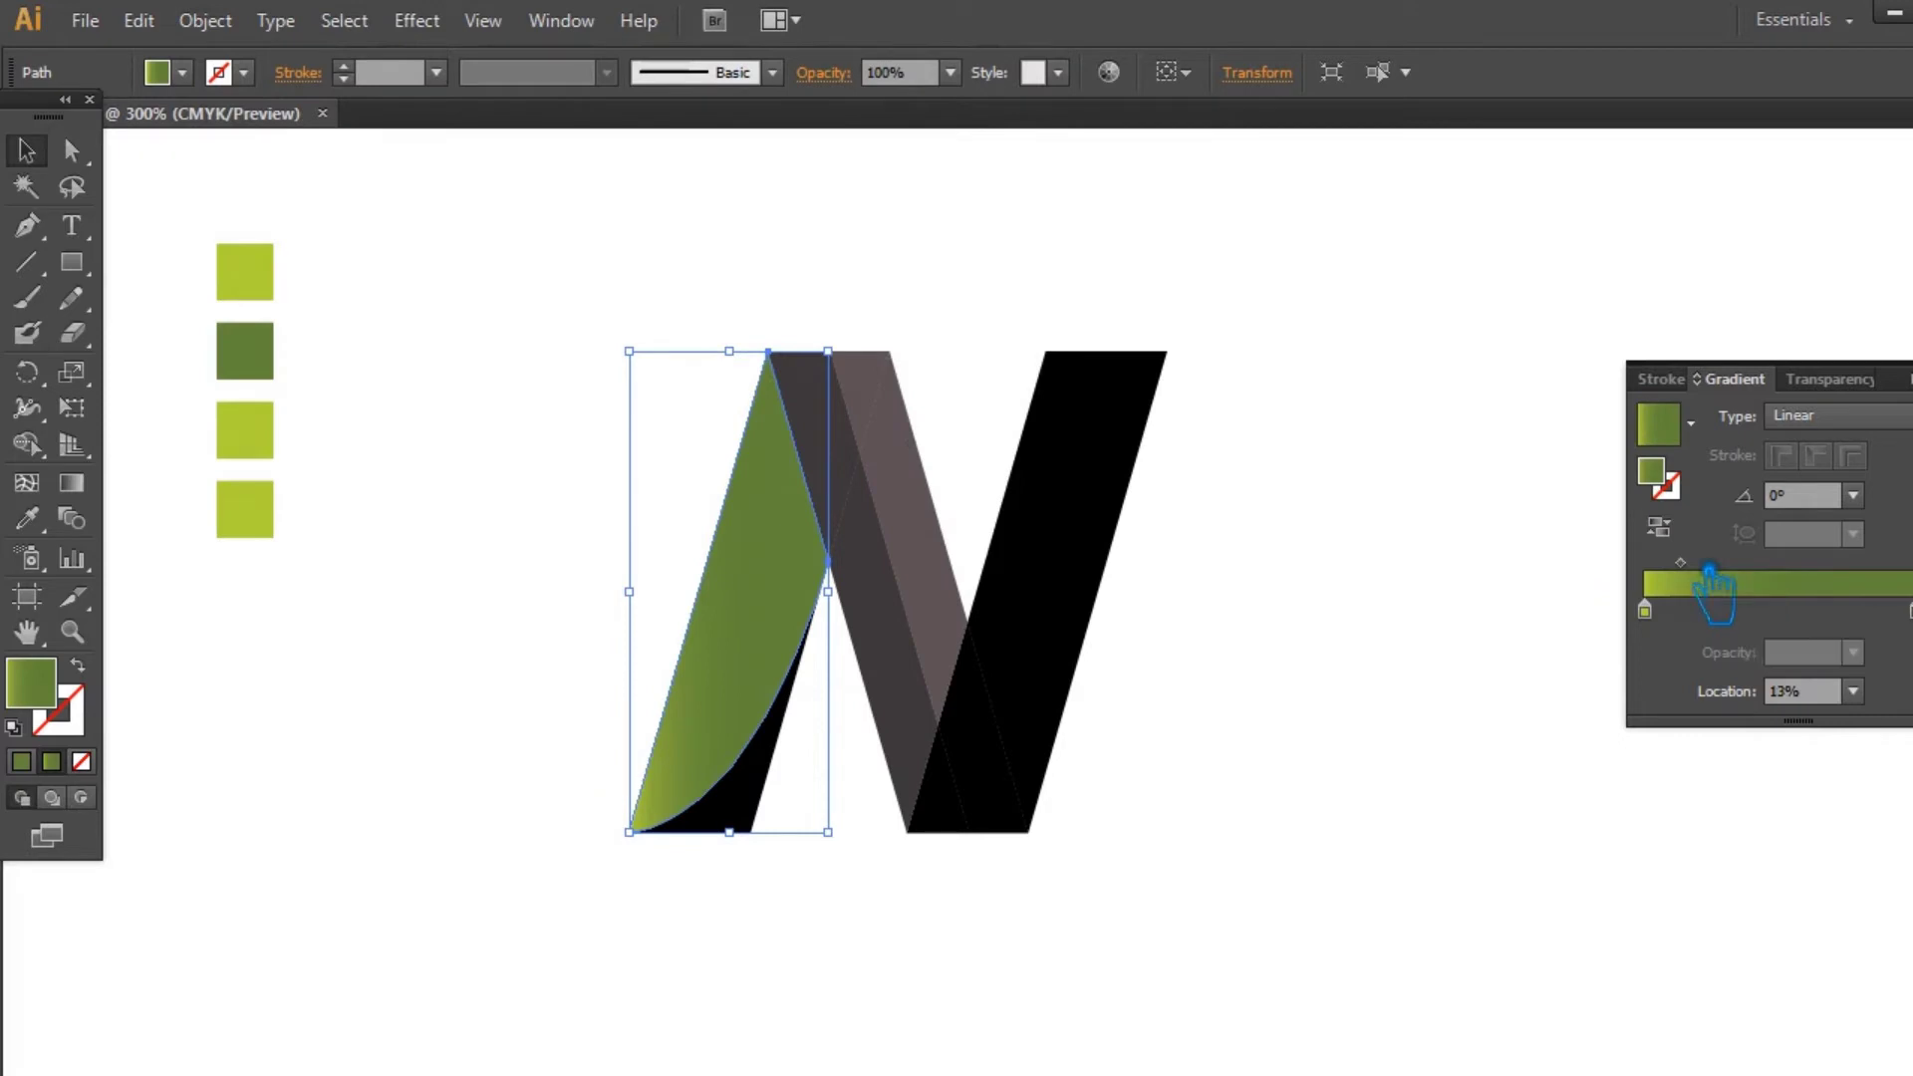
drag(1645, 610, 1706, 610)
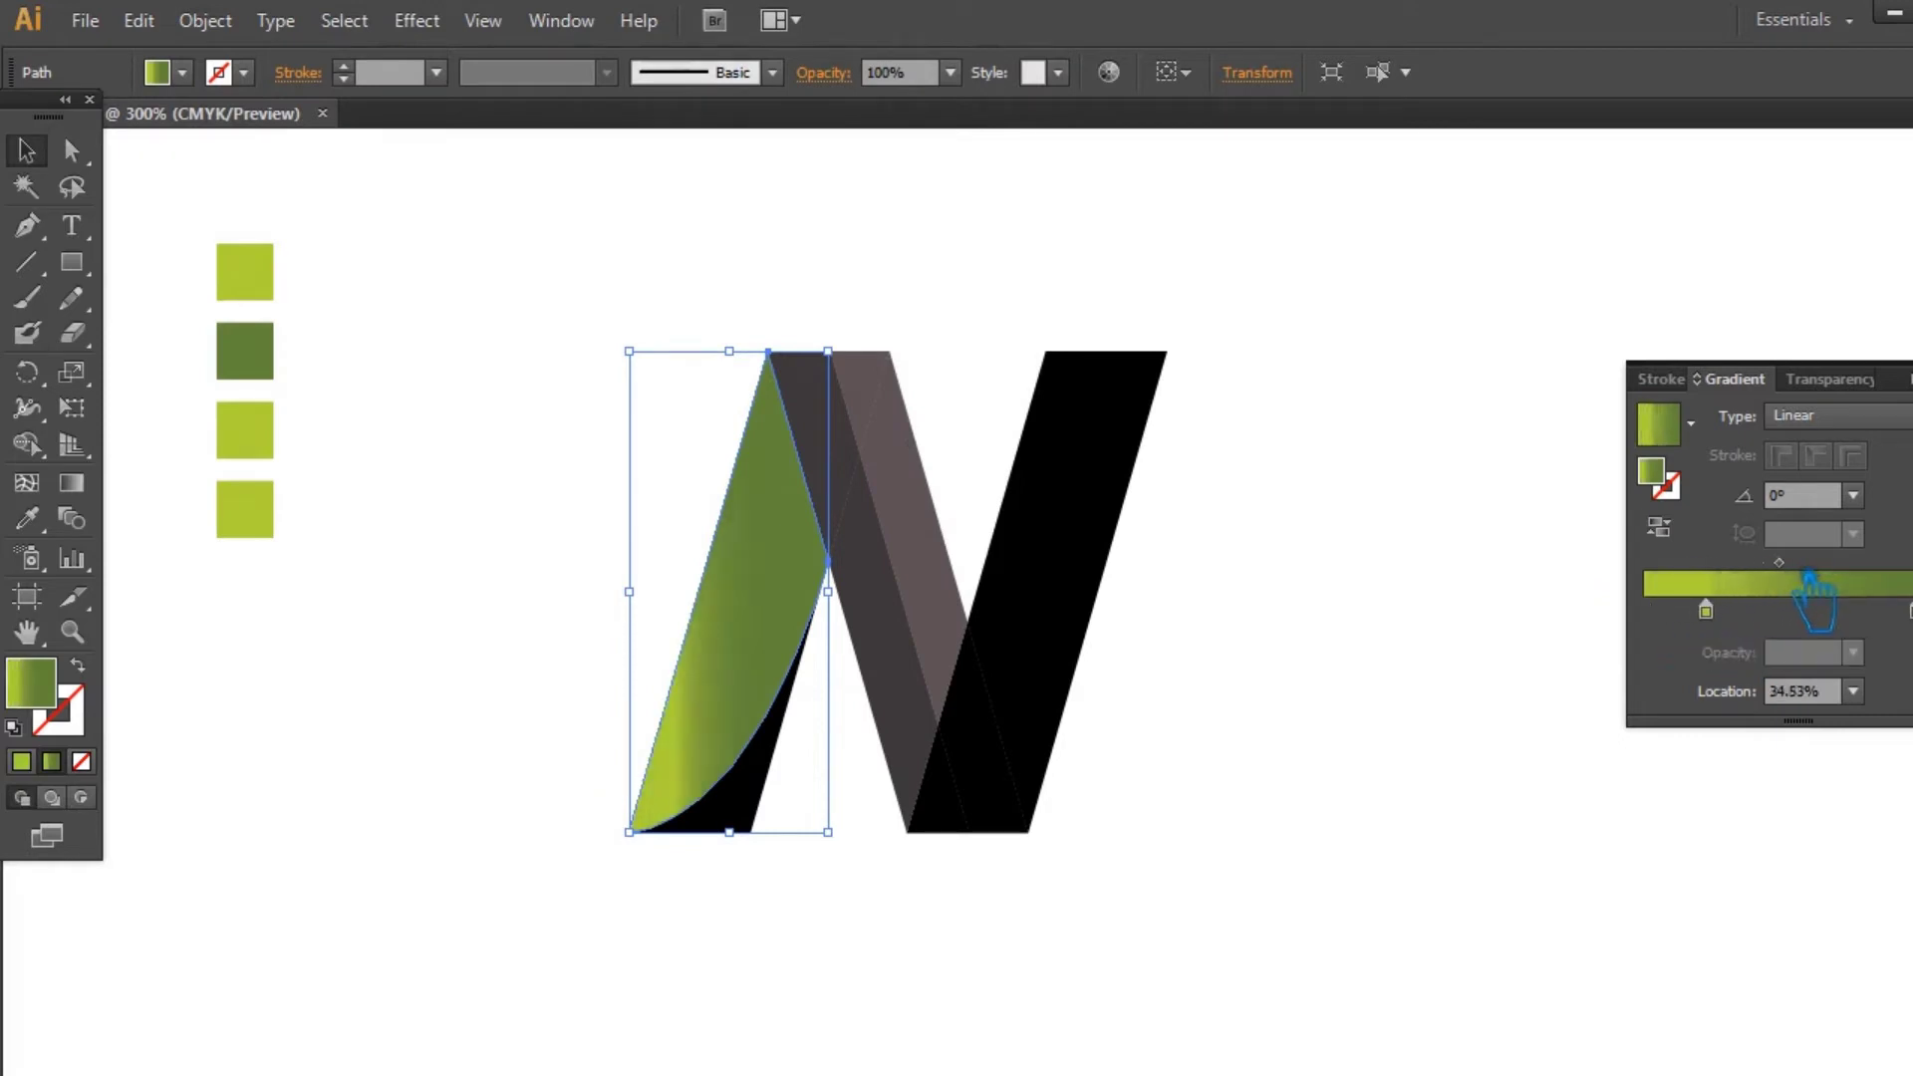
drag(1707, 610, 1619, 618)
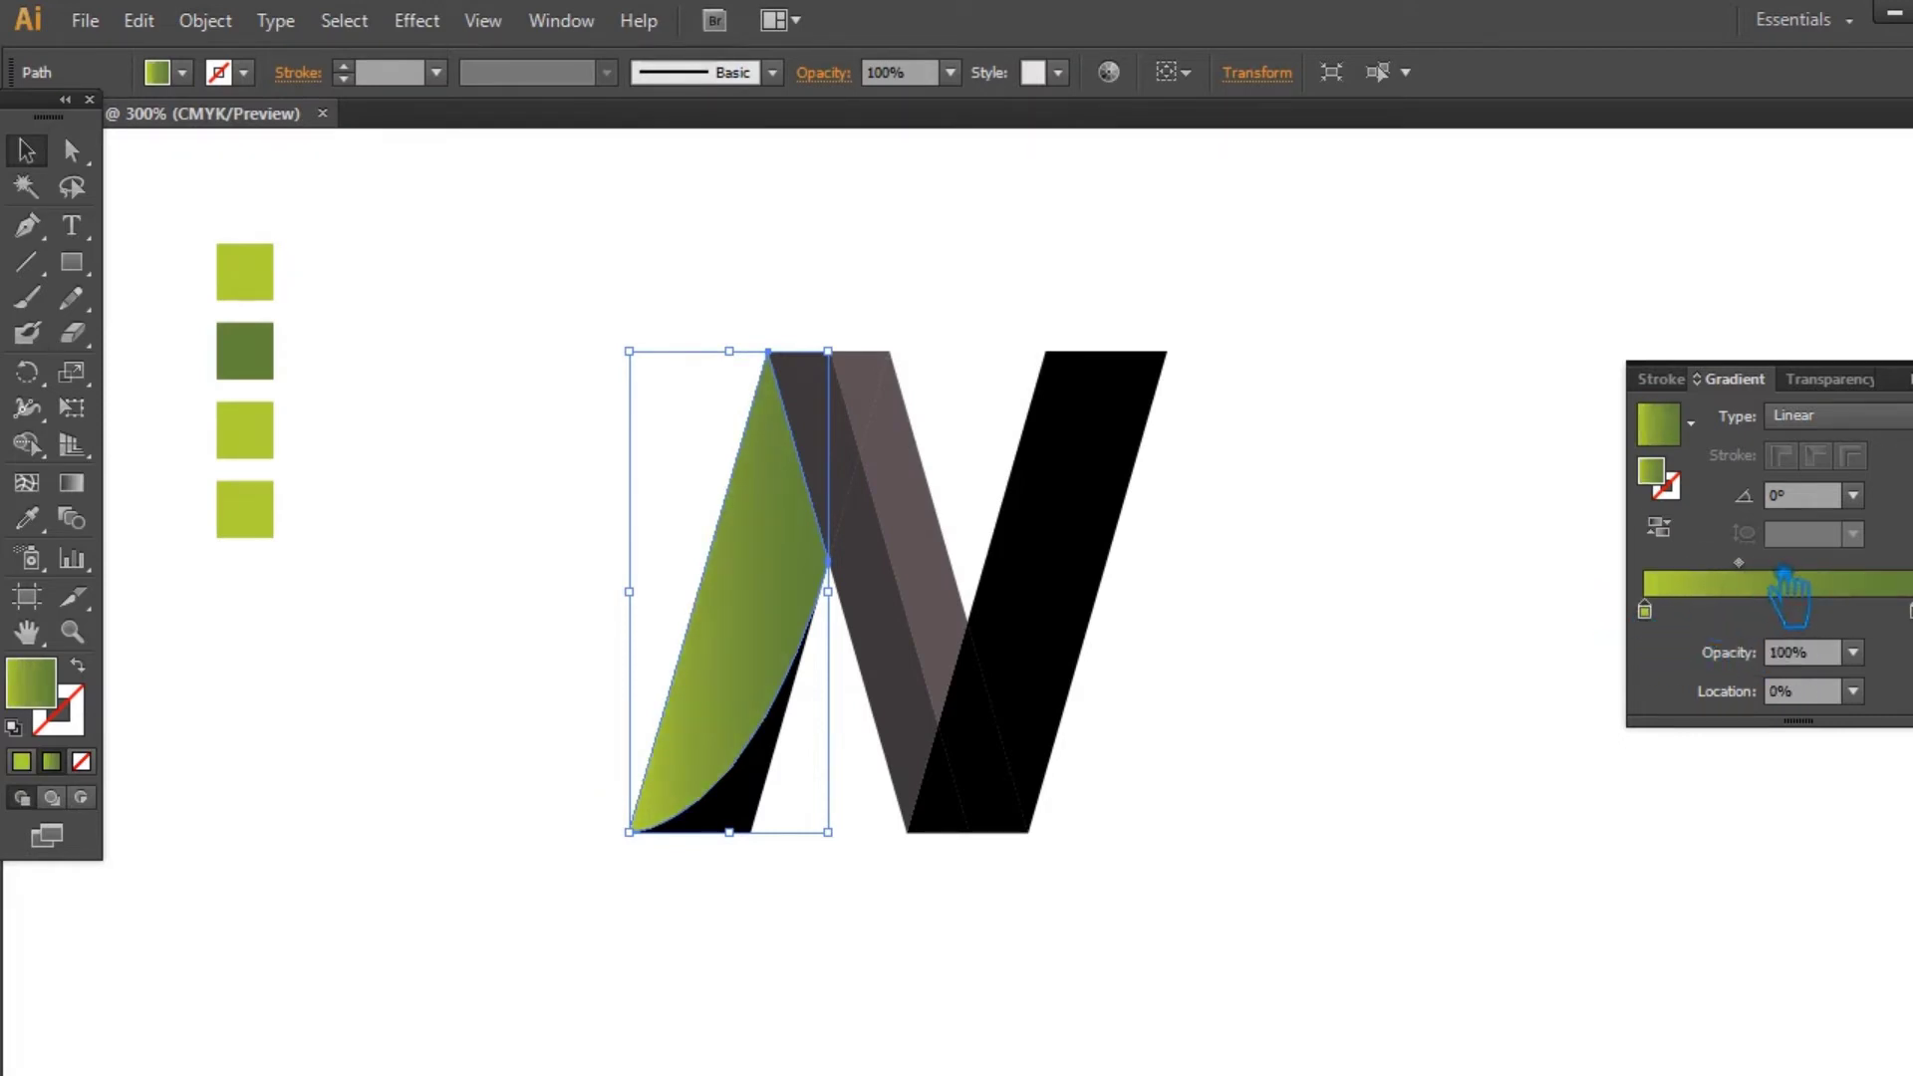
Step: Darken the second square to 30490D and apply it to the right gradient stop
click(1183, 568)
click(245, 354)
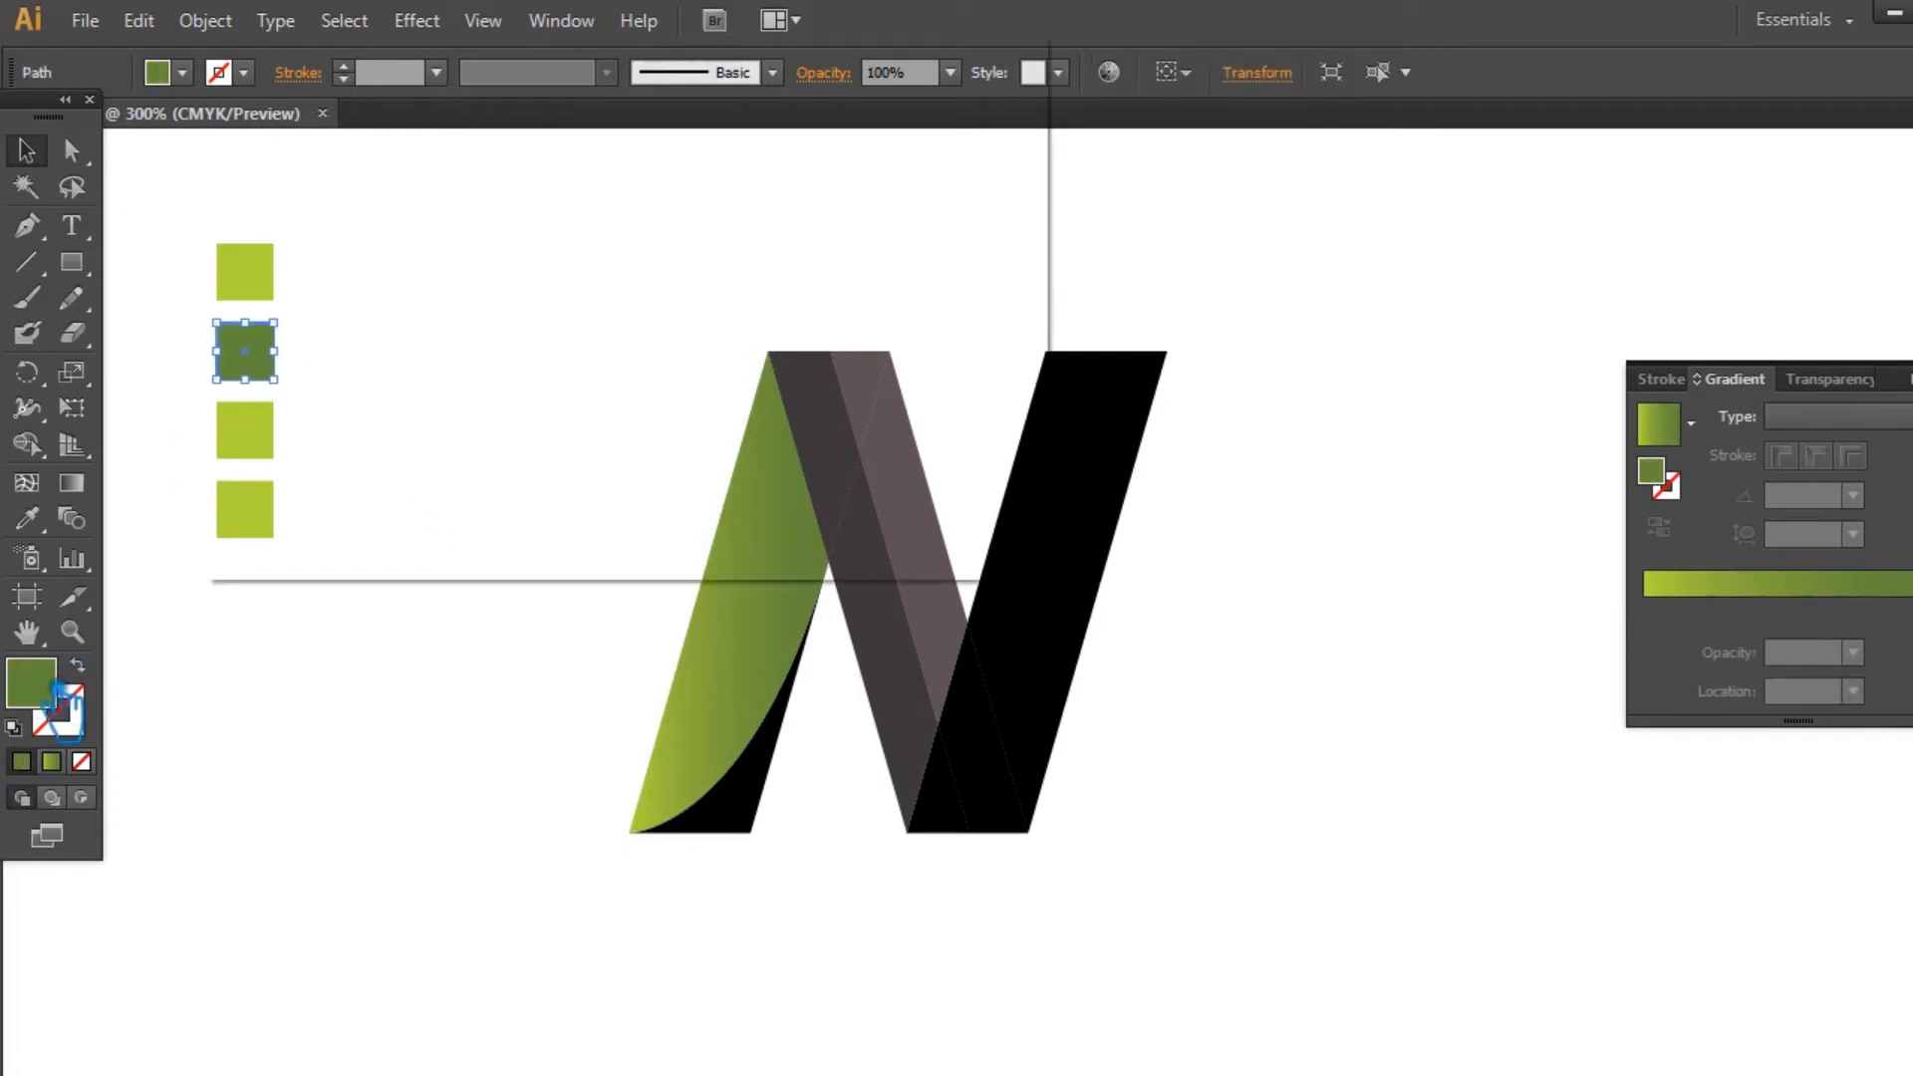
double_click(55, 692)
drag(555, 372, 544, 399)
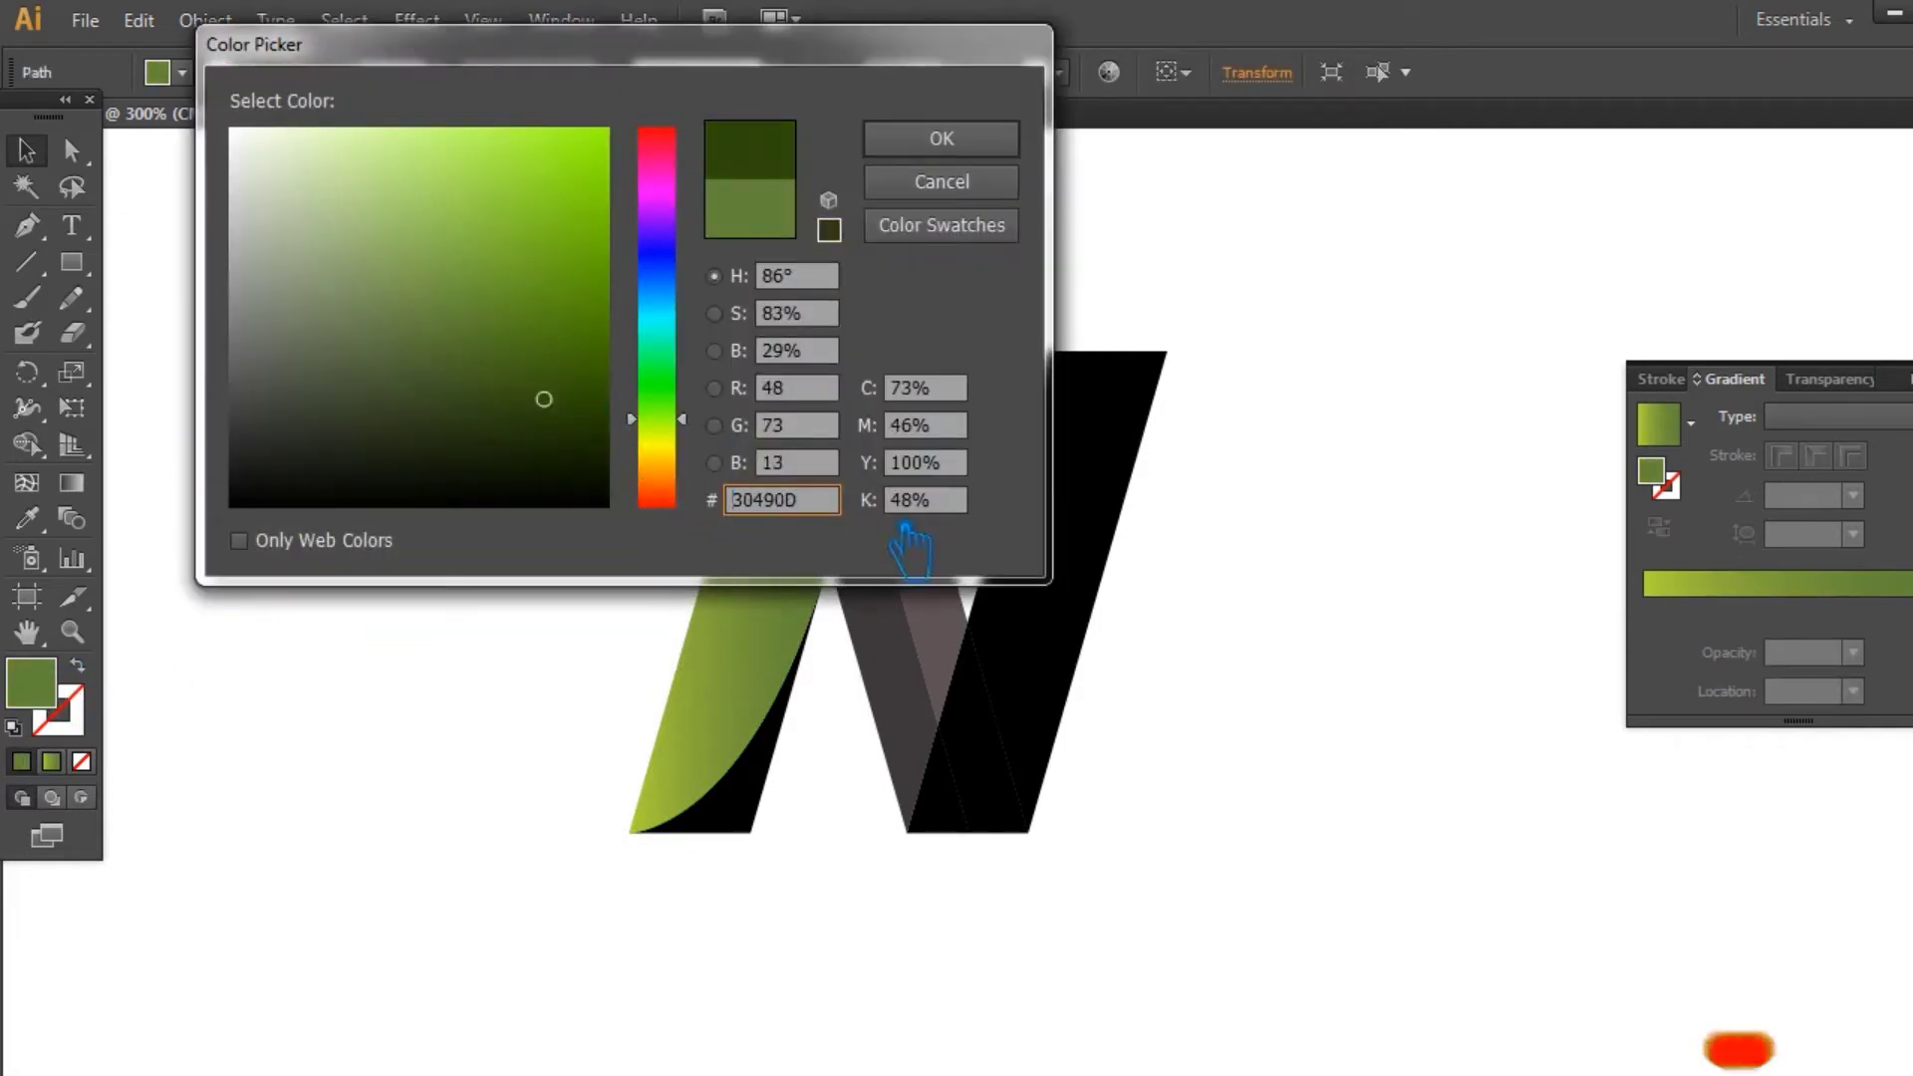
click(981, 144)
click(763, 538)
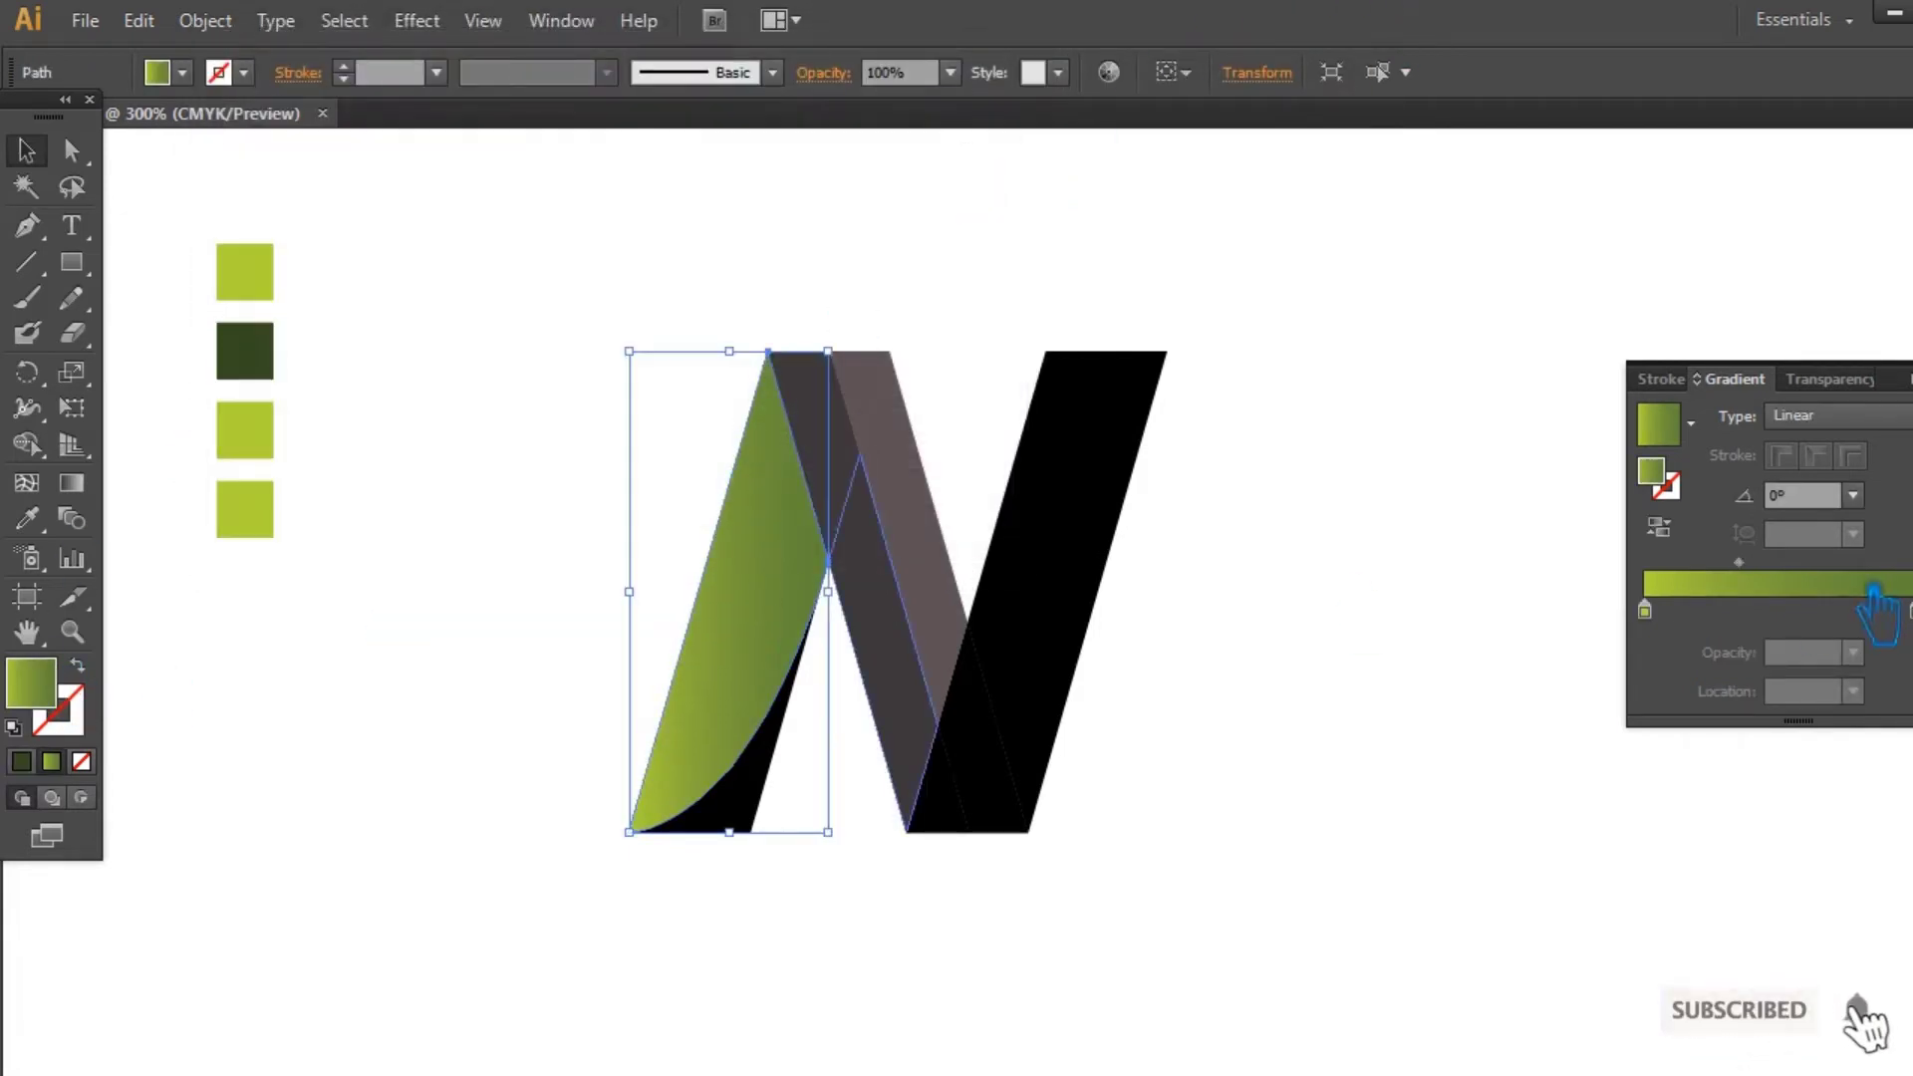
click(1807, 592)
double_click(1652, 470)
text(30490D)
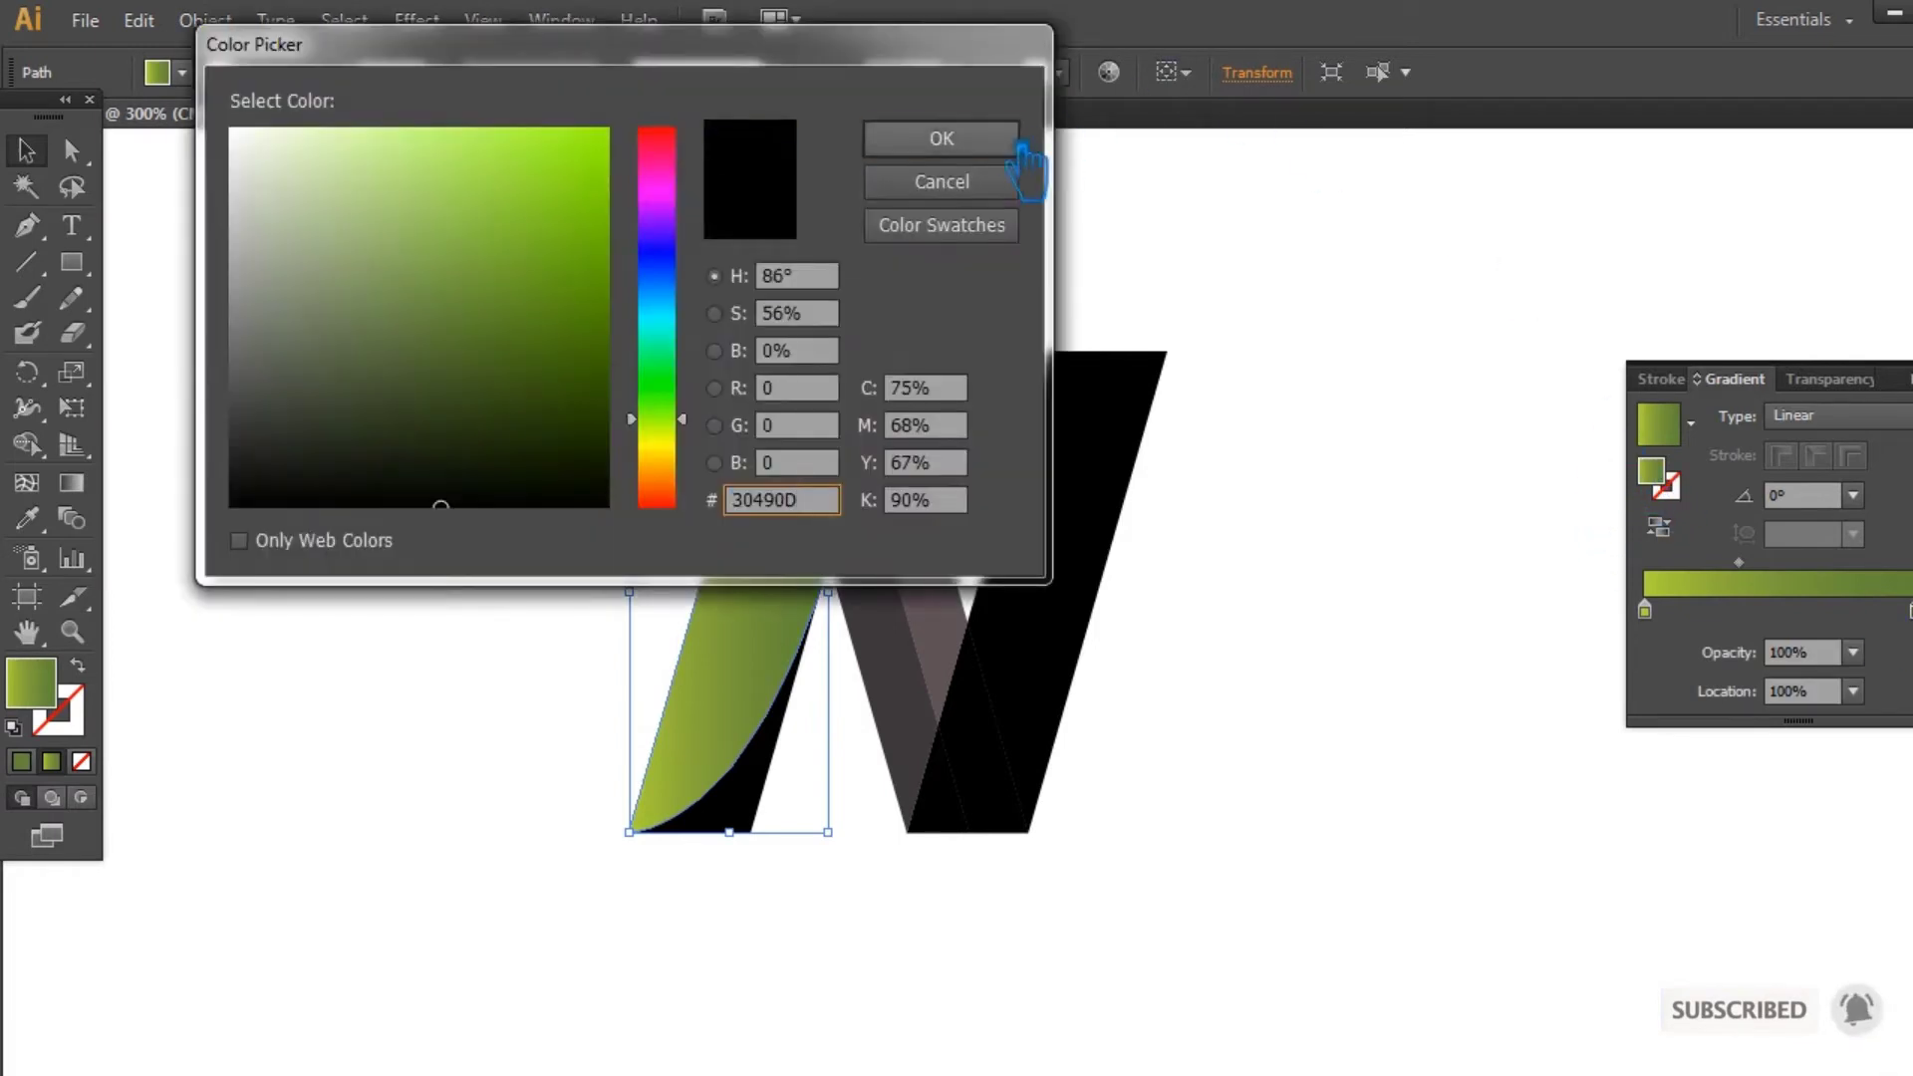
click(981, 144)
Step: Angle the stroke's gradient at 74.1° with yellow-green at the bottom, adjusting the midpoint
click(72, 485)
drag(631, 833, 821, 371)
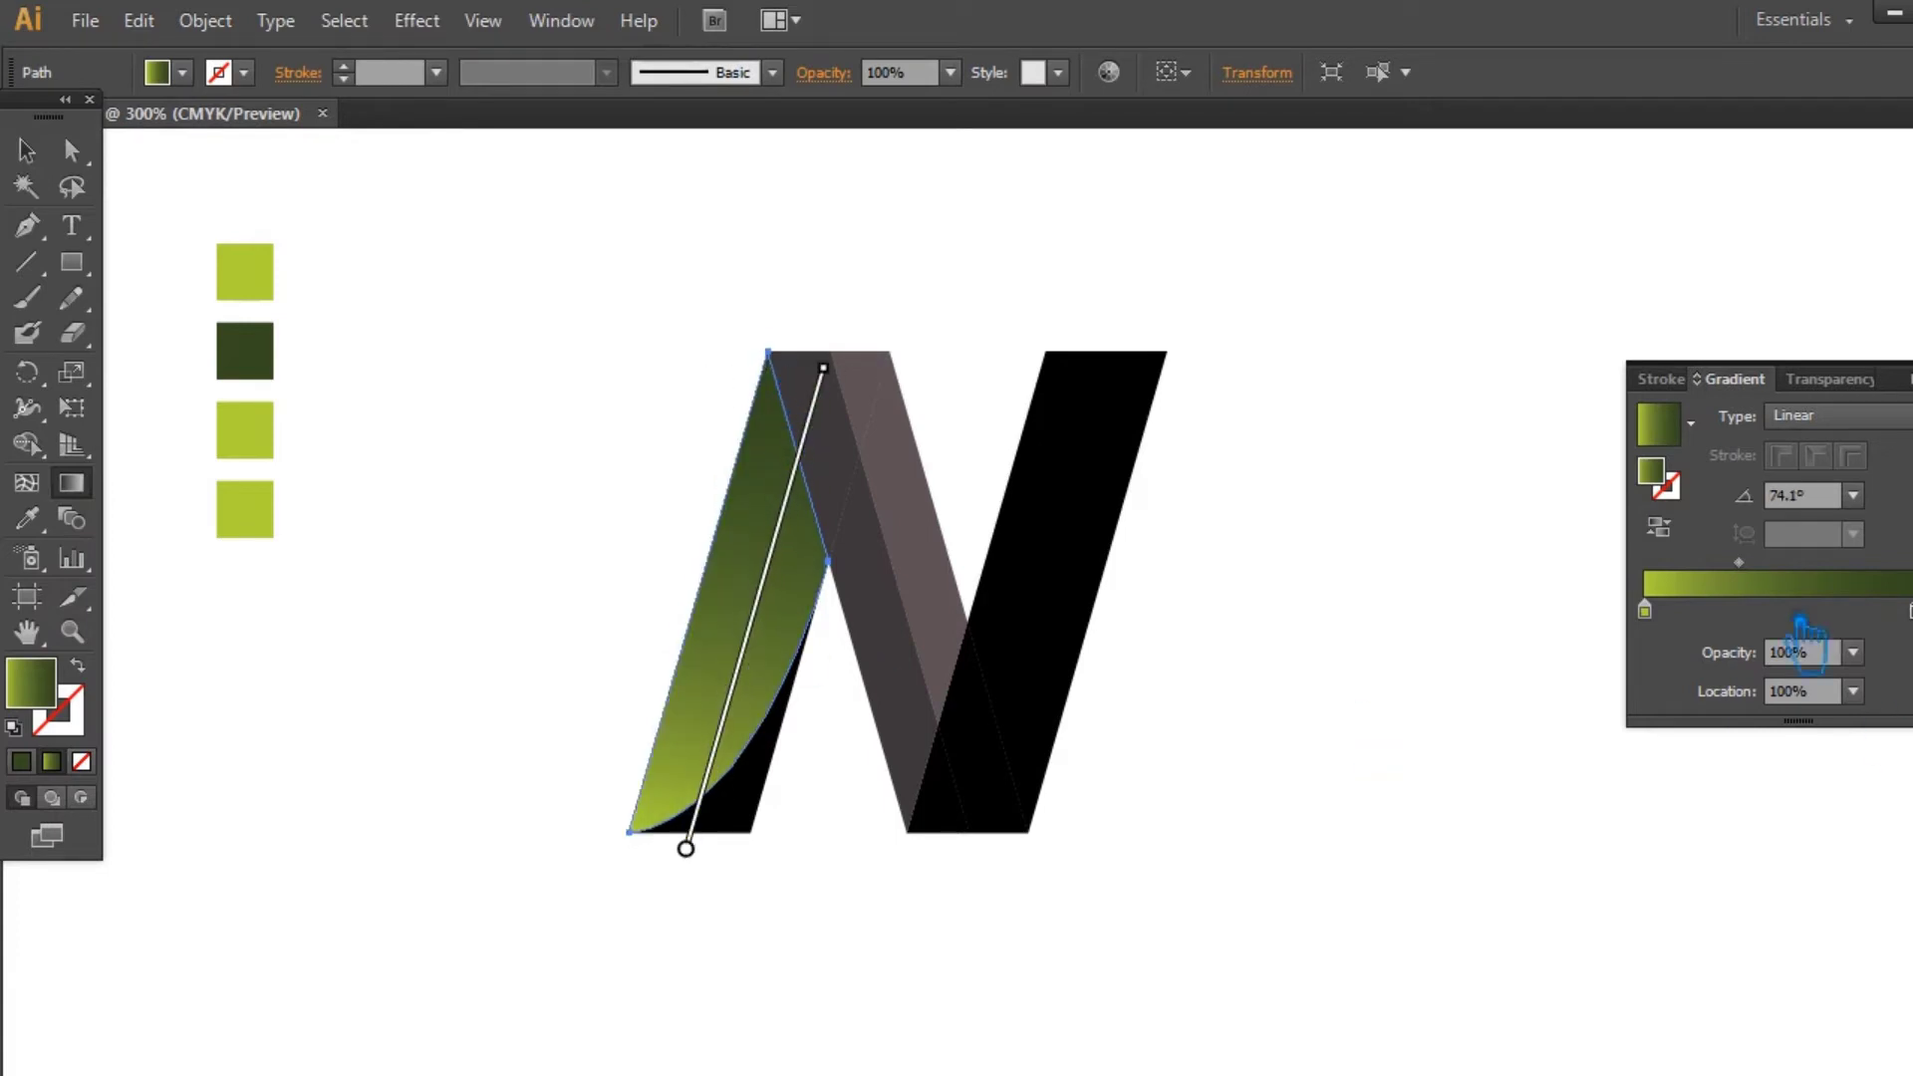
drag(726, 684, 751, 591)
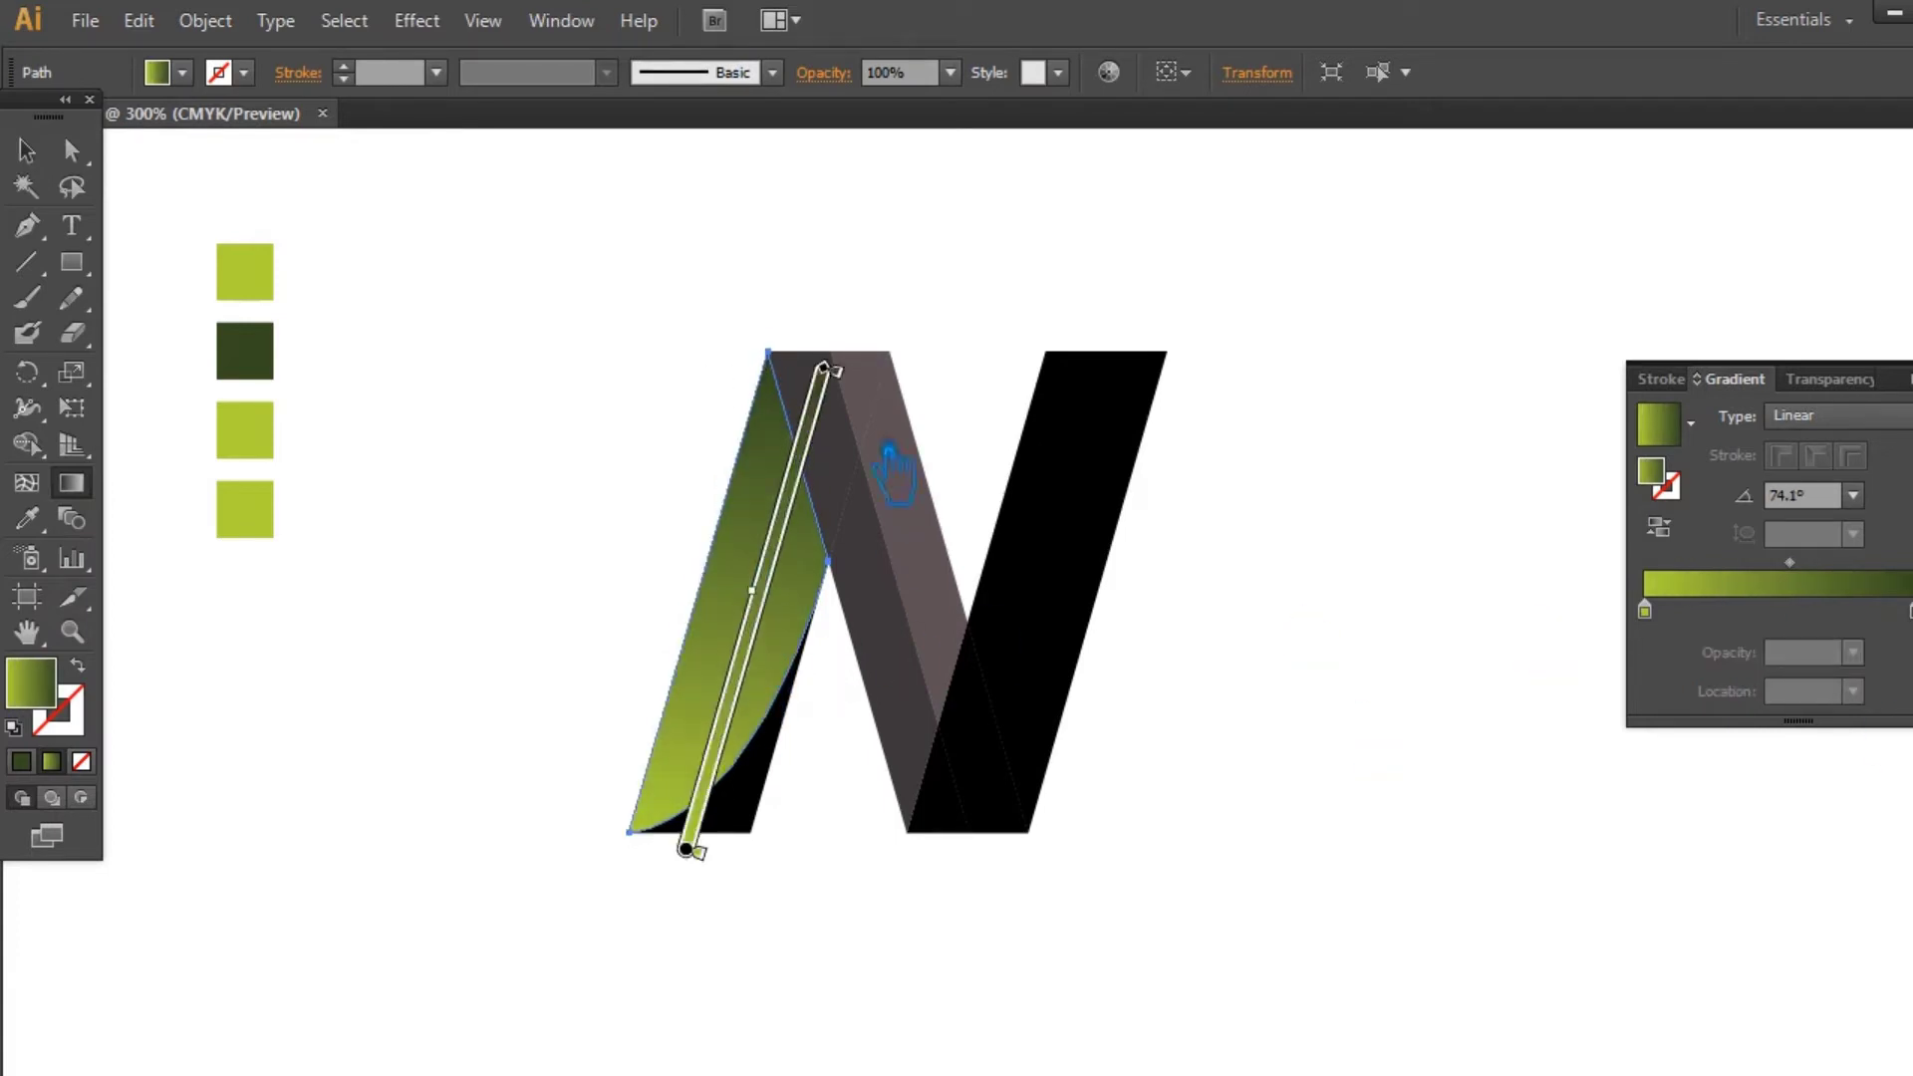
drag(805, 481, 803, 488)
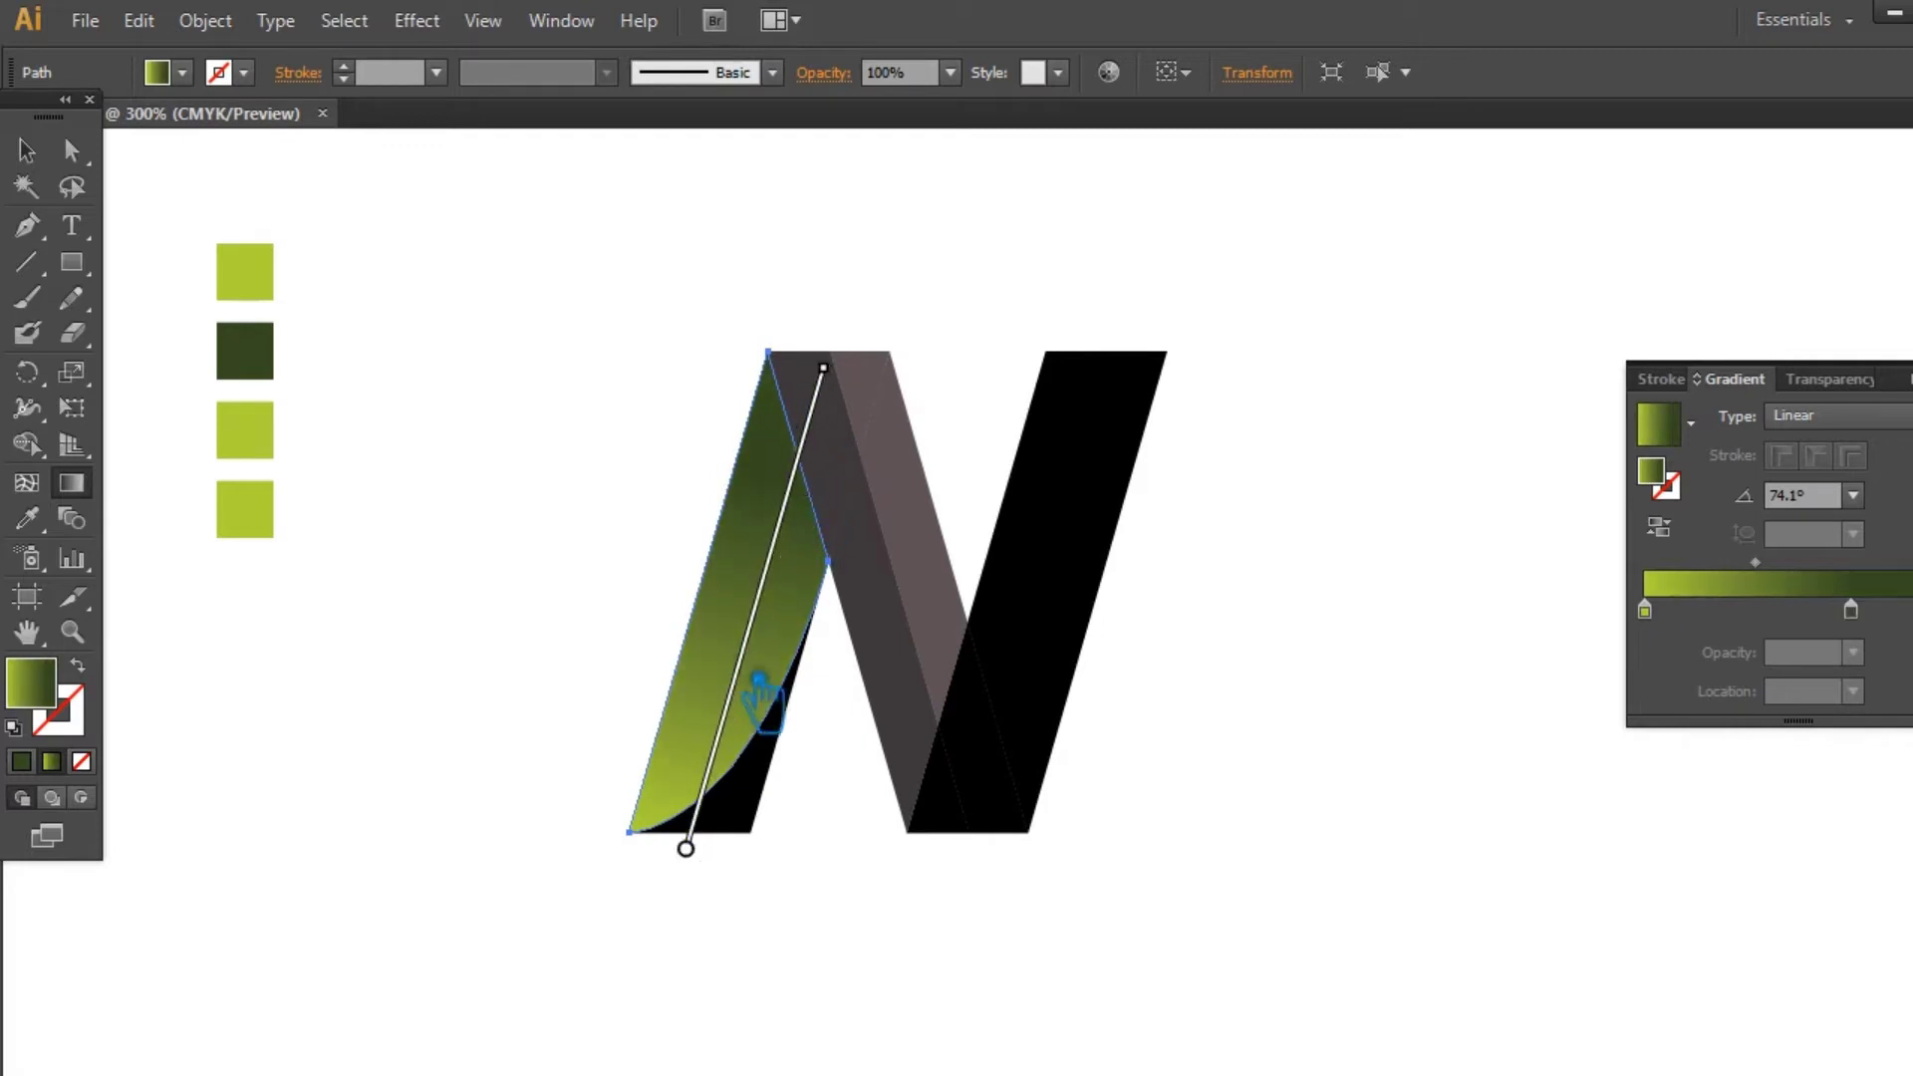
mouse_move(766, 602)
mouse_down()
mouse_move(848, 591)
mouse_move(770, 637)
mouse_move(800, 665)
mouse_up()
click(30, 150)
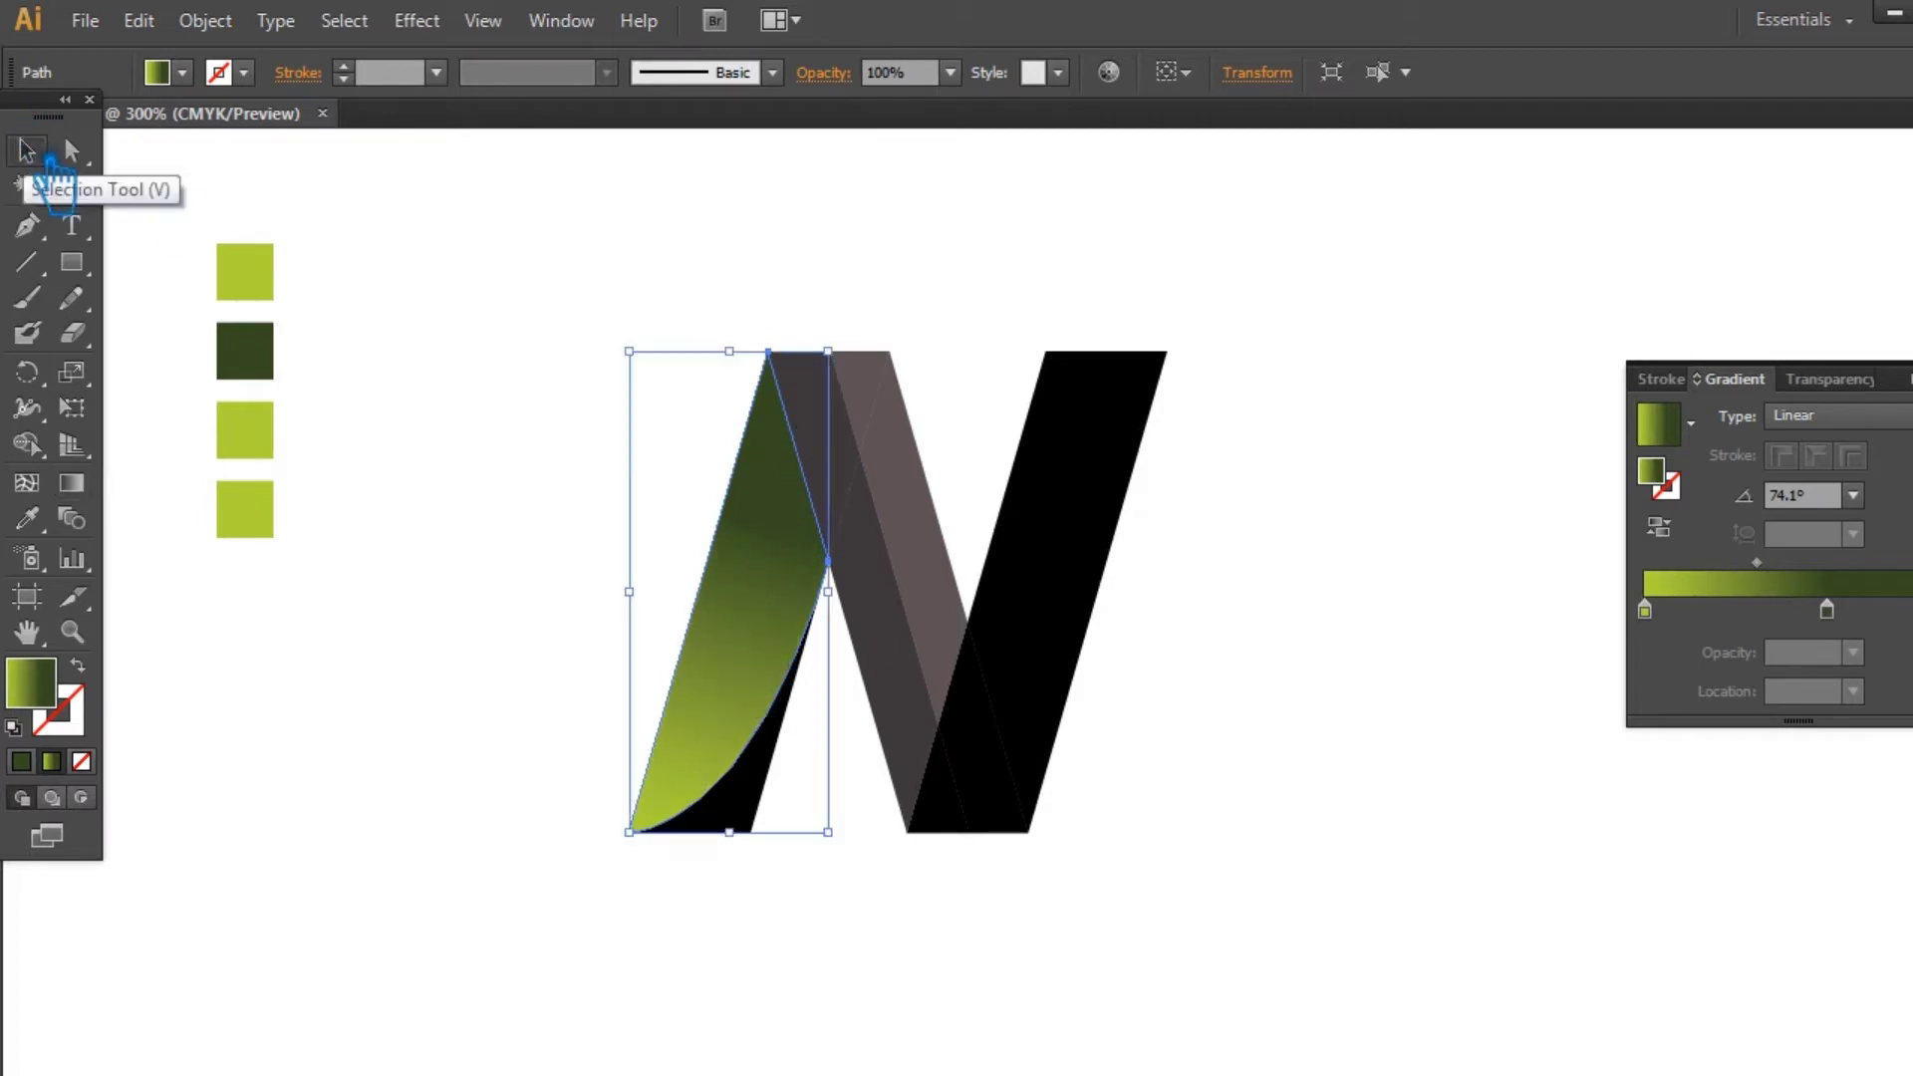
Step: Re-angle the right leaf's gradient so it is bright at the tip and dark at the base
click(555, 306)
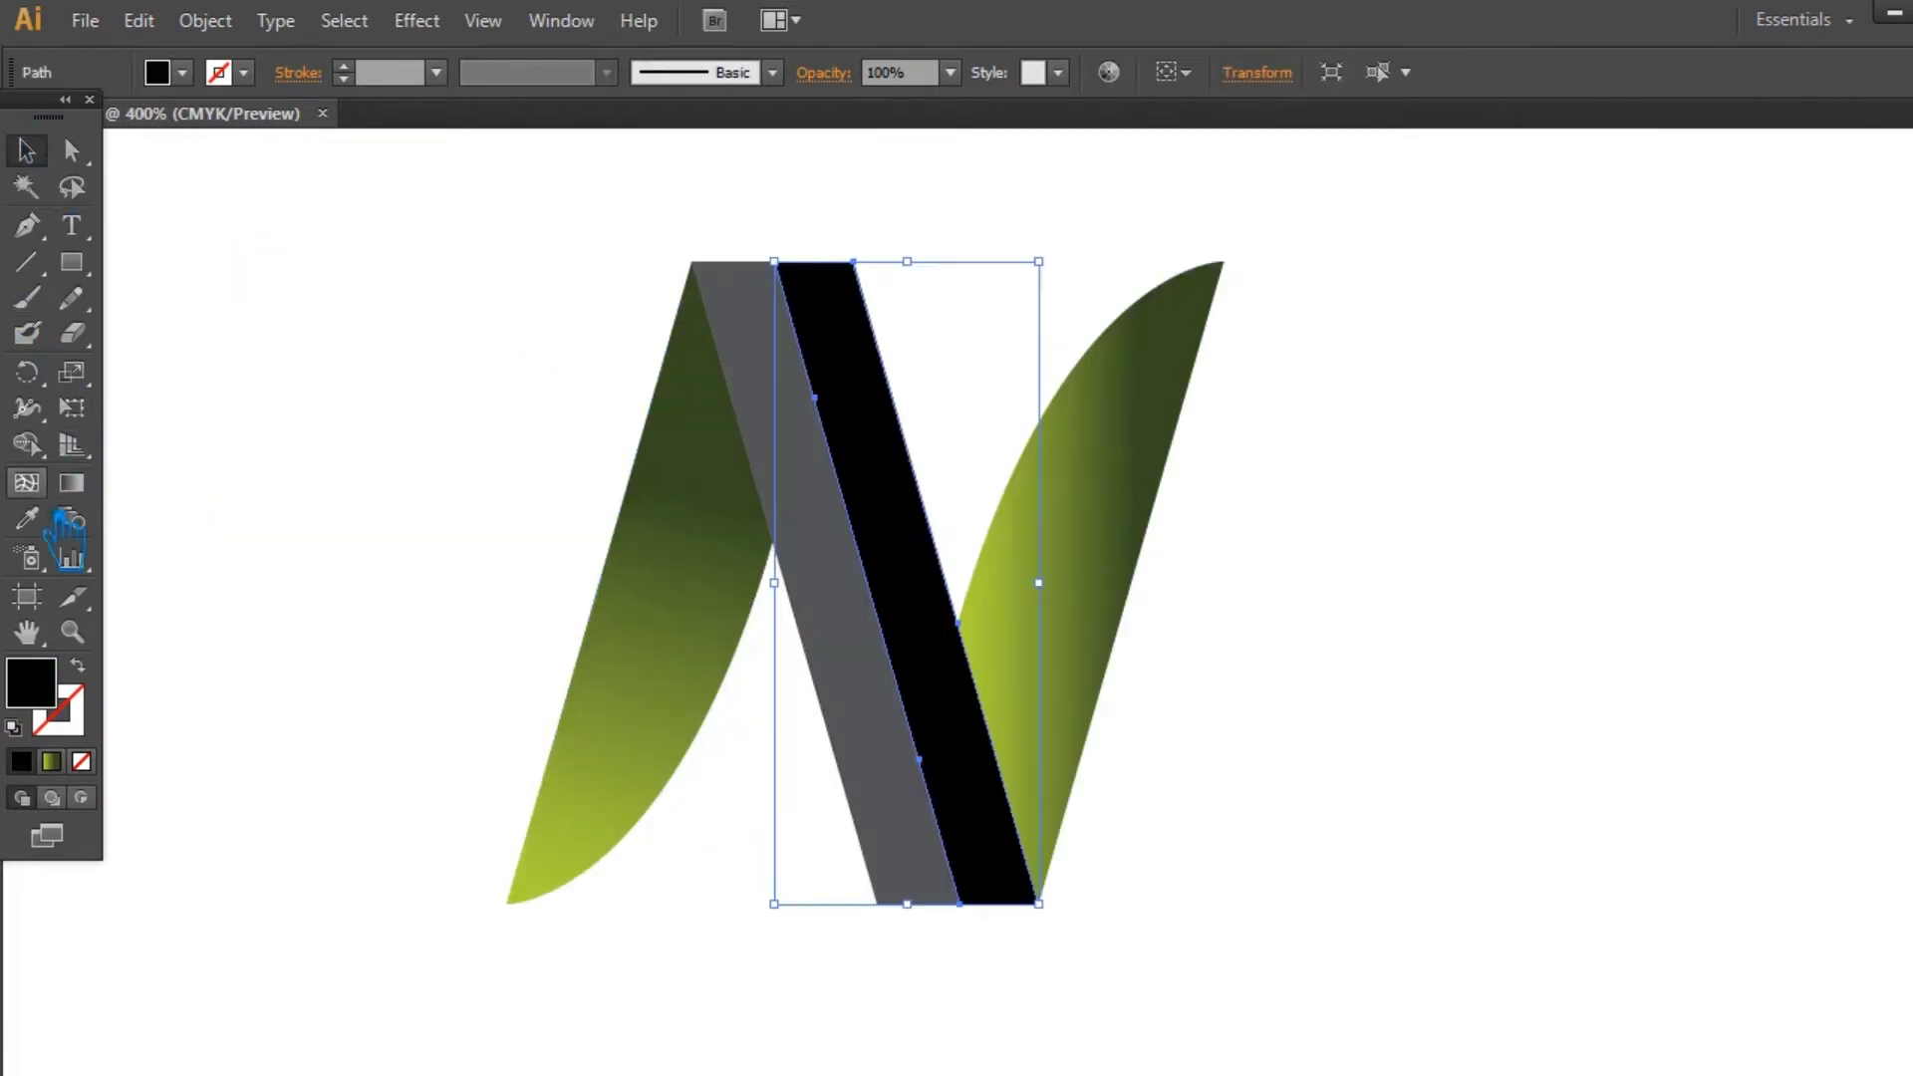
click(27, 518)
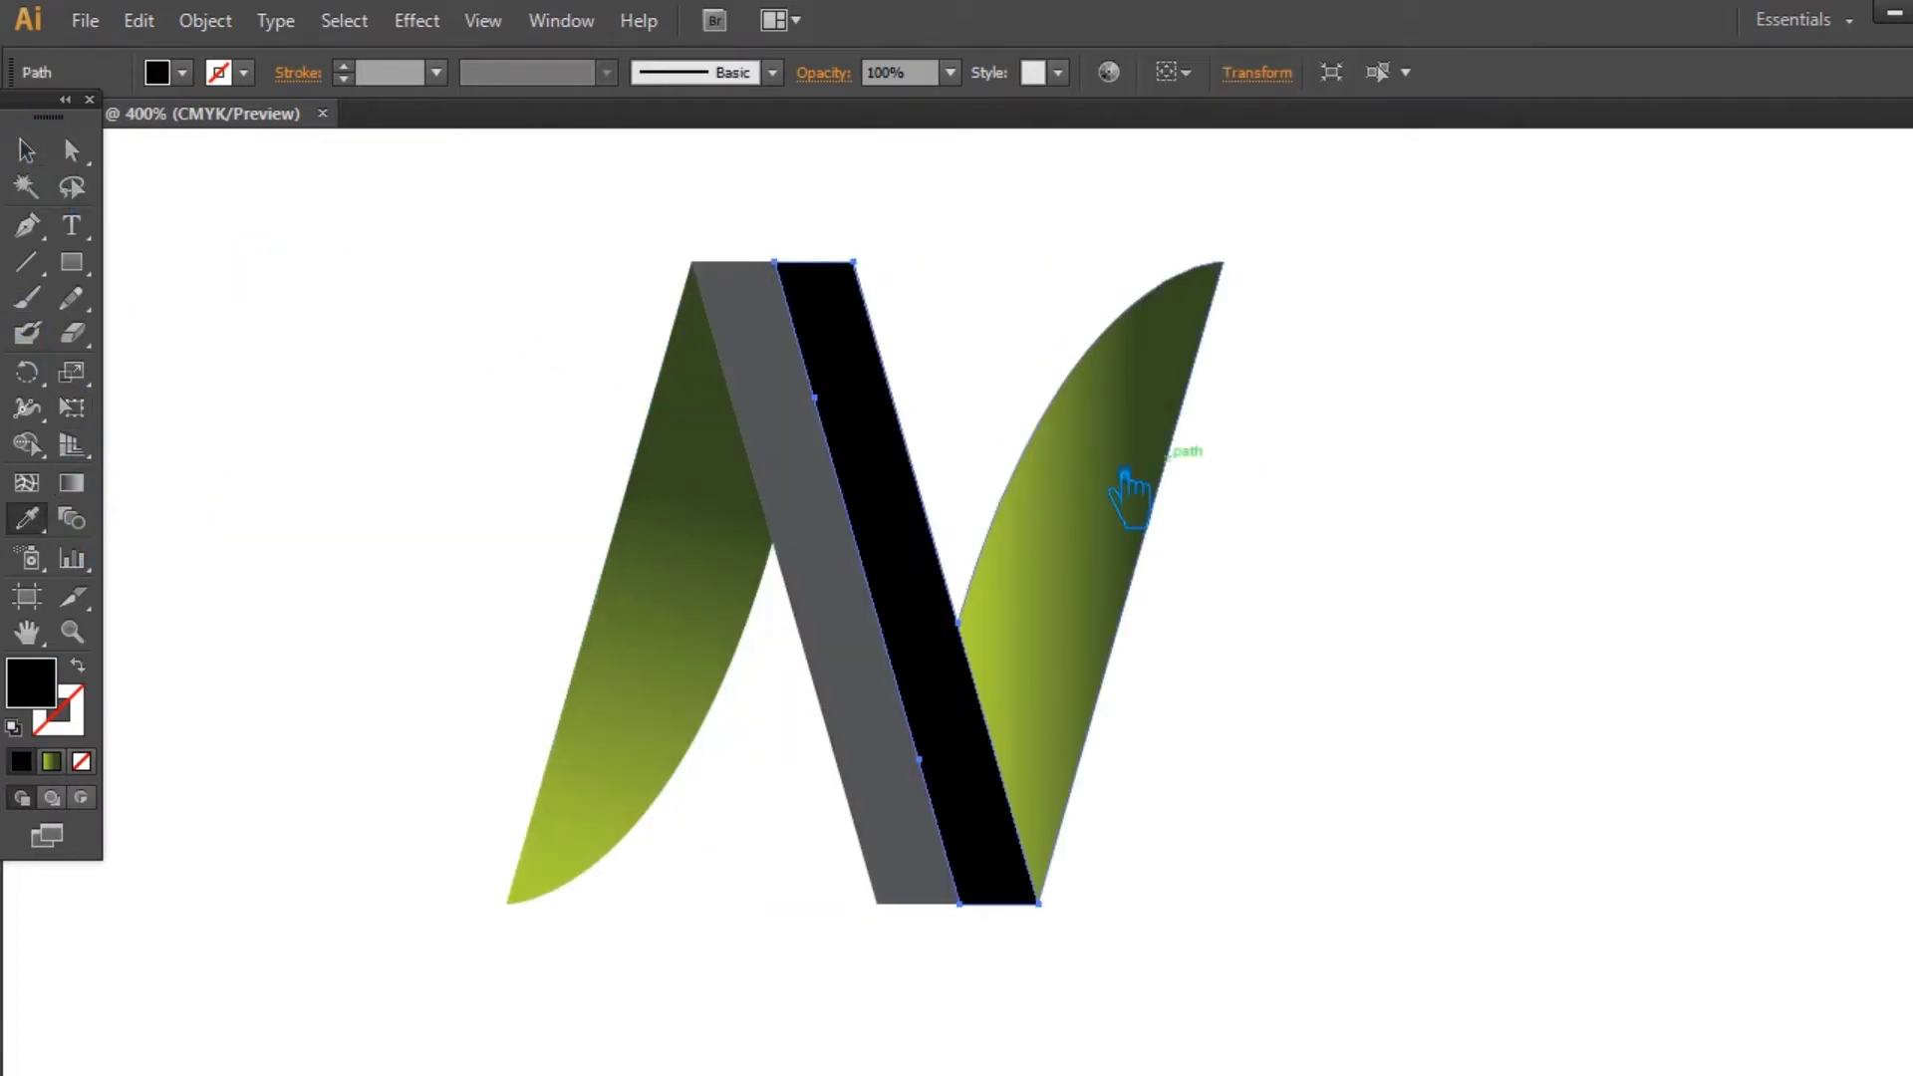
click(26, 147)
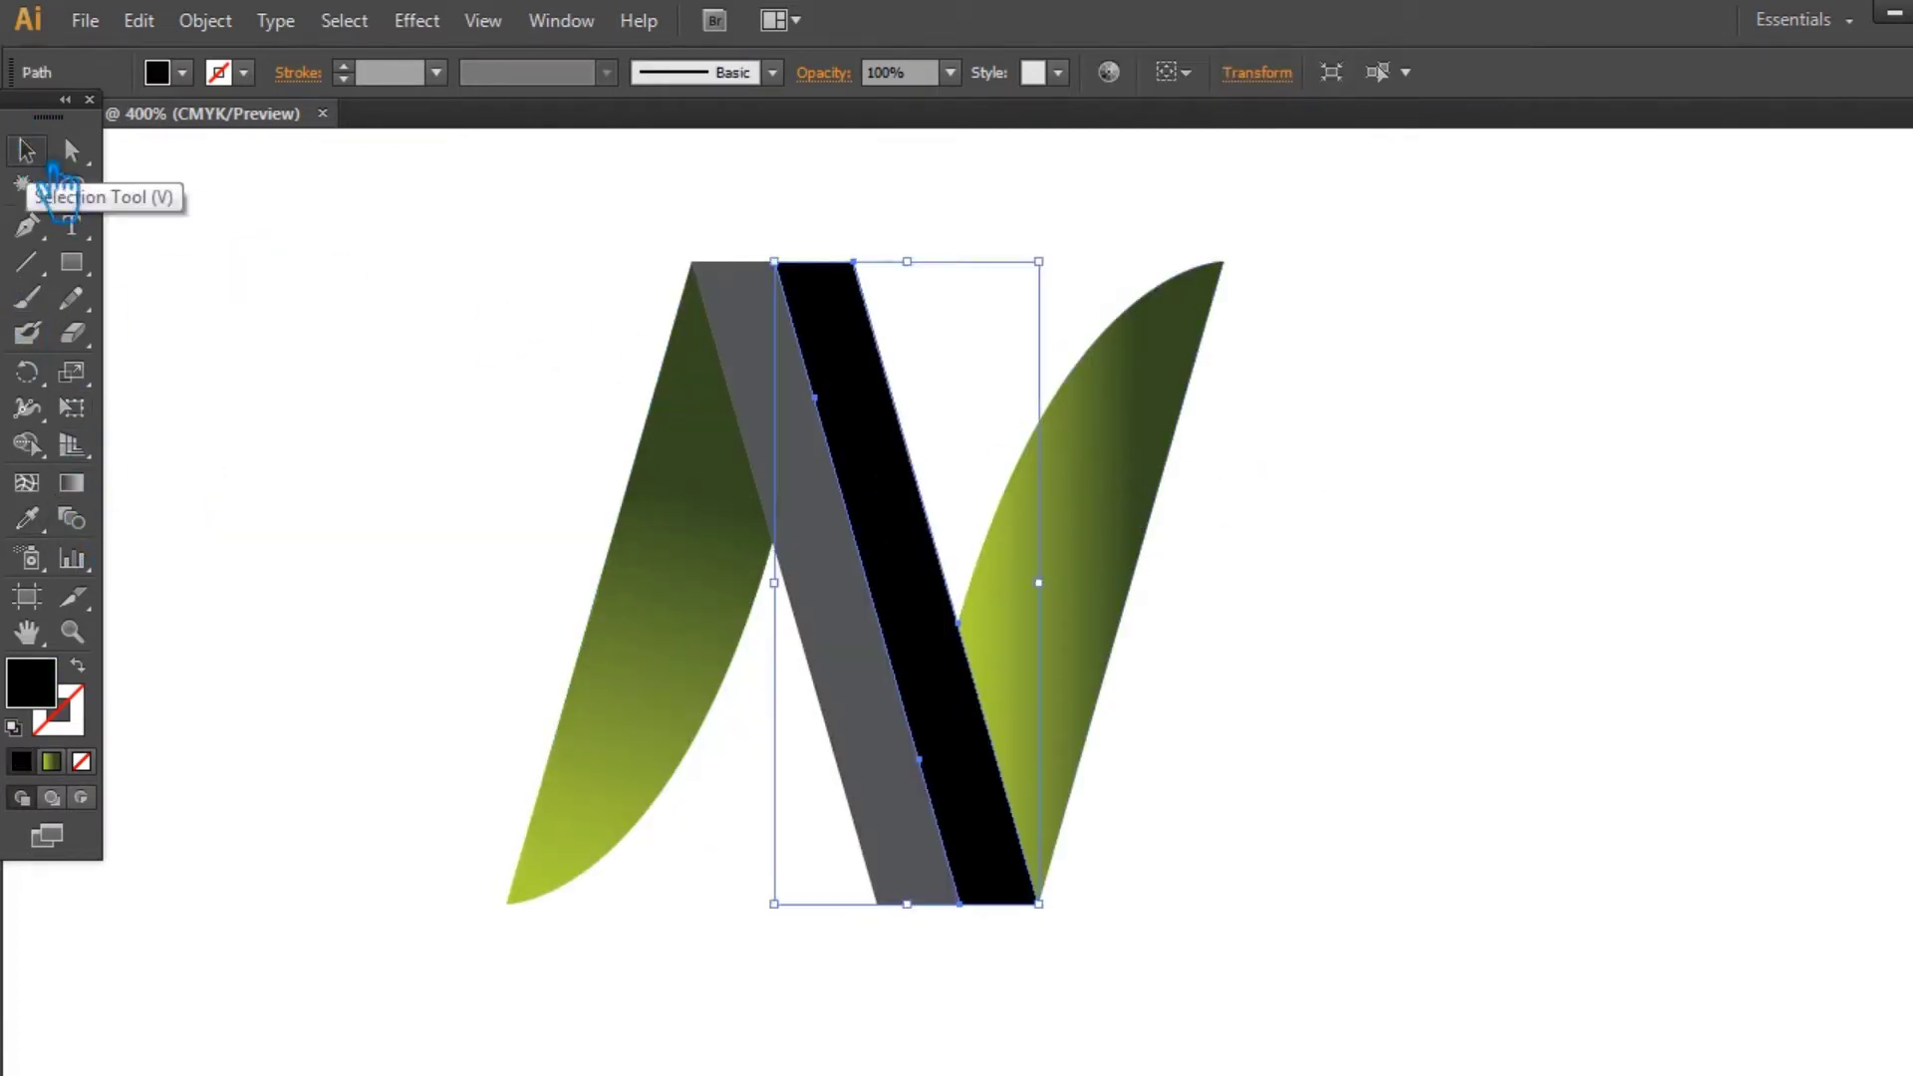
click(1196, 454)
click(80, 480)
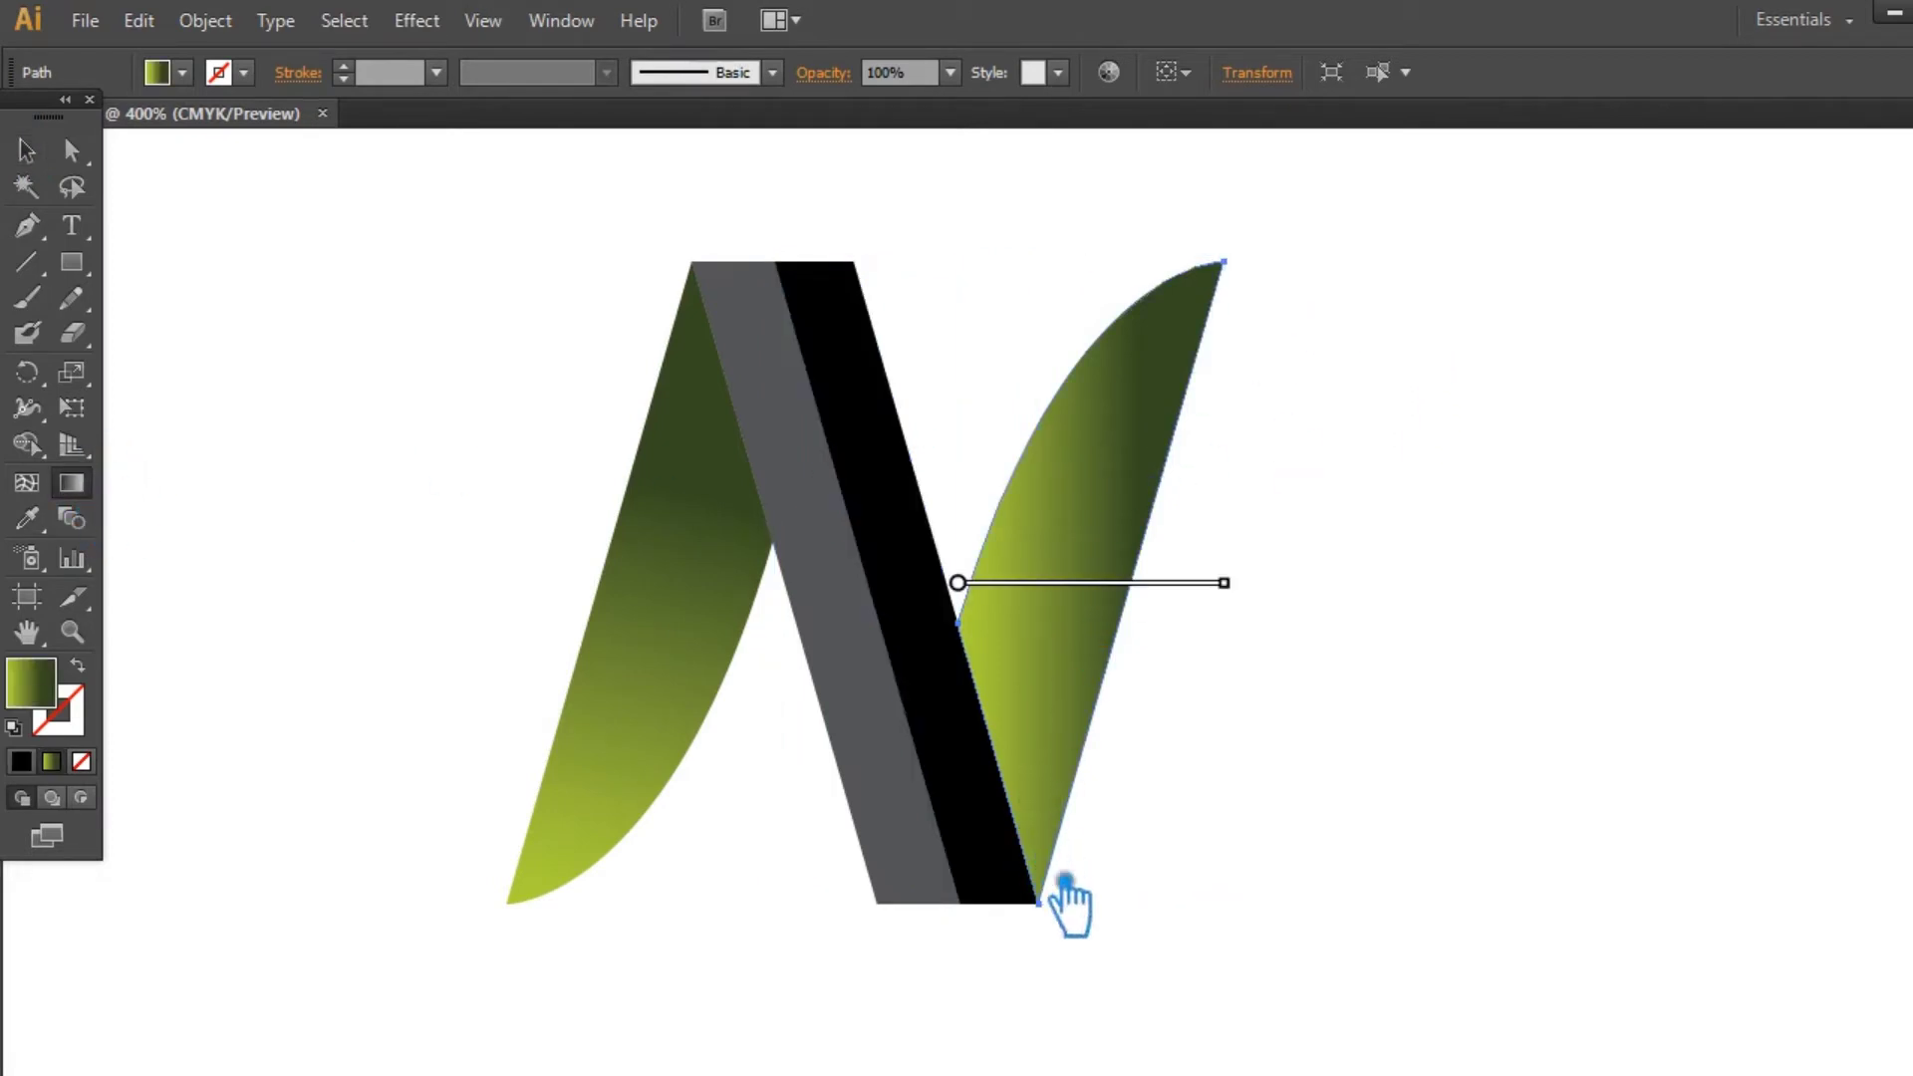
drag(1040, 902, 1224, 264)
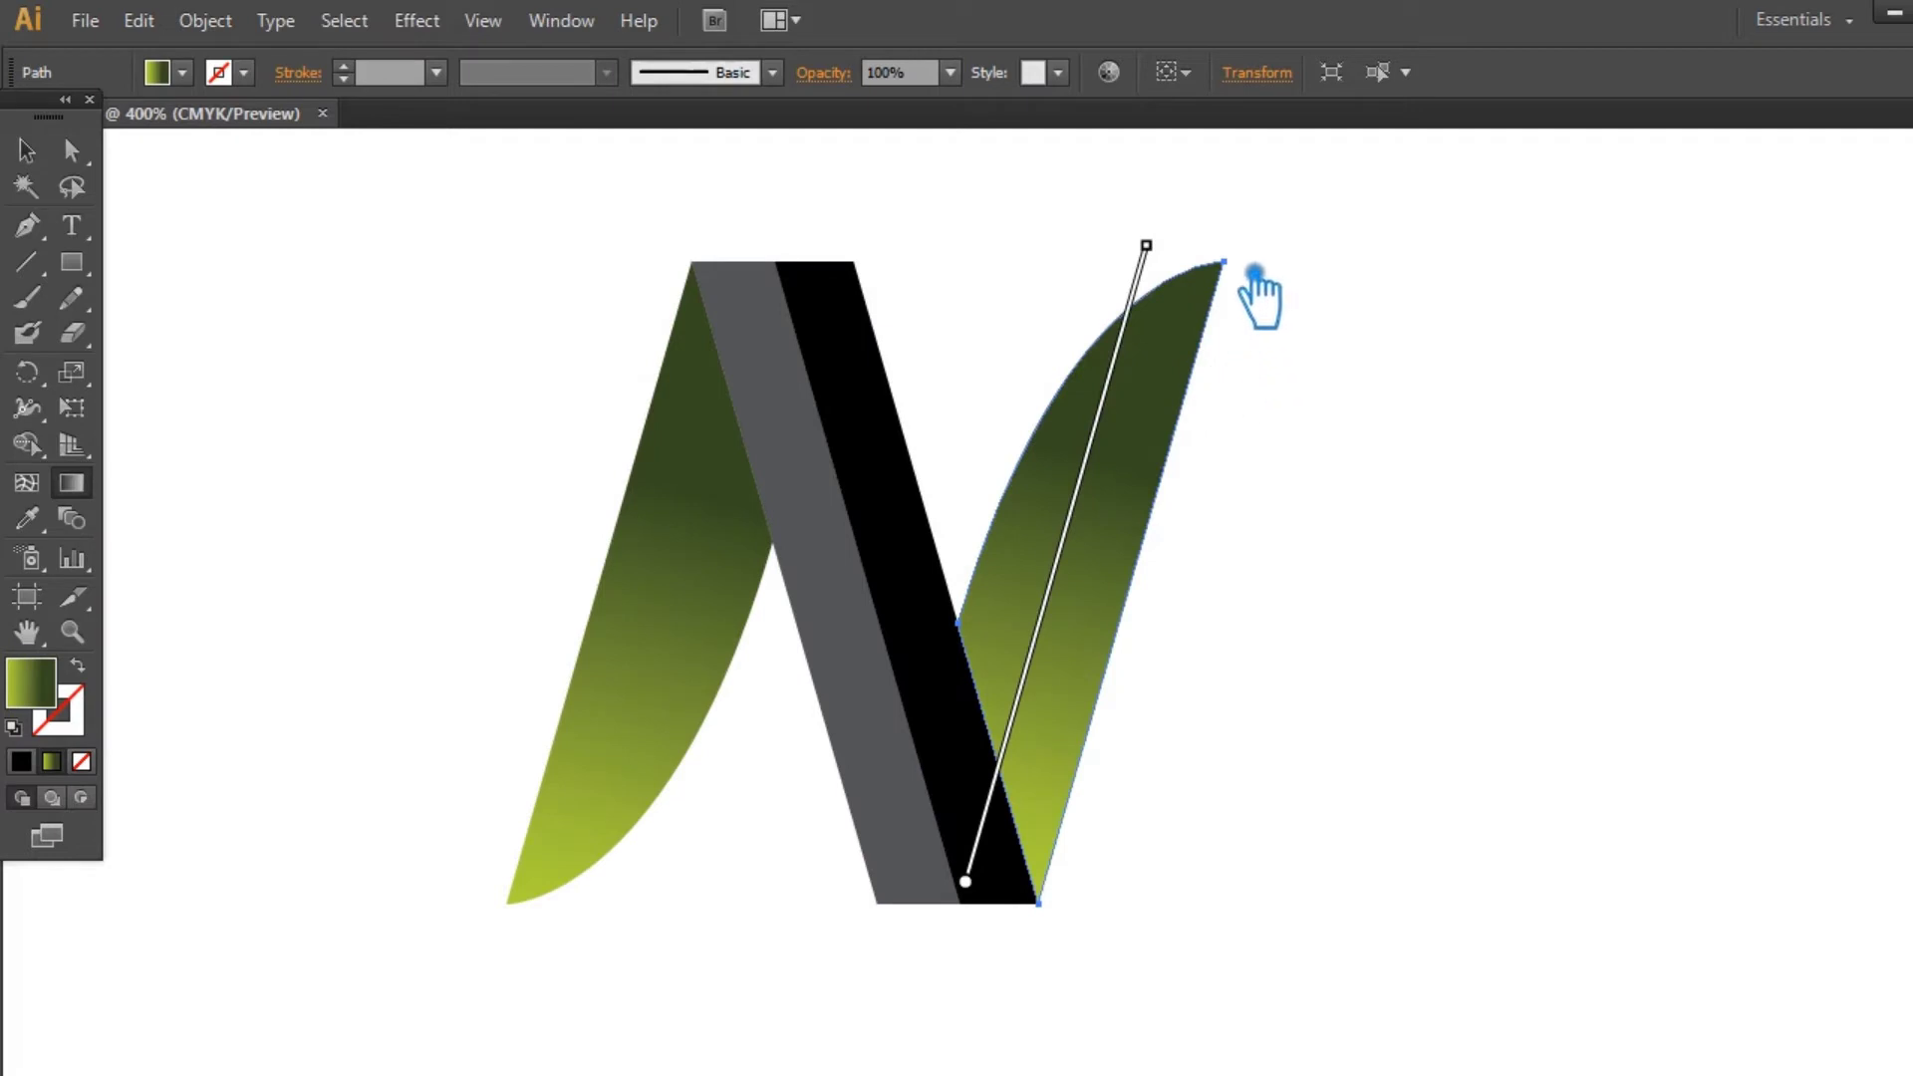
drag(1228, 262, 1064, 908)
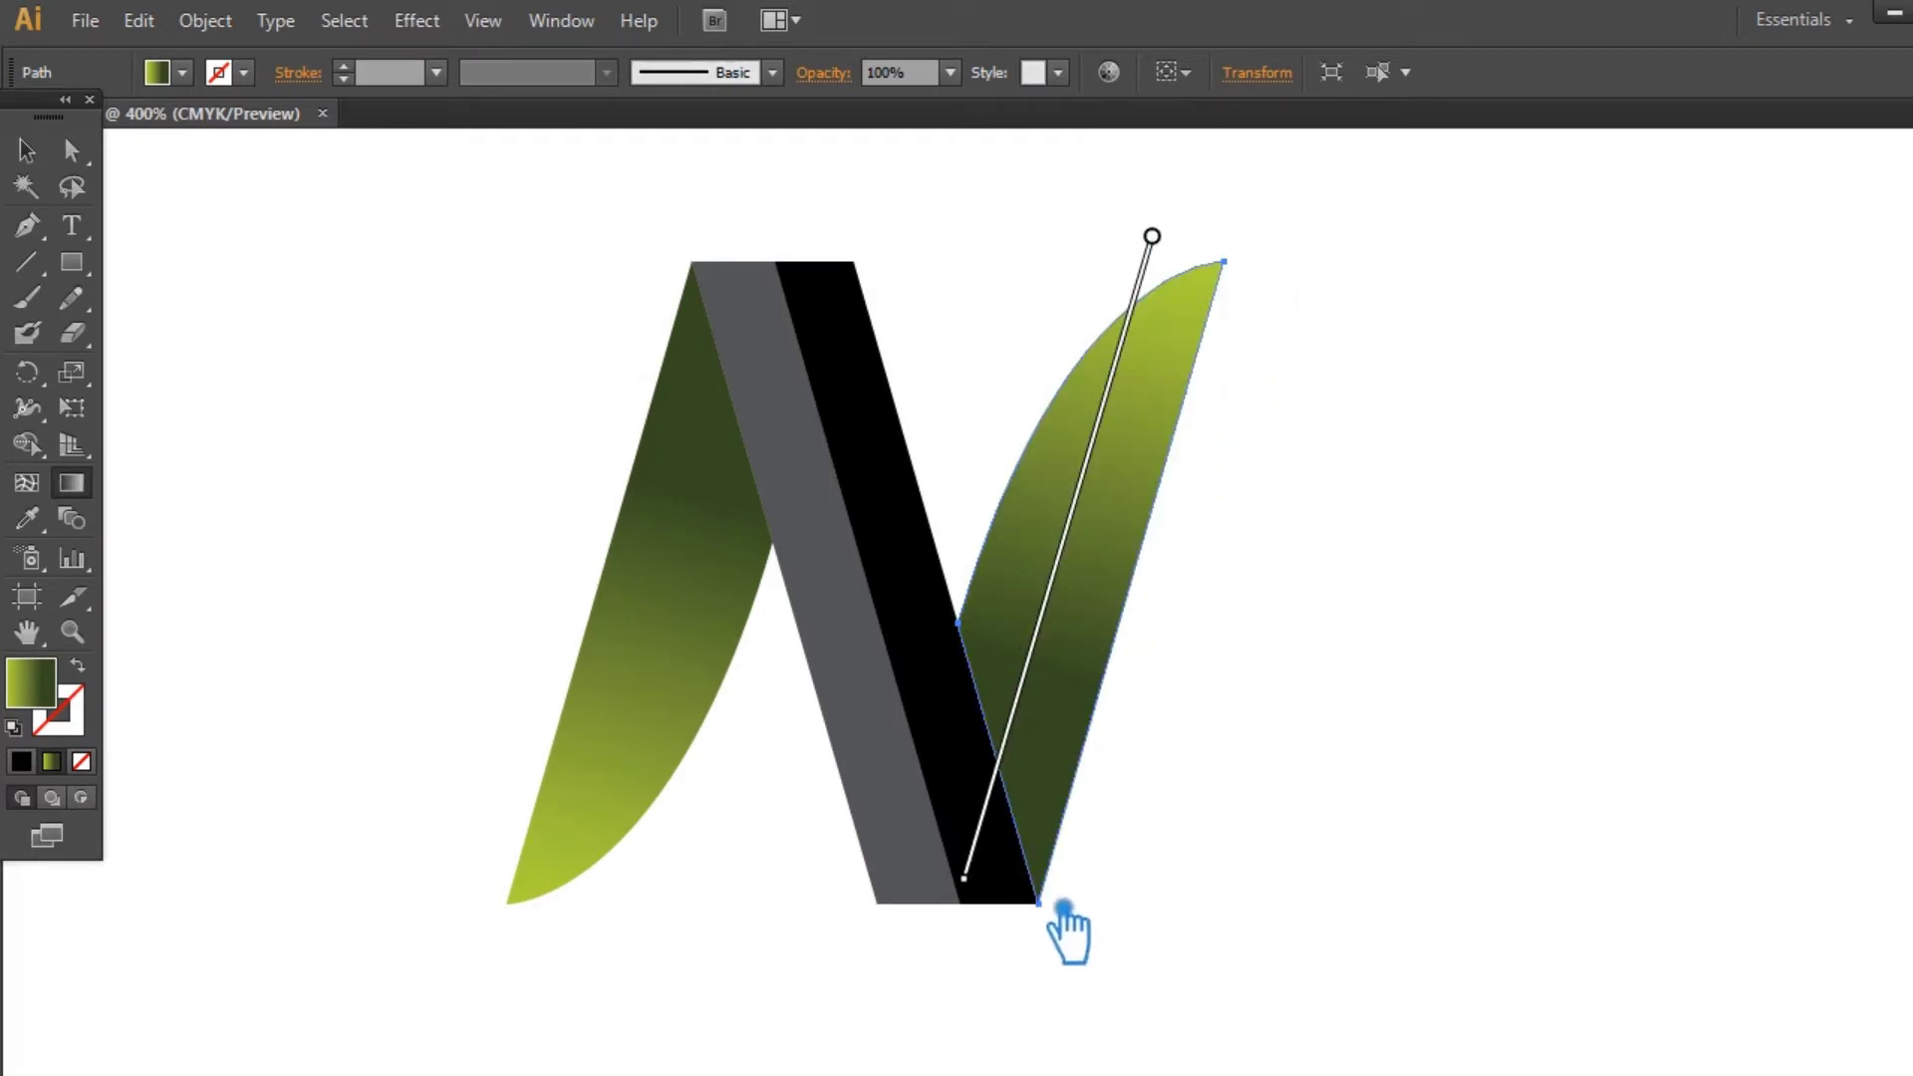
key(v)
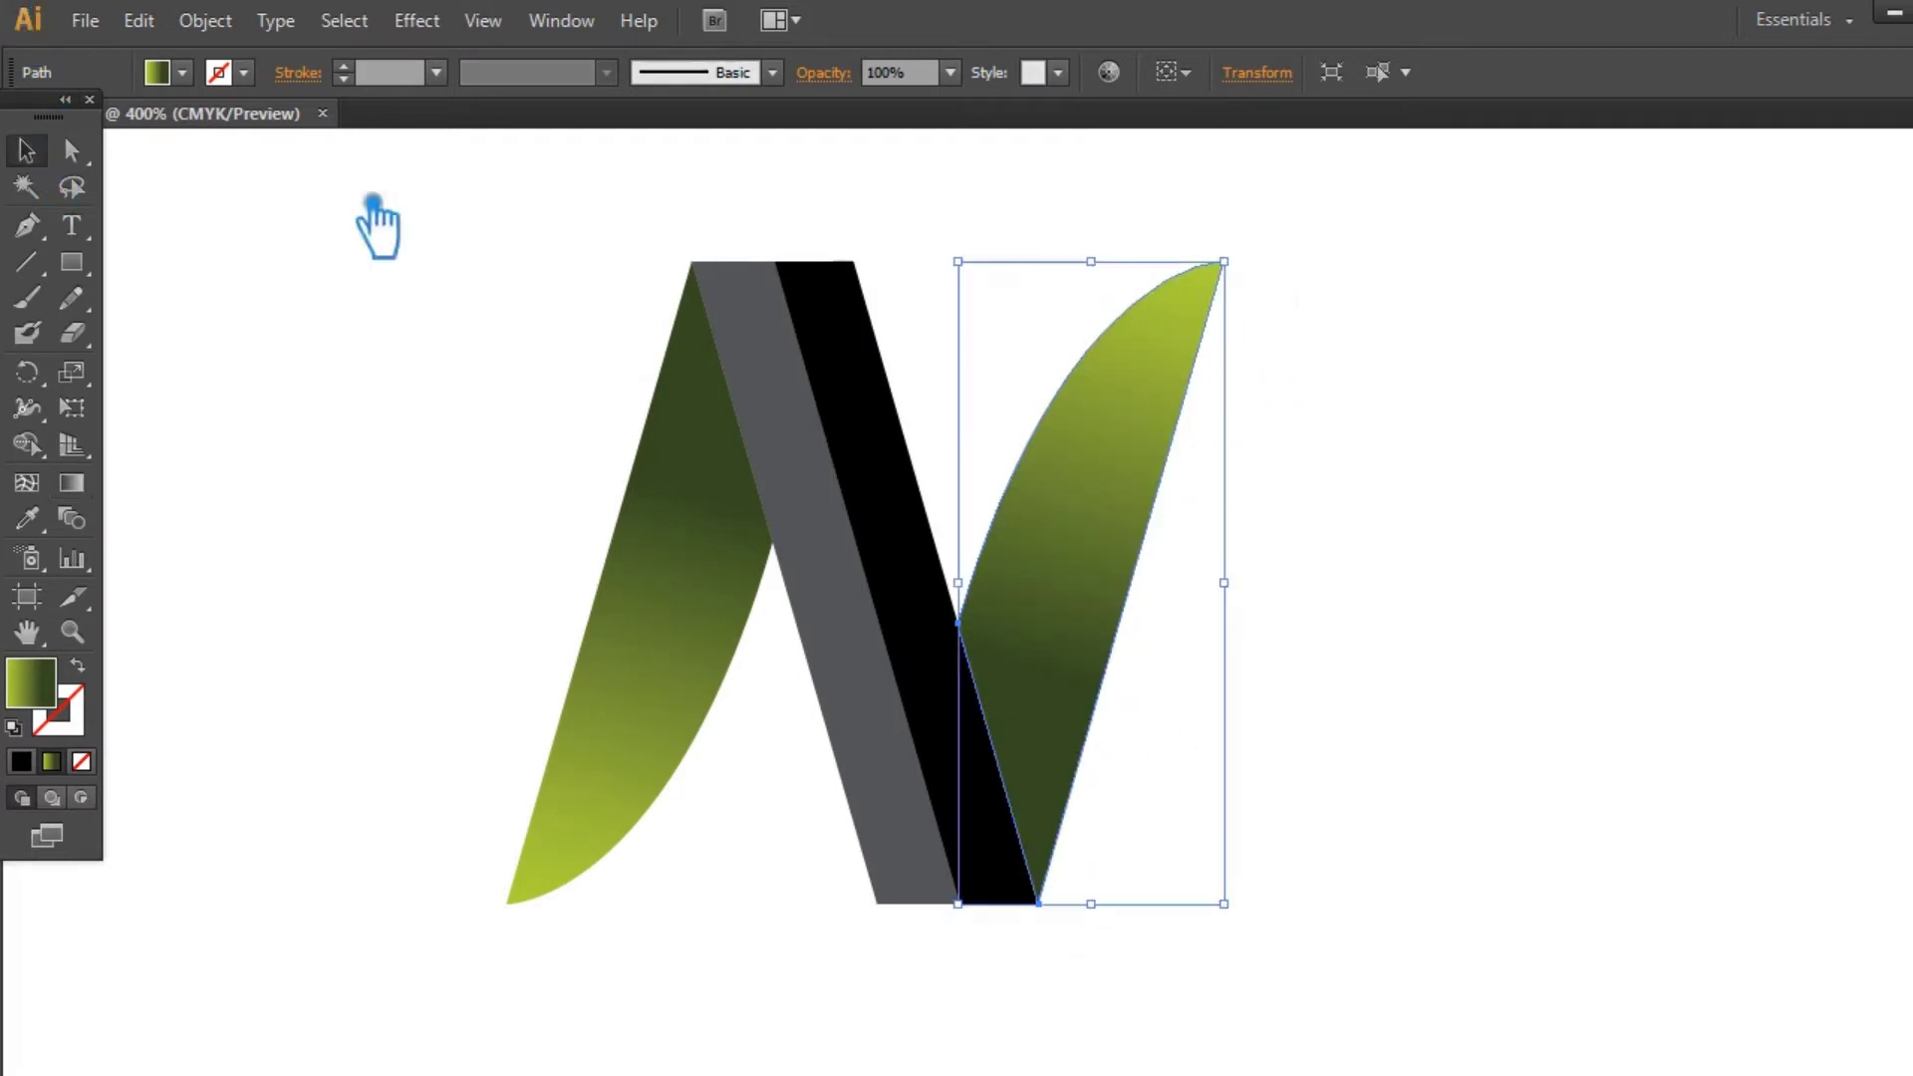
click(376, 222)
Step: Copy the leaf's gradient onto the N's black bar and reverse its direction
click(910, 482)
key(i)
click(1109, 494)
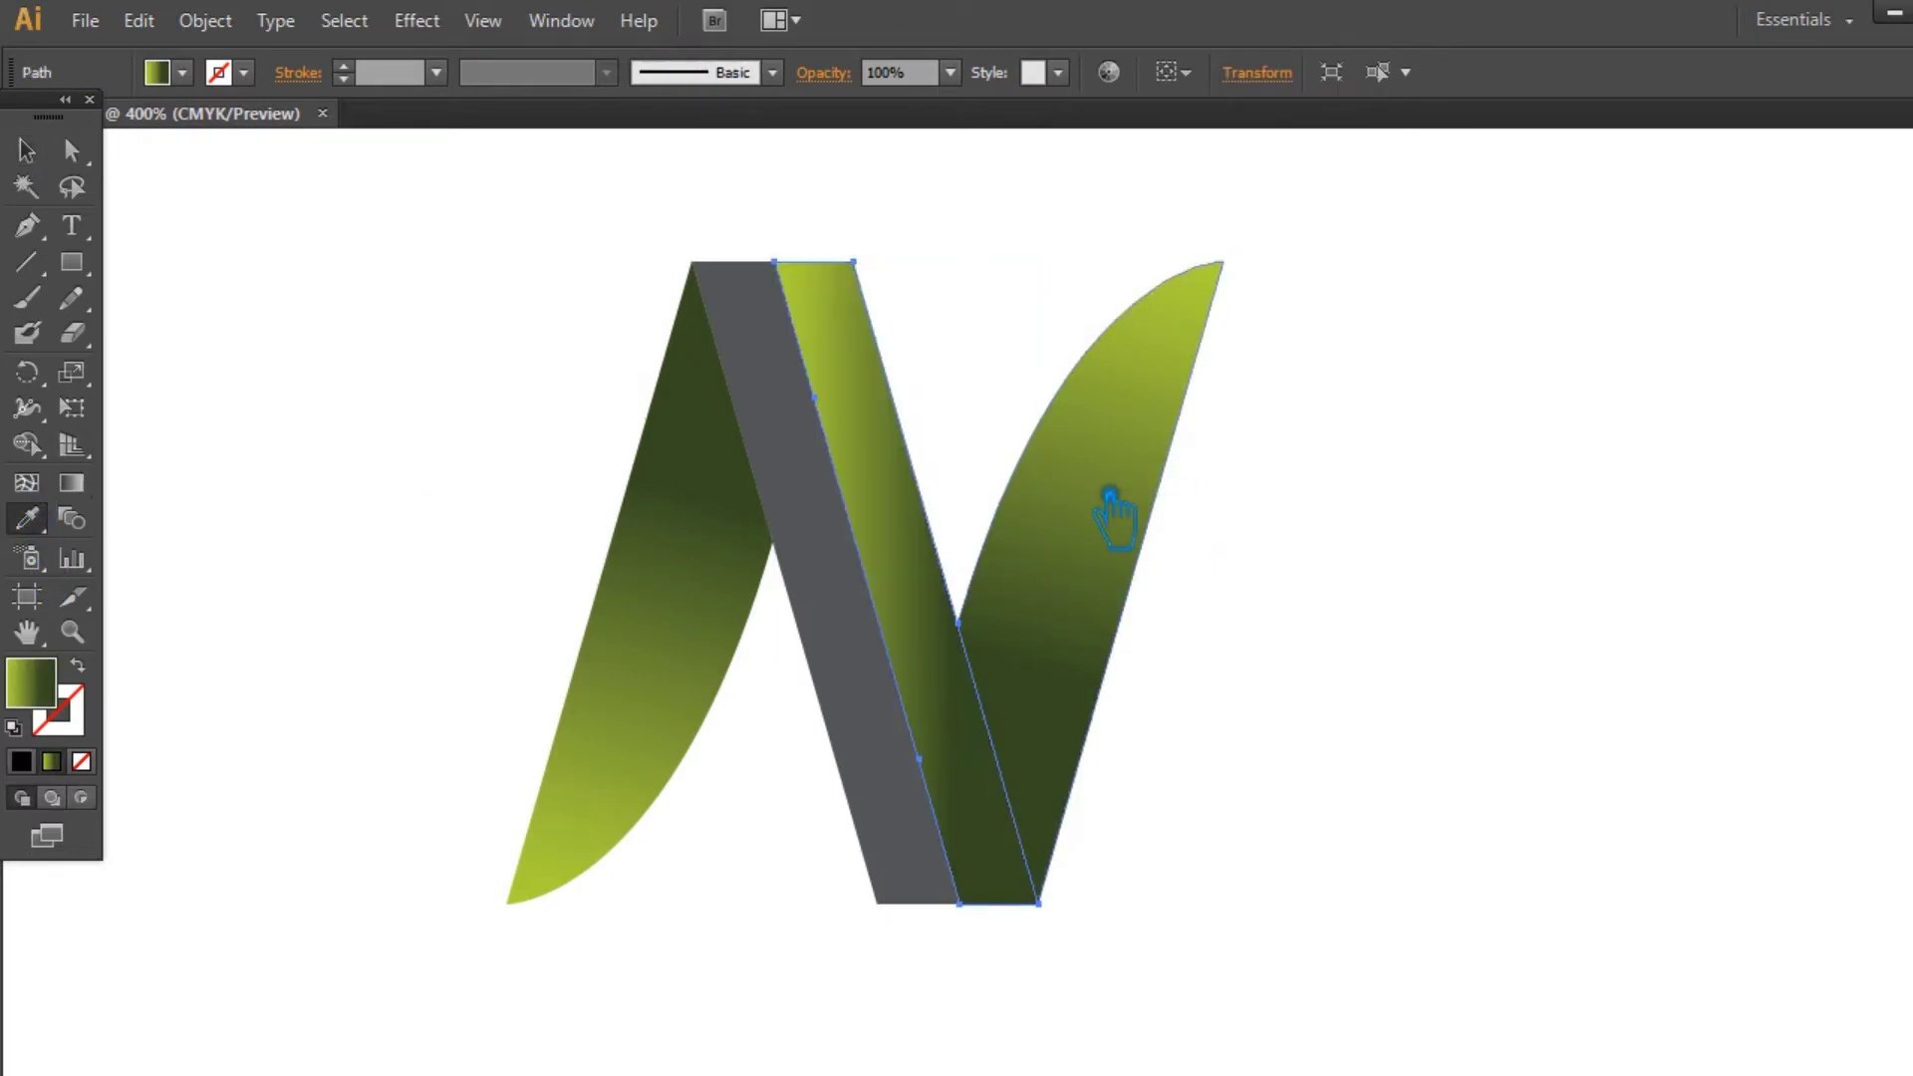
key(ctrl+F9)
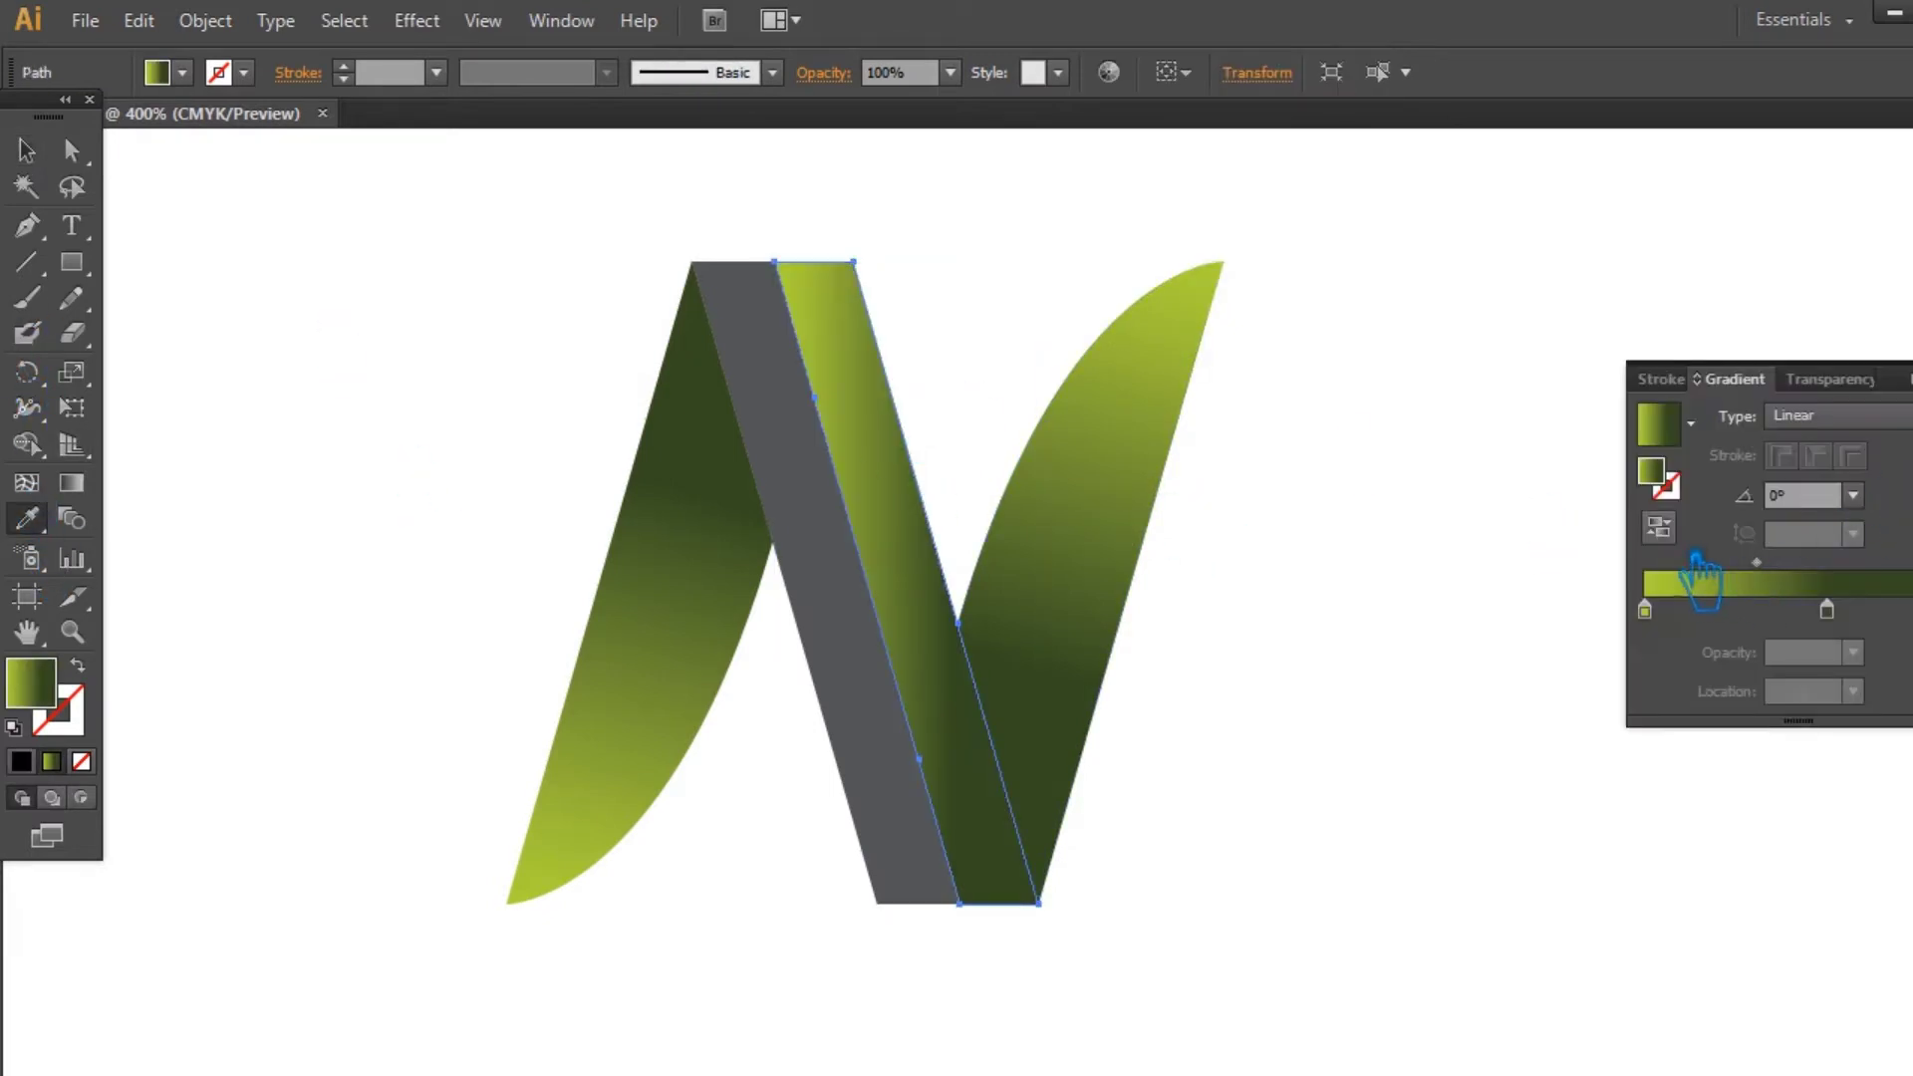
click(1684, 543)
Step: Delete a stray anchor point from each of the two N bars
click(27, 149)
click(72, 149)
key(p)
click(815, 398)
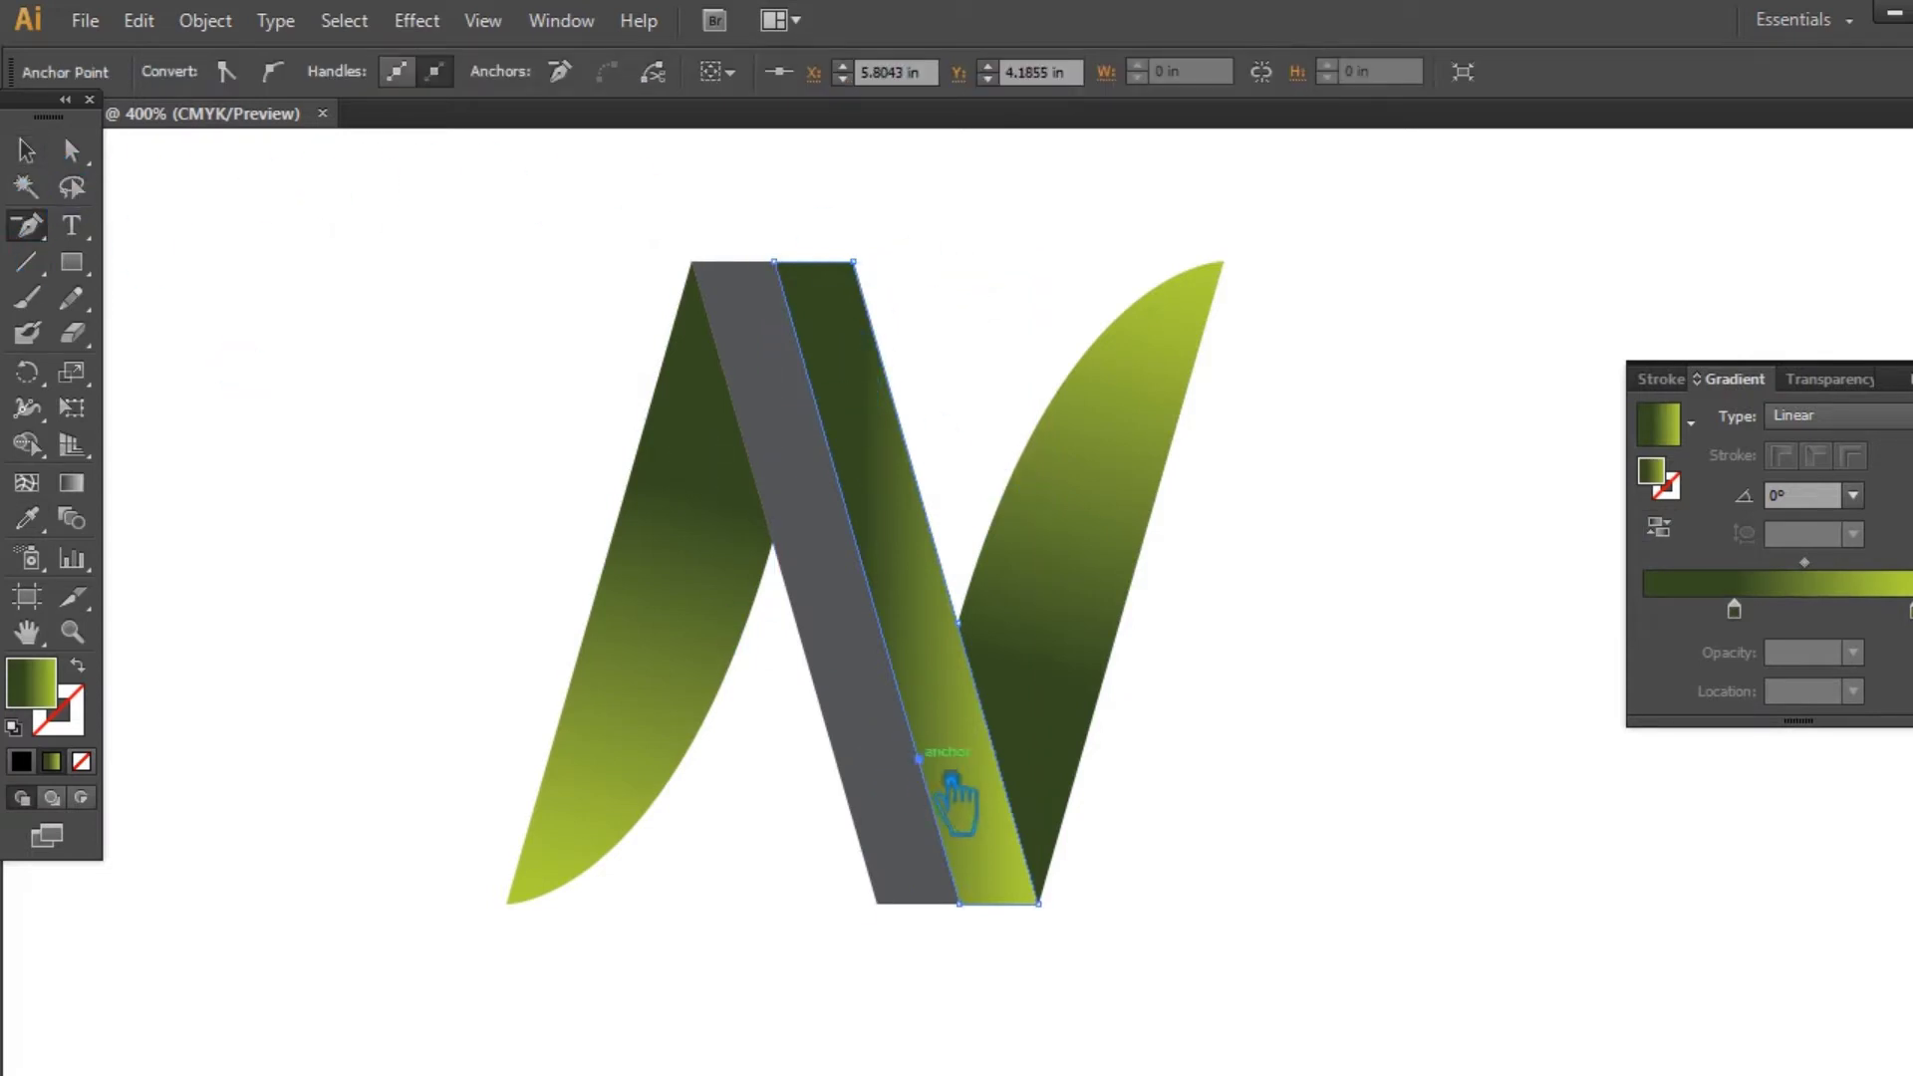
key(v)
click(791, 364)
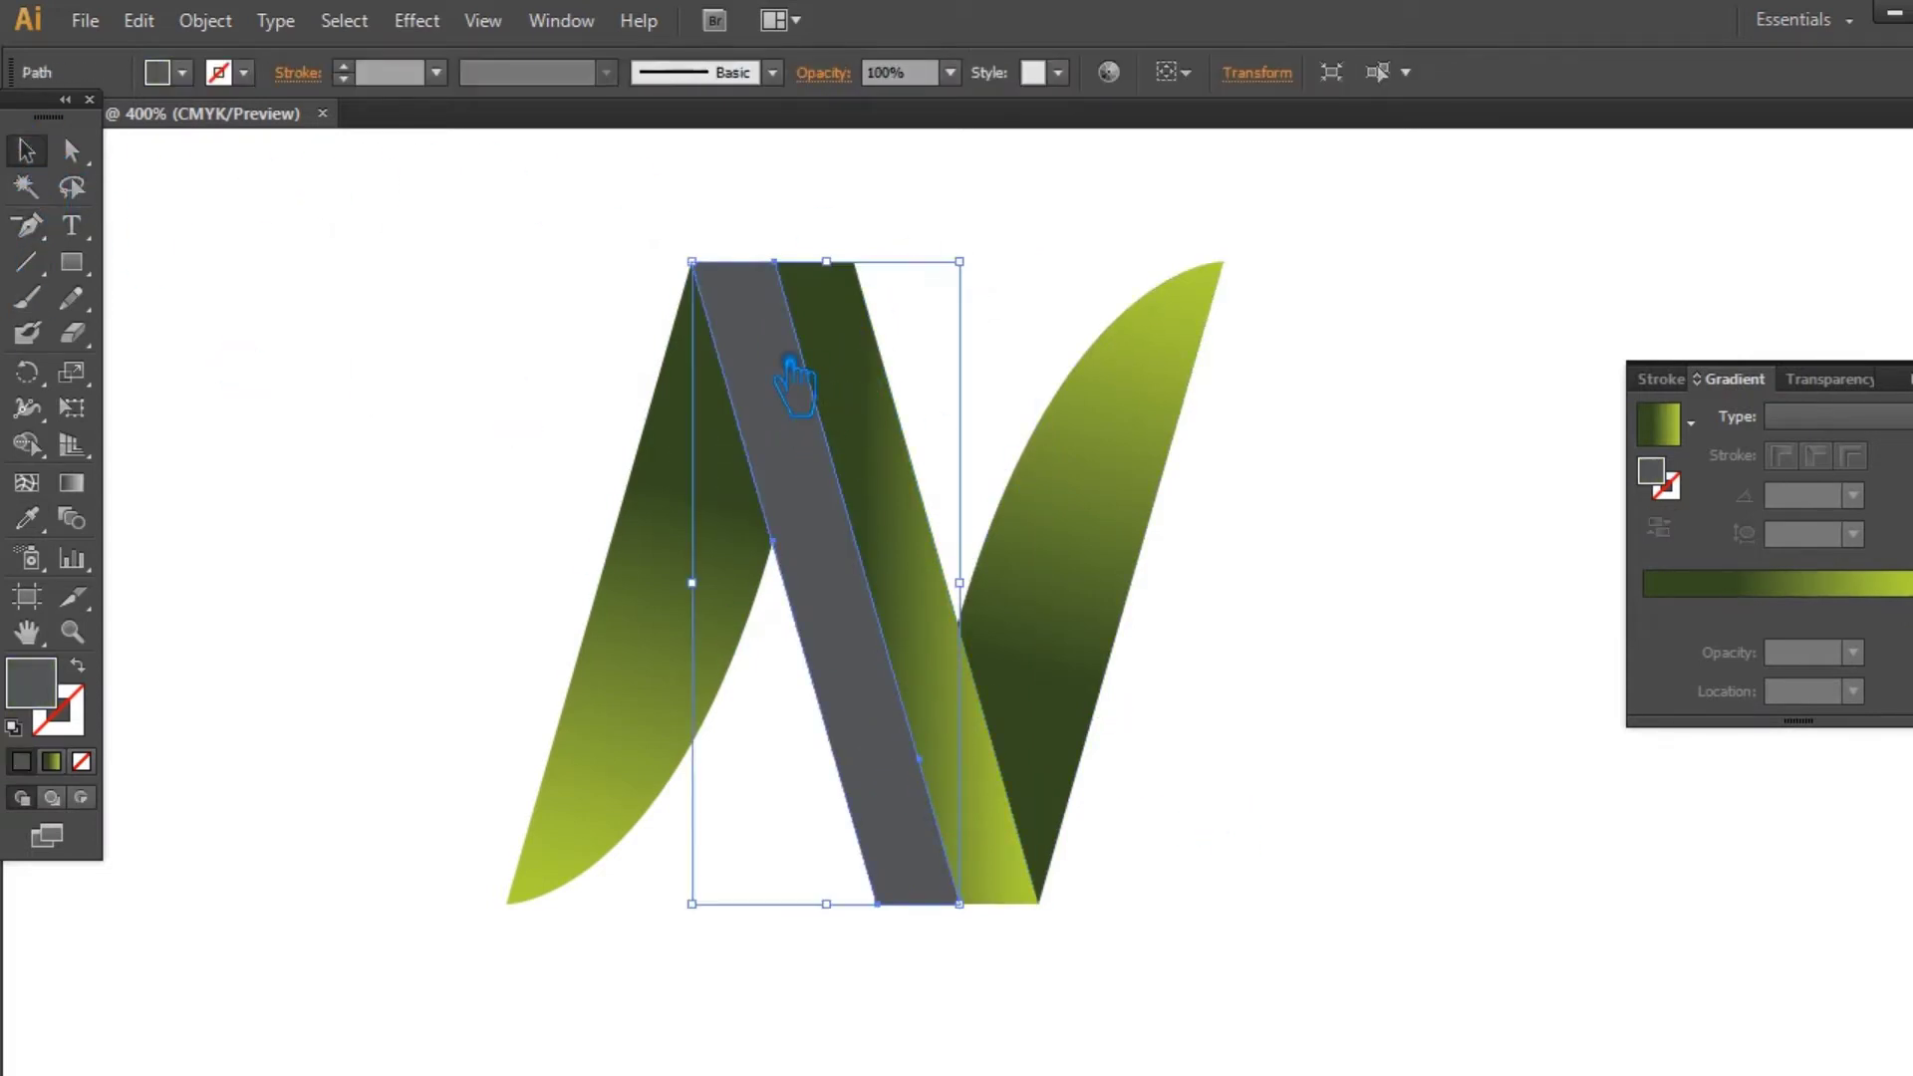
key(p)
click(801, 558)
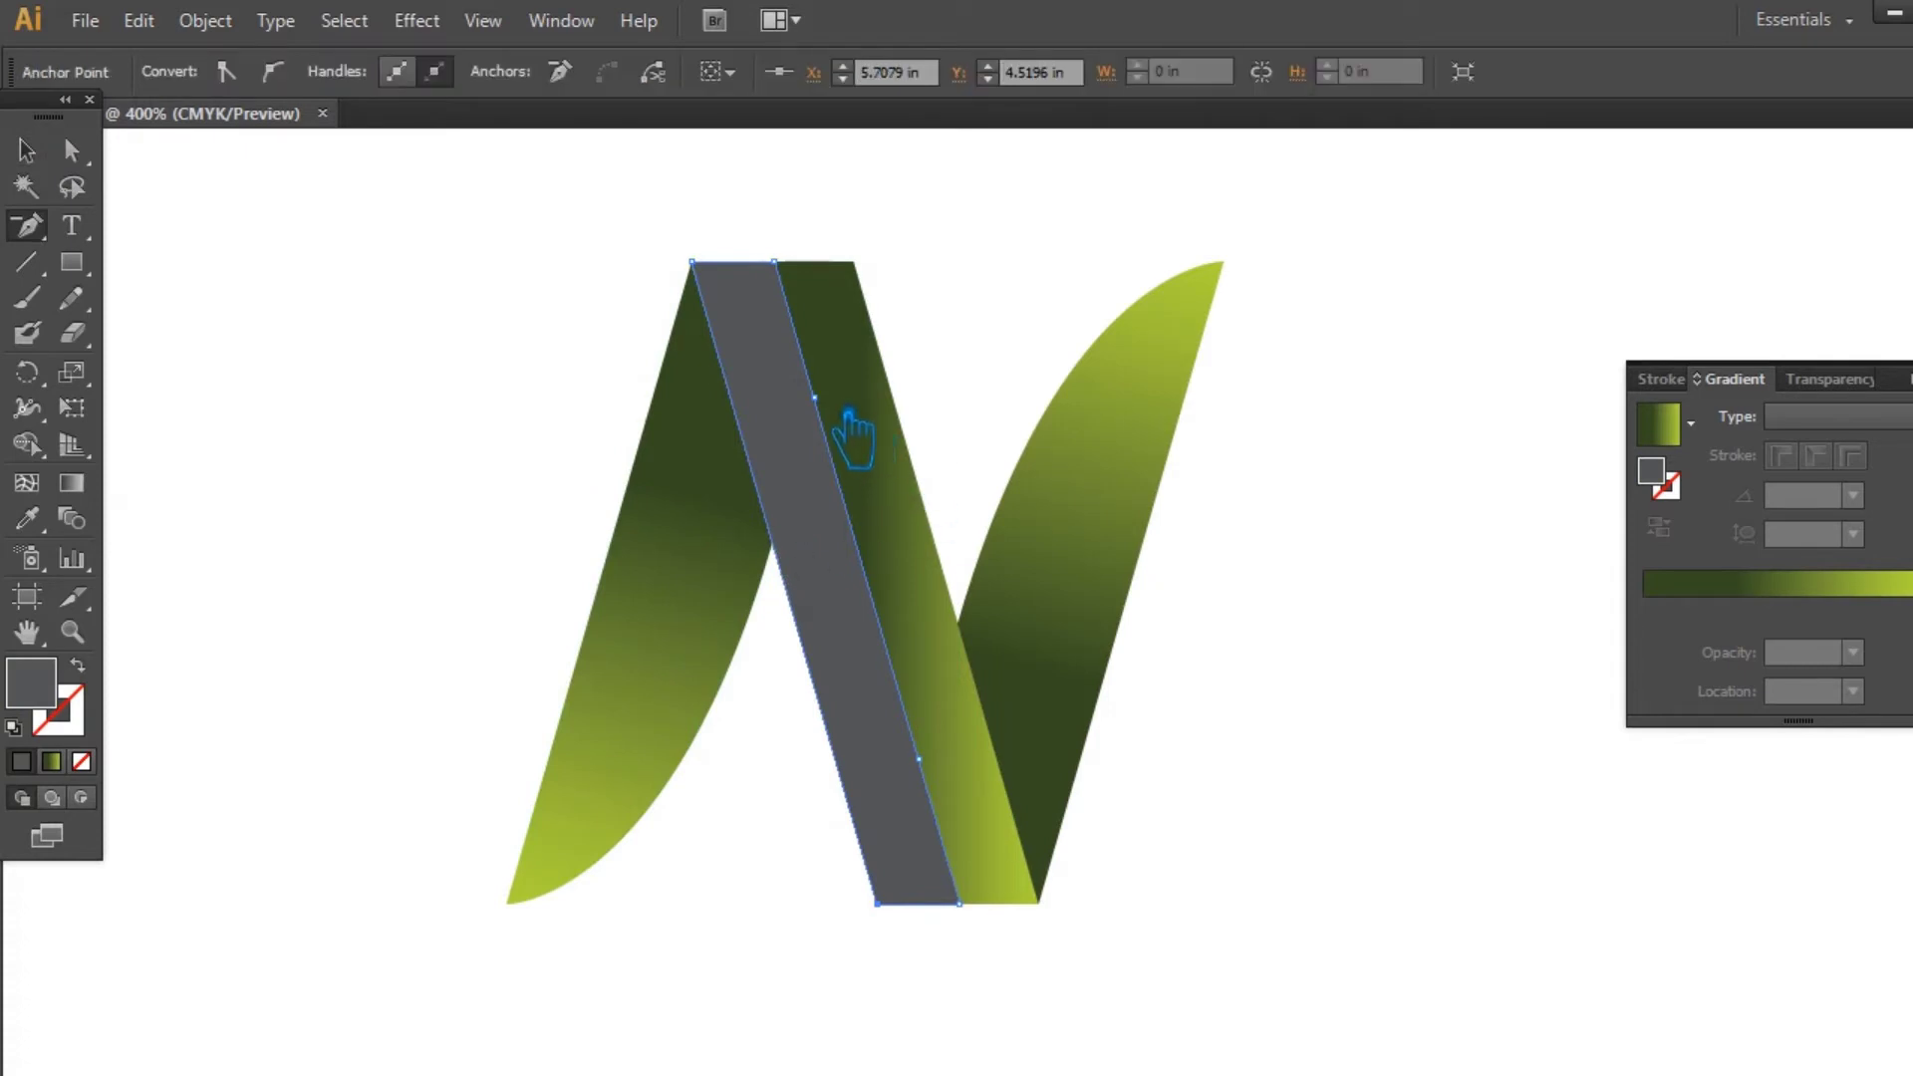
key(v)
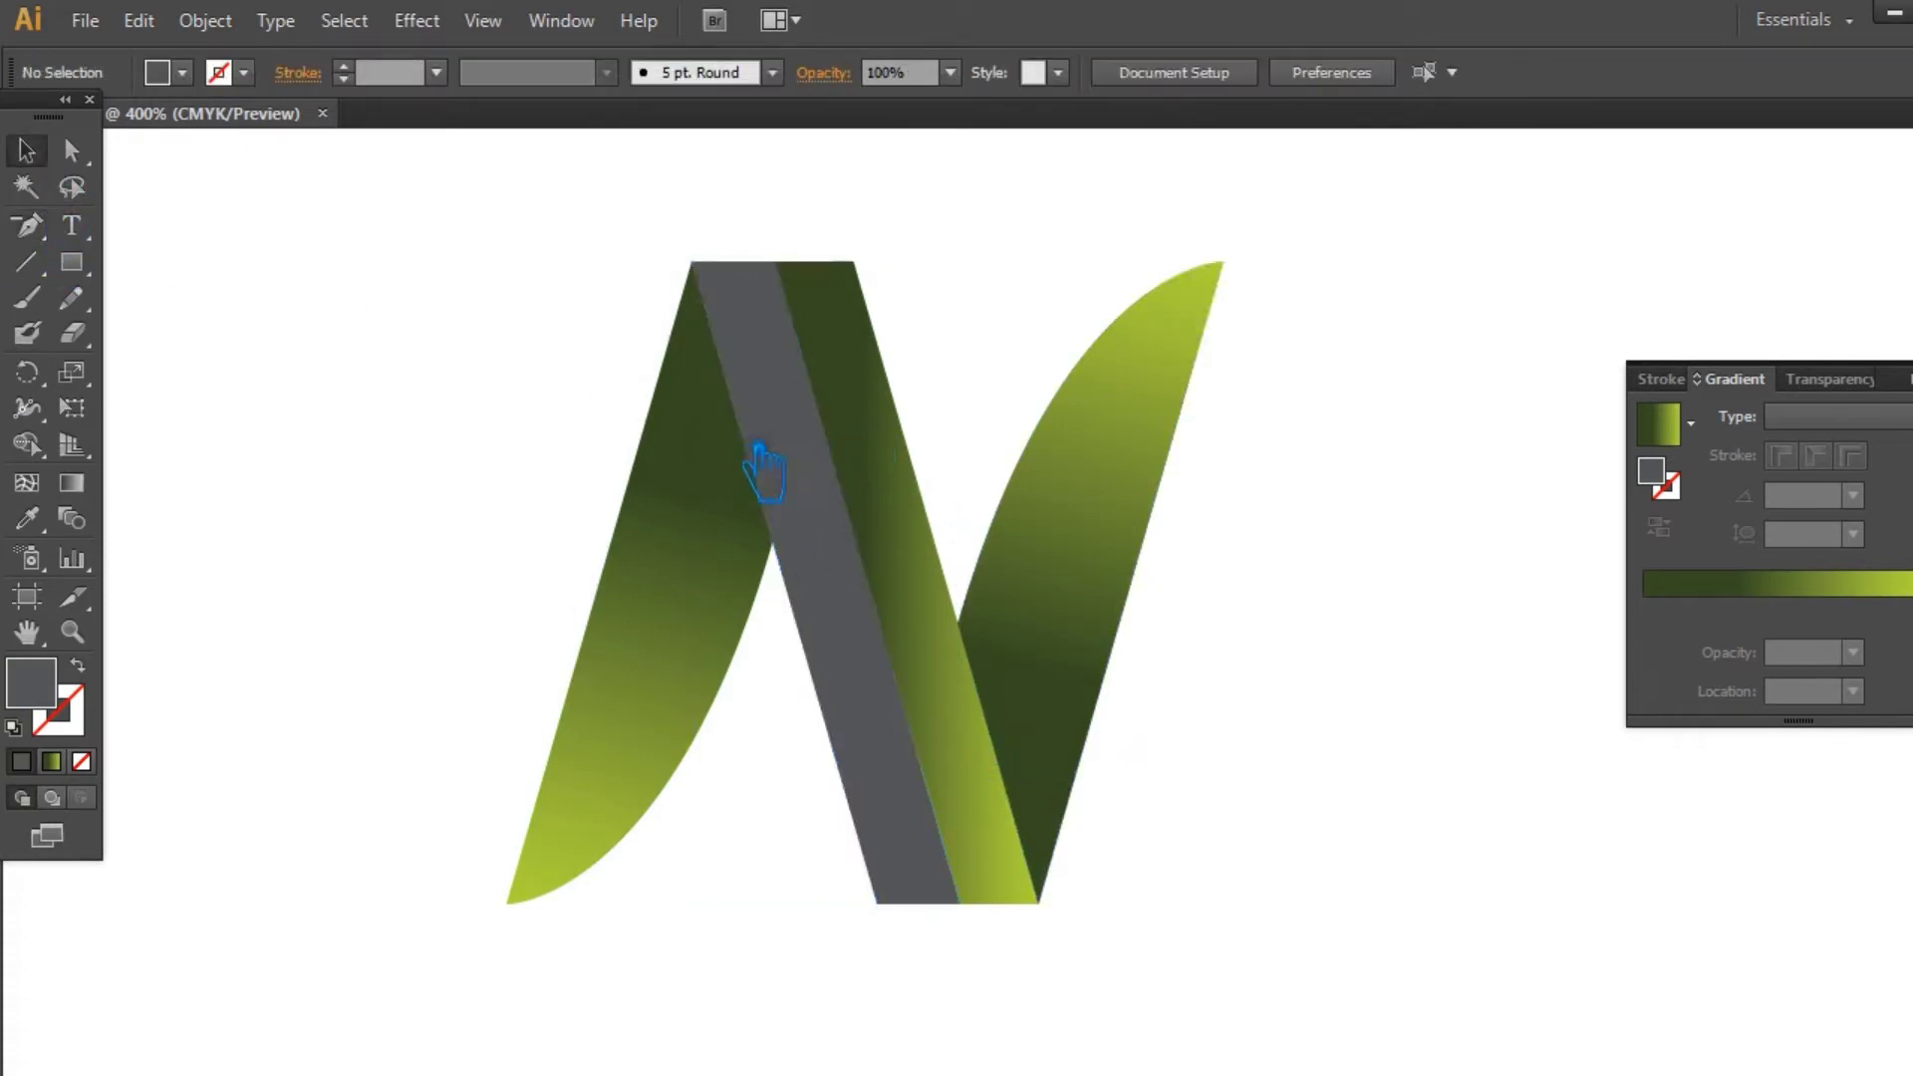
Step: Give the grey bar the left leaf's gradient and shift its midpoint left to darken it
key(shift+w)
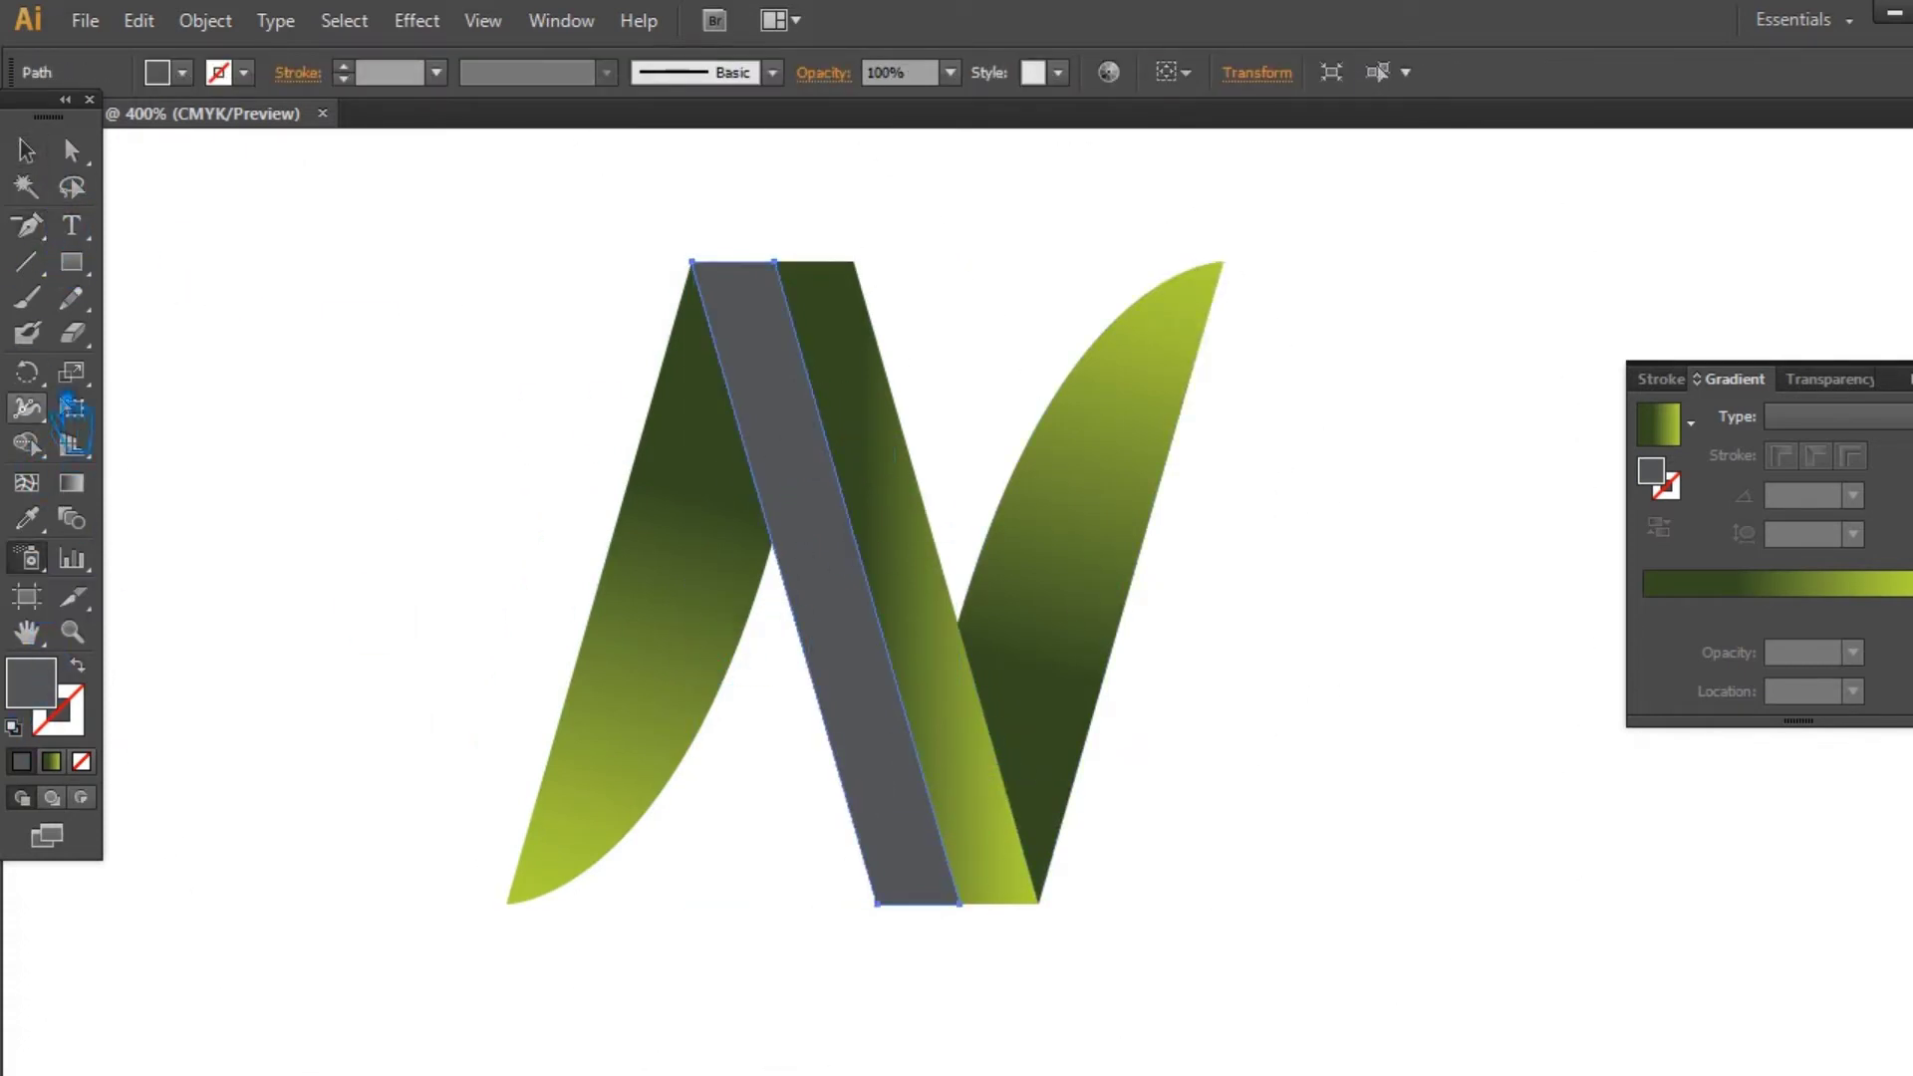
click(707, 609)
click(26, 150)
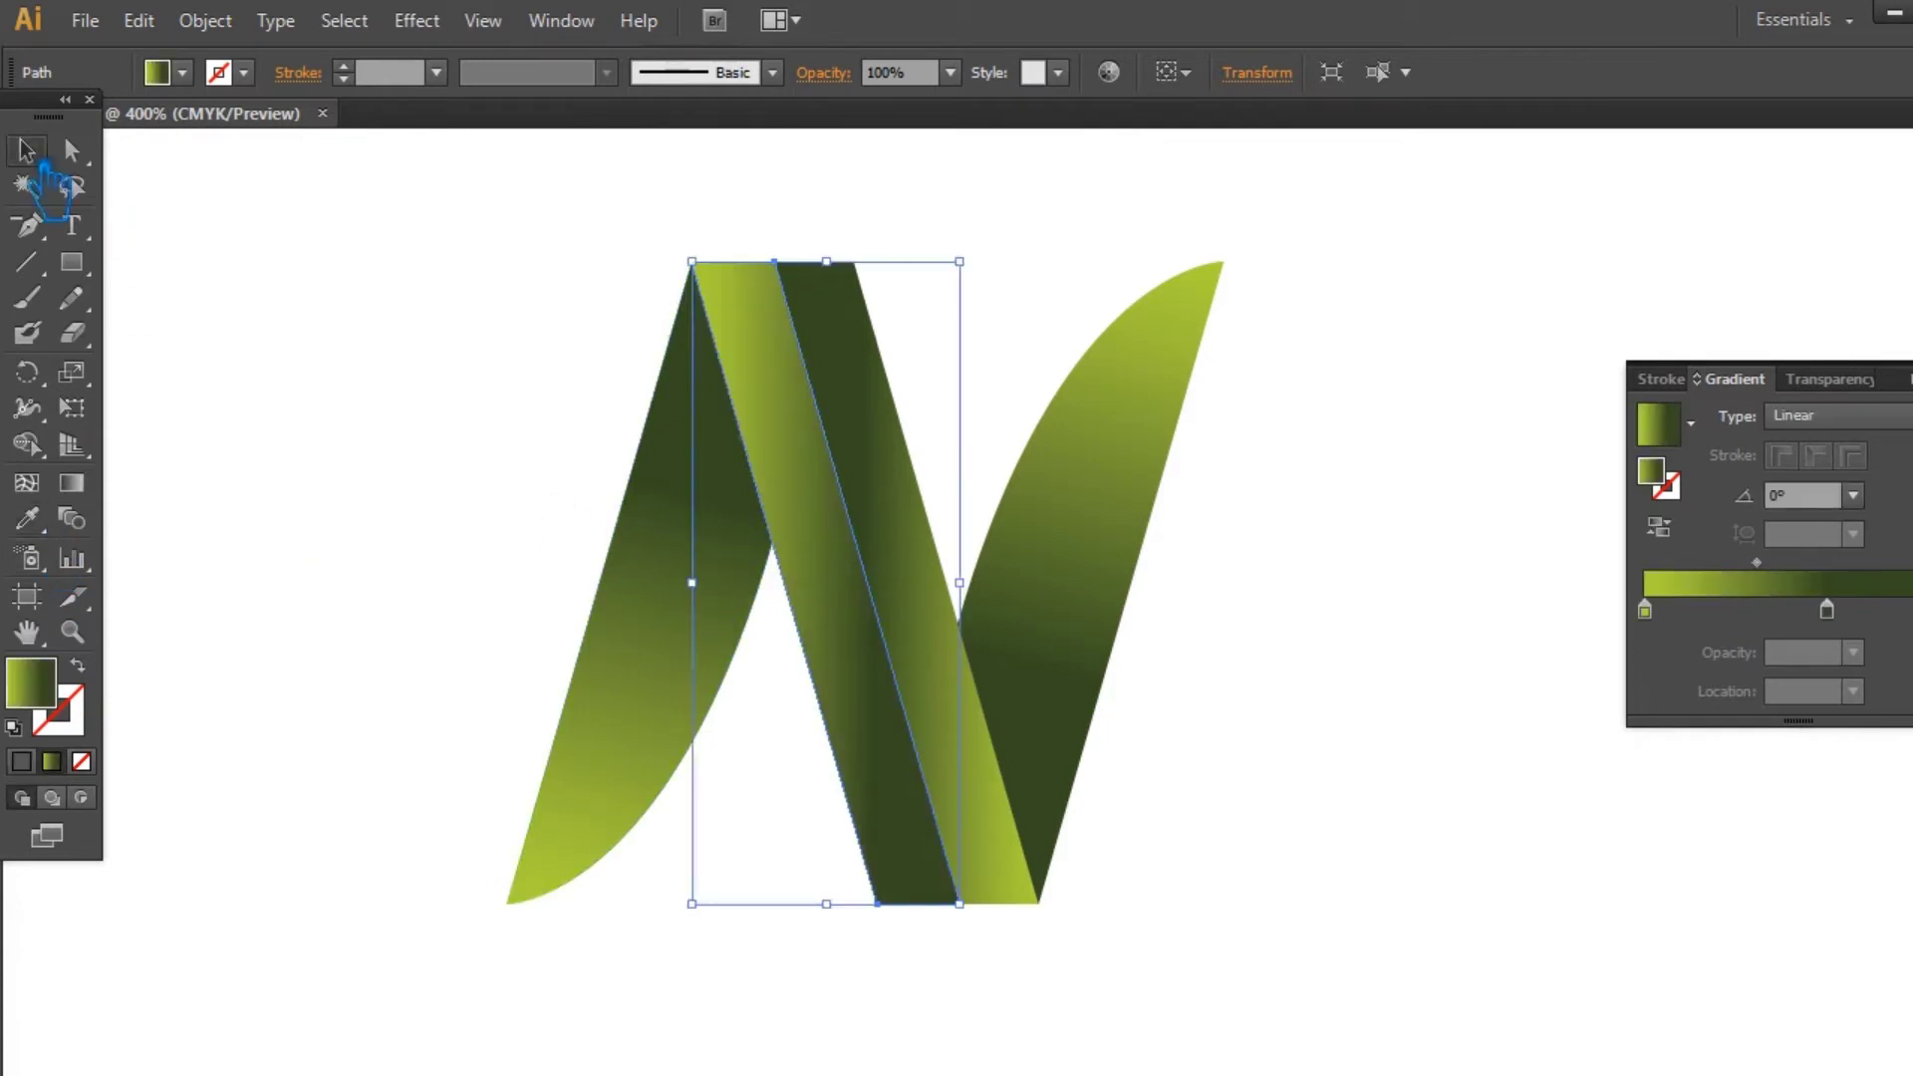
click(1757, 576)
drag(1757, 576, 1739, 576)
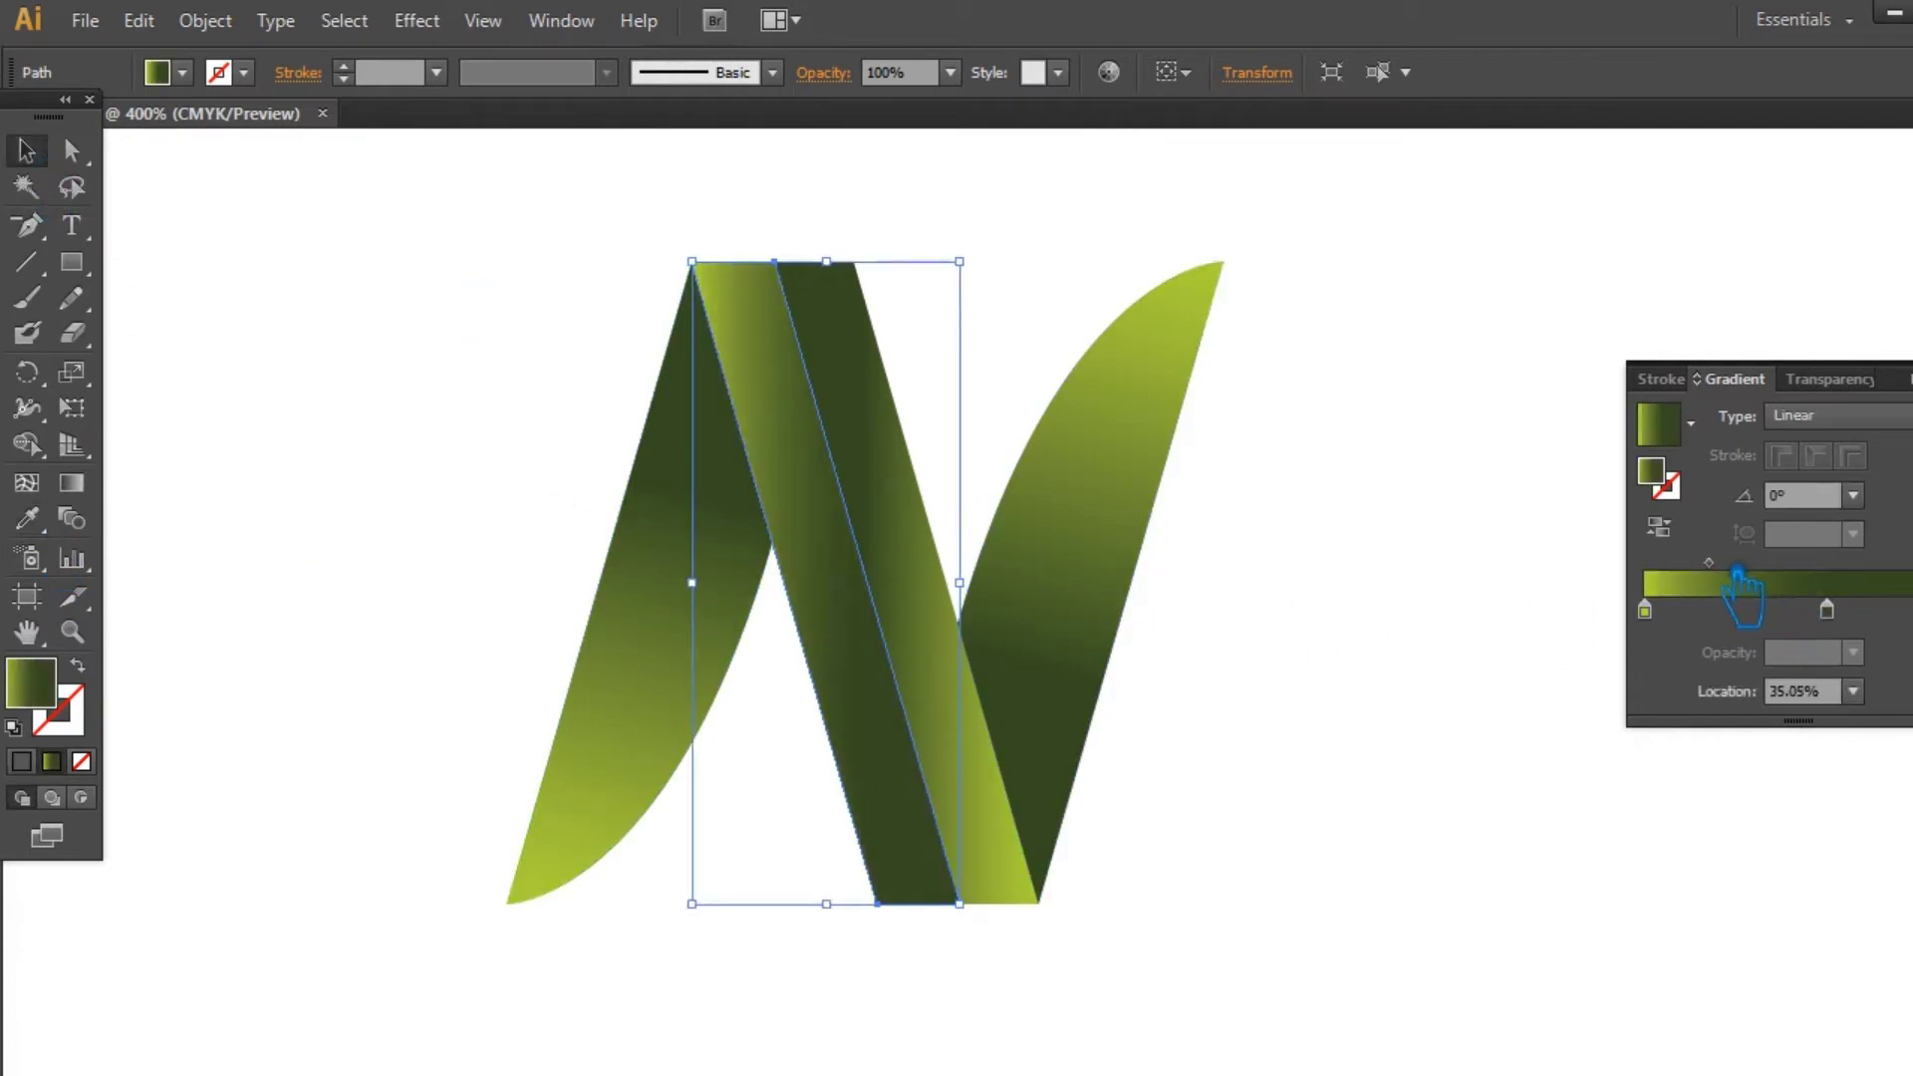
Step: Rebalance the other diagonal band's gradient and group both diagonal bands
click(906, 491)
mouse_move(1809, 590)
mouse_down()
mouse_move(1897, 581)
mouse_move(1866, 583)
mouse_up()
click(1517, 543)
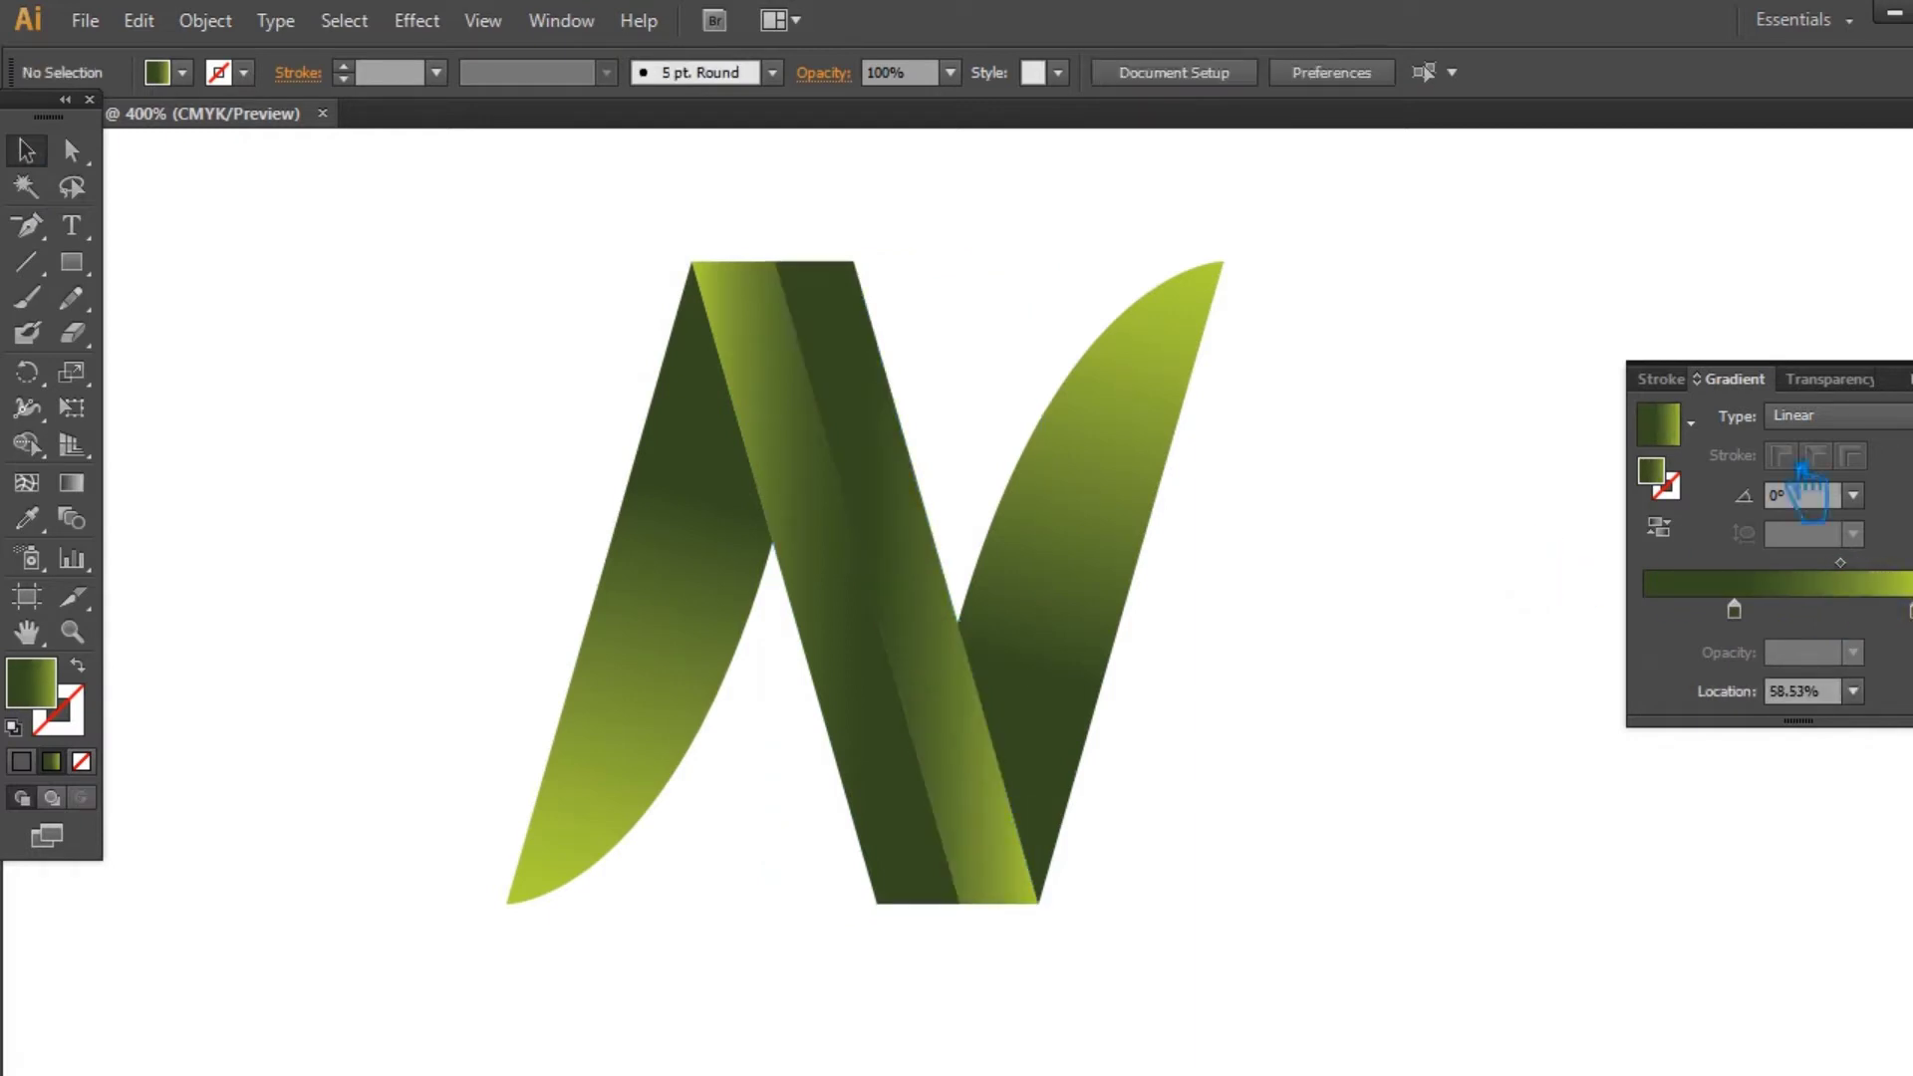
click(1906, 369)
click(932, 504)
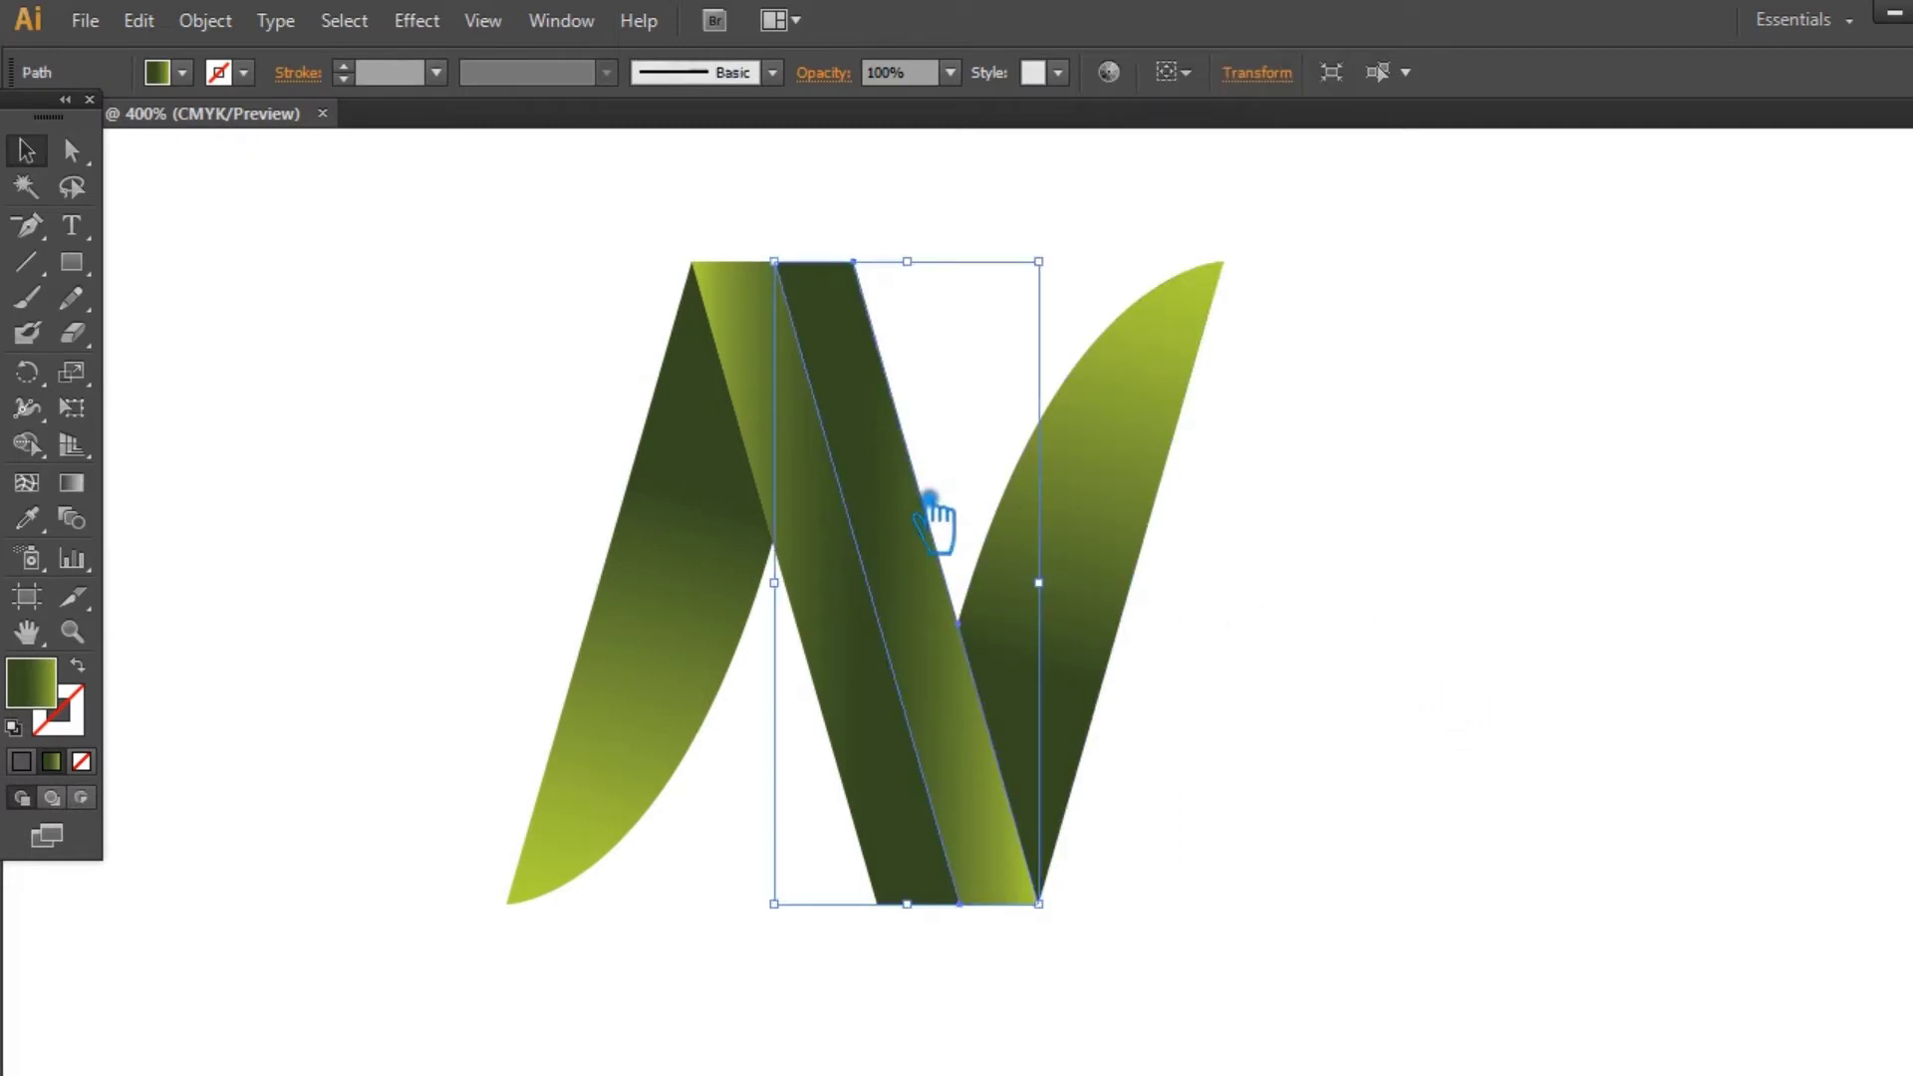
shift+click(823, 556)
key(ctrl+g)
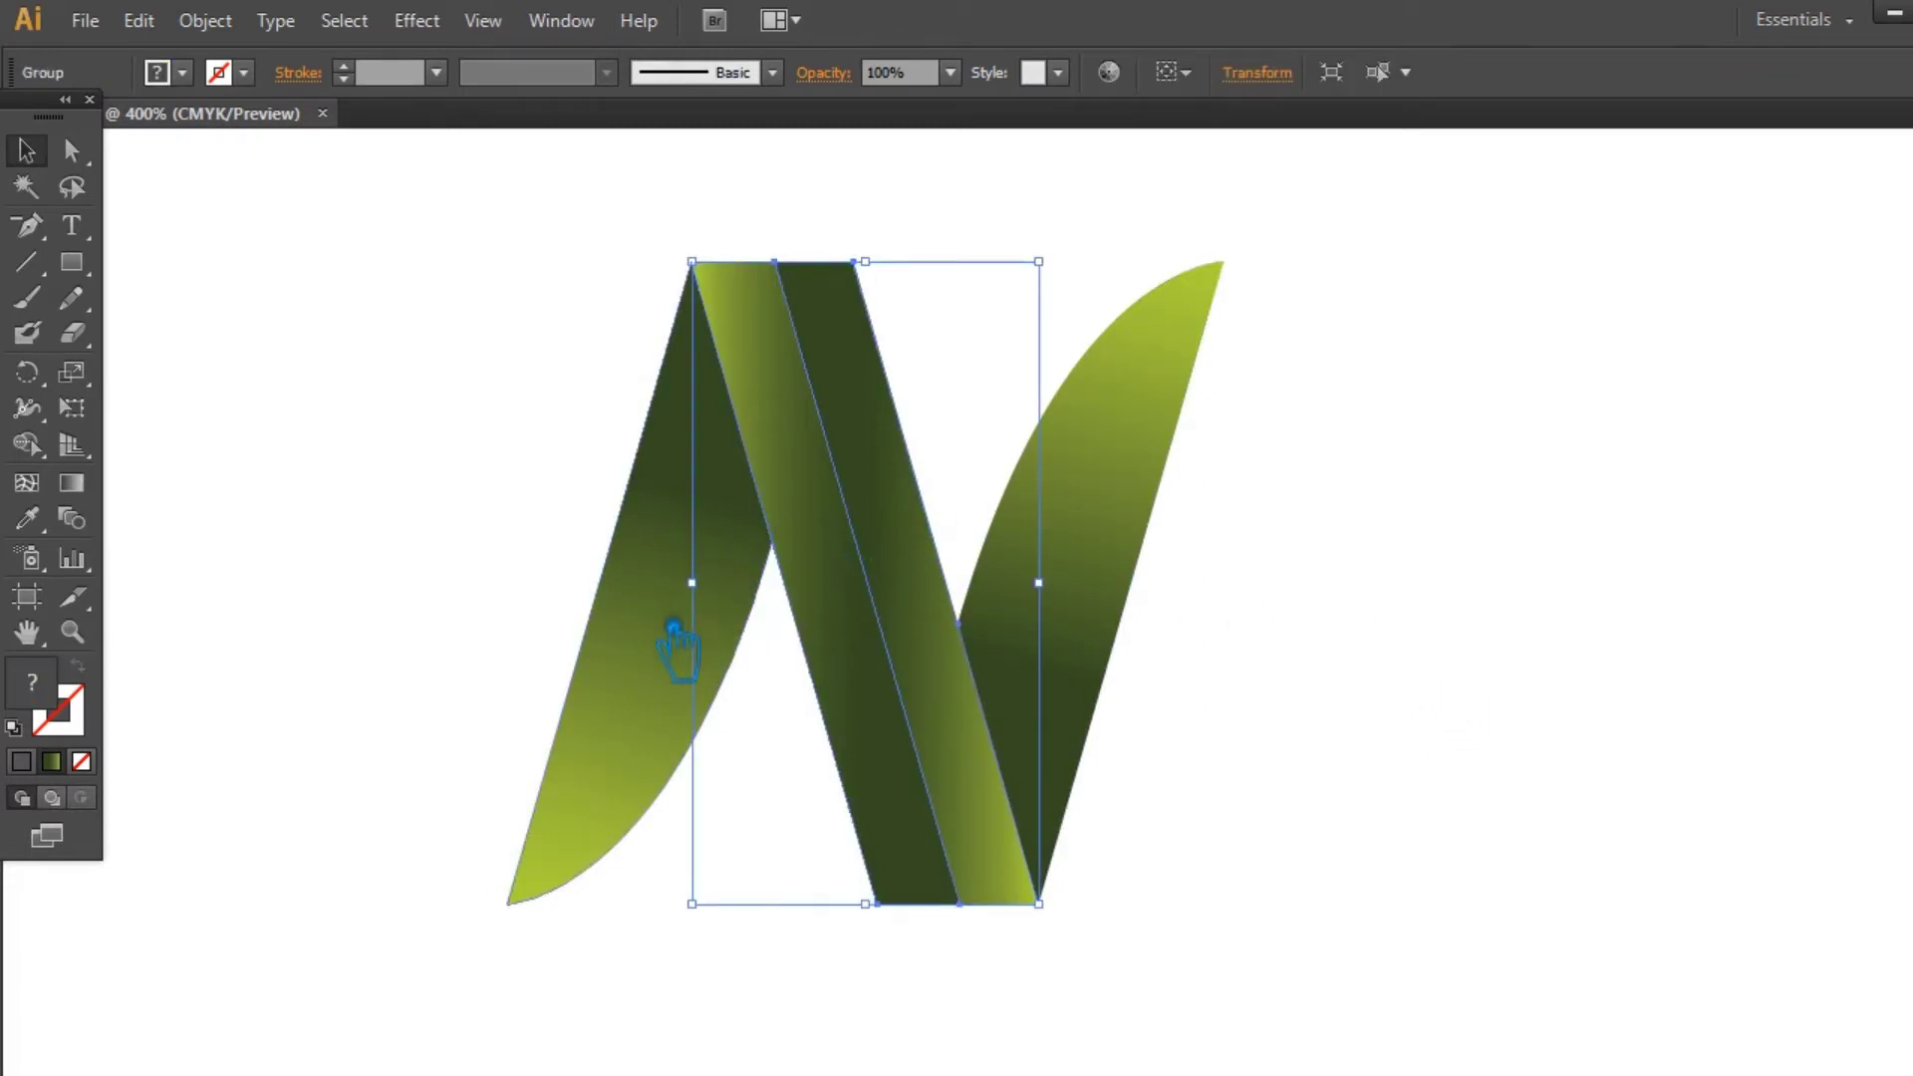
right_click(768, 363)
click(792, 383)
click(1498, 439)
Step: Make a 0.04 in offset-path copy of the left diagonal band
click(786, 385)
click(205, 20)
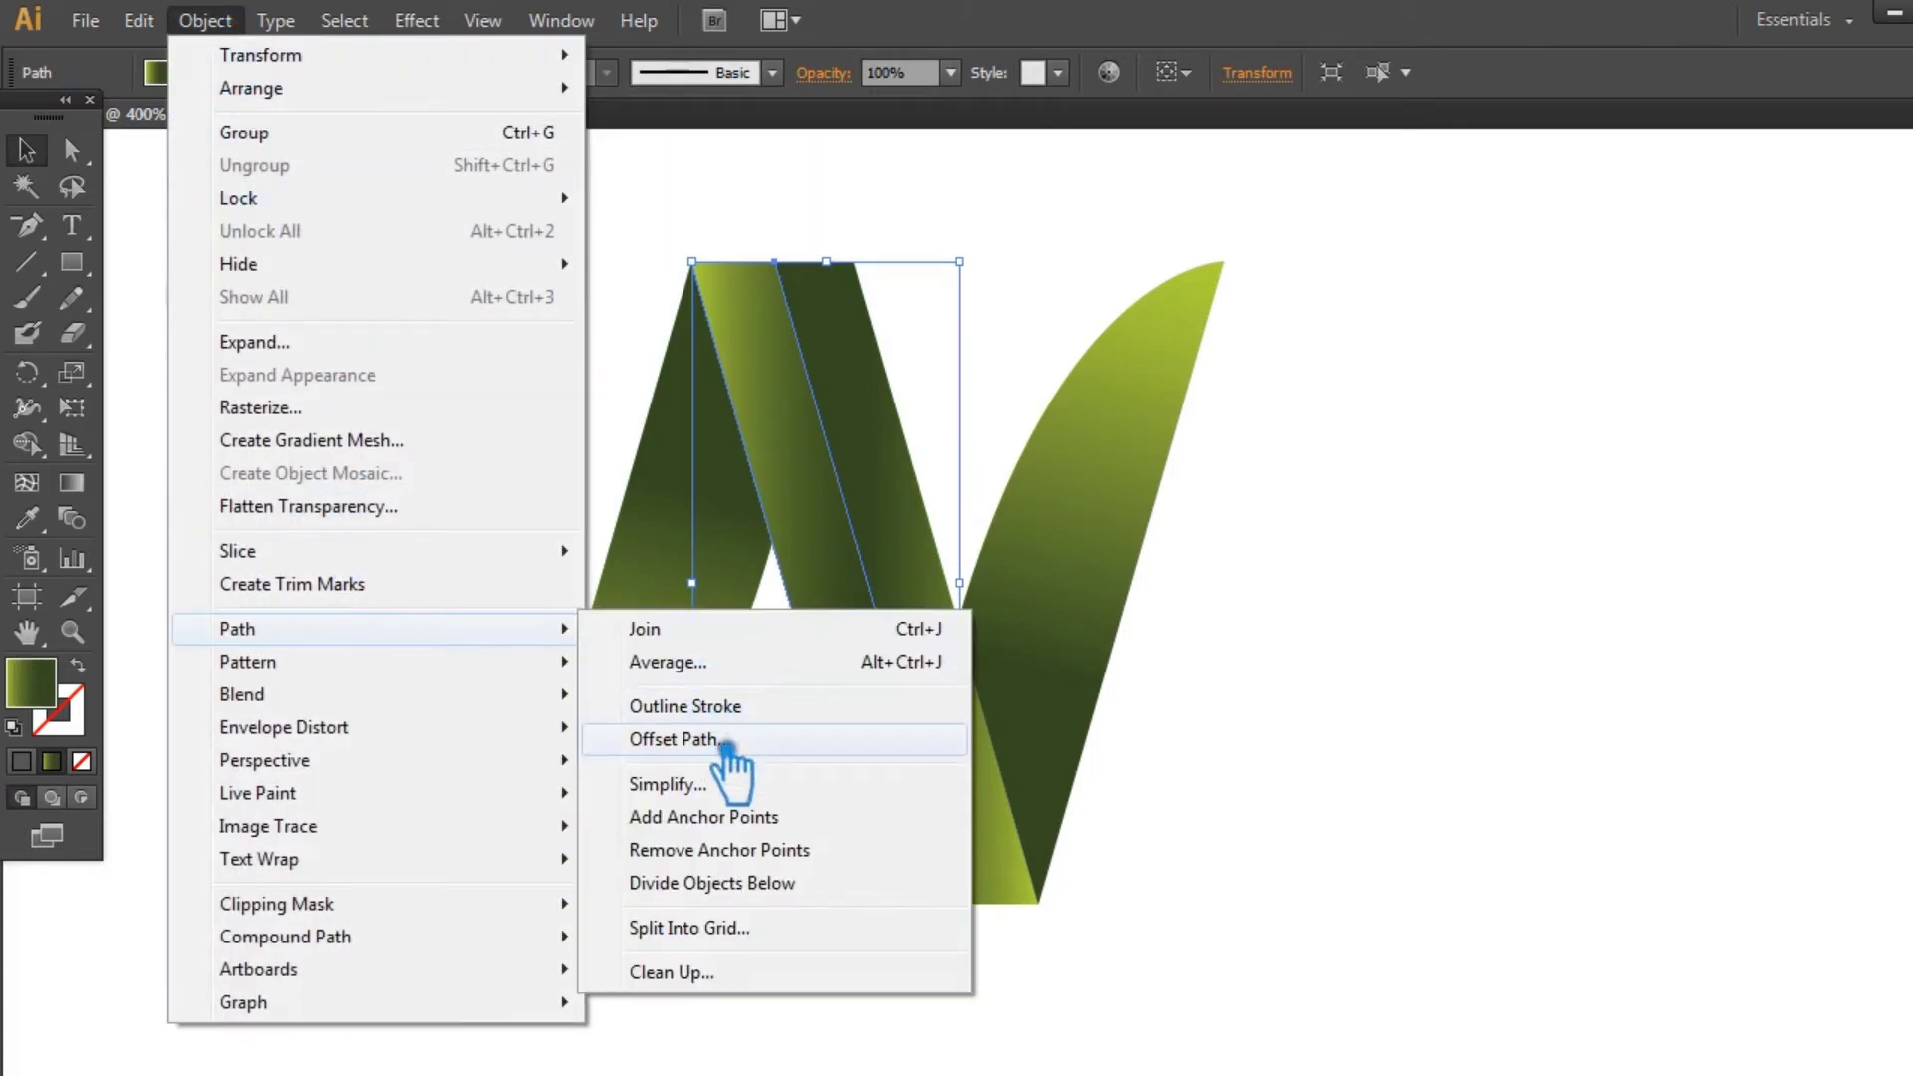
click(854, 735)
click(935, 397)
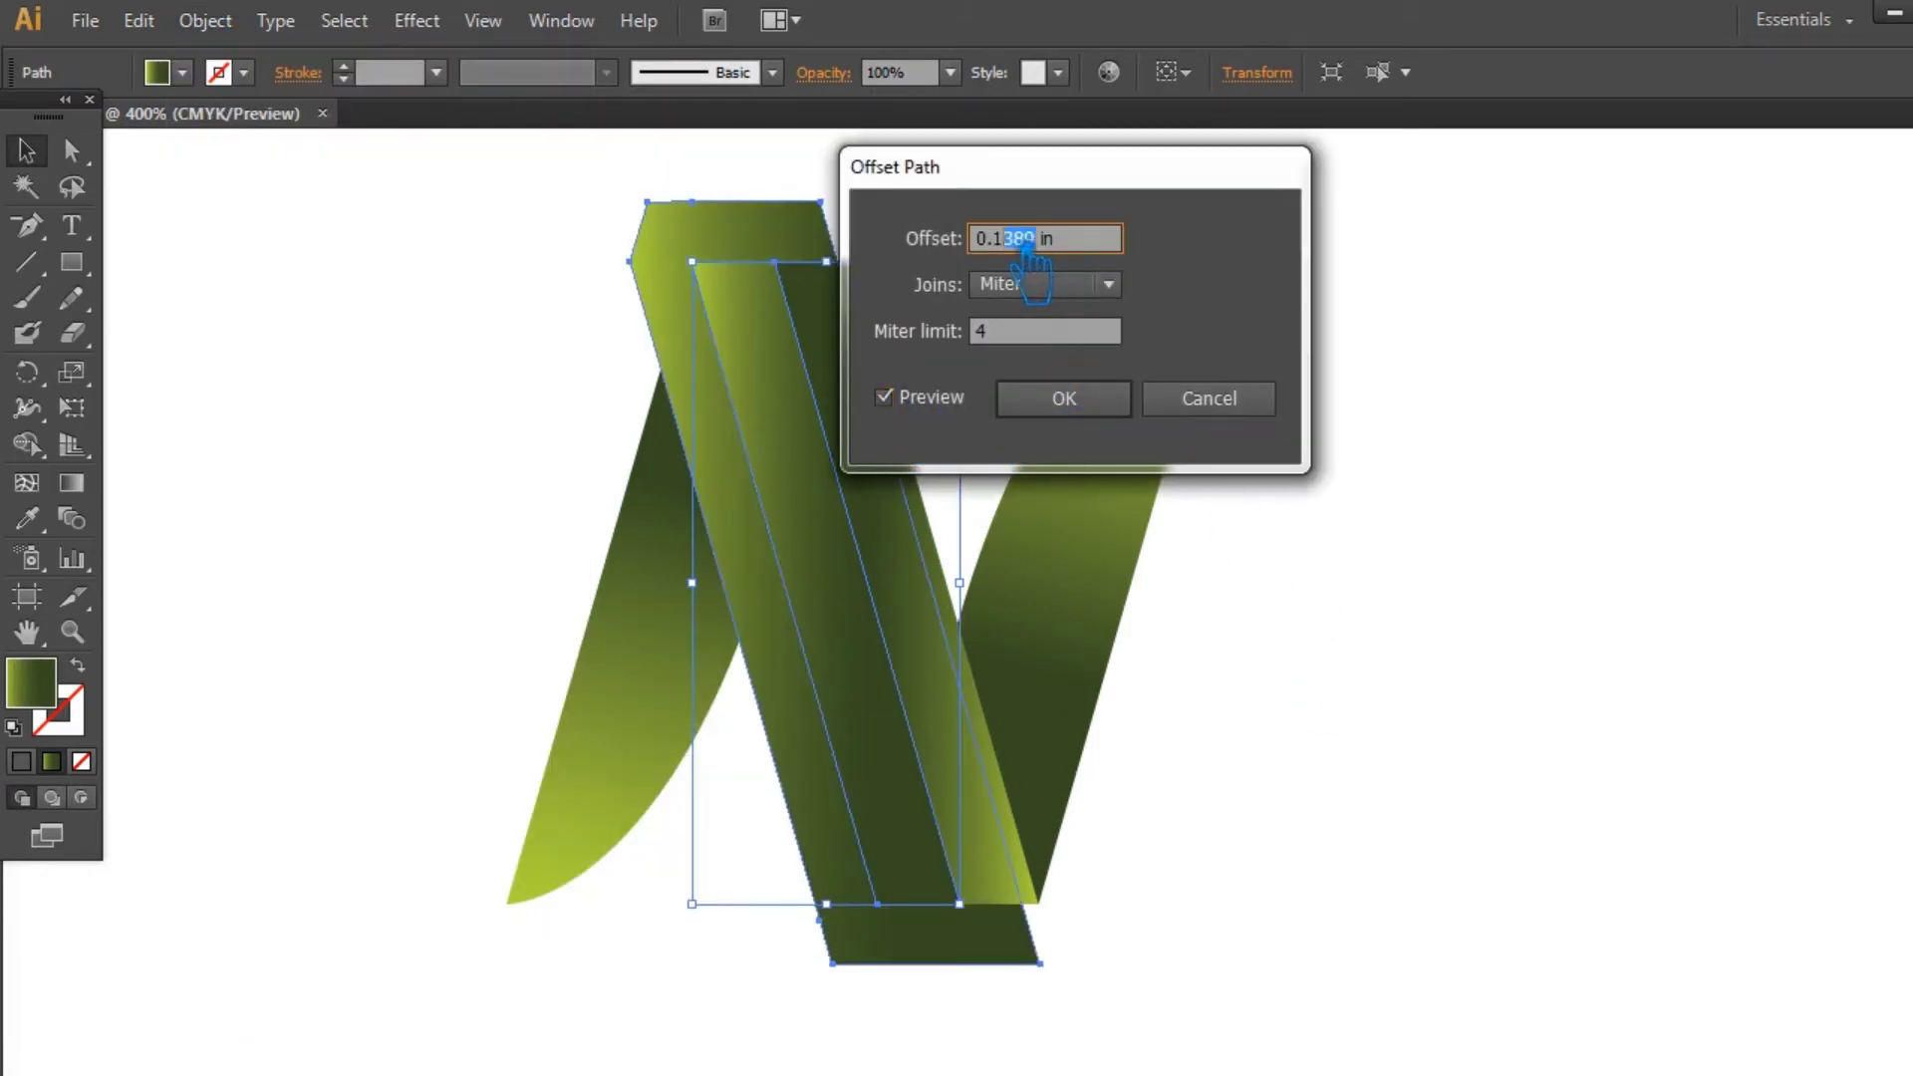
text(5)
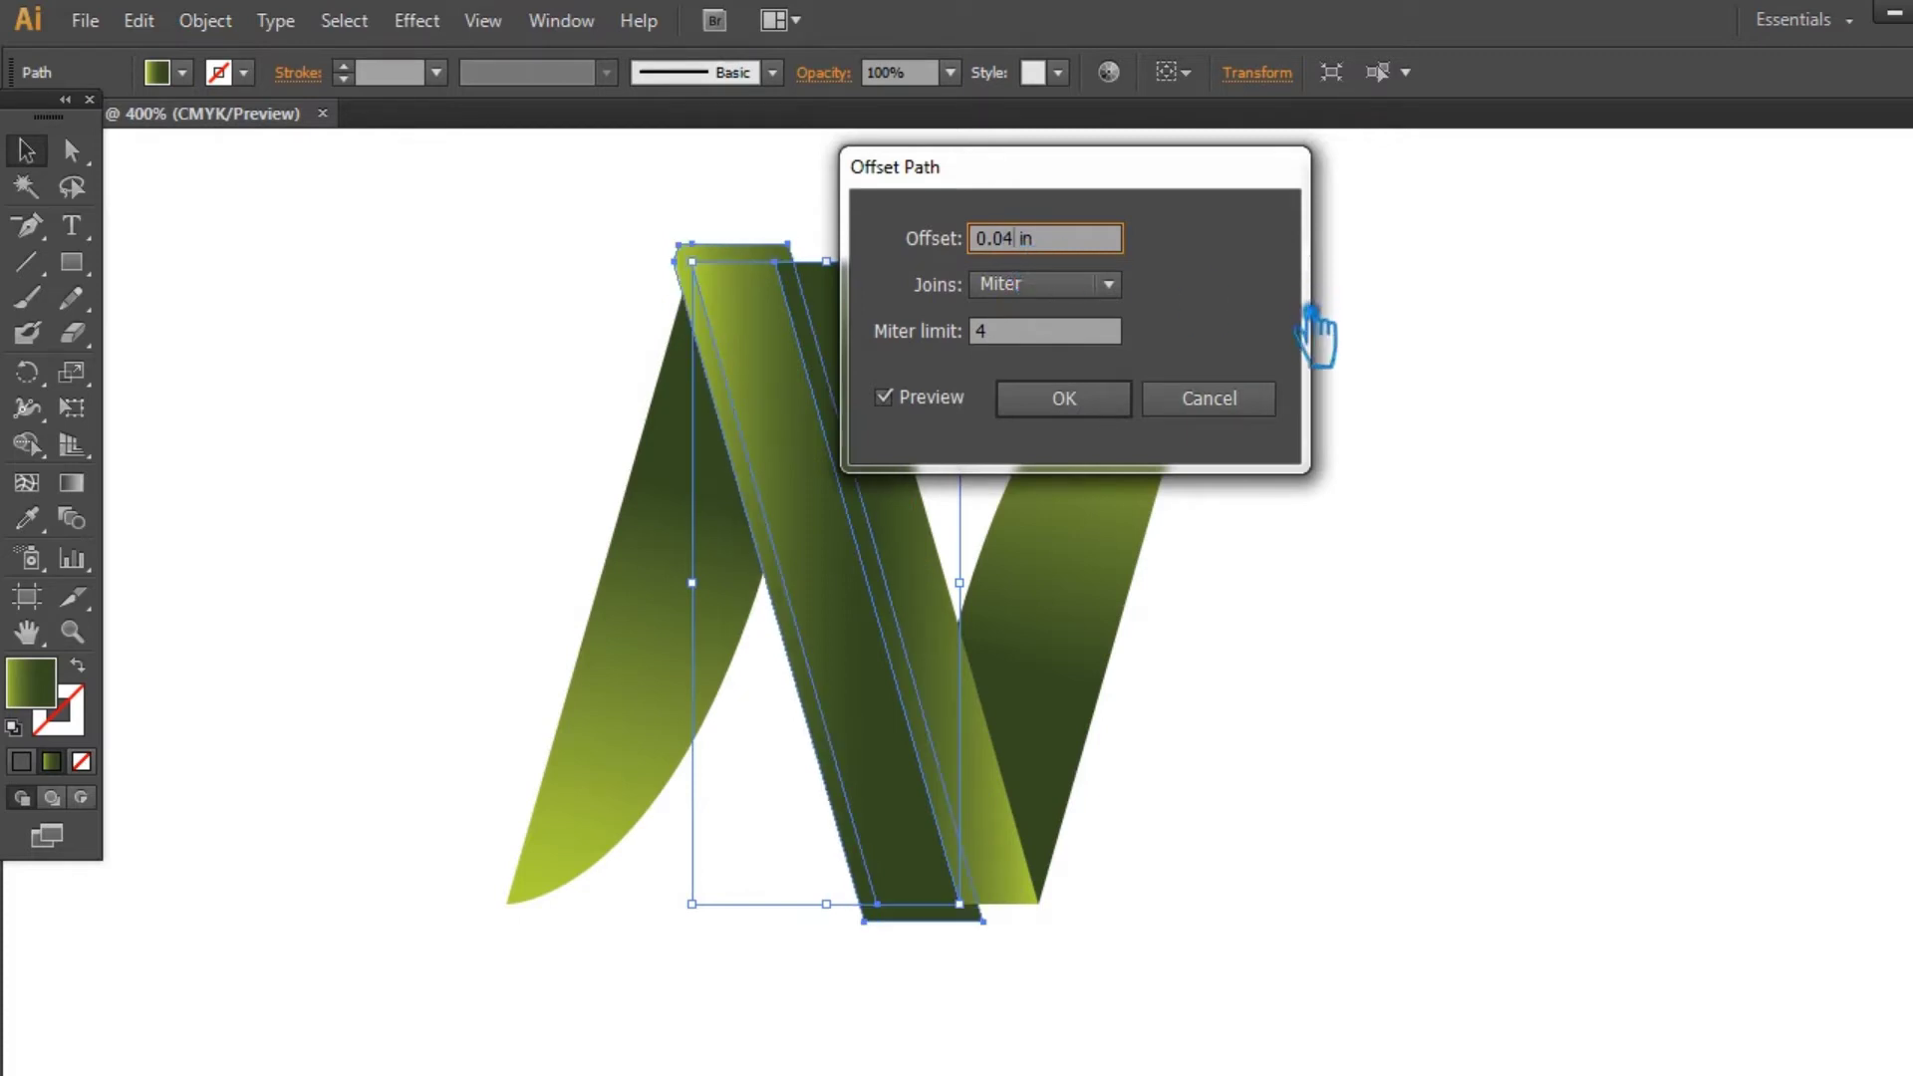
click(1111, 400)
Step: Divide the left leaf with the offset band, ungroup, and delete the top piece
drag(513, 236, 718, 415)
key(ctrl+shift+F9)
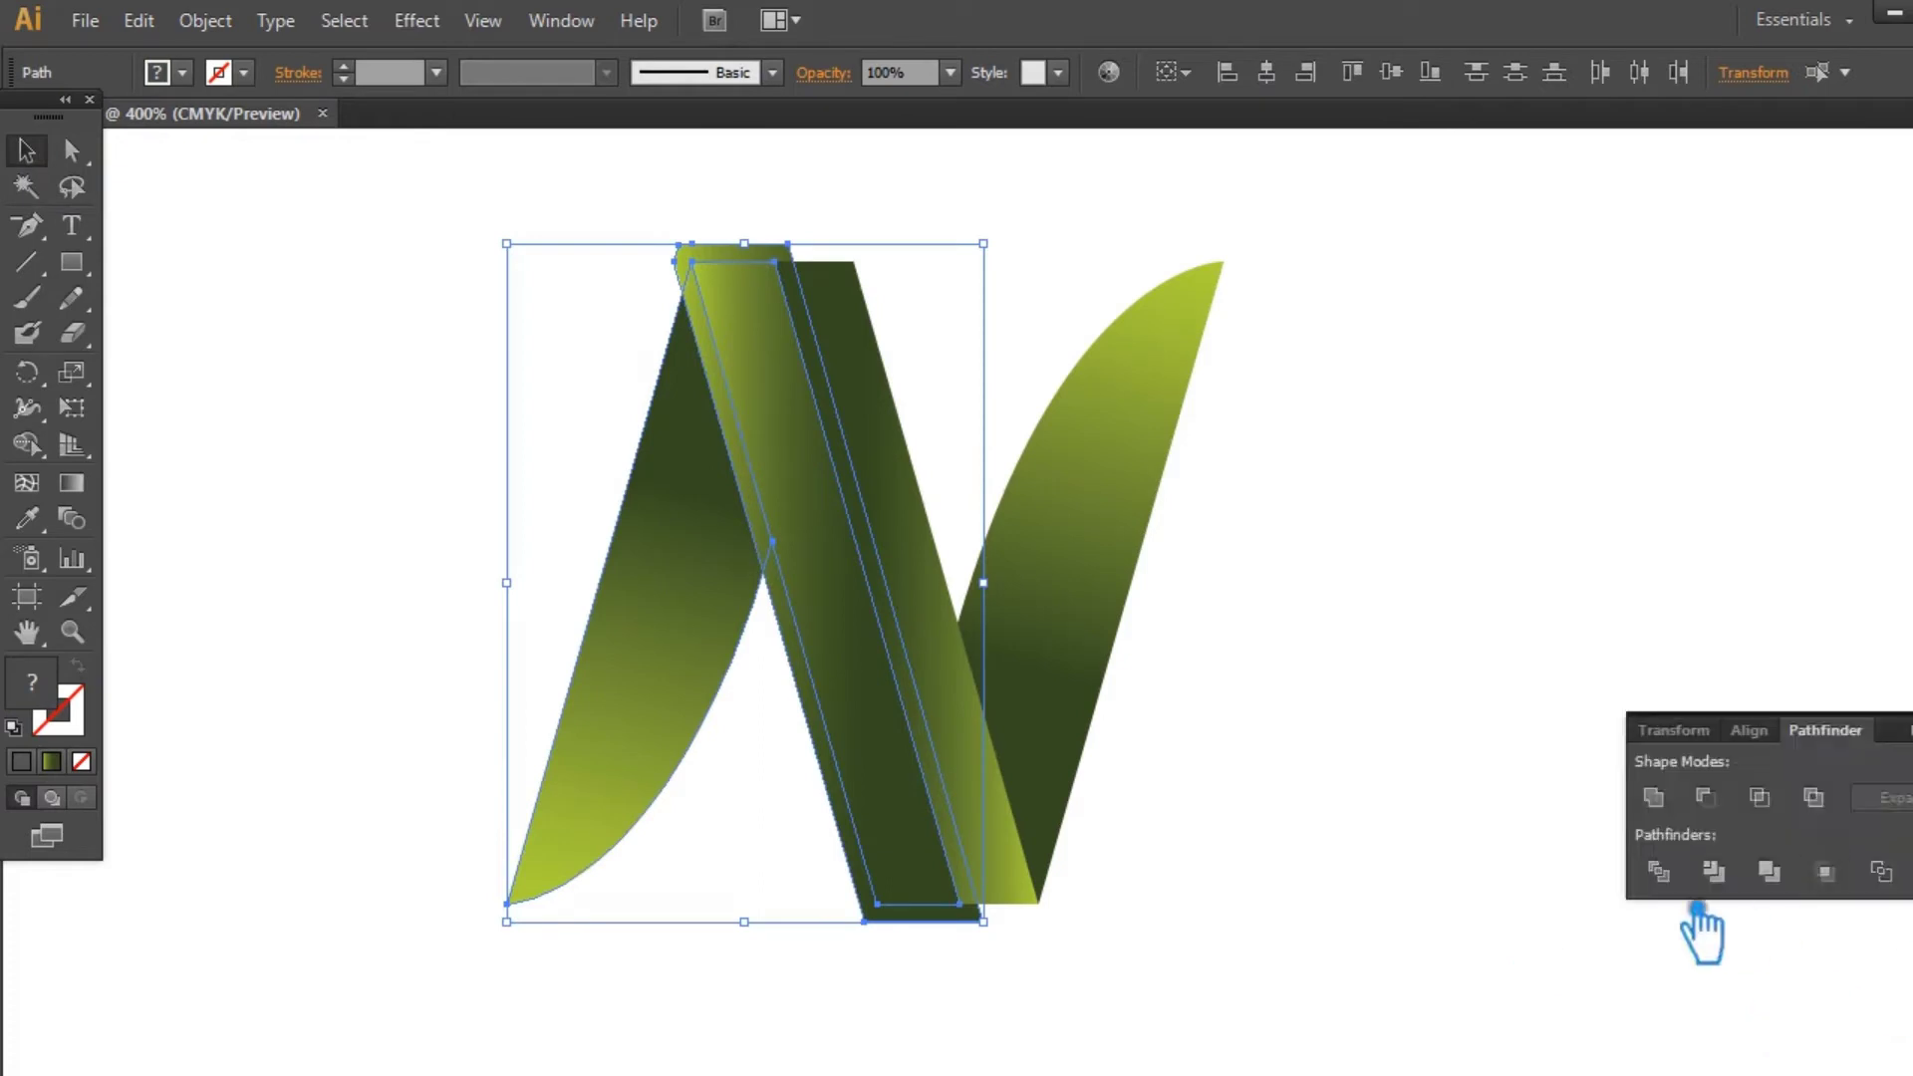
click(1652, 867)
right_click(815, 498)
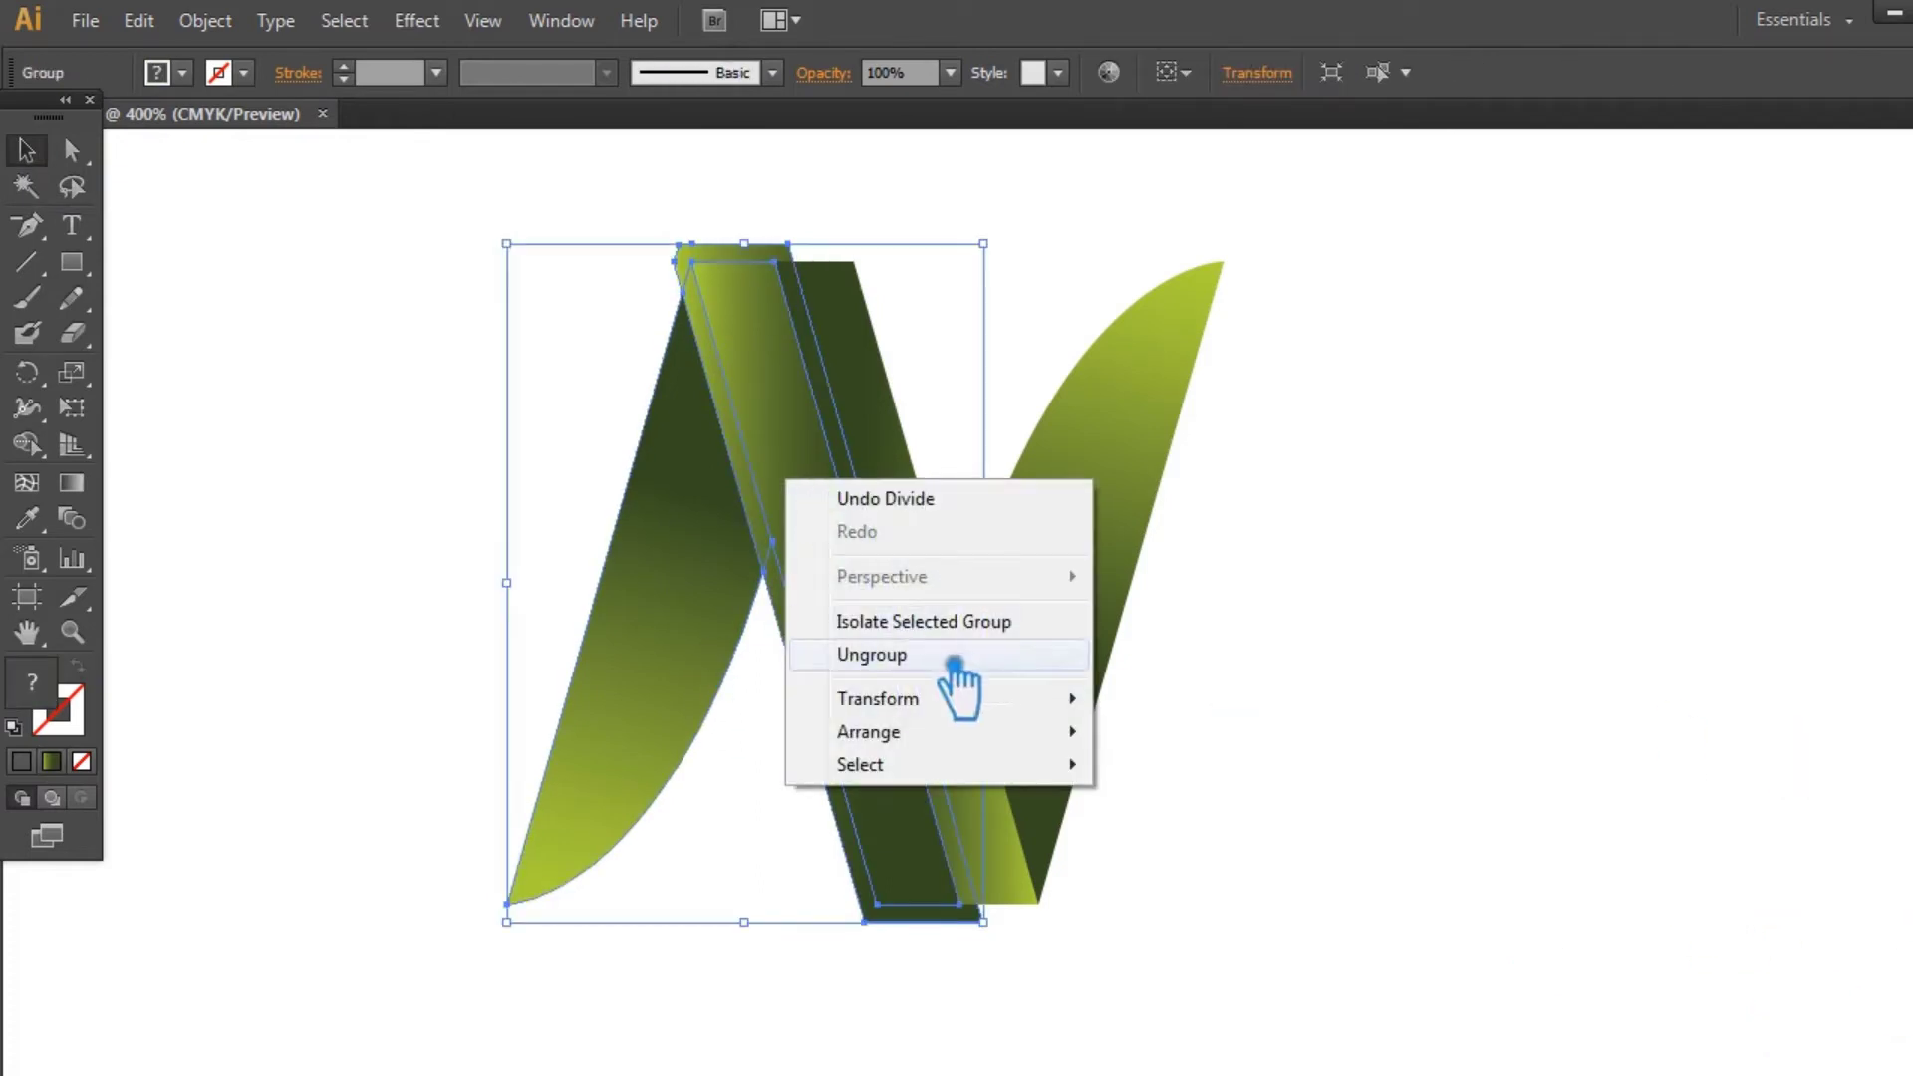
click(970, 684)
click(705, 235)
key(Delete)
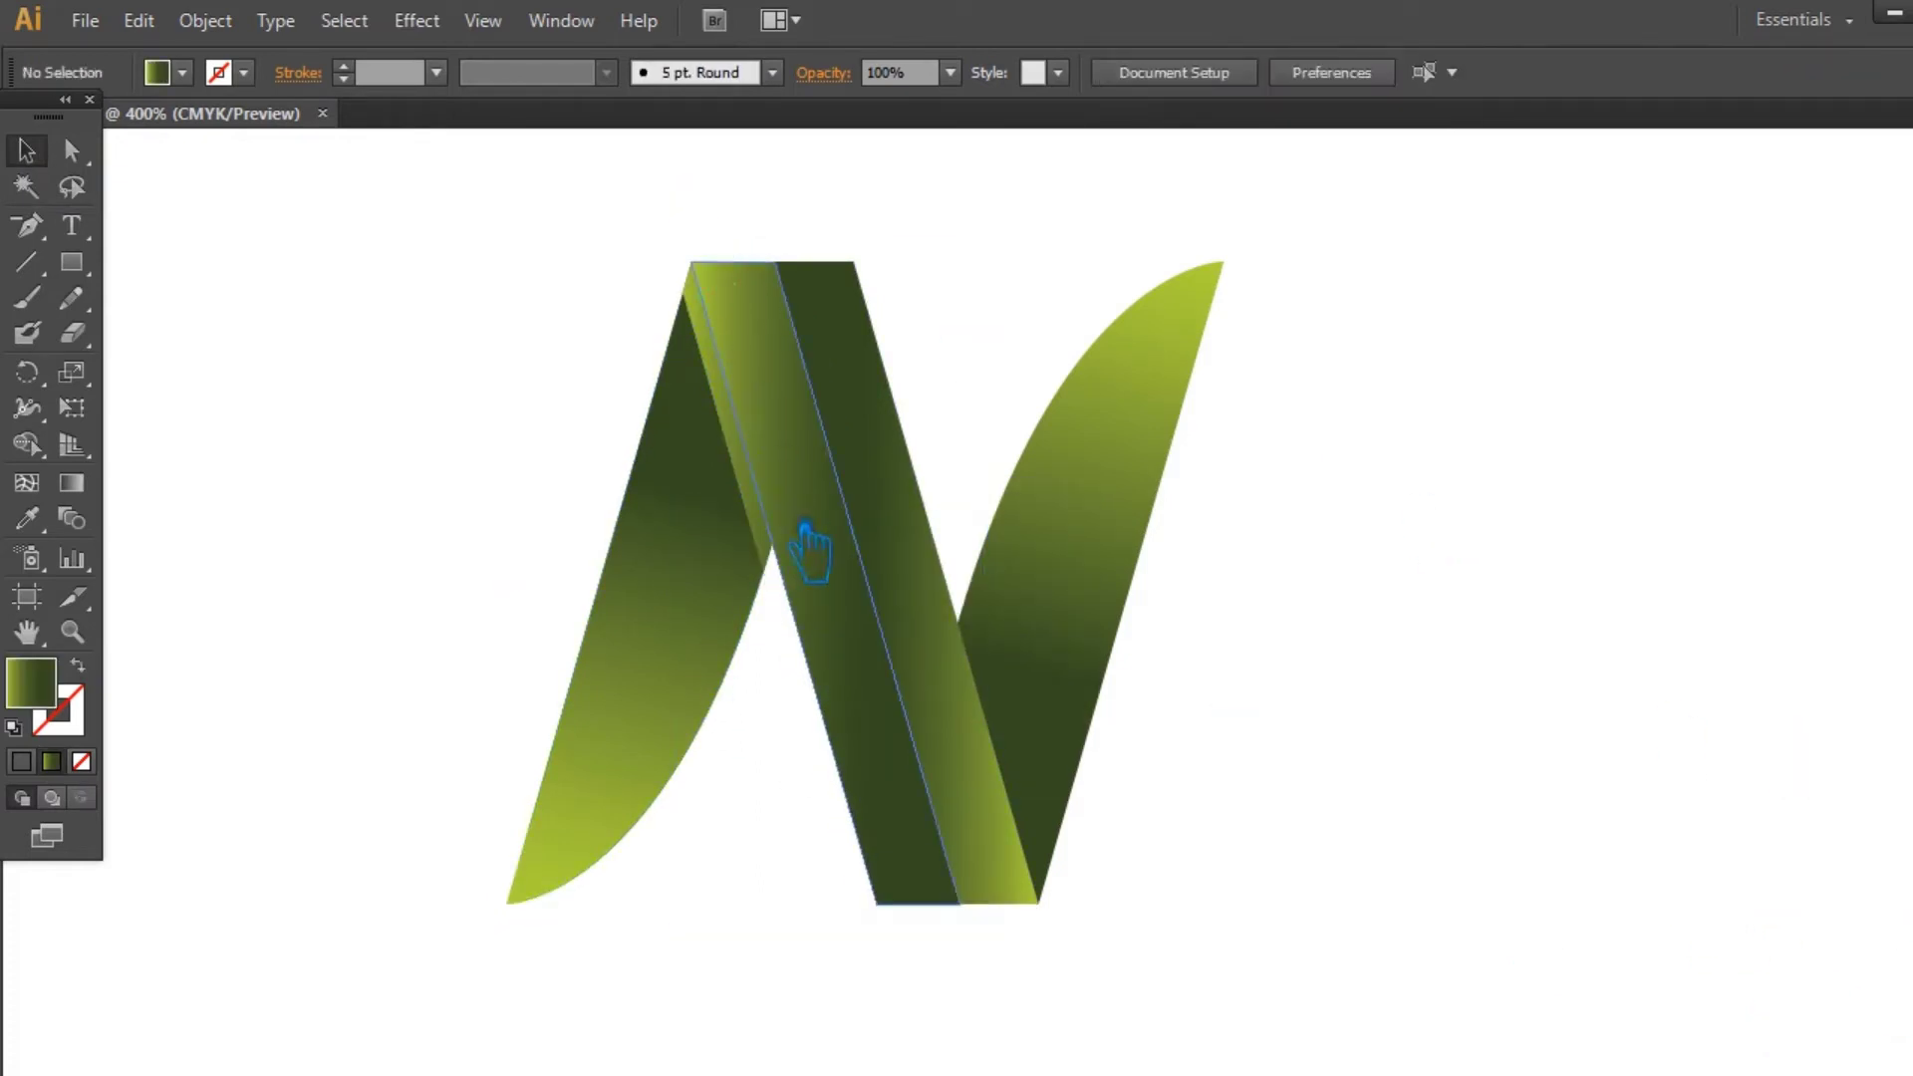
Step: Eyedropper the middle stripe's darker gradient onto the thin sliver
click(748, 423)
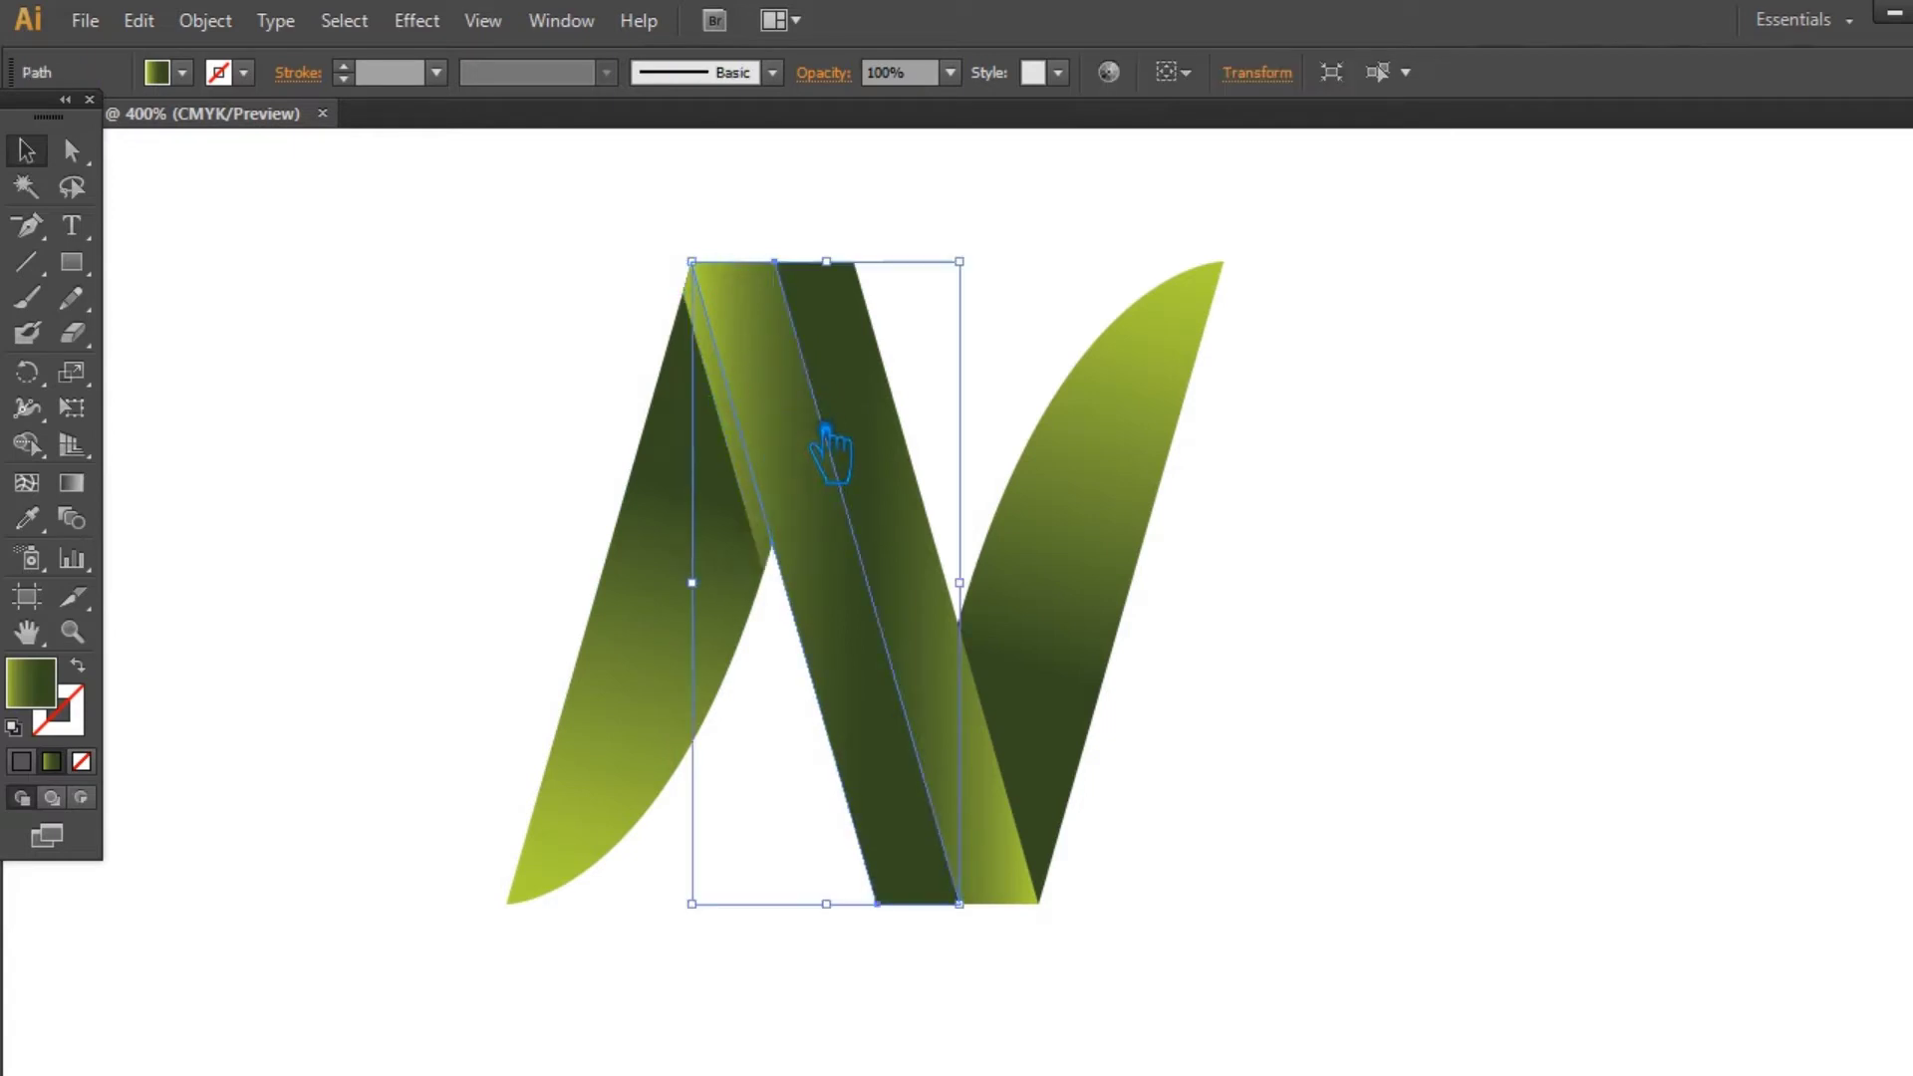
click(750, 476)
click(26, 517)
click(666, 700)
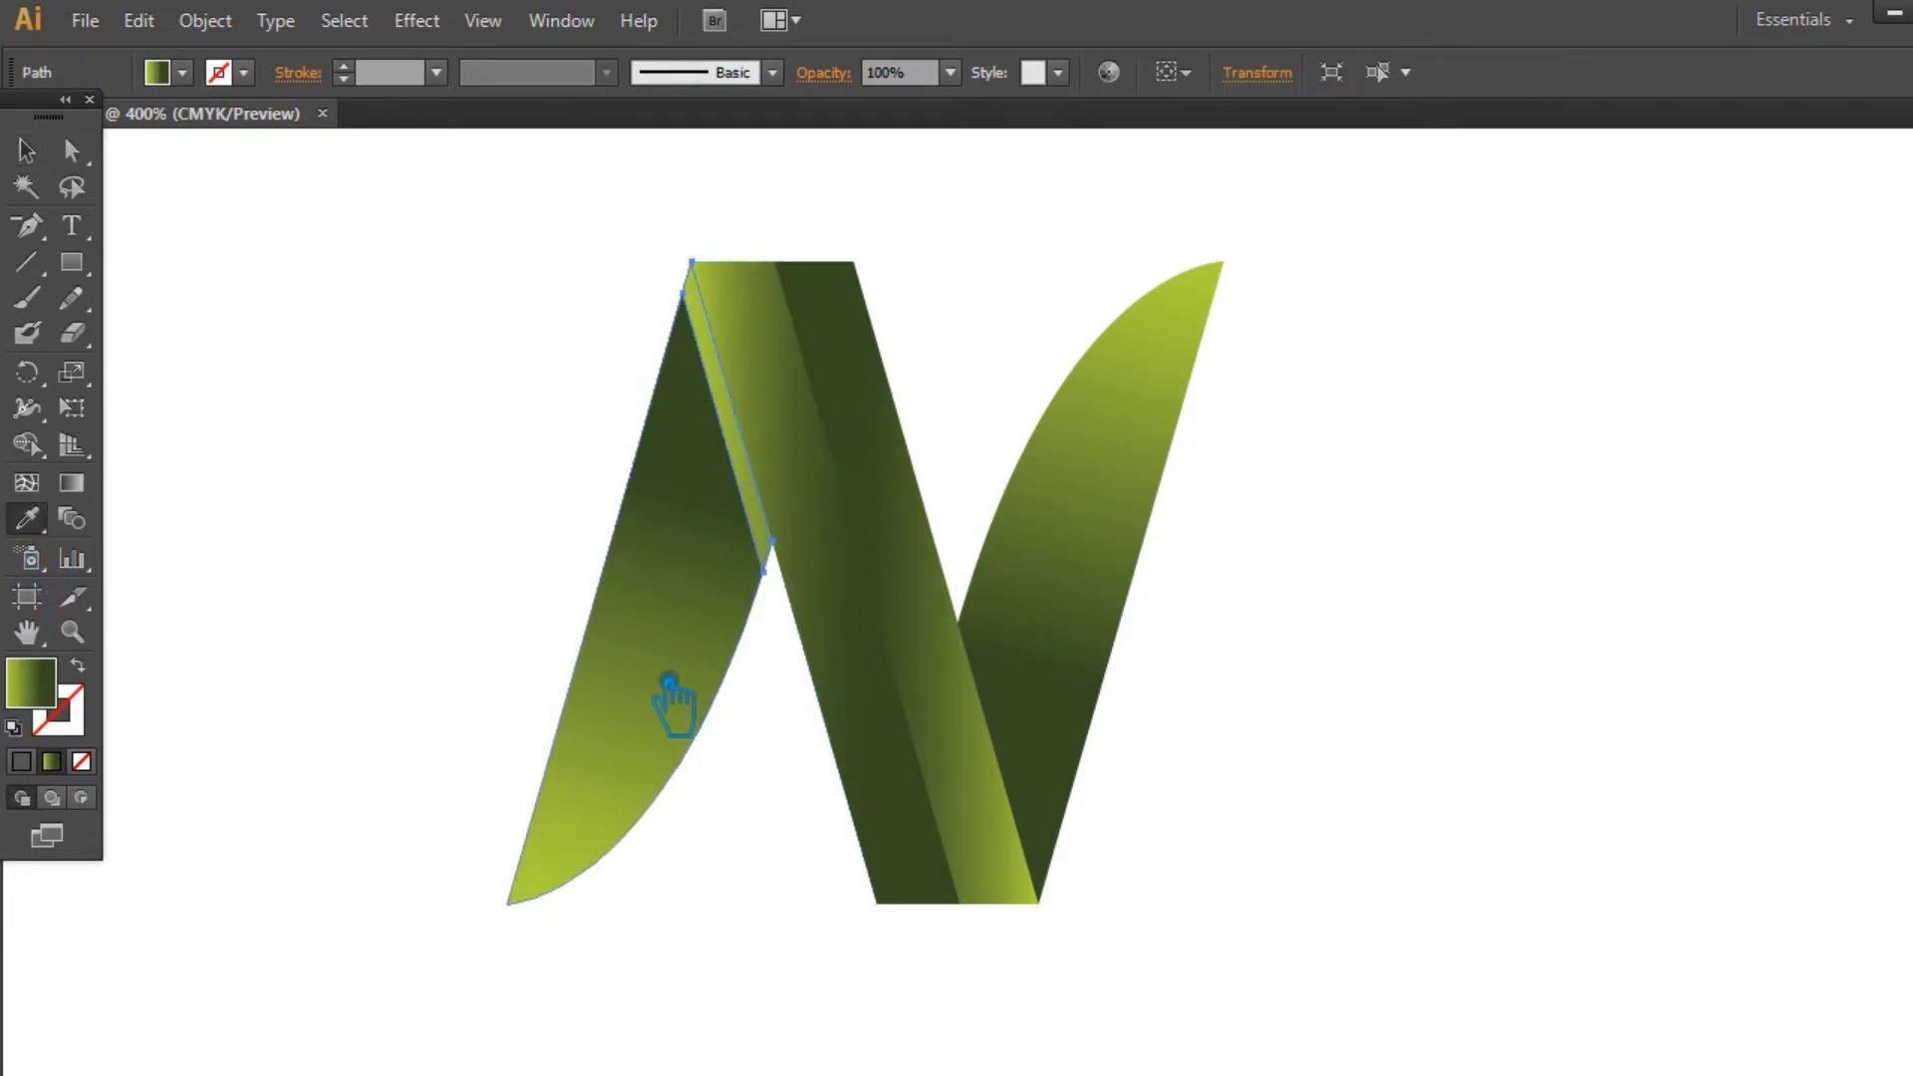
click(878, 376)
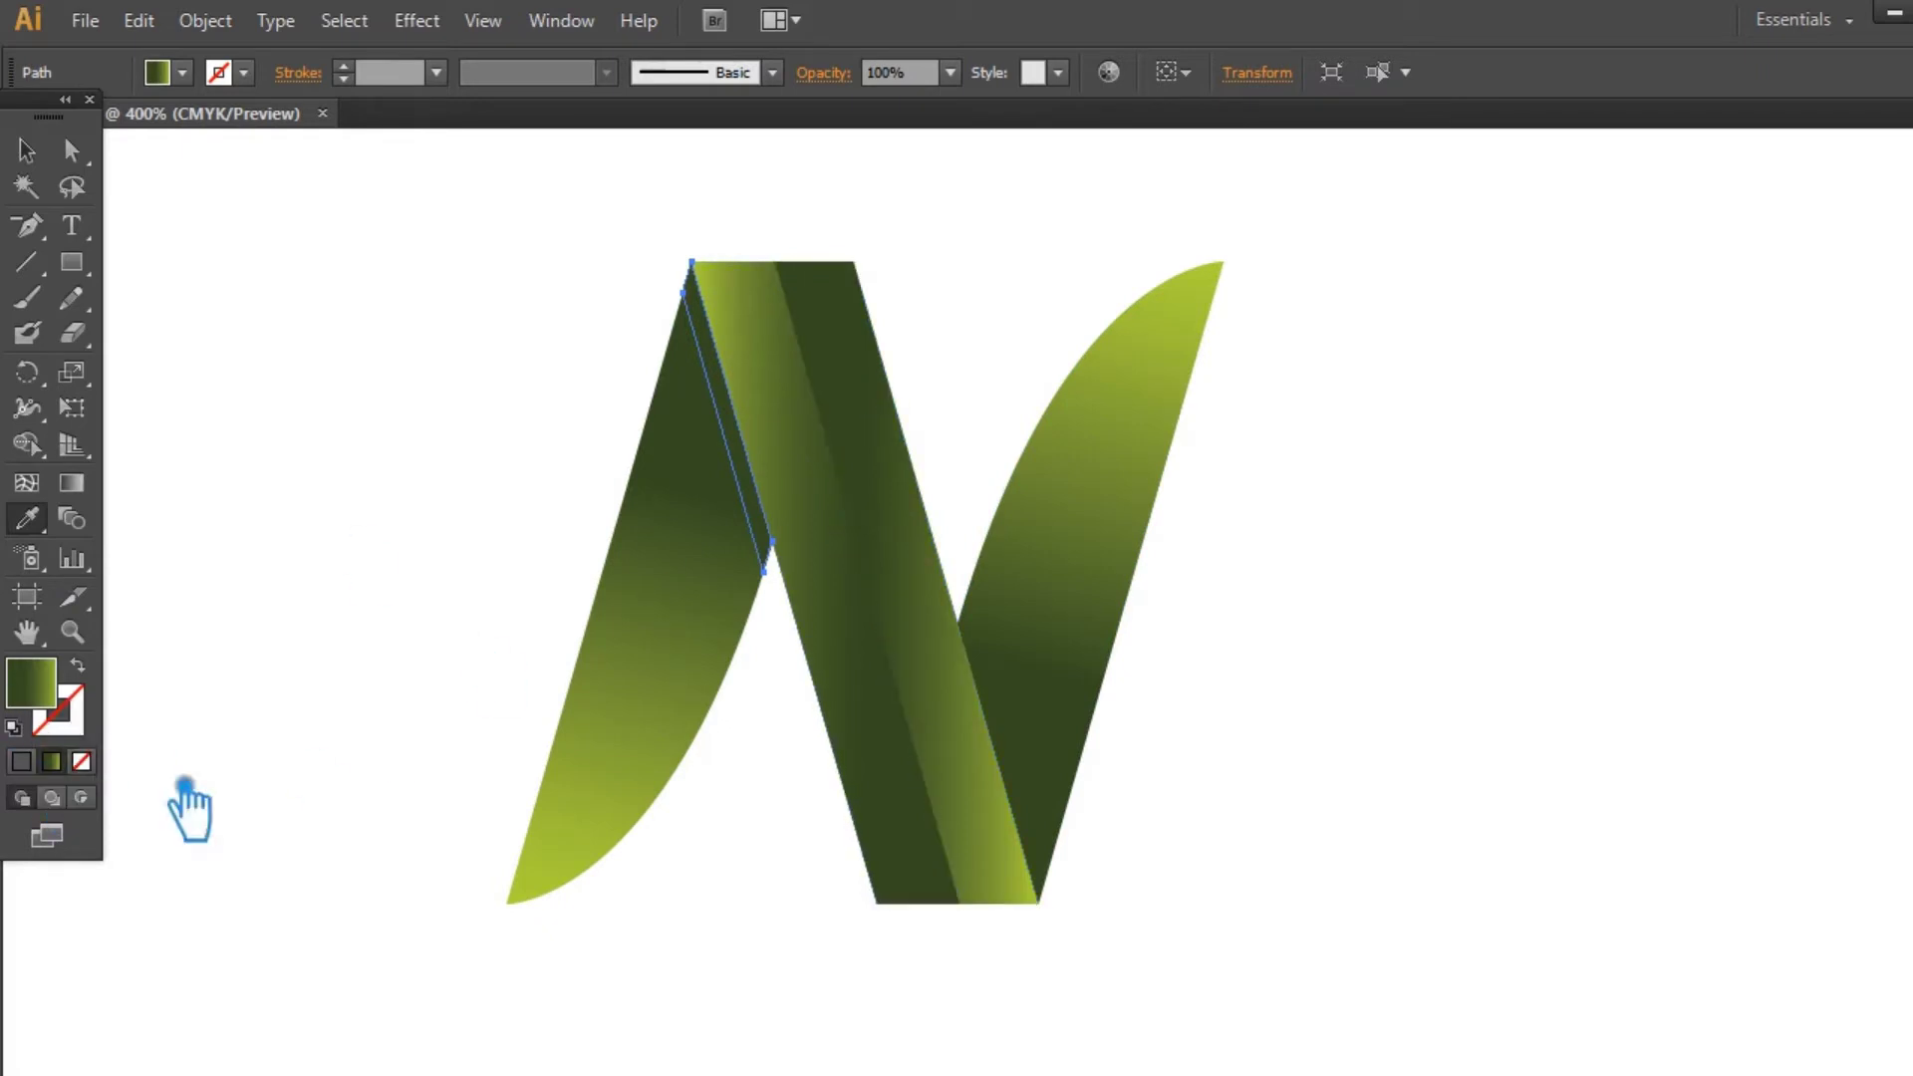
click(684, 547)
click(922, 742)
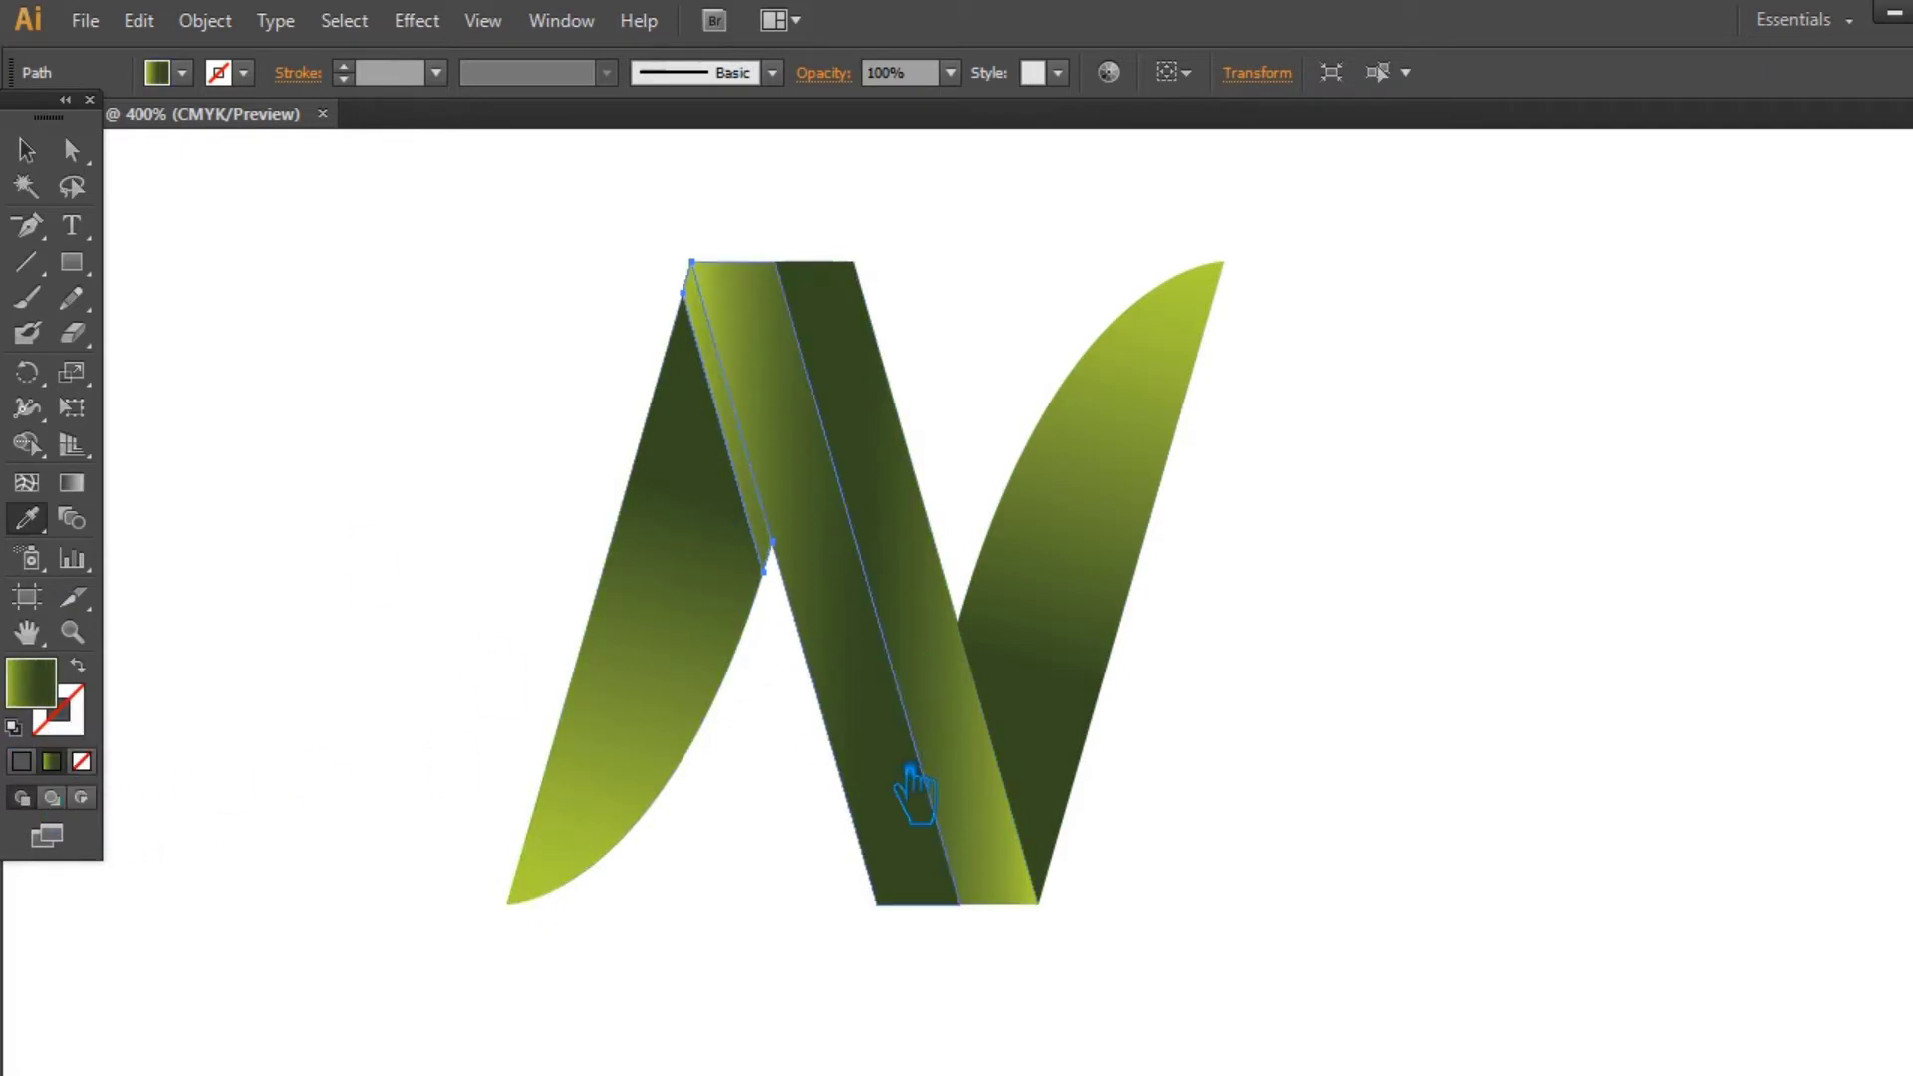
click(877, 385)
key(v)
click(454, 590)
Step: Add a dark green stop to the sliver's gradient, remove the yellow stop, and shift the midpoint left
click(769, 546)
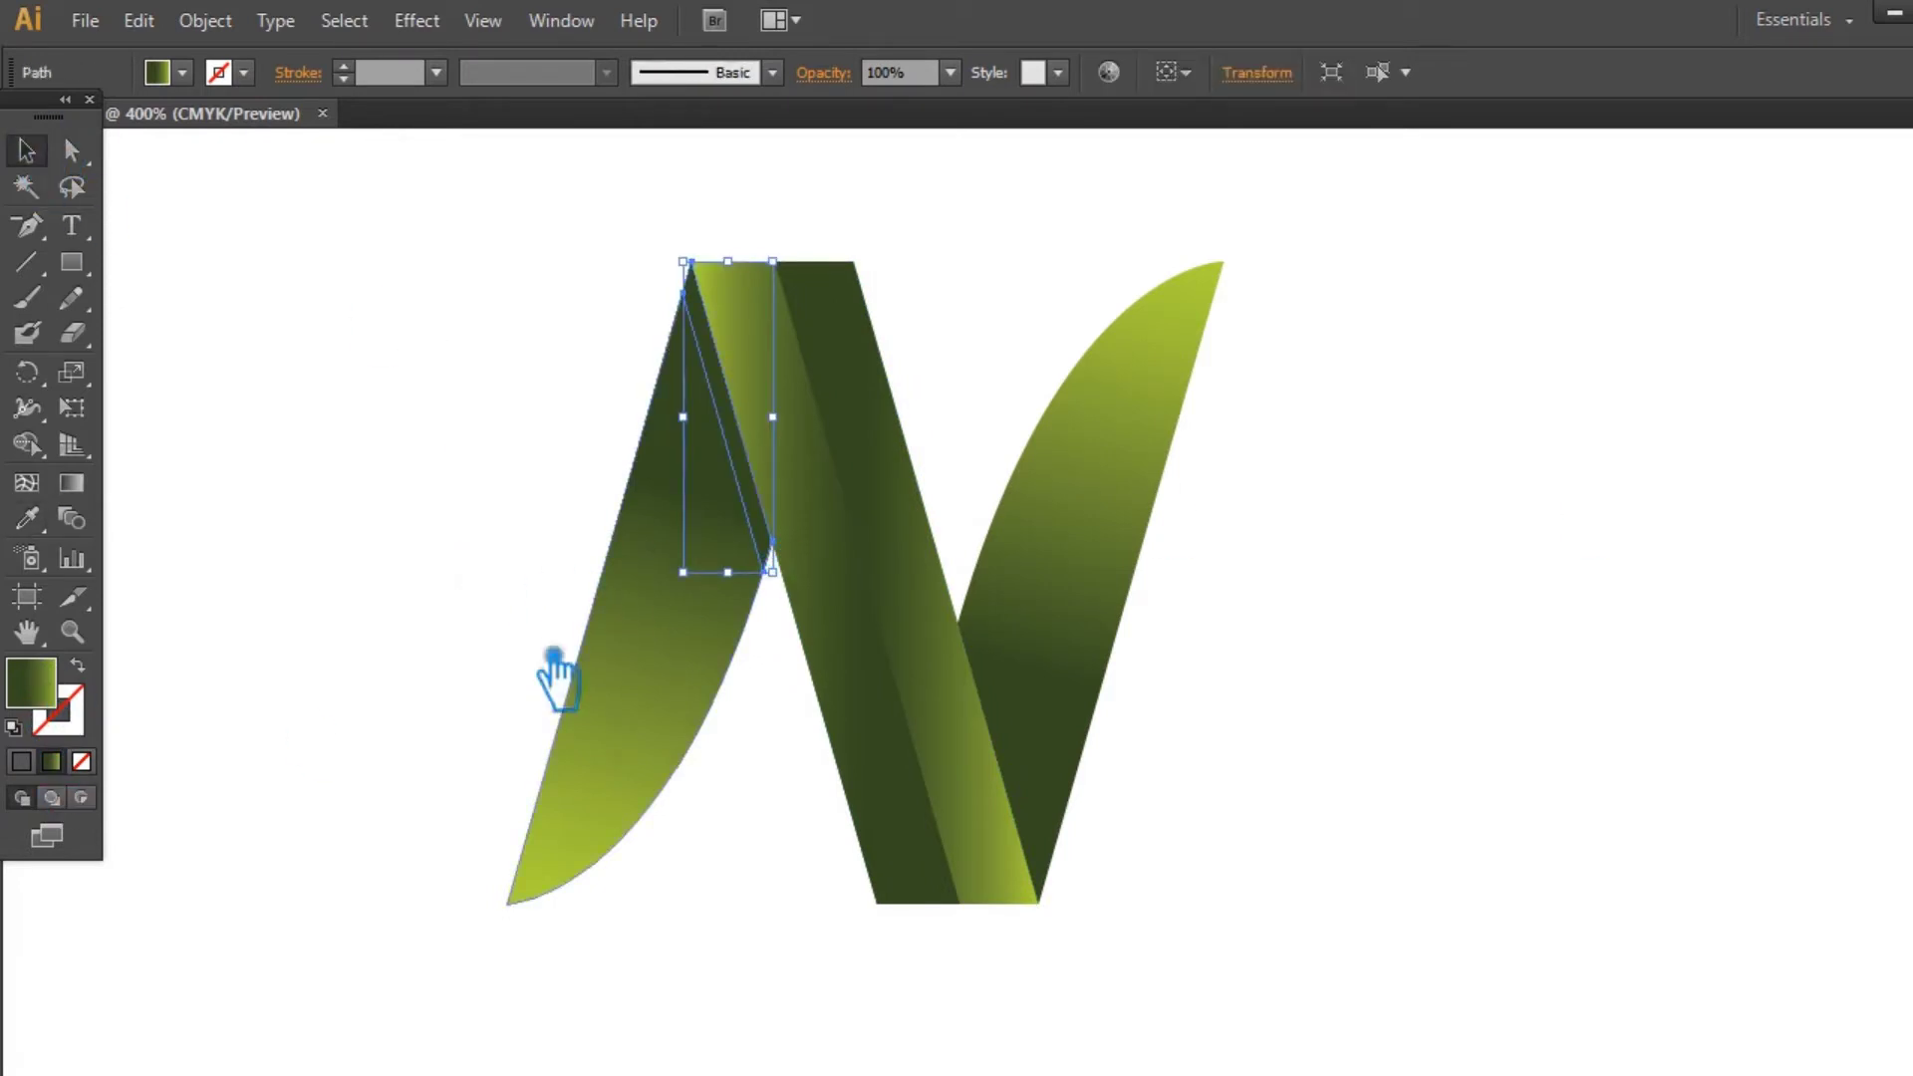
key(ctrl+F9)
click(1905, 588)
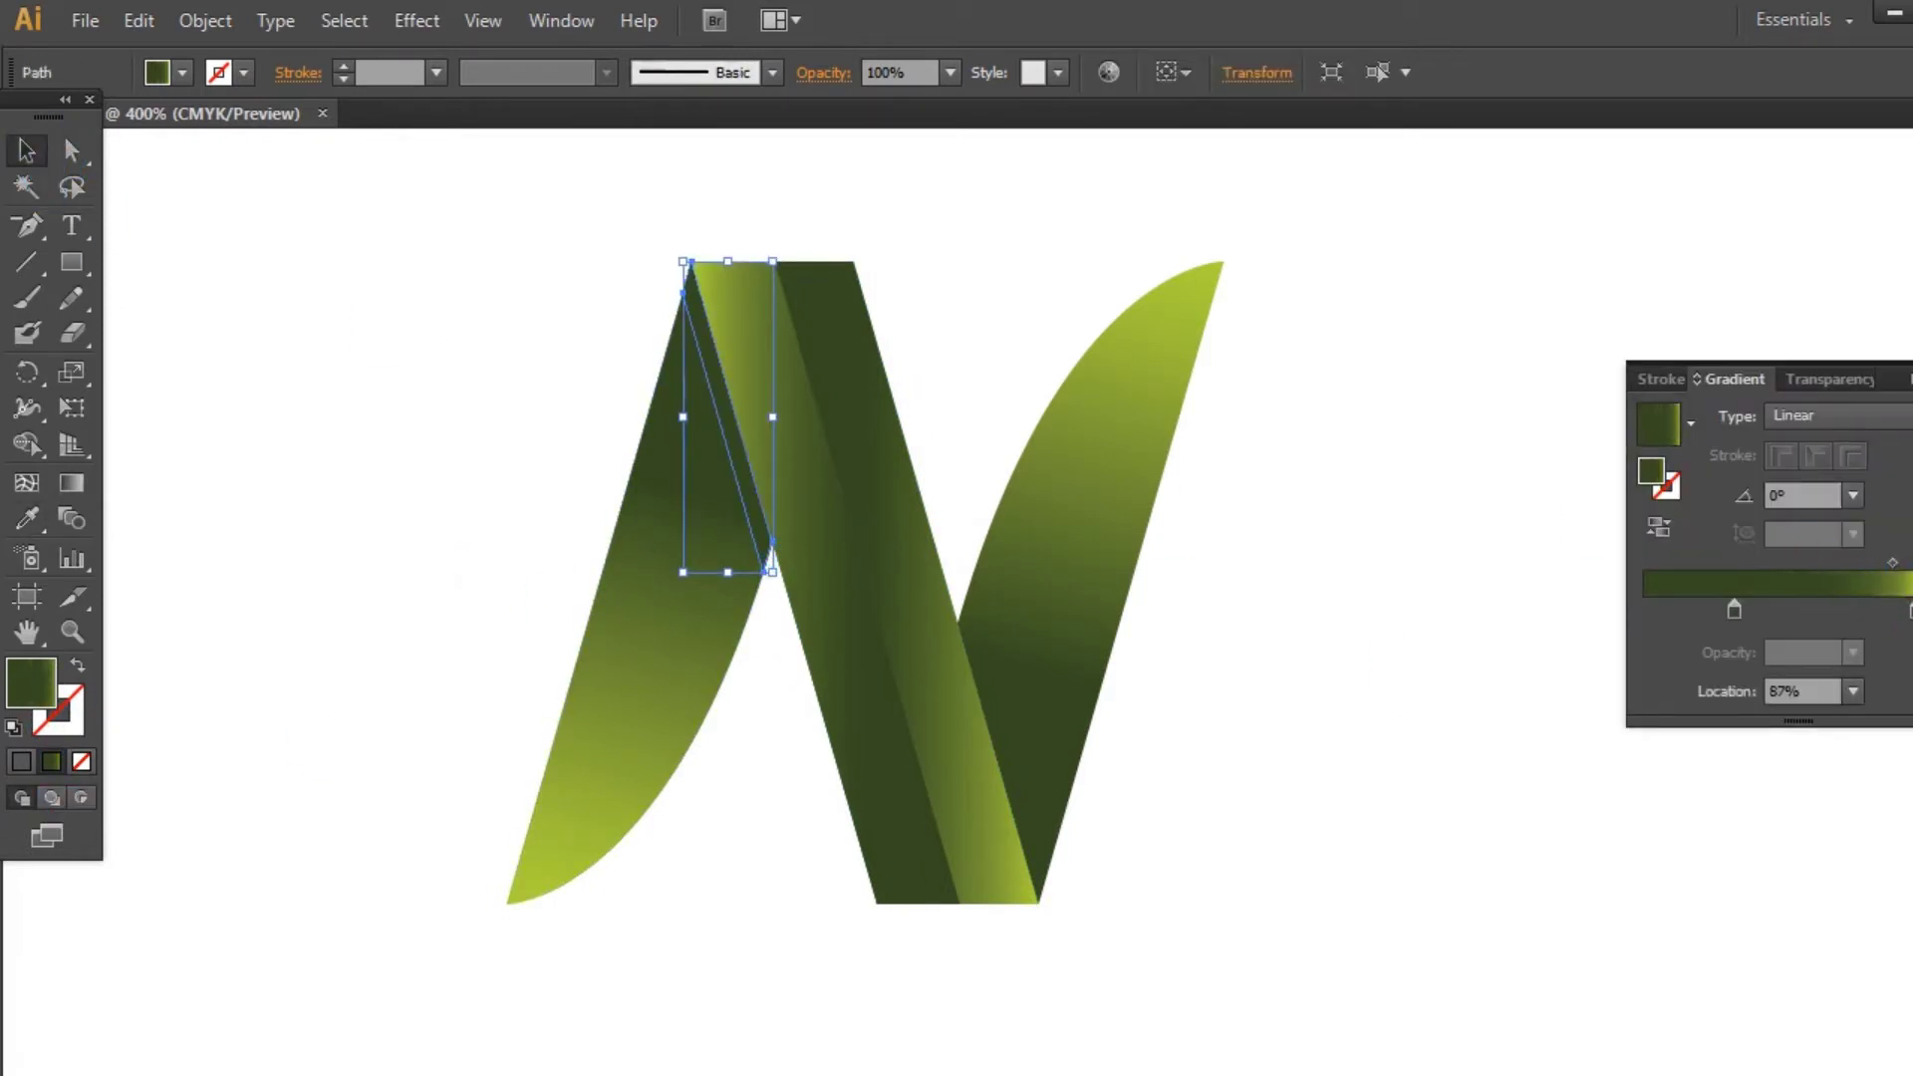
click(1672, 614)
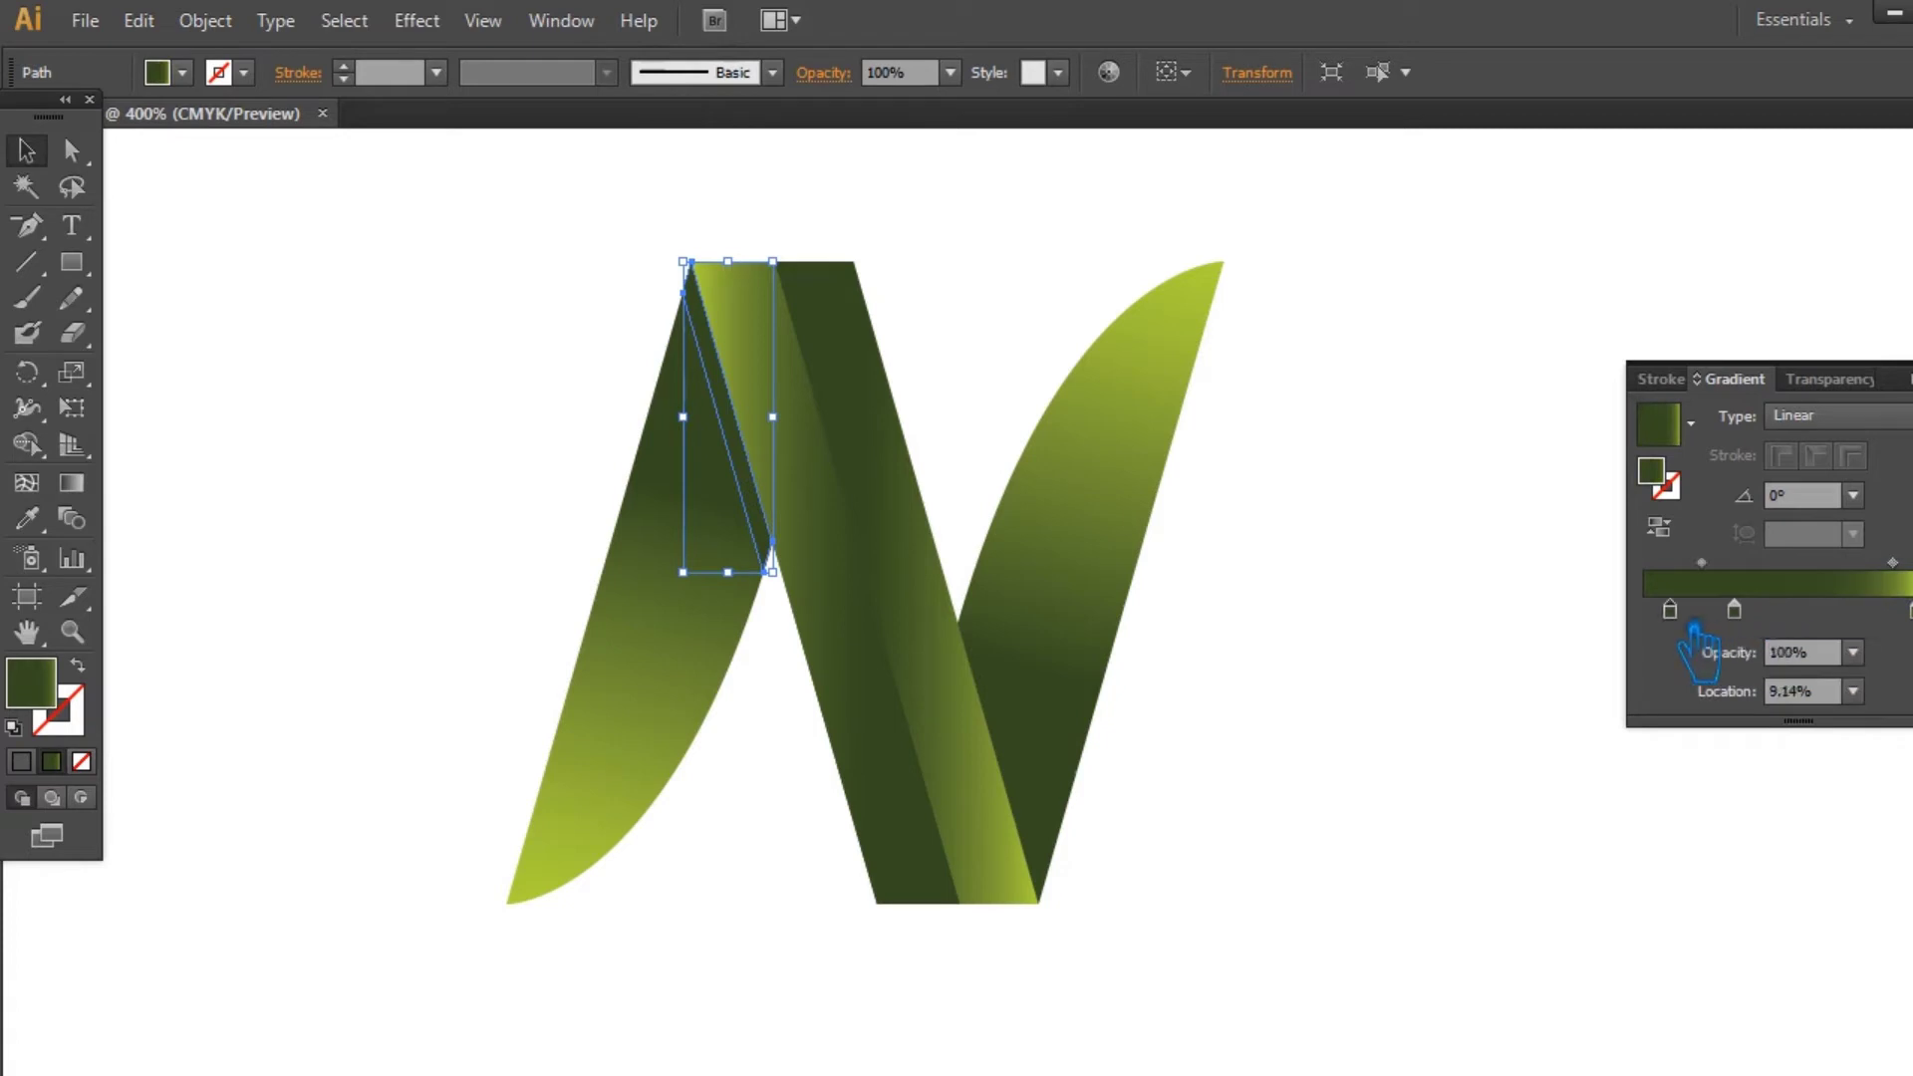
double_click(1653, 474)
click(533, 432)
click(942, 139)
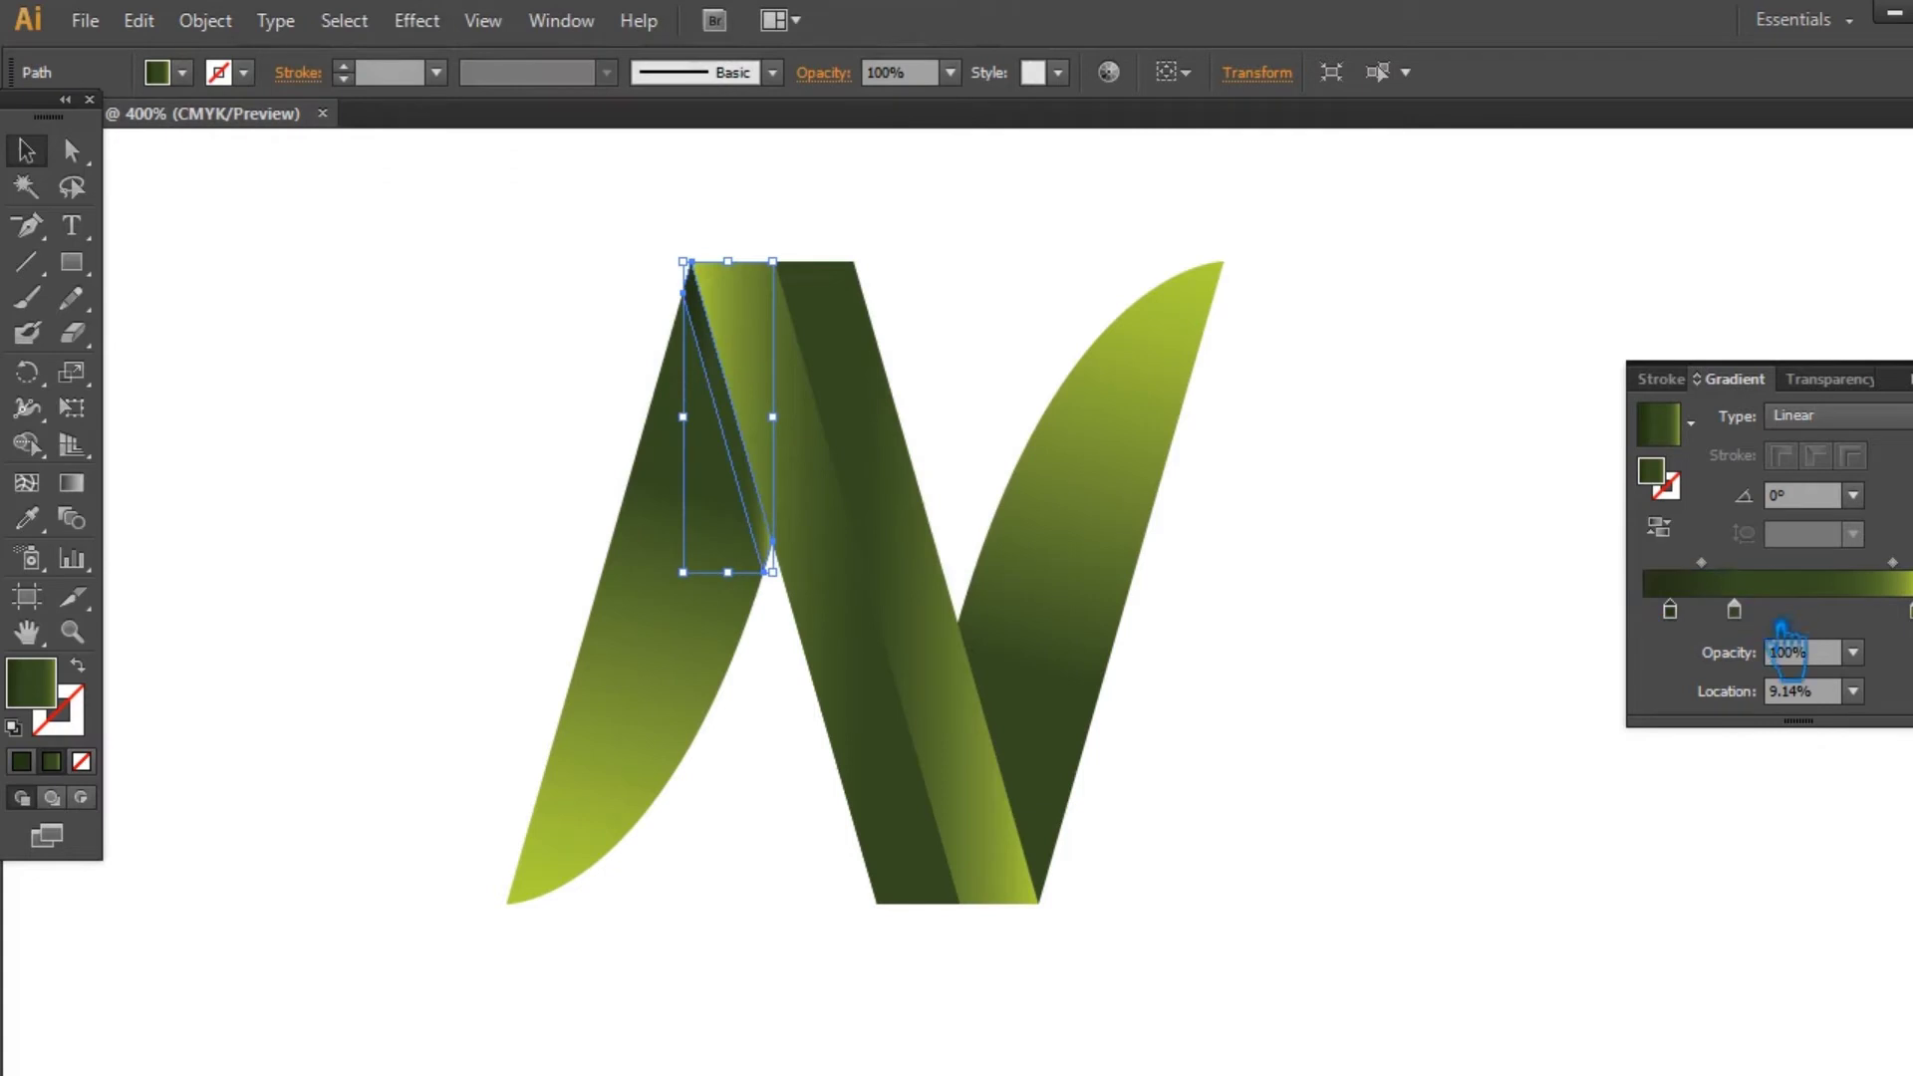
drag(1909, 610, 1904, 677)
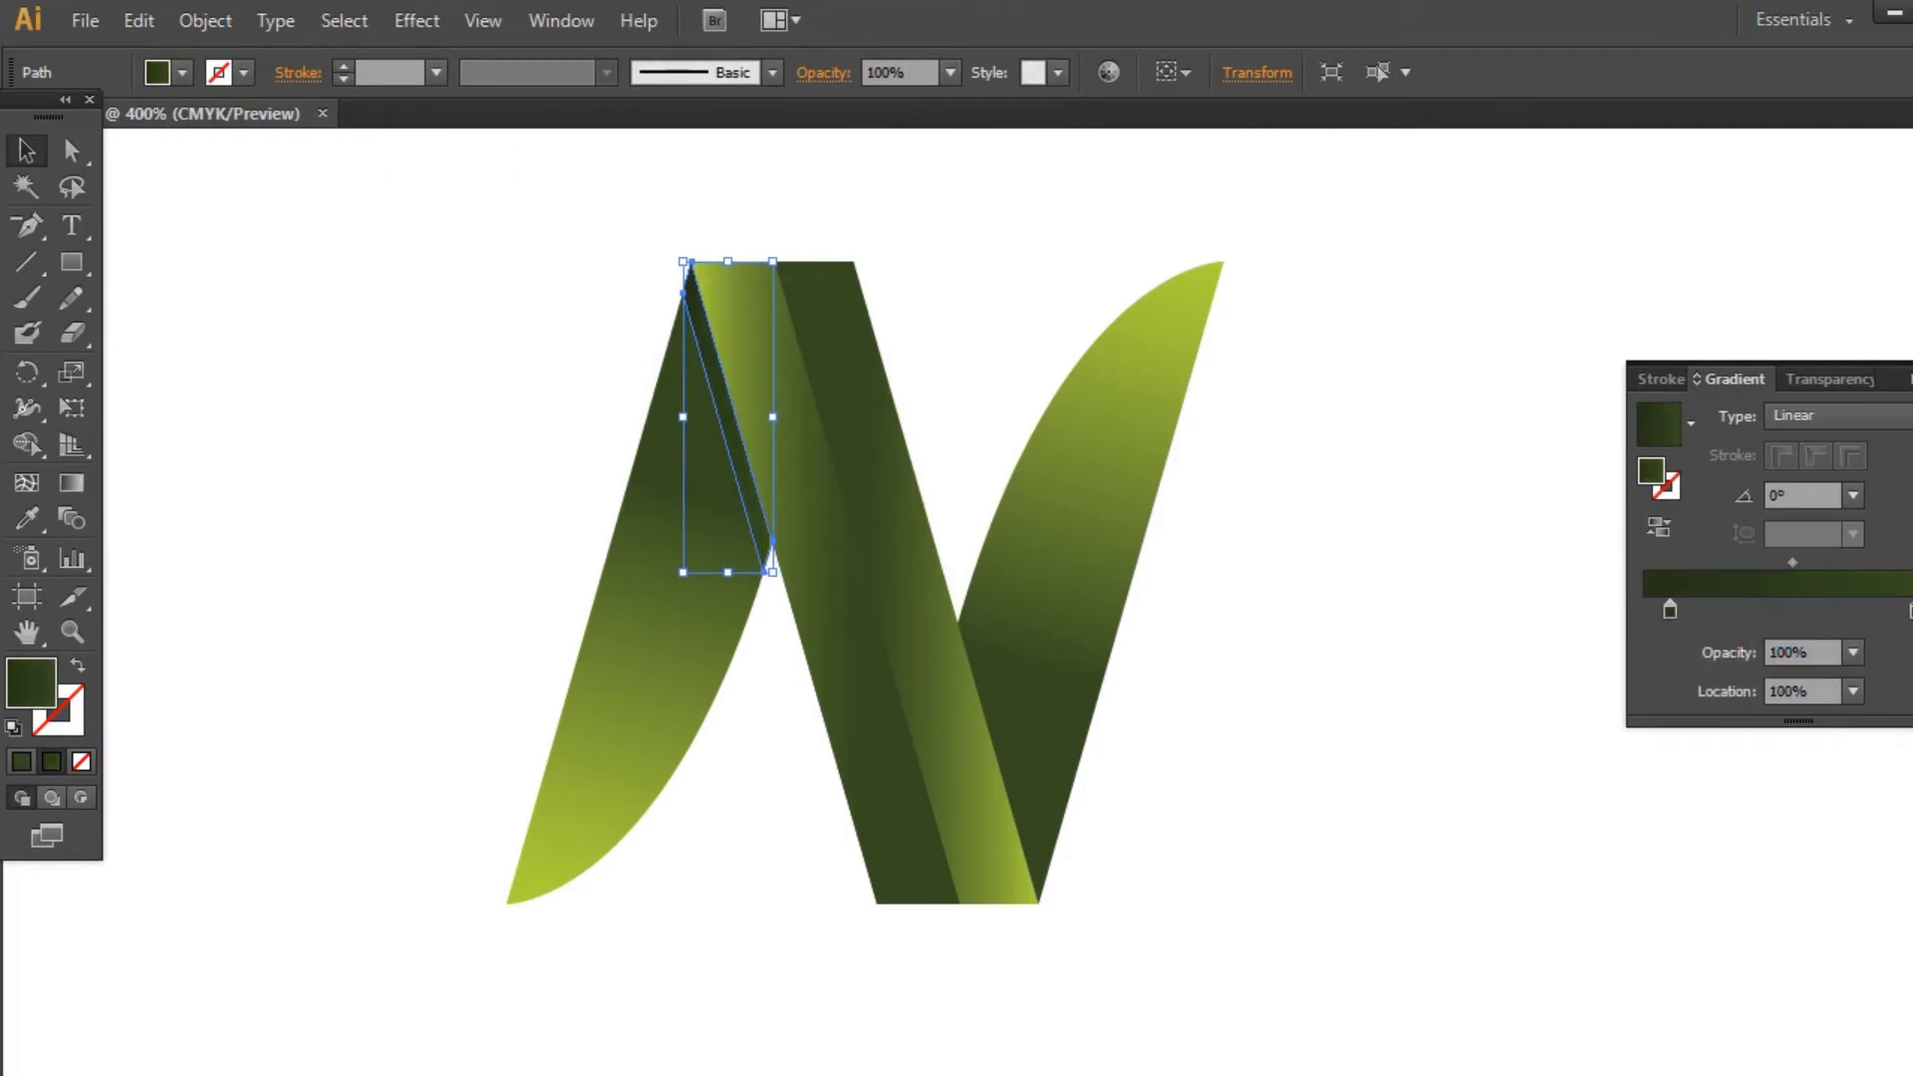
drag(1819, 576, 1779, 576)
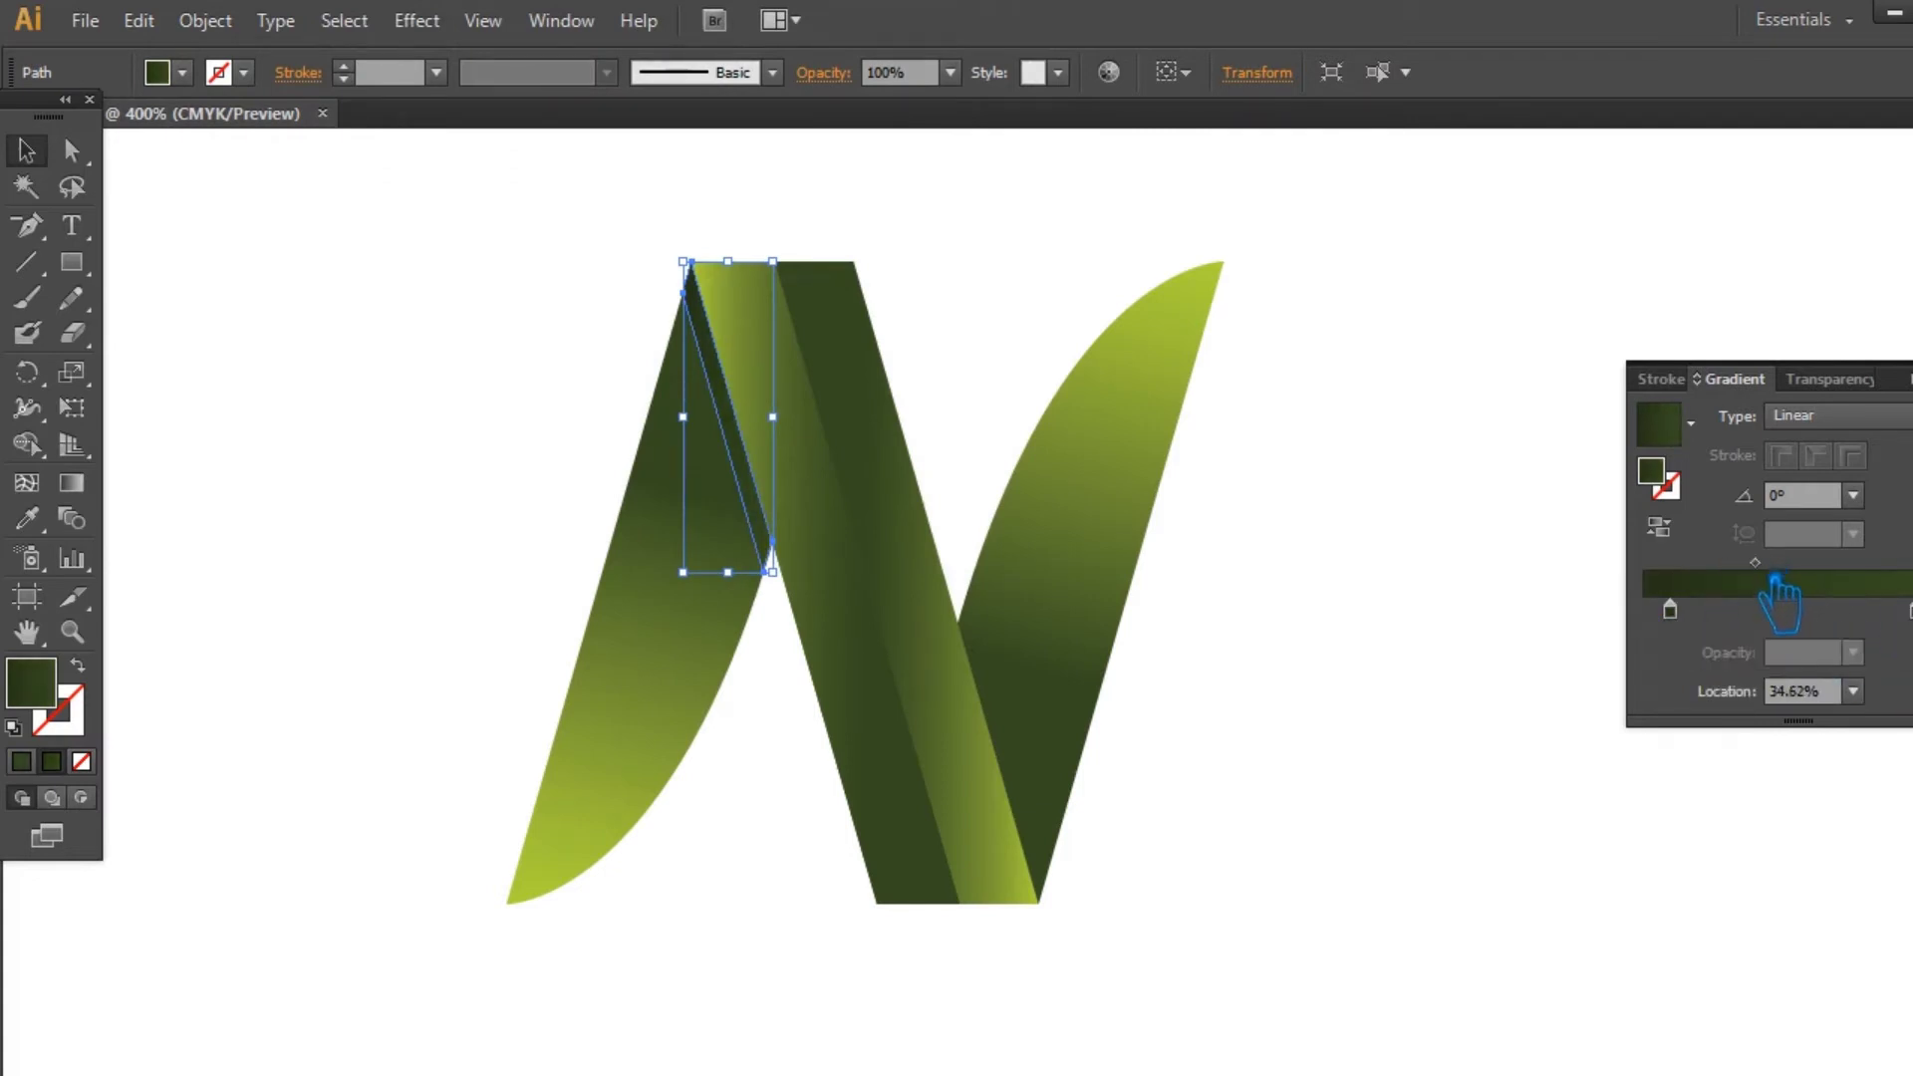
drag(1674, 610, 1824, 563)
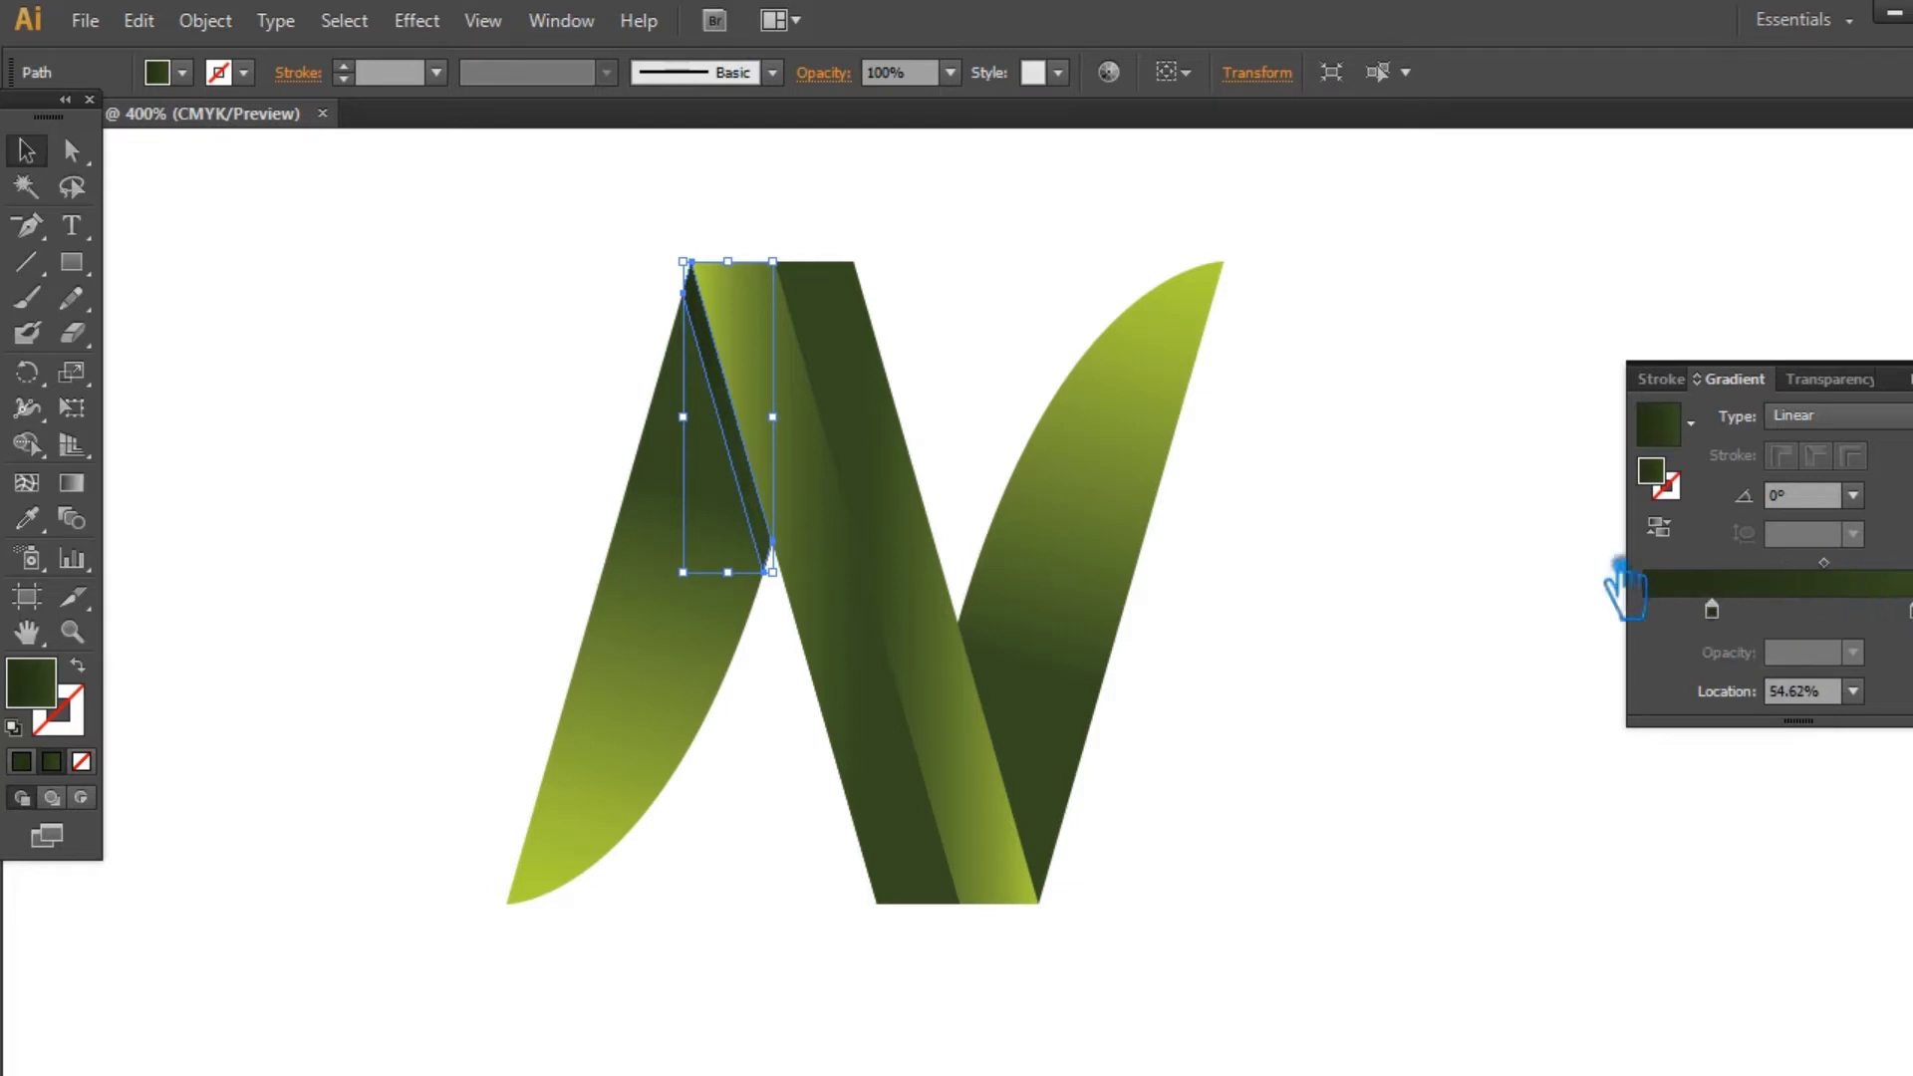
click(1462, 481)
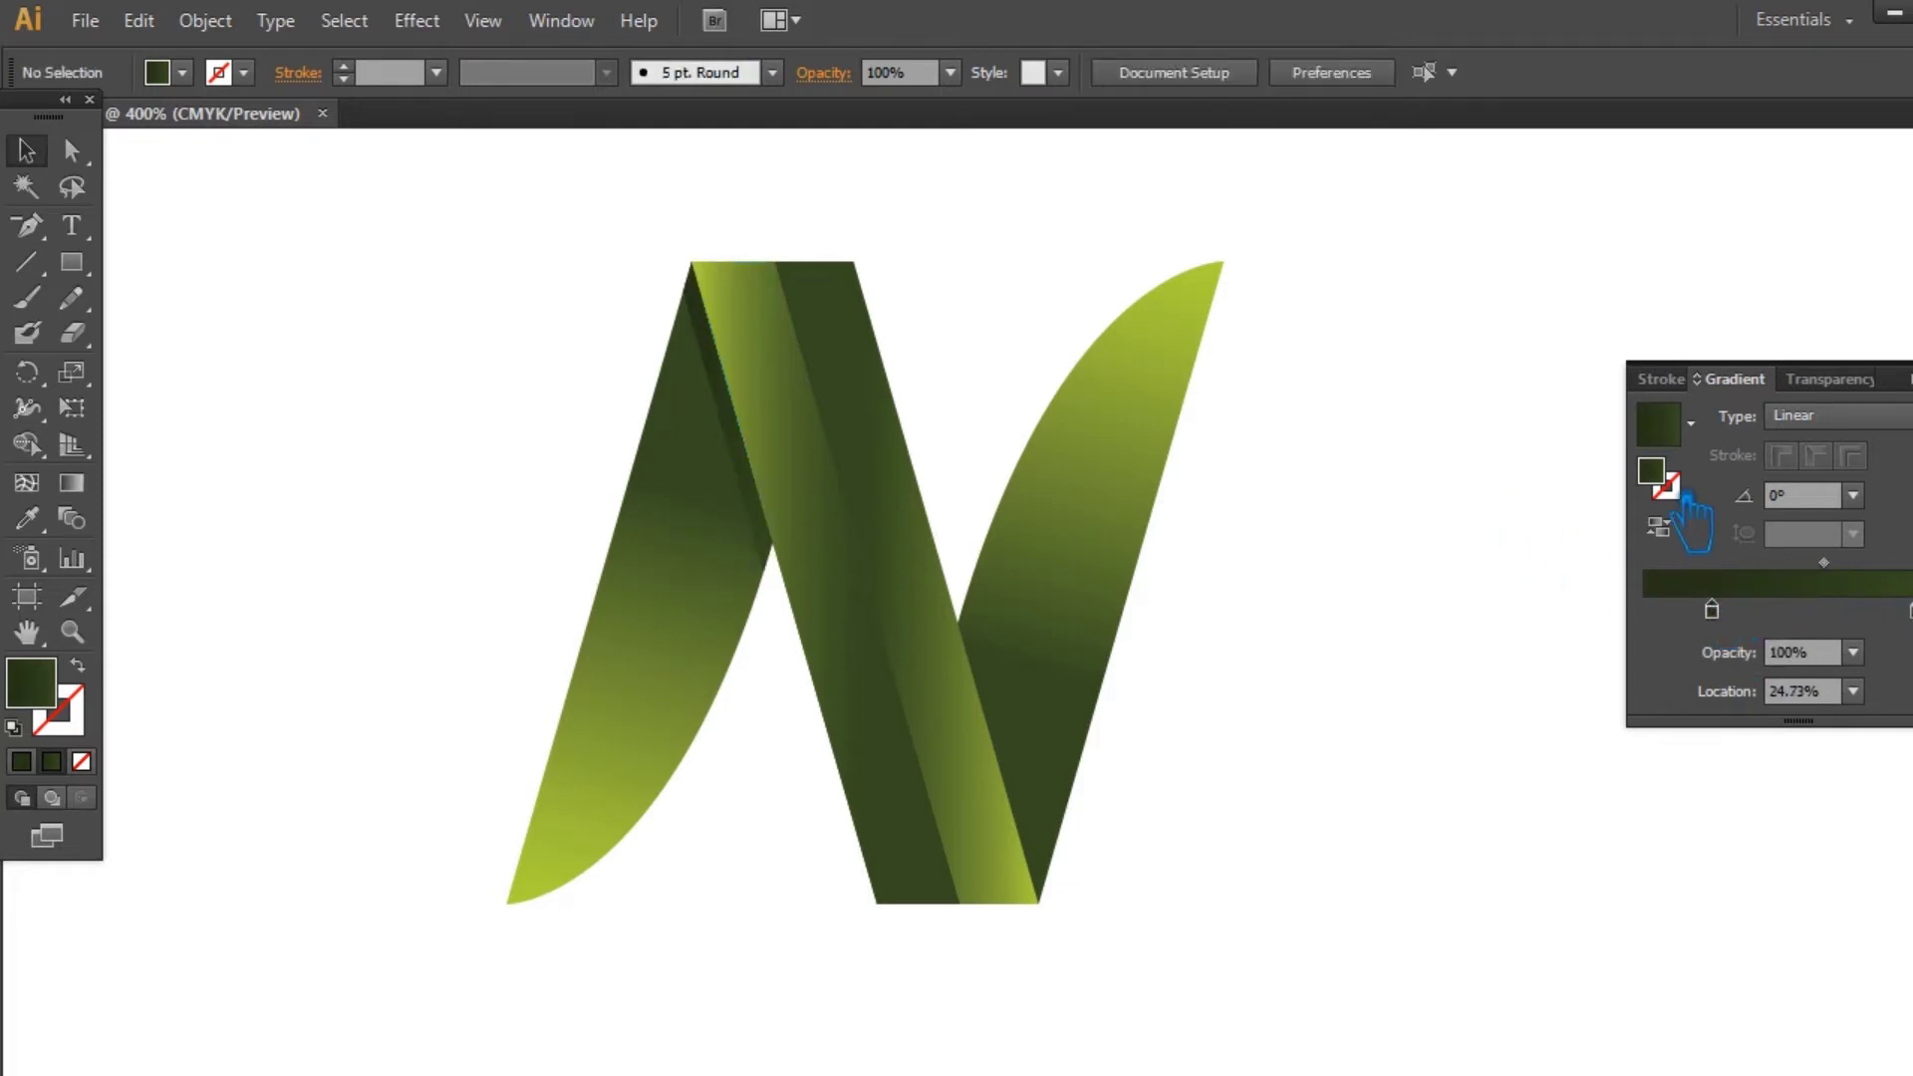
Step: Set the sliver's gradient stop colour to near-black green 1A2607
double_click(1657, 475)
drag(555, 478, 526, 440)
click(957, 148)
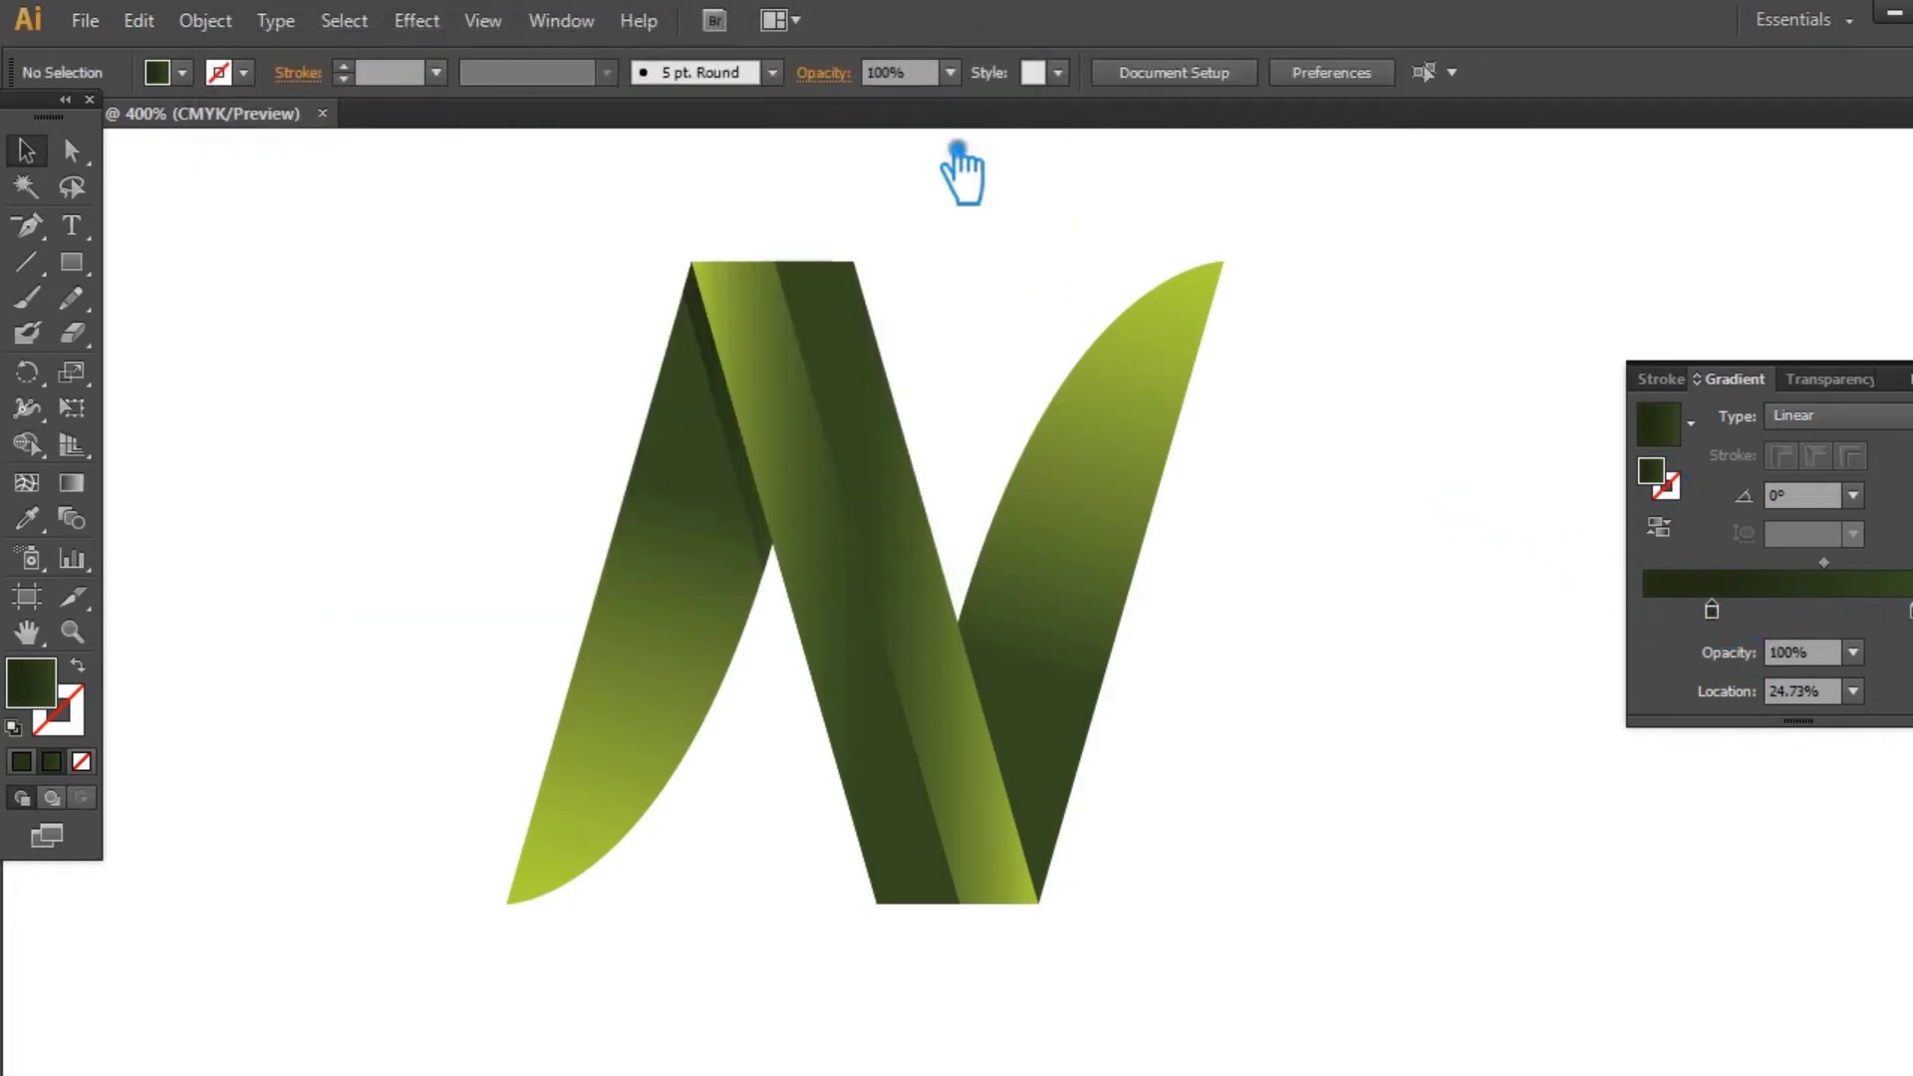
click(773, 521)
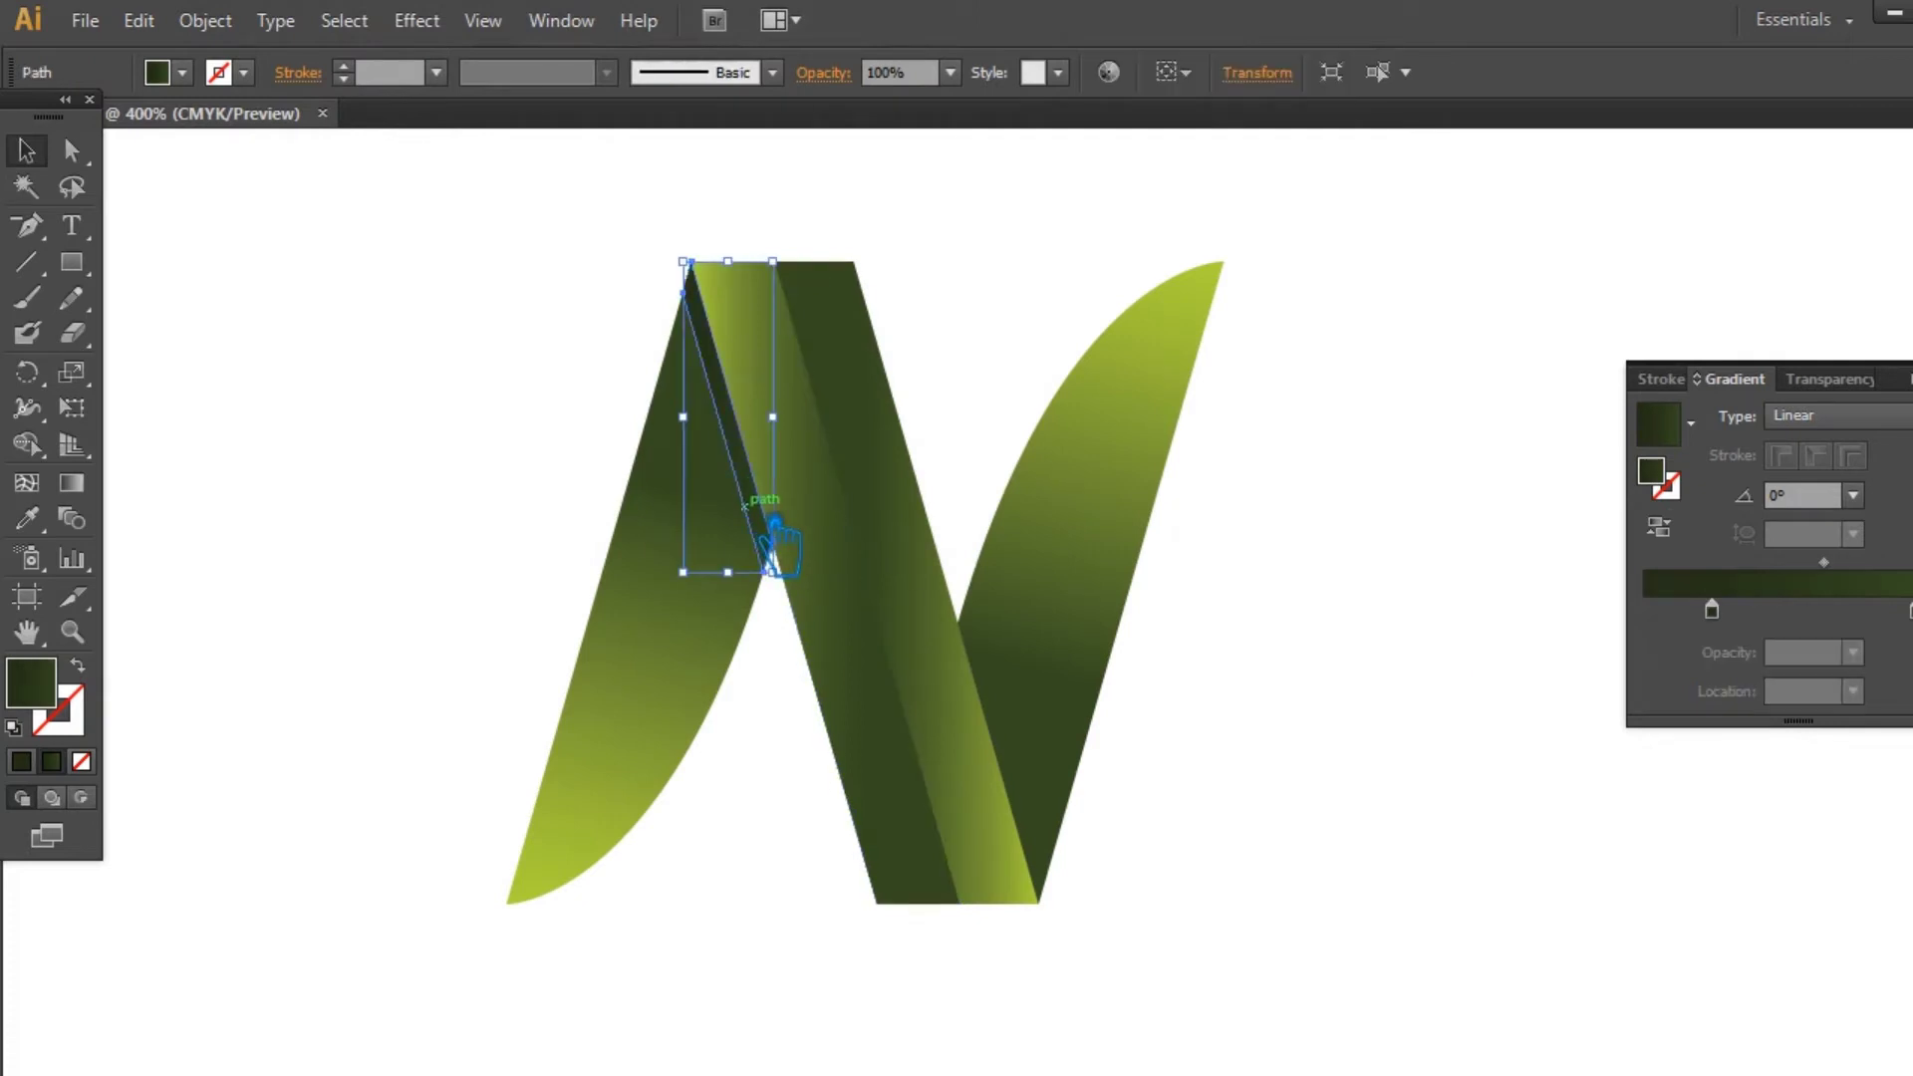
click(1712, 610)
double_click(1654, 474)
click(536, 451)
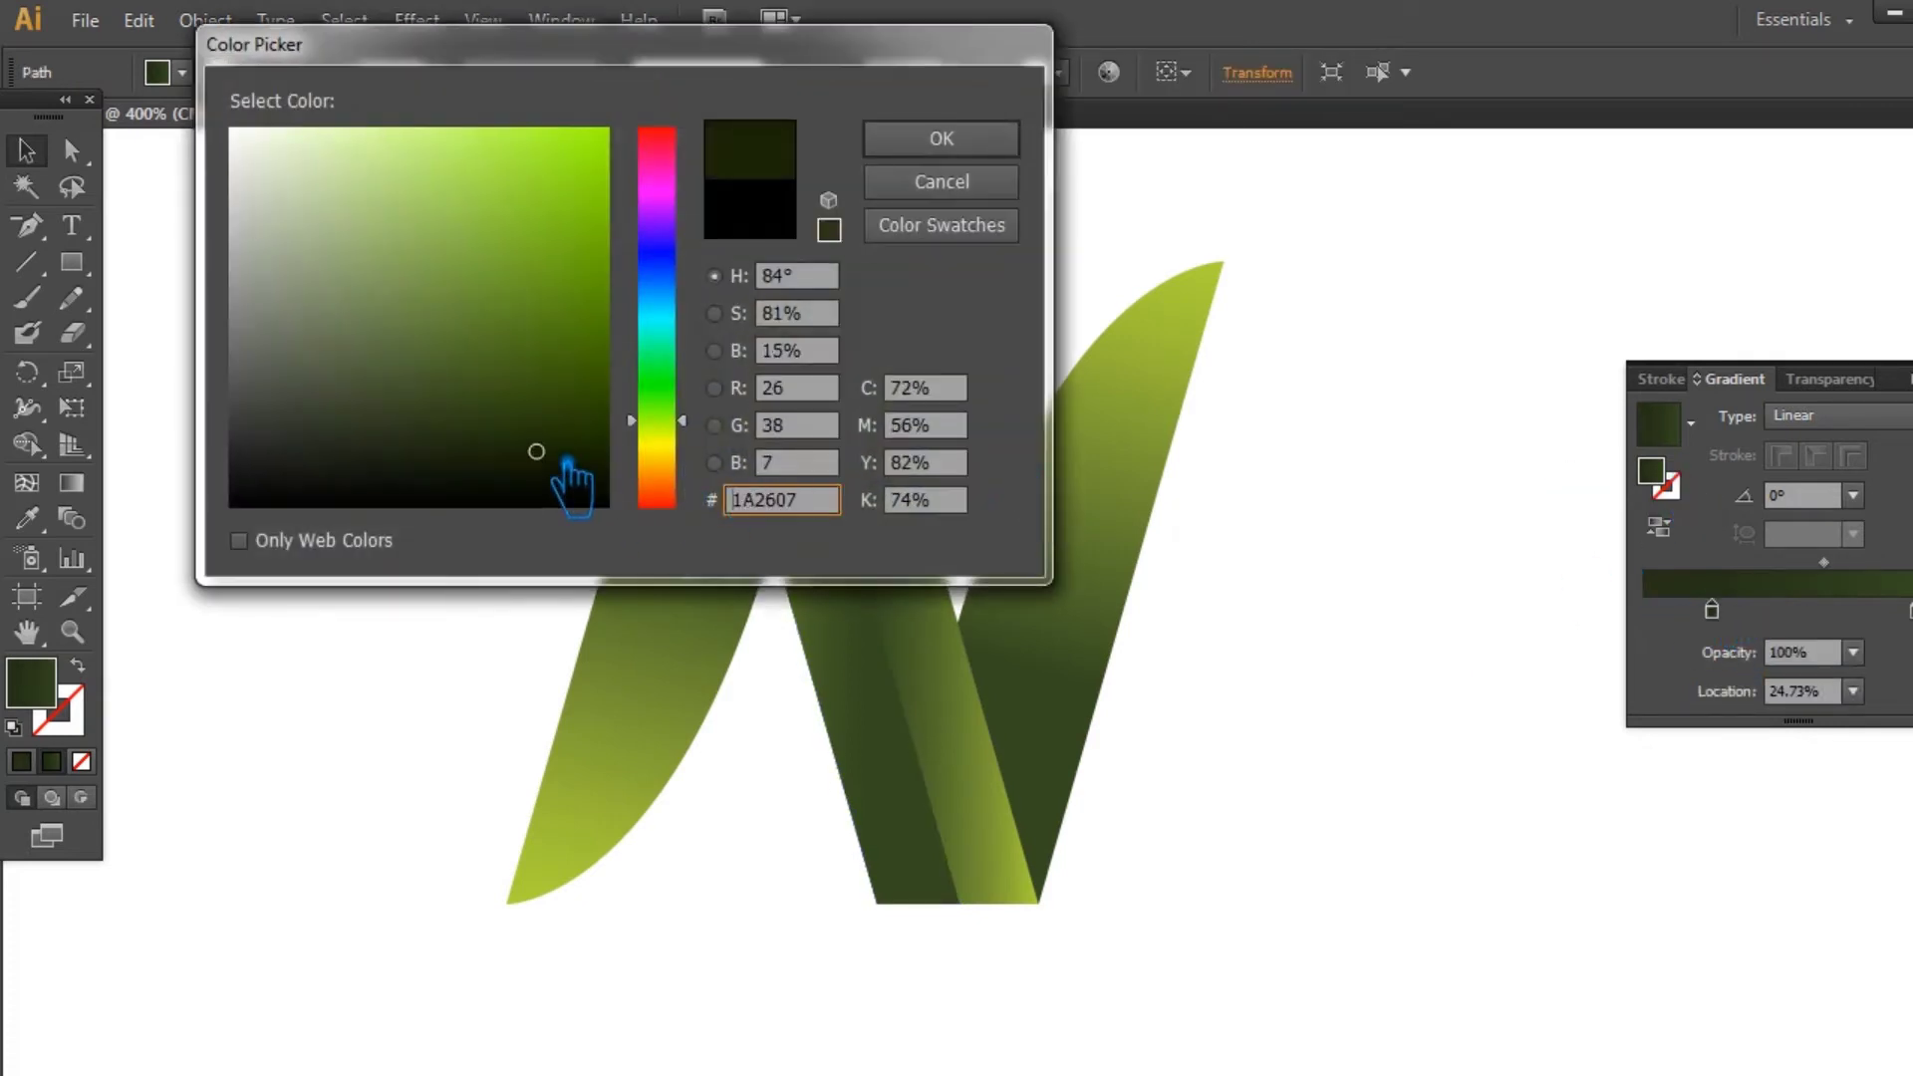
click(941, 140)
click(1275, 667)
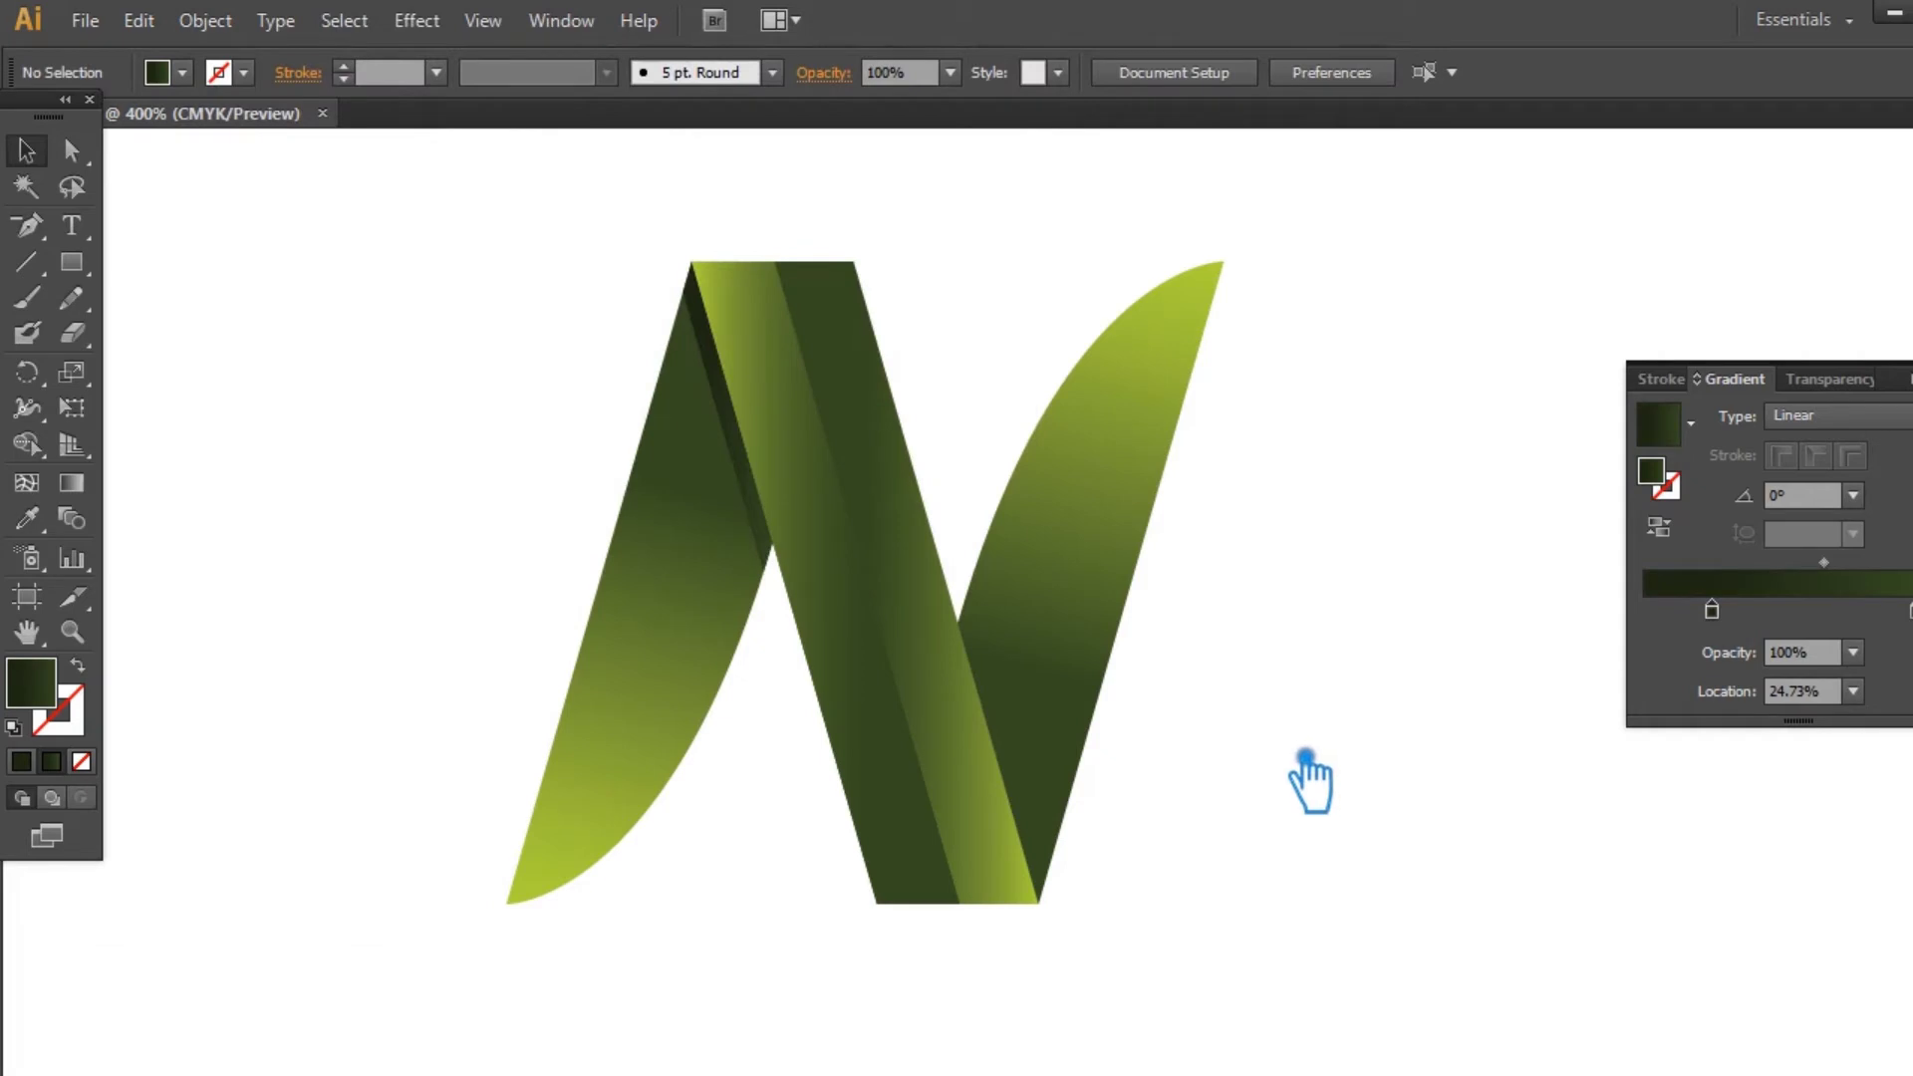
Step: Make a 0.04 in offset-path copy of the N's right diagonal band
click(1061, 686)
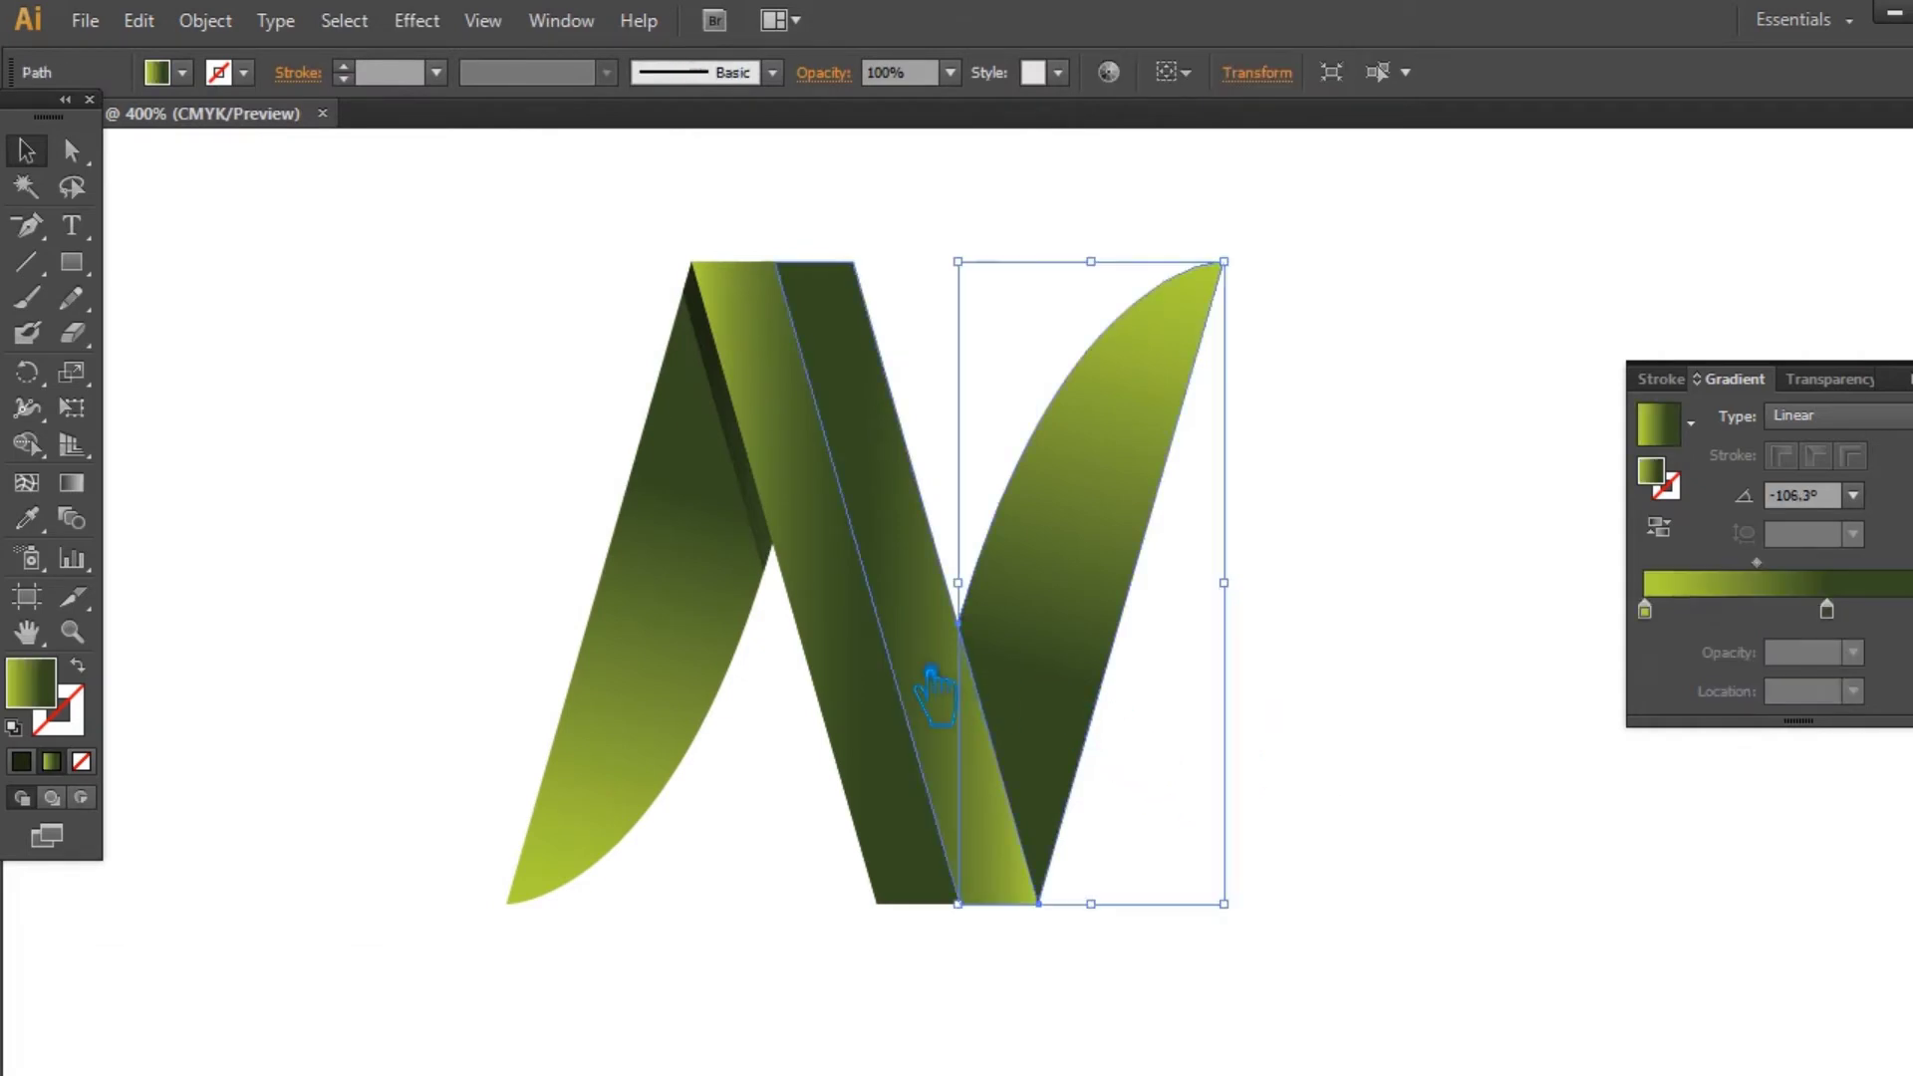
click(959, 688)
click(205, 20)
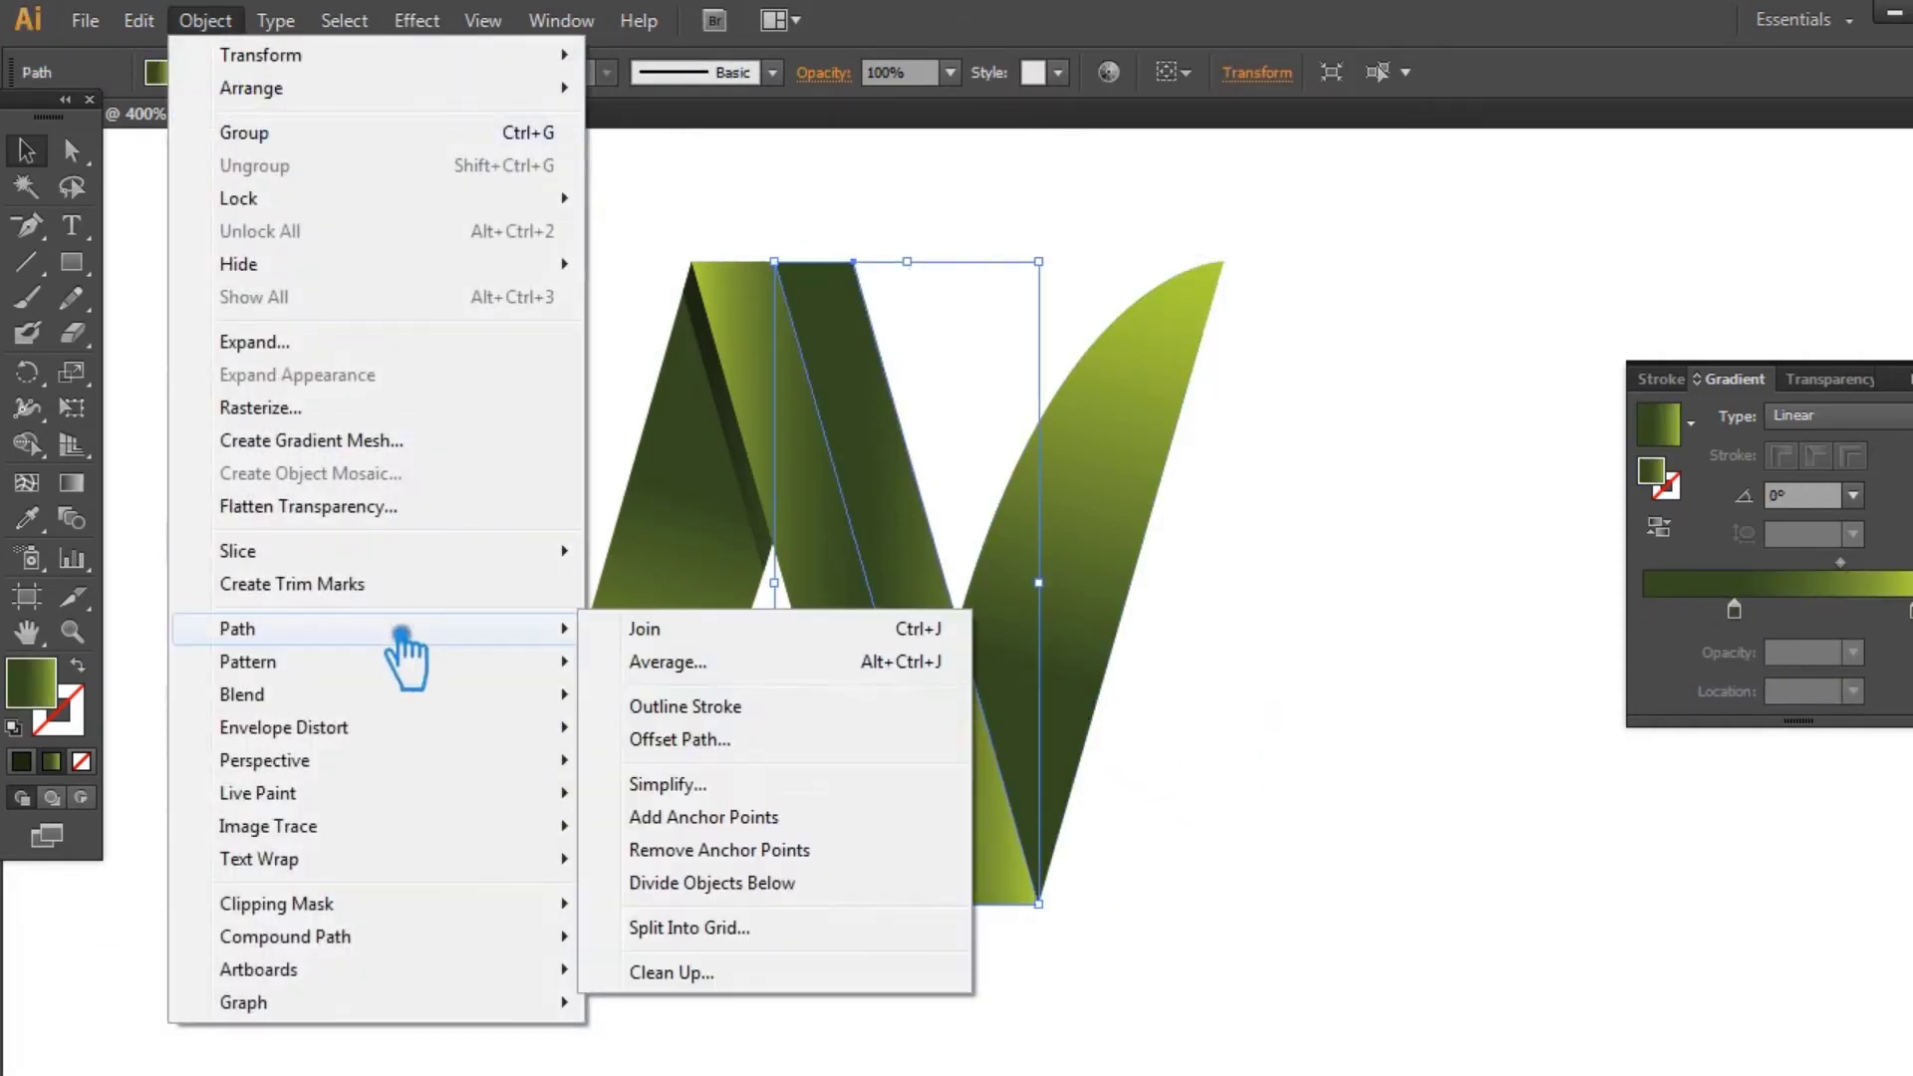
click(733, 740)
click(885, 398)
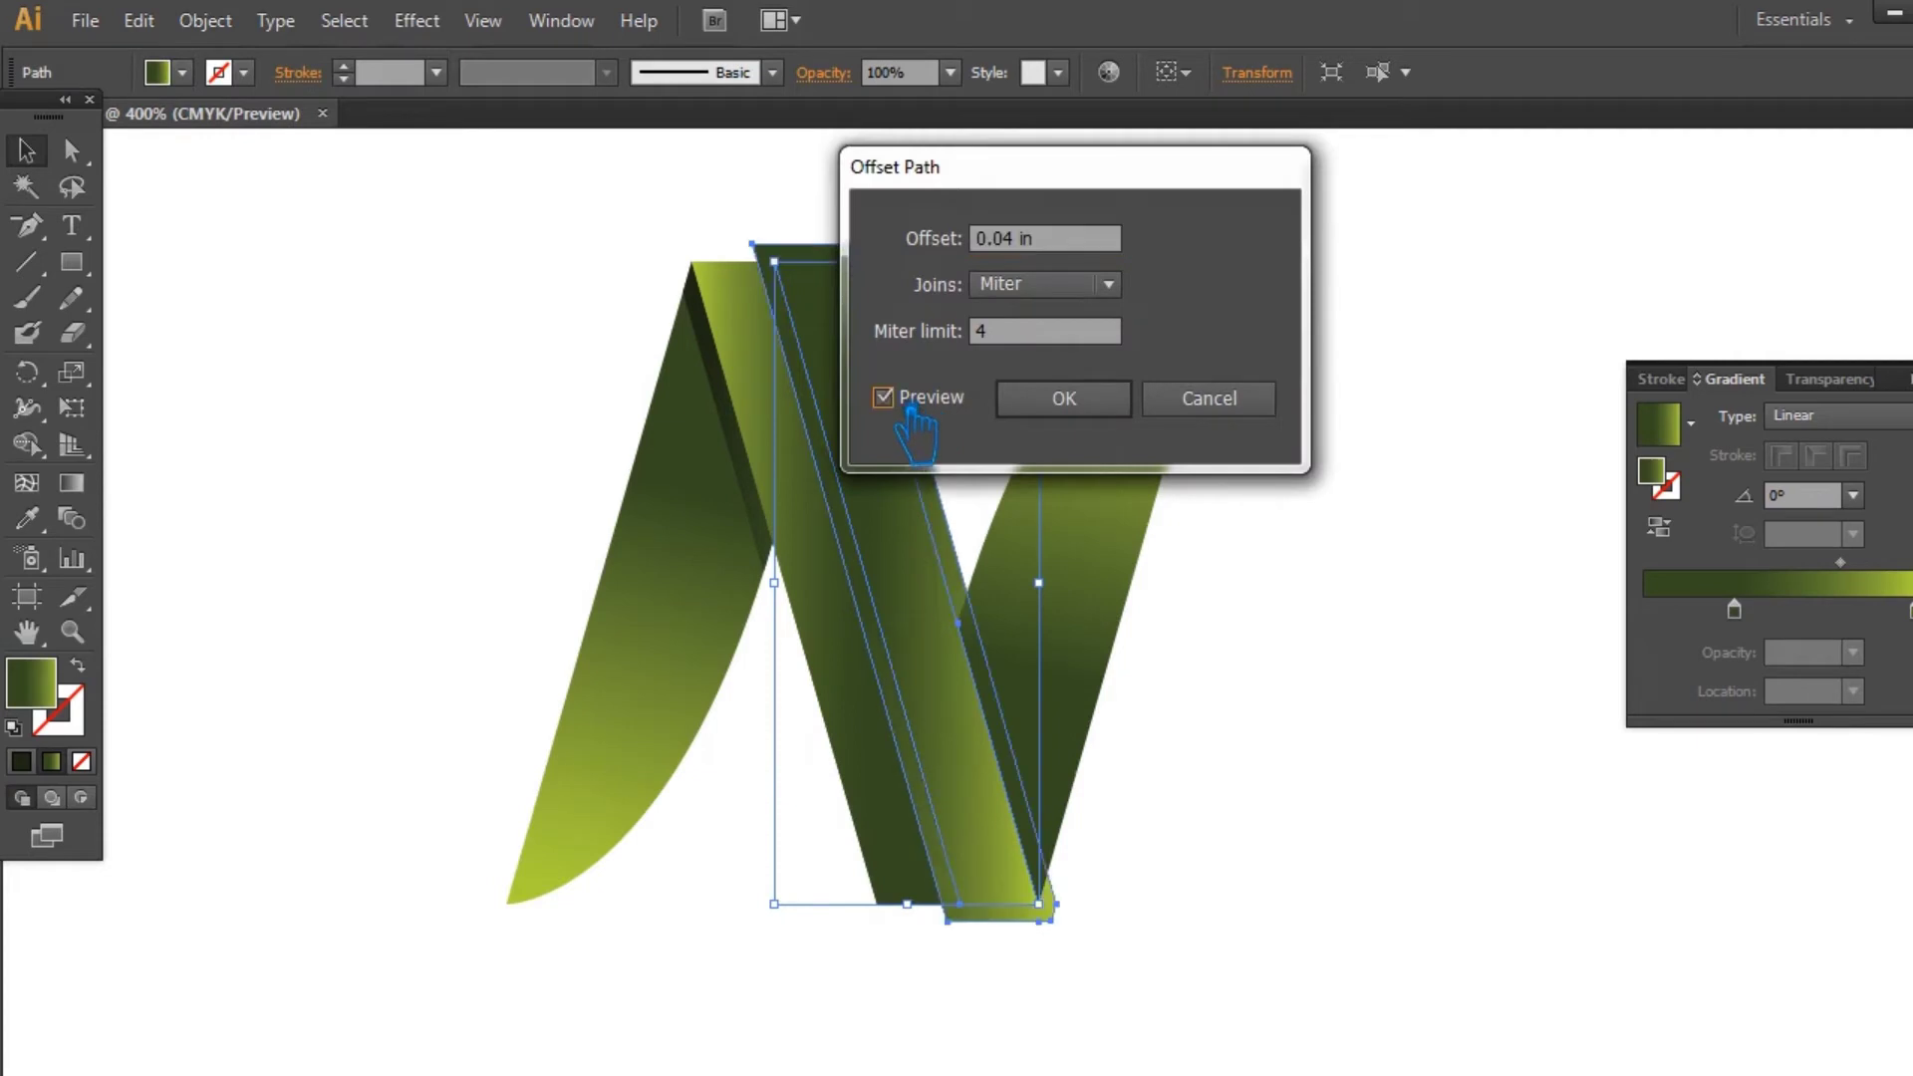
click(1065, 399)
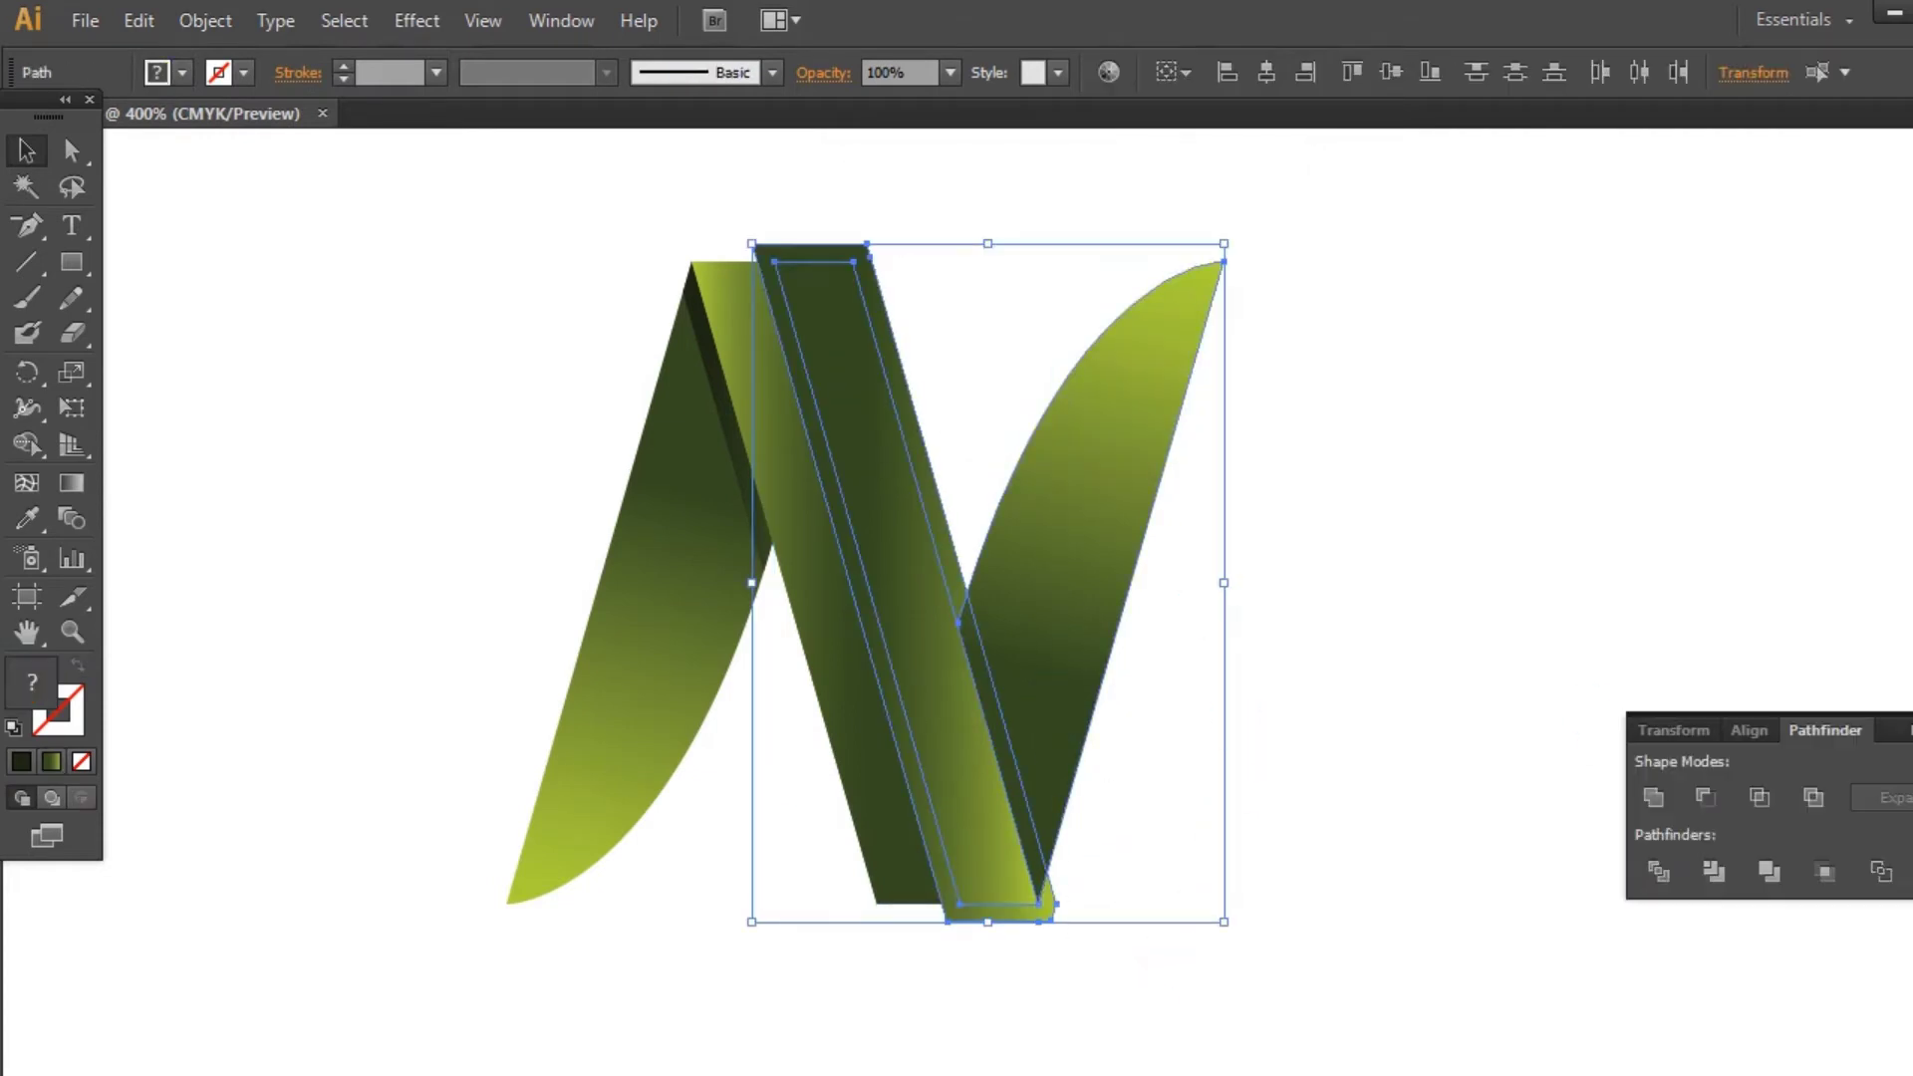
Step: Divide the right leaf by the offset band and ungroup the resulting pieces
click(1659, 872)
click(1505, 735)
click(911, 505)
right_click(887, 484)
click(994, 665)
click(897, 261)
Step: Sample the neighbouring green gradient onto the sliver with the Eyedropper and fine-tune its shading
click(1026, 737)
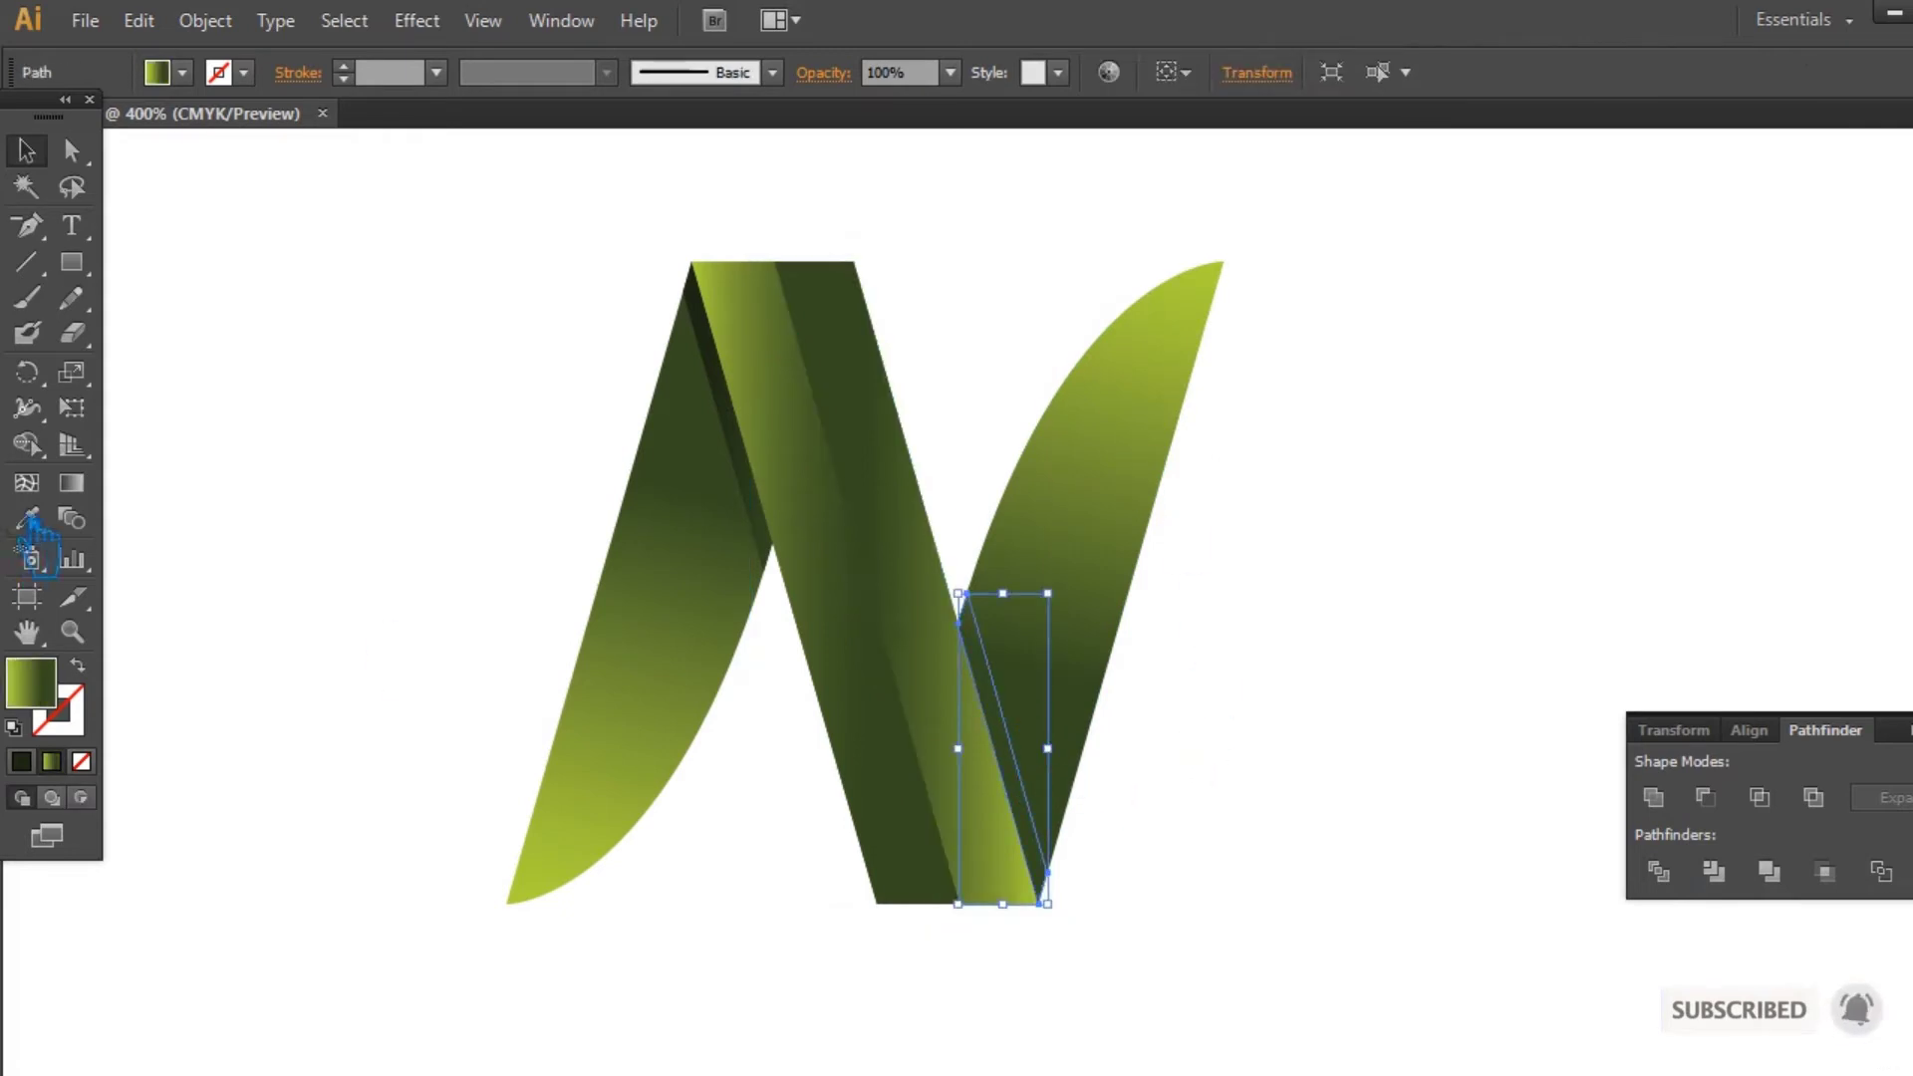
key(i)
click(734, 398)
click(26, 149)
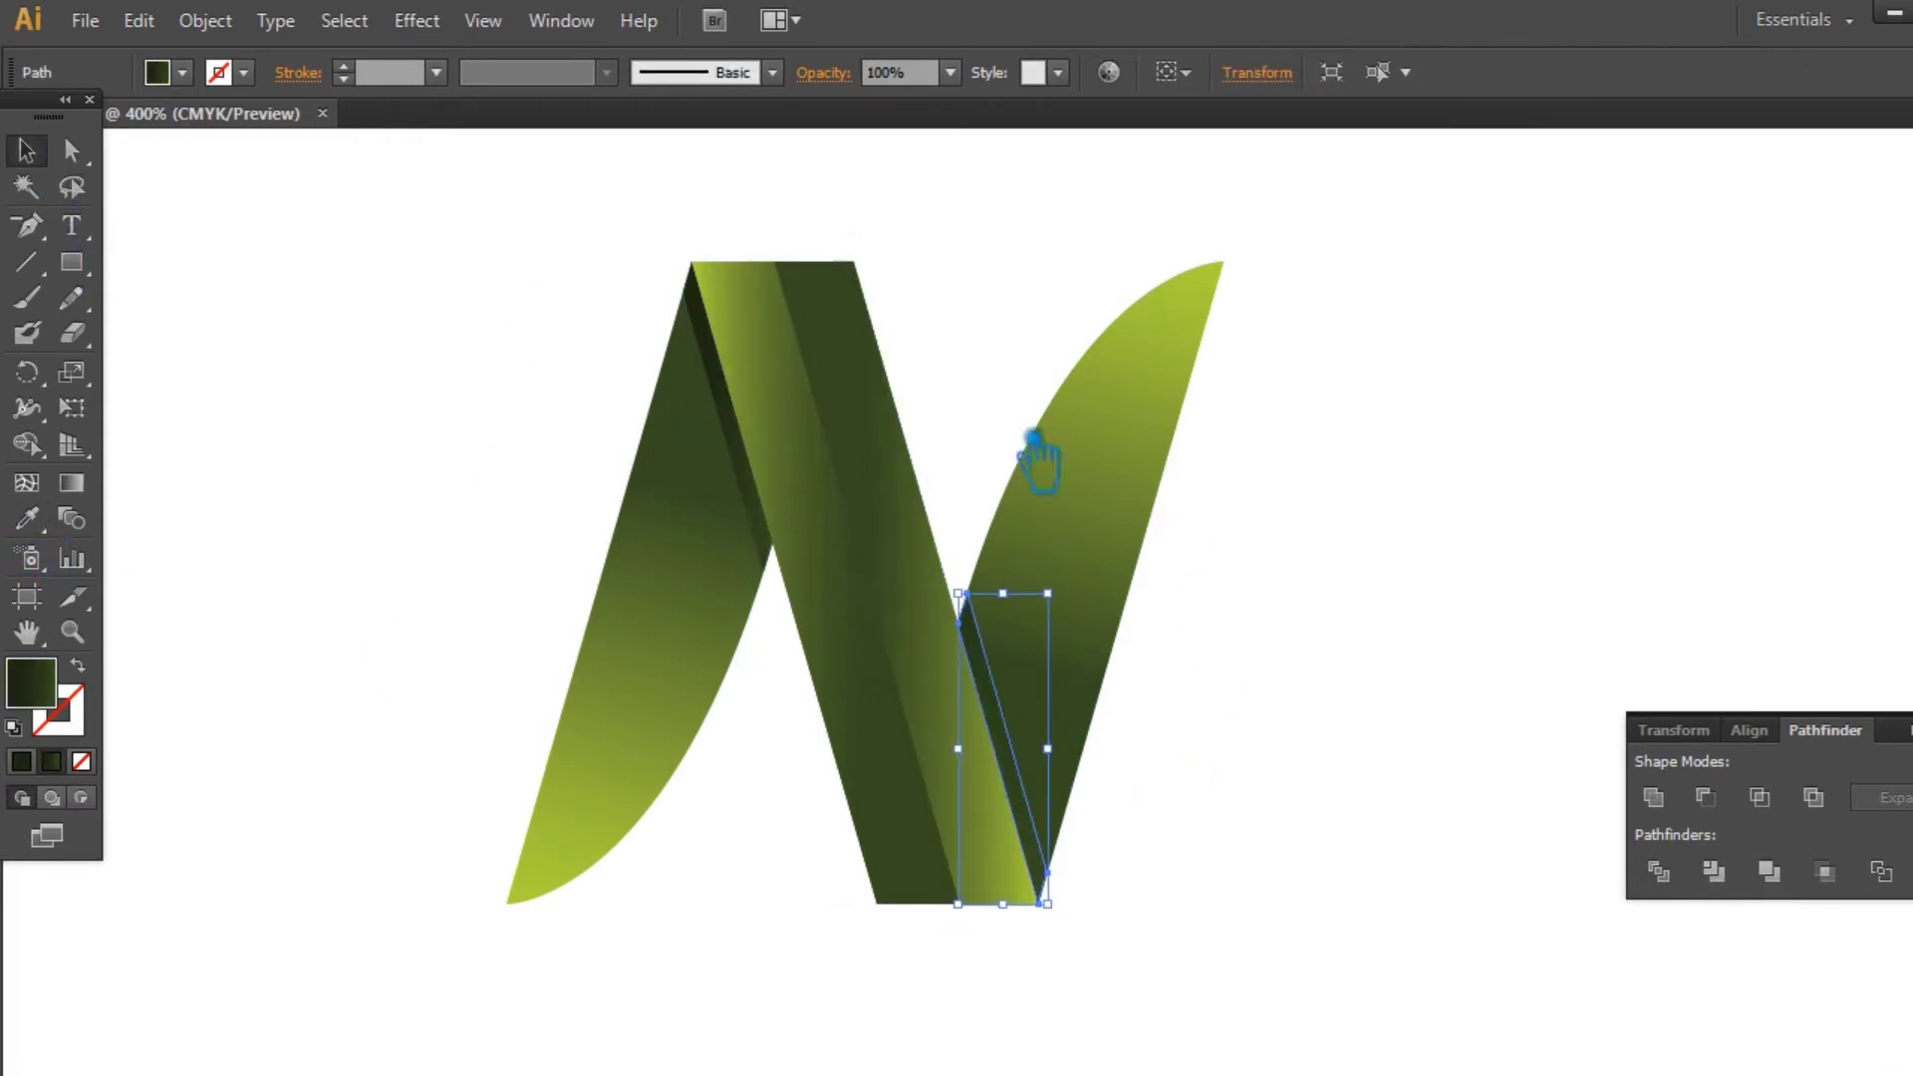
key(ctrl+F9)
click(1658, 528)
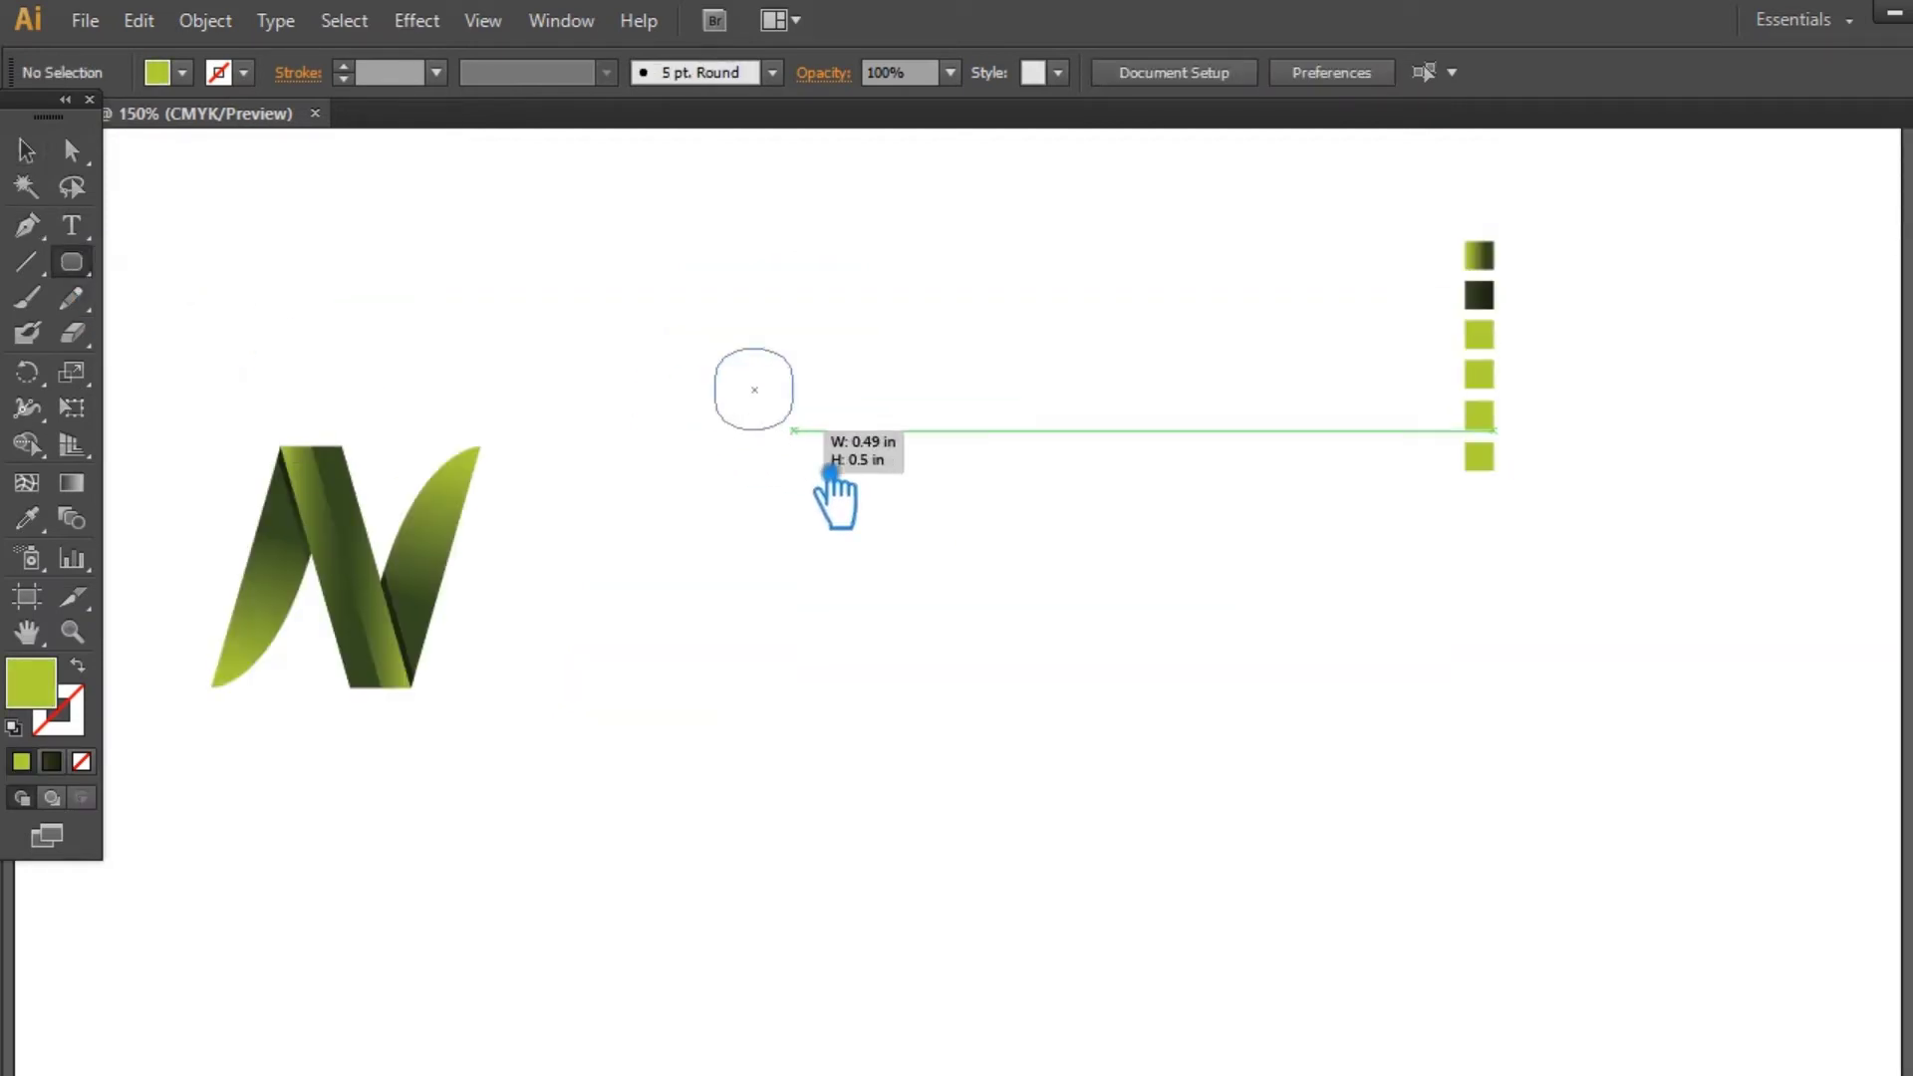
drag(828, 464, 803, 525)
key(ctrl+z)
click(850, 360)
double_click(1028, 563)
text(4)
click(1026, 630)
key(ctrl+z)
click(900, 556)
click(1027, 564)
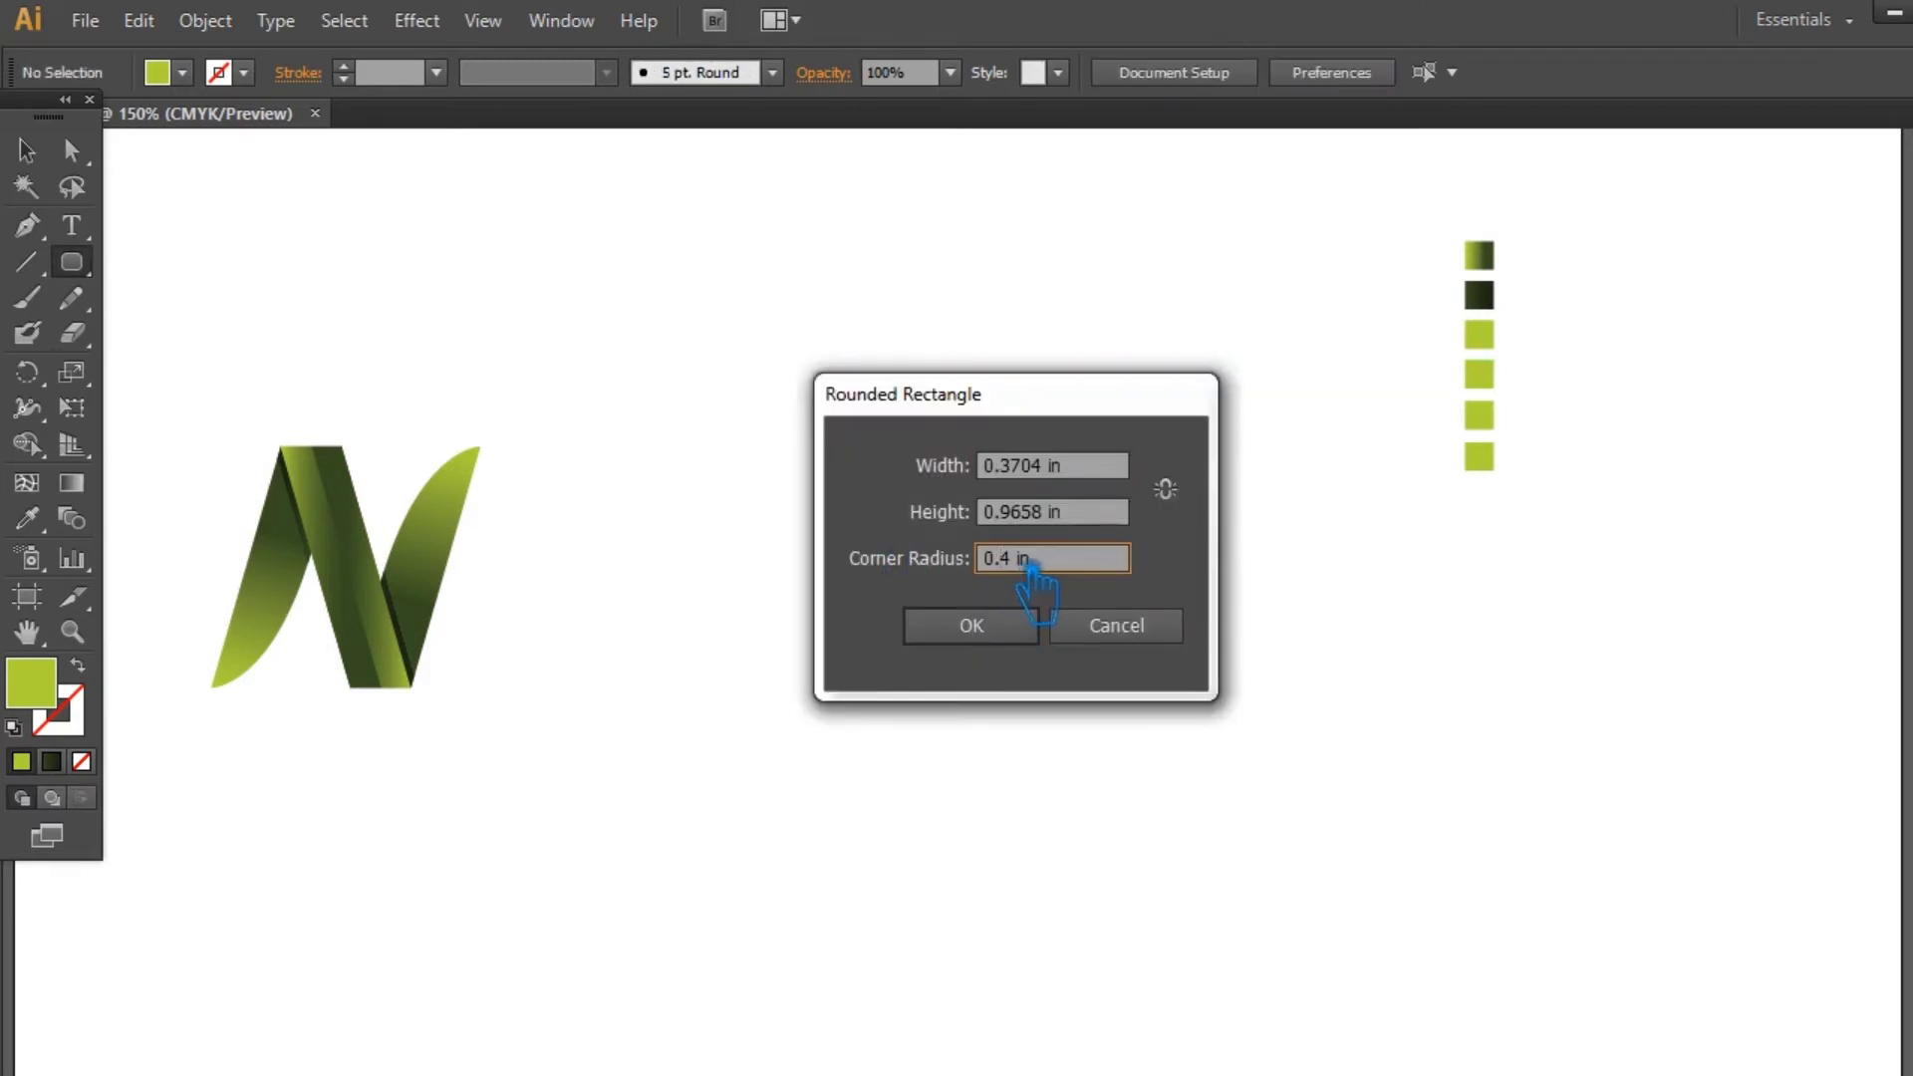
click(1034, 625)
key(v)
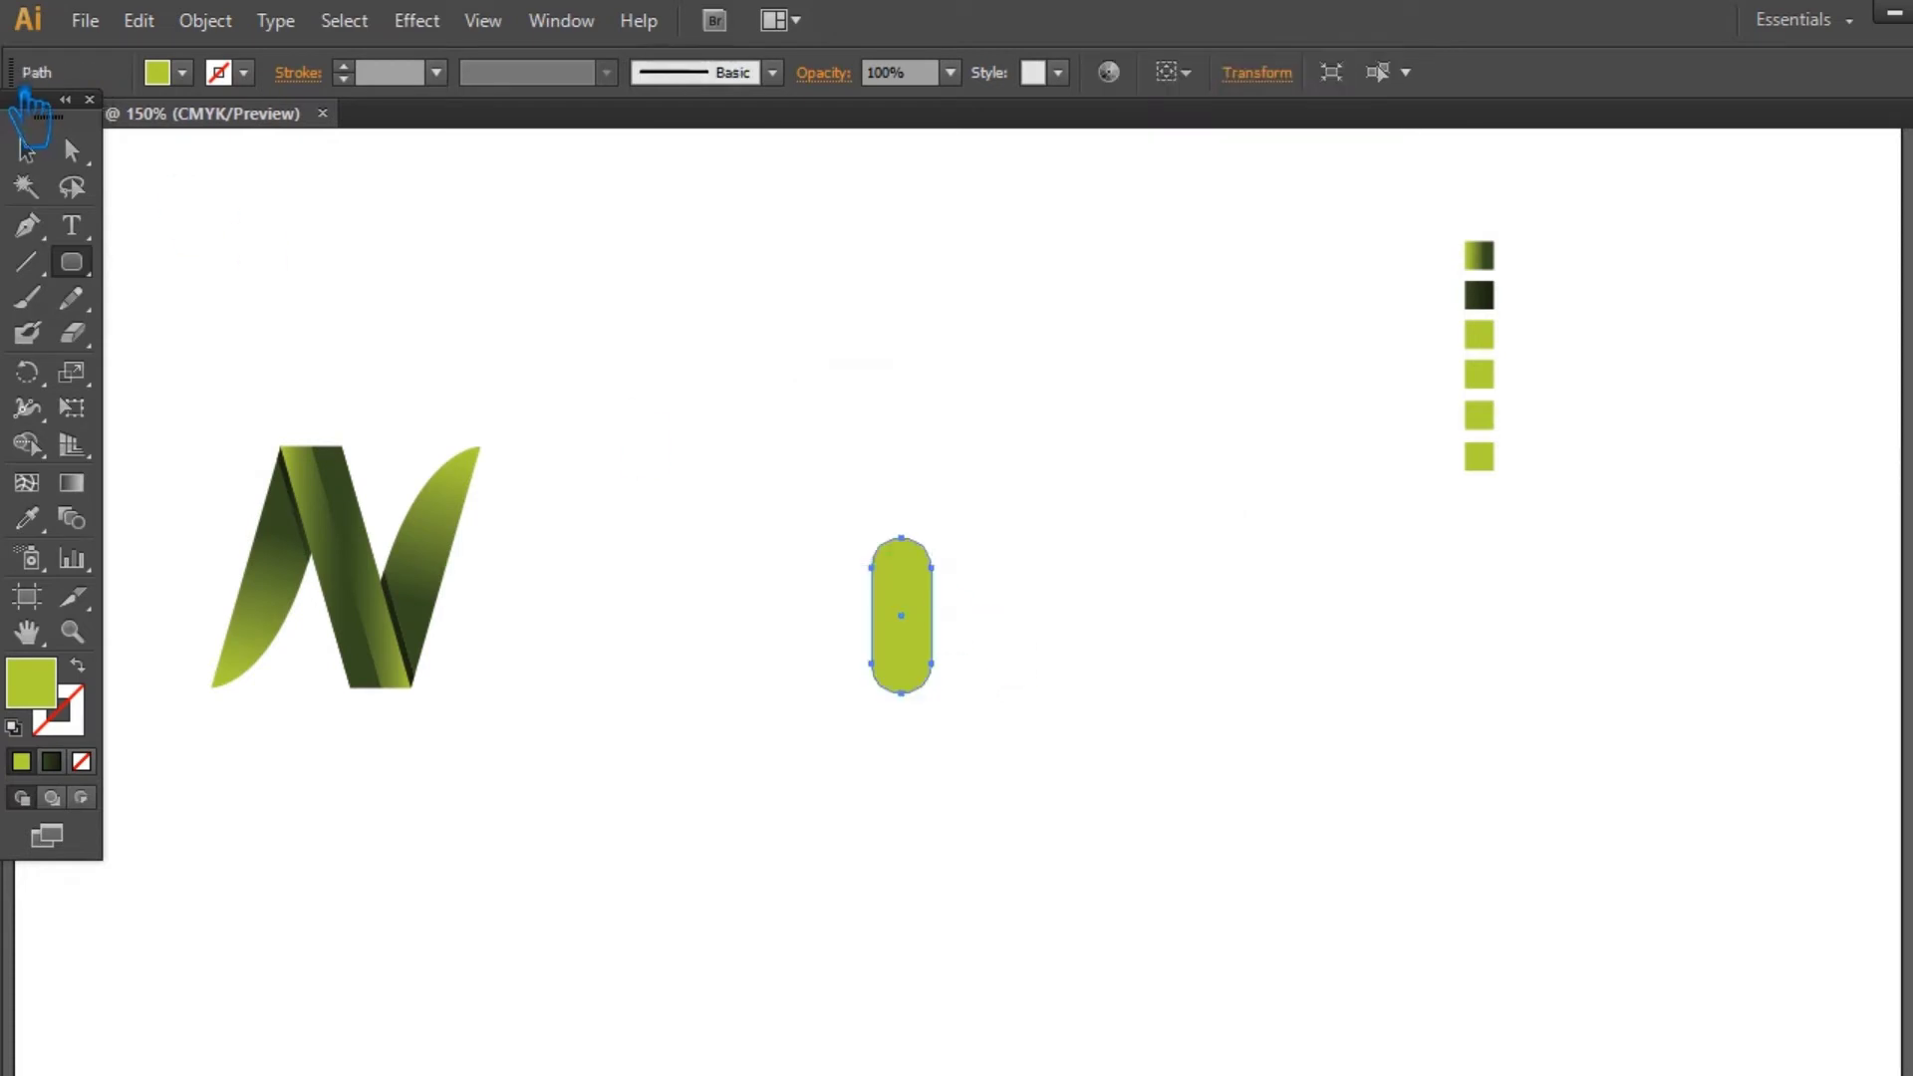
key(Delete)
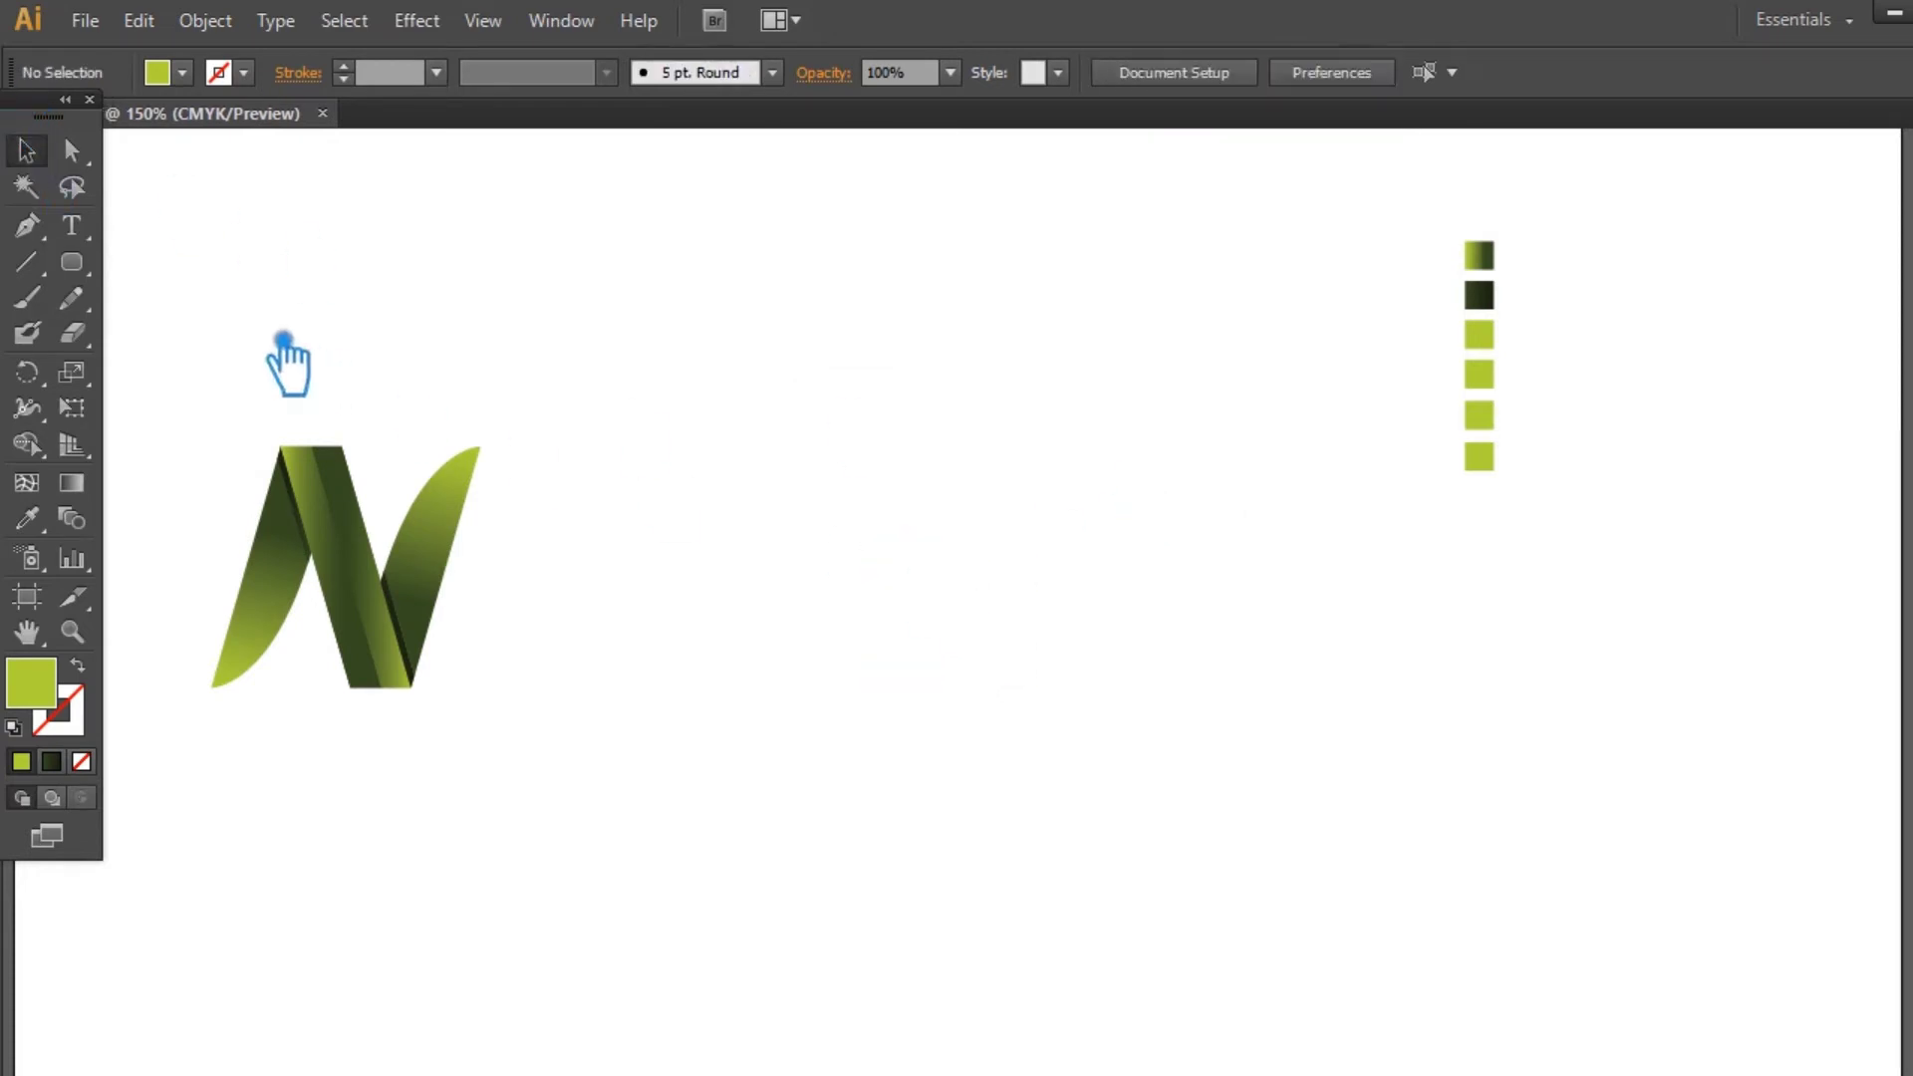
Step: Draw a tall rounded-rectangle pill right of the N and delete its bottom anchors
click(71, 262)
mouse_move(745, 381)
mouse_down()
mouse_move(873, 615)
mouse_move(891, 666)
mouse_move(877, 703)
mouse_up()
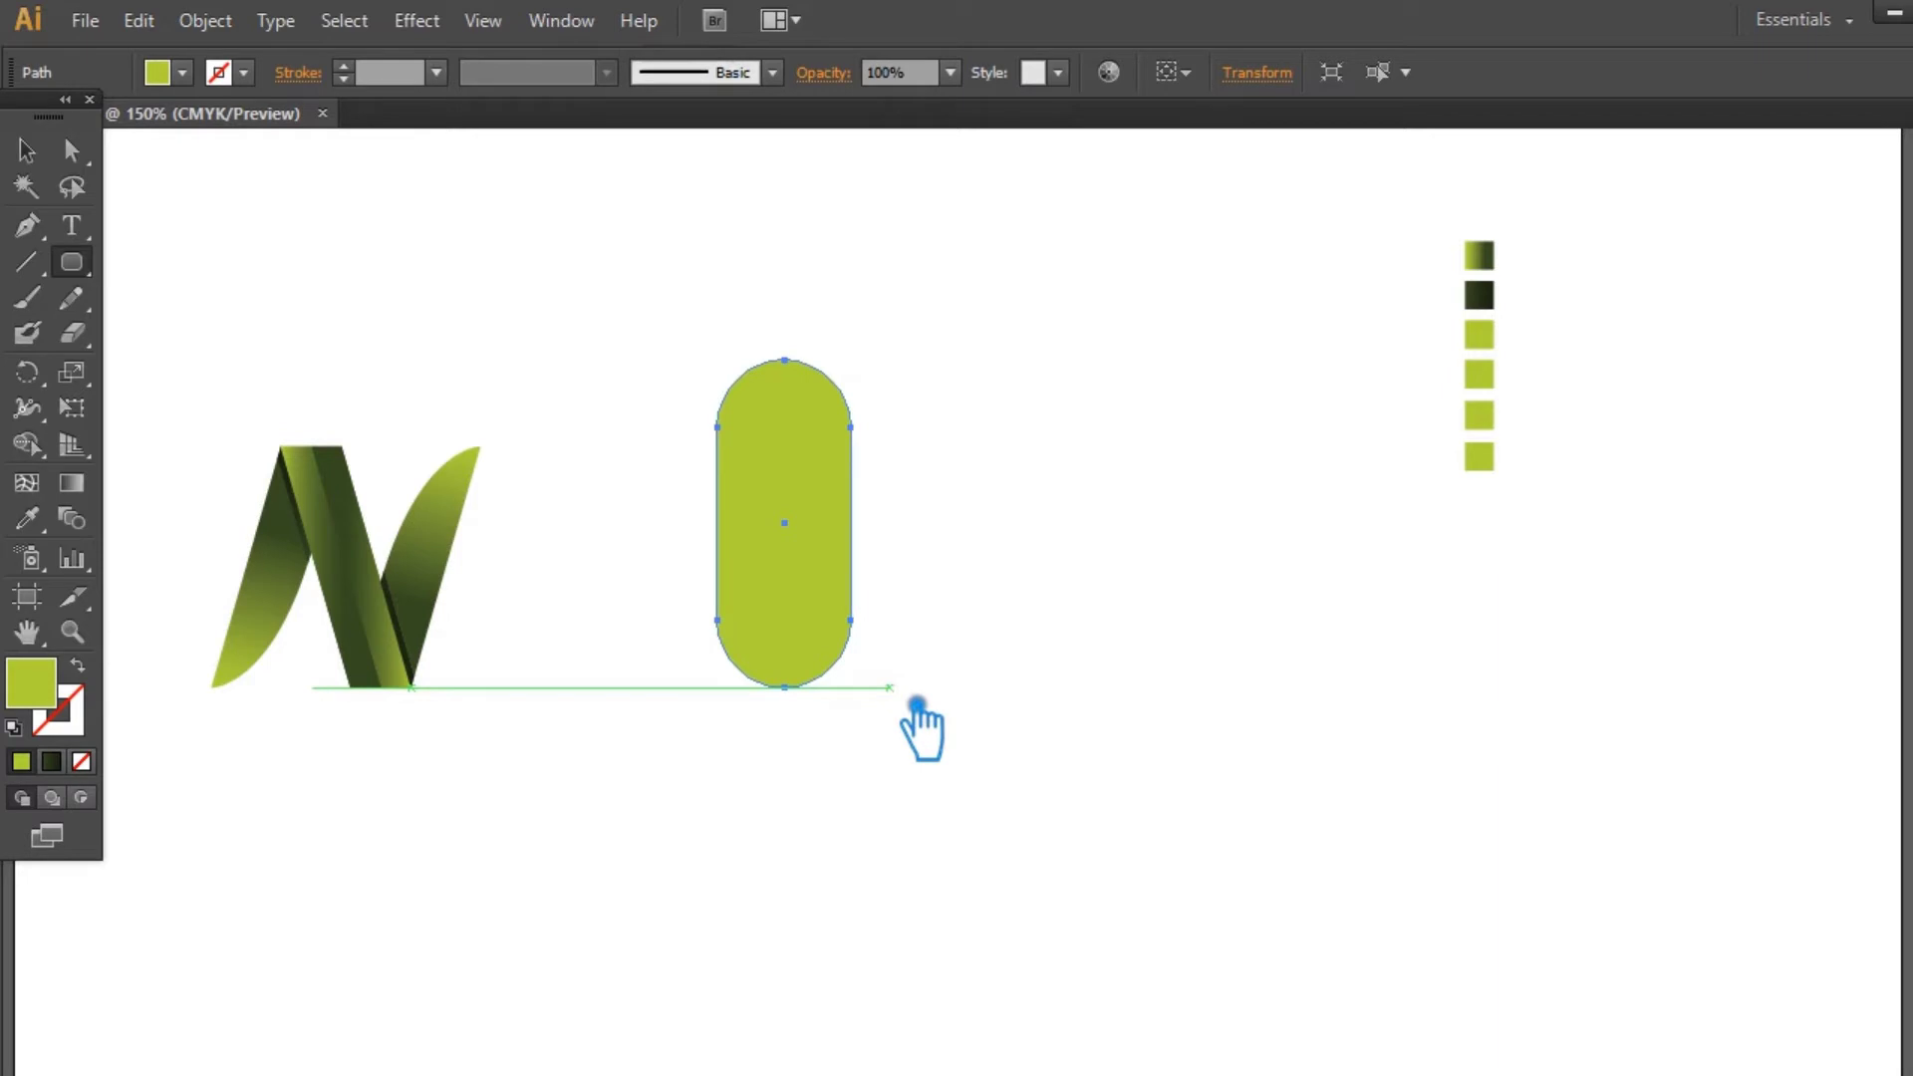
key(p)
click(785, 687)
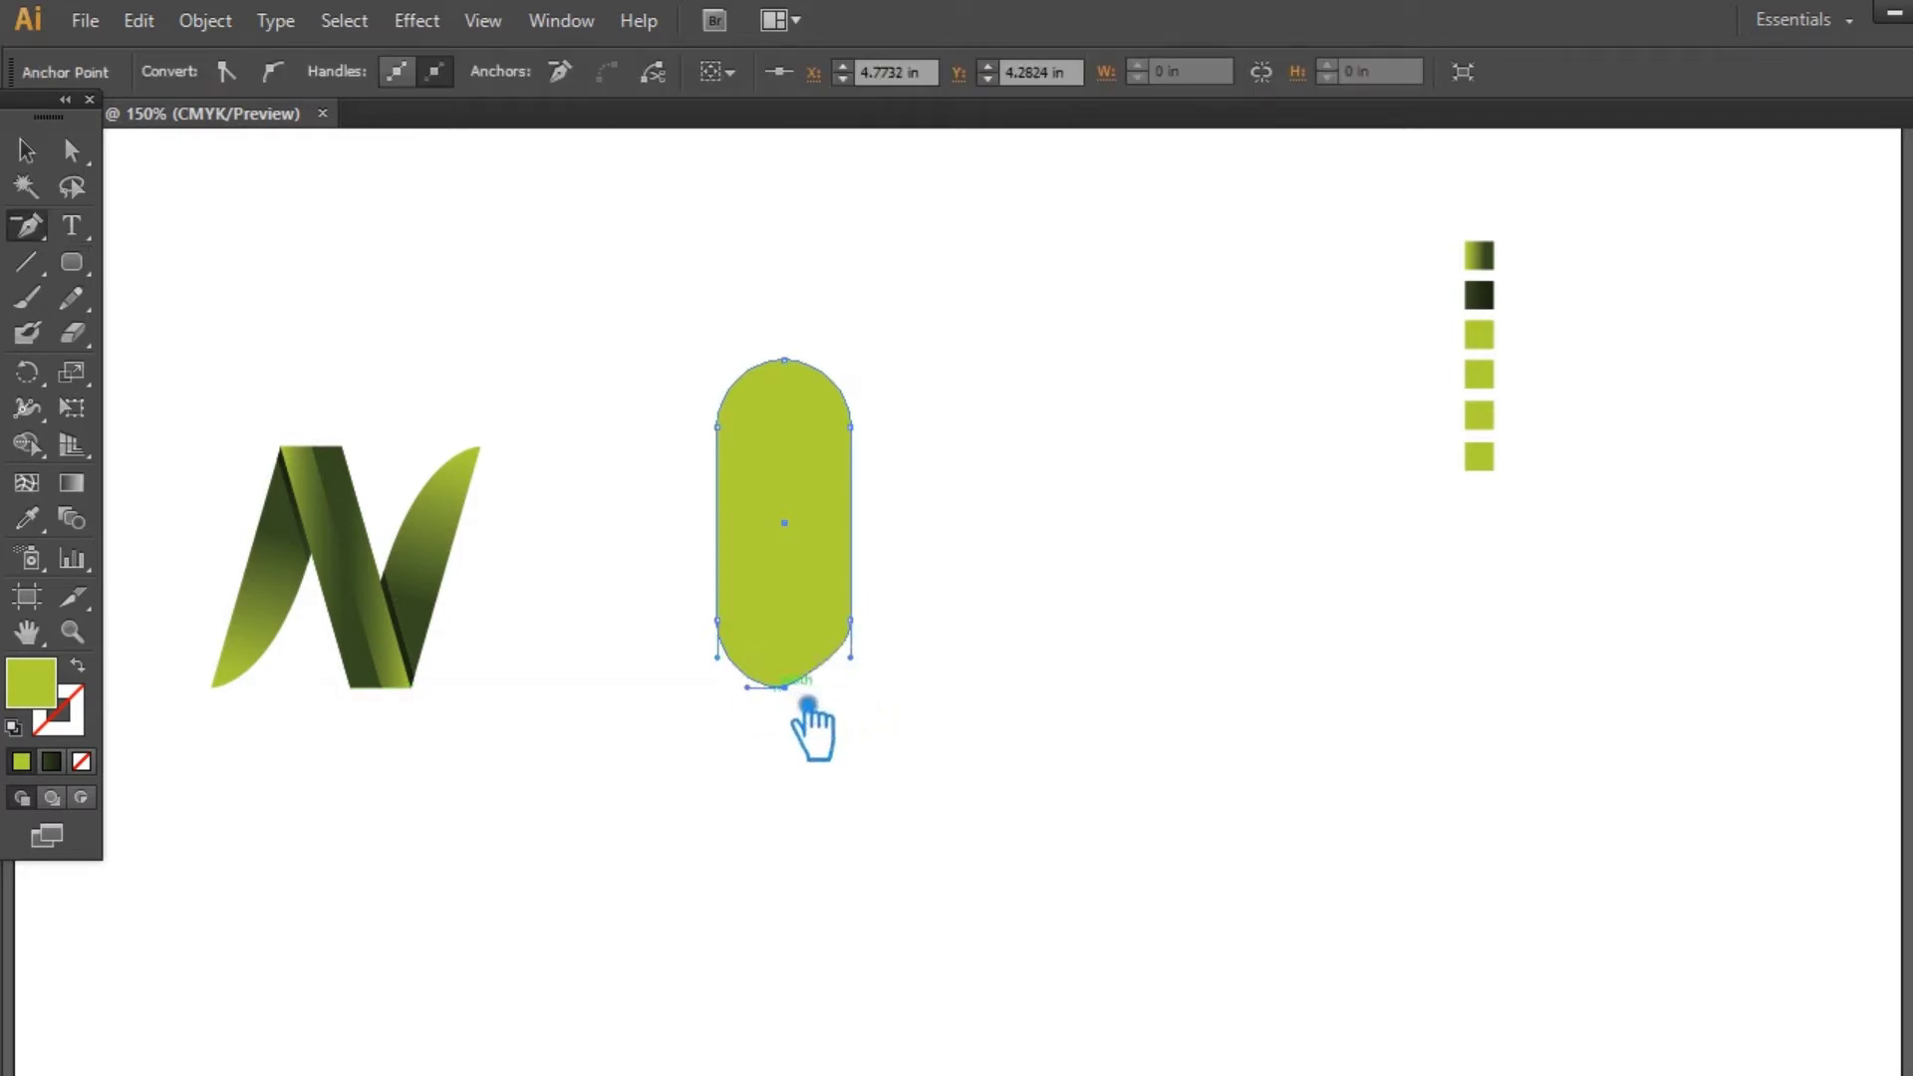
click(786, 688)
click(745, 638)
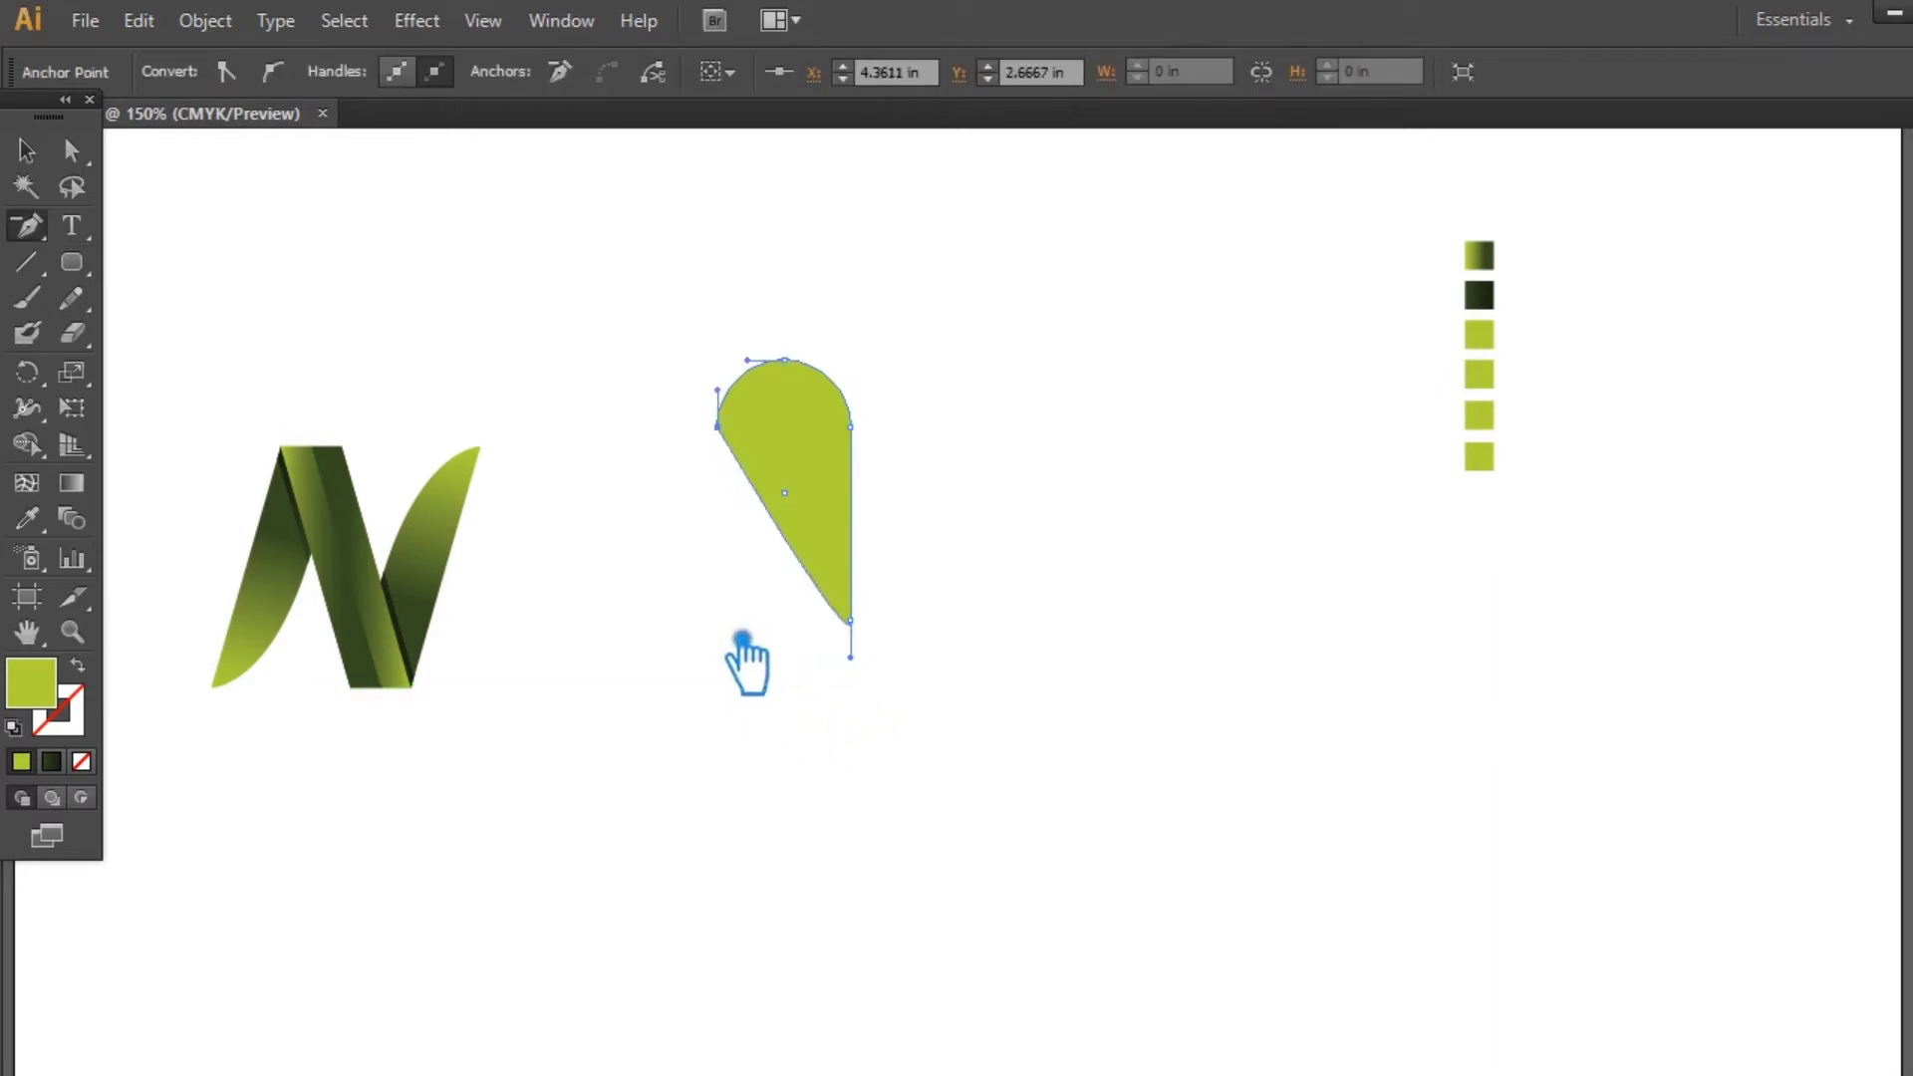
Step: Curve the leaf's left edge with direction handles and swap its fill into a stroke
click(740, 439)
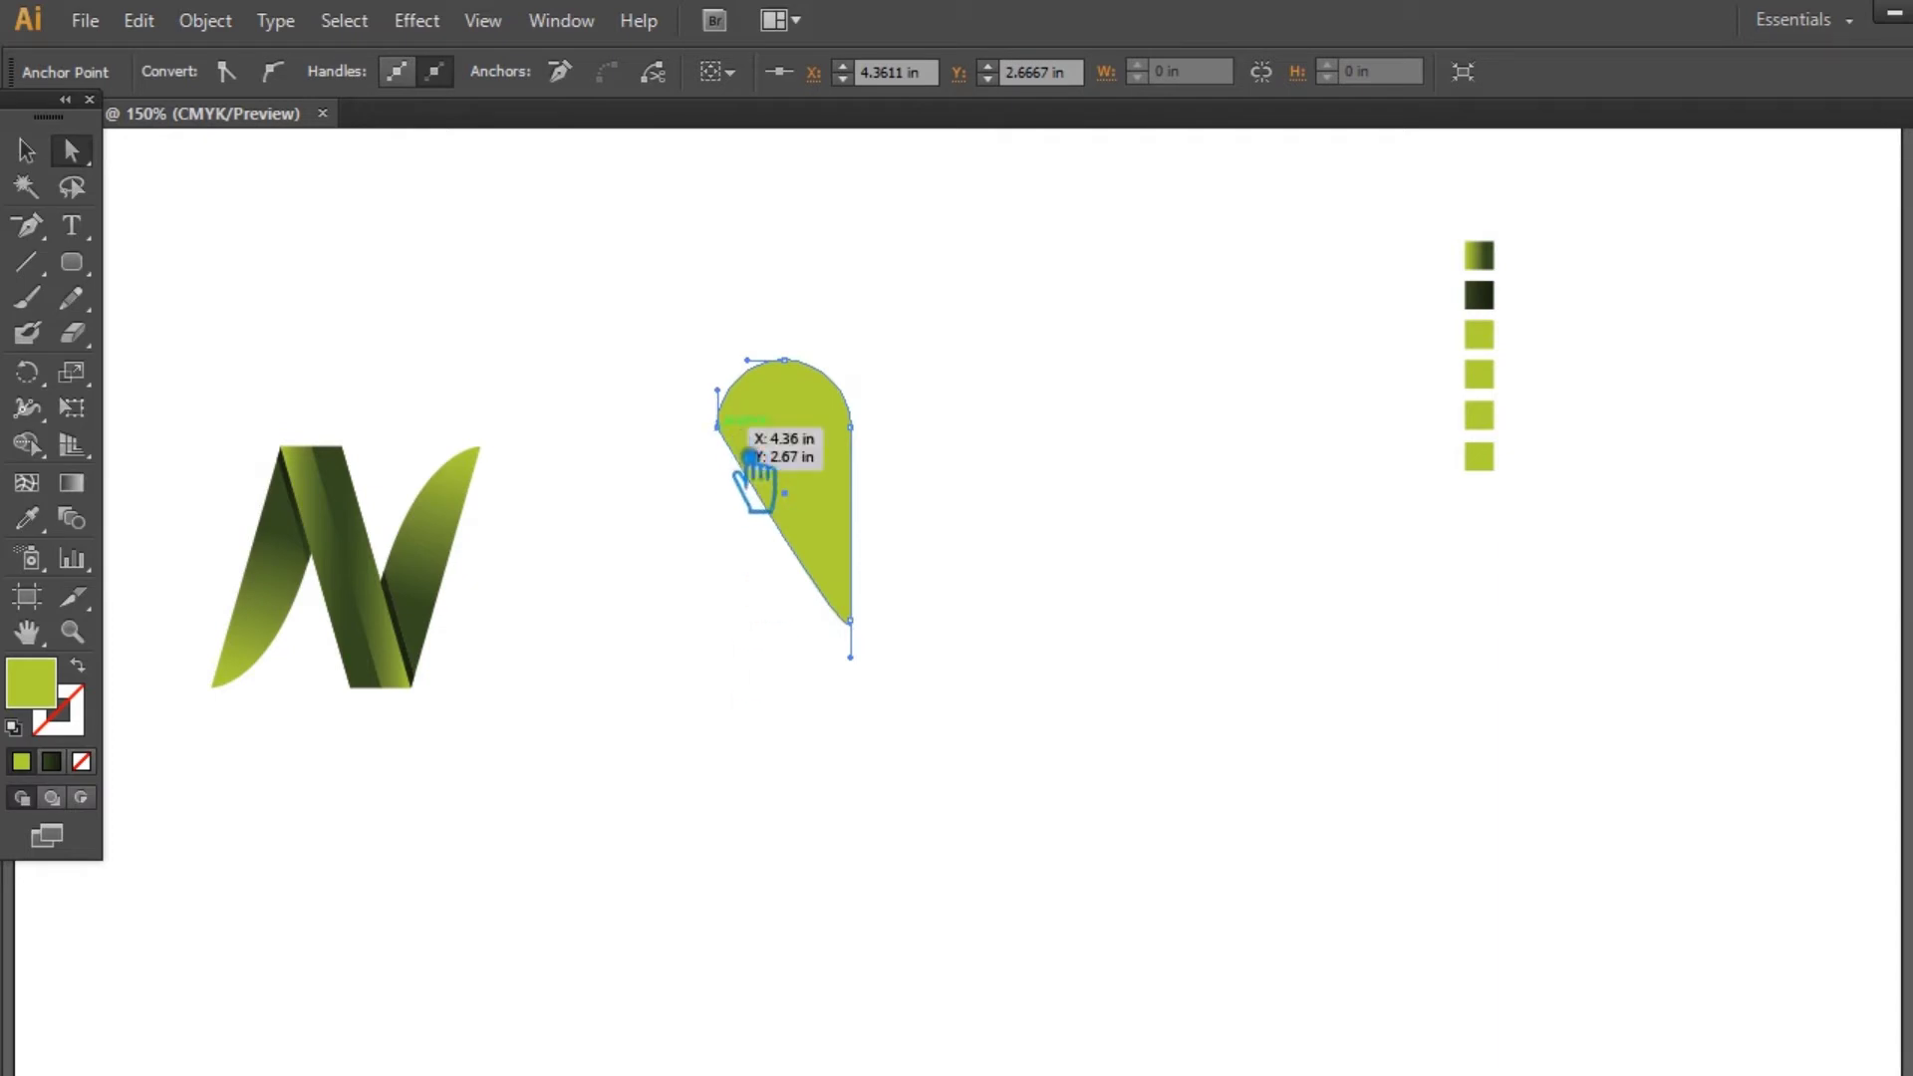
drag(878, 669, 738, 624)
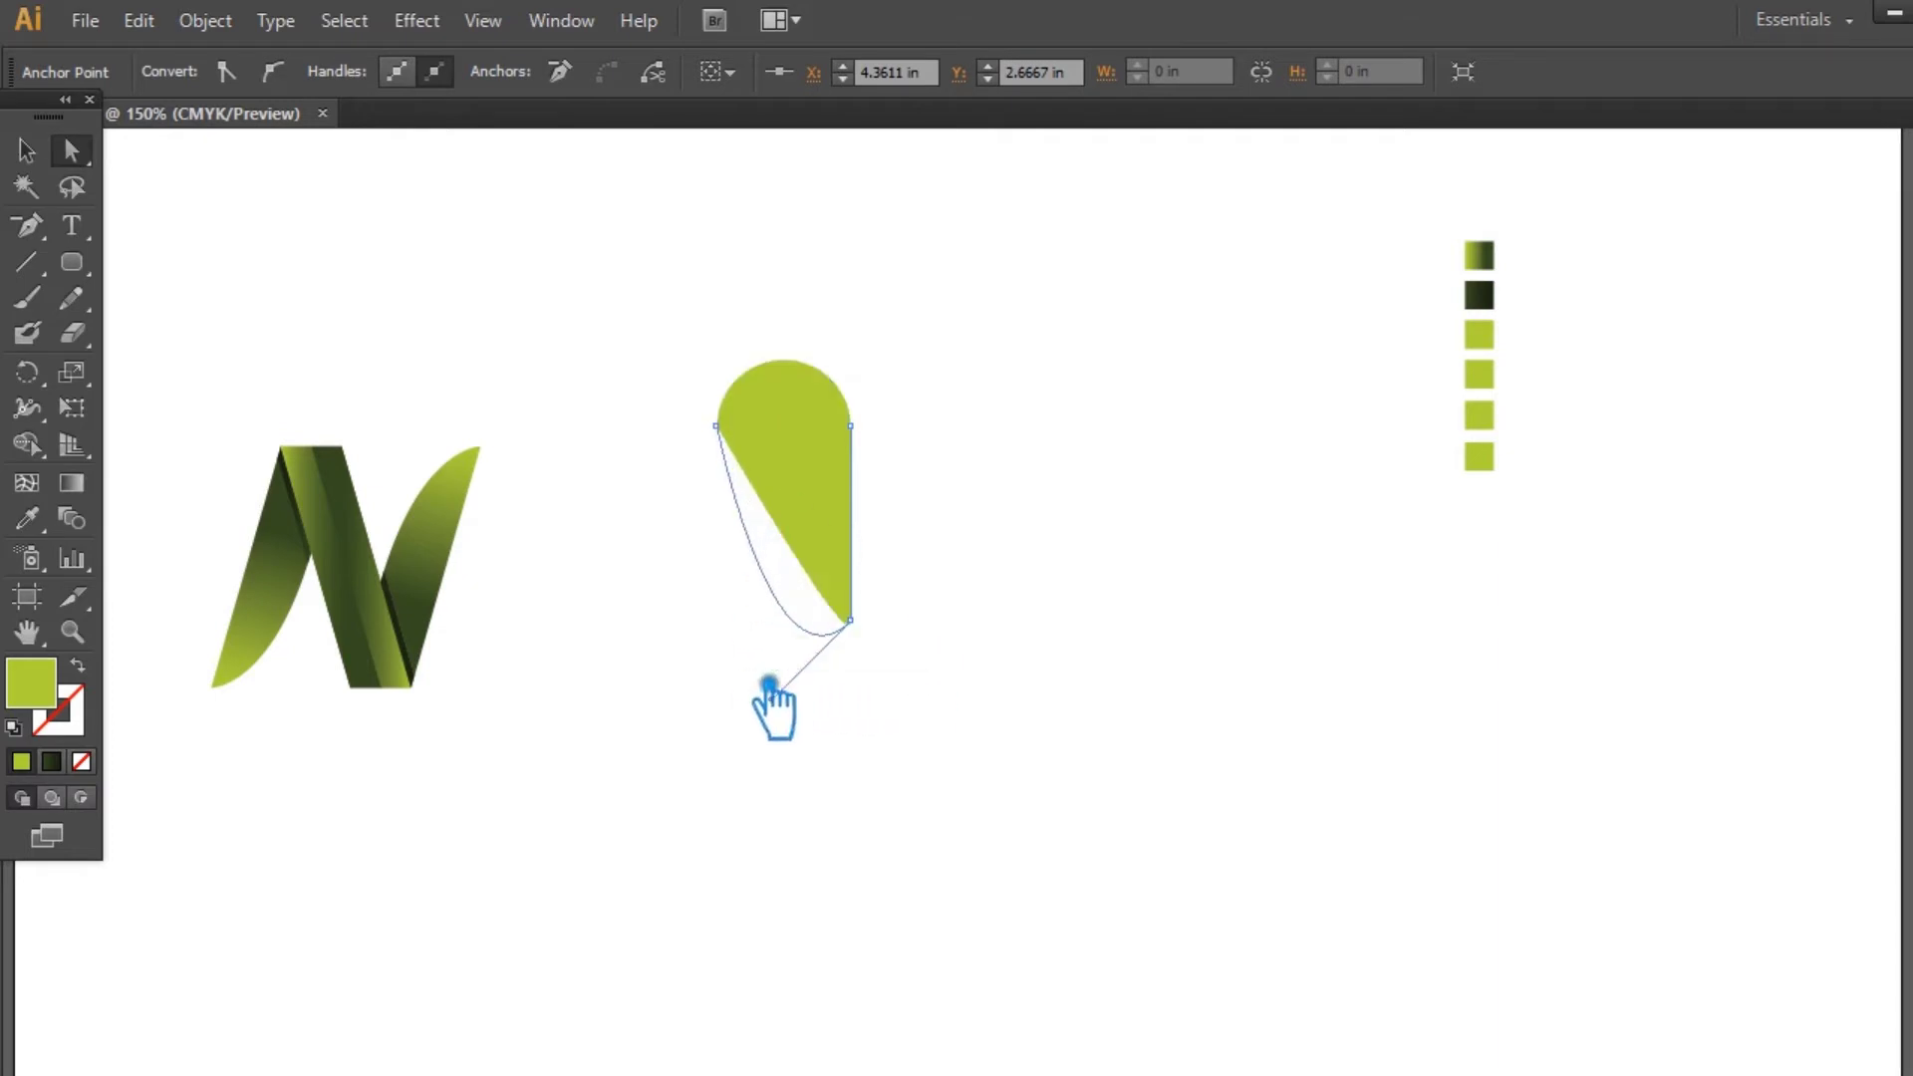
drag(755, 546, 723, 573)
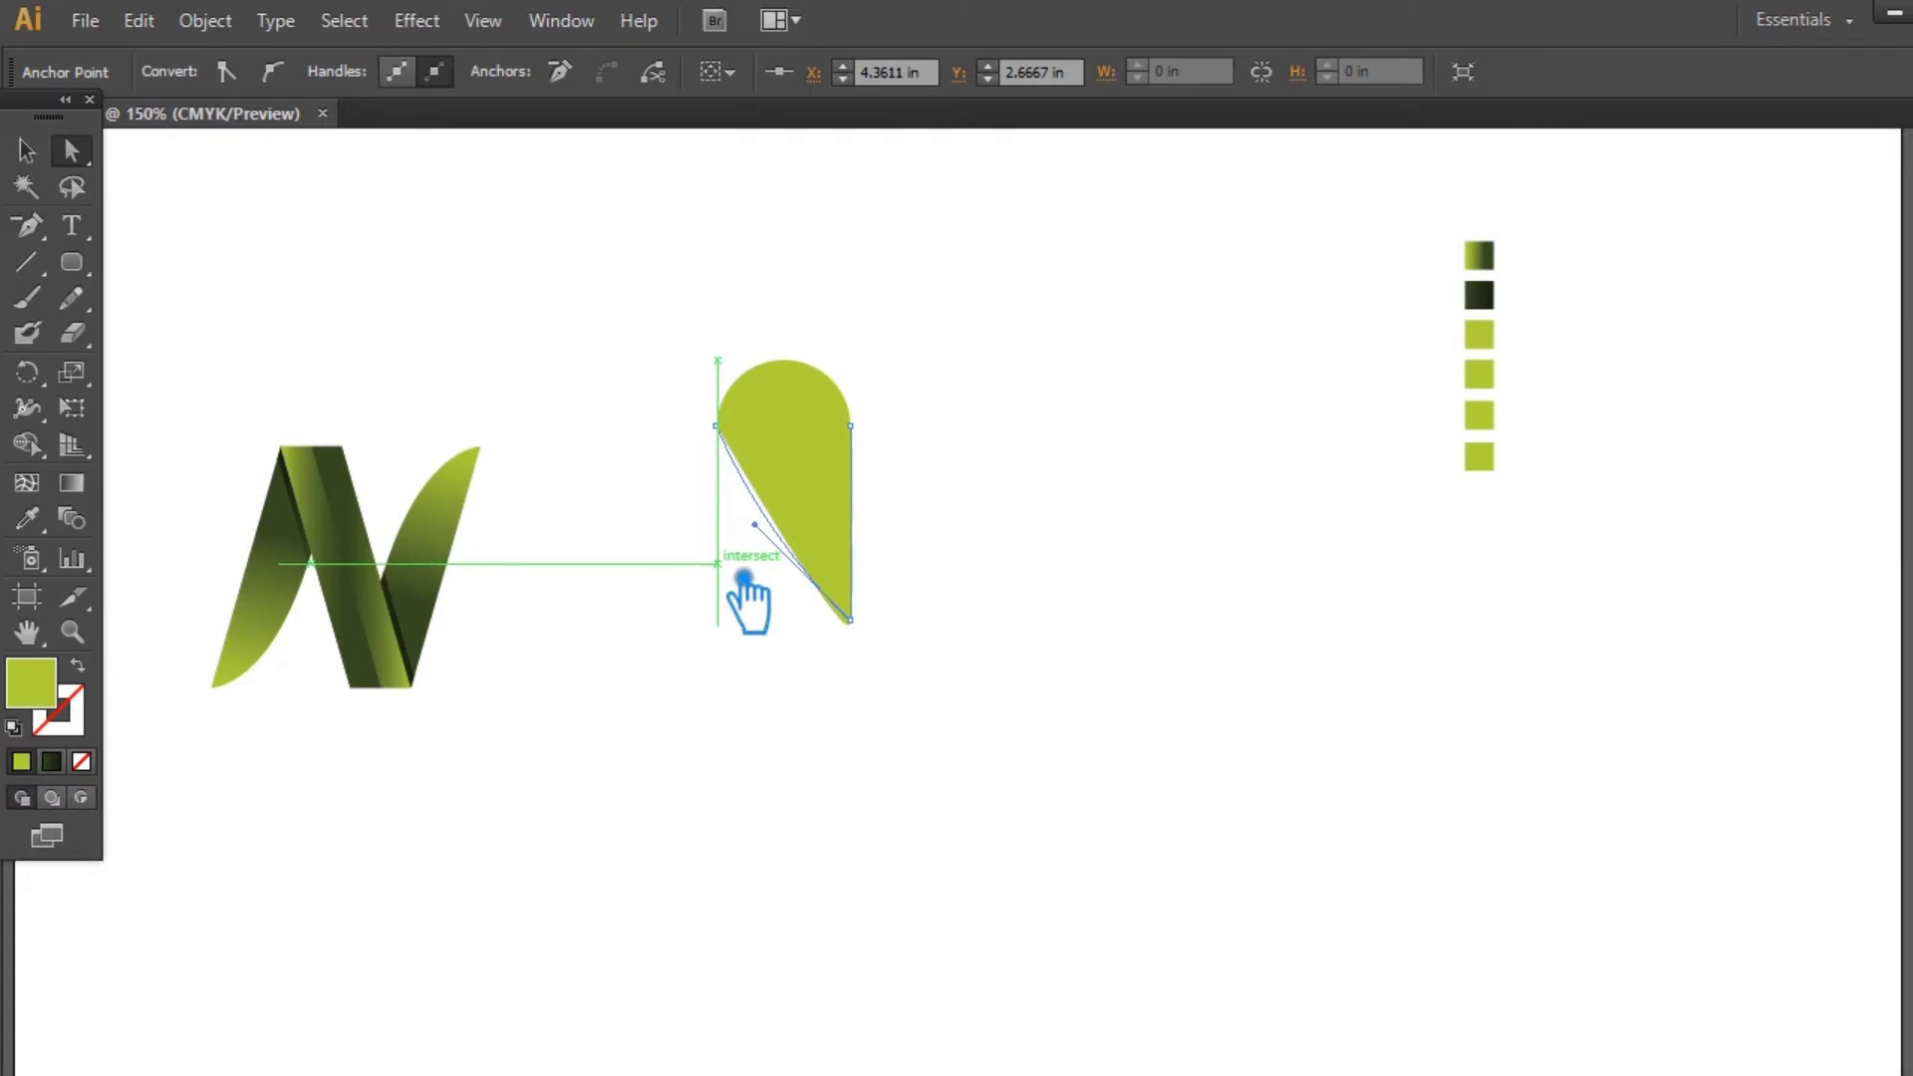
mouse_move(724, 573)
mouse_down()
mouse_move(728, 547)
mouse_move(712, 579)
mouse_move(743, 593)
mouse_up()
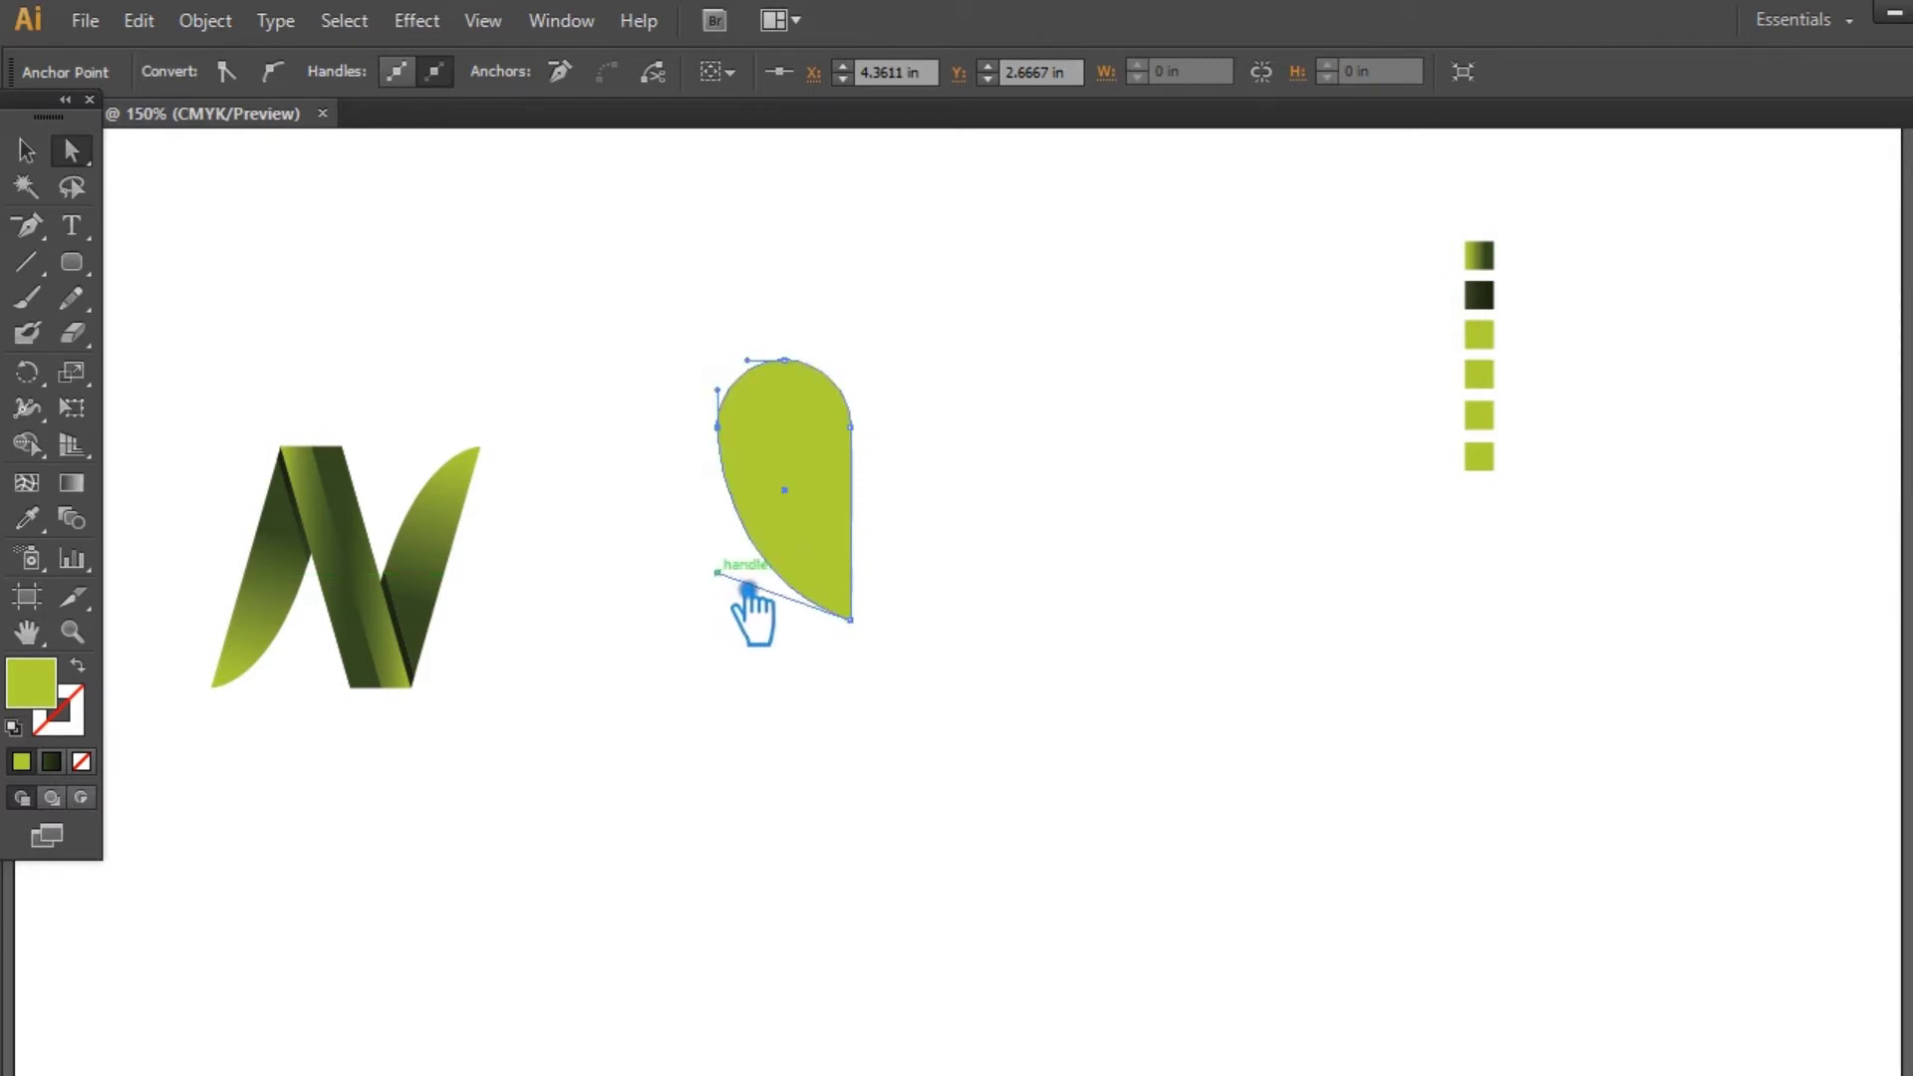
click(44, 159)
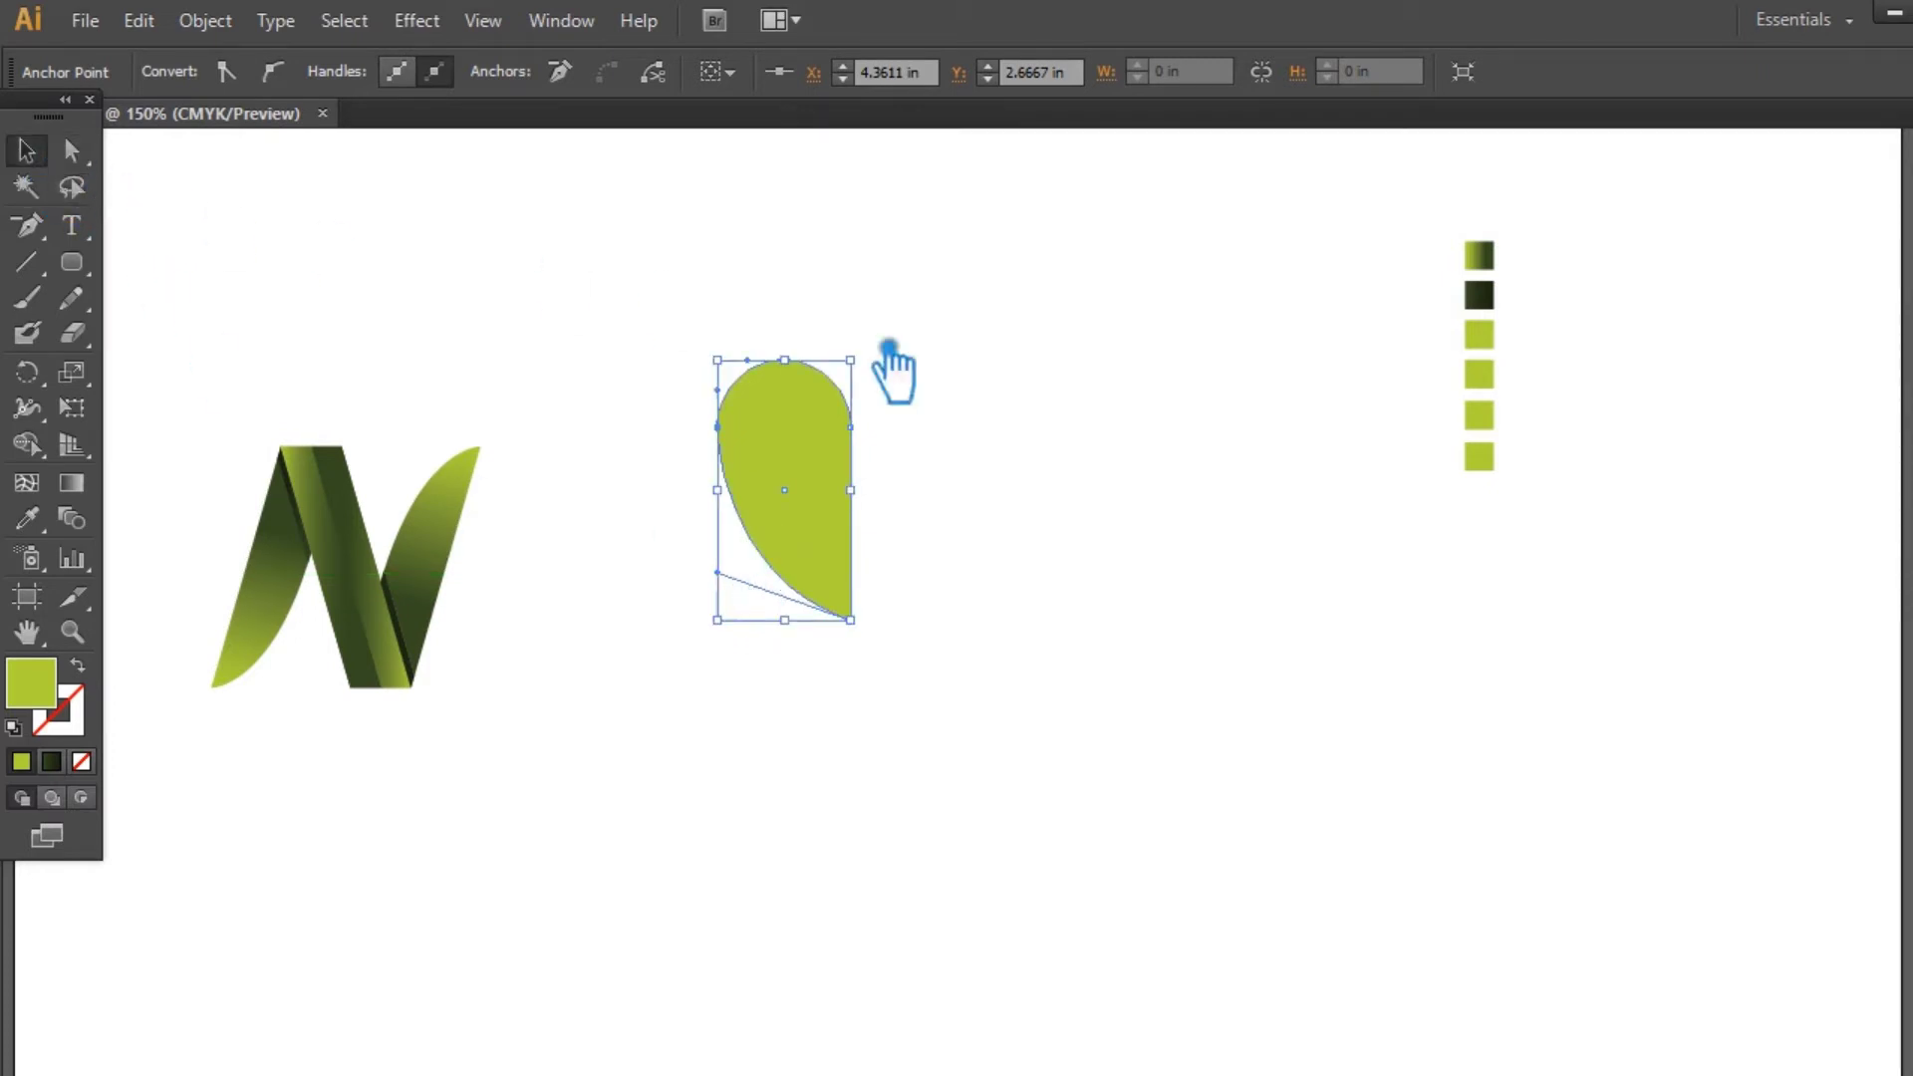
click(110, 668)
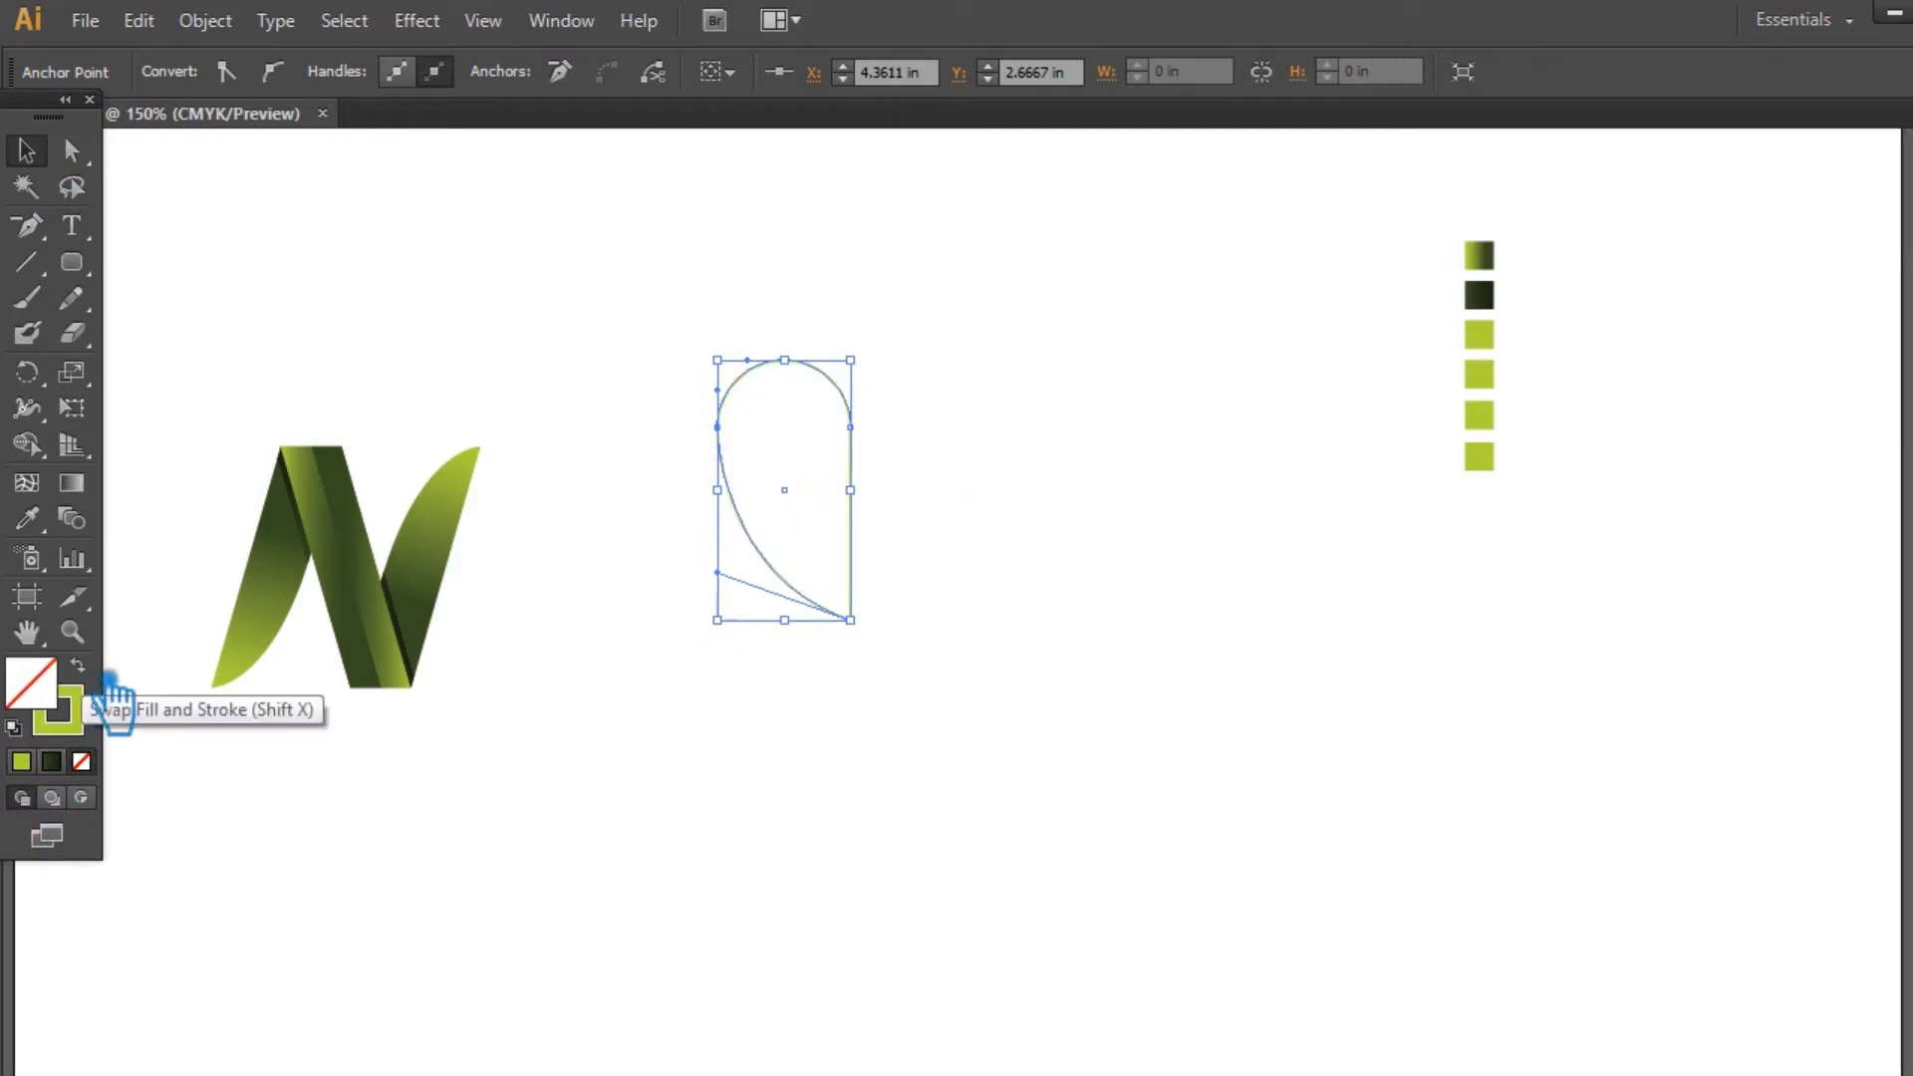
Step: Set the leaf's stroke weight to 15 pt
click(887, 446)
click(871, 431)
click(371, 73)
text(12)
key(Return)
key(Up)
key(Up)
key(Up)
key(Up)
key(Up)
key(Up)
key(Down)
key(Down)
key(Down)
key(Down)
key(Down)
key(Down)
key(Down)
Step: Recolour the leaf outline stroke to near-black #191916
click(71, 151)
mouse_move(901, 456)
mouse_down()
mouse_move(603, 409)
mouse_move(629, 421)
mouse_up()
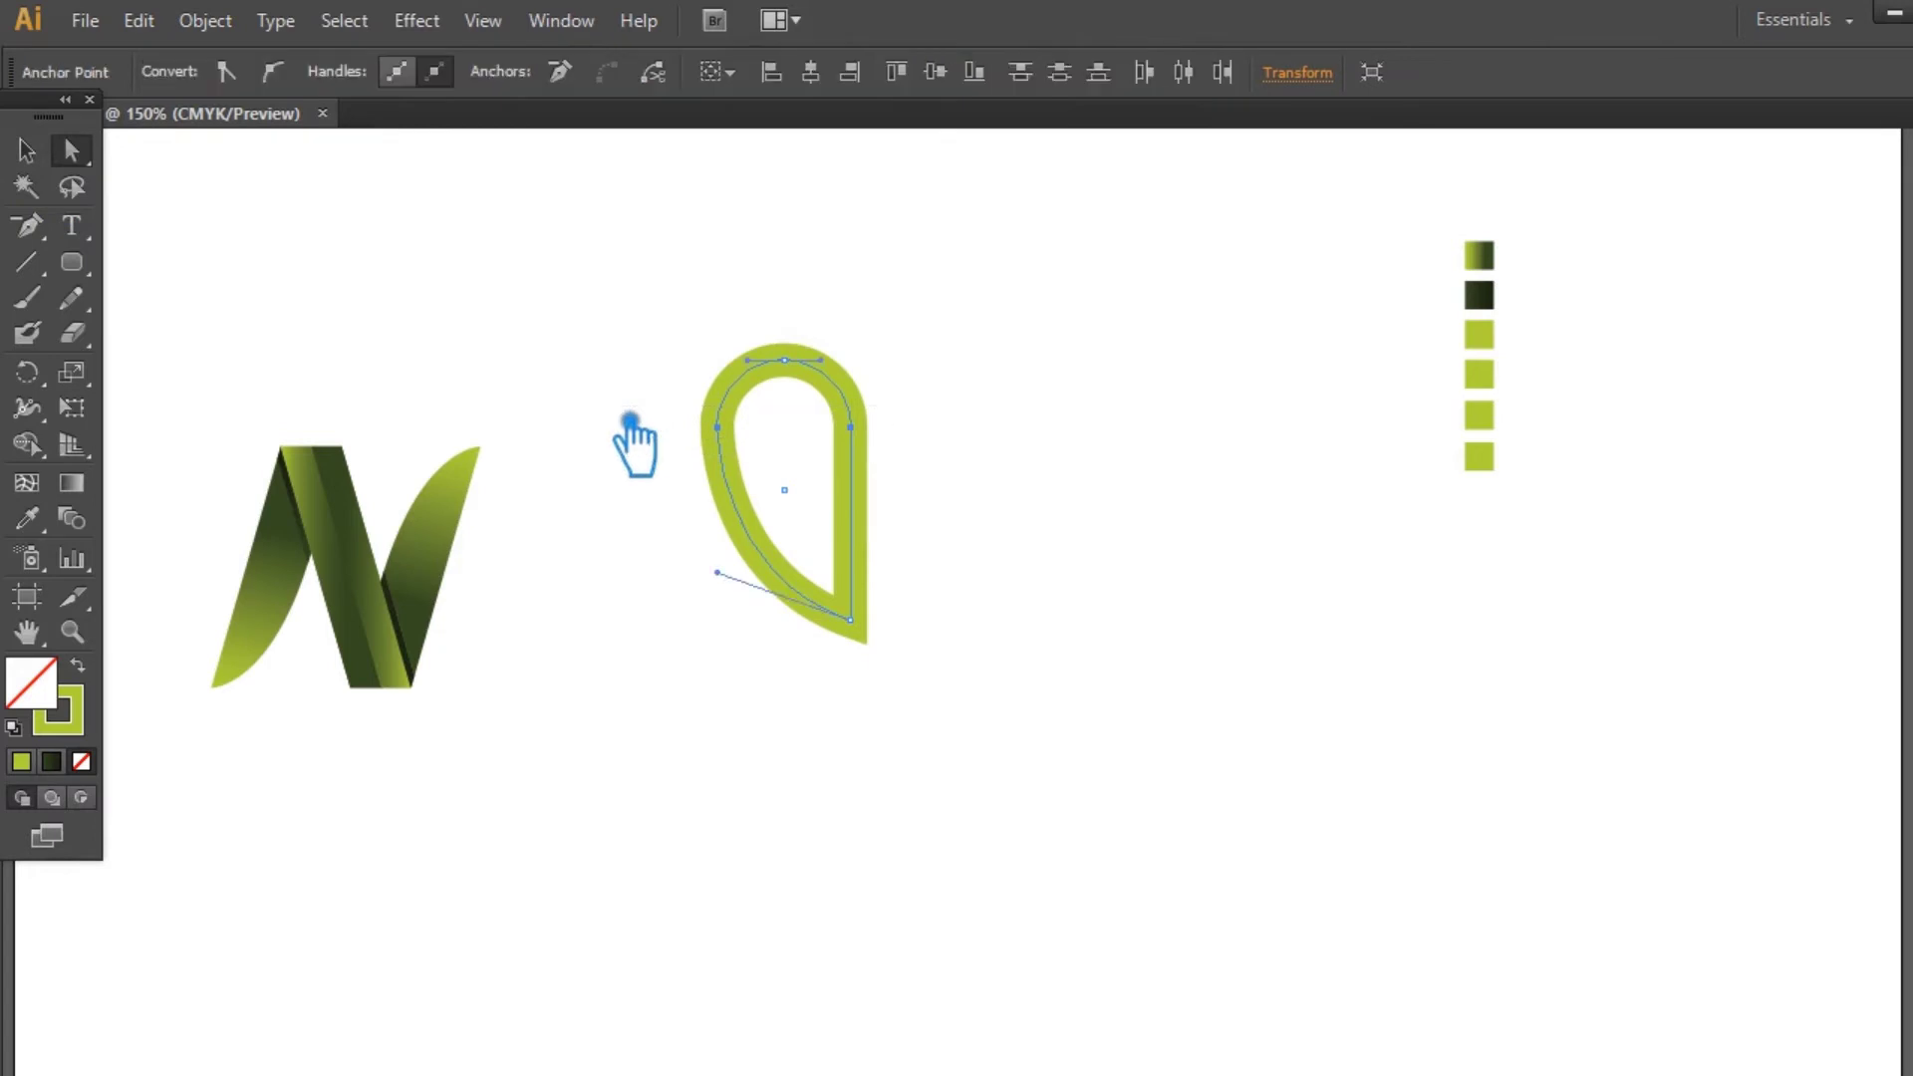
key(v)
double_click(80, 727)
click(297, 477)
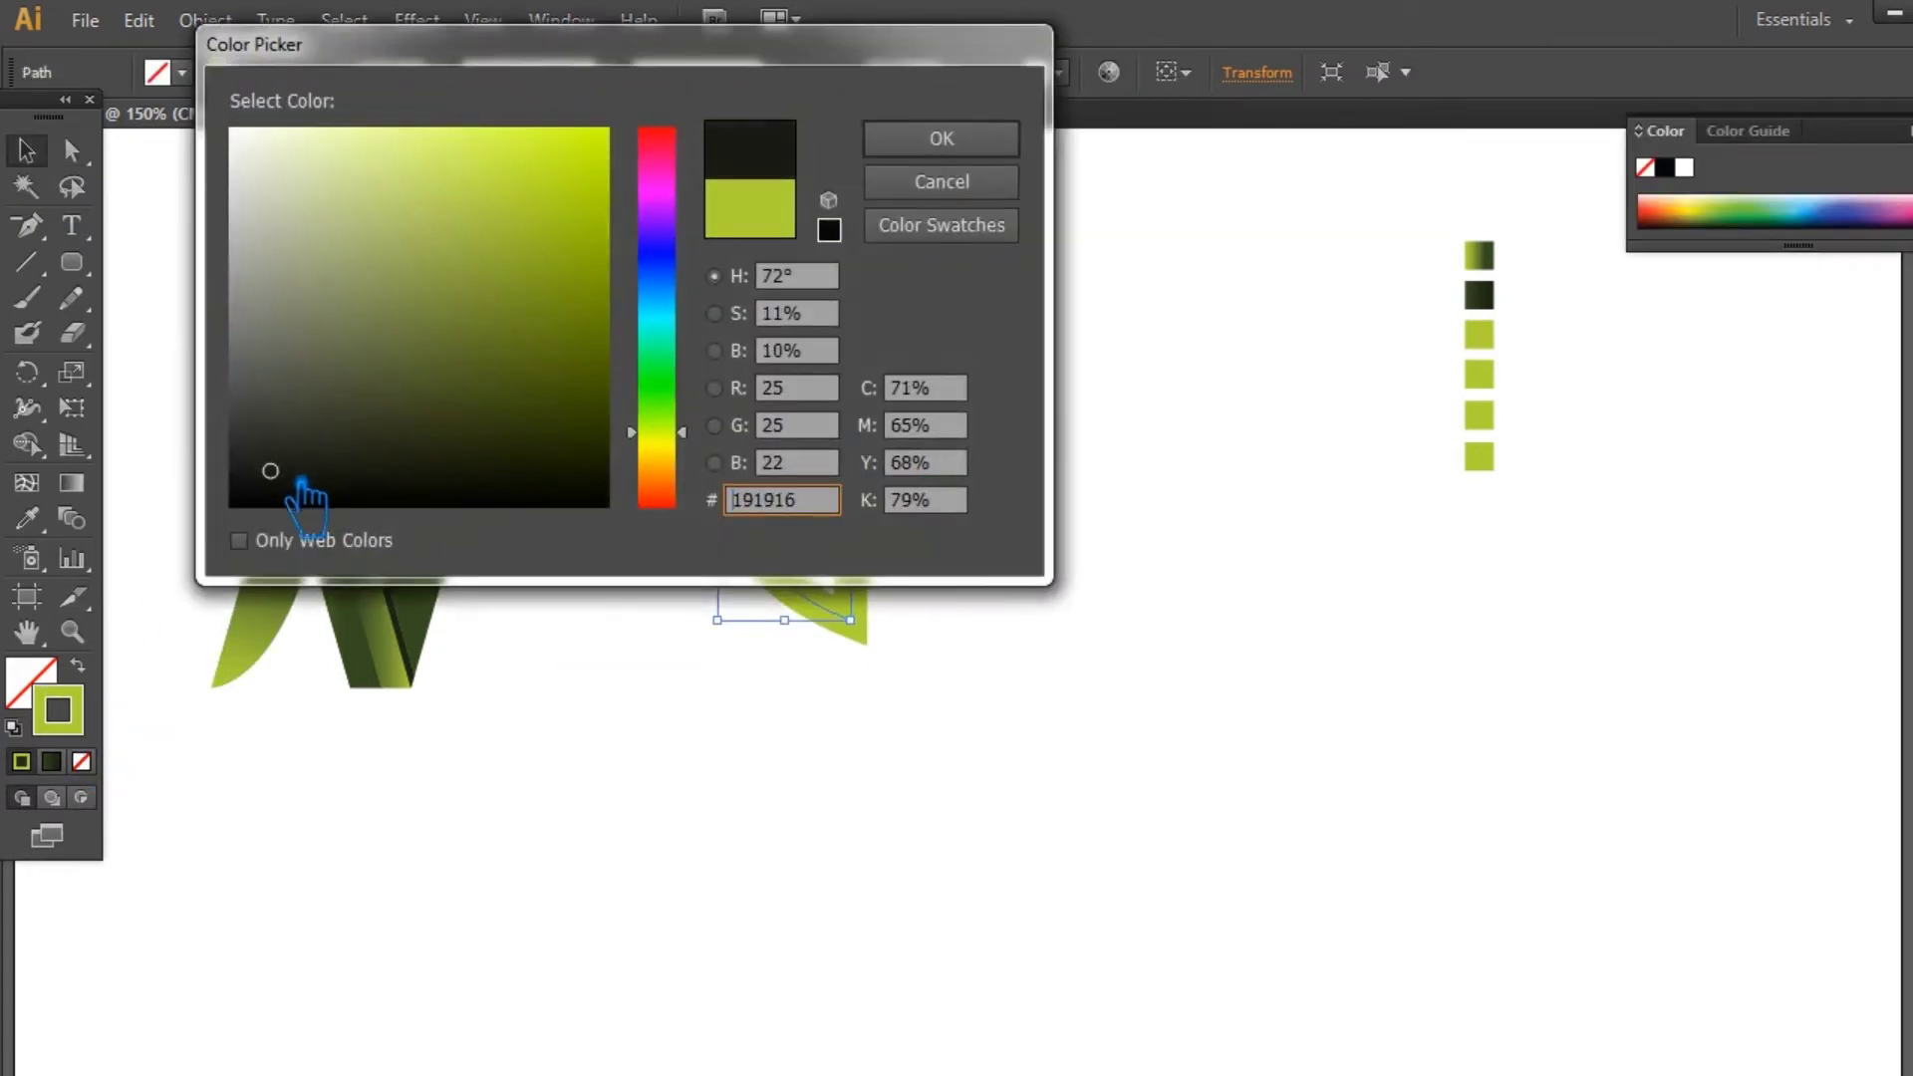
key(Return)
click(1131, 576)
click(880, 563)
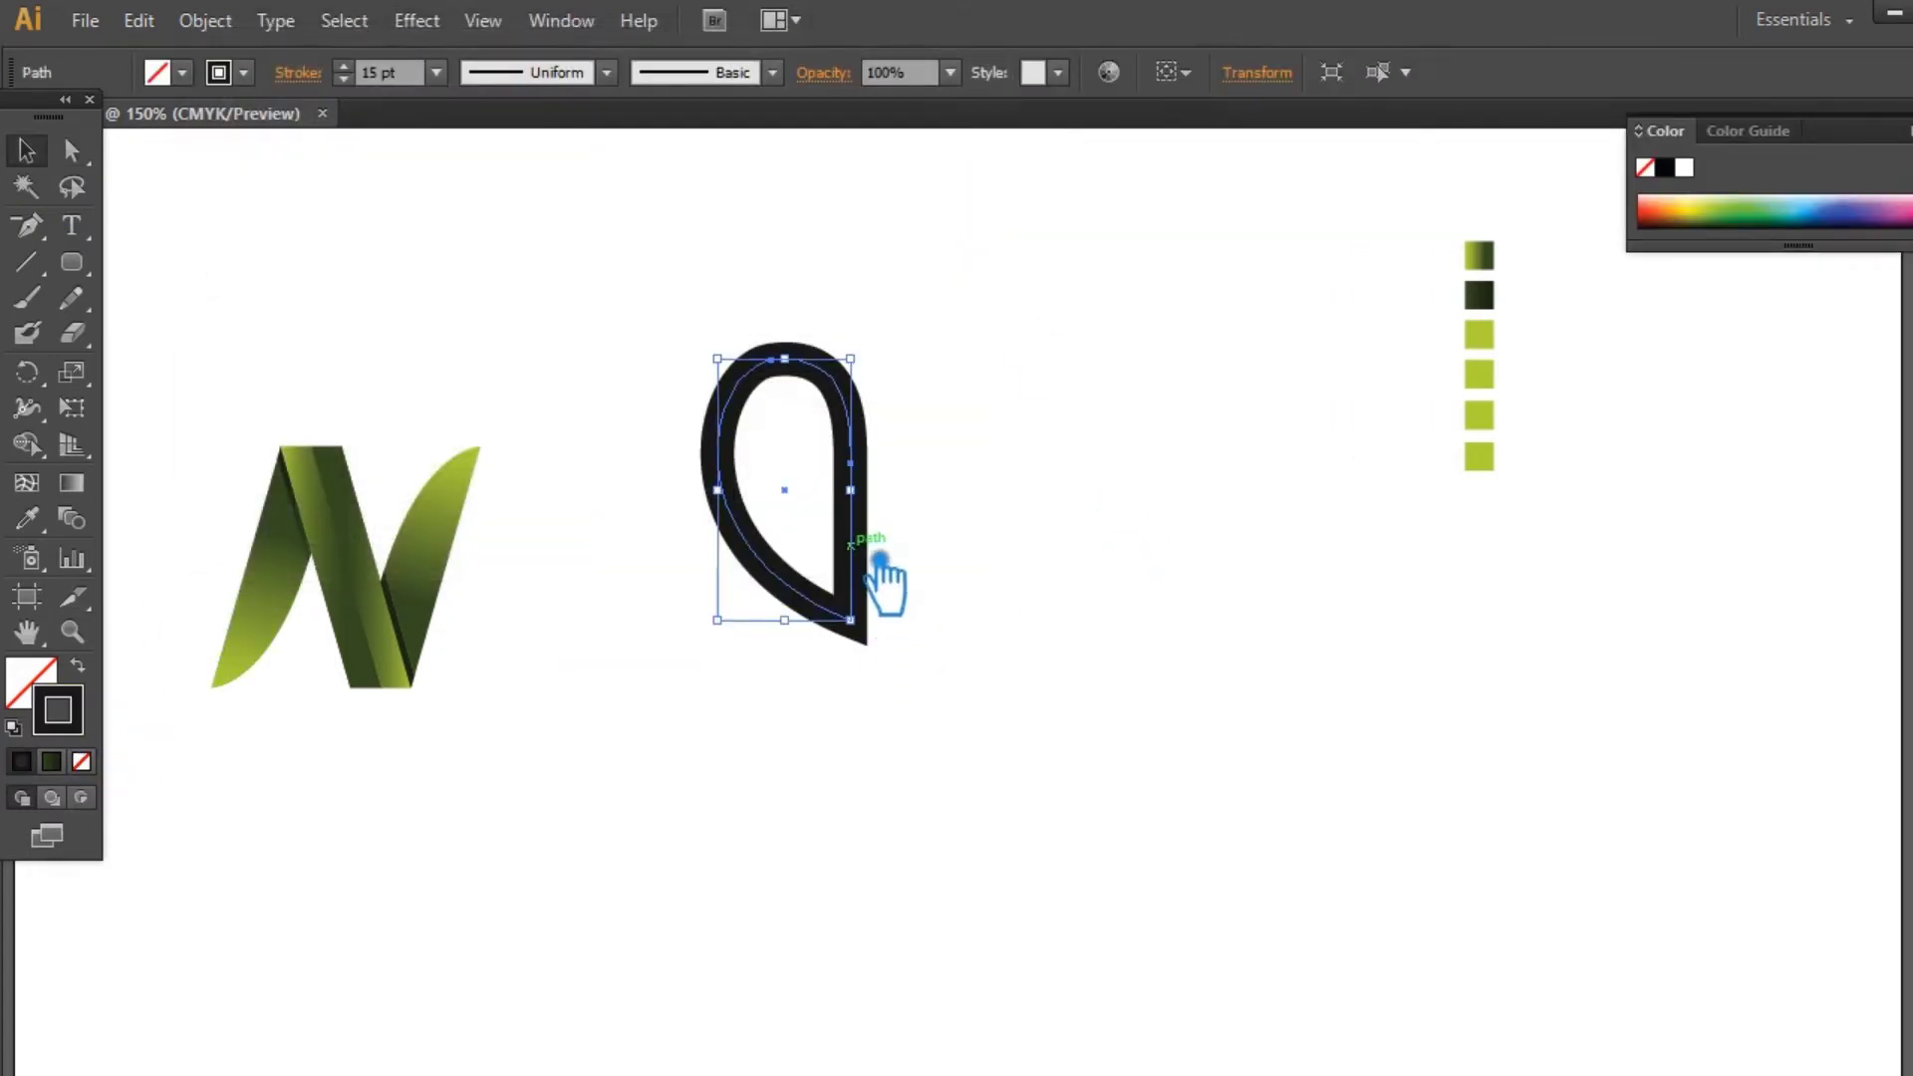
Step: Make a vertically reflected copy of the leaf and move it about half an inch left
right_click(859, 550)
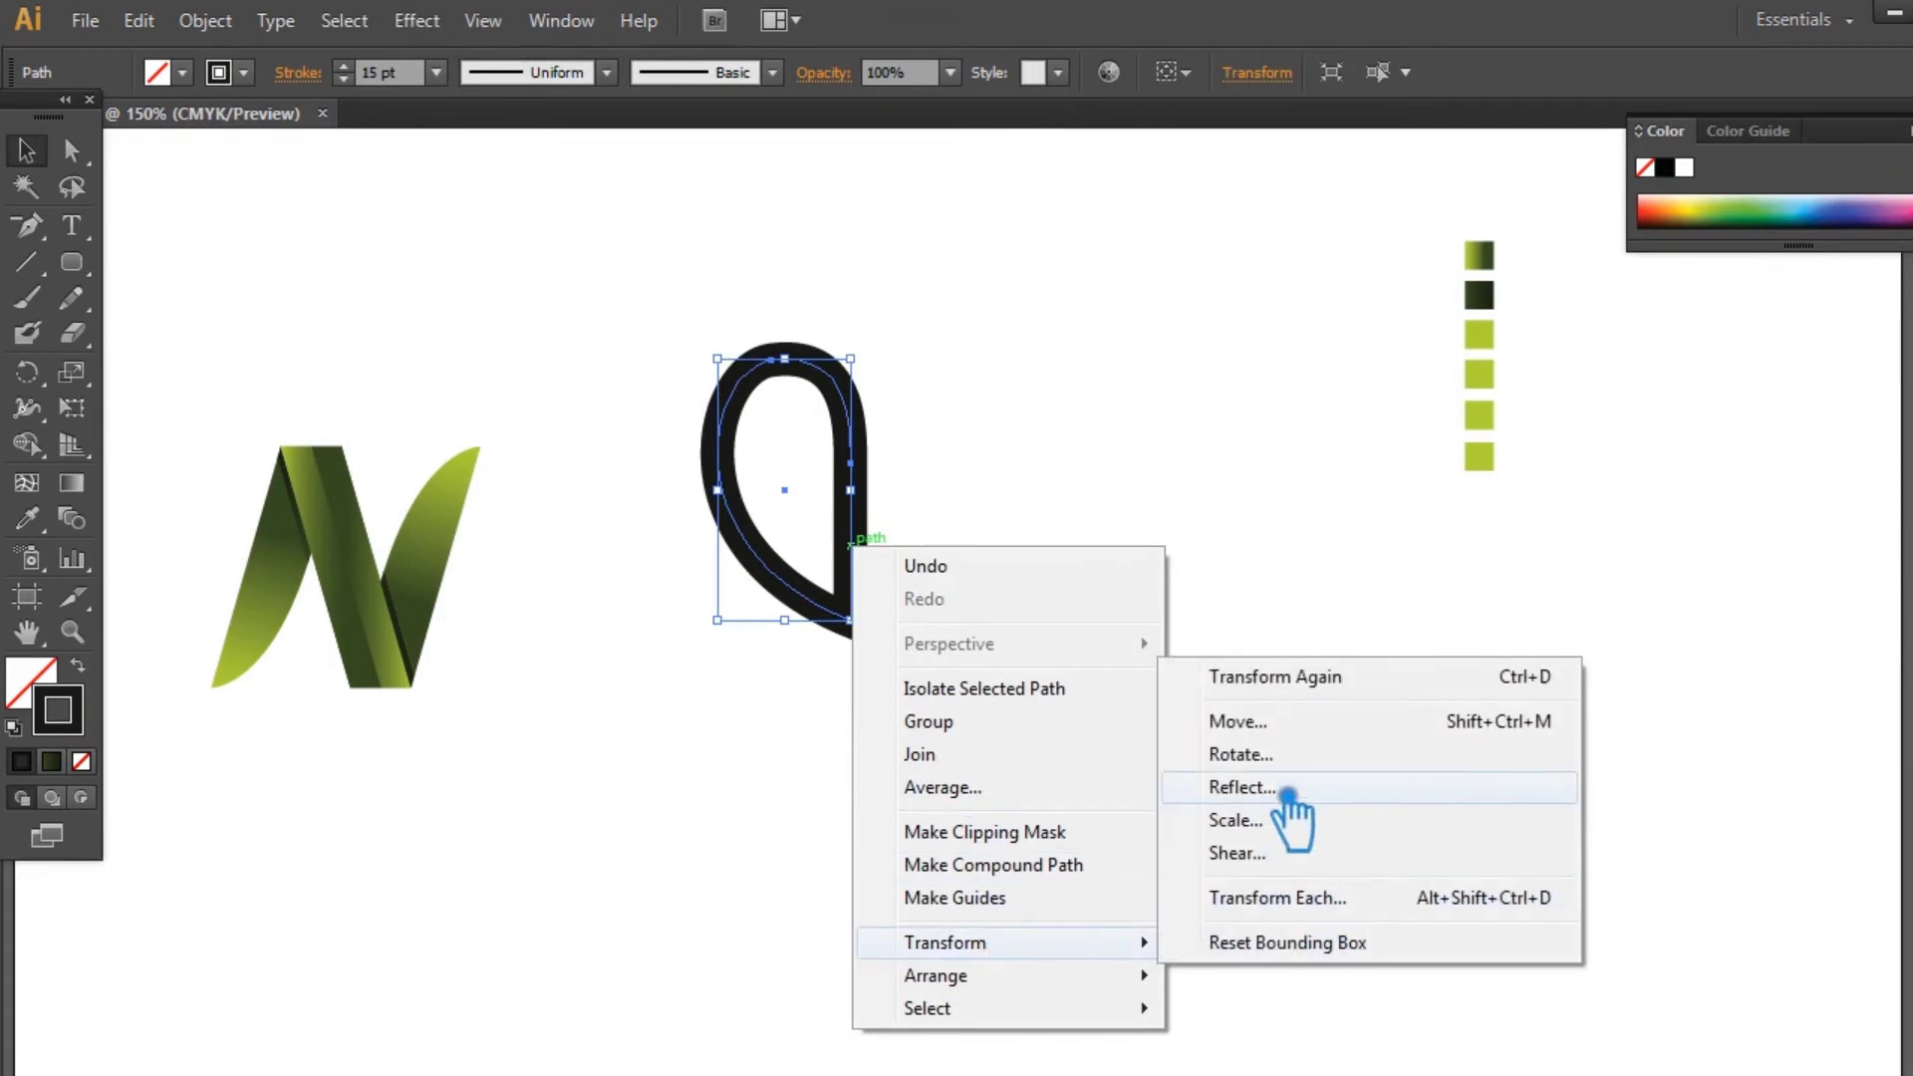
click(1290, 804)
click(1222, 332)
click(1280, 638)
click(1024, 499)
drag(761, 439, 701, 439)
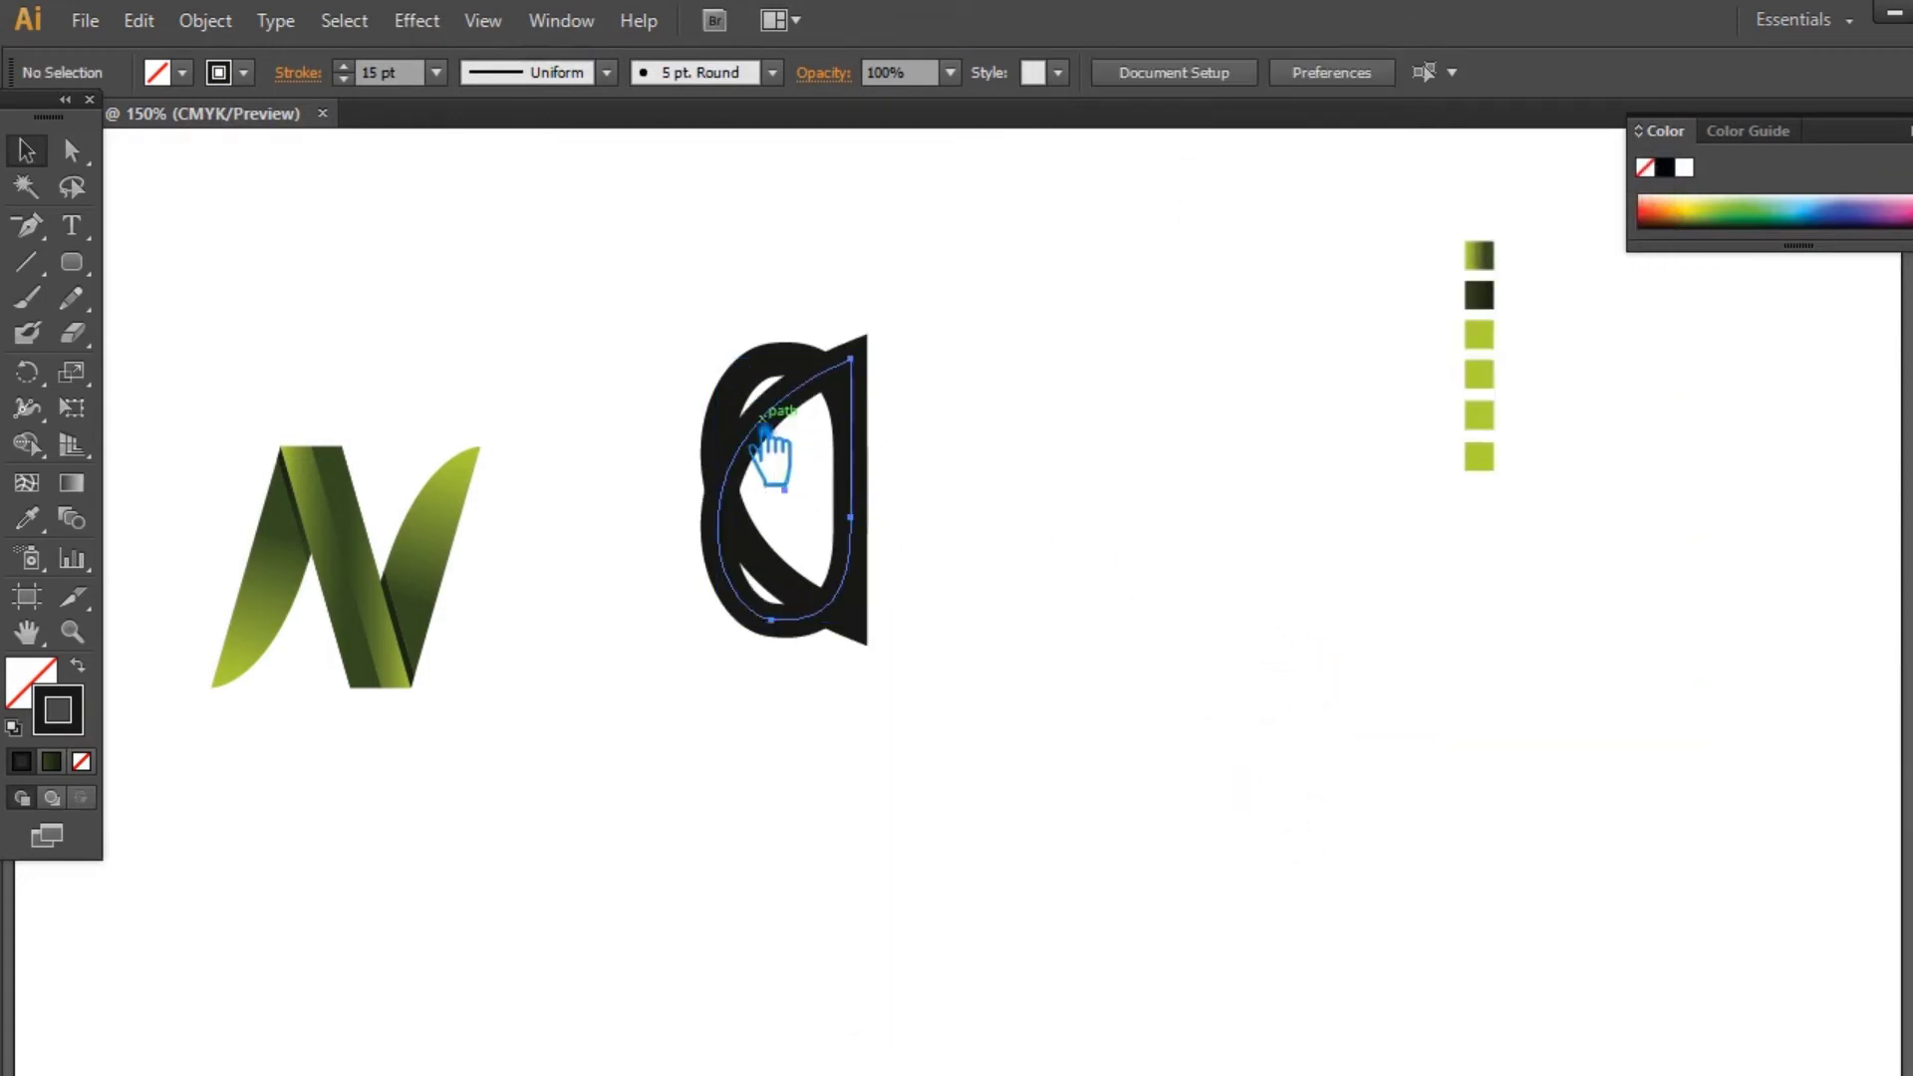
Step: Reflect the left leaf again and nudge both leaves until they overlap
right_click(698, 428)
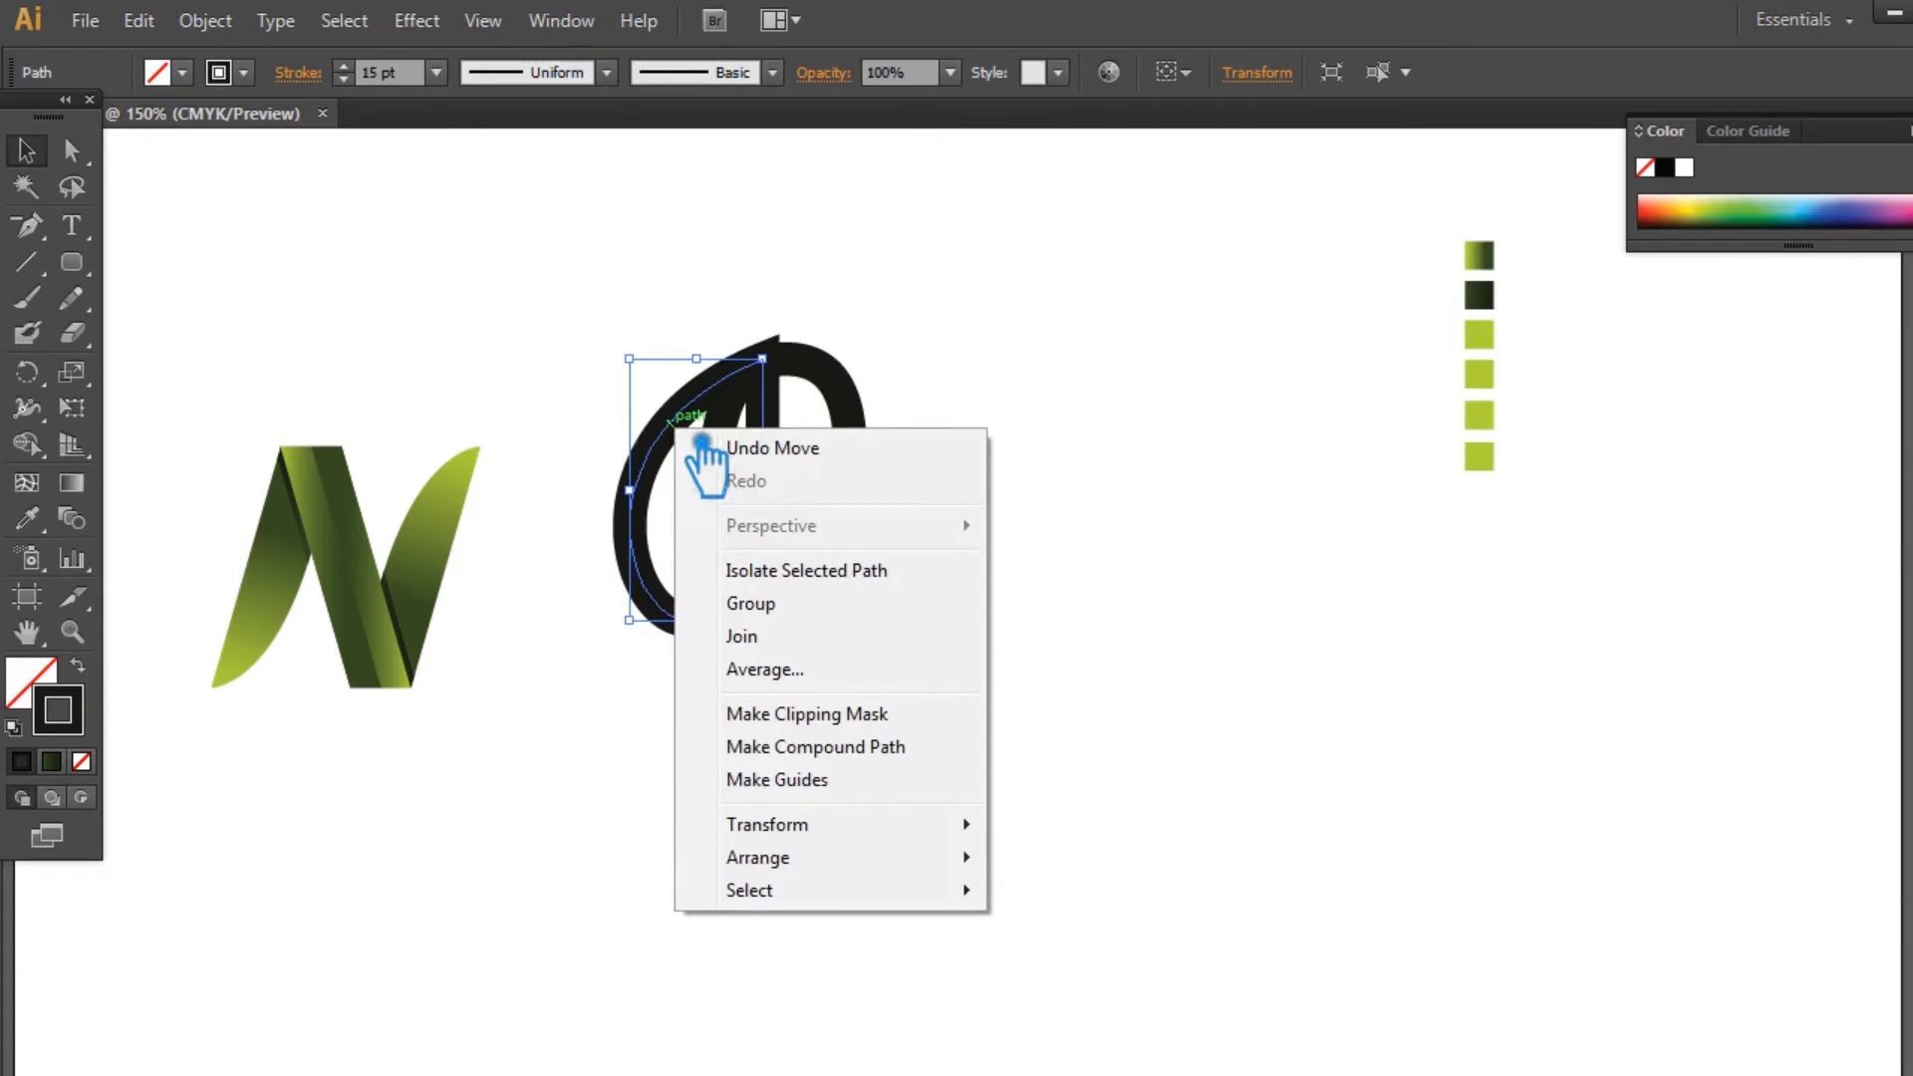
click(1106, 931)
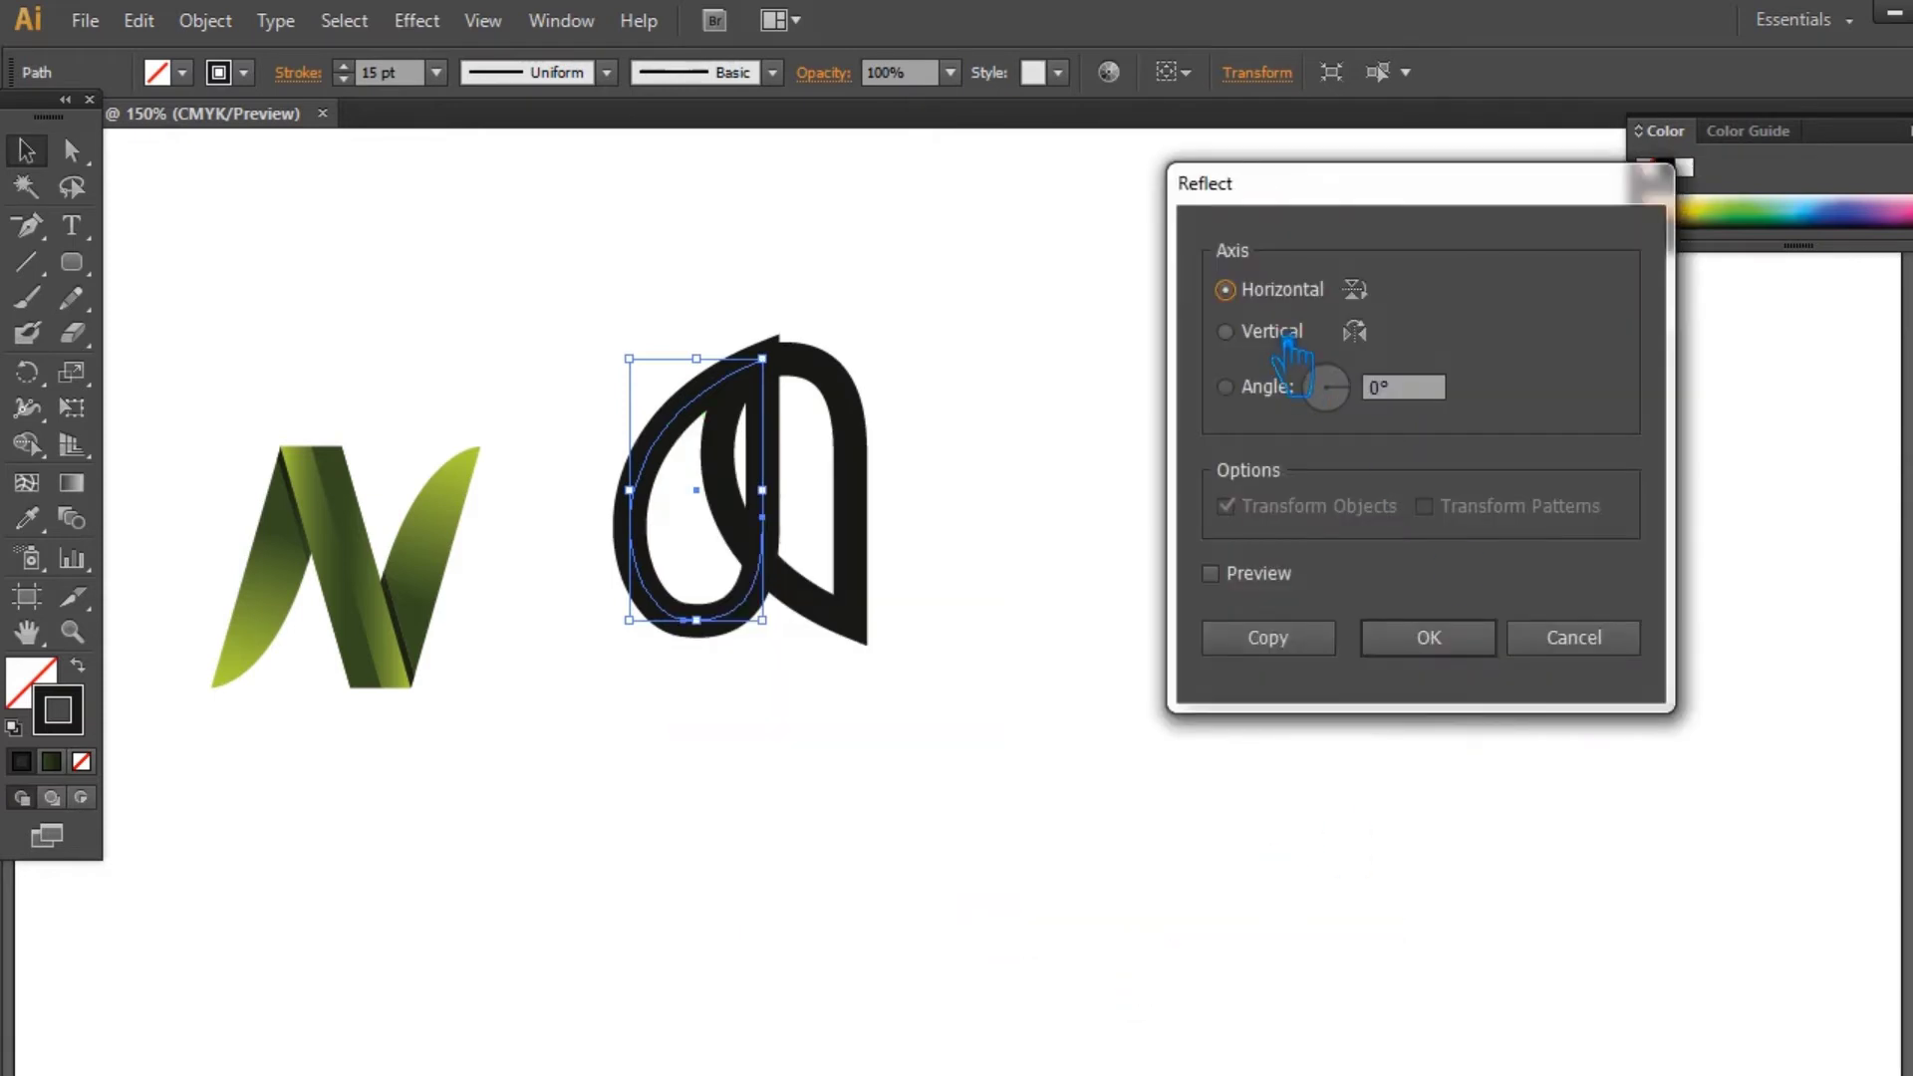
click(1433, 643)
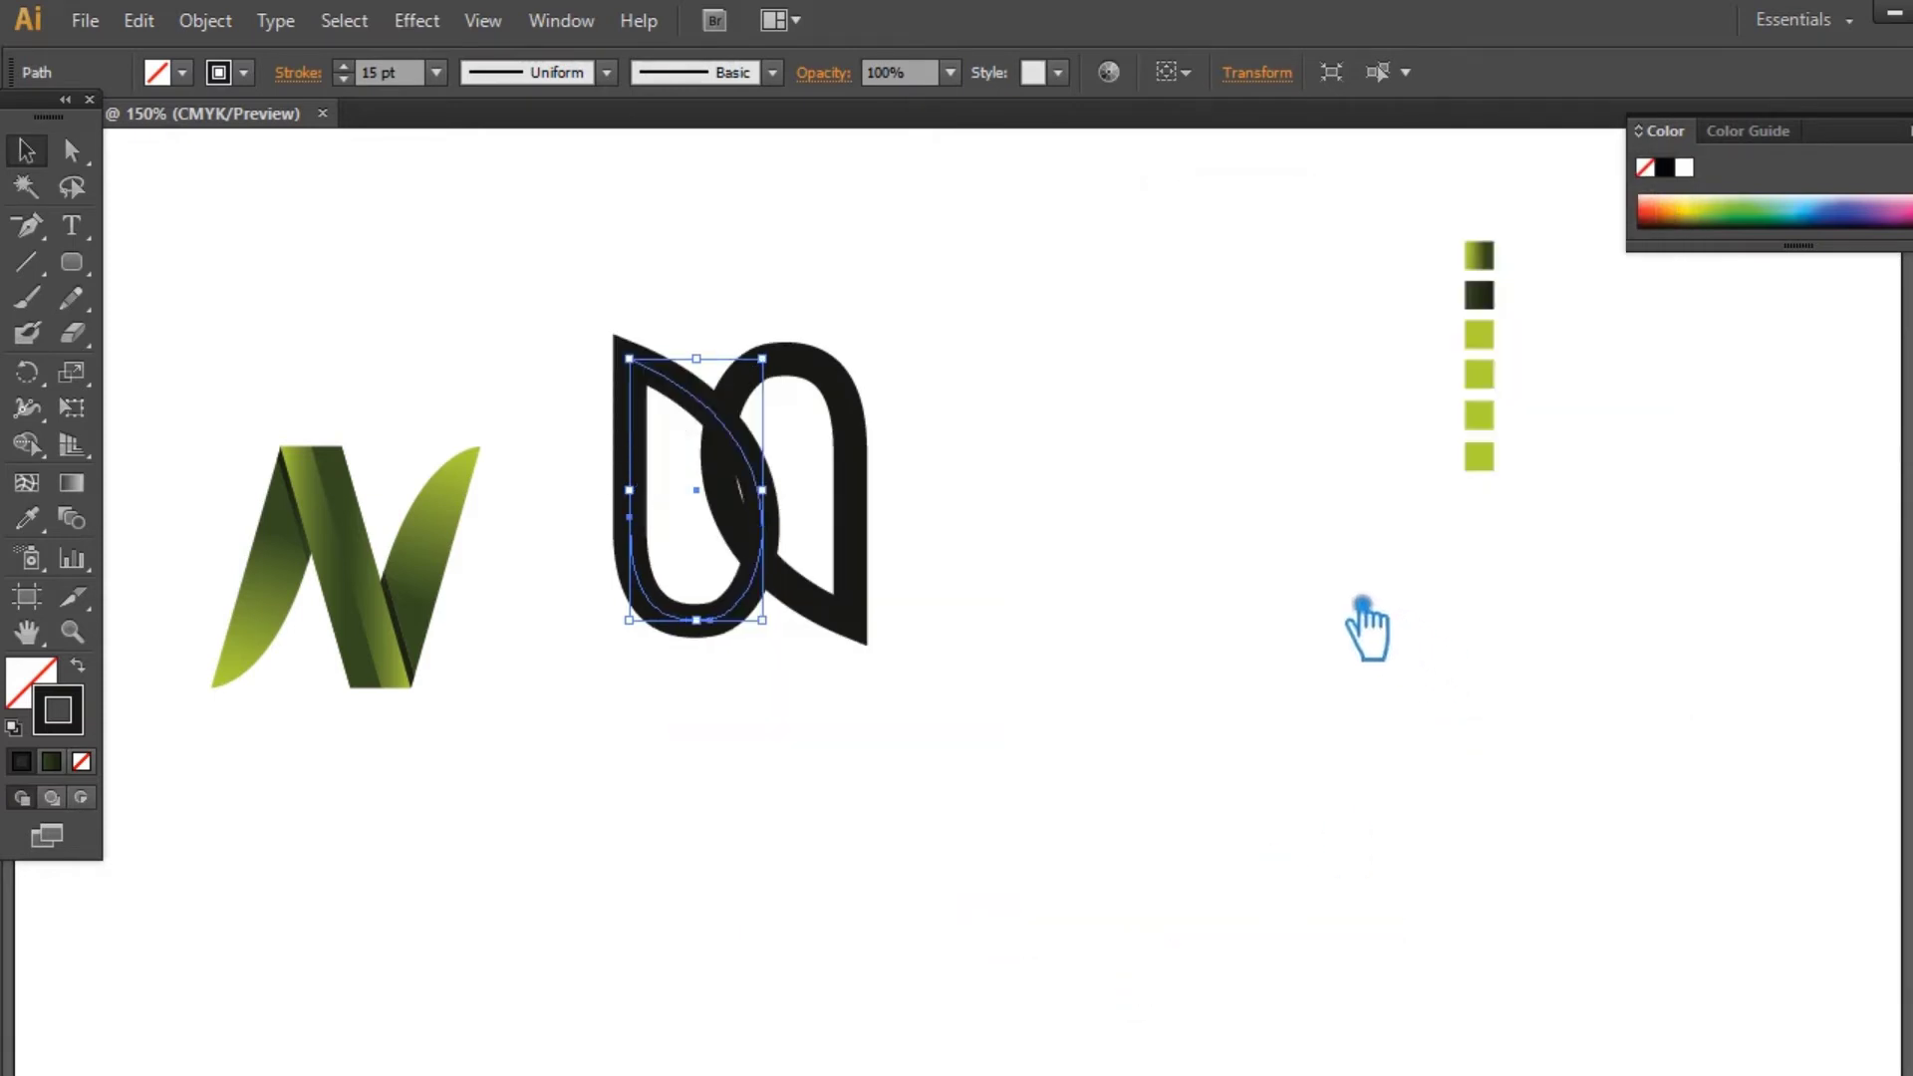
key(Right)
key(Right)
key(Right)
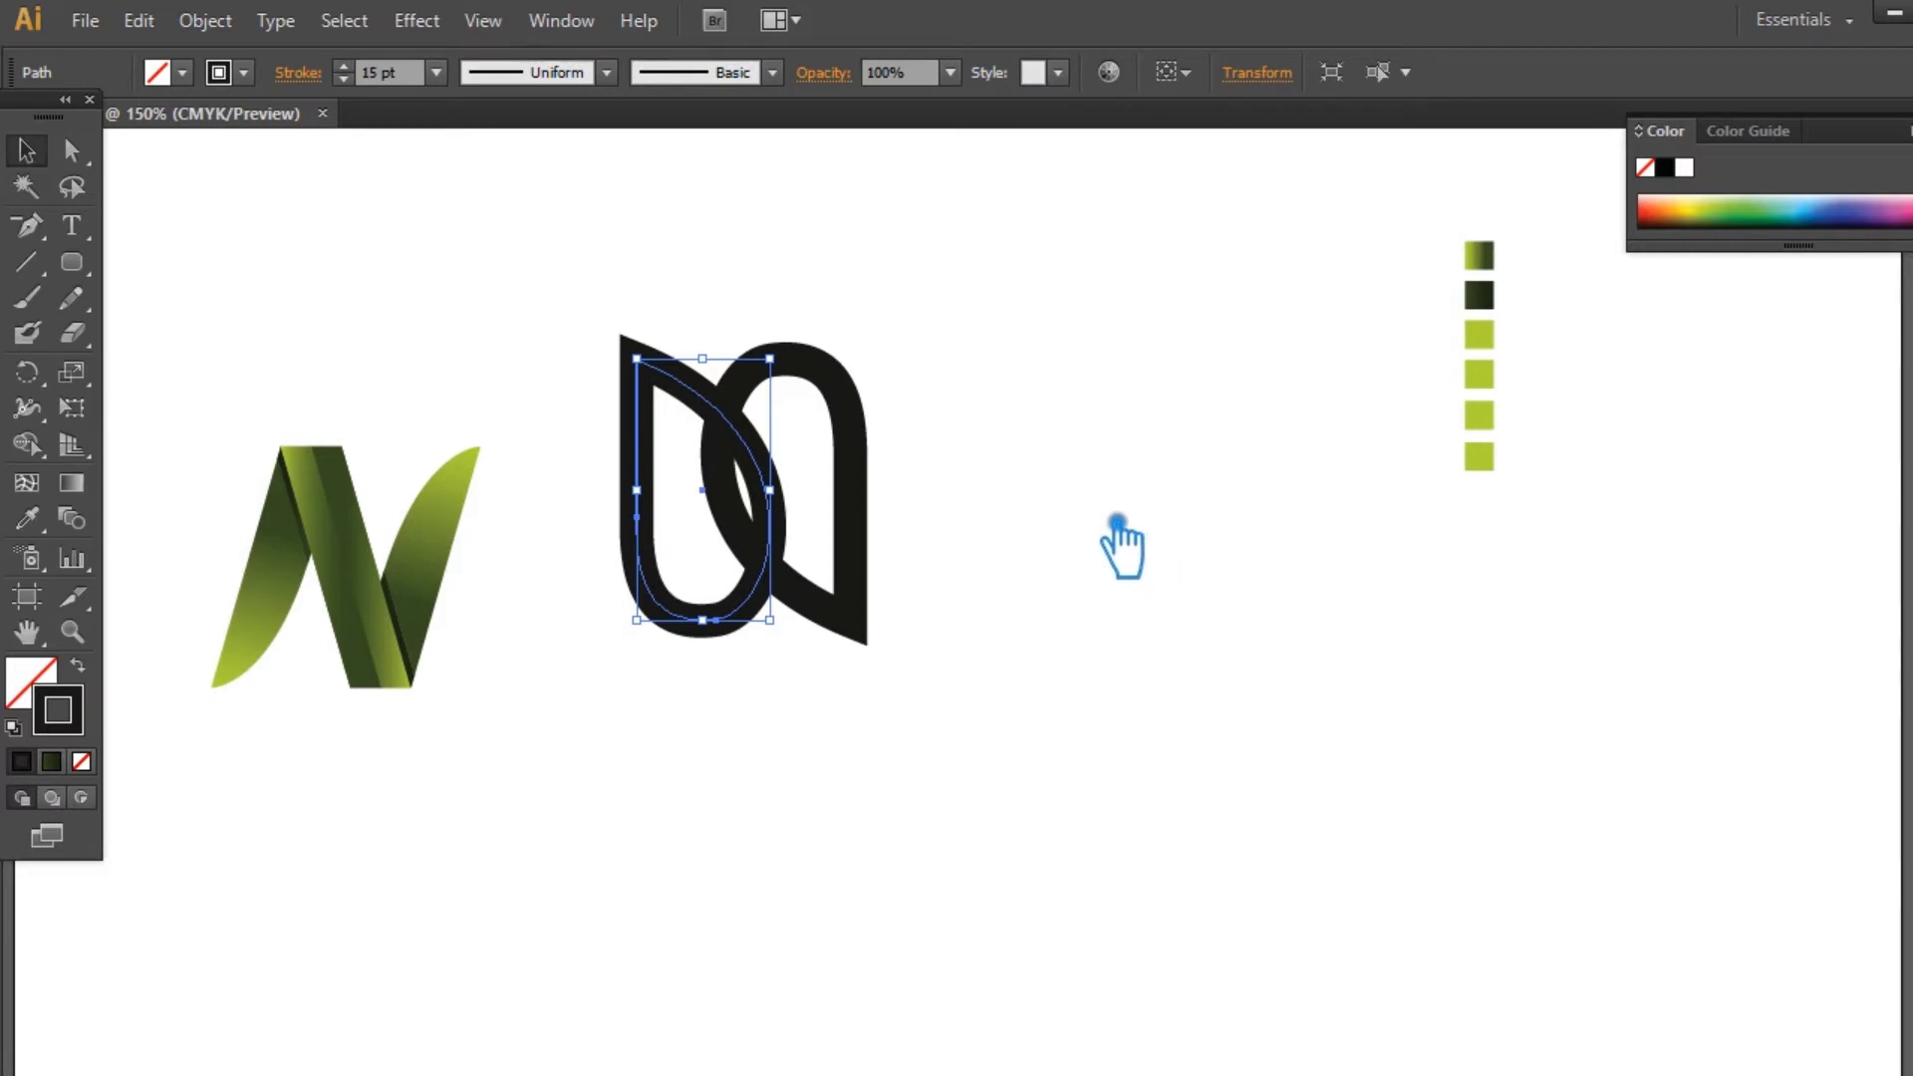
key(Up)
key(Up)
key(Up)
key(Up)
key(Up)
key(Up)
key(Up)
click(875, 563)
key(Down)
key(Down)
key(Down)
key(Down)
key(Down)
key(Down)
key(Right)
key(Right)
key(Right)
key(Right)
key(Right)
shift+click(802, 593)
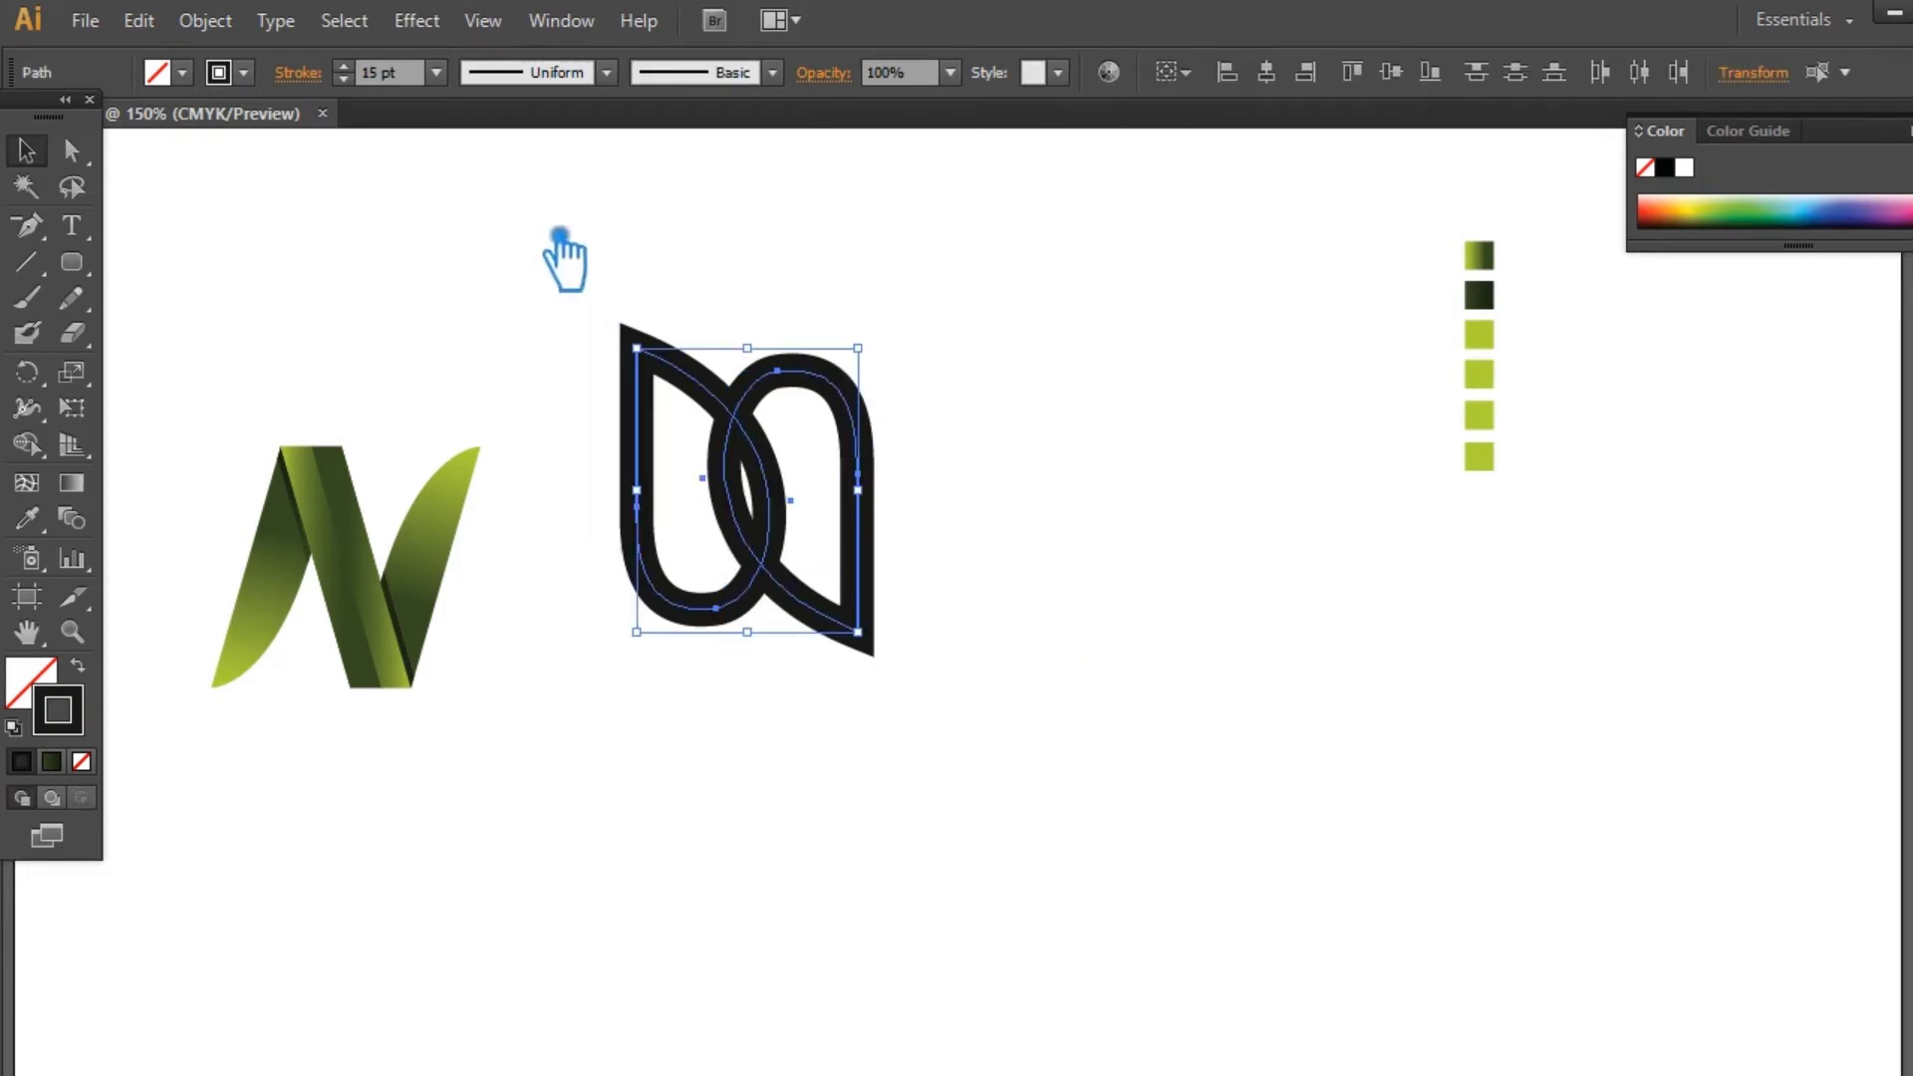
Step: Zoom in on the leaves and ungroup the two loops
key(a)
click(652, 348)
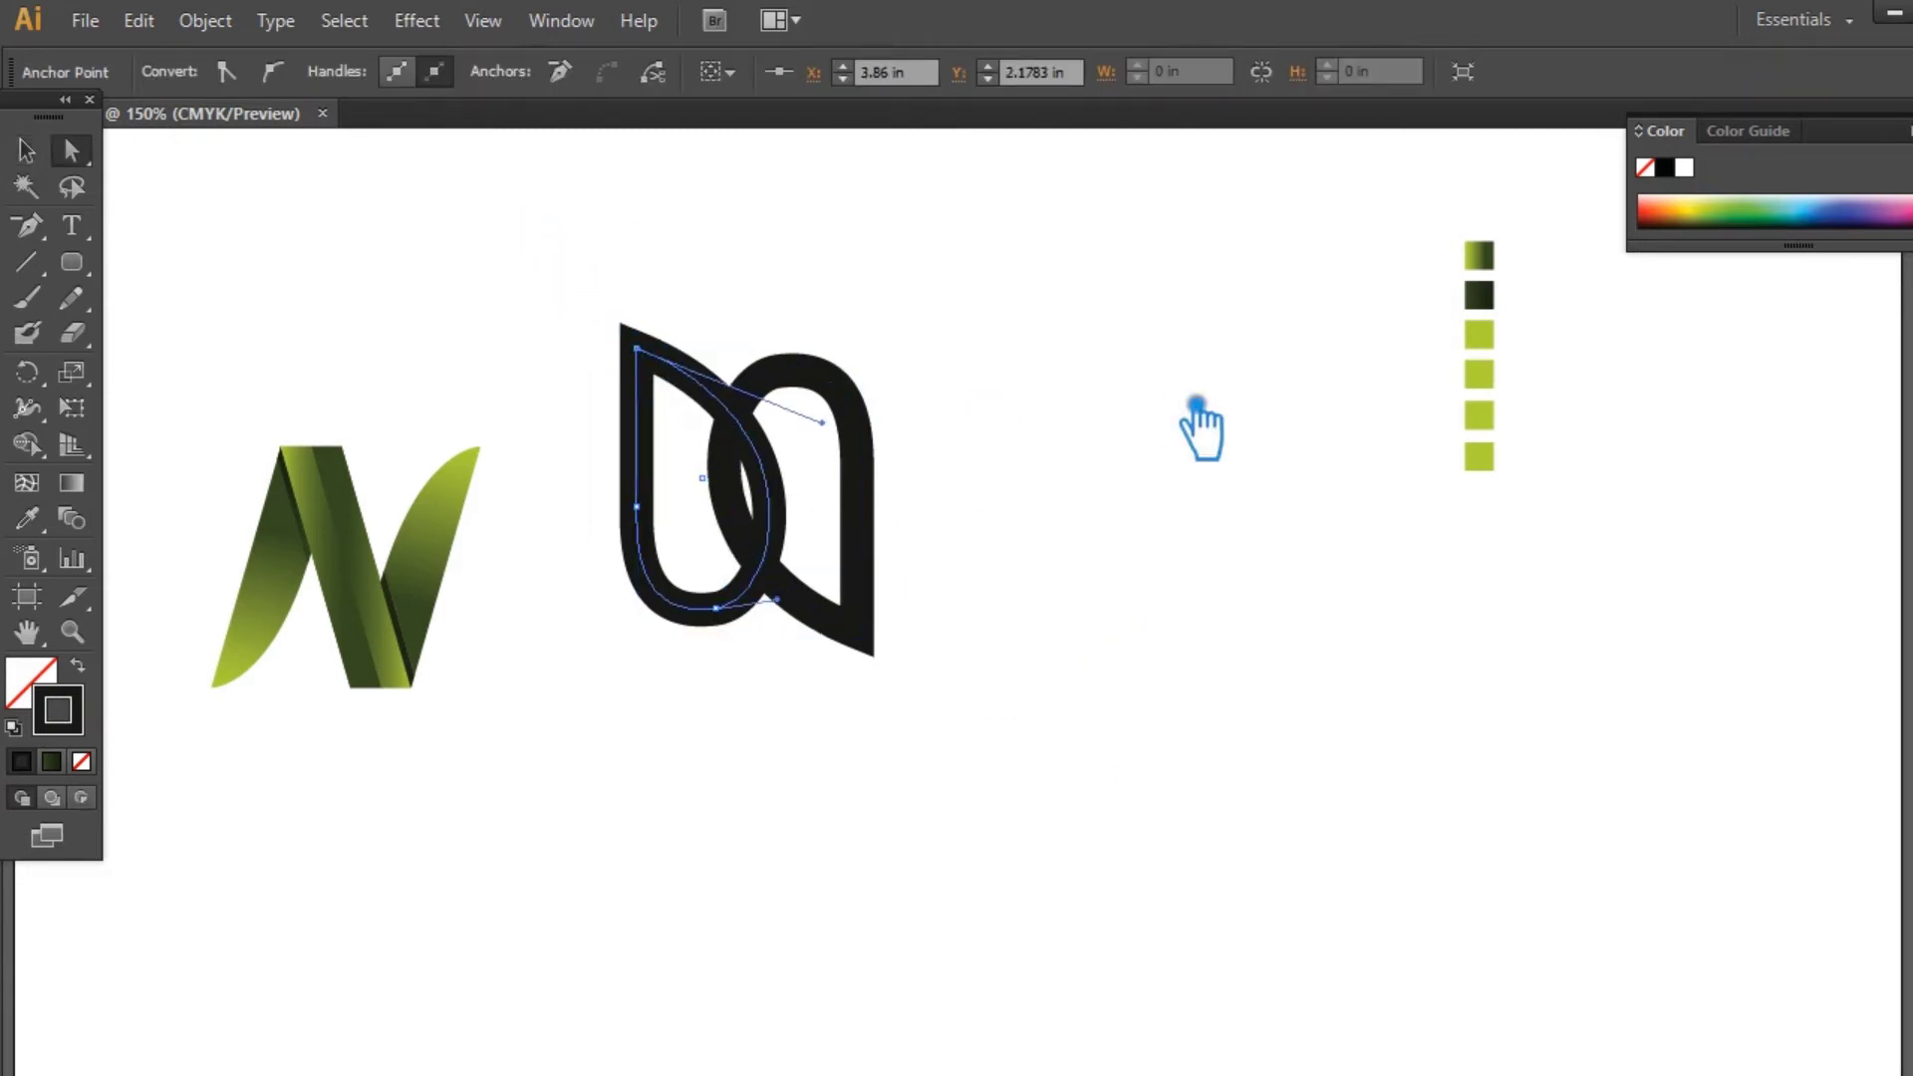
click(885, 653)
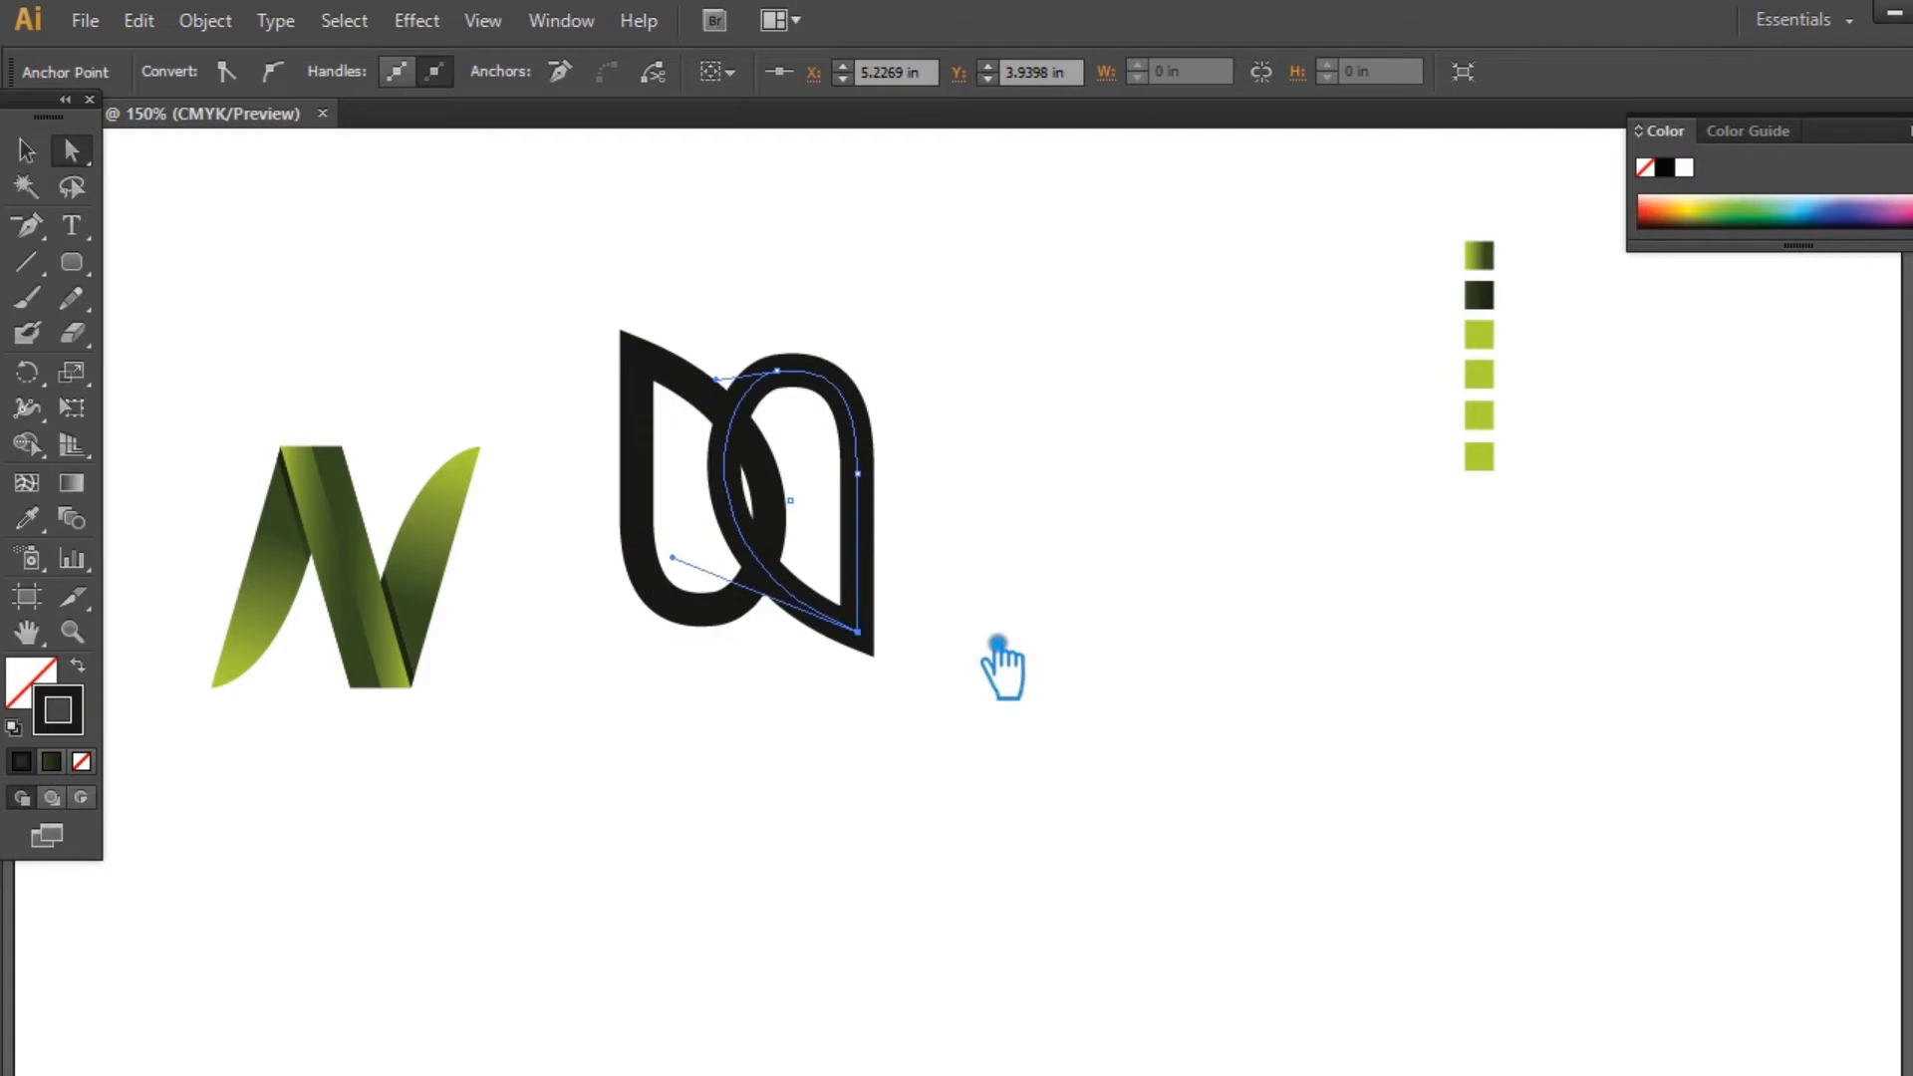
click(1003, 662)
key(v)
key(ctrl+plus)
key(ctrl+plus)
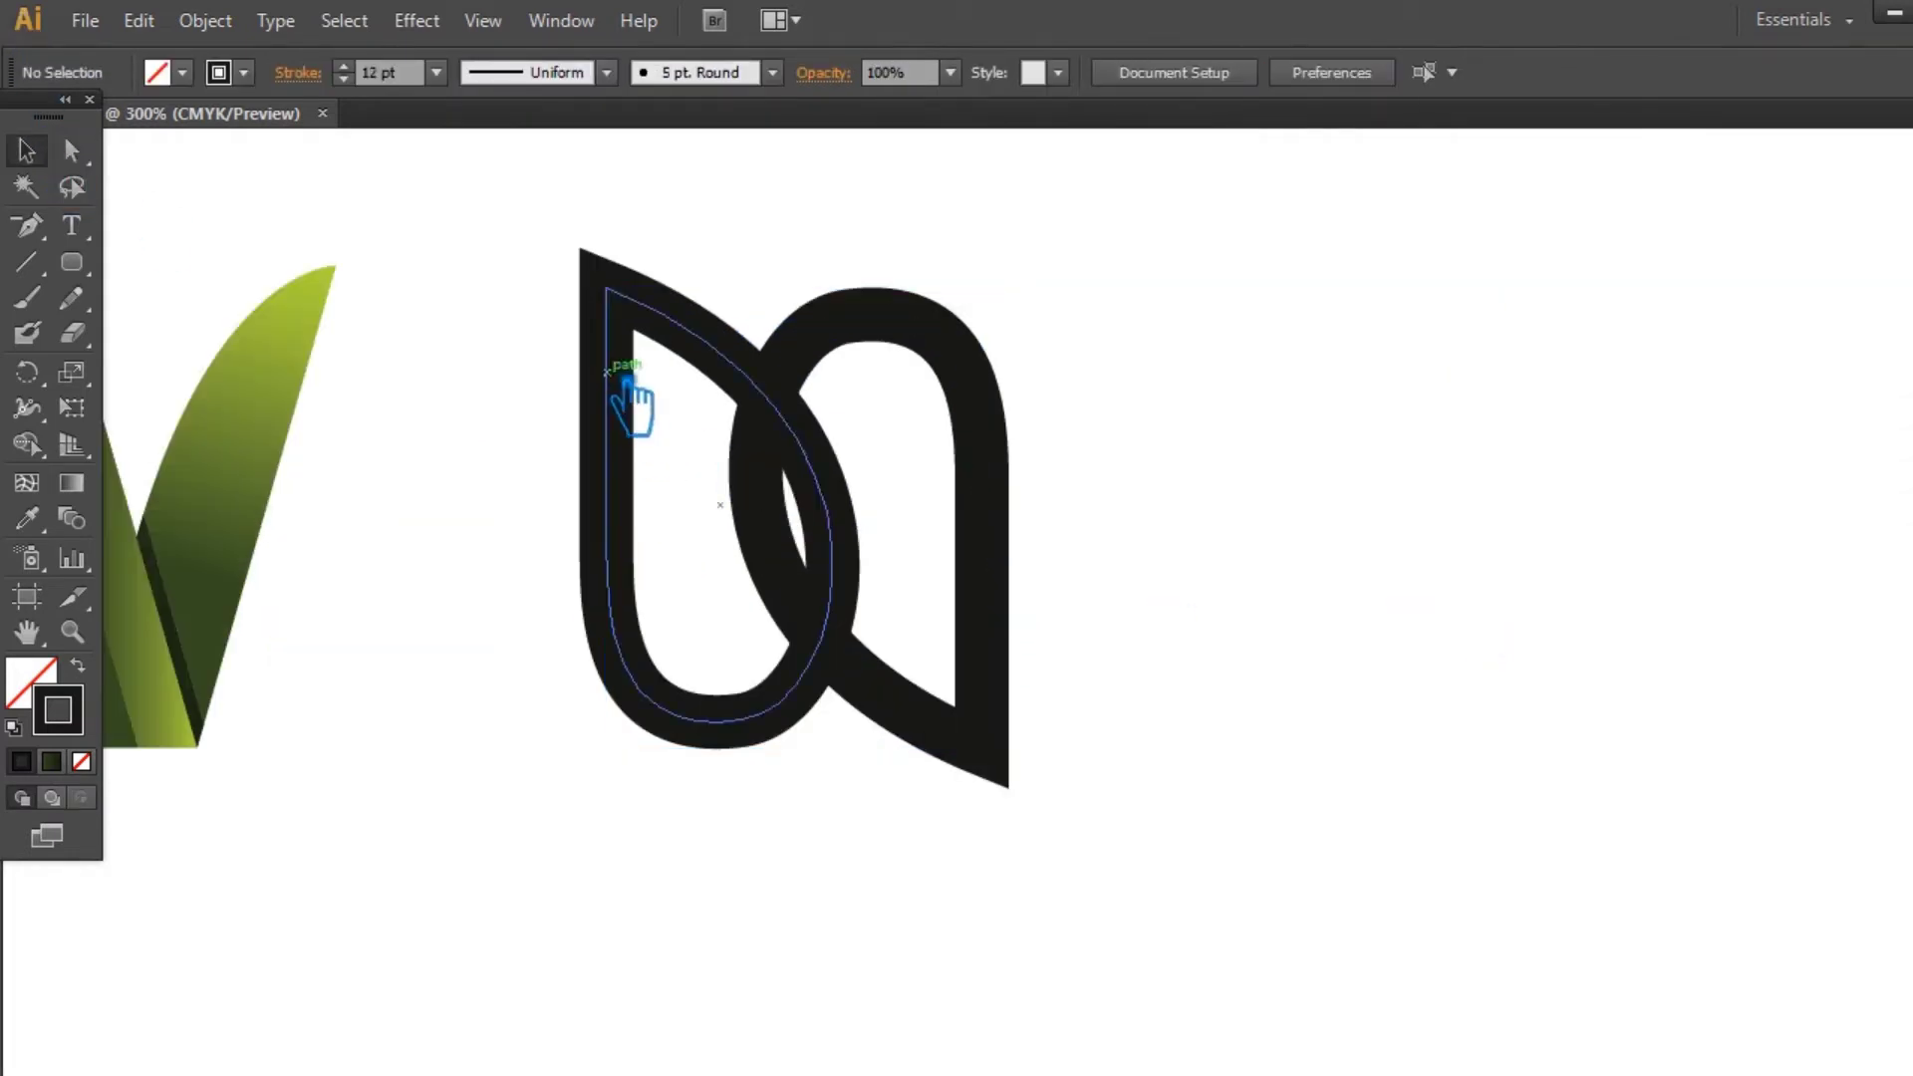
click(746, 365)
right_click(748, 365)
click(782, 416)
Step: Stagger the loops: raise the left leaf, lower the right and nudge it left
click(888, 495)
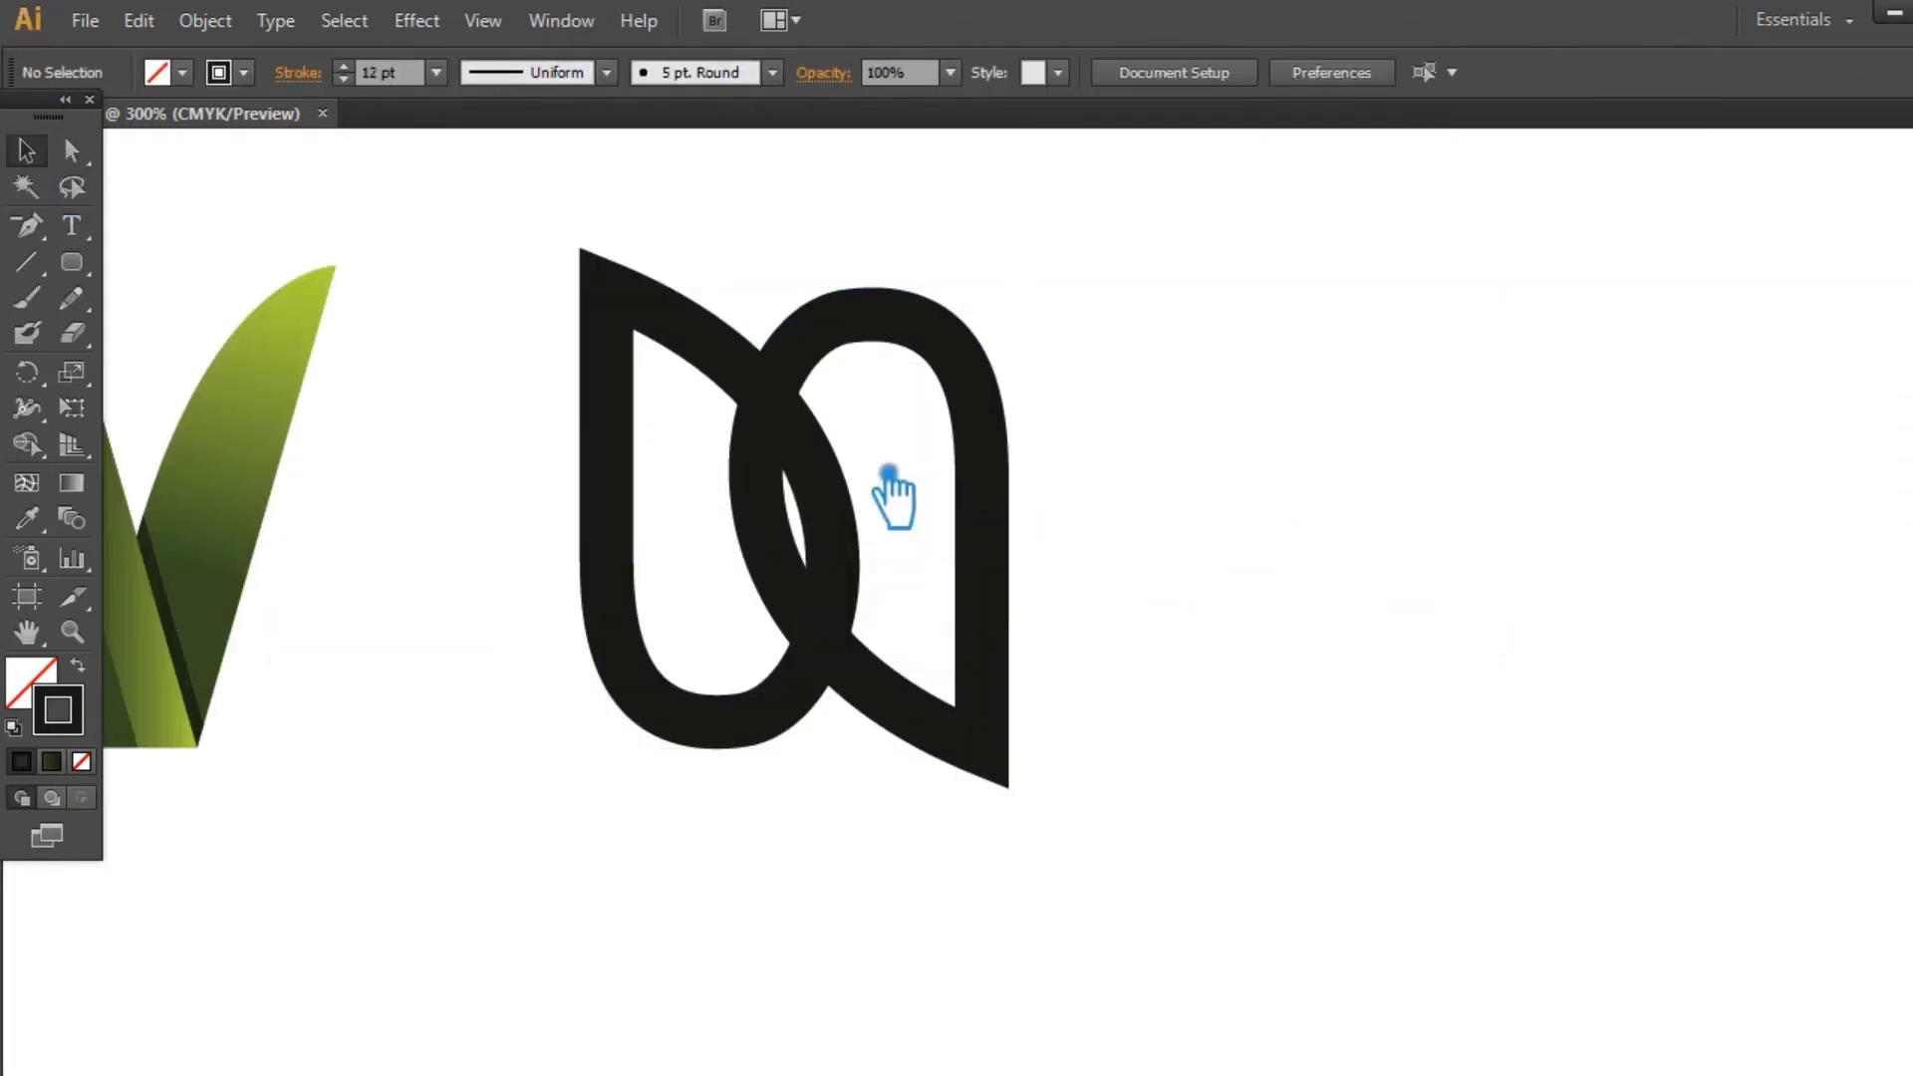
click(852, 530)
key(Up)
key(Up)
key(Up)
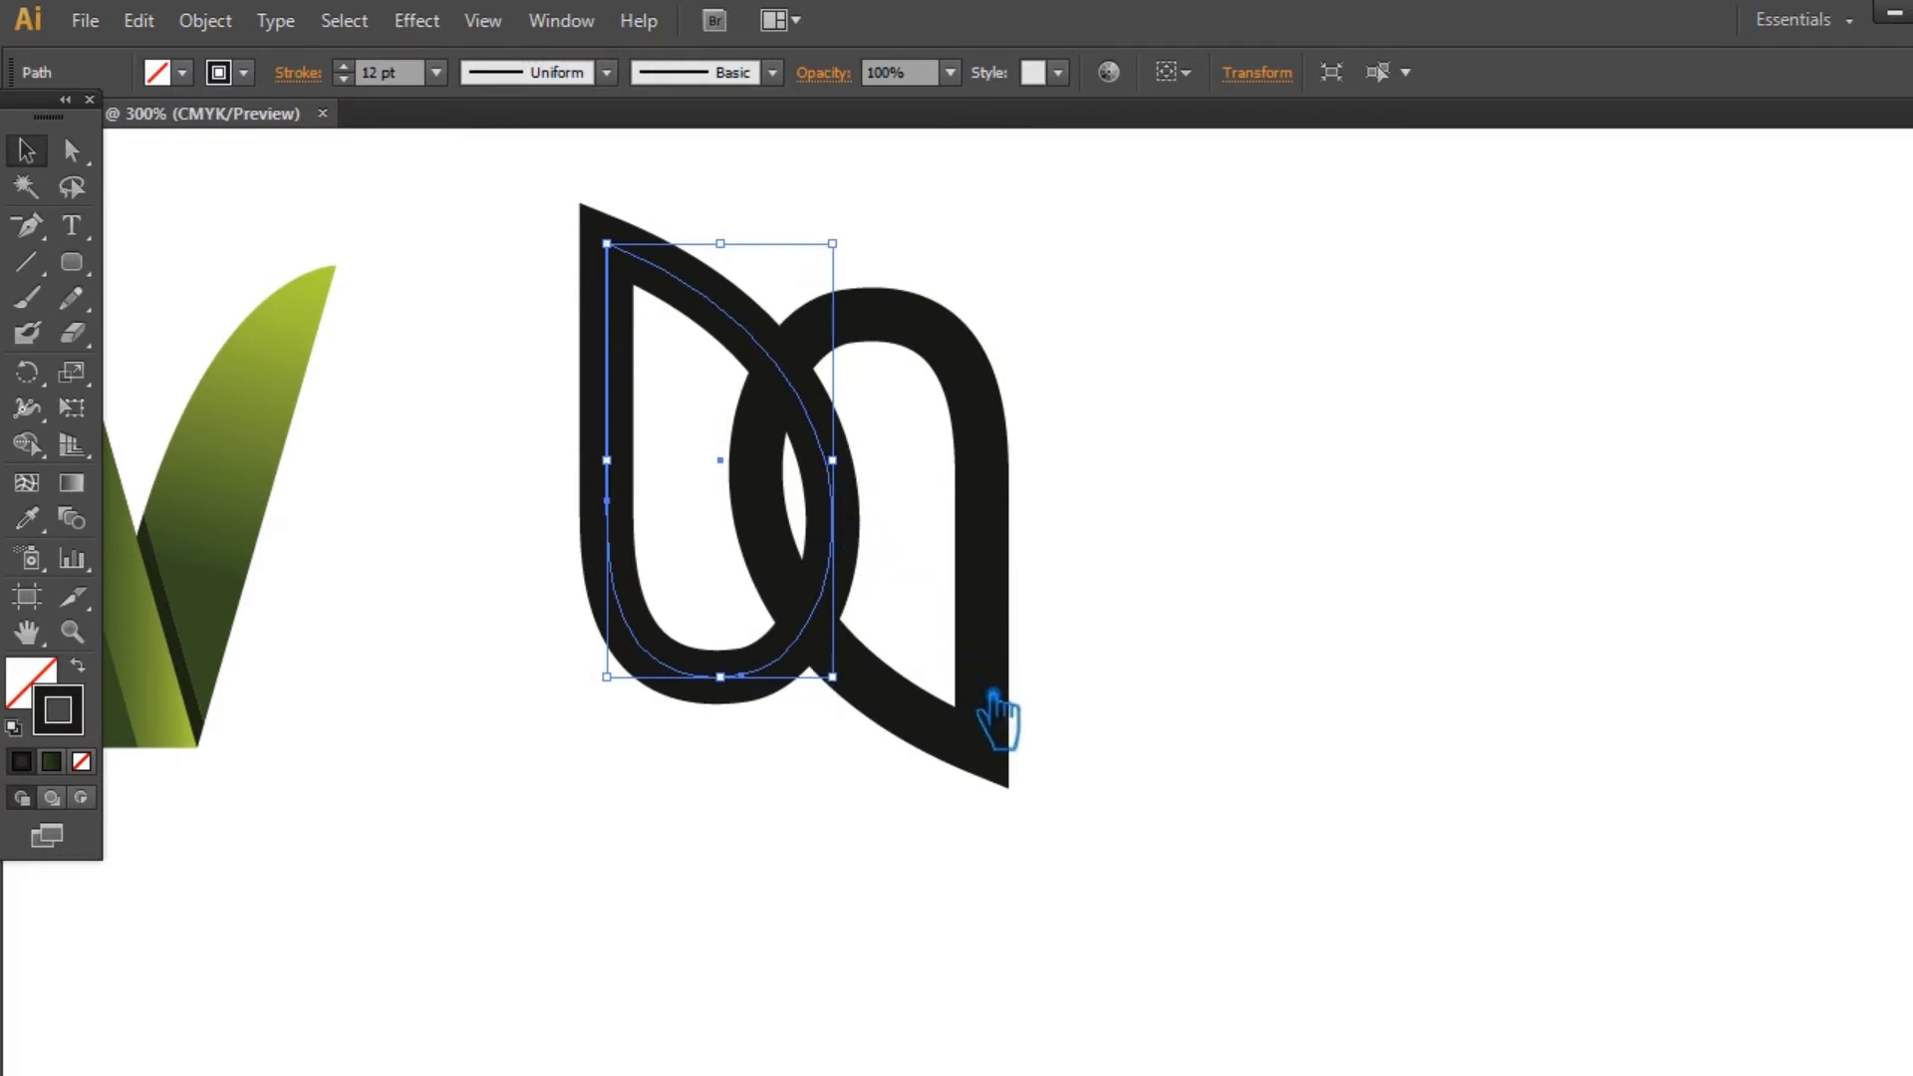
click(1022, 779)
key(Down)
key(Down)
key(Down)
key(Down)
key(Down)
key(Down)
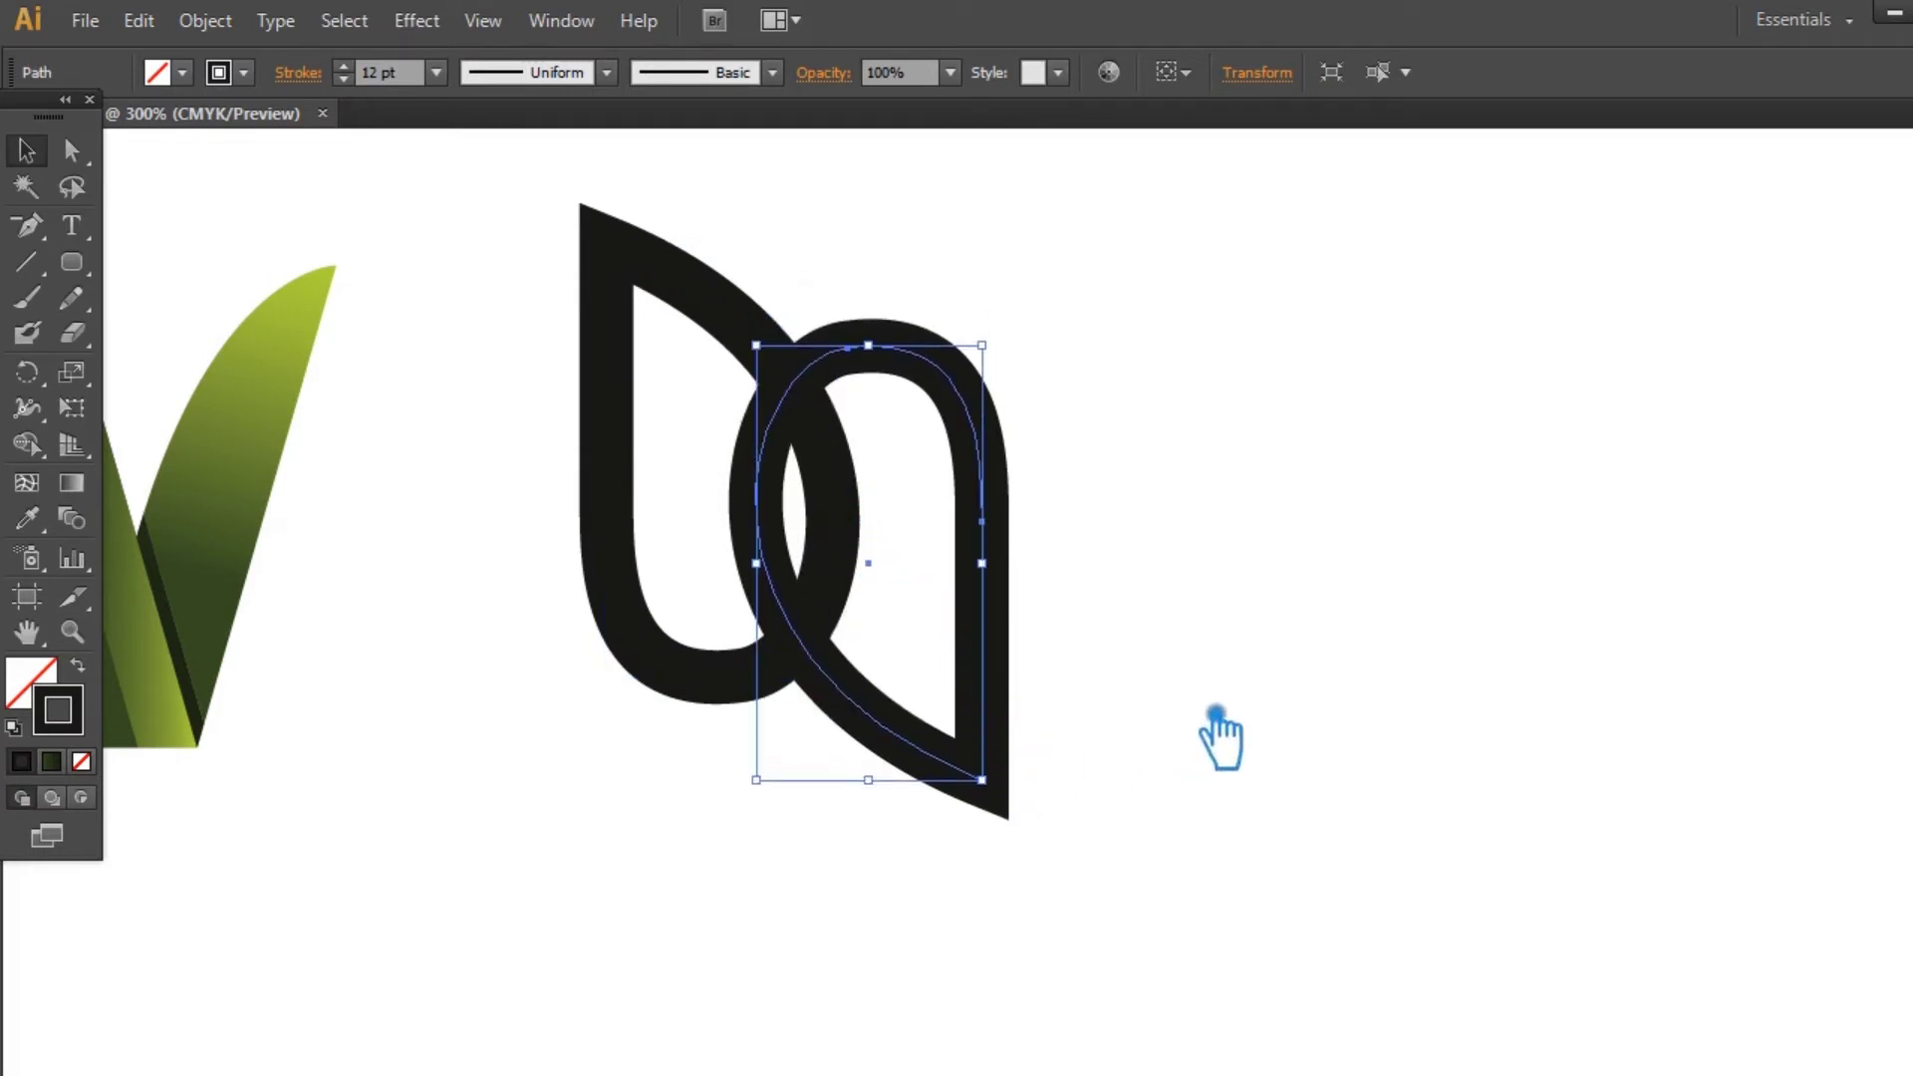
click(1254, 601)
click(1004, 546)
key(Left)
key(Left)
key(Left)
key(Left)
key(Left)
key(Left)
key(Left)
key(Left)
key(Left)
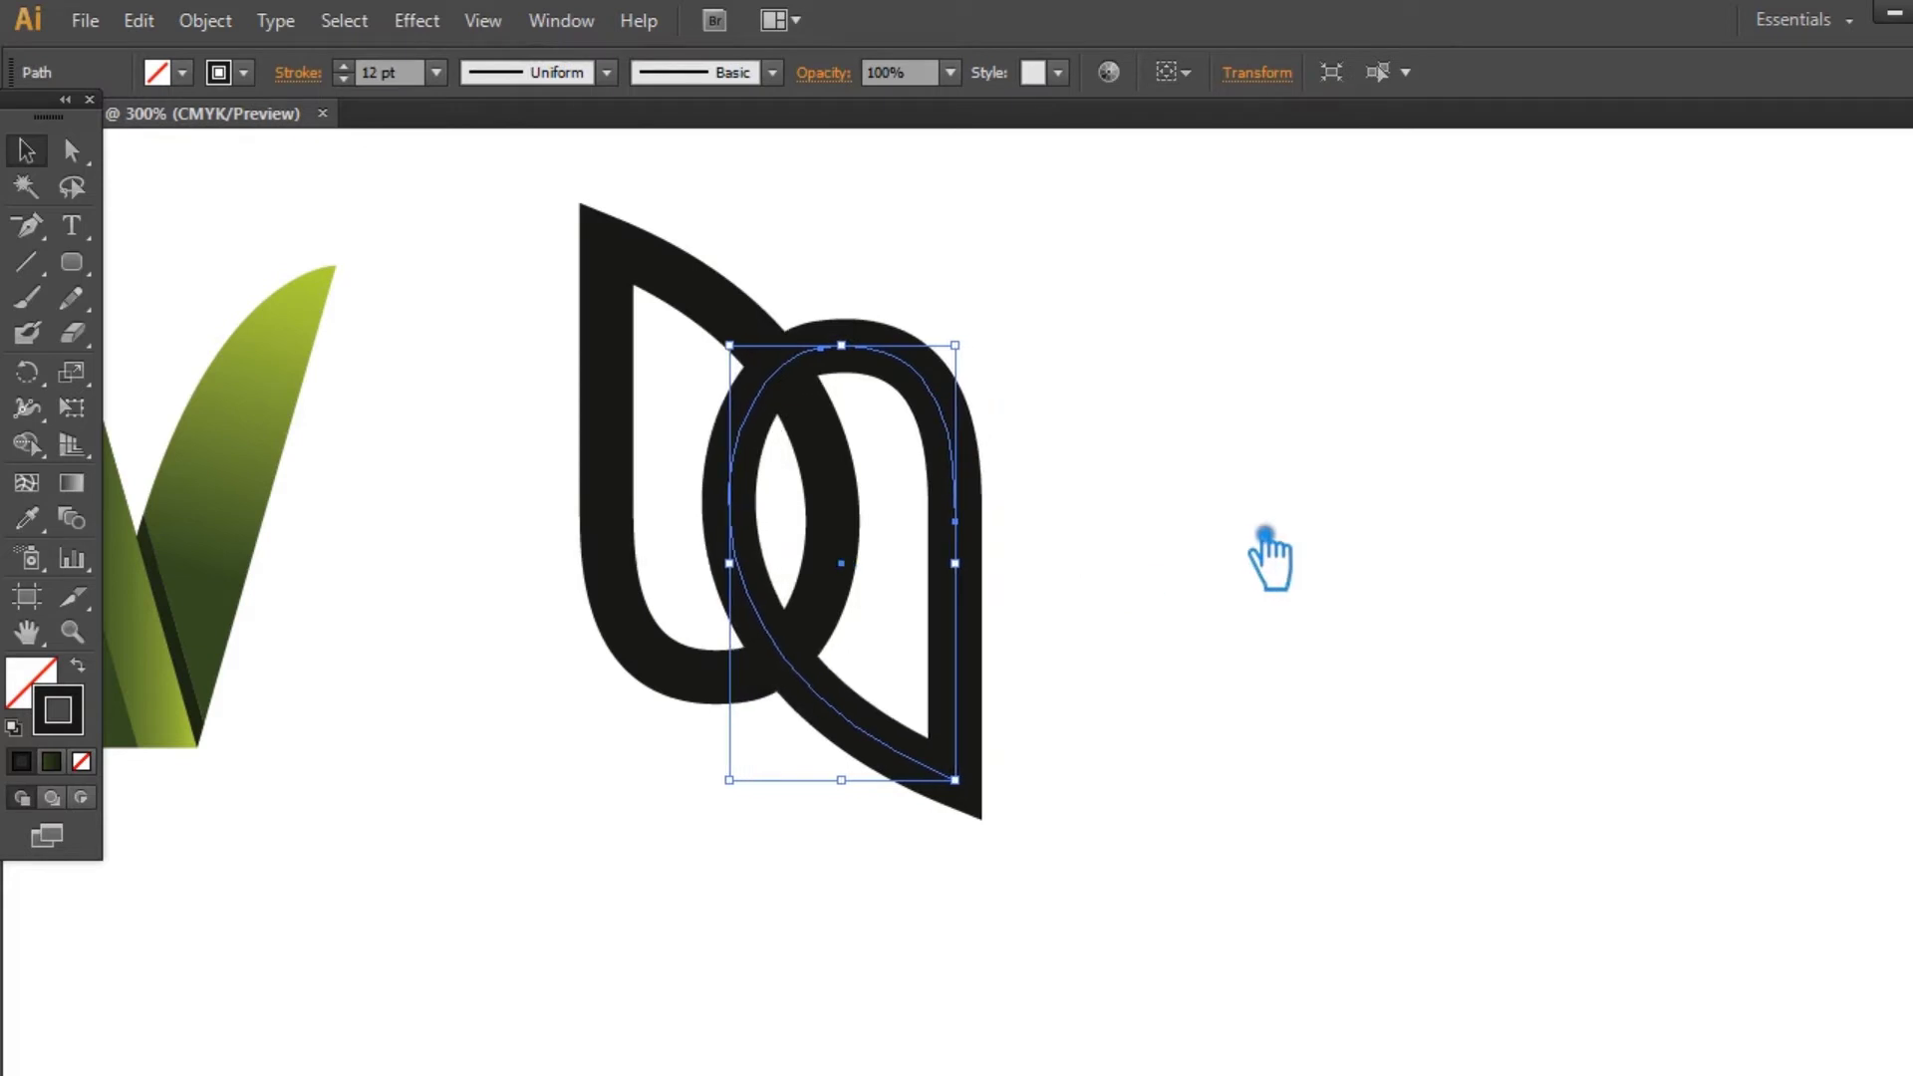
click(1265, 536)
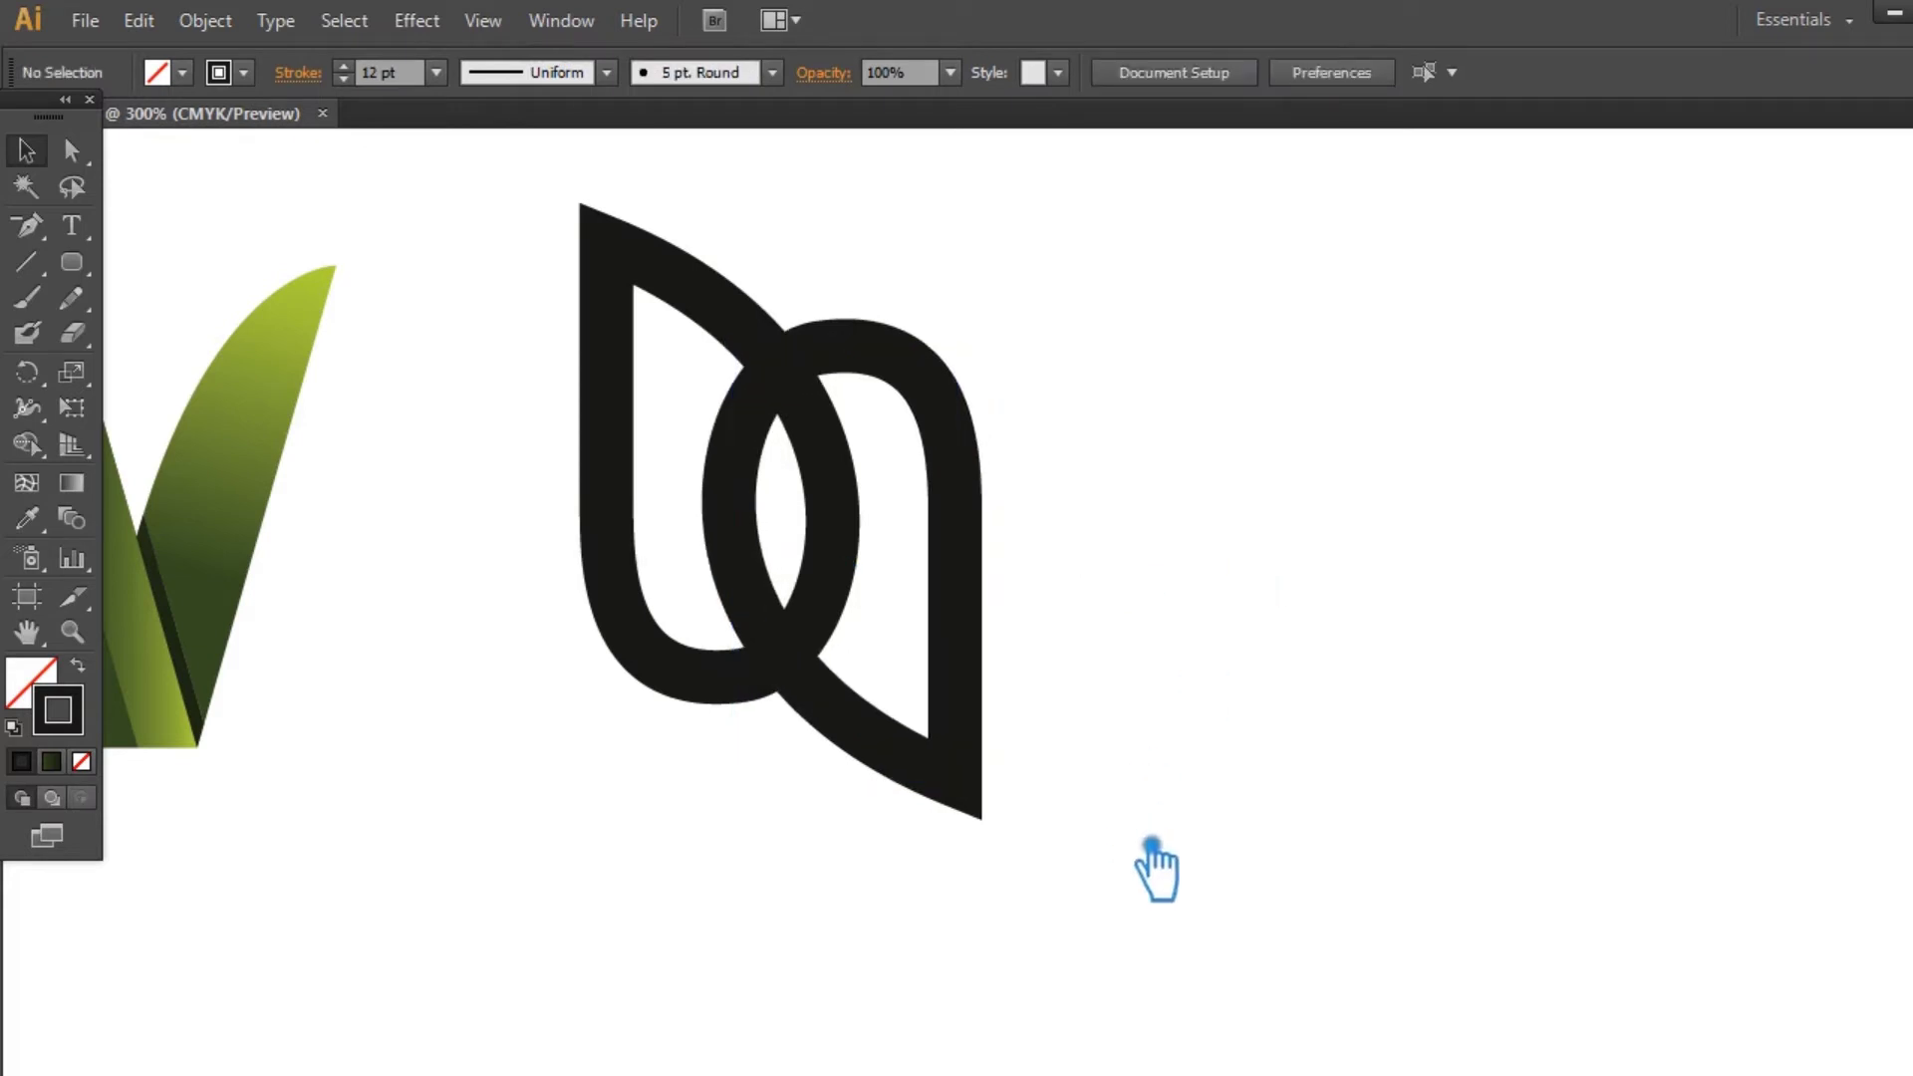
drag(1123, 598, 646, 366)
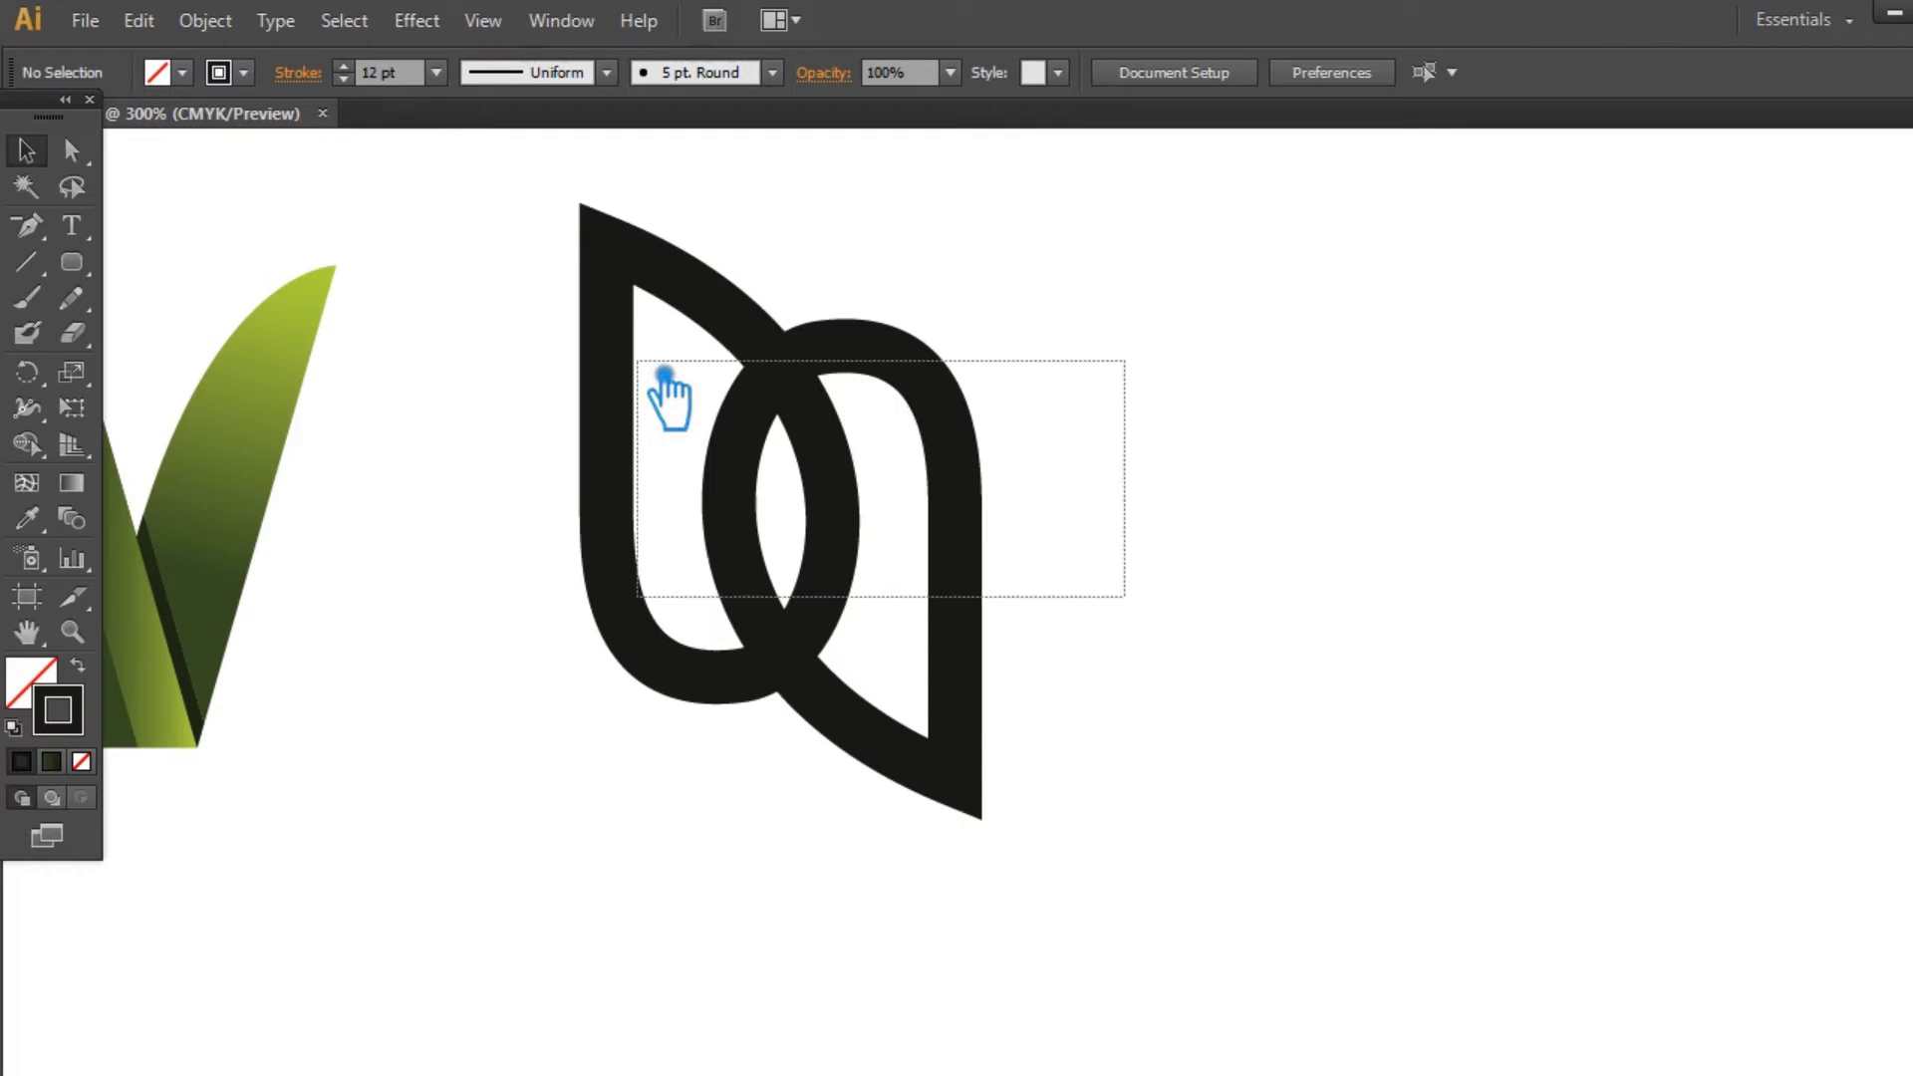
Step: Expand the loop's stroke into a filled outline shape
click(205, 20)
click(297, 344)
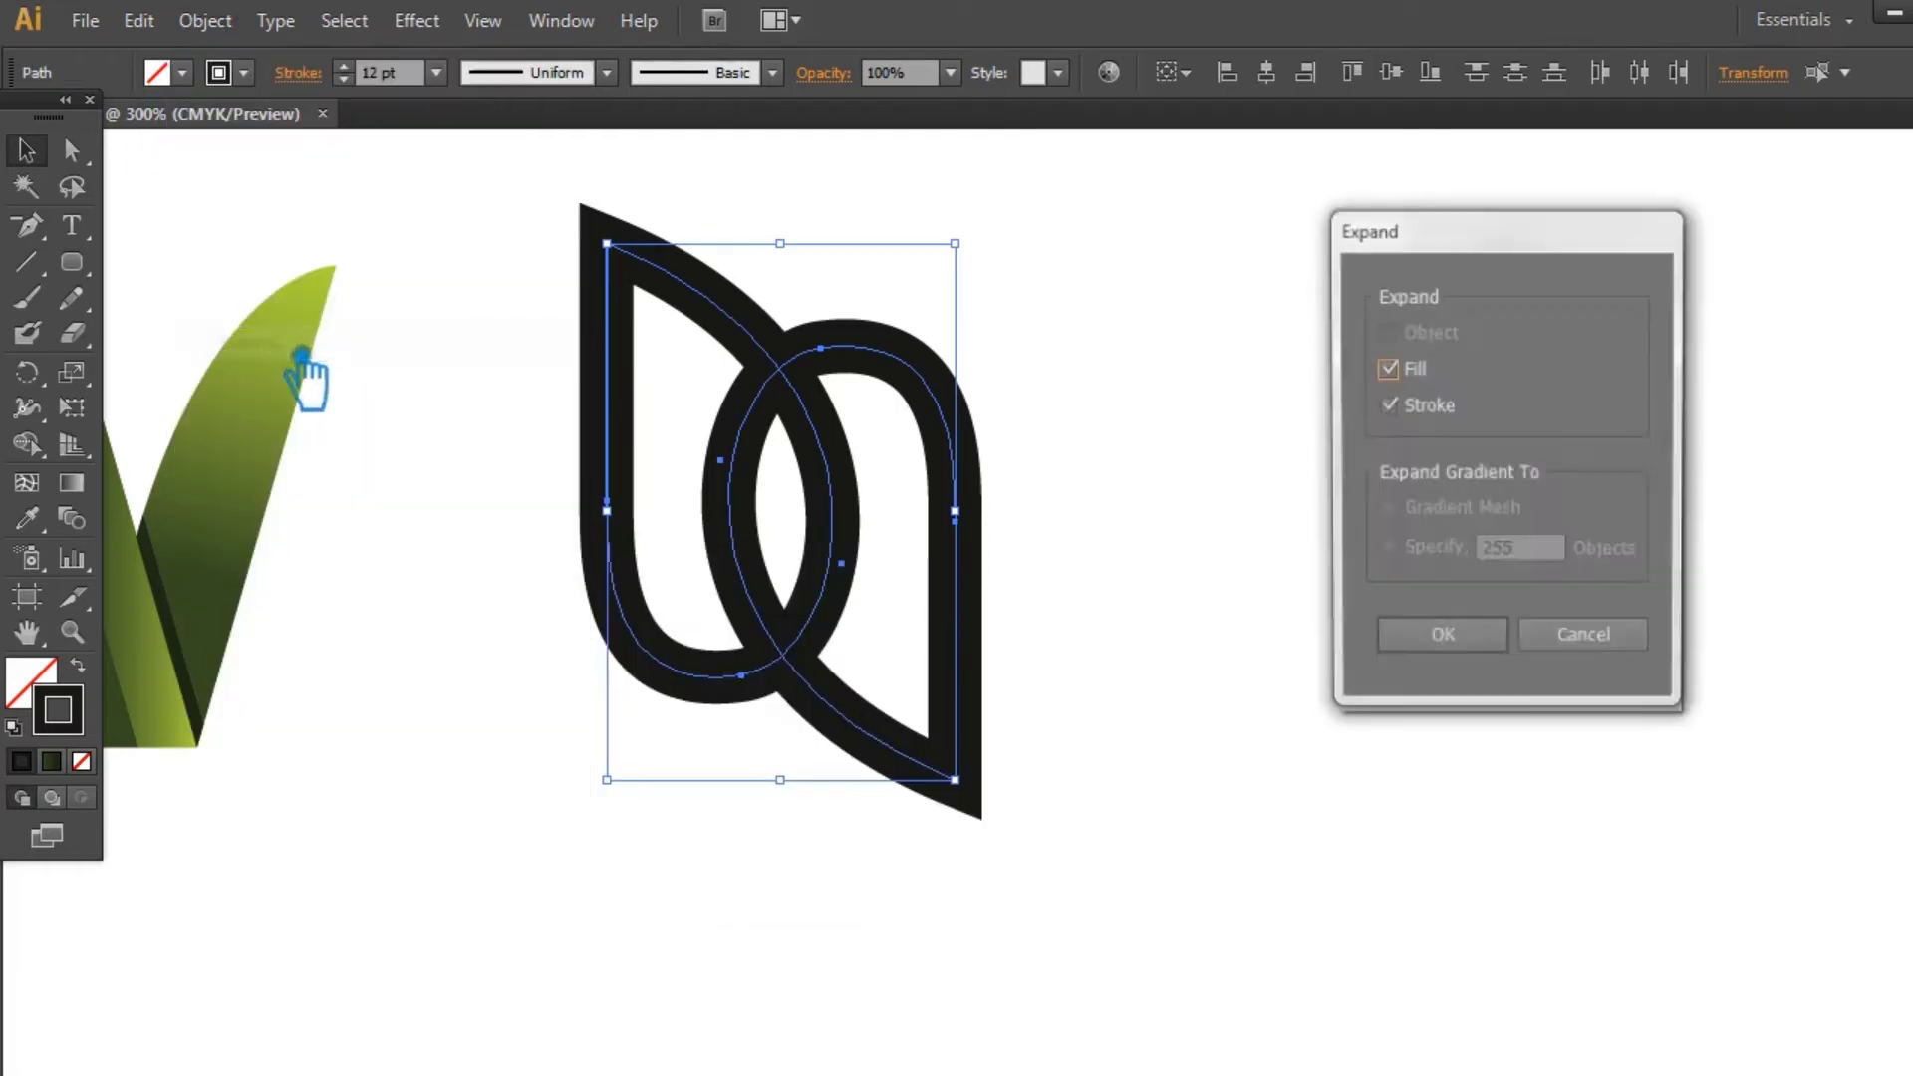
click(1455, 642)
click(1762, 797)
click(975, 431)
Step: Apply an offset path to the left loop shape
click(709, 299)
click(206, 20)
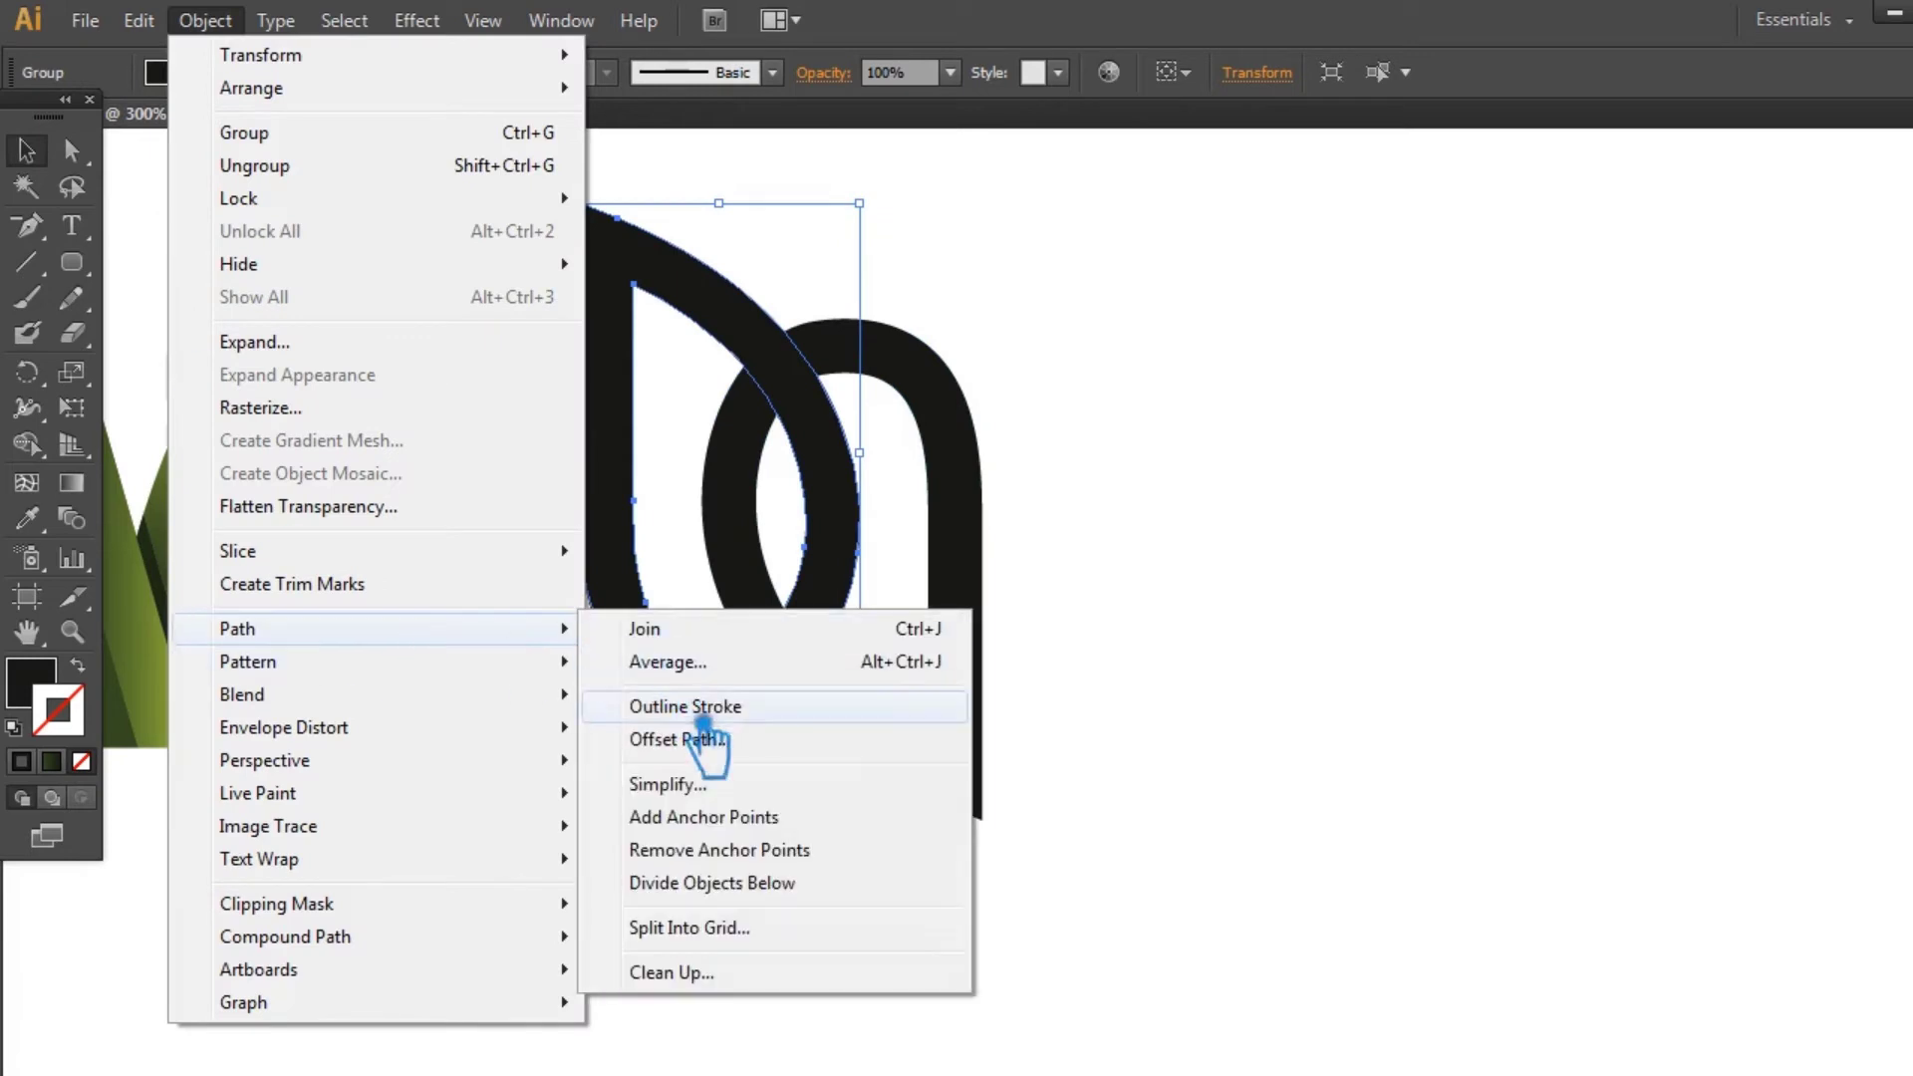
click(977, 735)
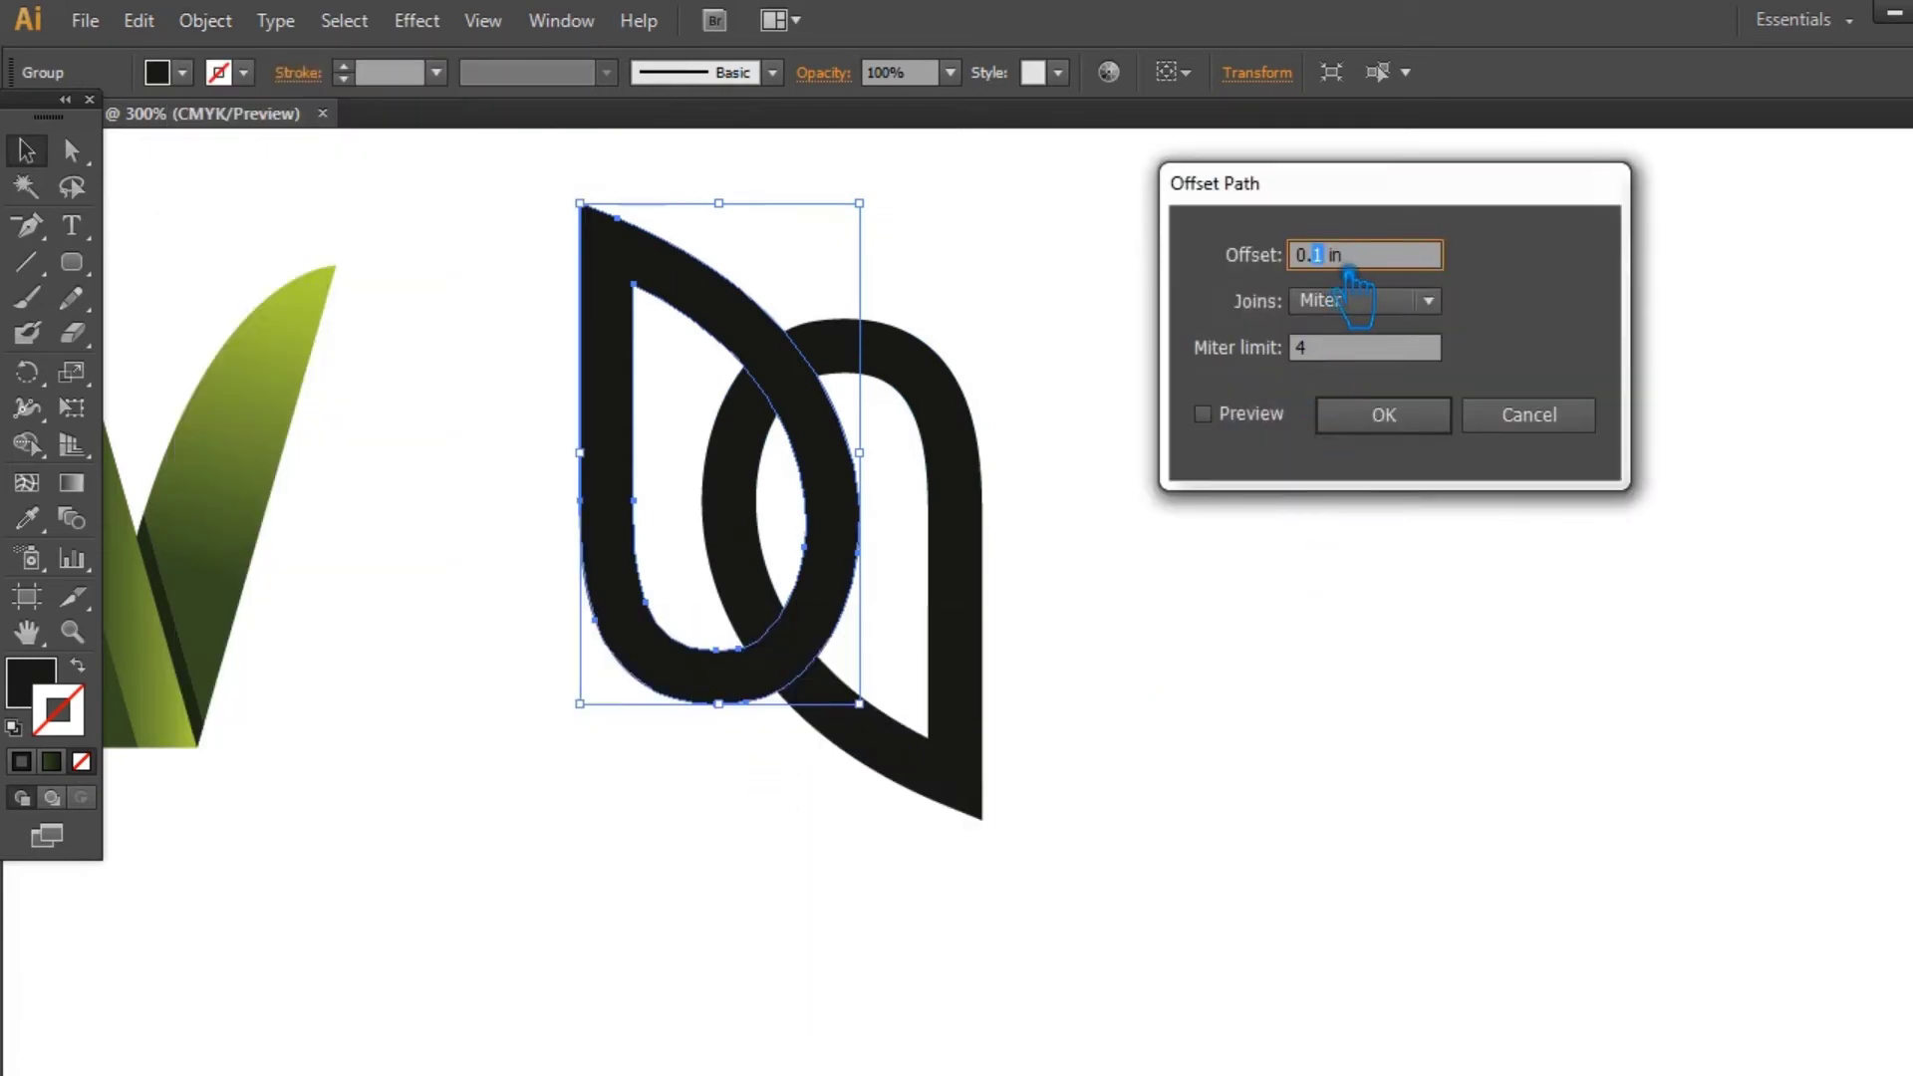
click(1203, 414)
click(1385, 415)
Step: Divide both loops where they overlap, ungroup, and delete the outer left piece
drag(1174, 500, 735, 398)
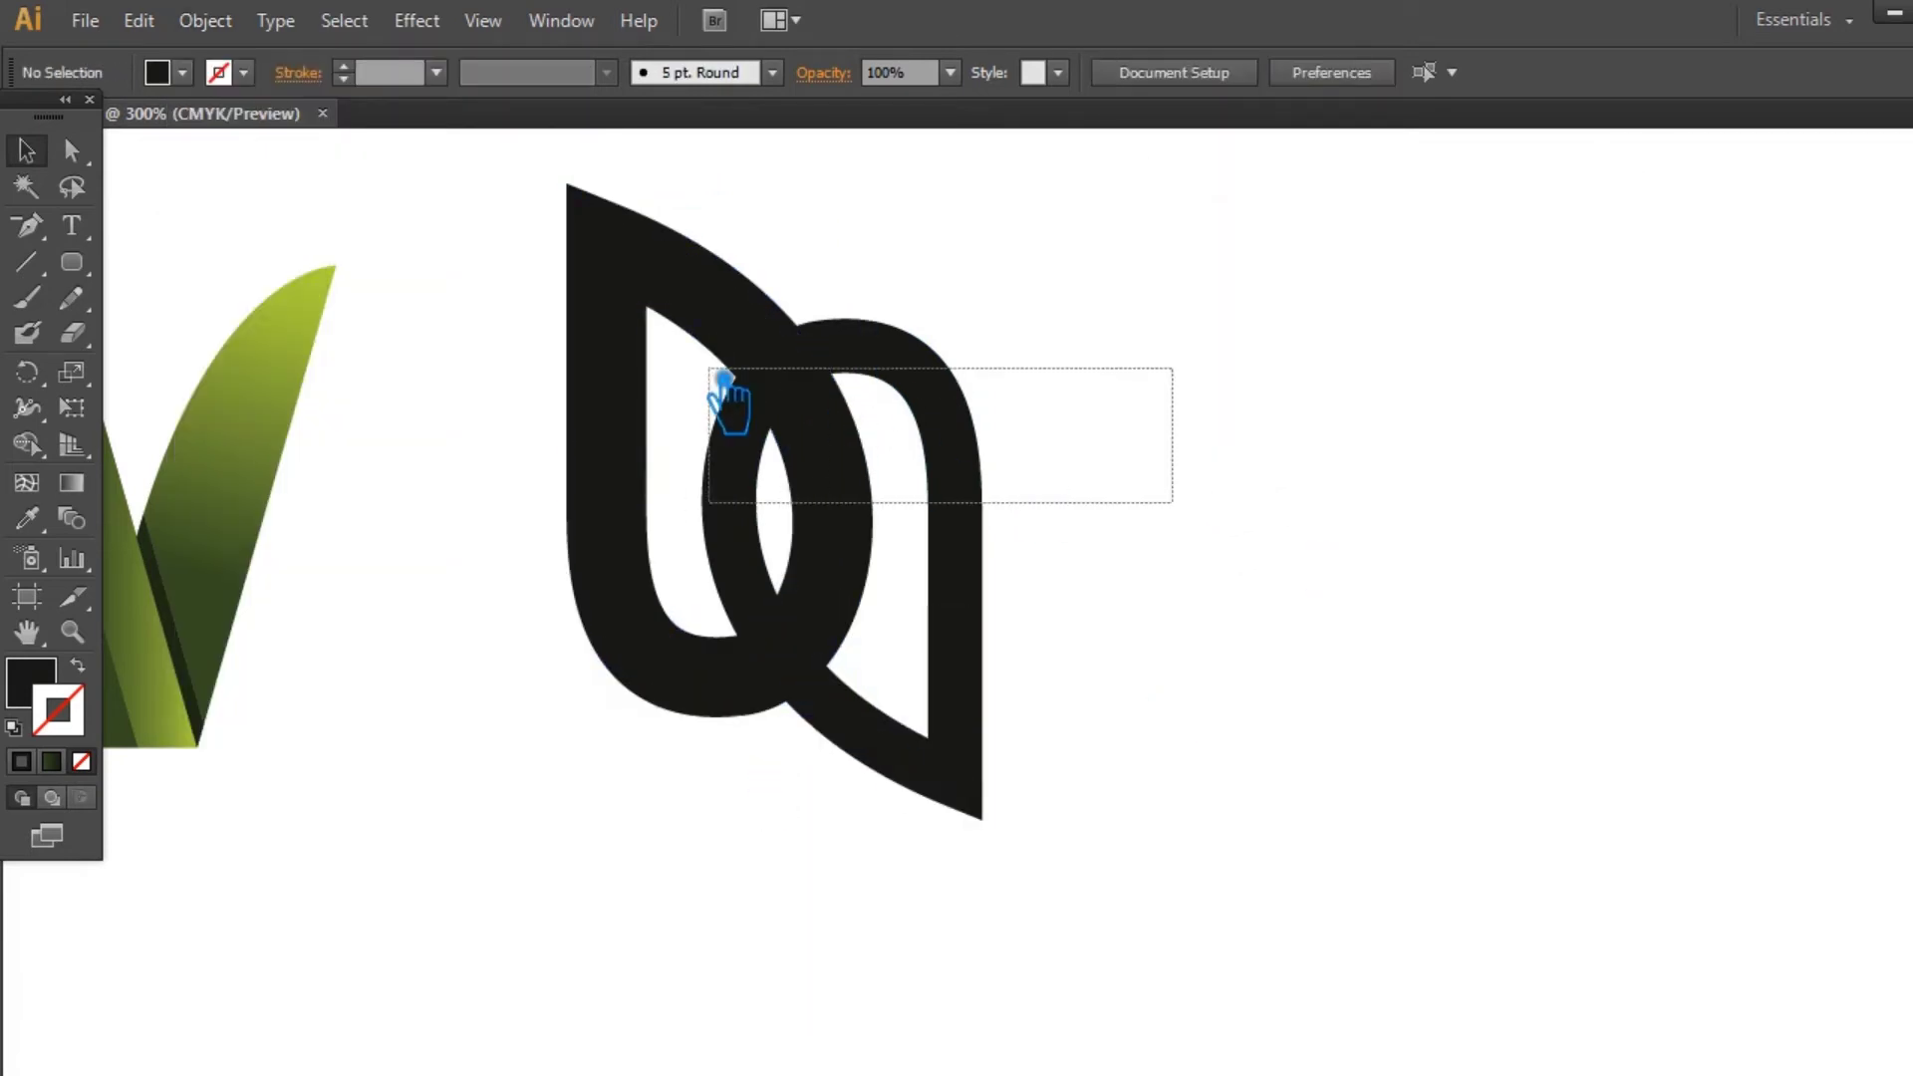
key(ctrl+shift+F9)
click(1658, 873)
right_click(880, 361)
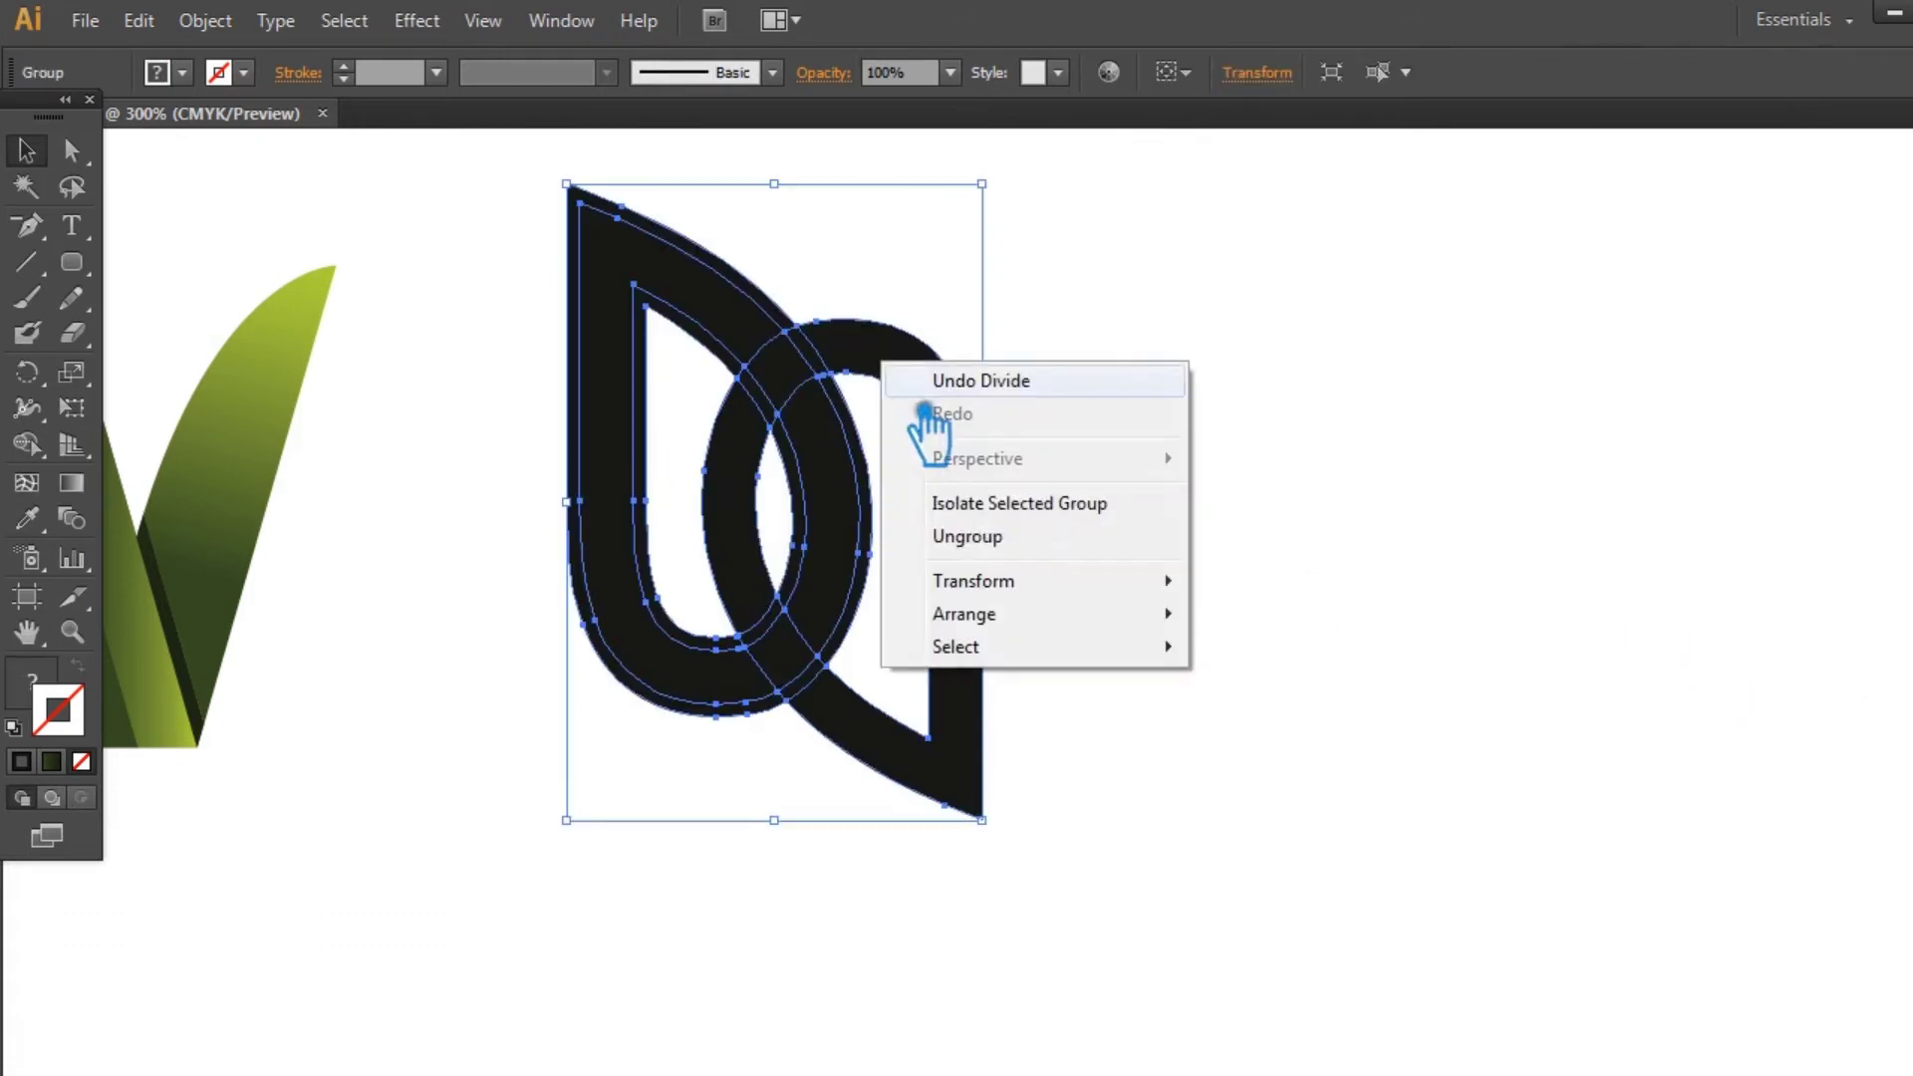
click(1004, 528)
click(784, 286)
key(Delete)
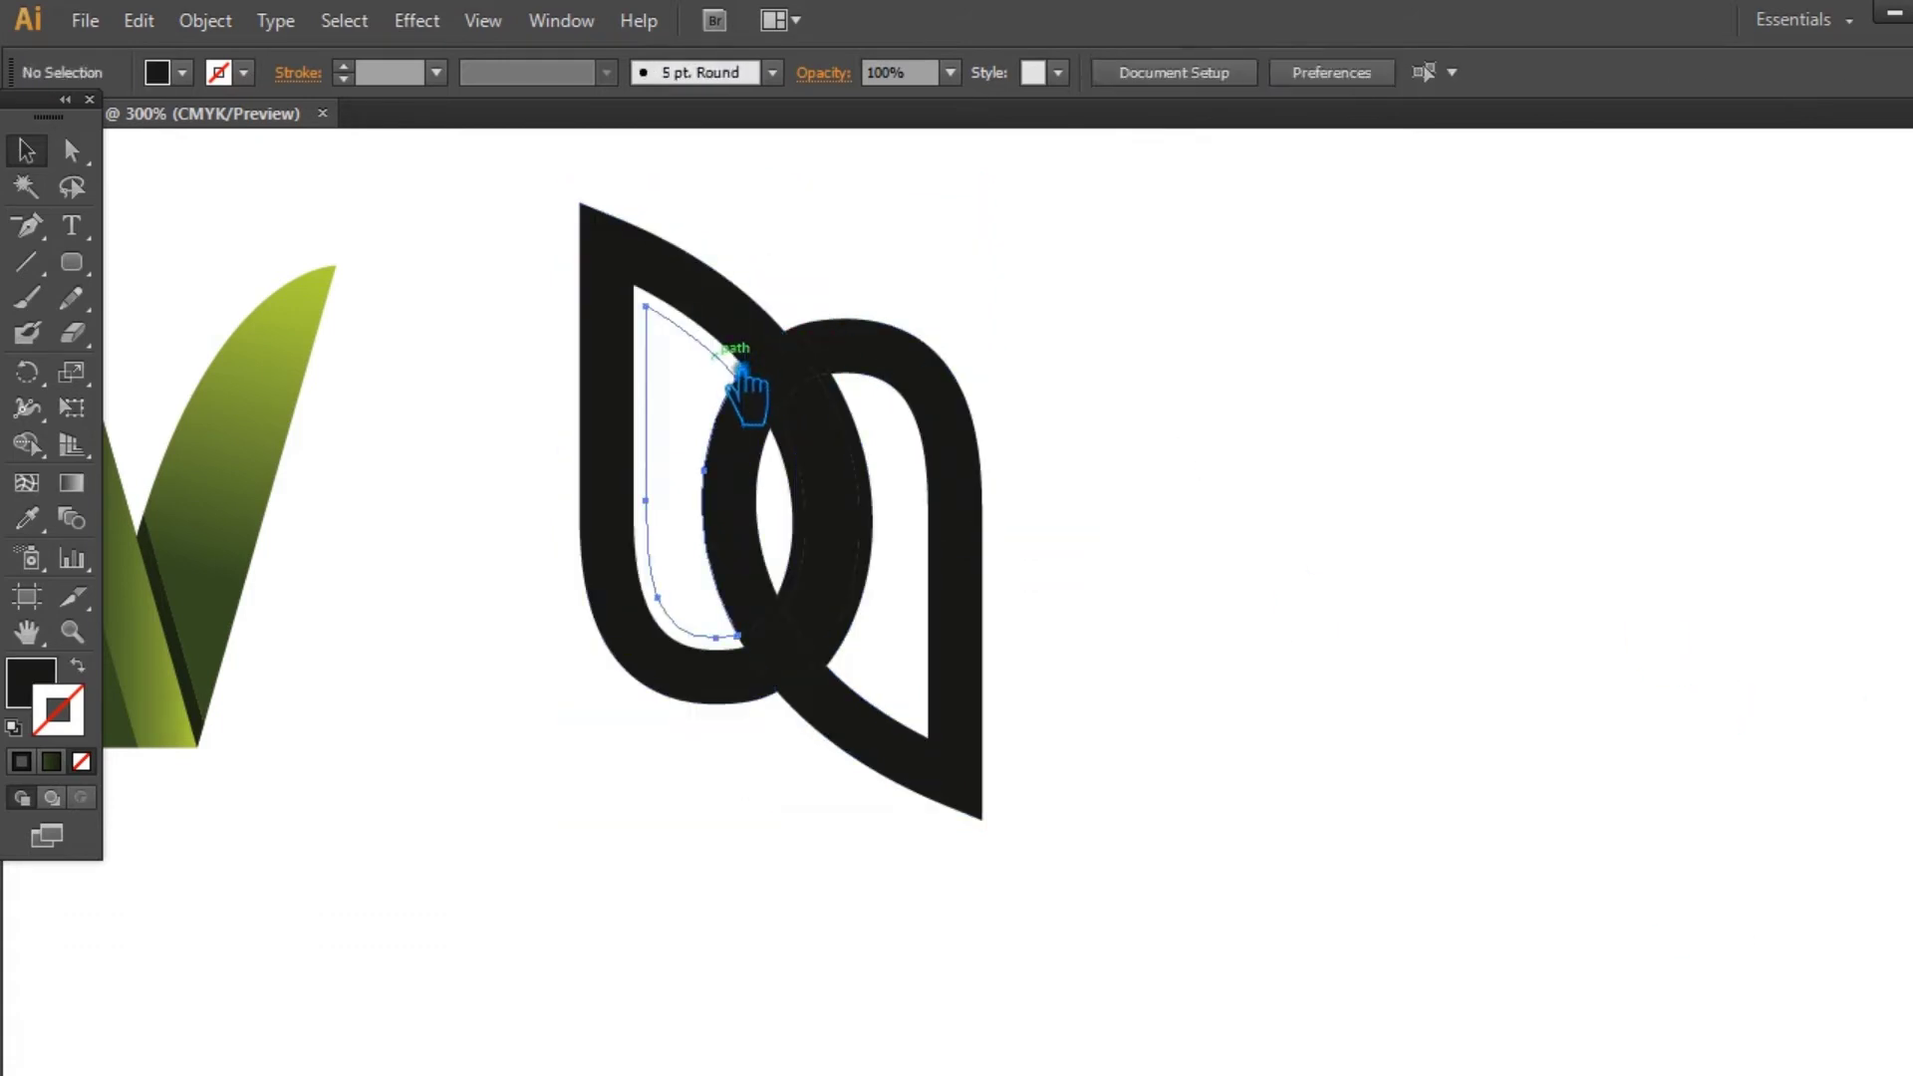
Step: Select the arc pieces around the crossings and undo the last change
click(849, 382)
click(782, 483)
click(785, 511)
click(1290, 486)
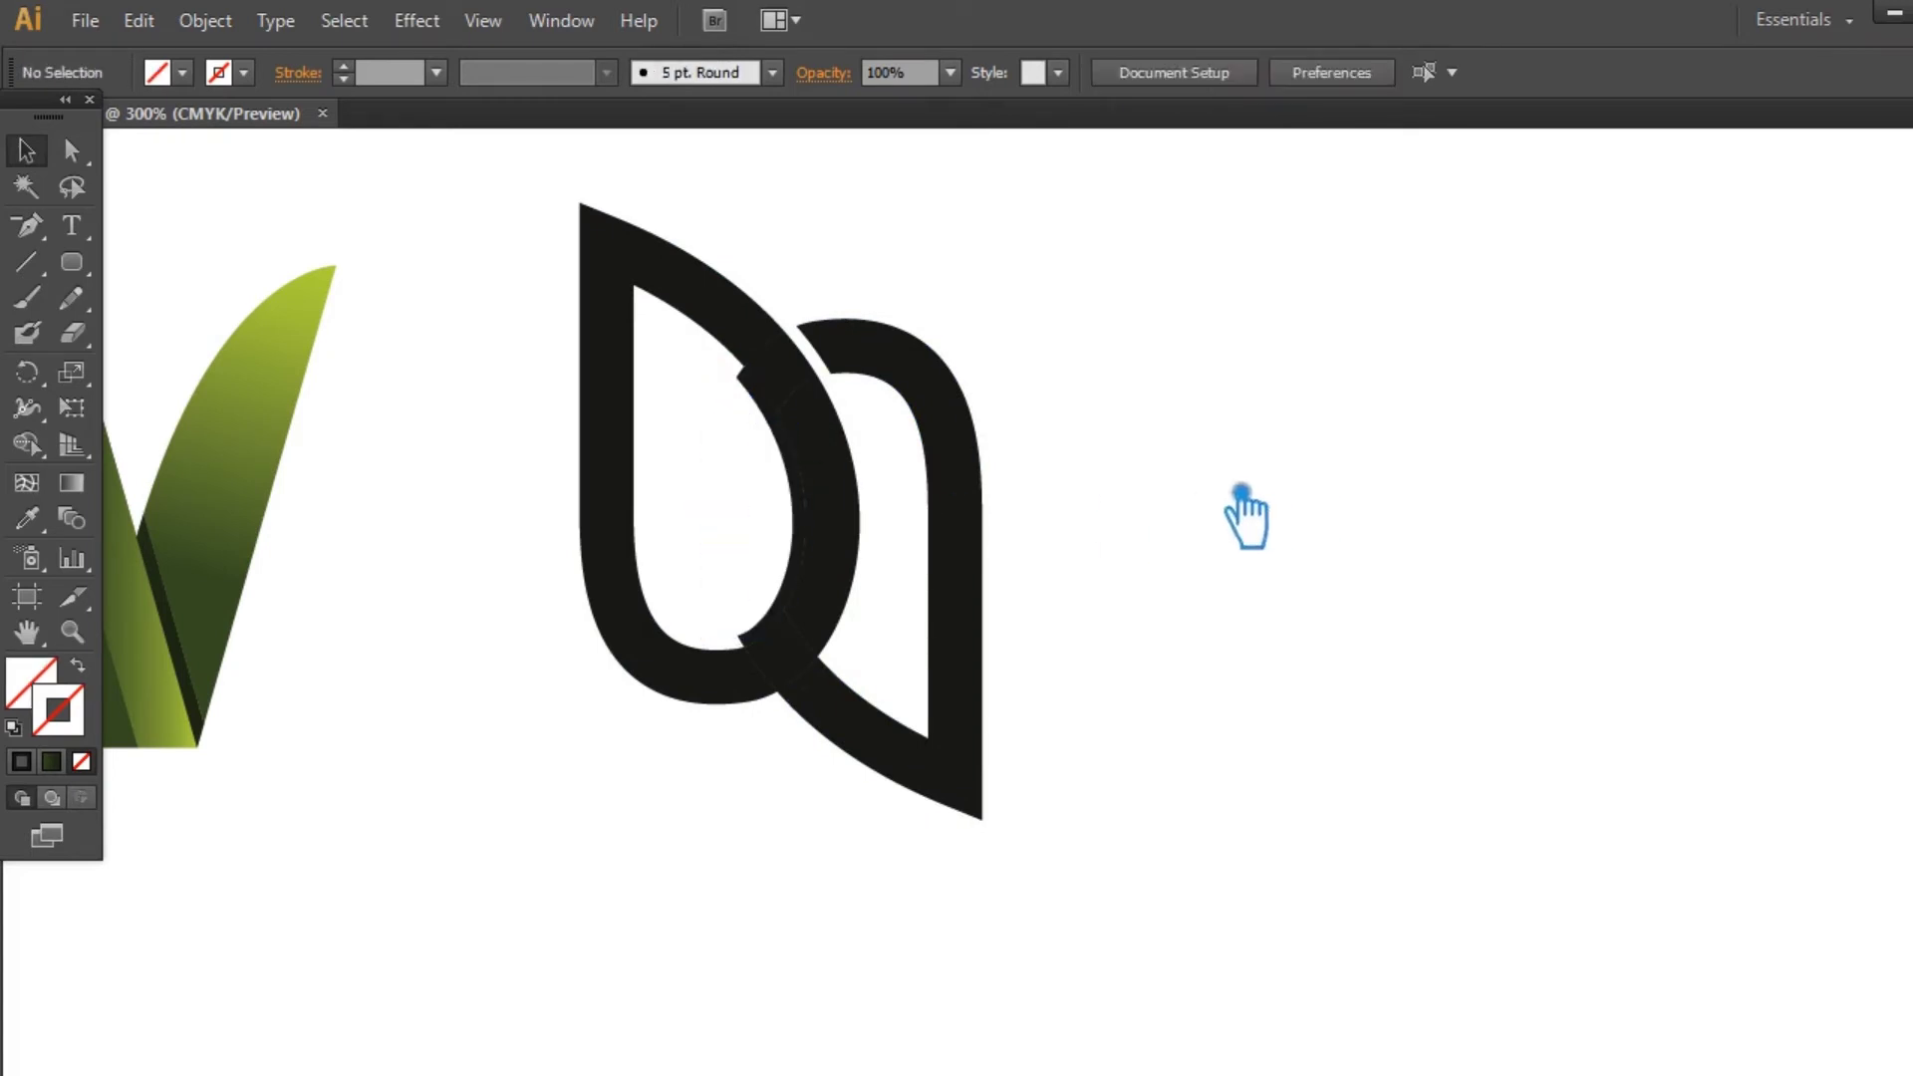
click(773, 404)
click(1200, 613)
key(ctrl+z)
click(1259, 588)
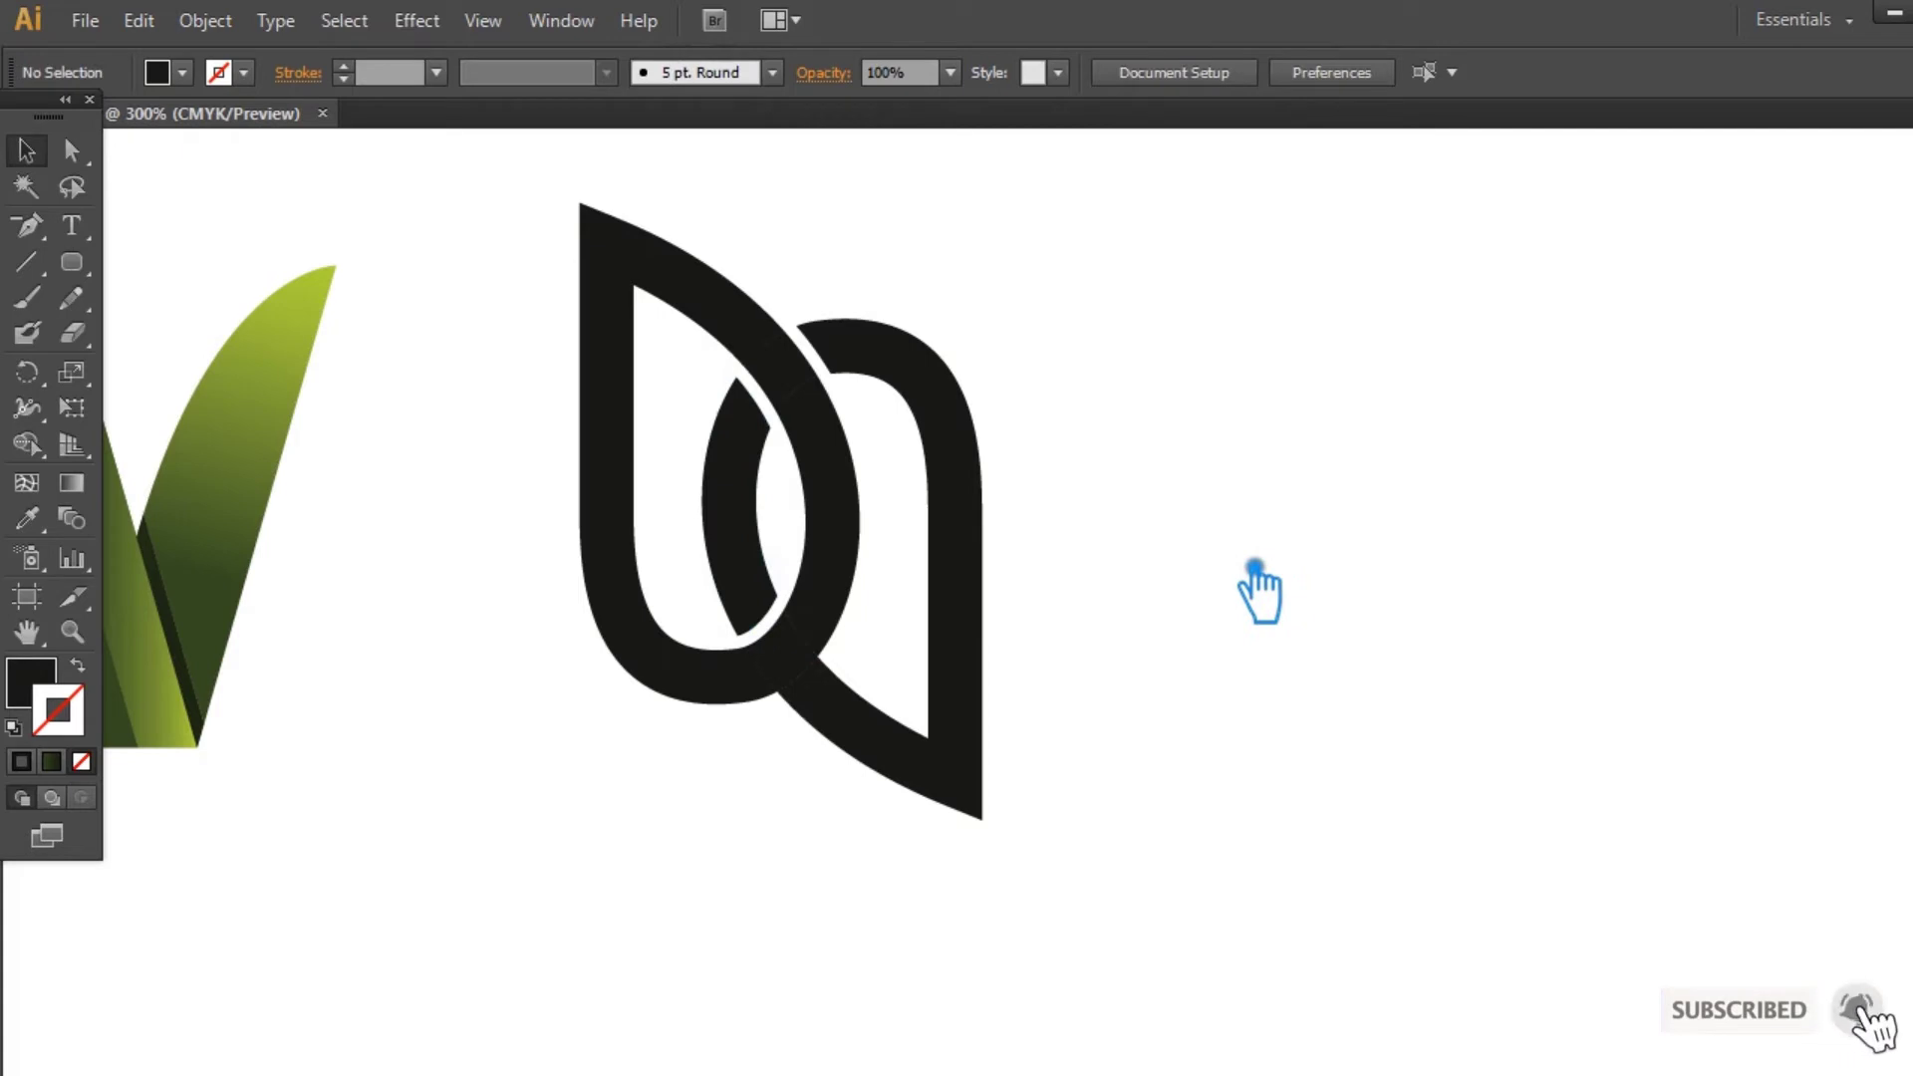
Step: Undo the earlier arc edits to restore the full middle arc
key(ctrl+z)
key(ctrl+z)
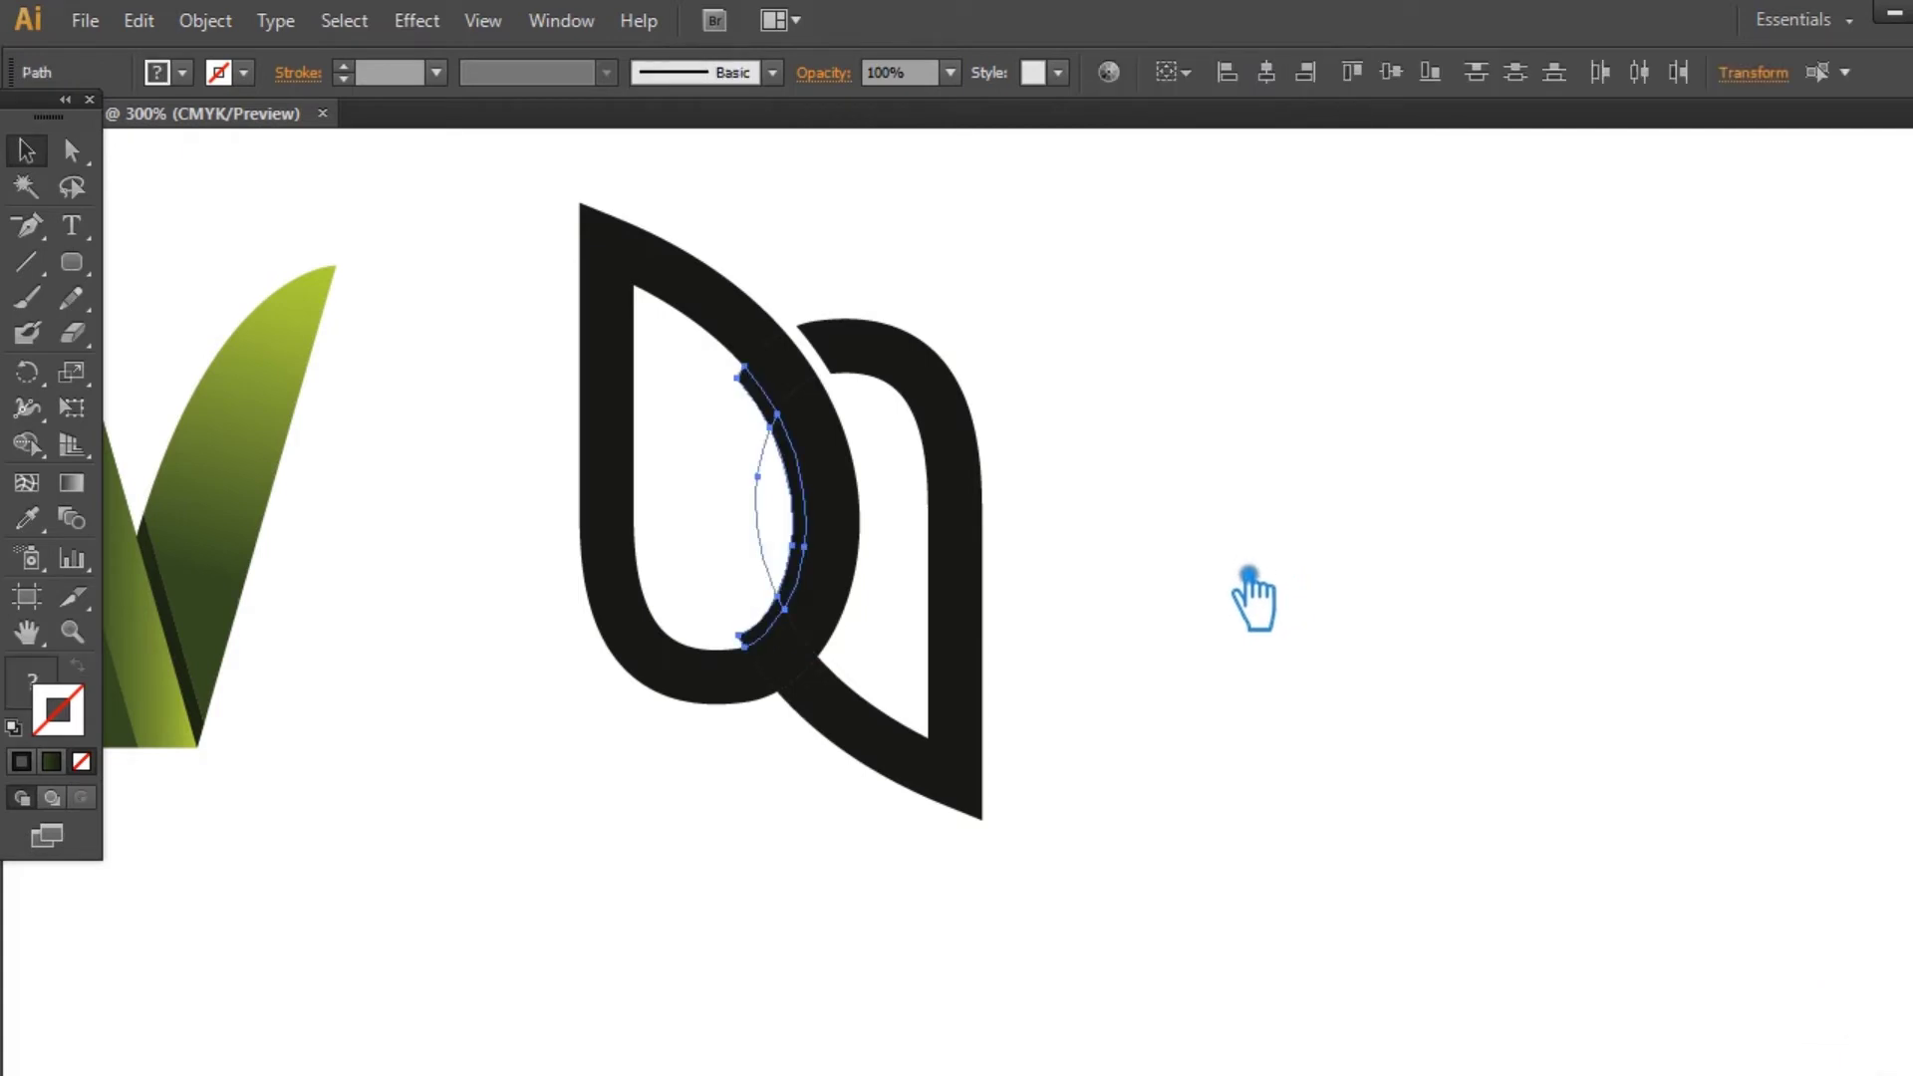
click(1250, 578)
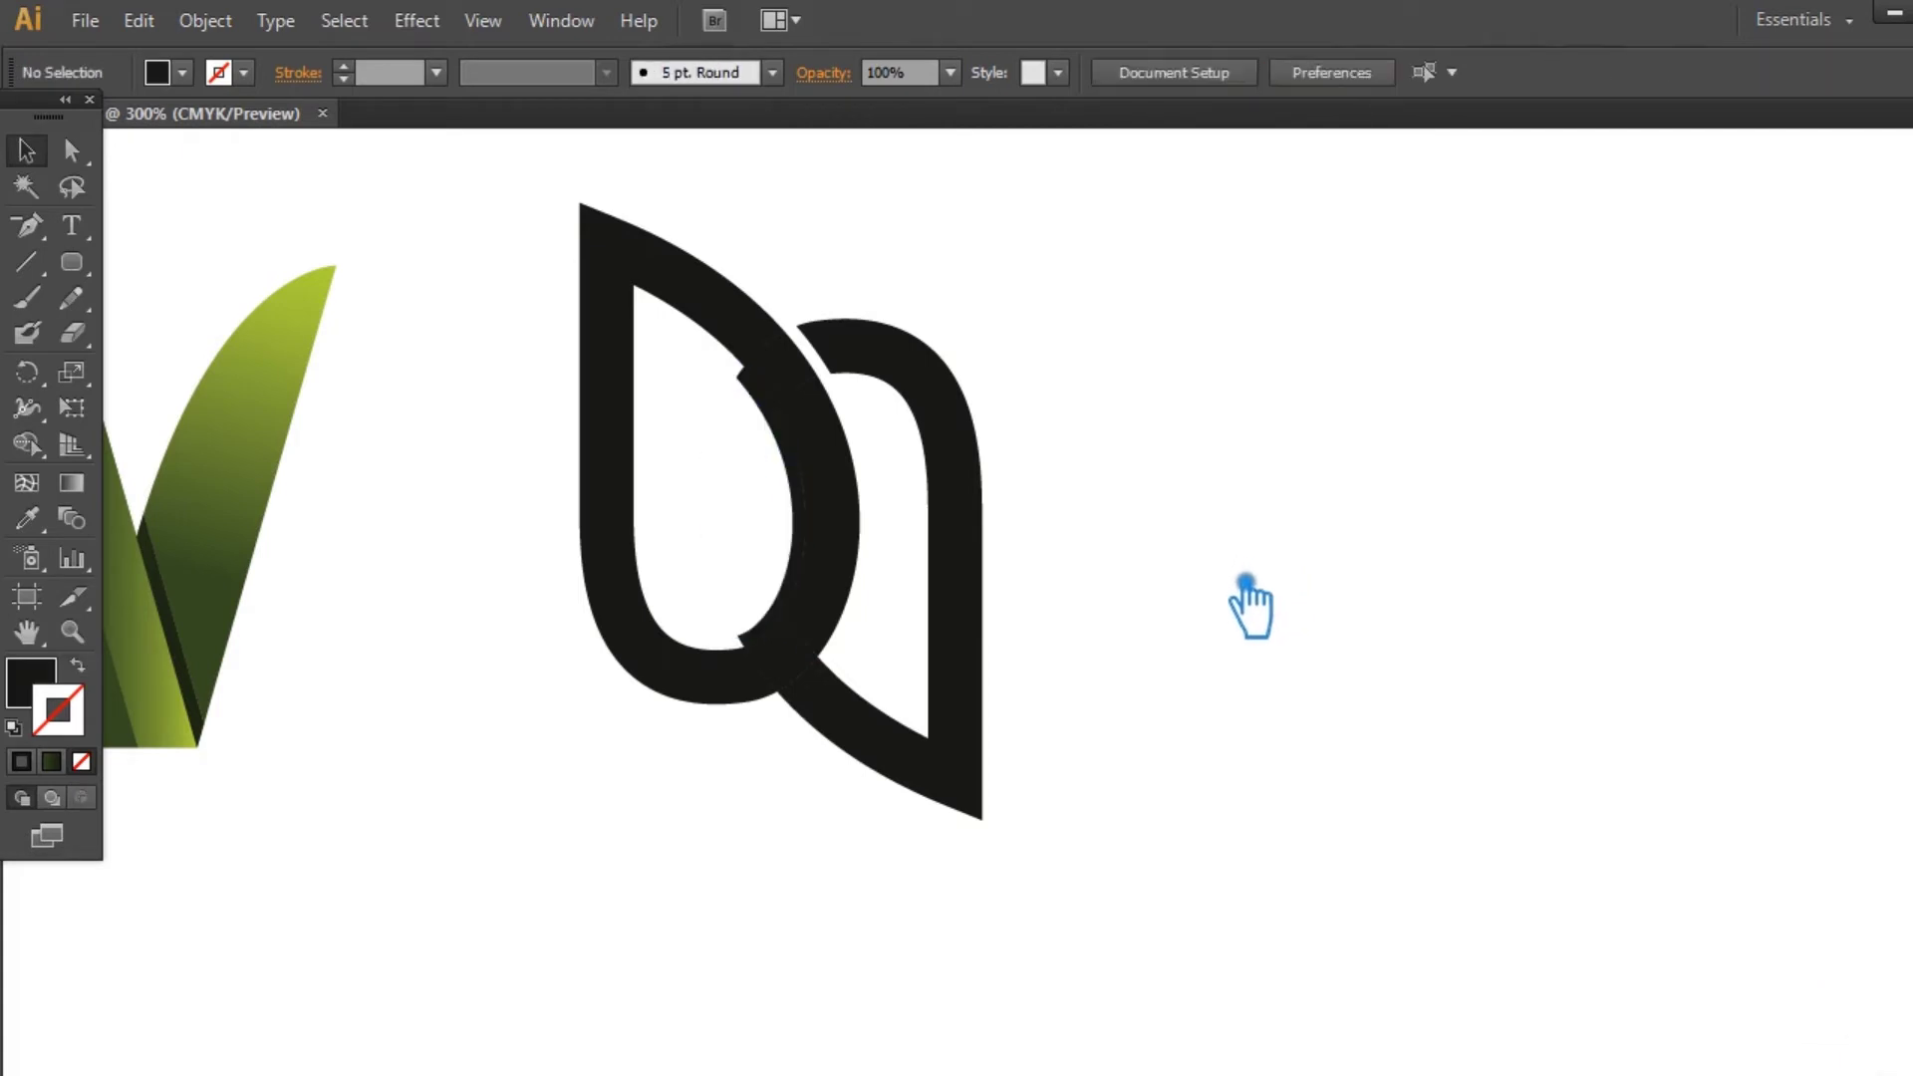
key(ctrl+z)
click(1361, 594)
click(787, 643)
click(841, 797)
Step: Select the middle lens piece together with the right loop, excluding the left shape
key(ctrl+a)
shift+click(837, 640)
shift+click(708, 695)
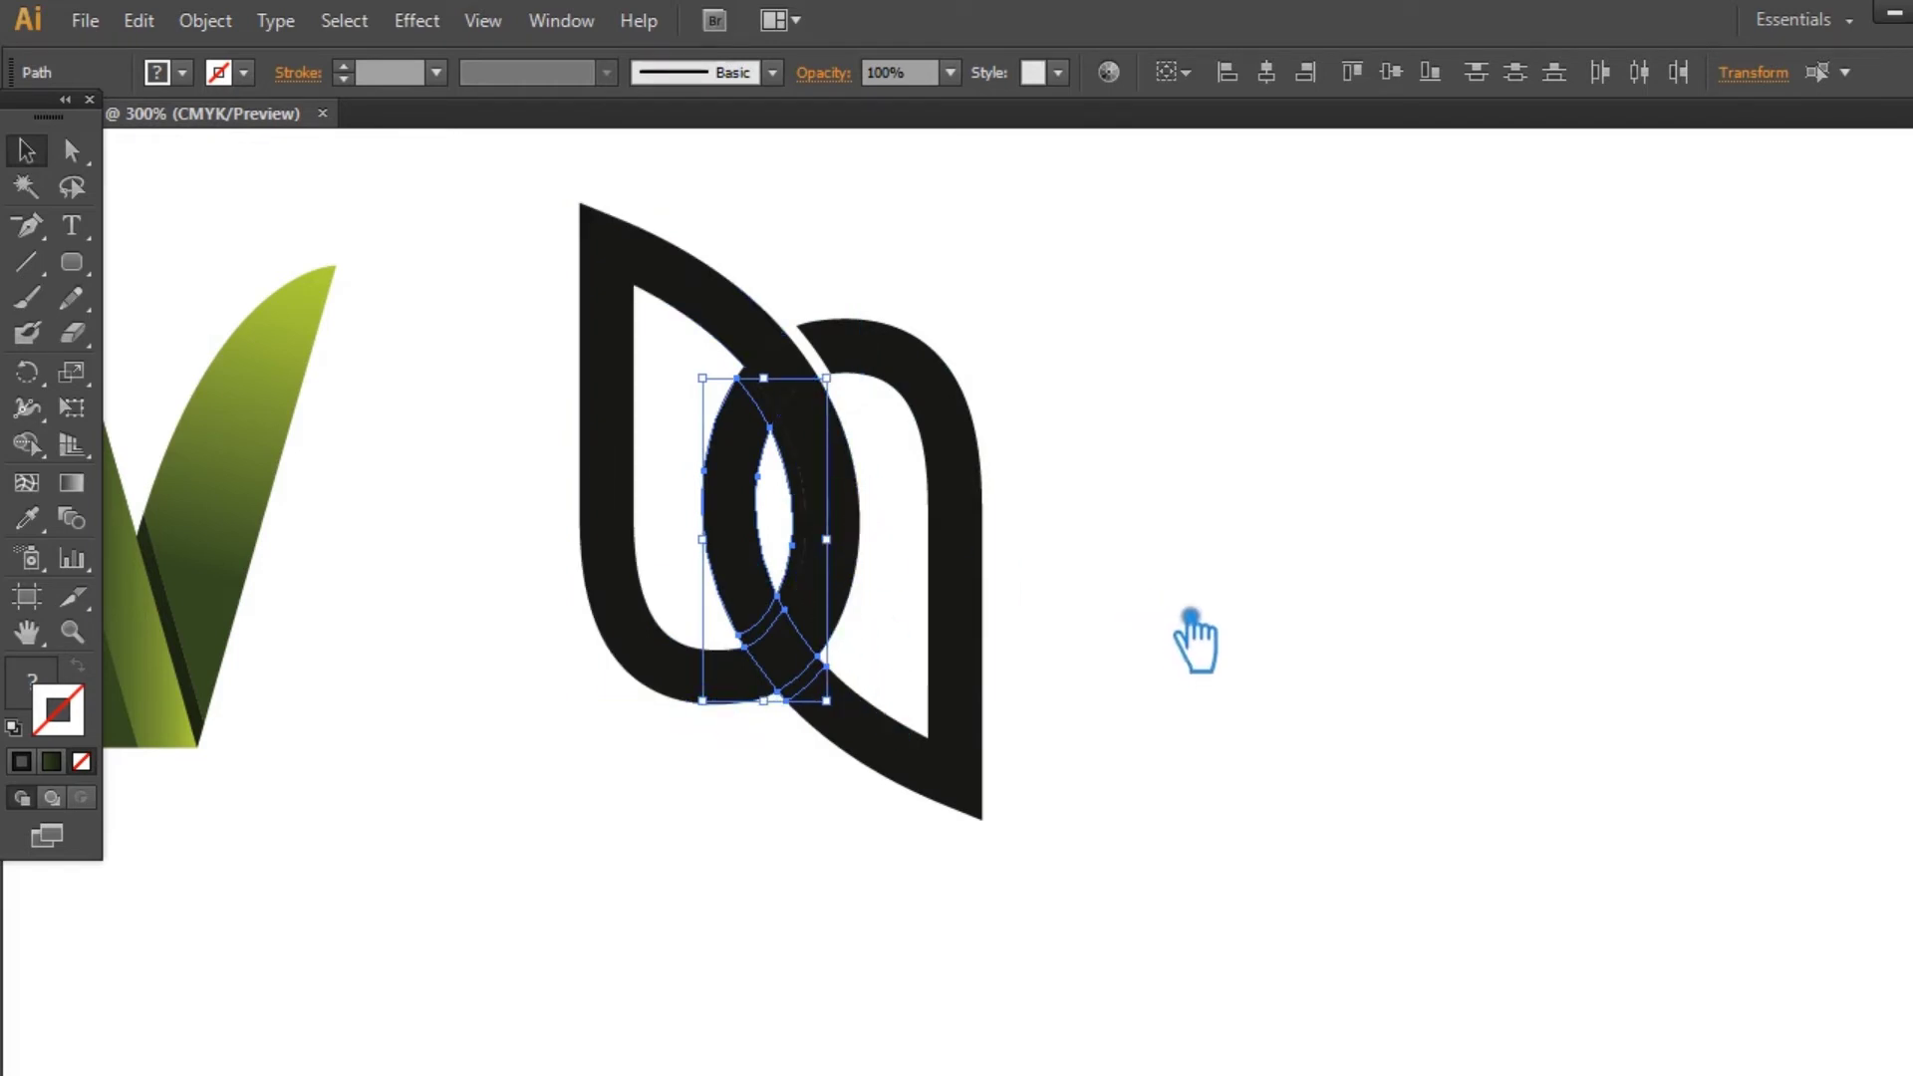
shift+click(946, 778)
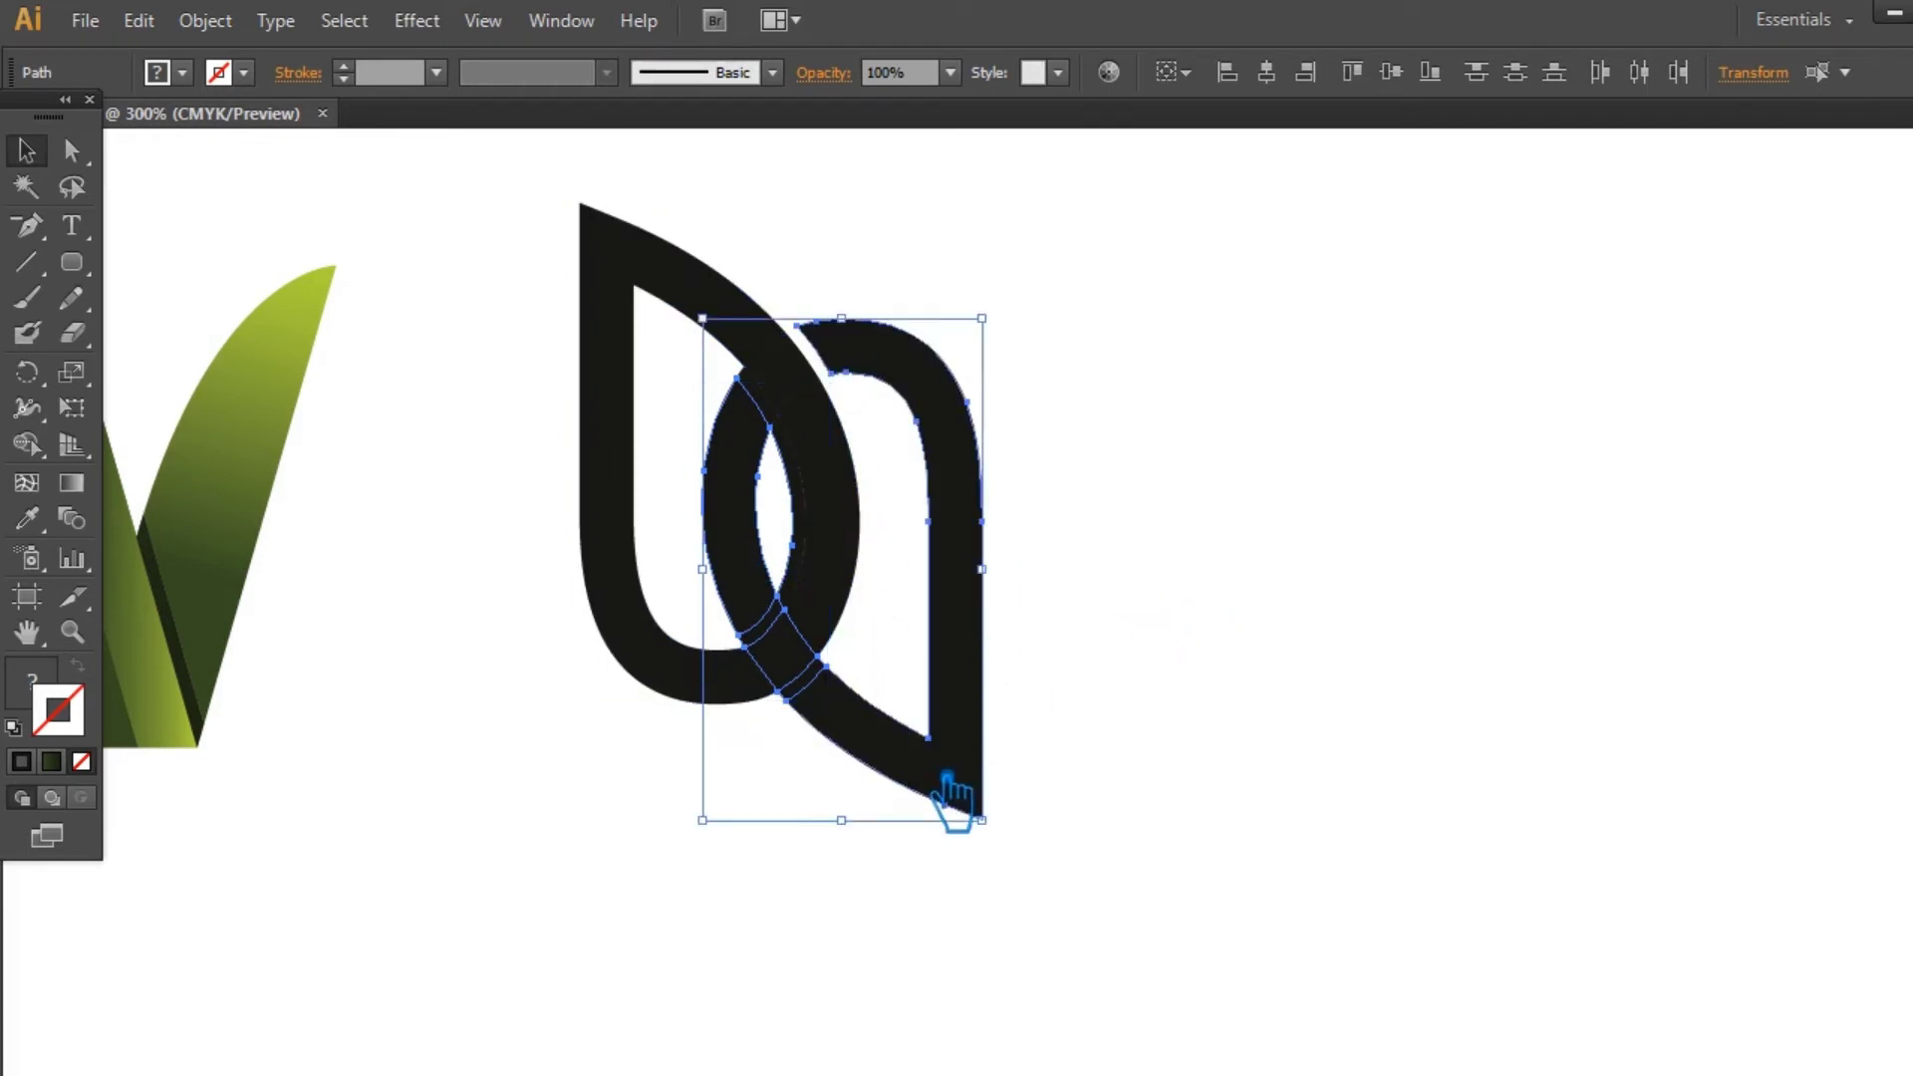
key(shift+ctrl+F9)
click(767, 498)
click(780, 493)
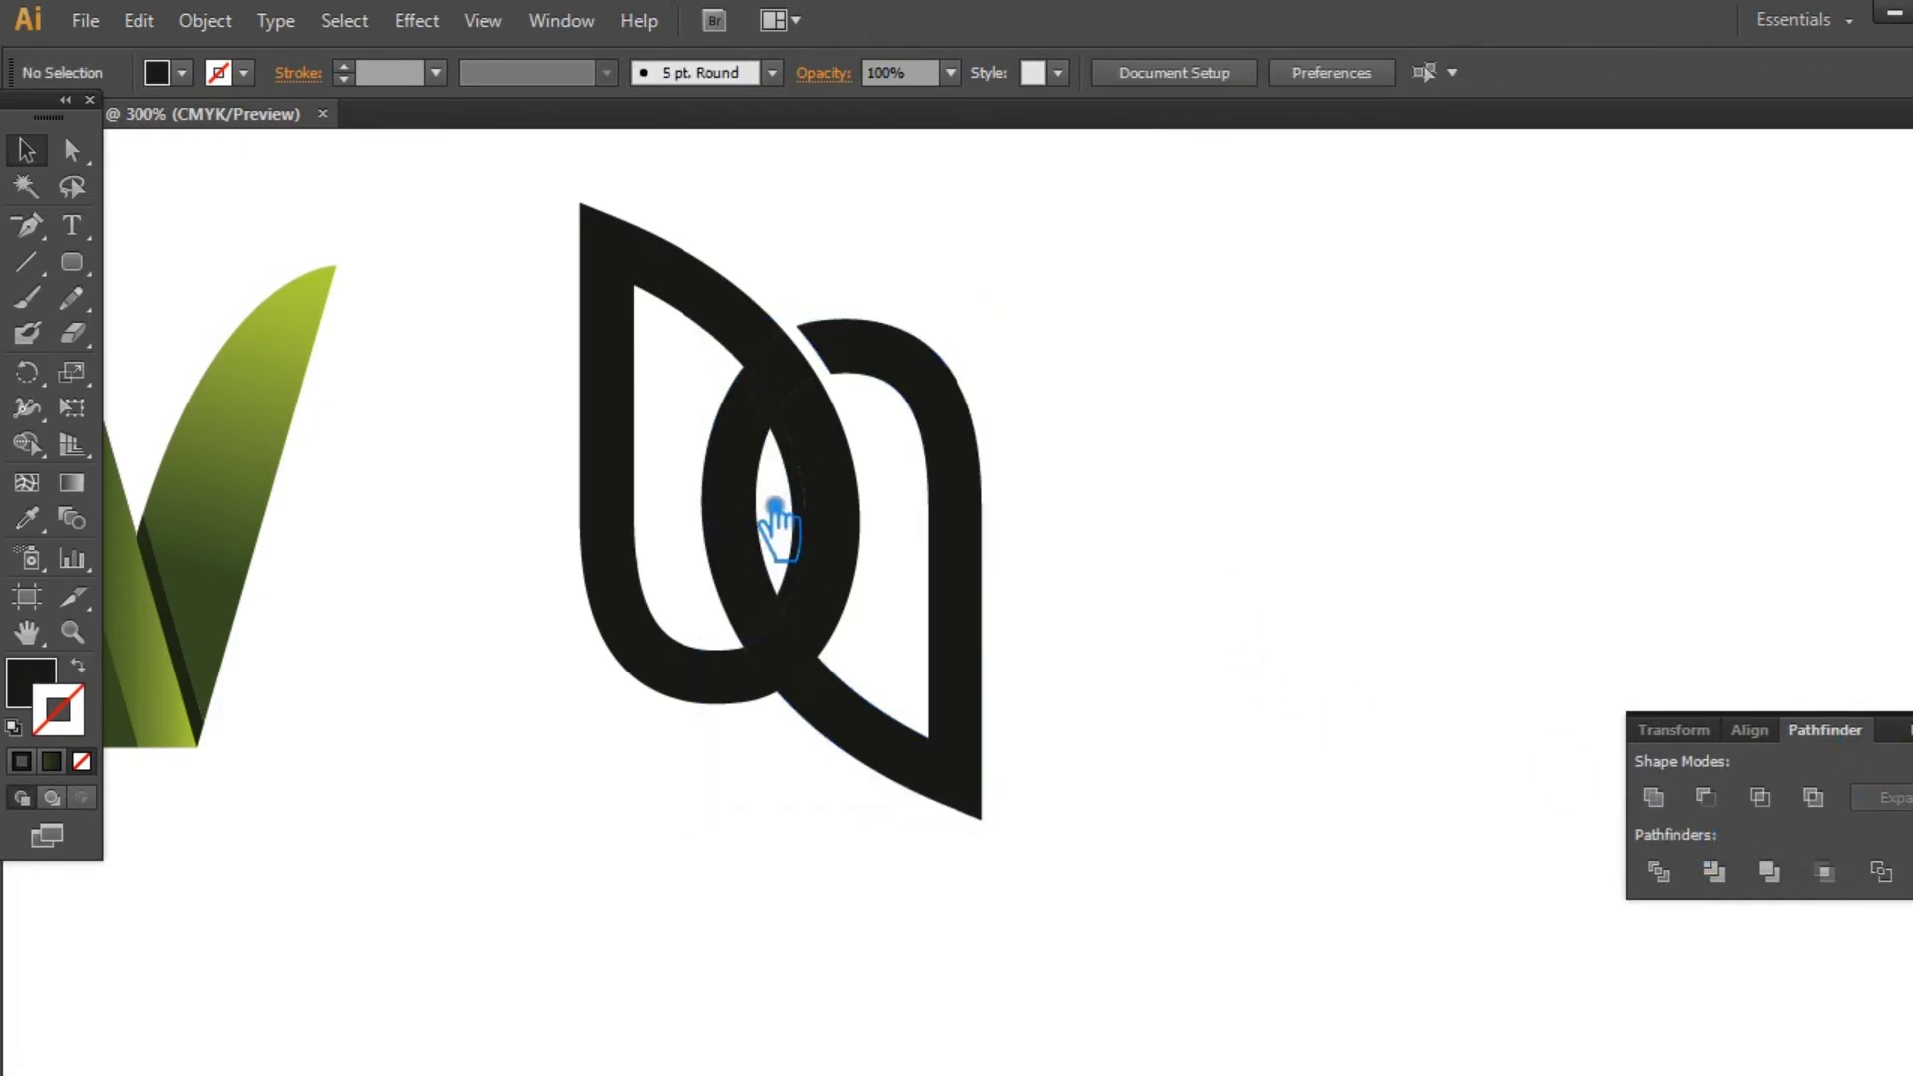
click(774, 508)
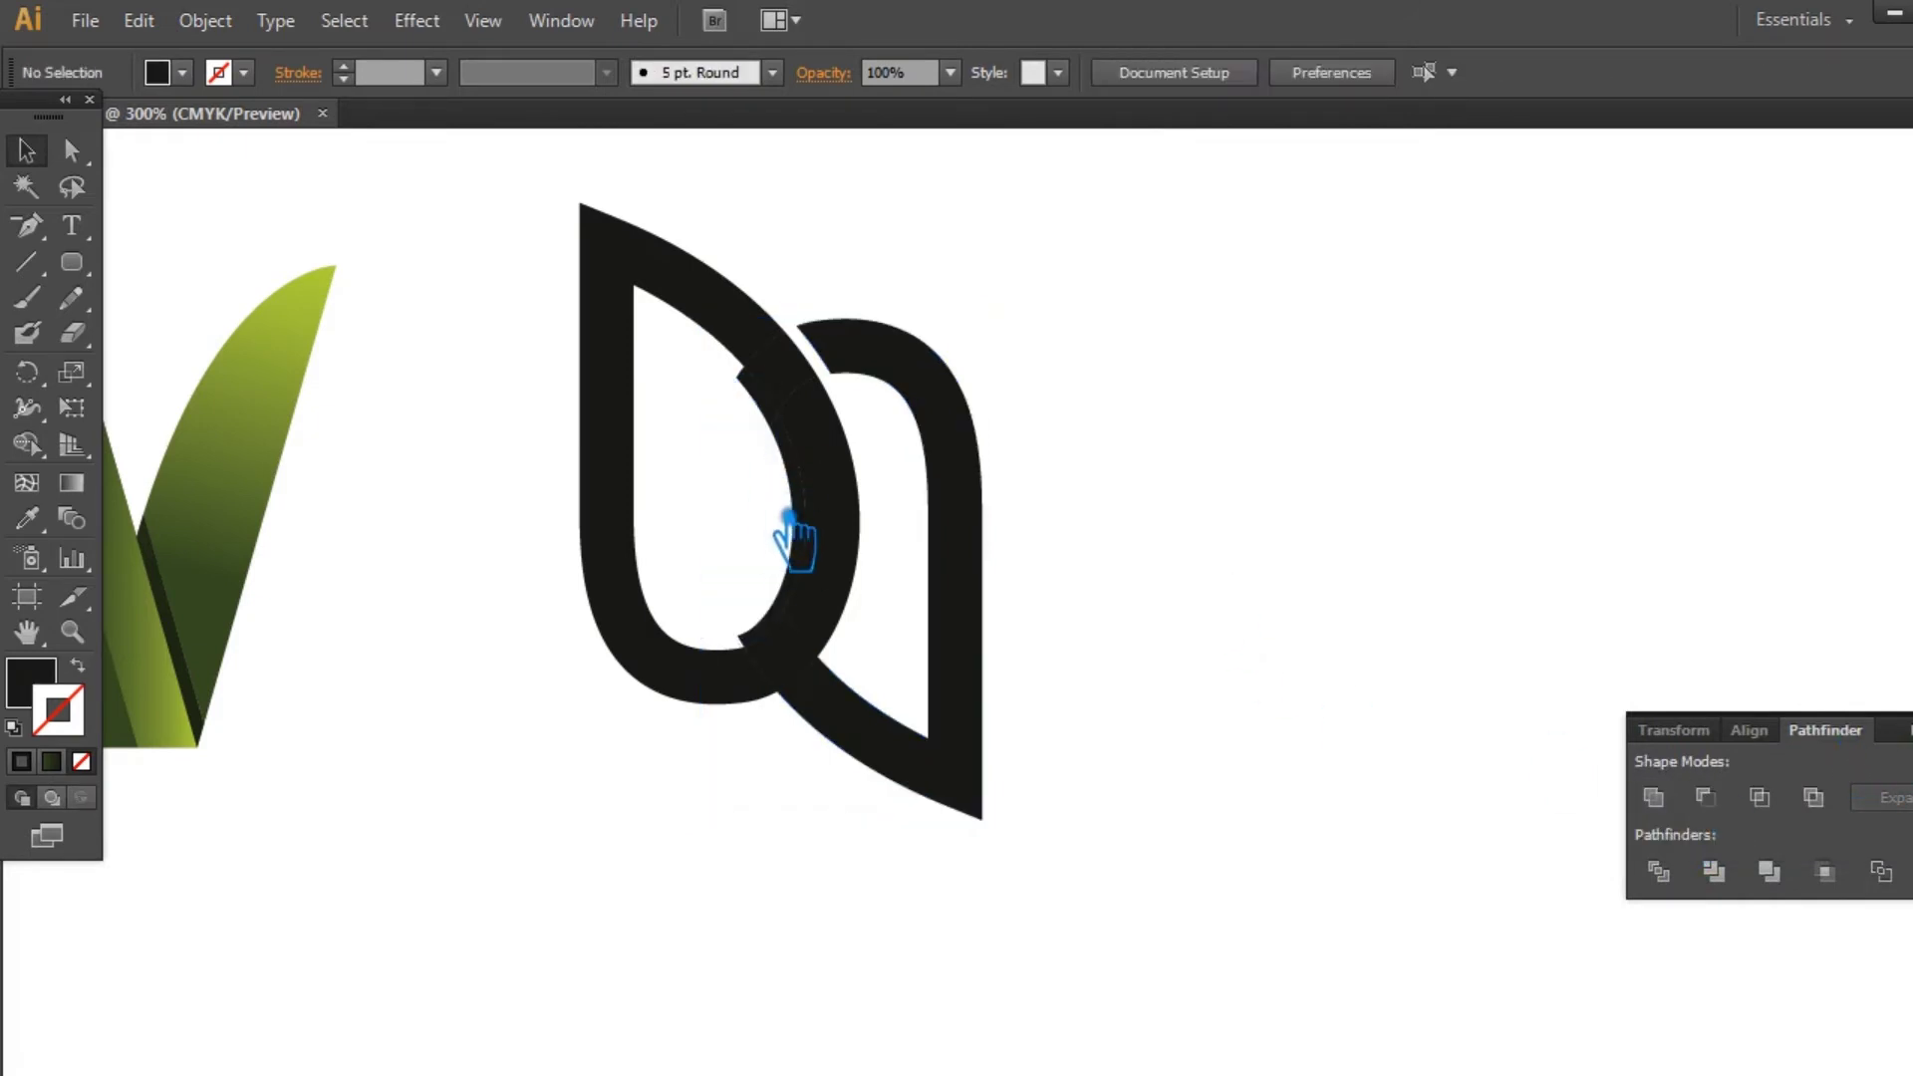
click(1123, 576)
click(833, 683)
Step: Unite the lens and right loop into one merged shape with Pathfinder
key(ctrl+a)
key(ctrl+shift+b)
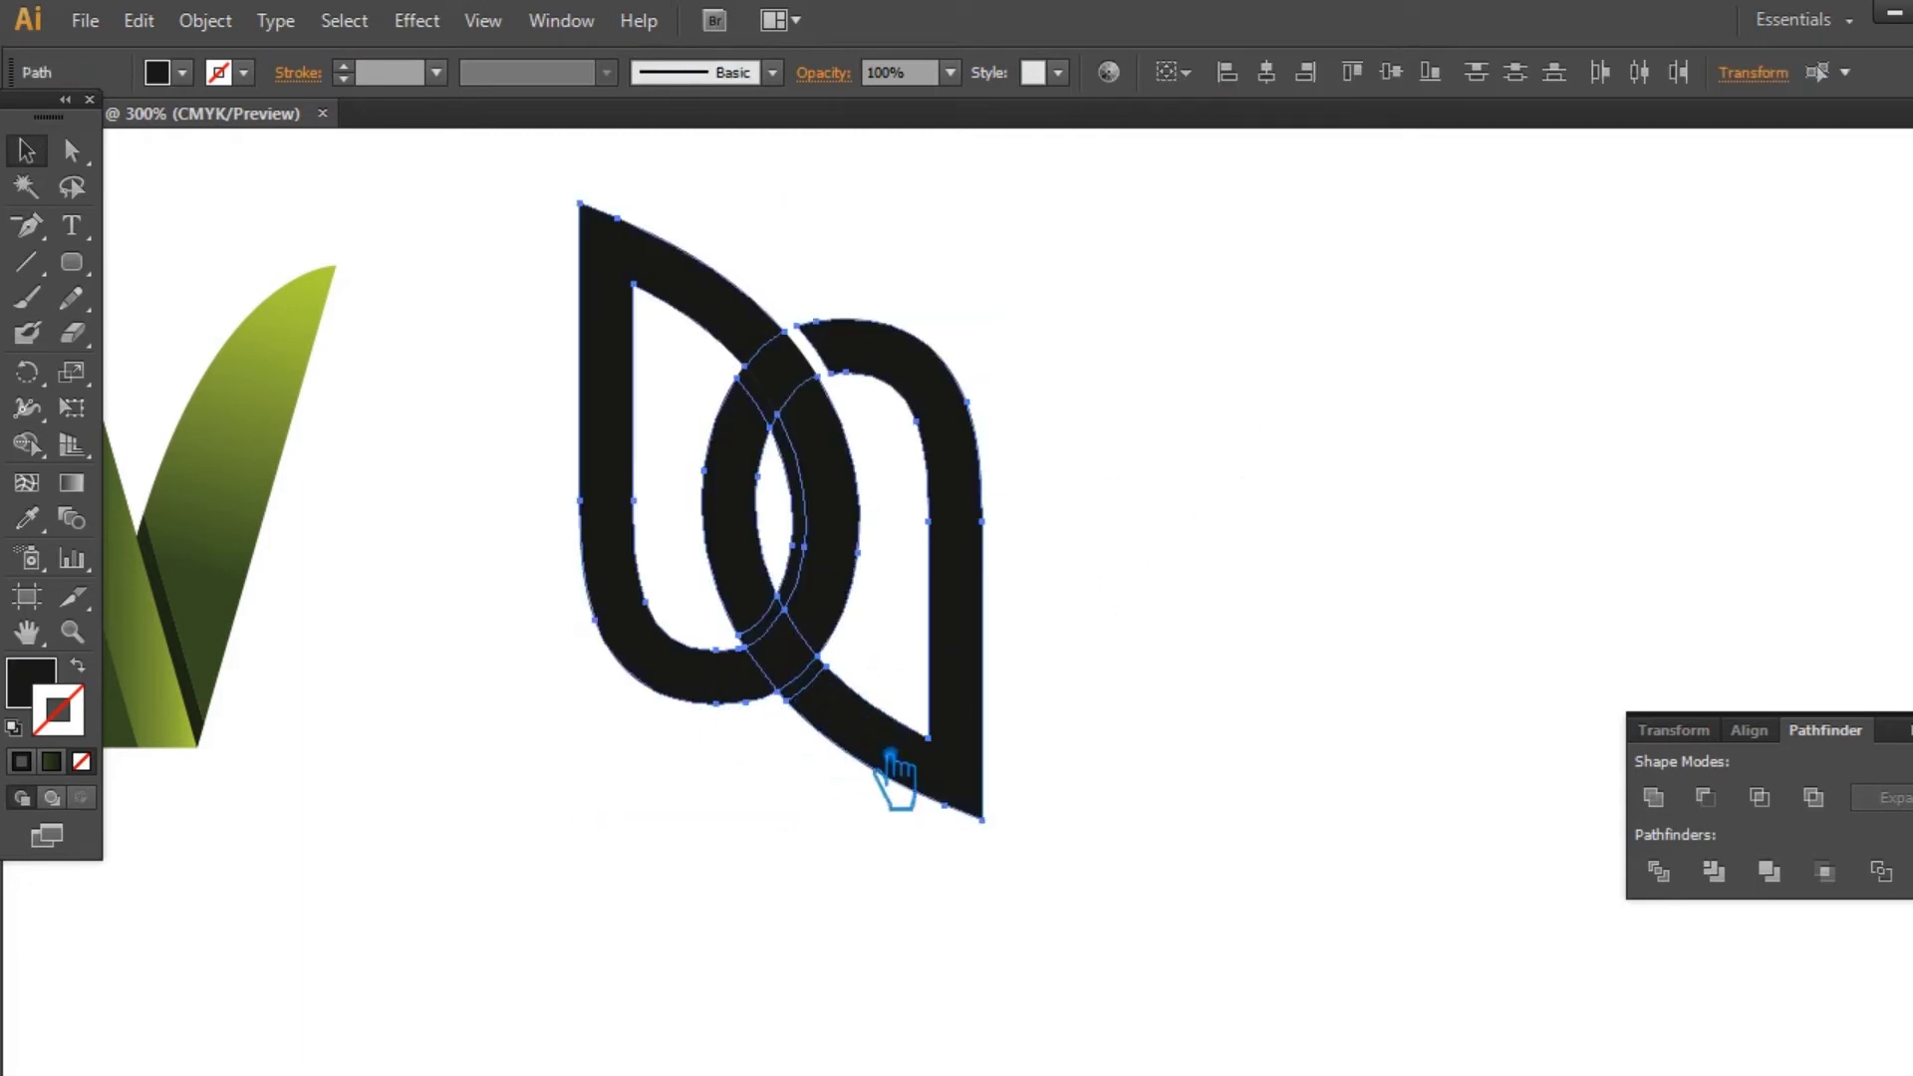
shift+click(708, 687)
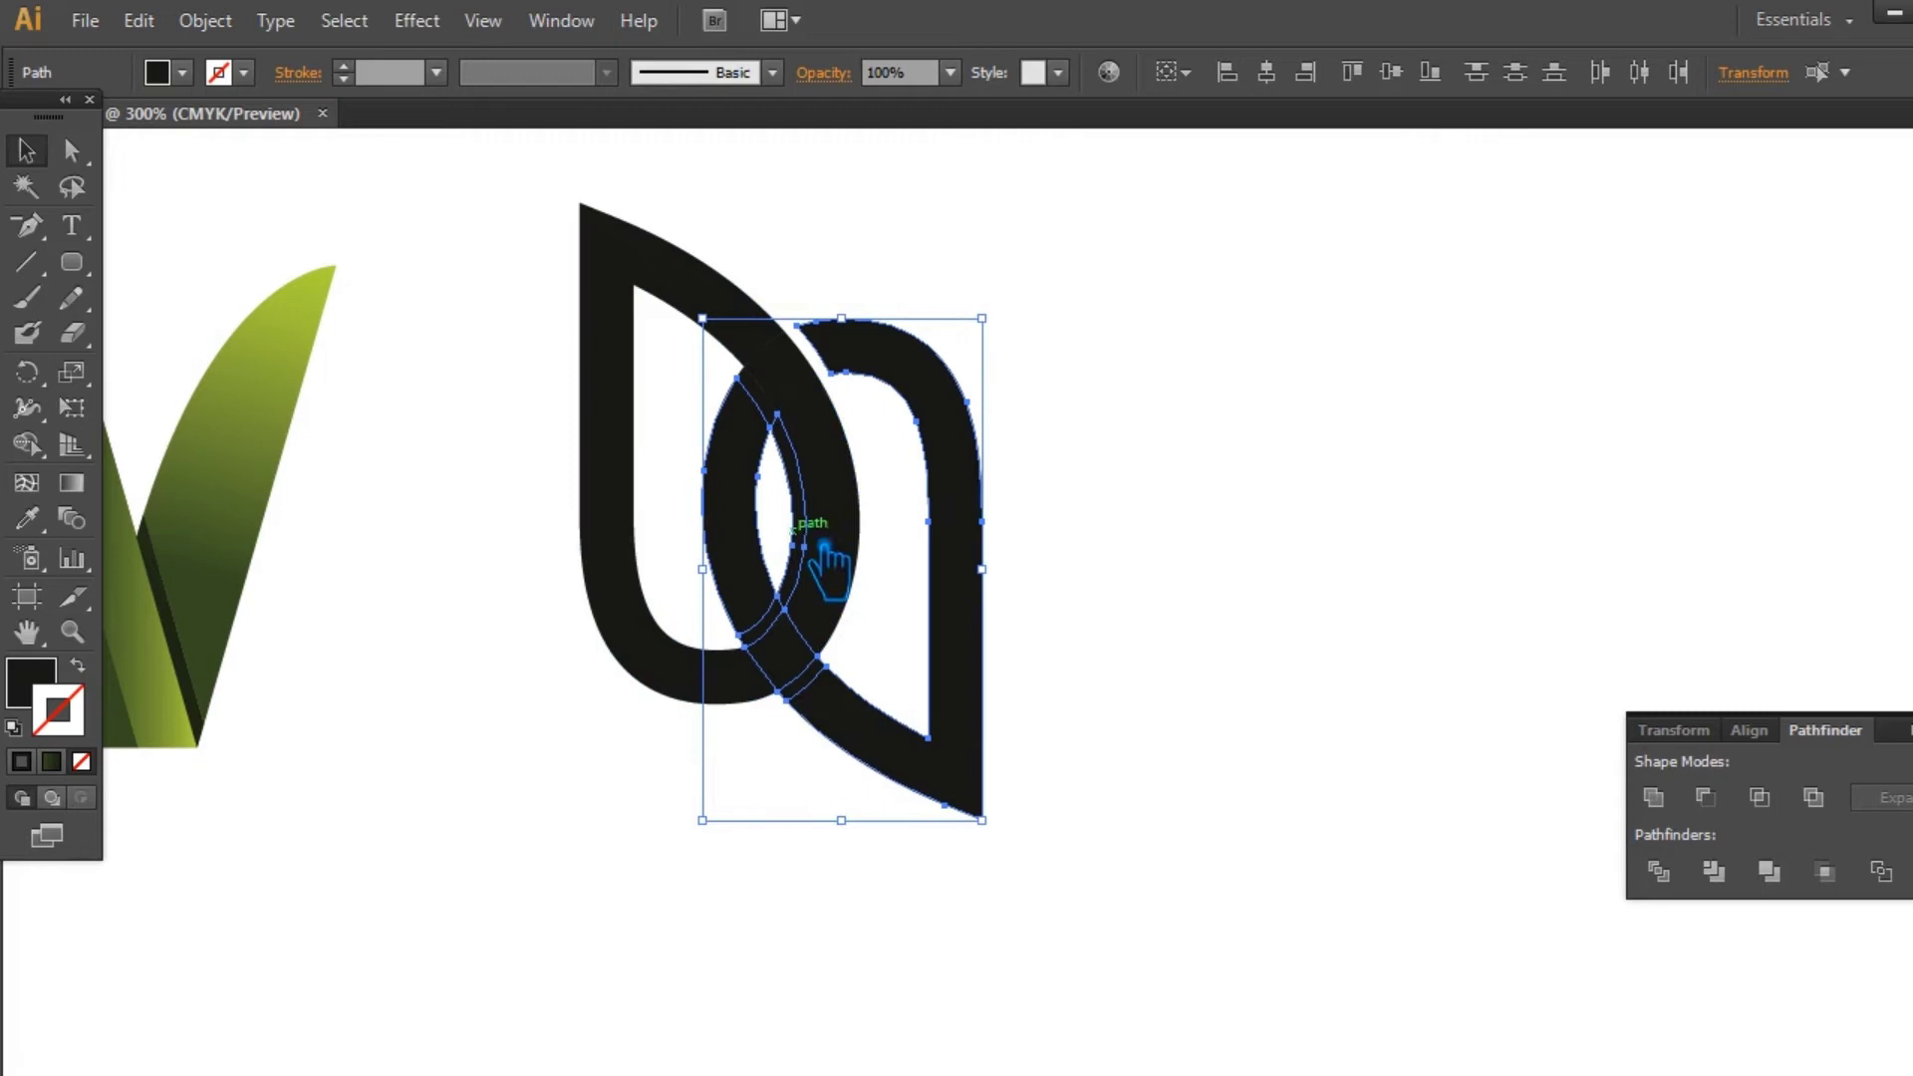
click(1654, 797)
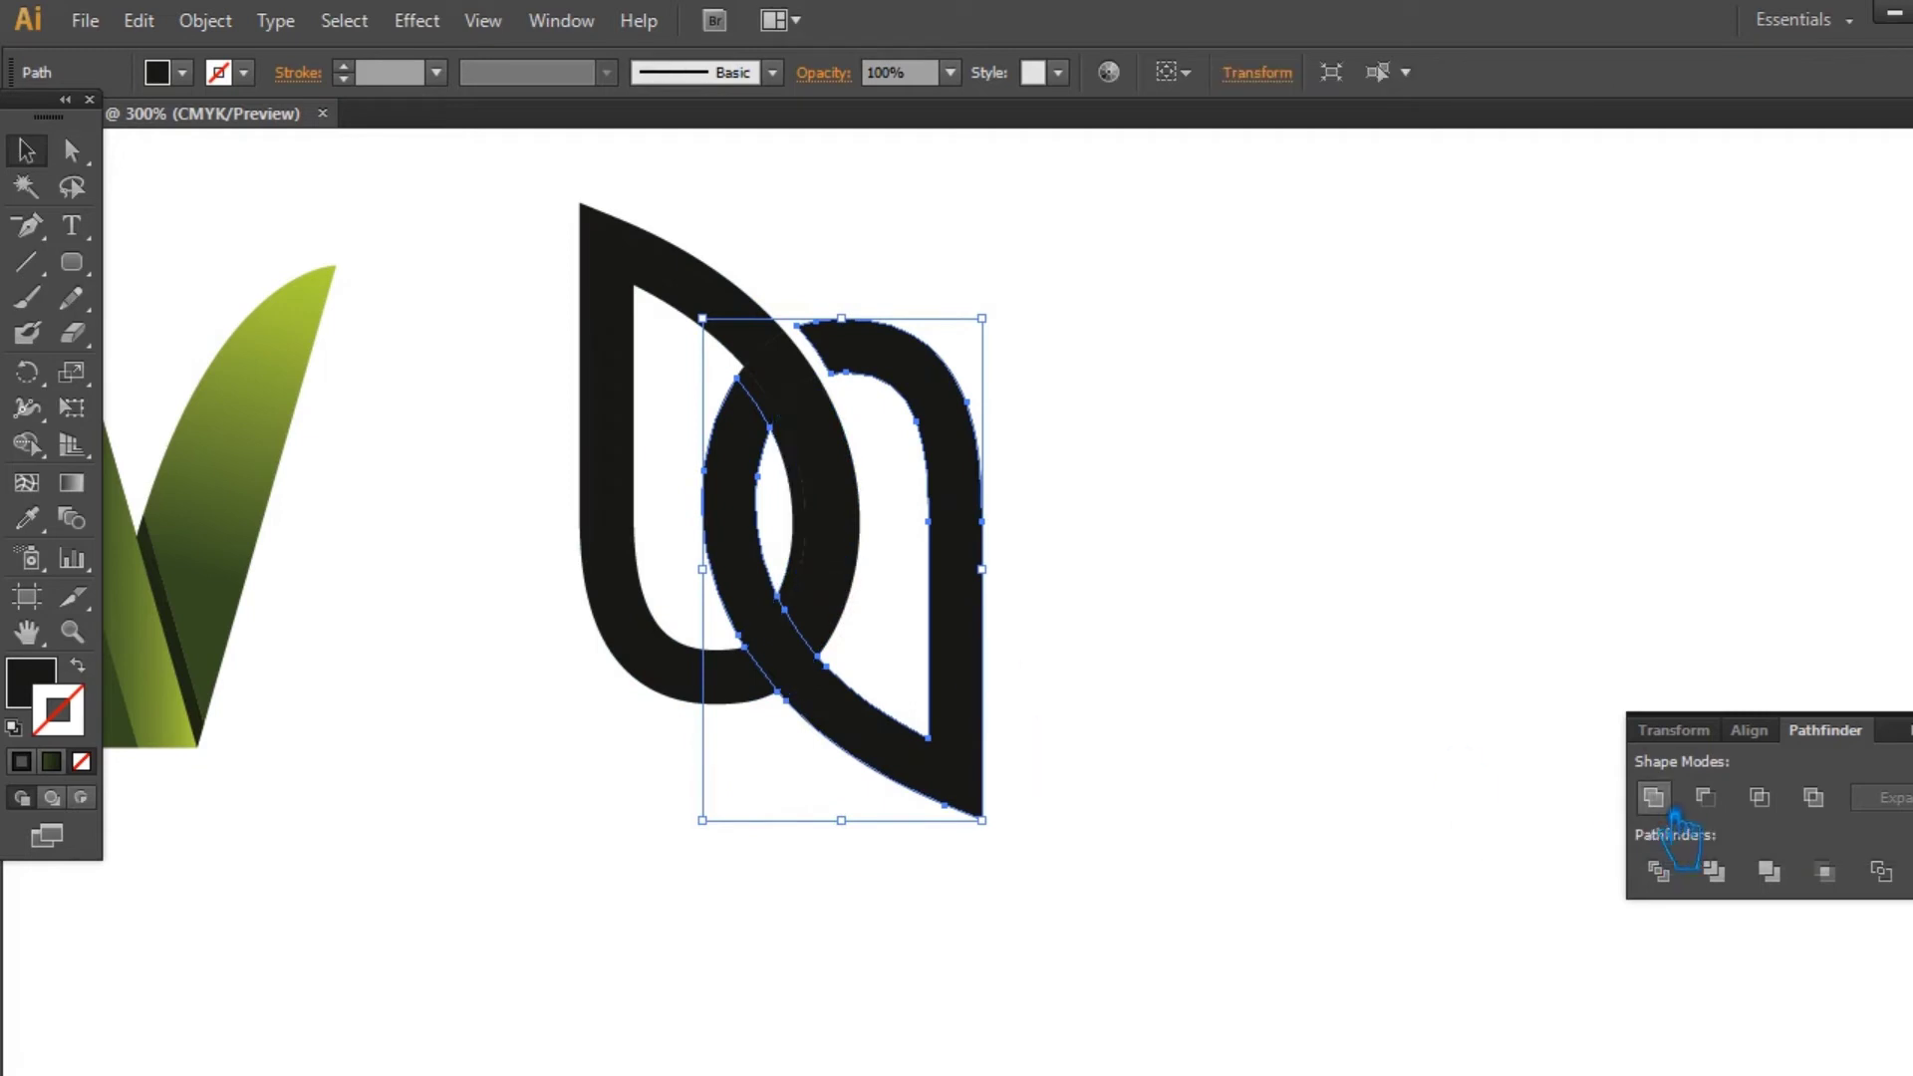
click(1858, 761)
click(888, 782)
click(798, 499)
key(Delete)
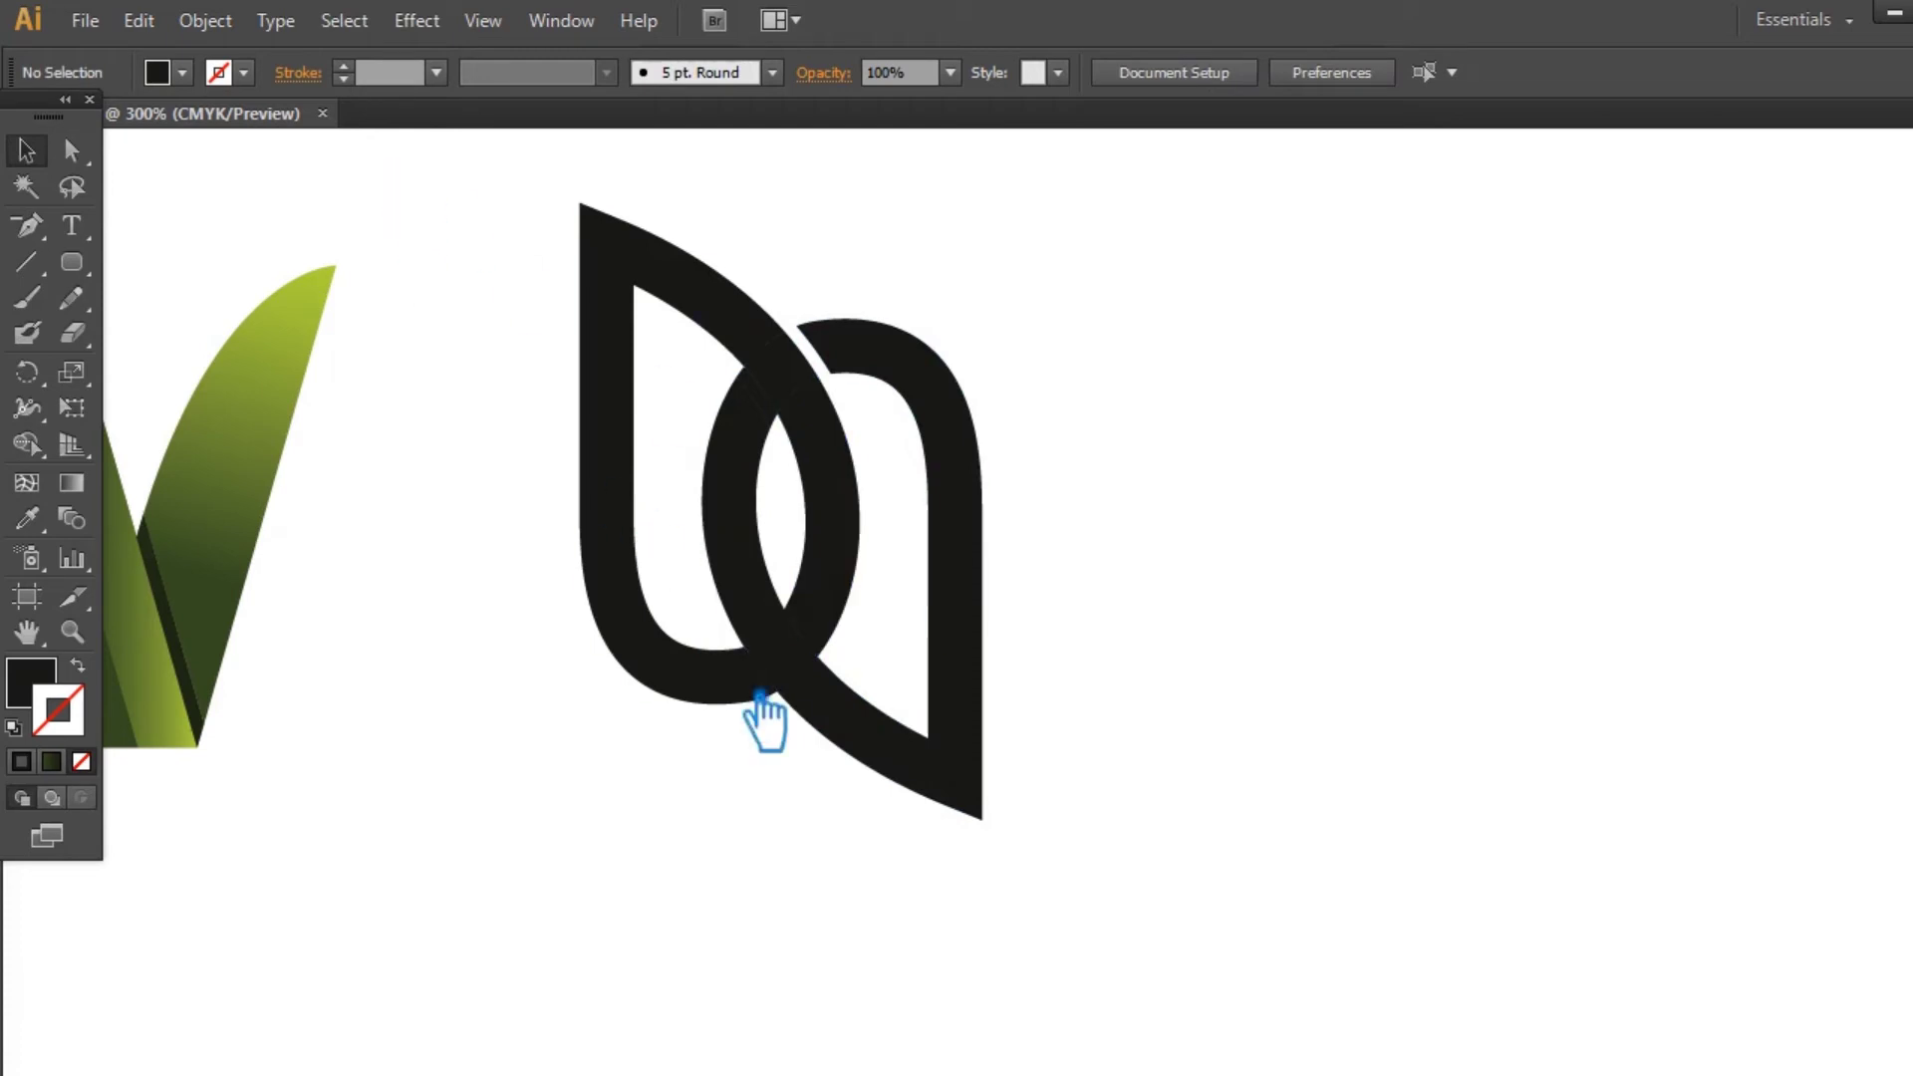
click(793, 722)
click(205, 20)
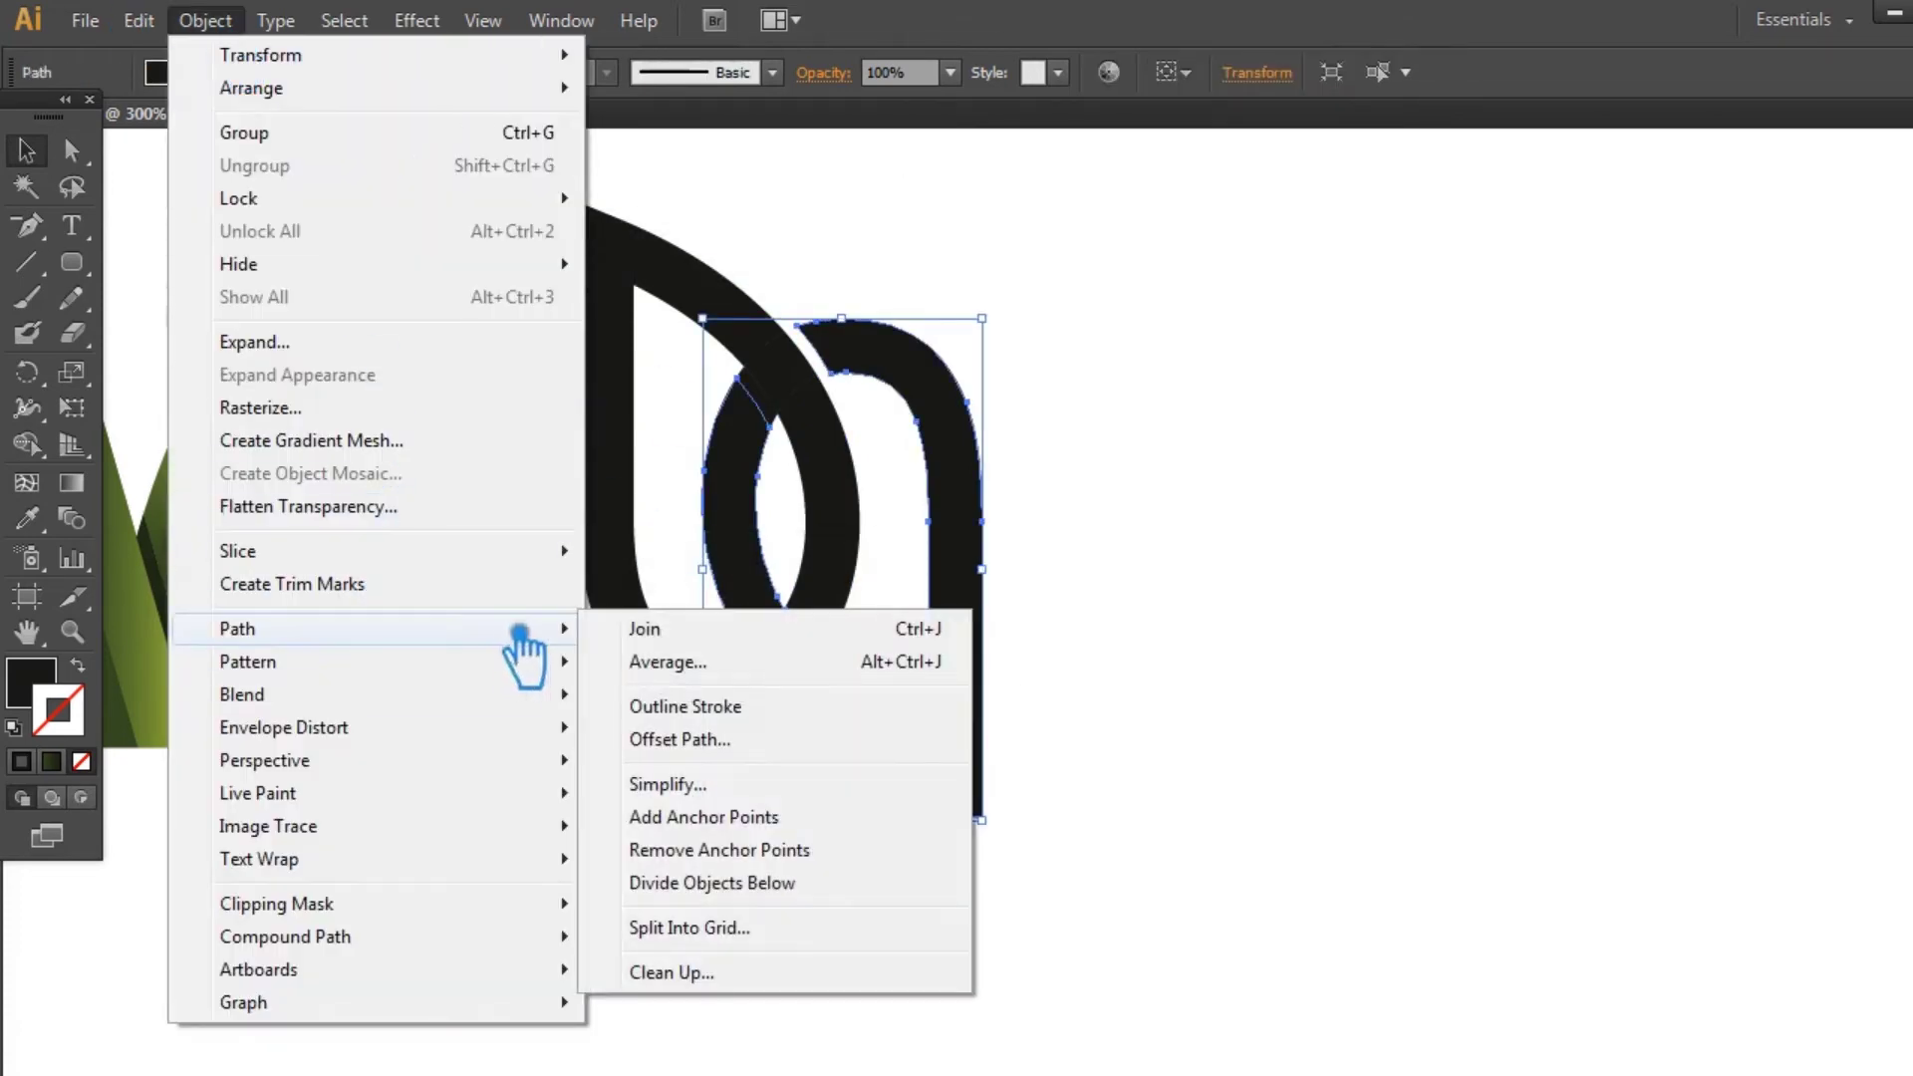
Step: Offset the leaf outline, divide the overlapping shapes with Pathfinder, and ungroup the pieces
click(698, 743)
click(1206, 413)
click(1417, 431)
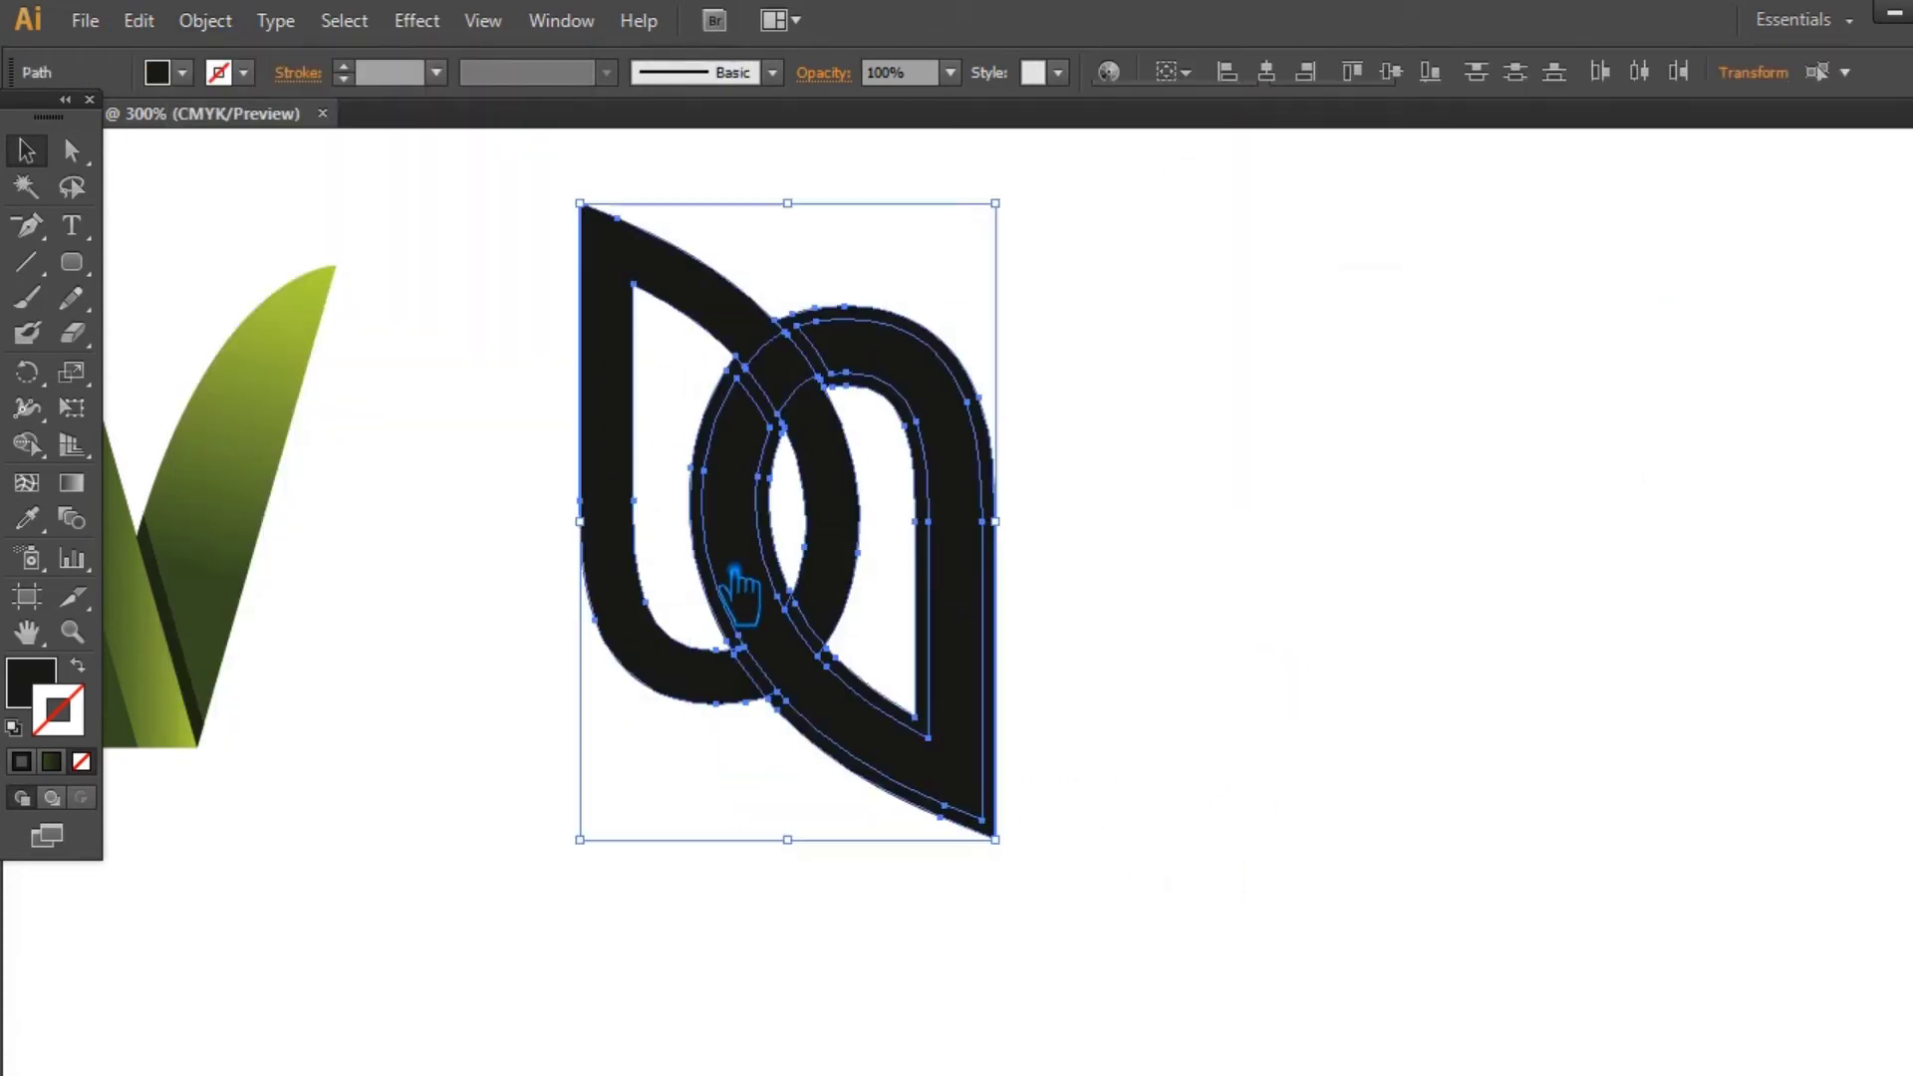
key(ctrl+shift+F9)
click(1655, 872)
key(ctrl+shift+F9)
right_click(955, 687)
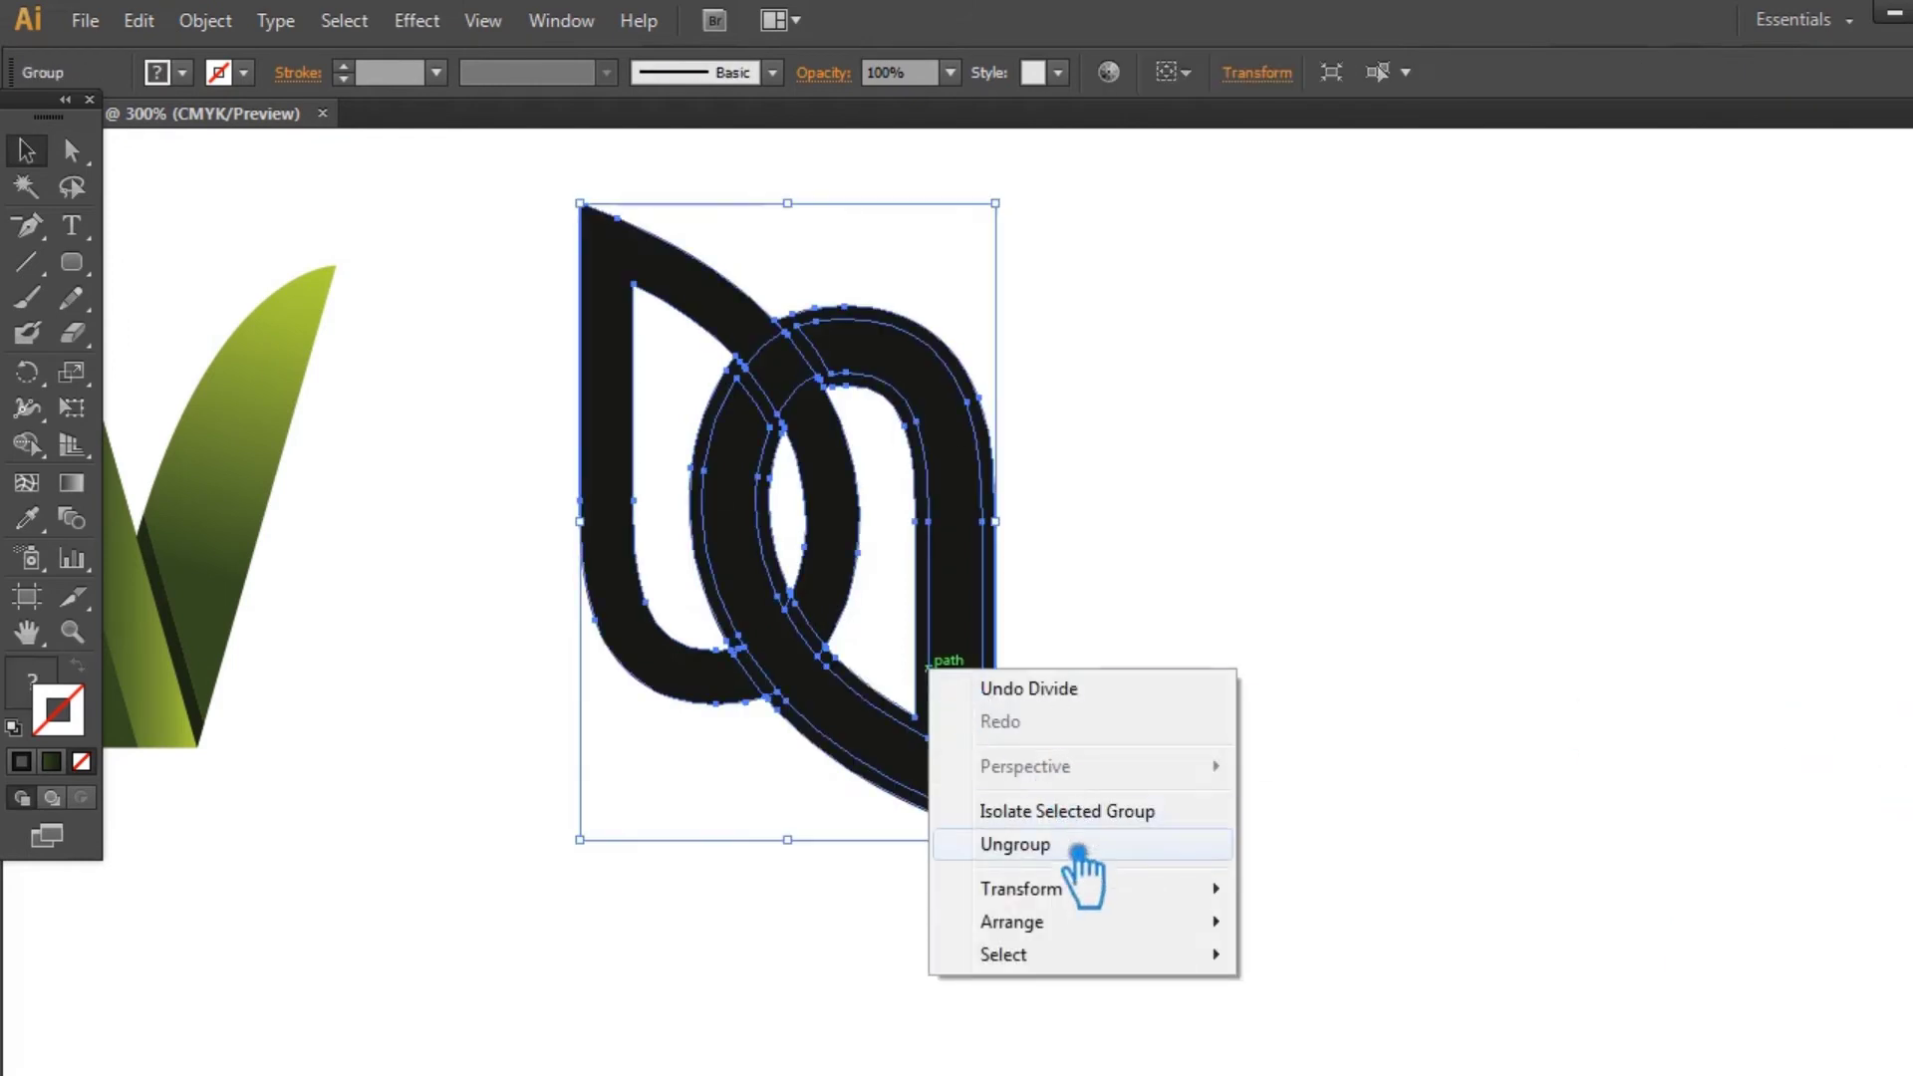
click(1082, 850)
Step: Delete the small overlap piece and three leftover offset outline pieces
click(768, 677)
key(Delete)
click(803, 723)
key(Delete)
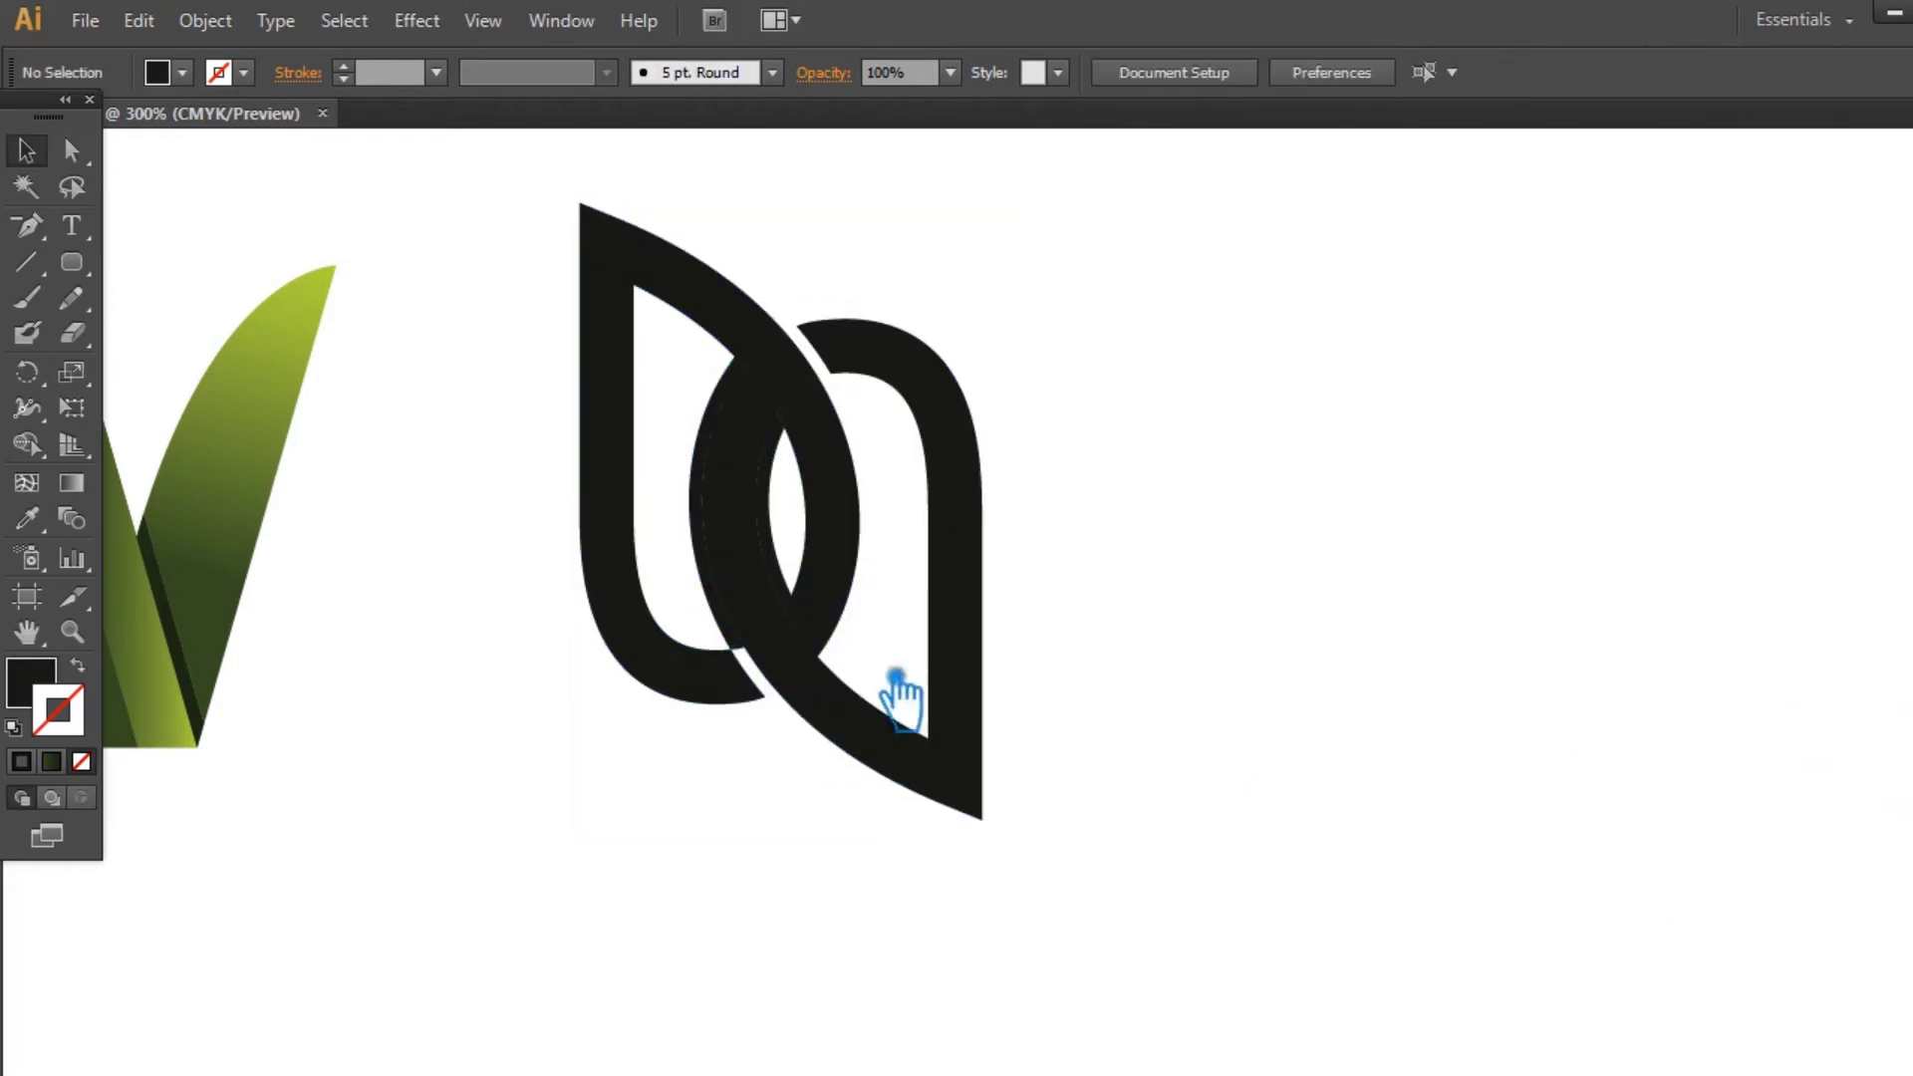
click(717, 555)
key(Delete)
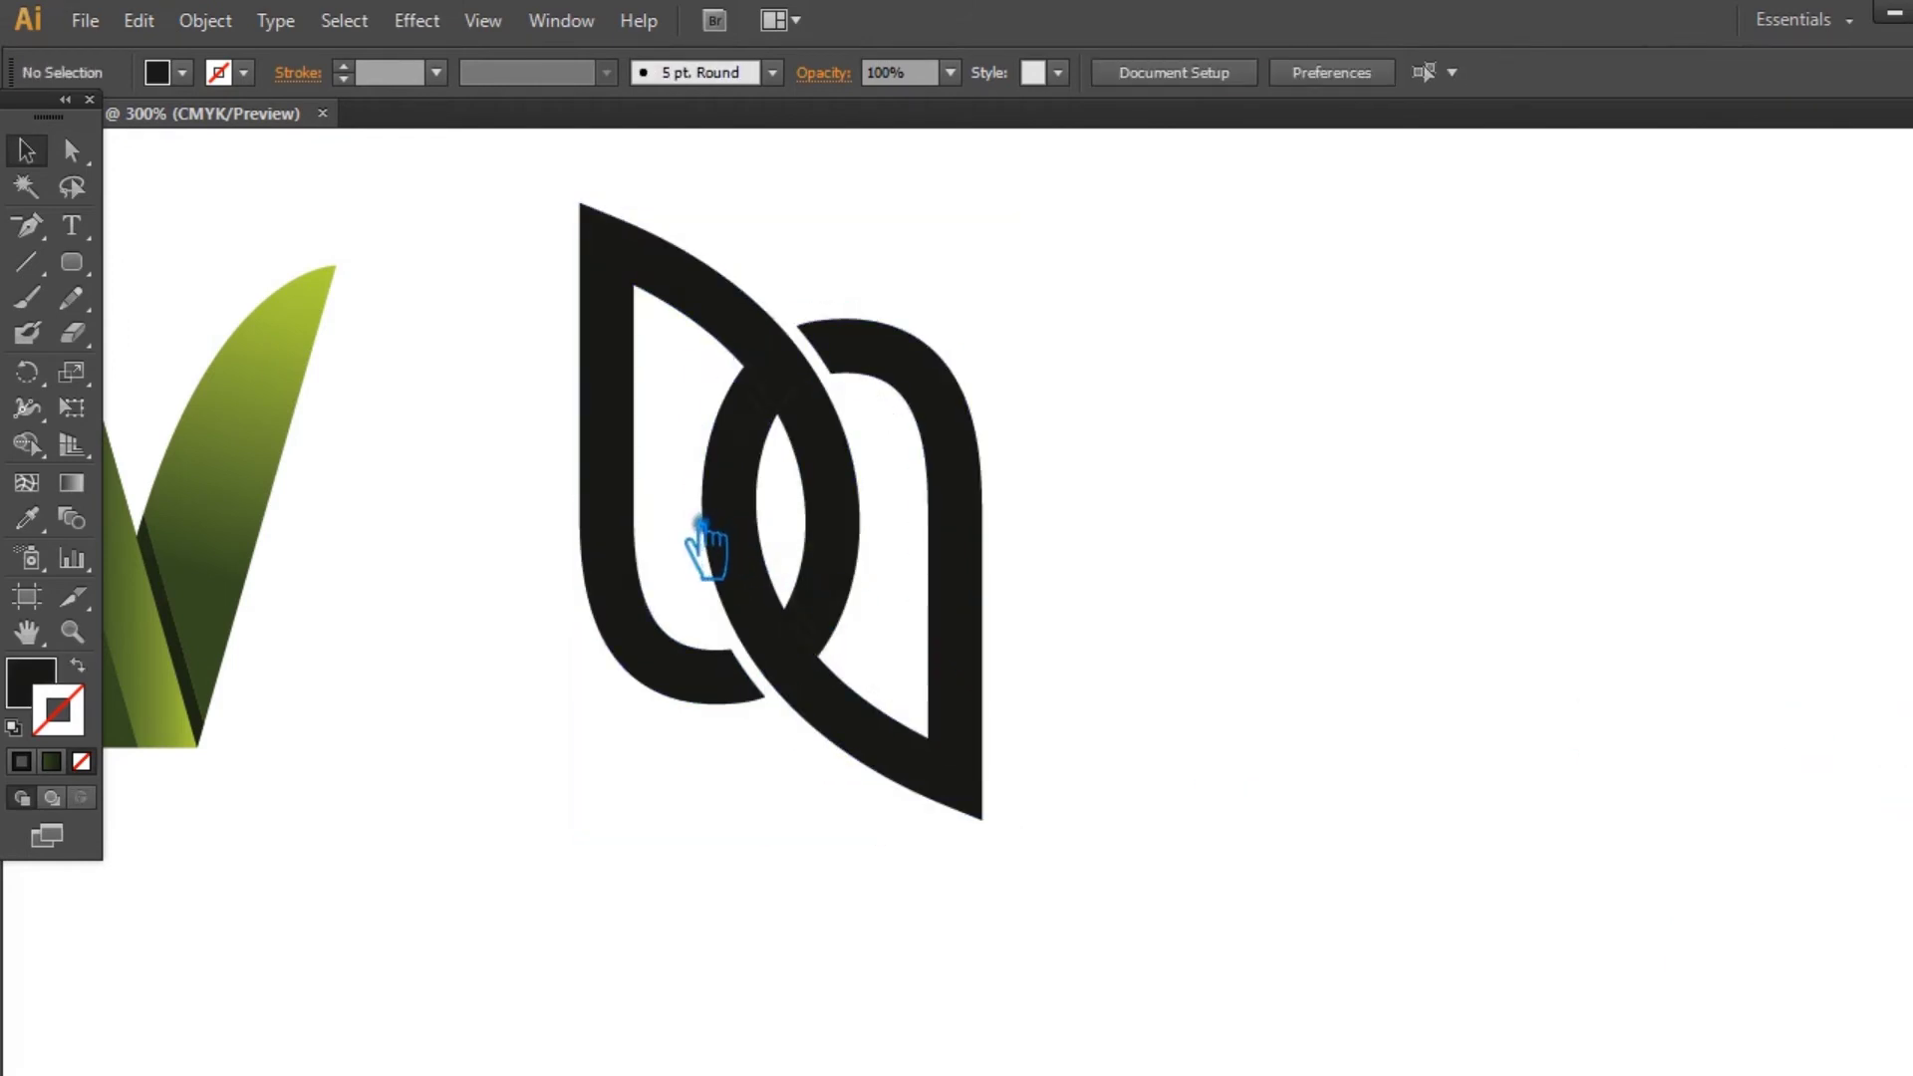
click(764, 536)
key(Delete)
Step: Restore the accidentally deleted right leaf and delete the small piece at the lower crossing
click(855, 554)
click(757, 543)
key(Delete)
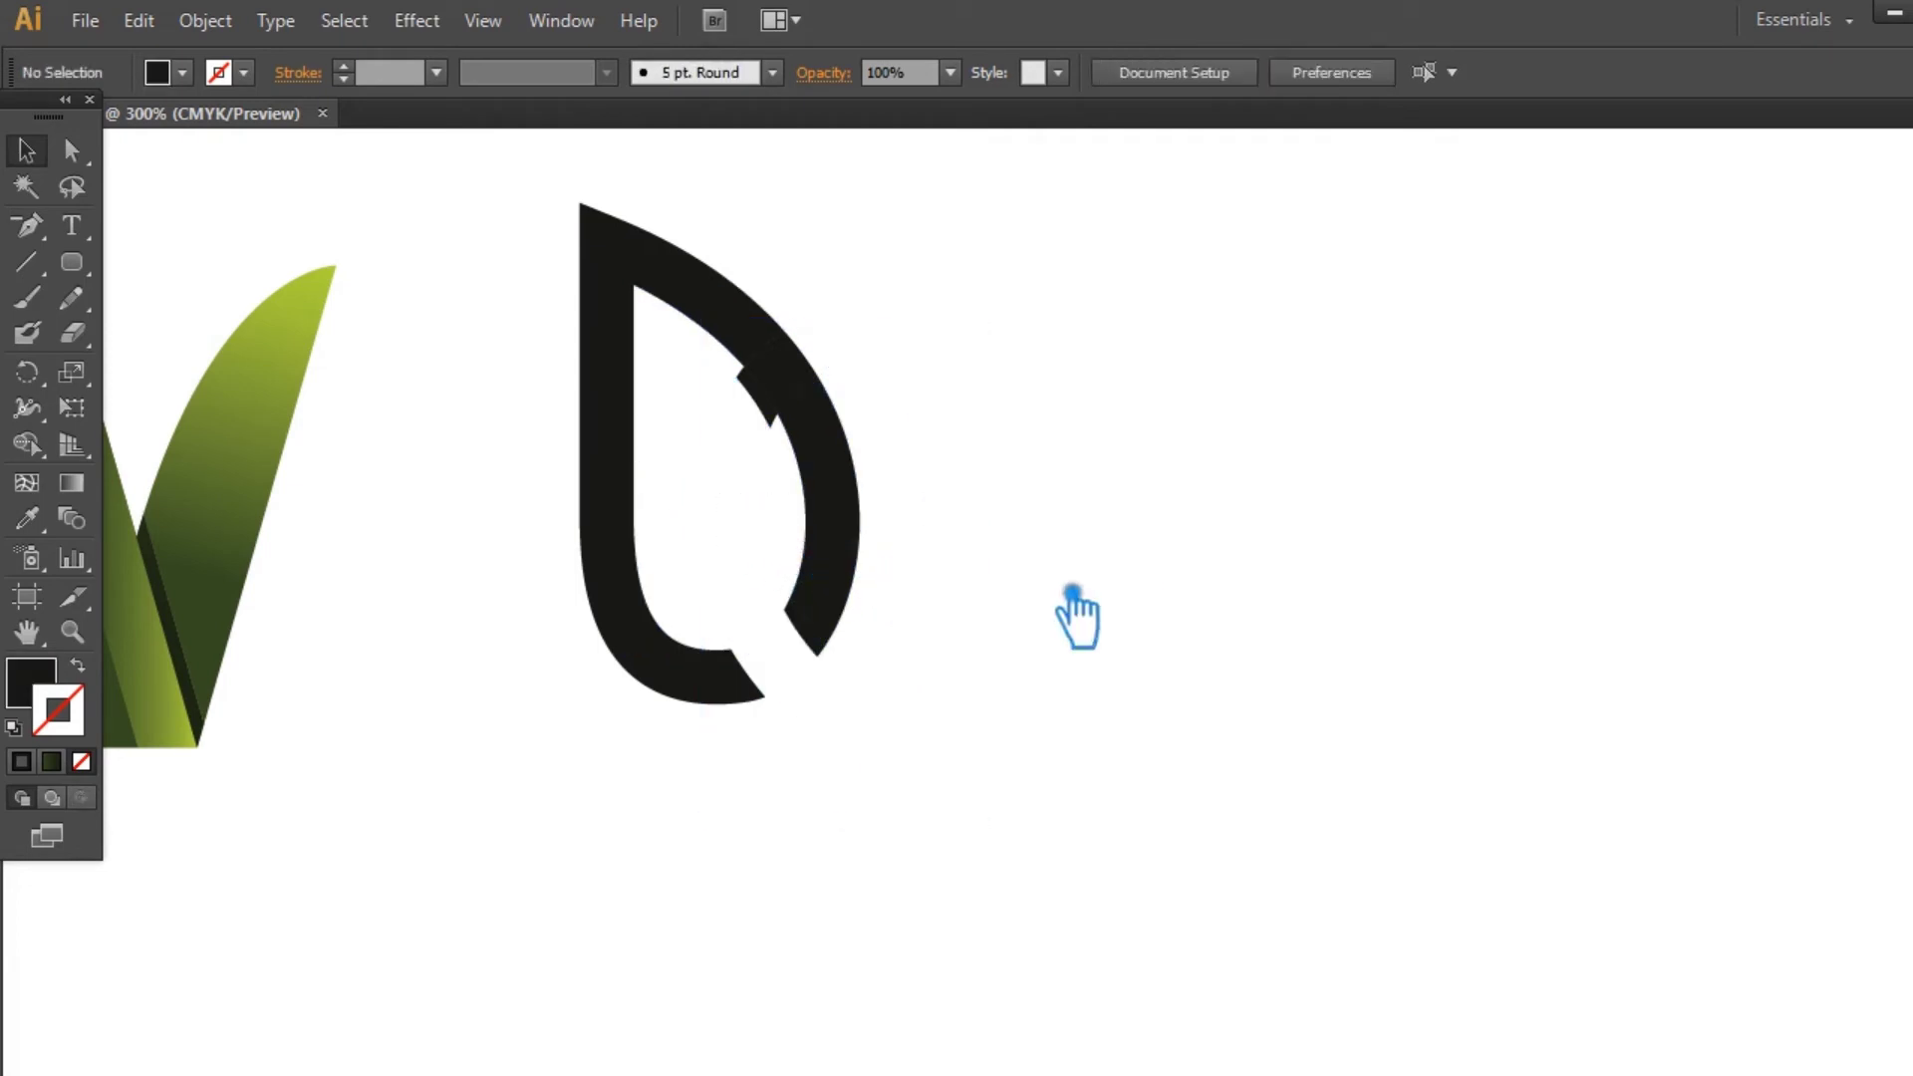
key(ctrl+z)
click(1146, 538)
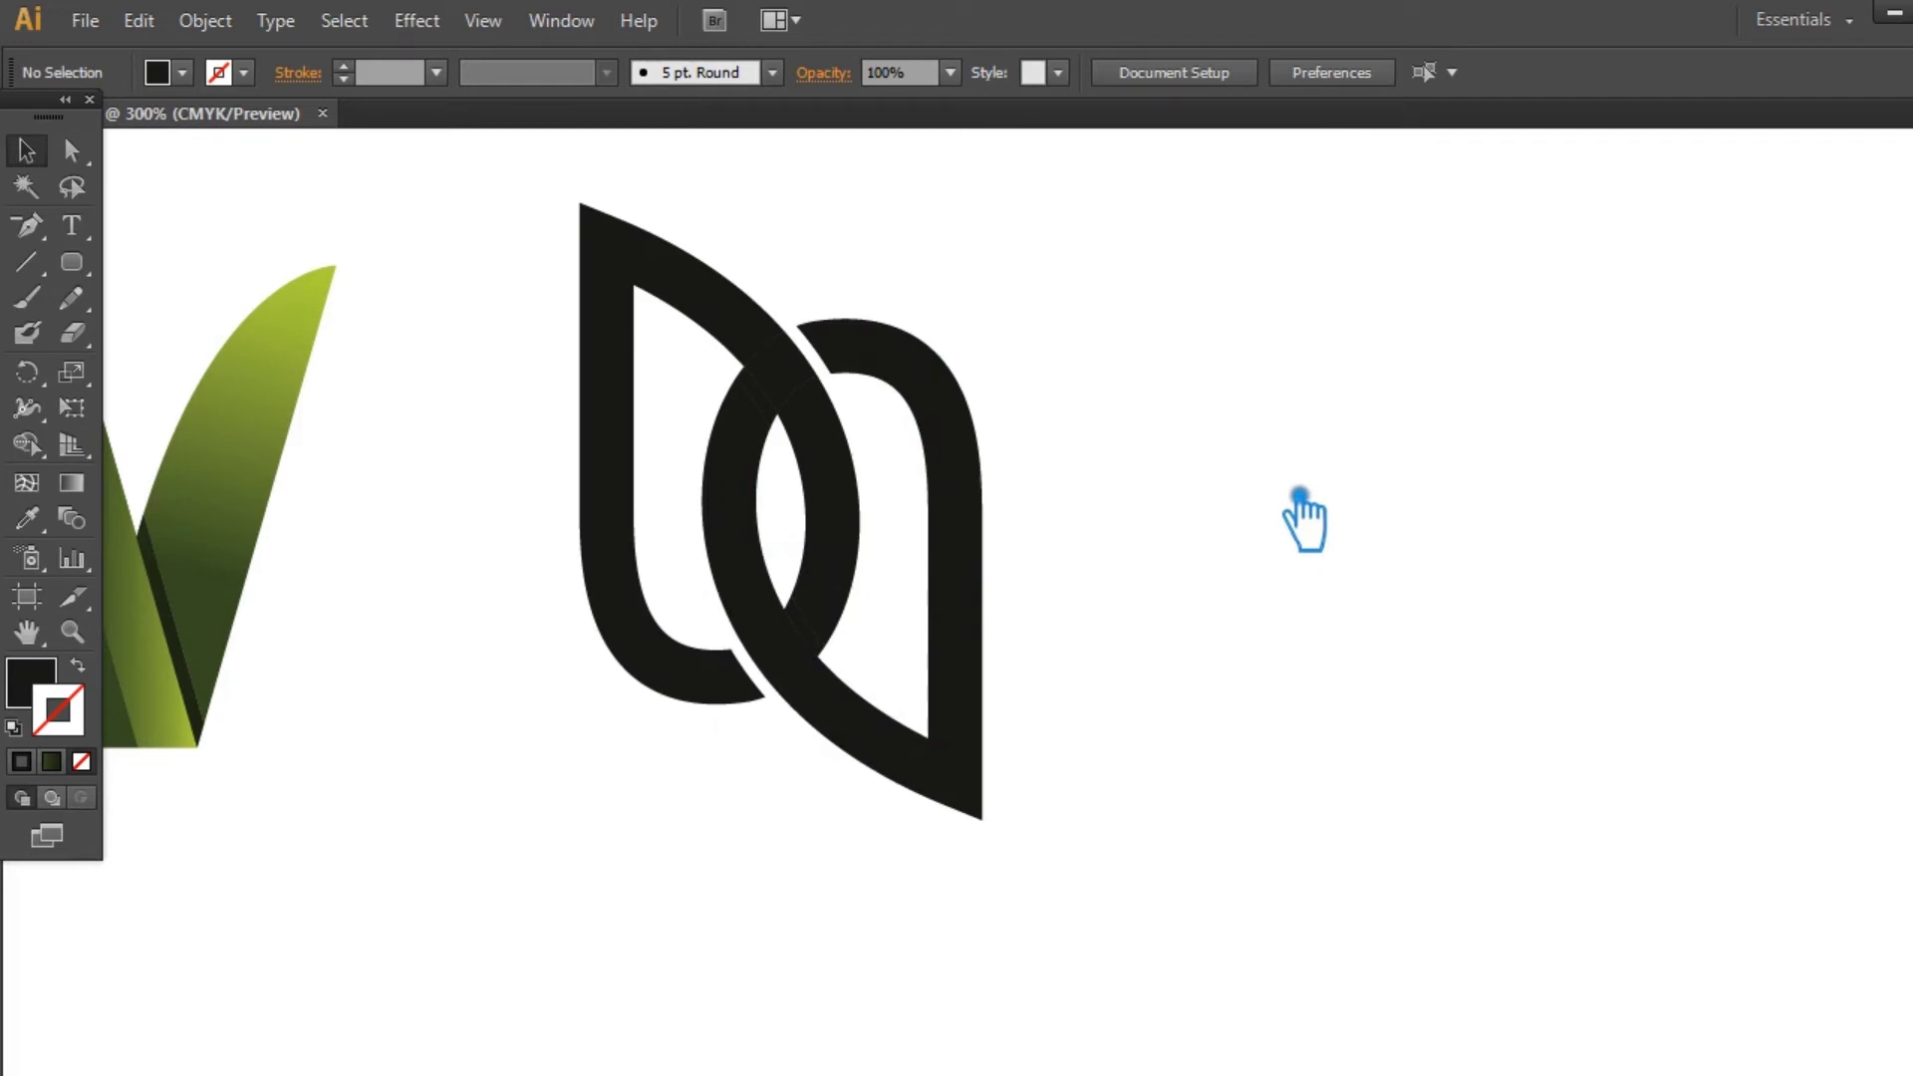
click(812, 626)
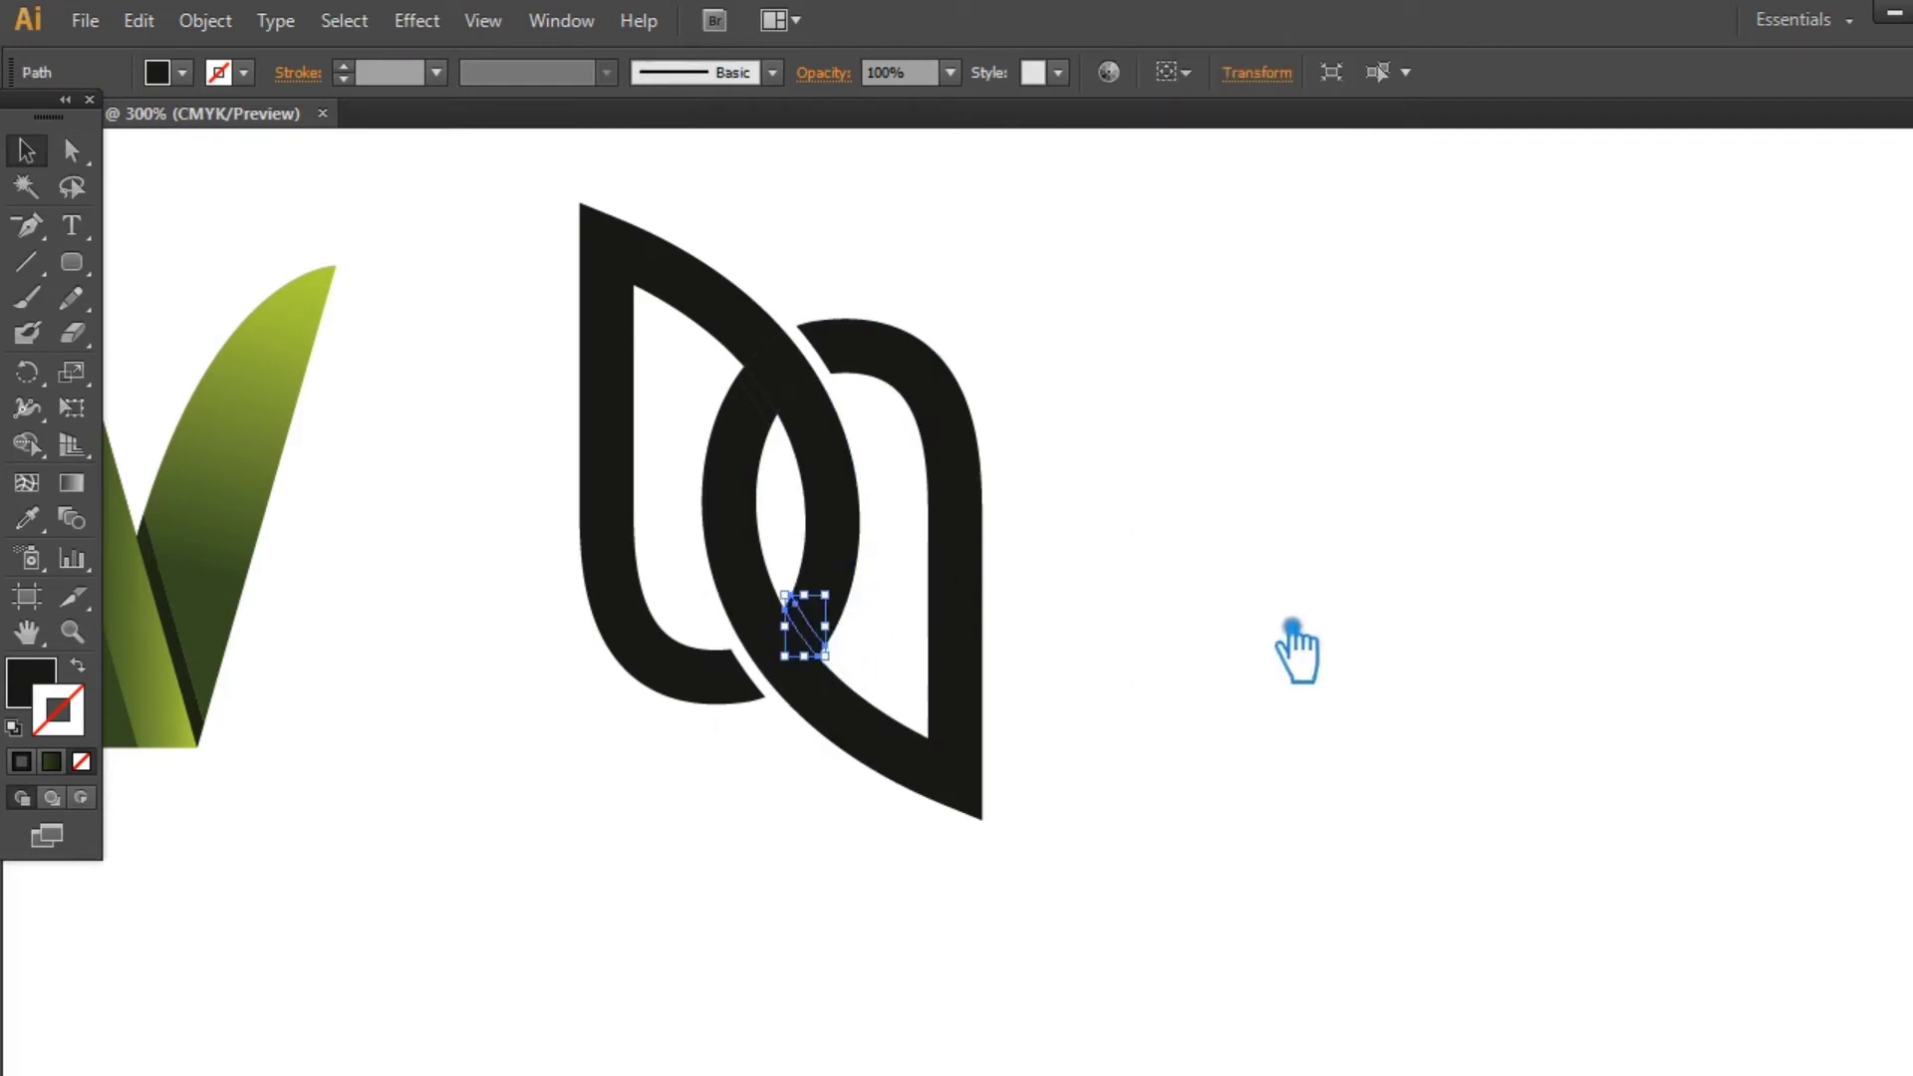
key(Delete)
Step: Delete the small overlap piece at the top crossing, then select the right leaf
click(812, 697)
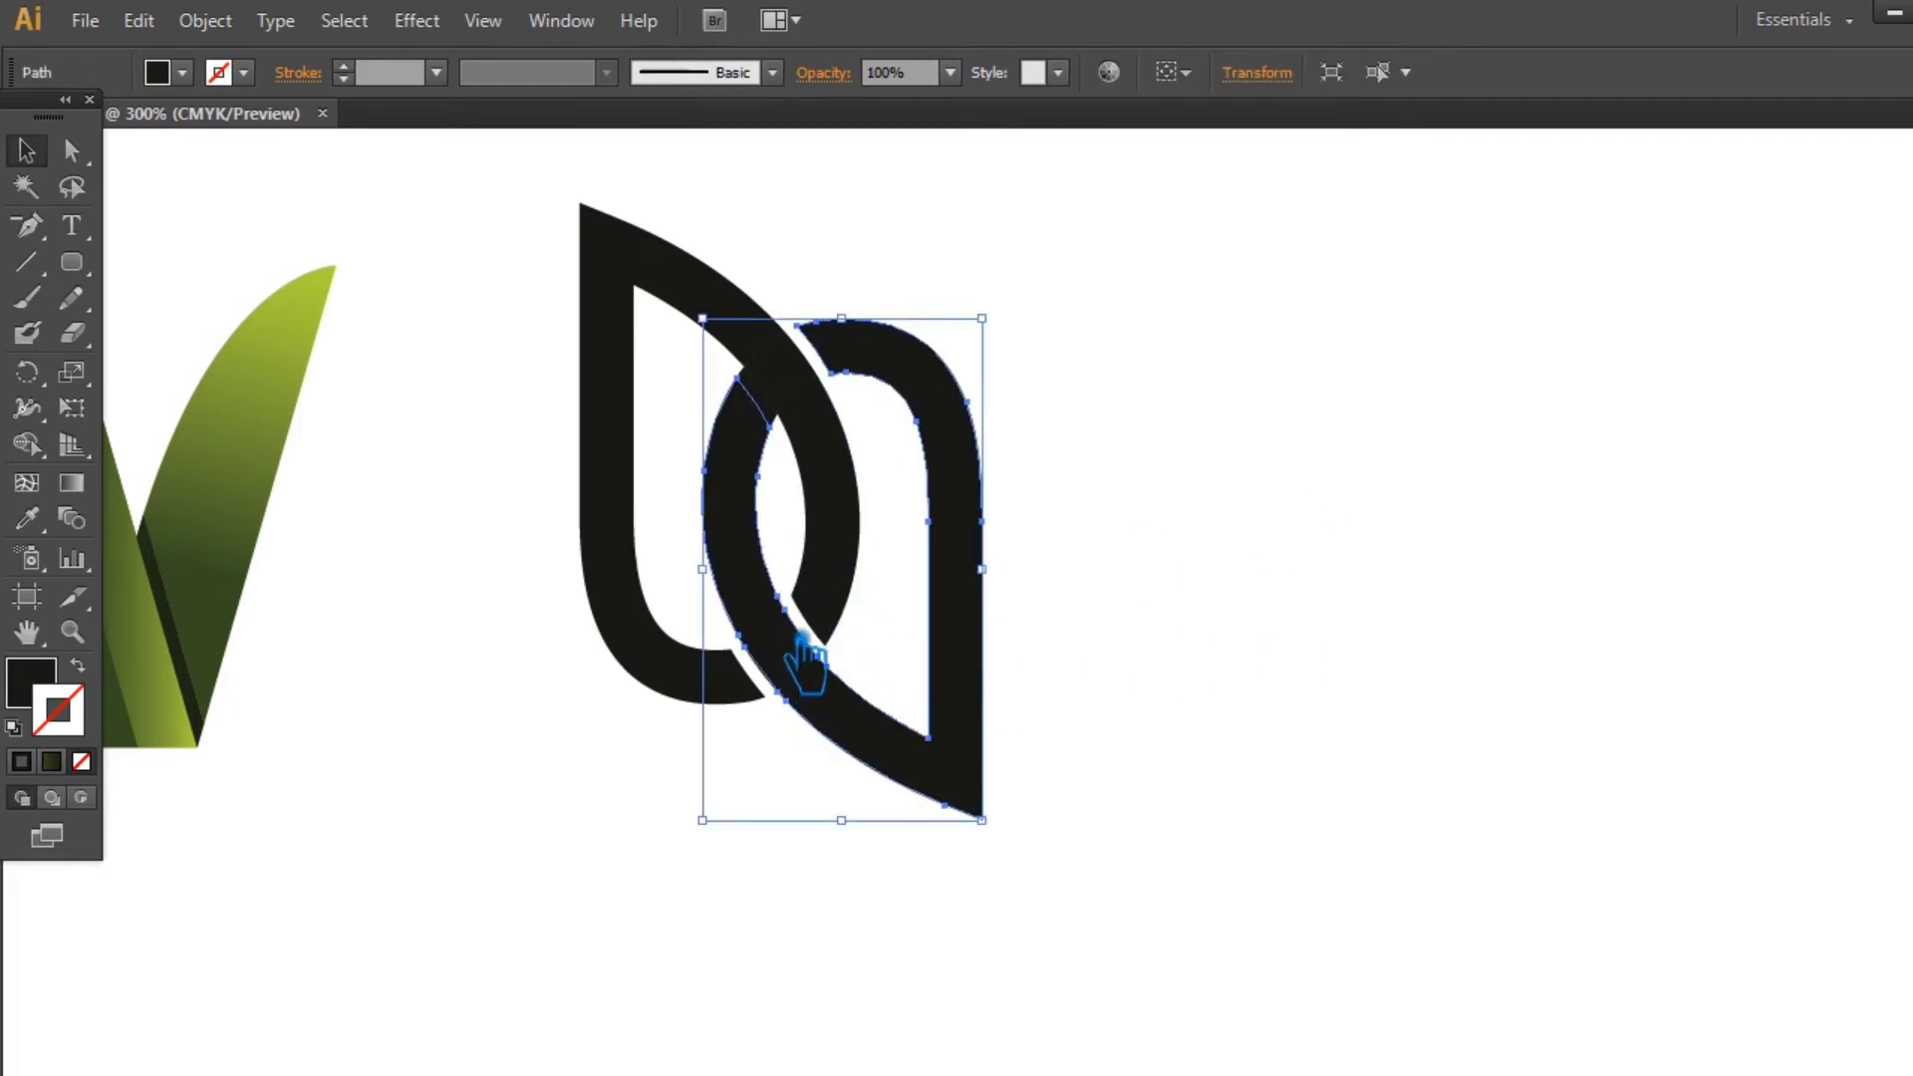
click(788, 408)
click(793, 419)
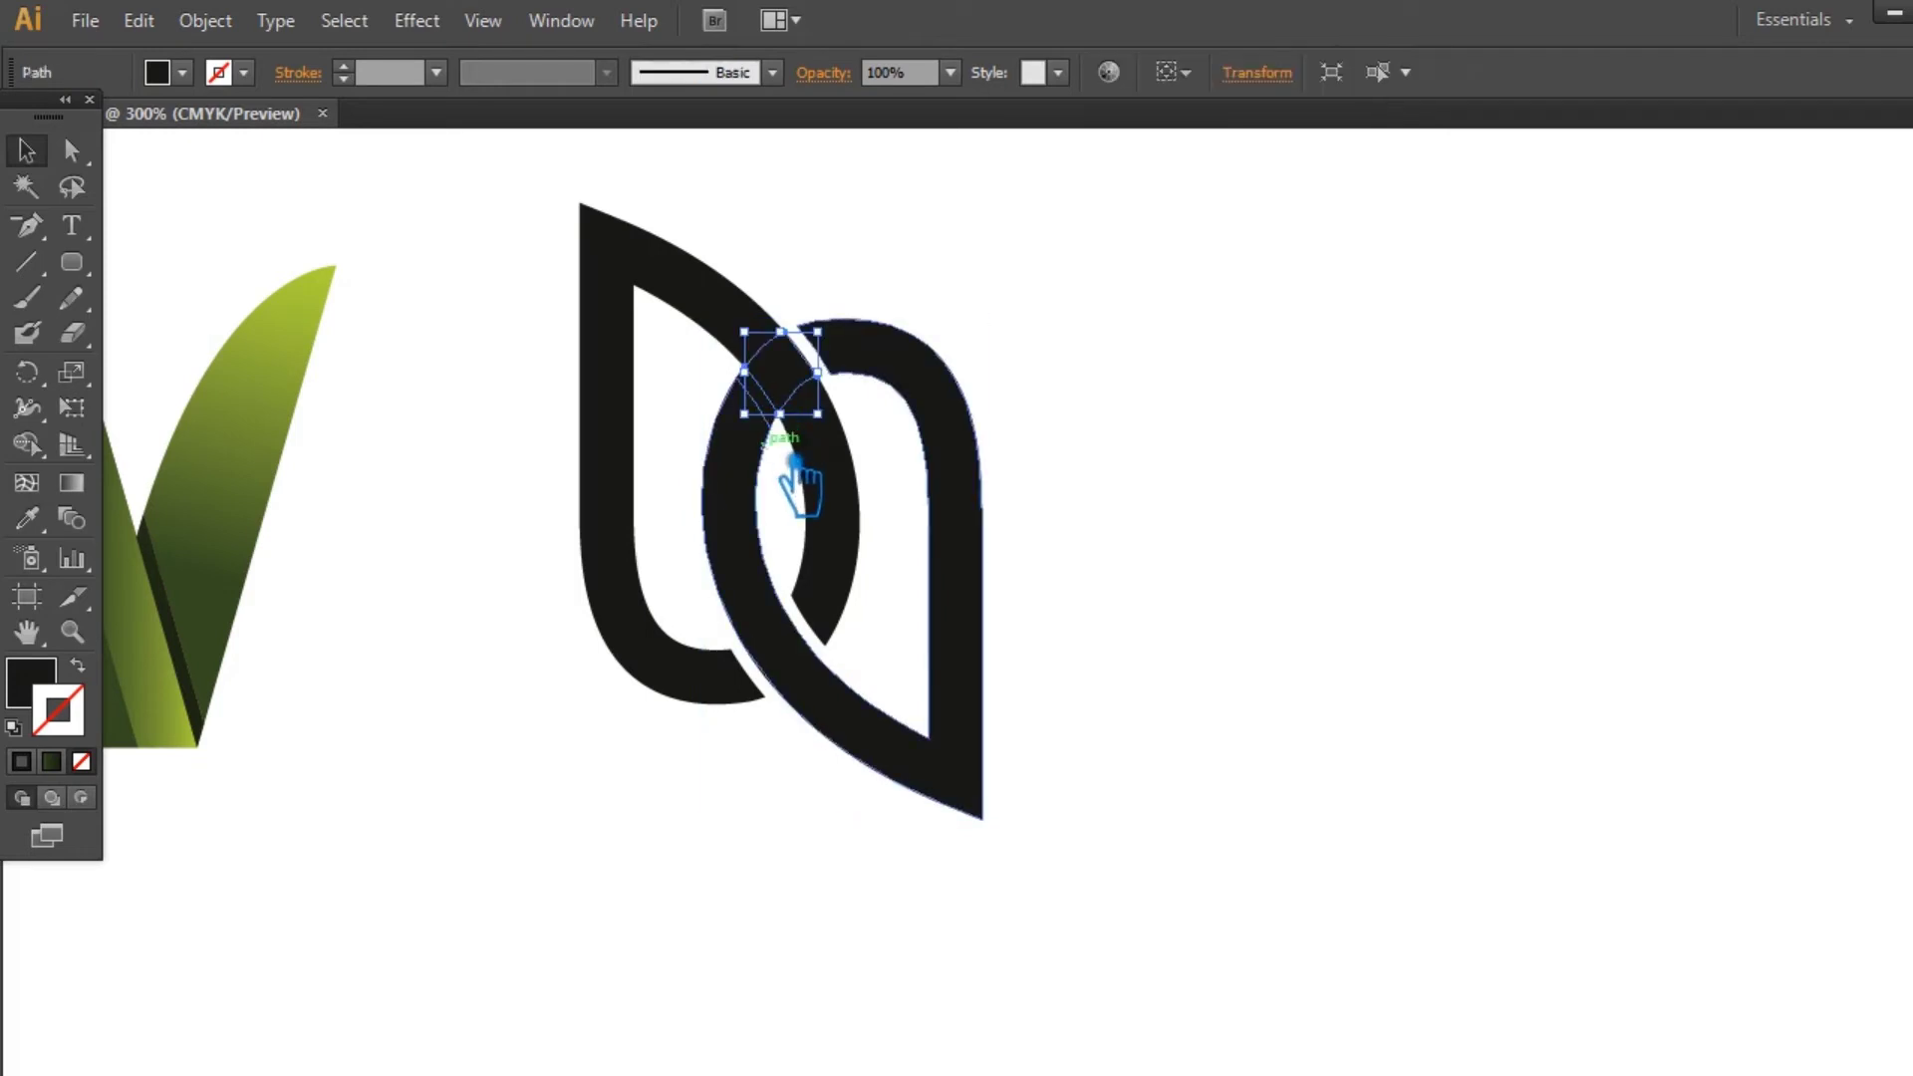
click(1097, 415)
key(ctrl+plus)
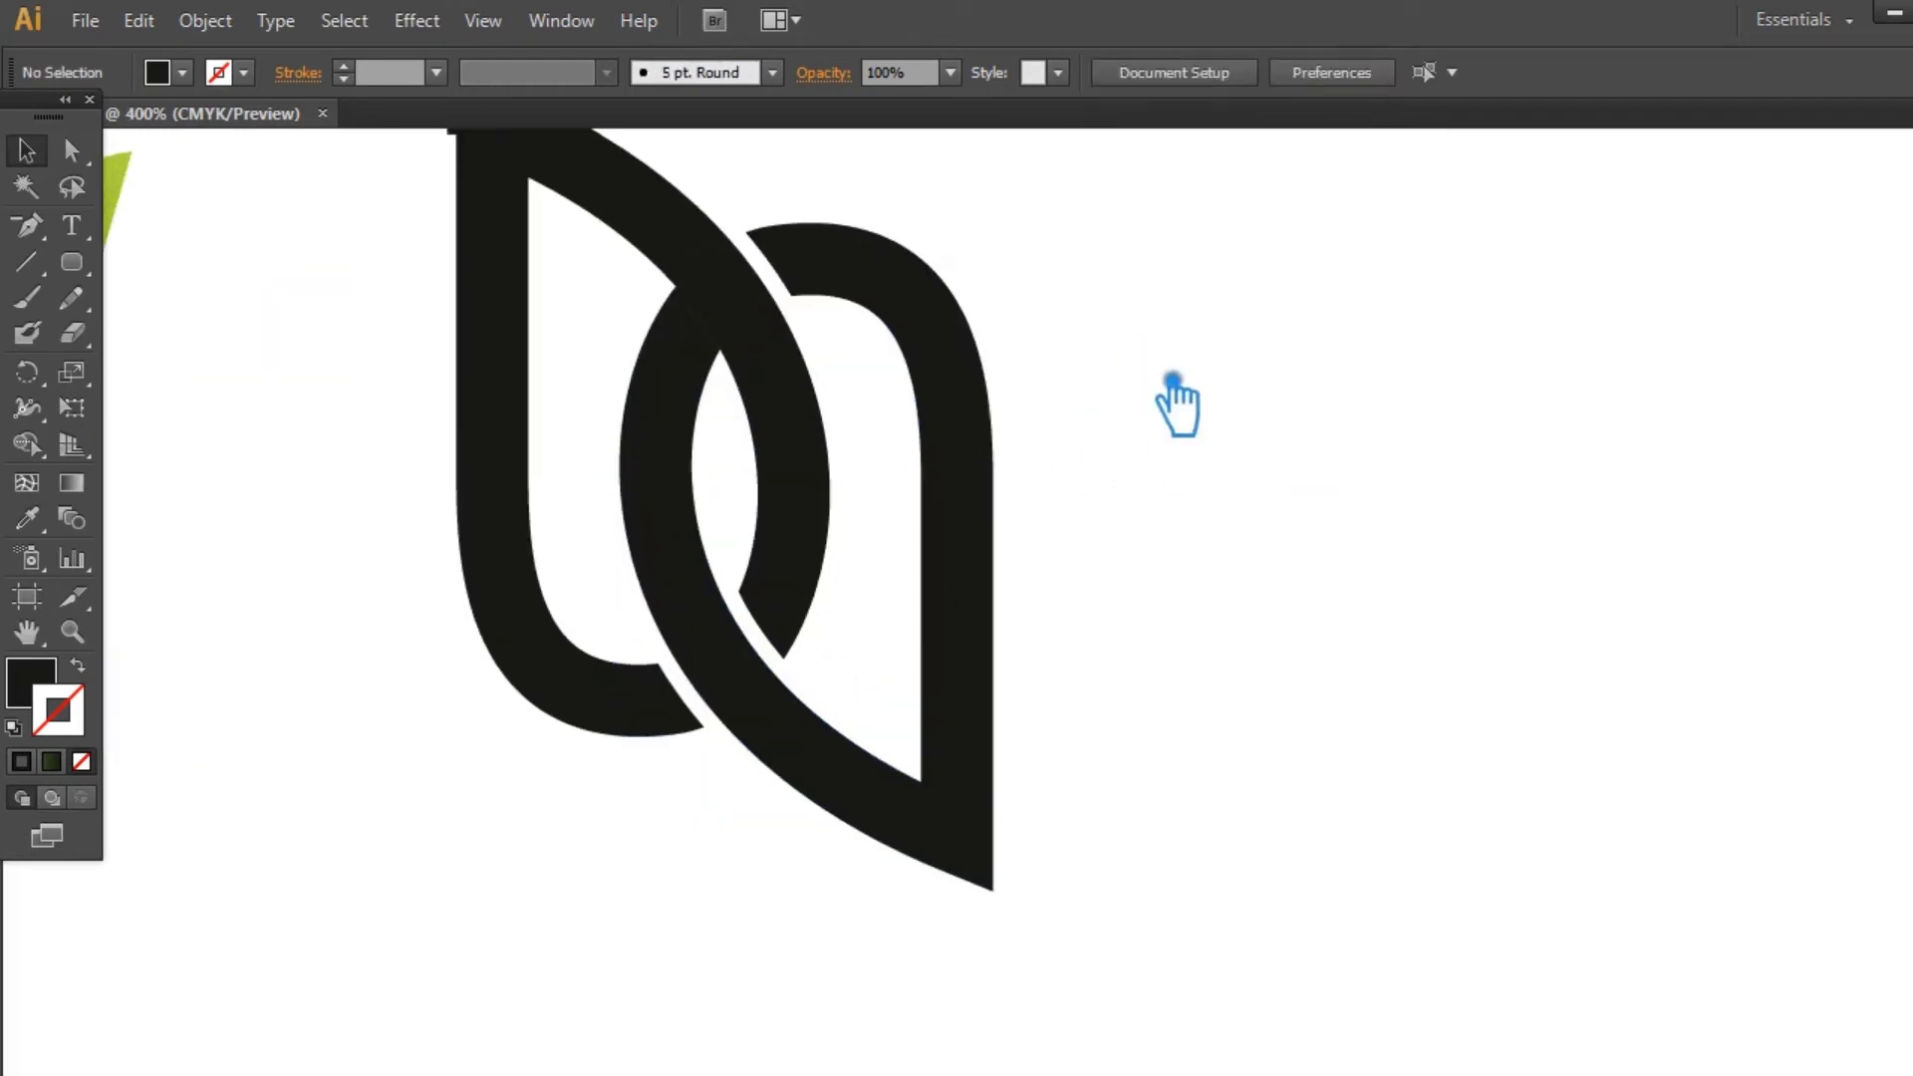
scroll(997, 459, up, 3)
scroll(997, 458, left, 3)
click(932, 526)
key(Delete)
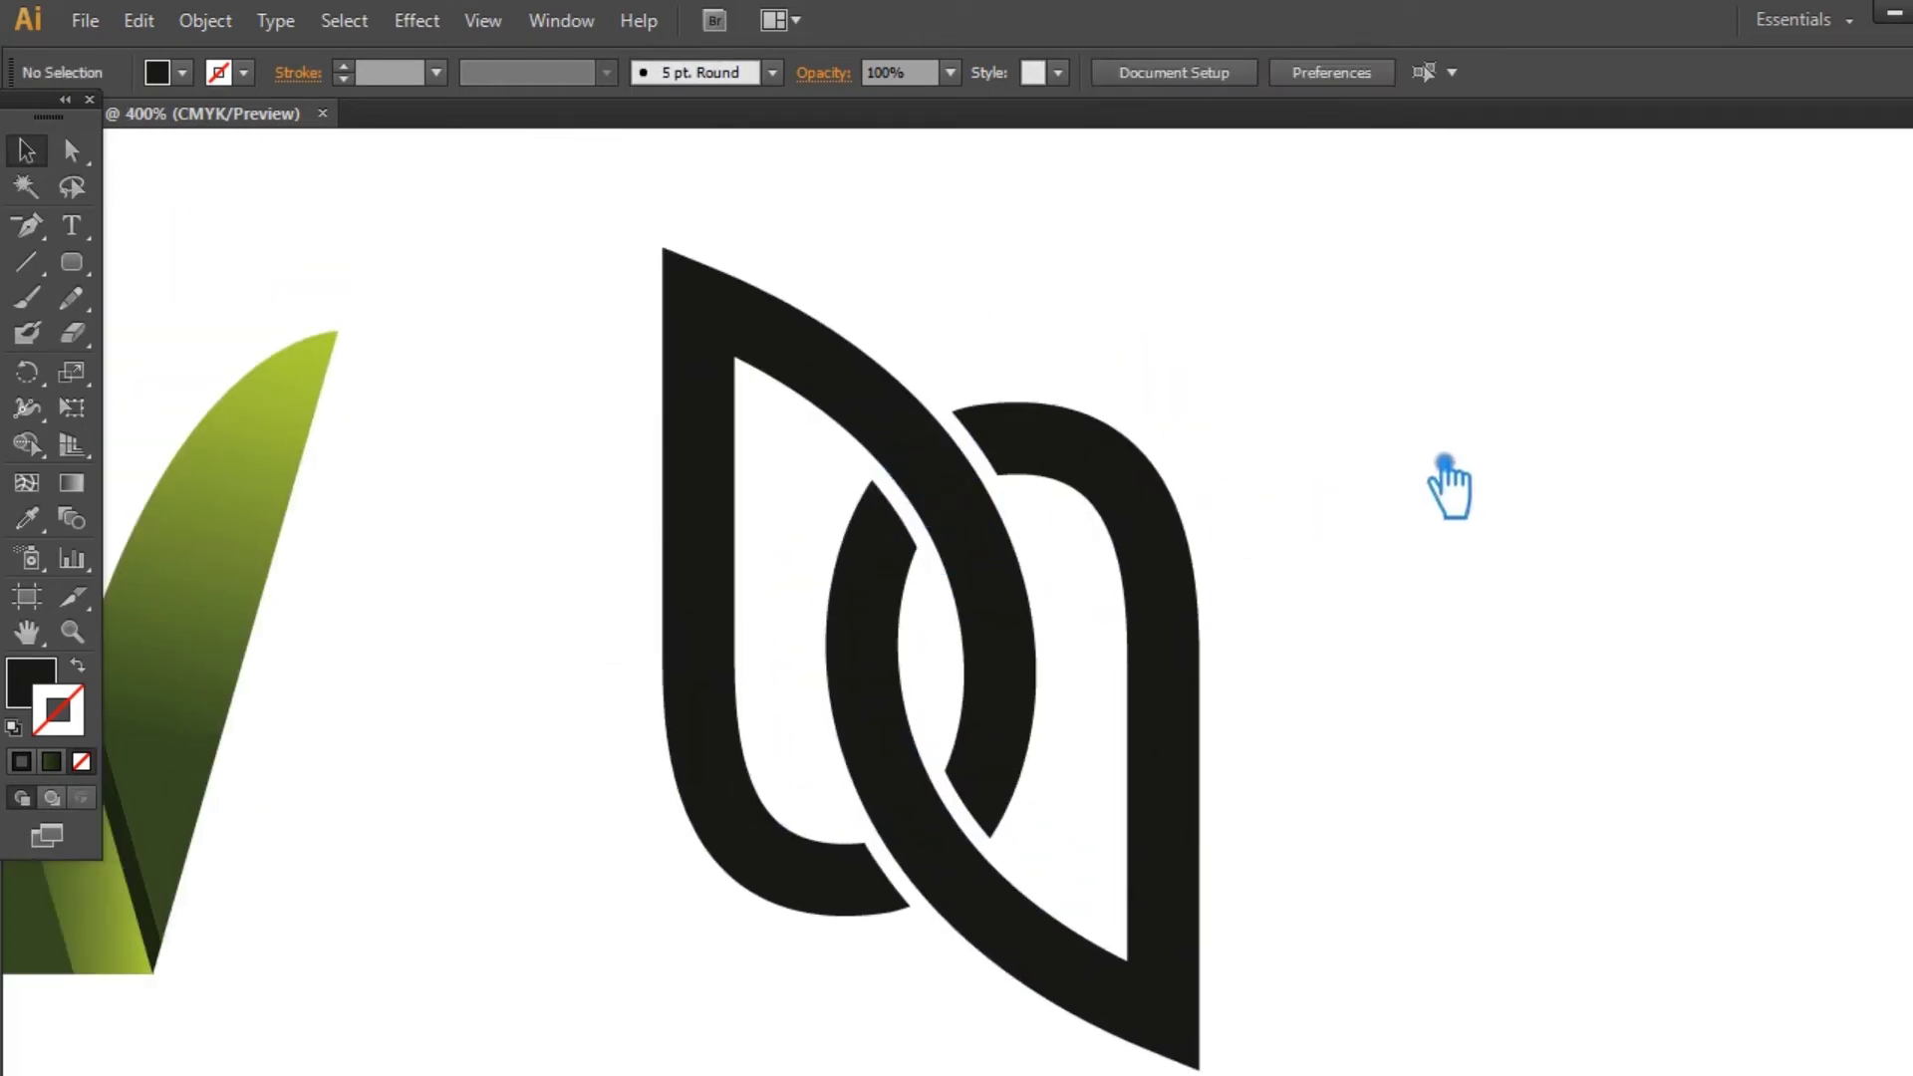
click(984, 869)
click(204, 20)
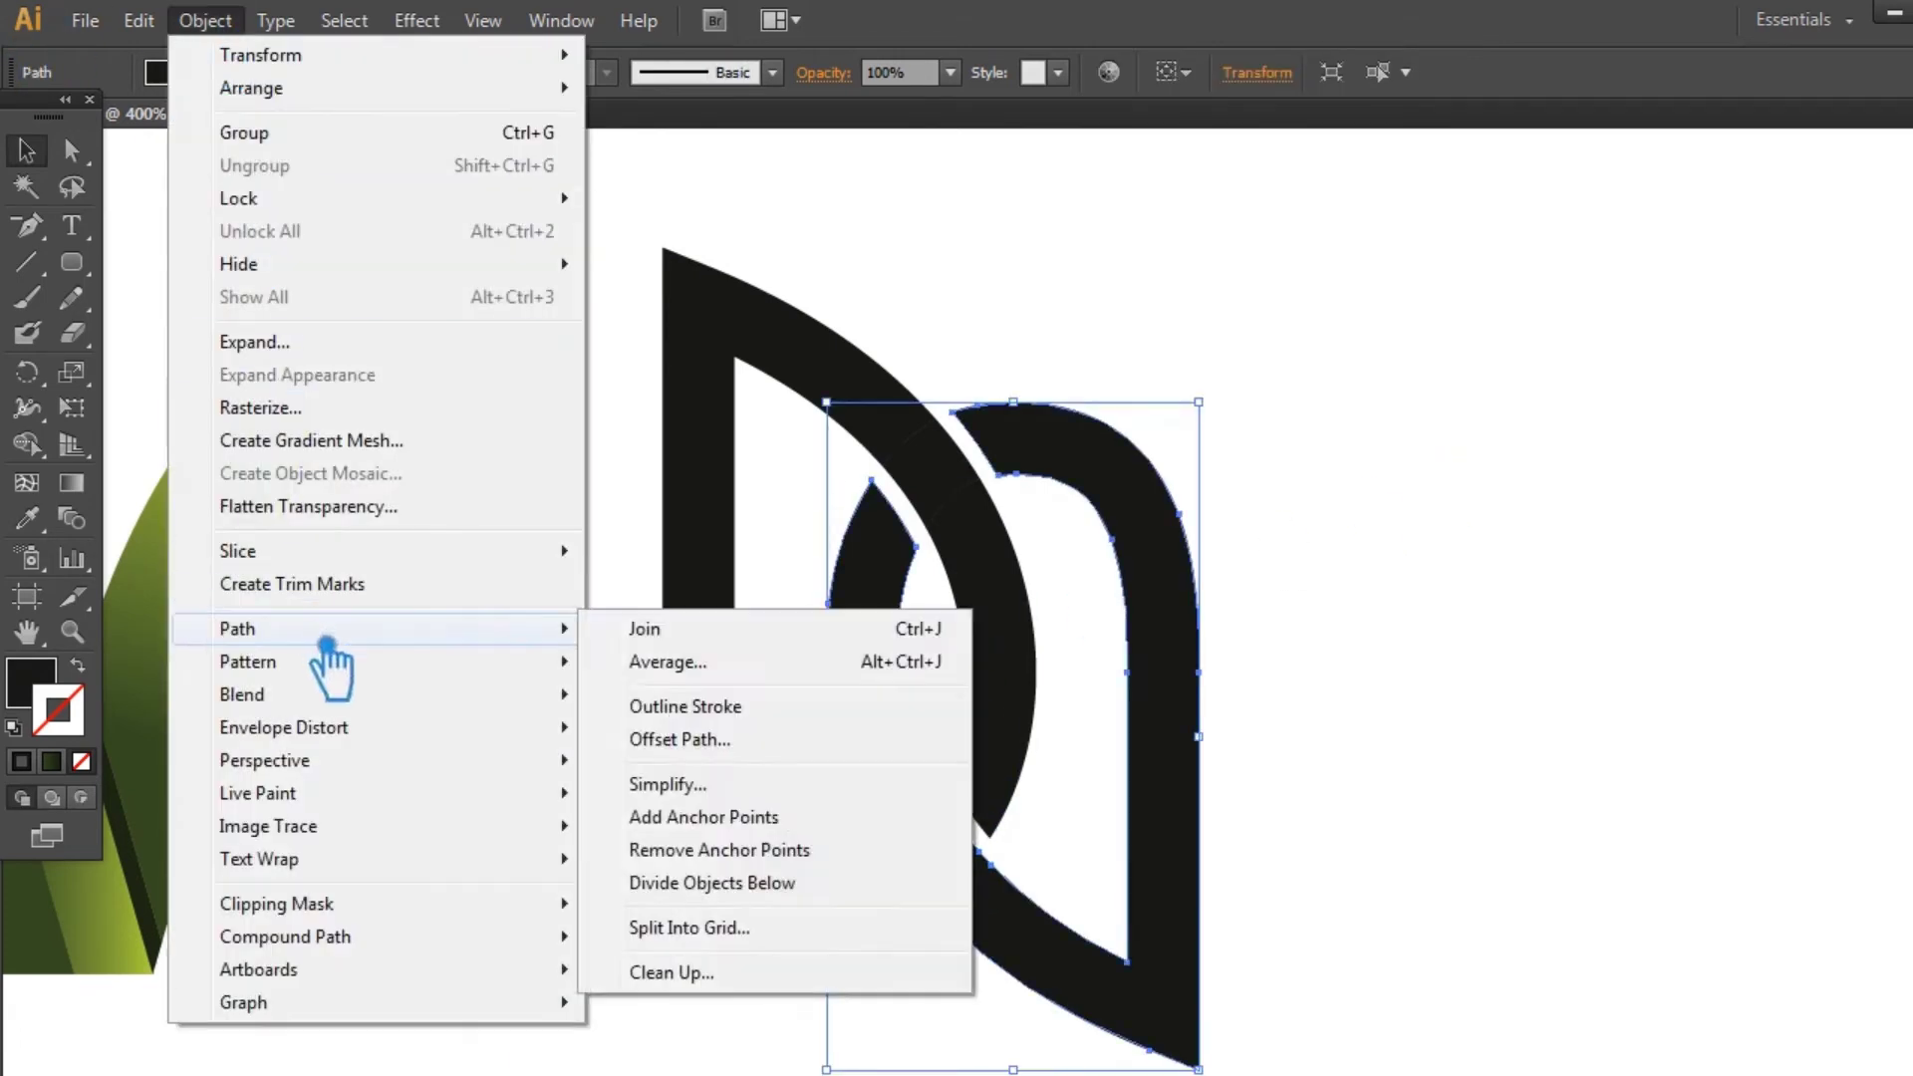
Step: Offset the right leaf path by 0.12 in
click(877, 620)
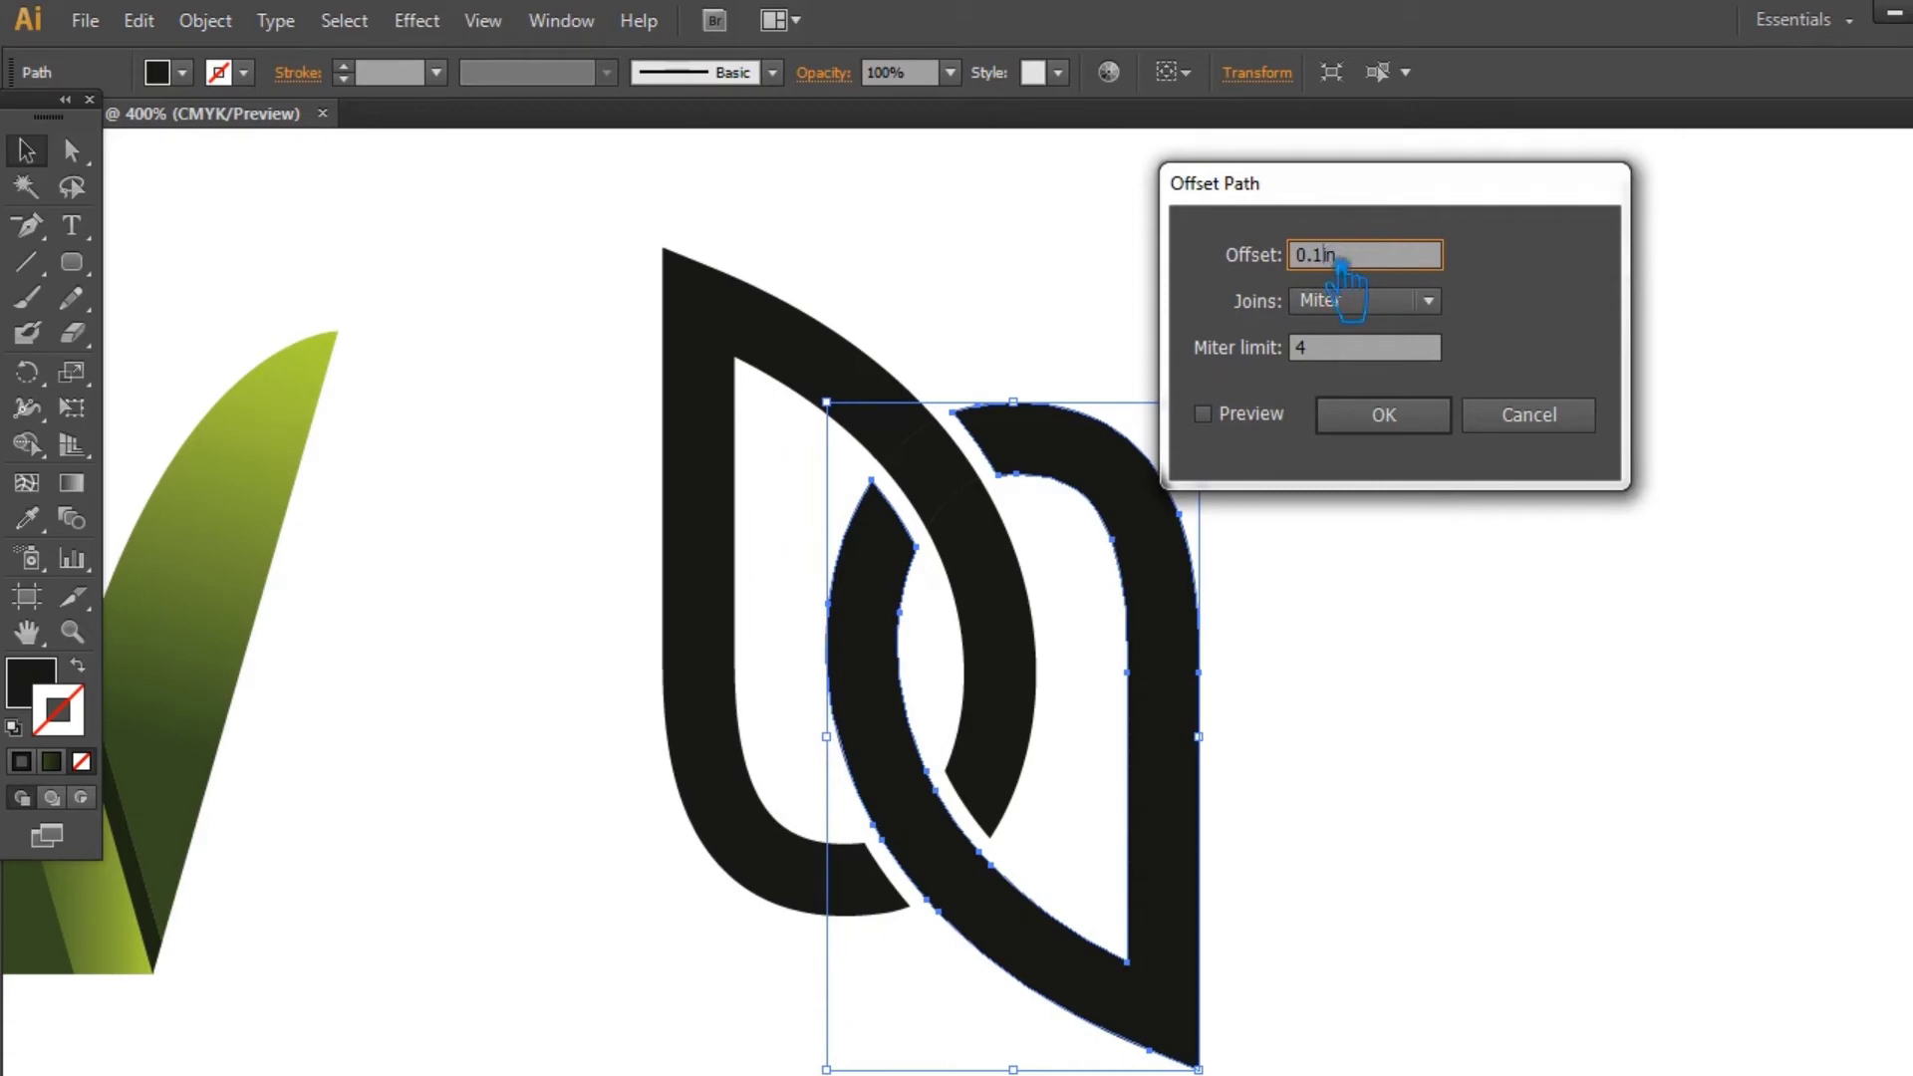
click(1206, 415)
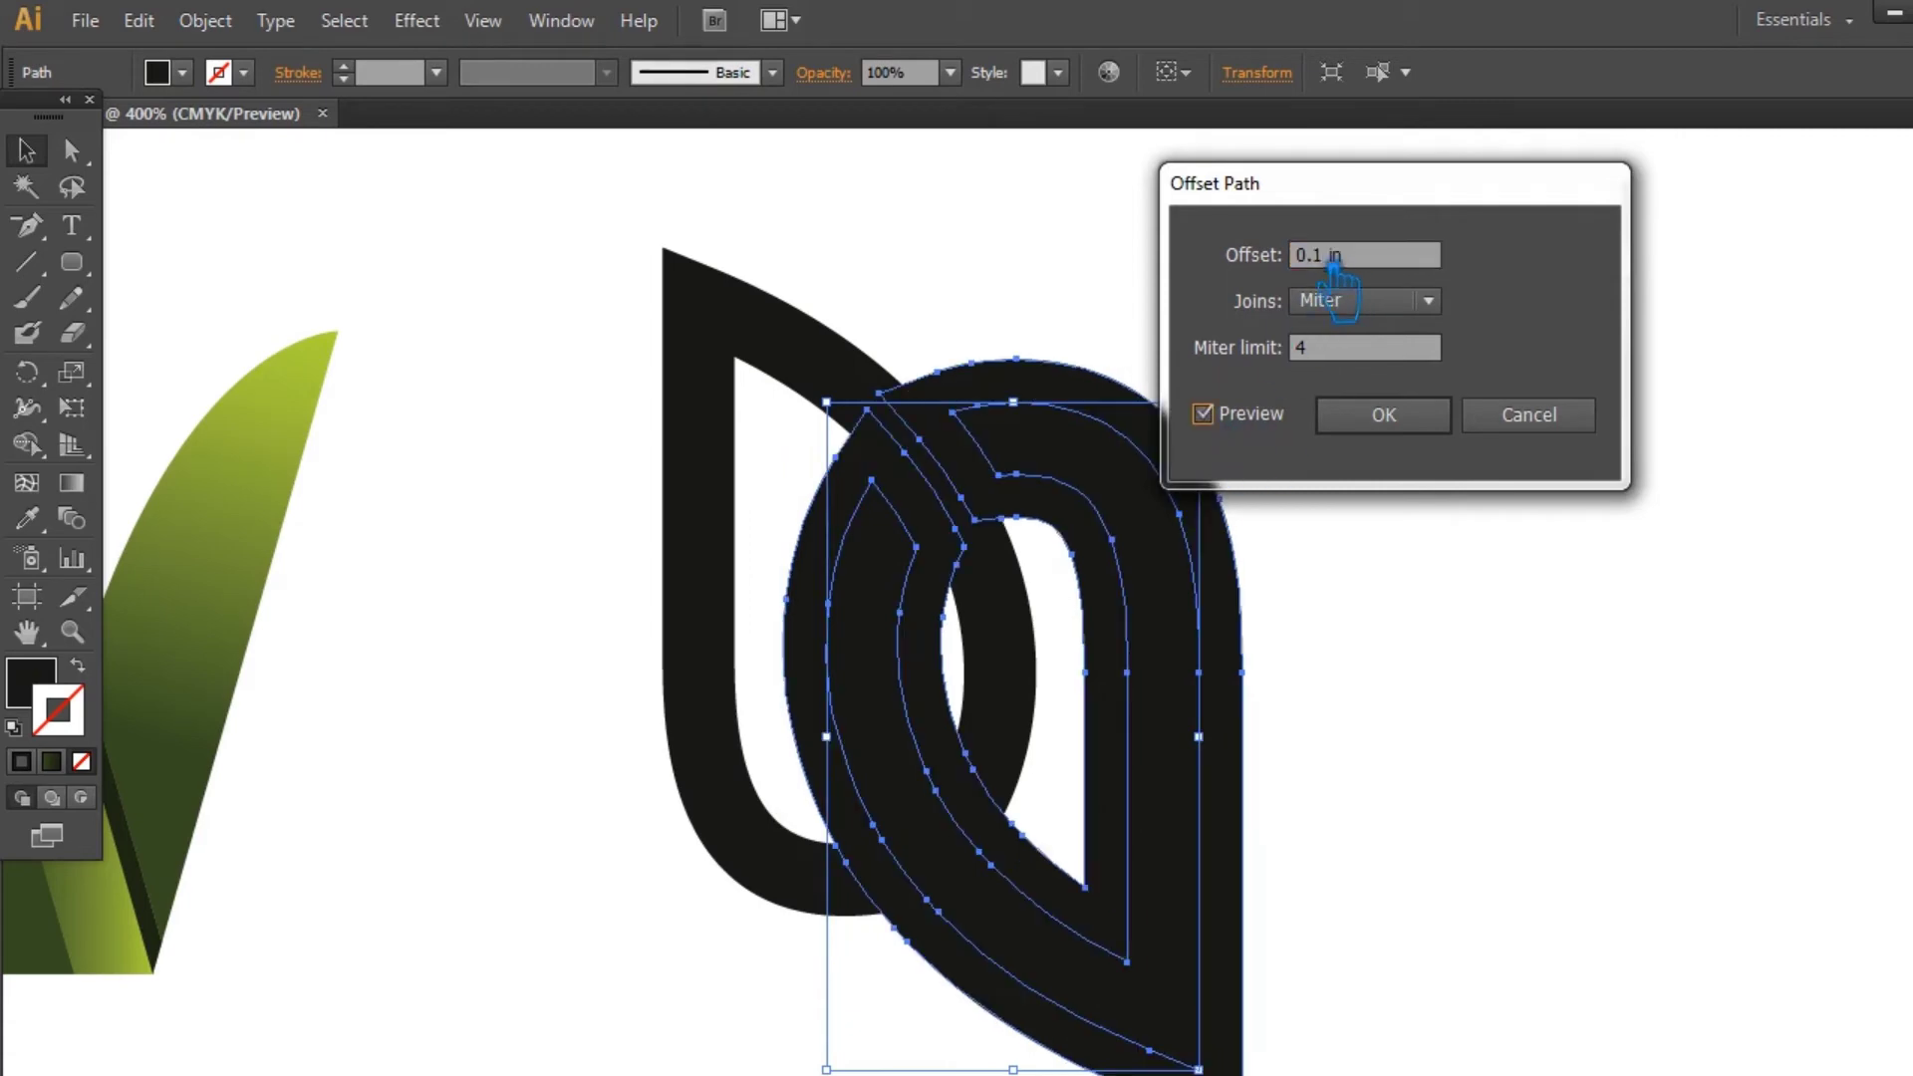
text(2)
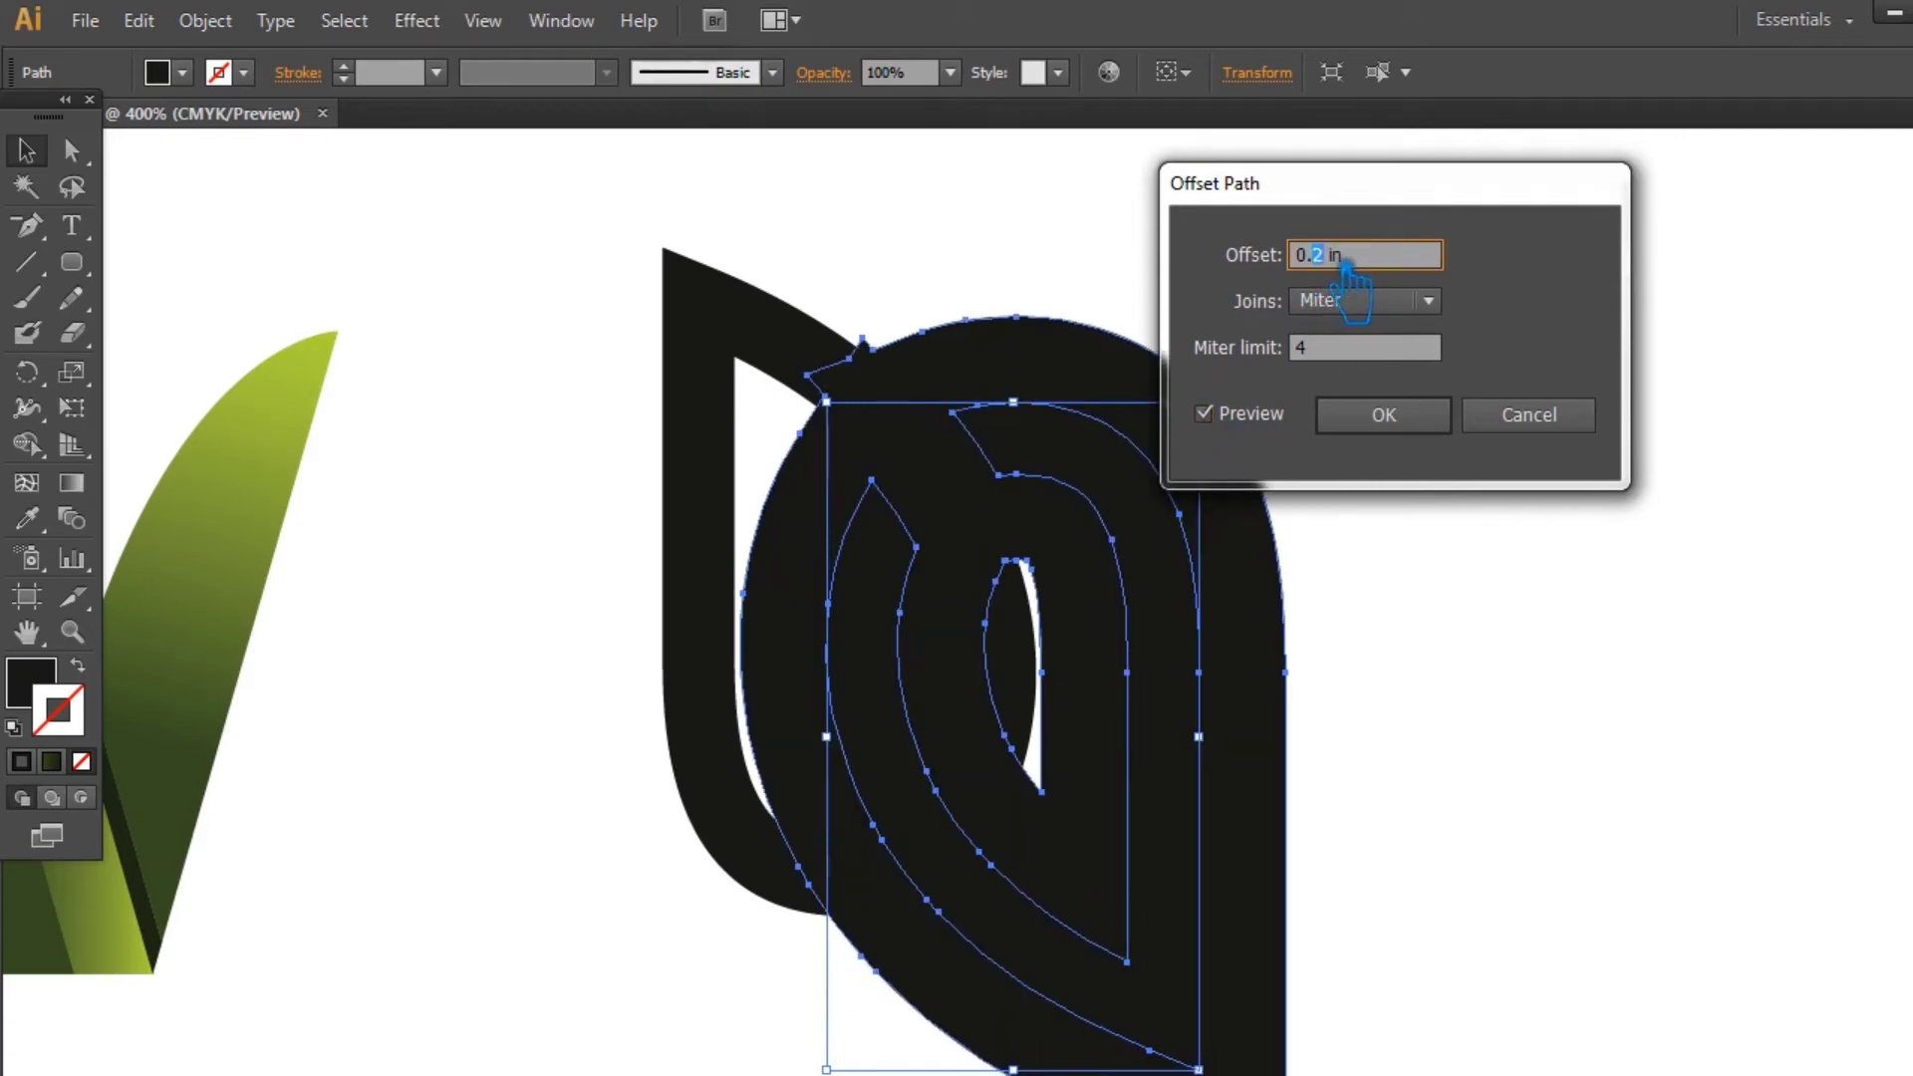
text(15)
key(BackSpace)
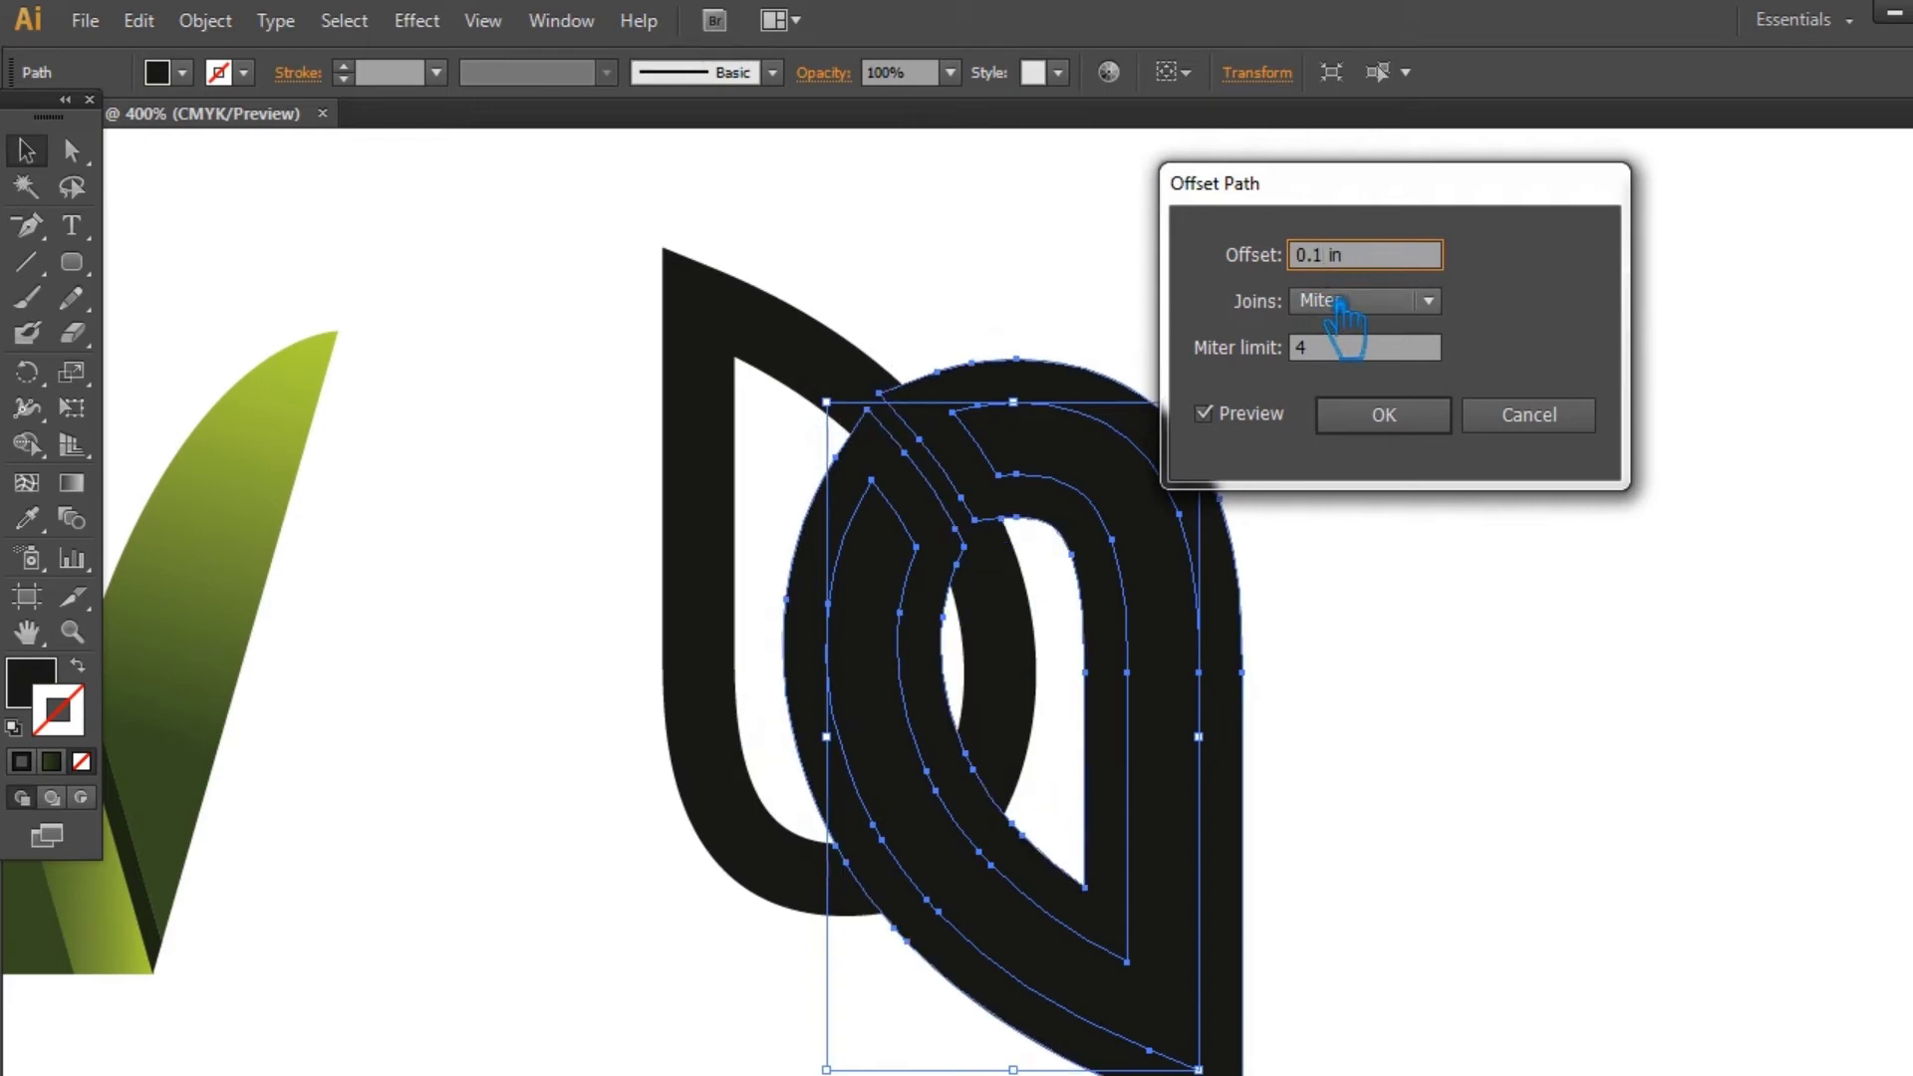
text(2)
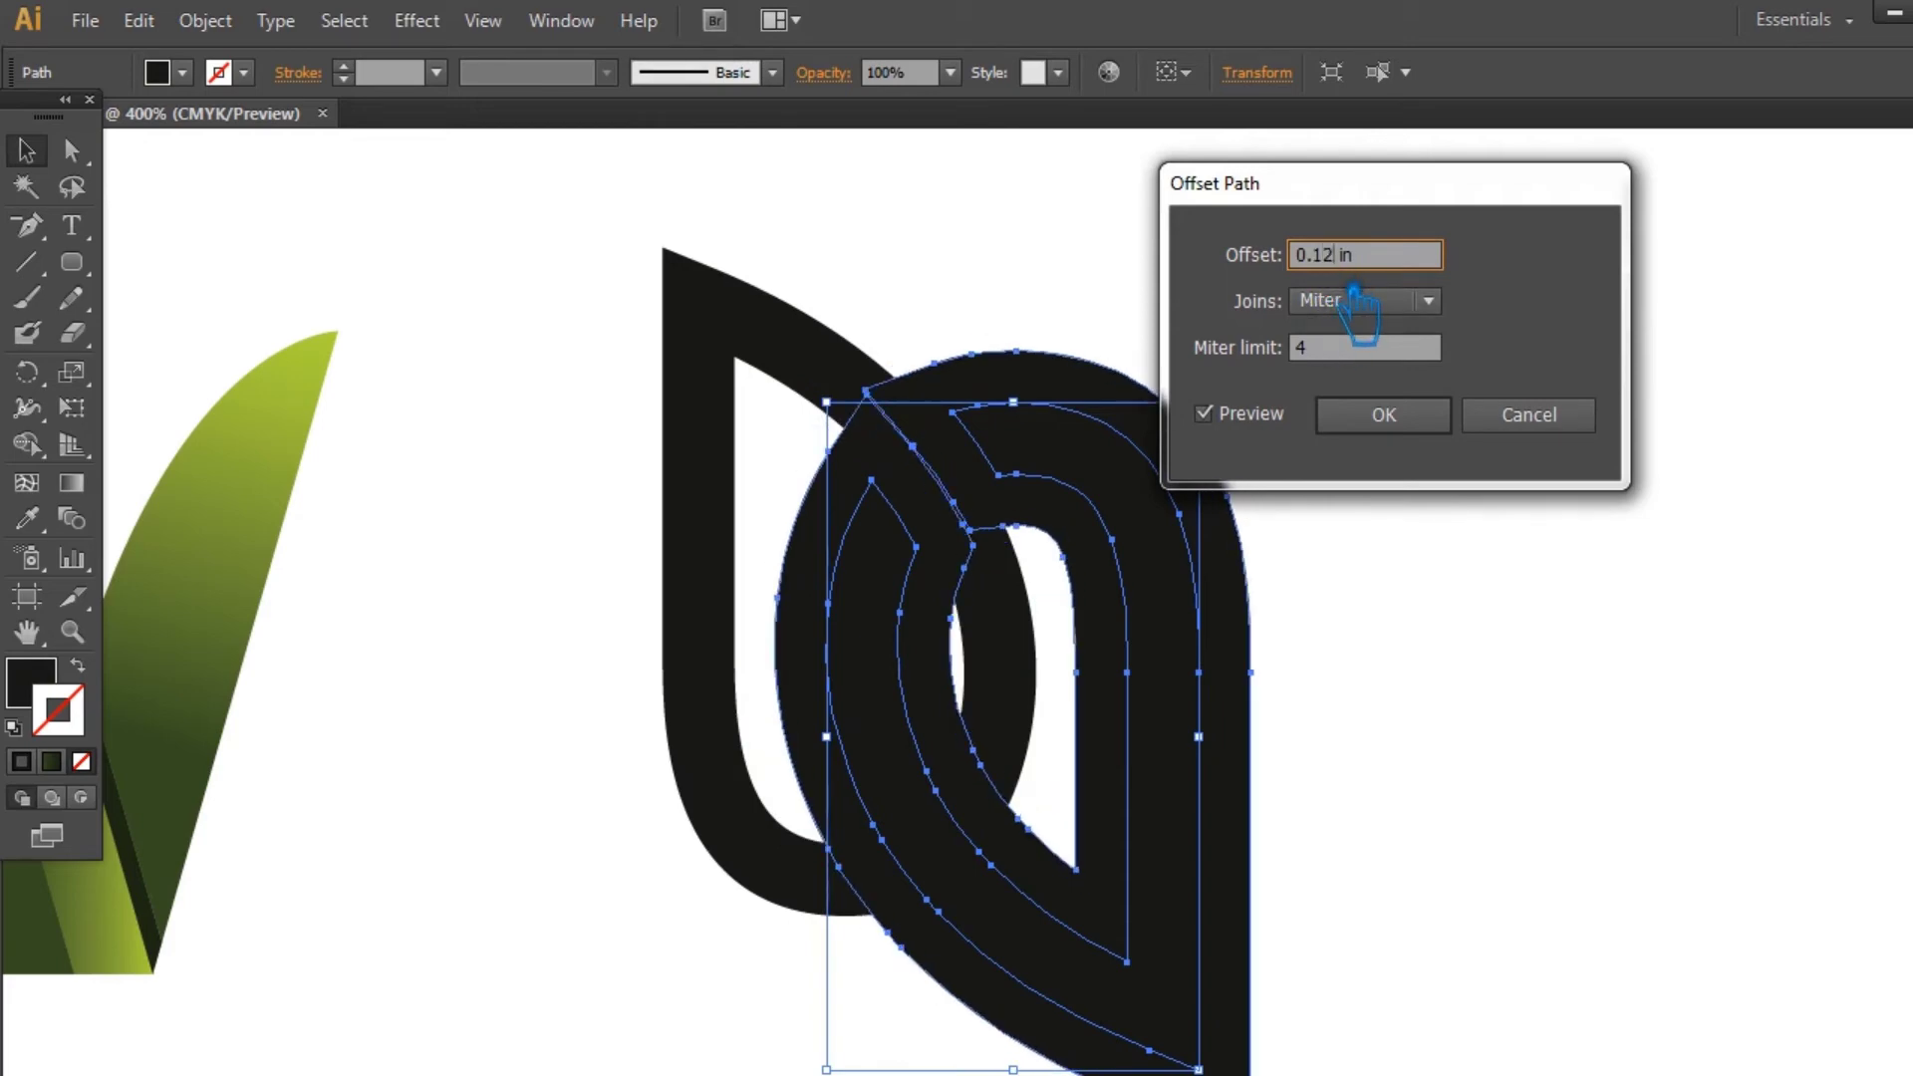
click(1385, 414)
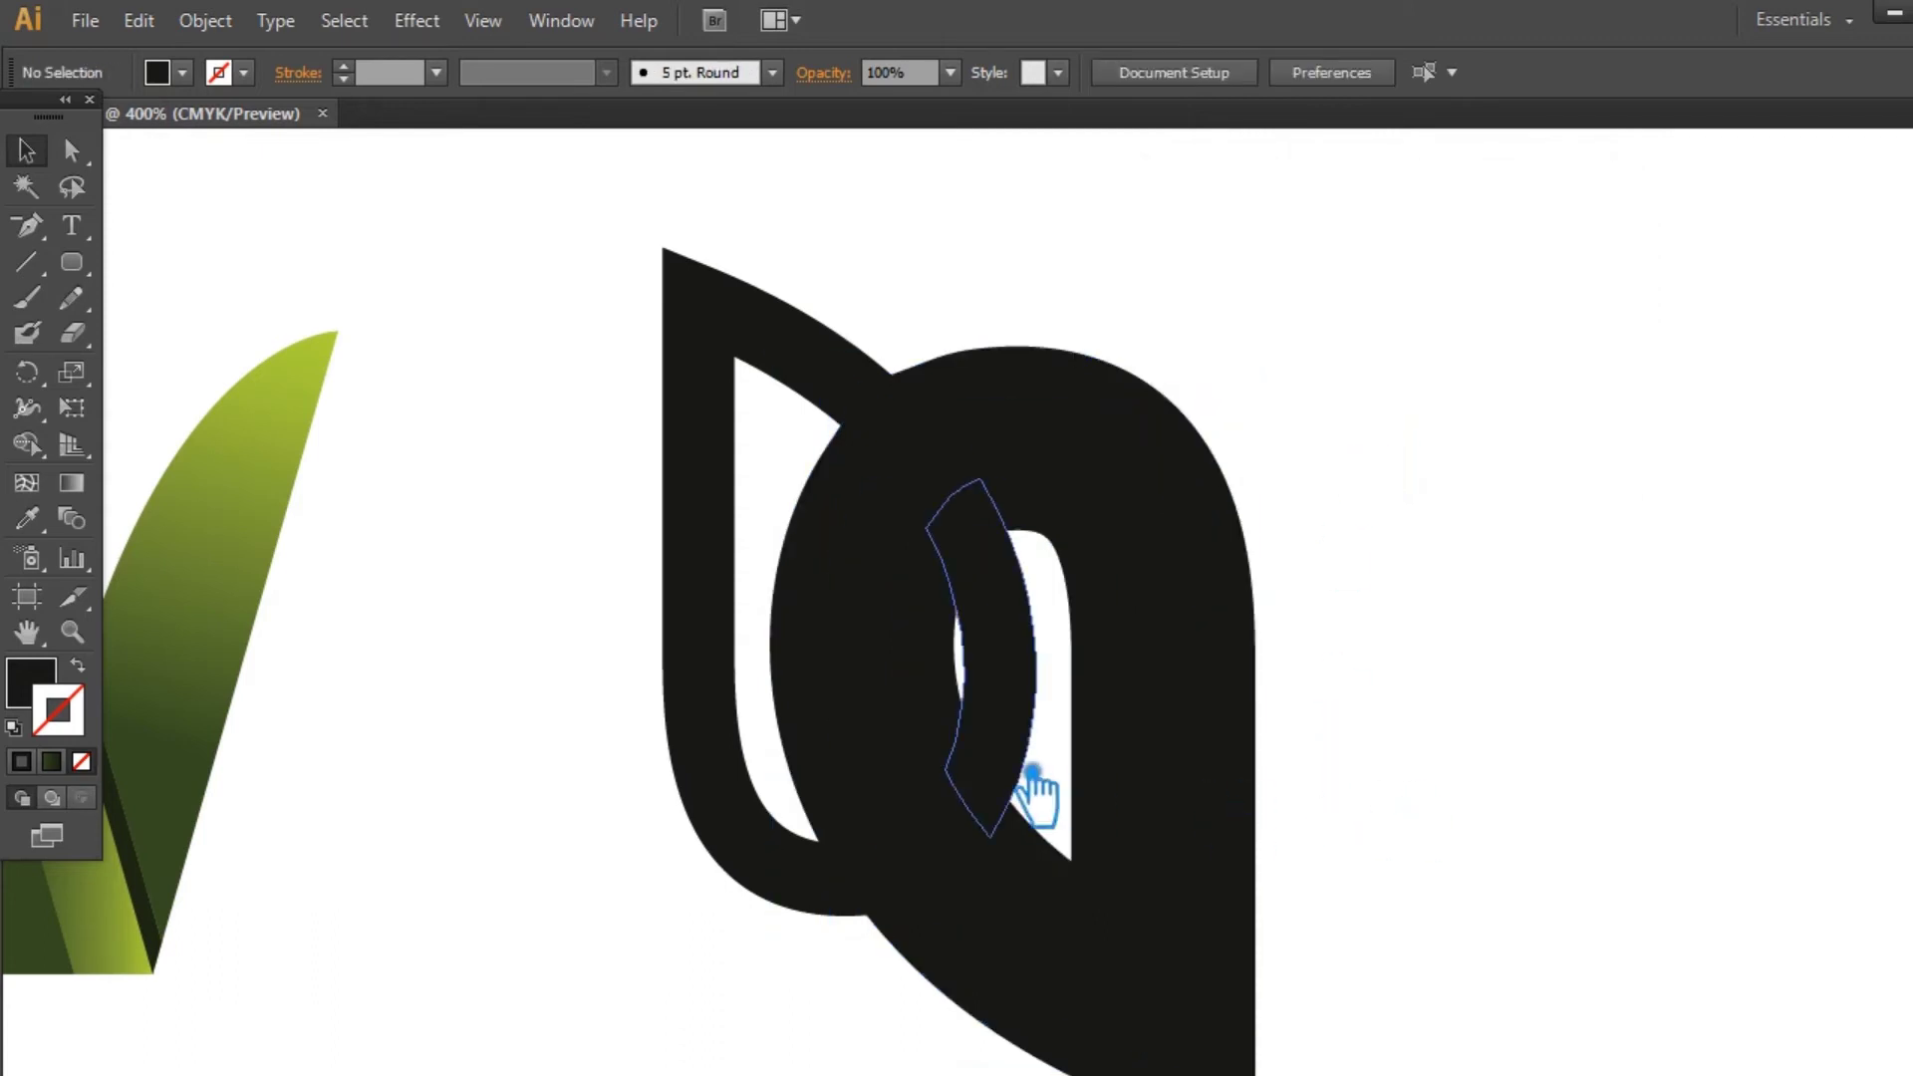
Step: Divide the offset outline with the inner crescent, ungroup, and discard the large offset piece
shift+click(1037, 793)
key(ctrl+shift+F9)
key(ctrl+g)
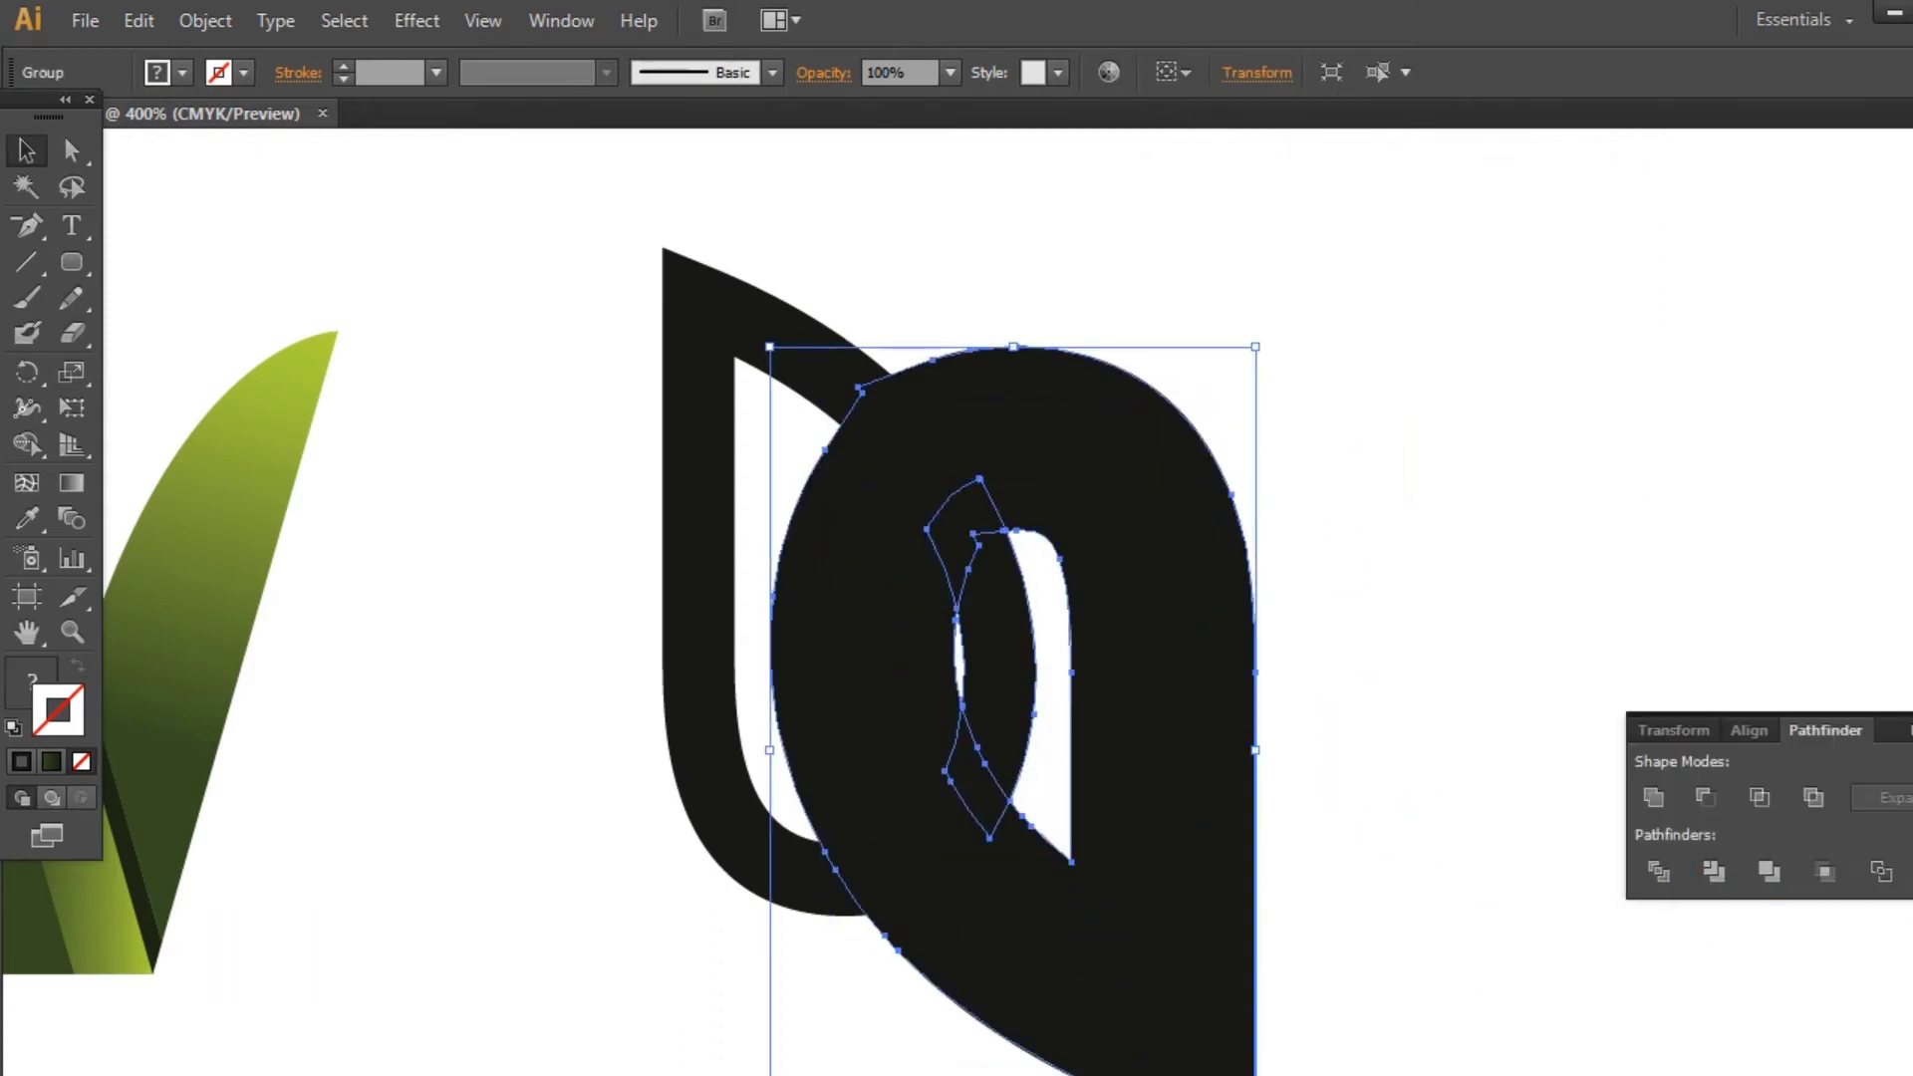
right_click(1146, 431)
click(1246, 599)
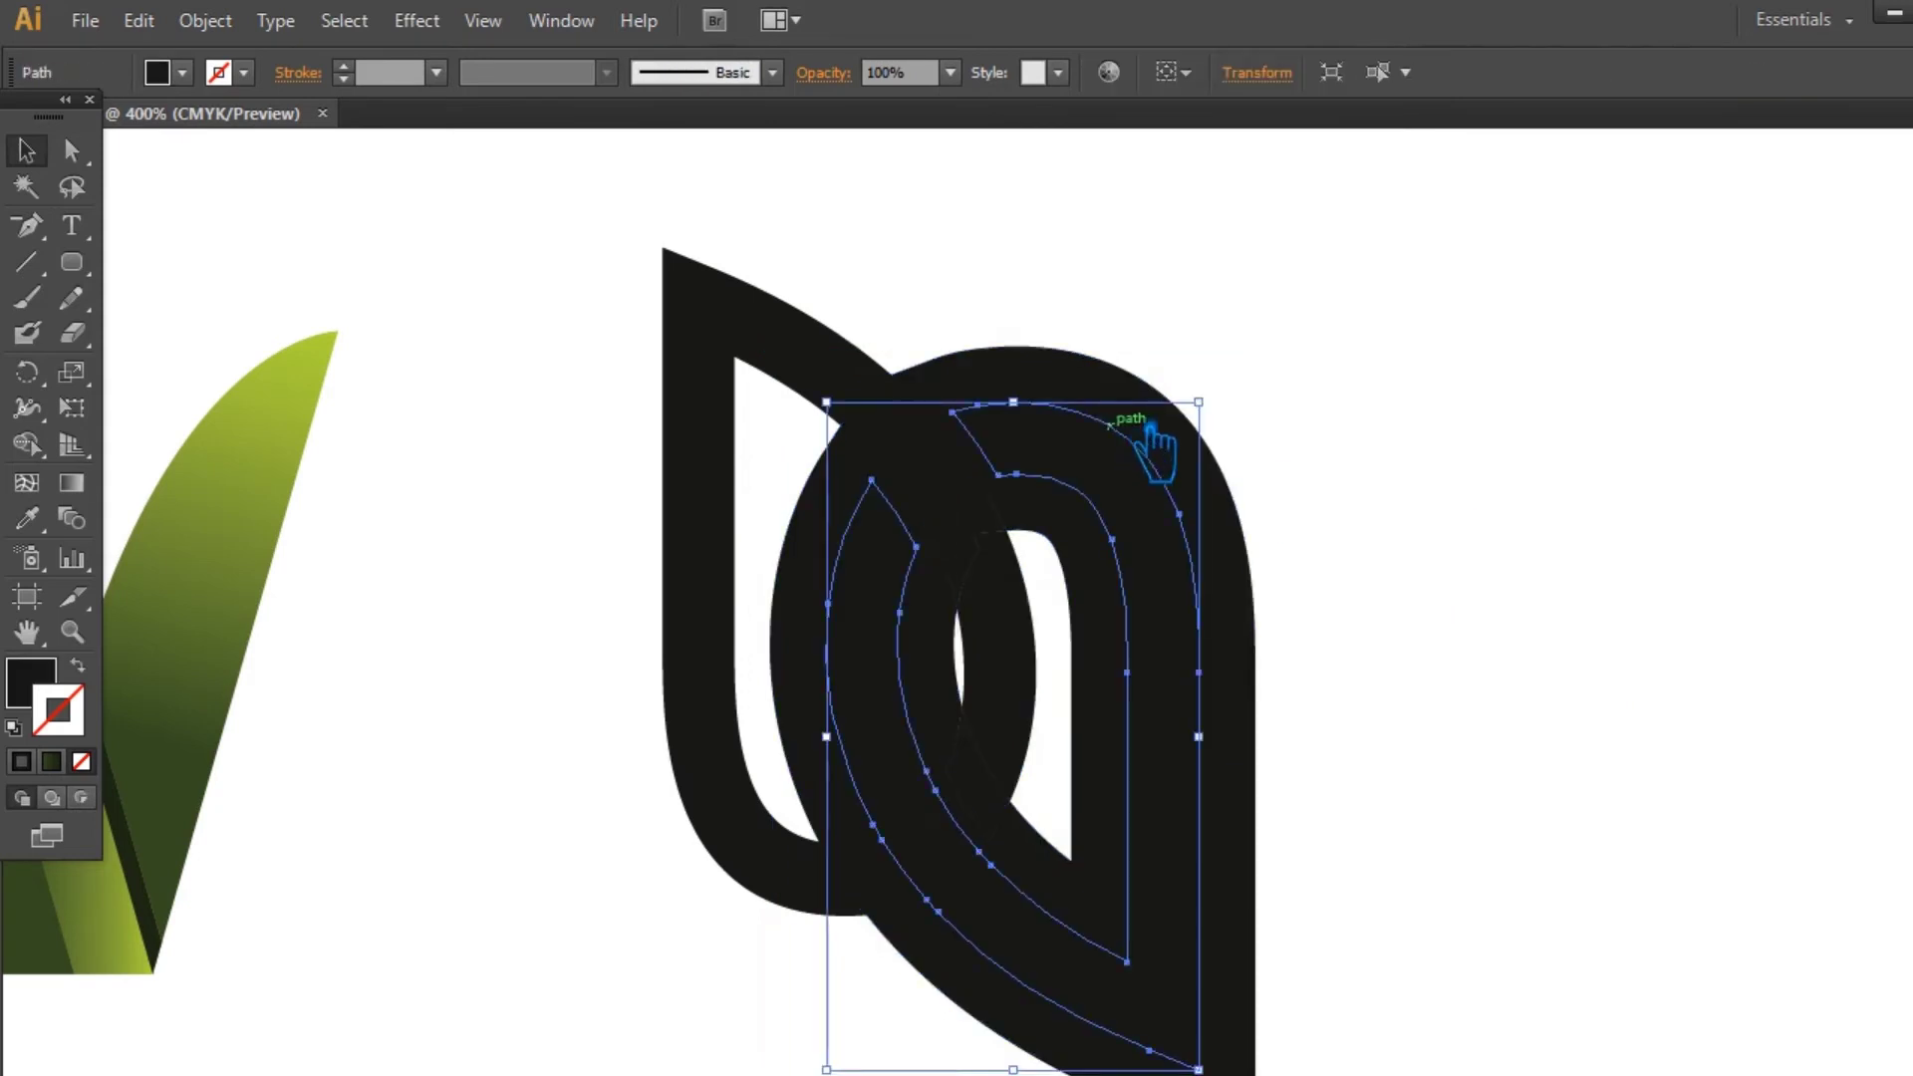
click(1066, 725)
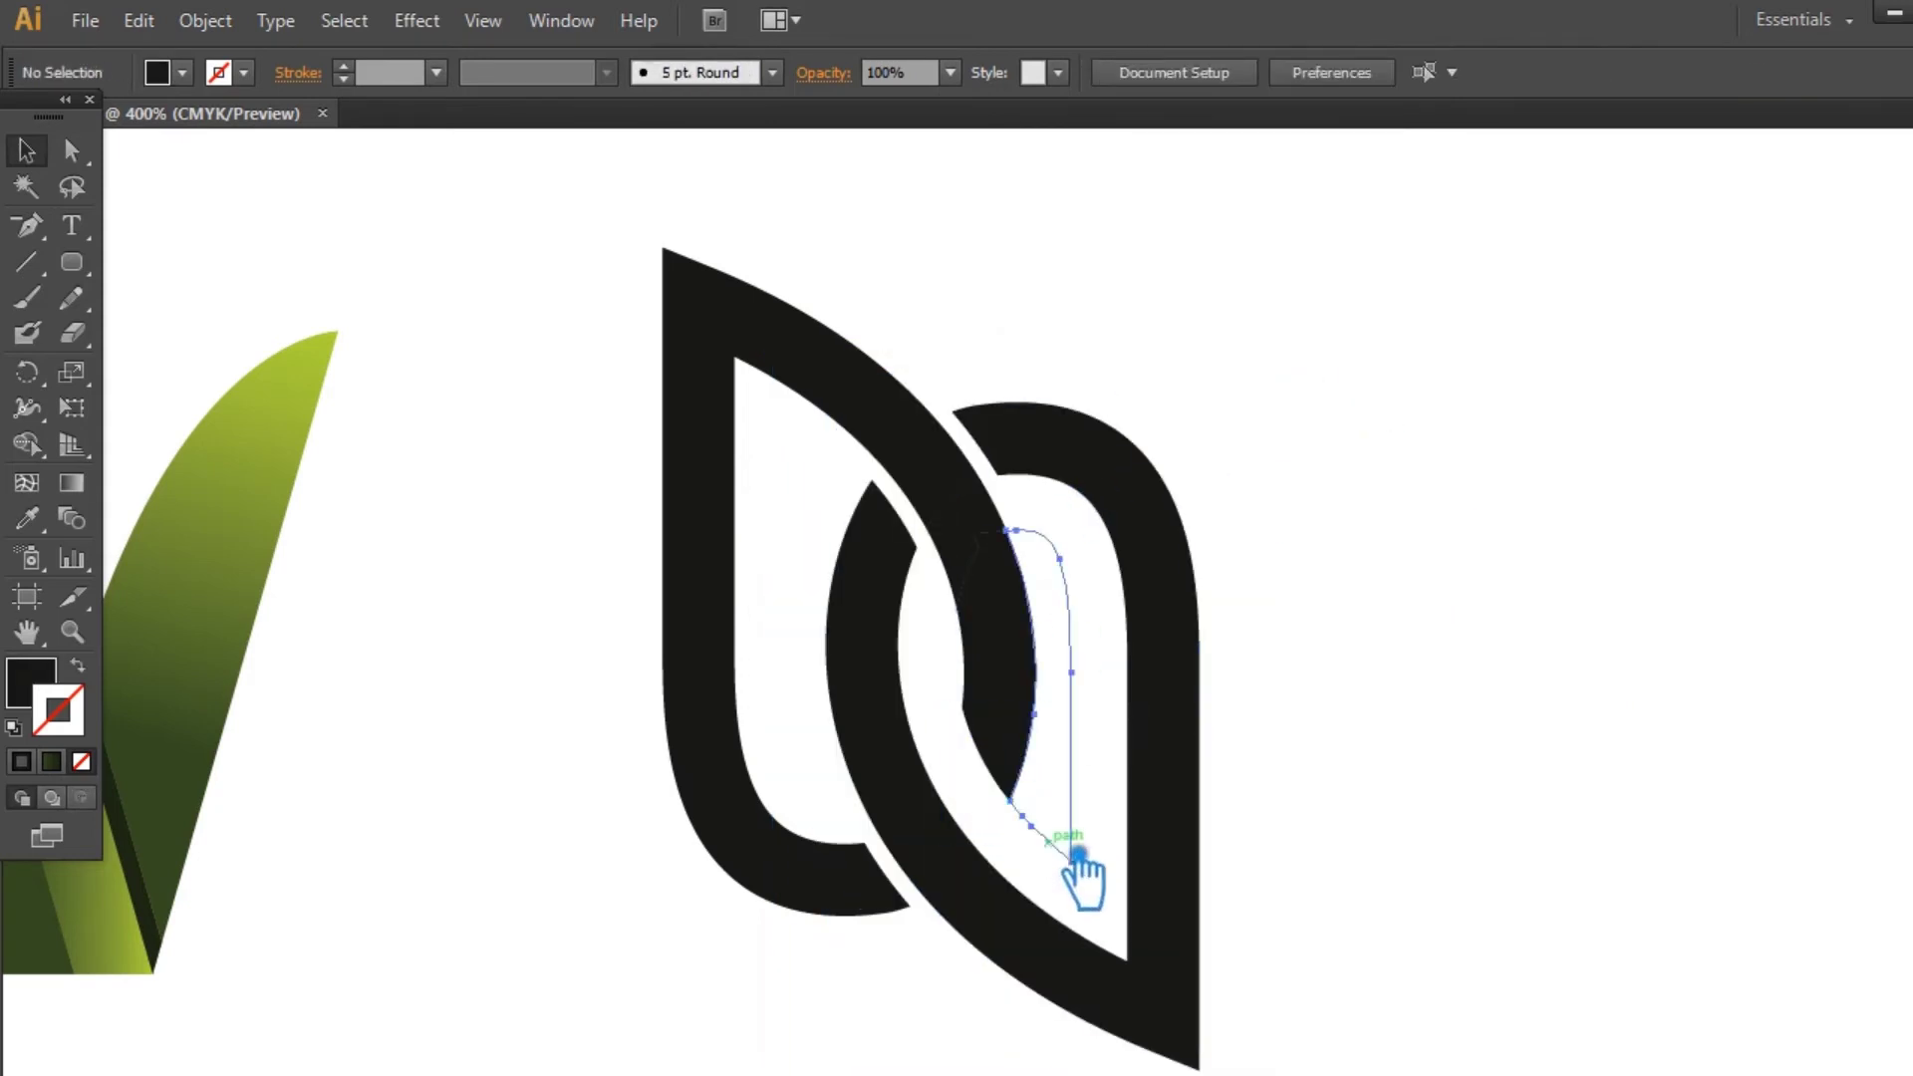
Step: Combine the left leaf and its cut-off sliver into one shape
click(835, 378)
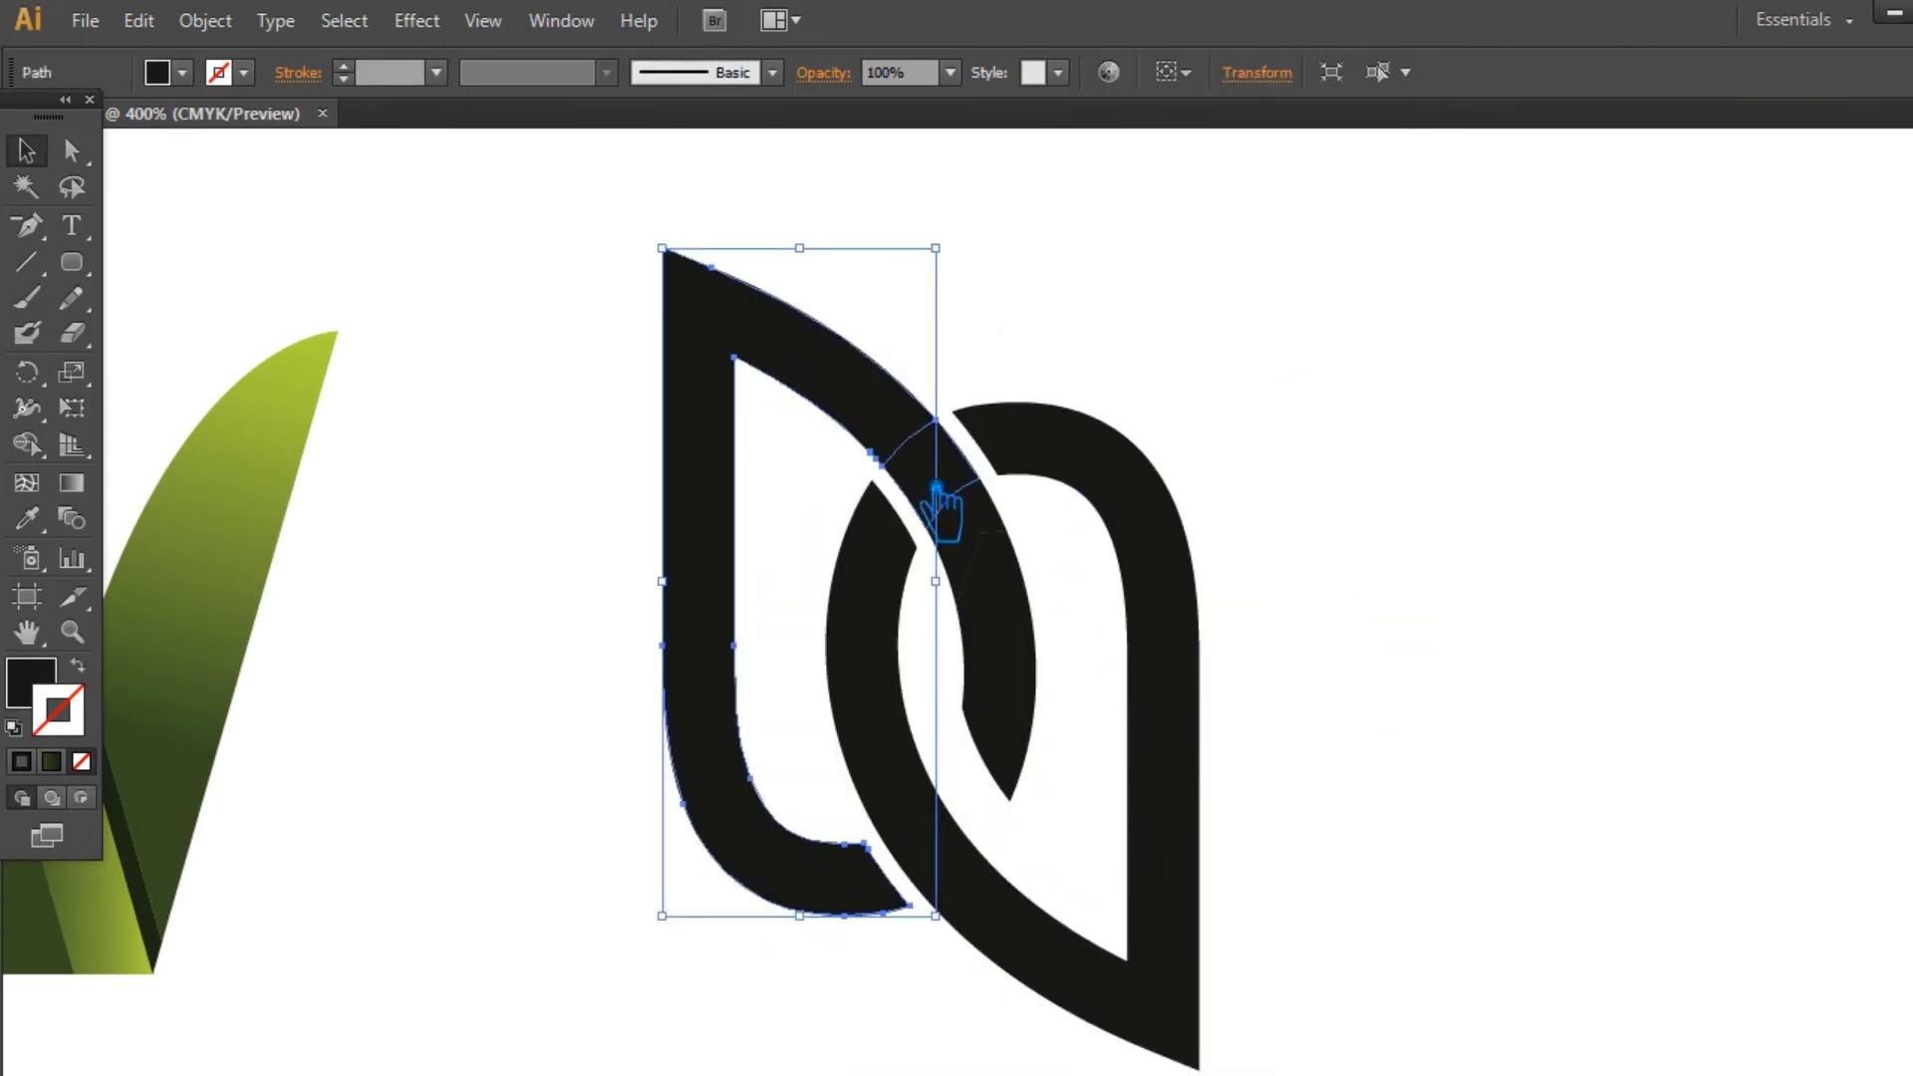
shift+click(984, 556)
key(ctrl+shift+F9)
click(1535, 613)
click(1026, 583)
Step: Inspect the cut's anchor points in outline view, then return to the filled preview
key(ctrl+y)
key(ctrl+plus)
key(ctrl+plus)
key(ctrl+plus)
key(a)
drag(837, 356, 983, 512)
drag(930, 375, 994, 469)
key(ctrl+a)
click(990, 466)
key(ctrl+minus)
key(ctrl+minus)
key(ctrl+minus)
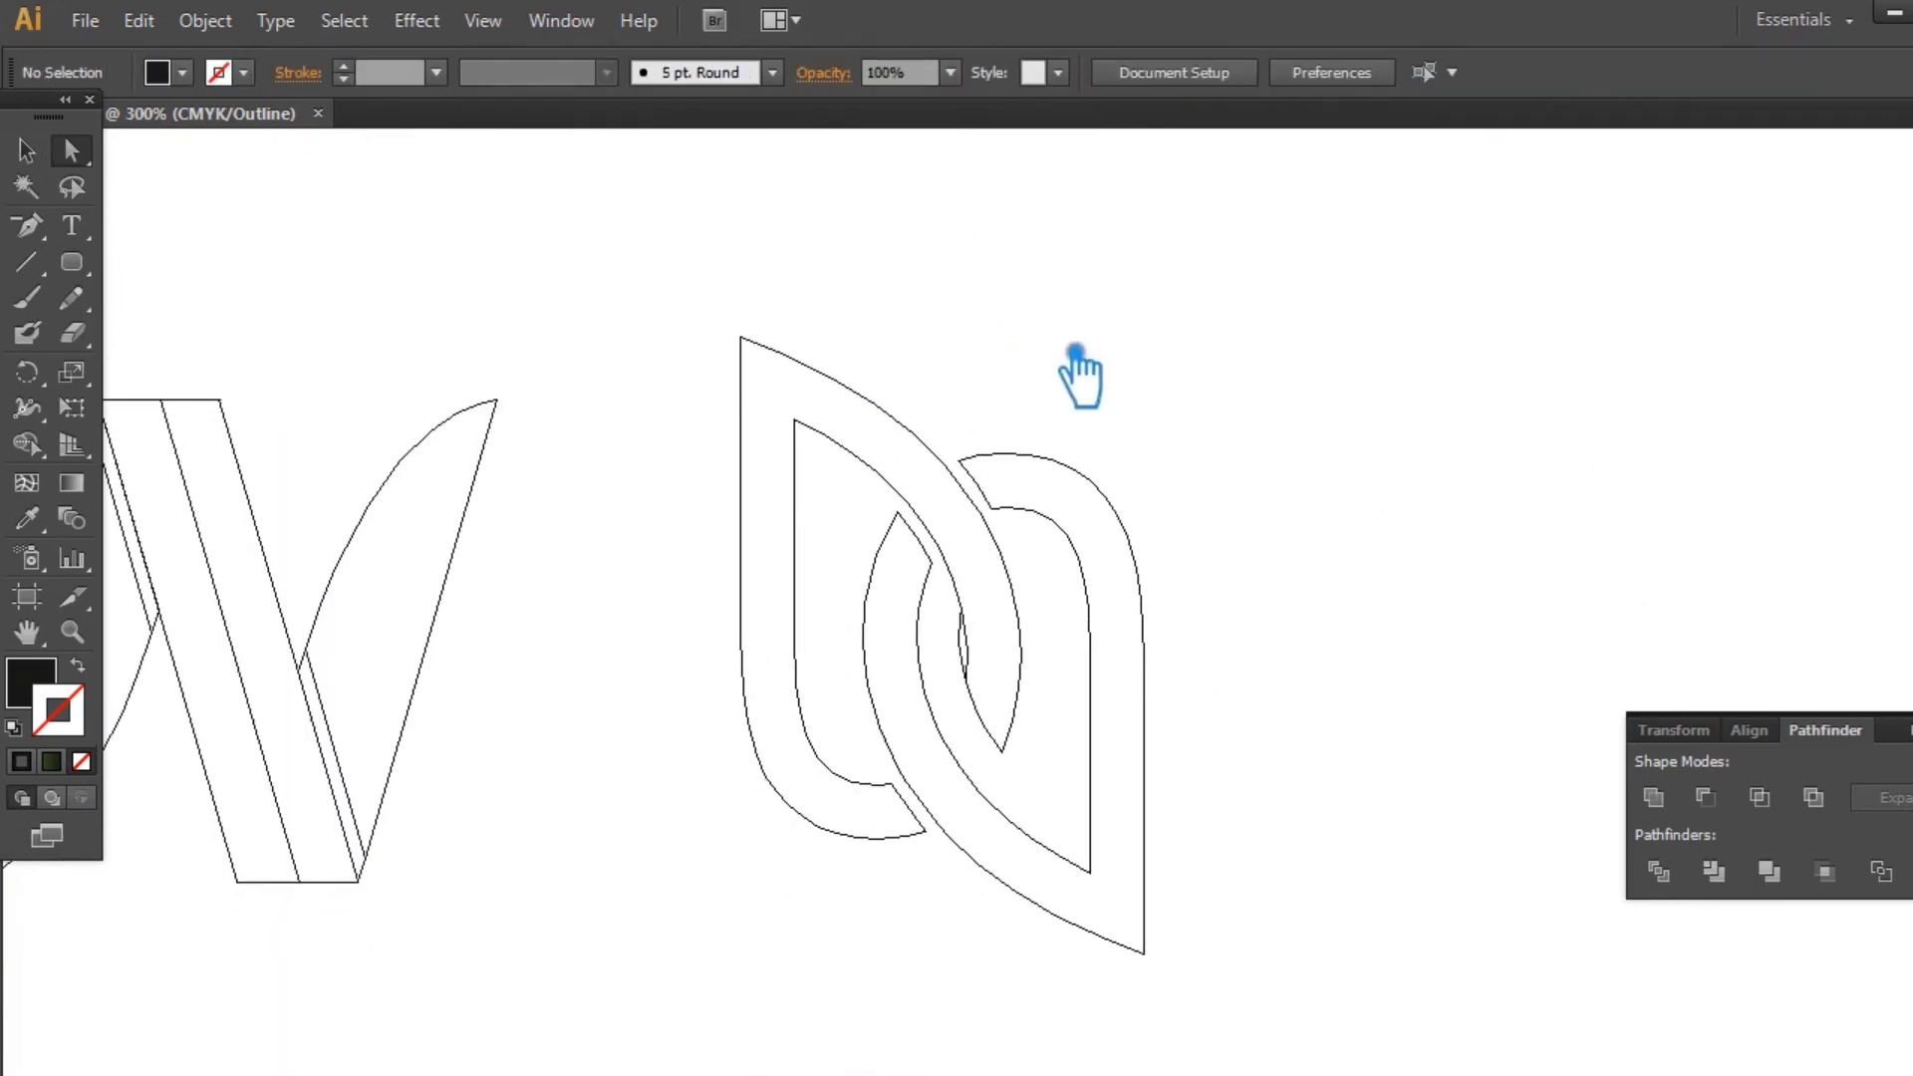
key(ctrl+y)
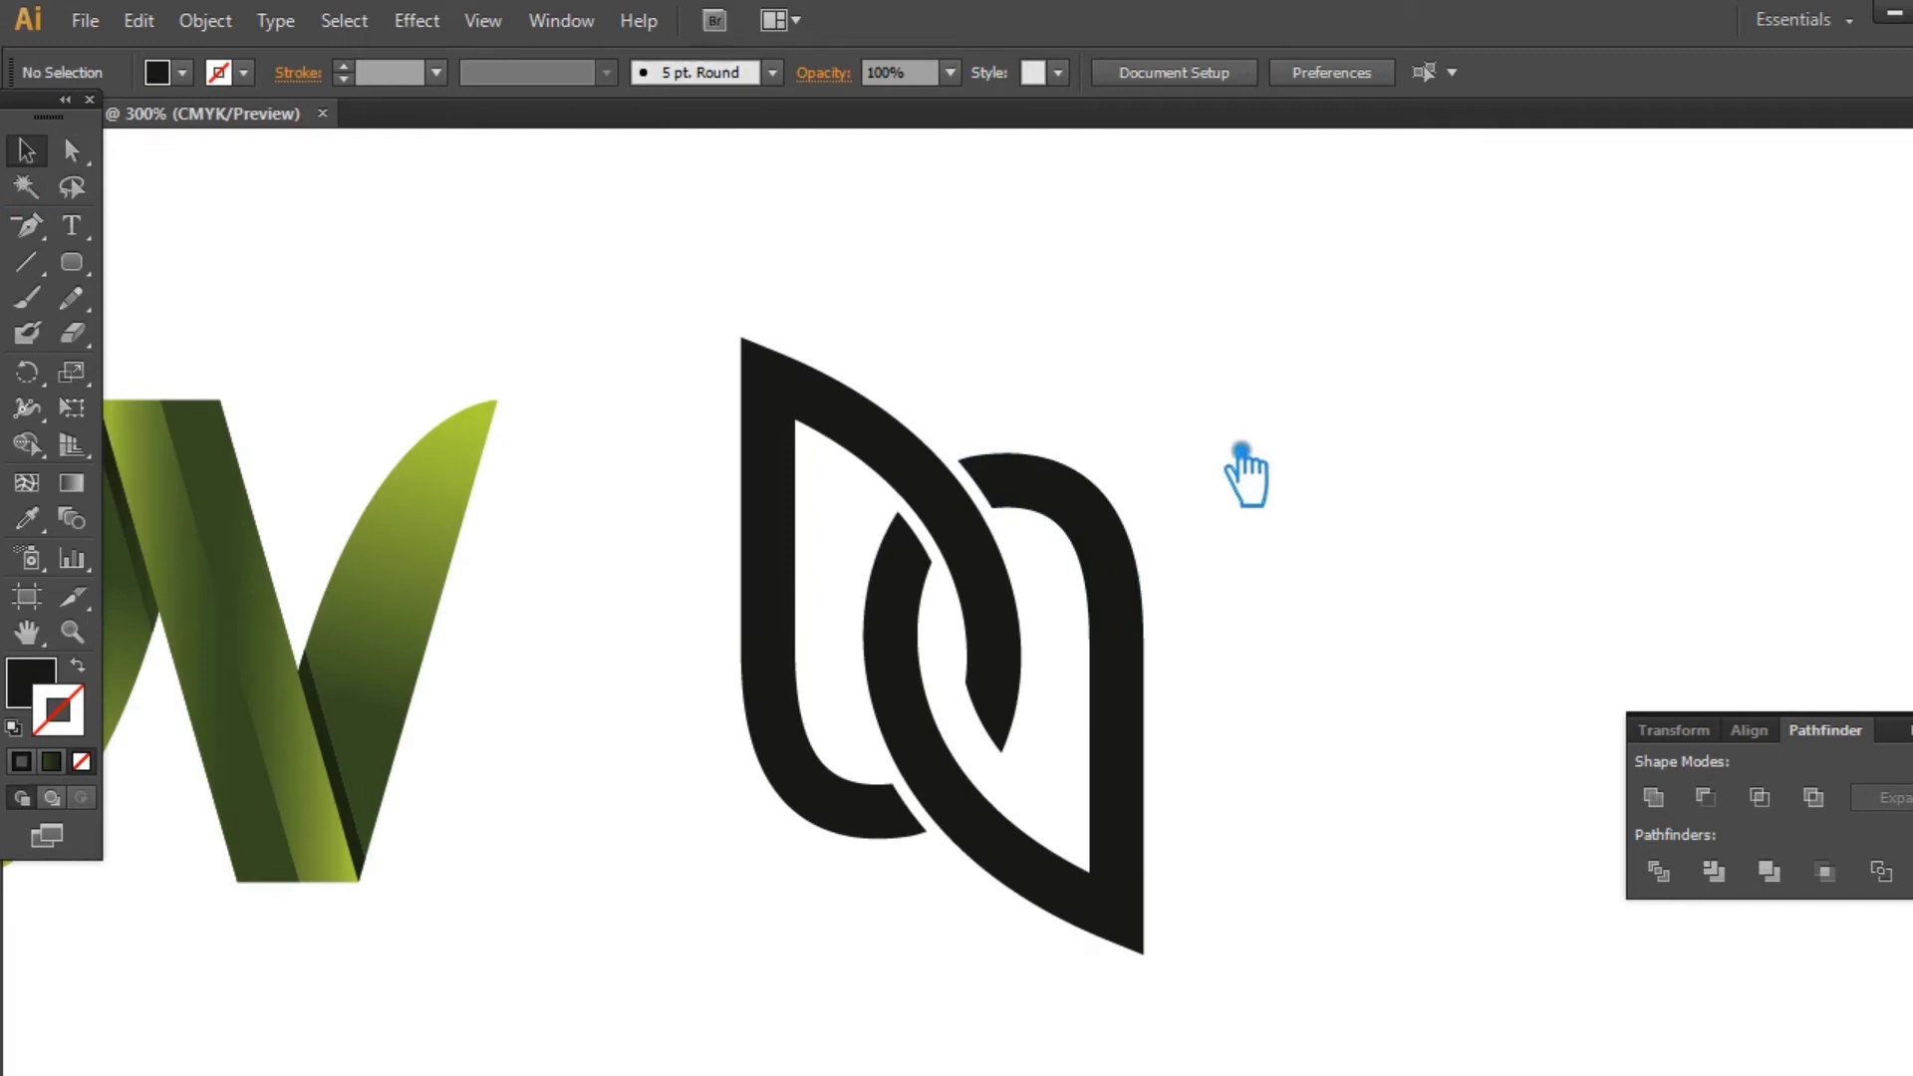
Step: Offset the left leaf path by 0.13 in
click(910, 470)
click(205, 20)
click(641, 747)
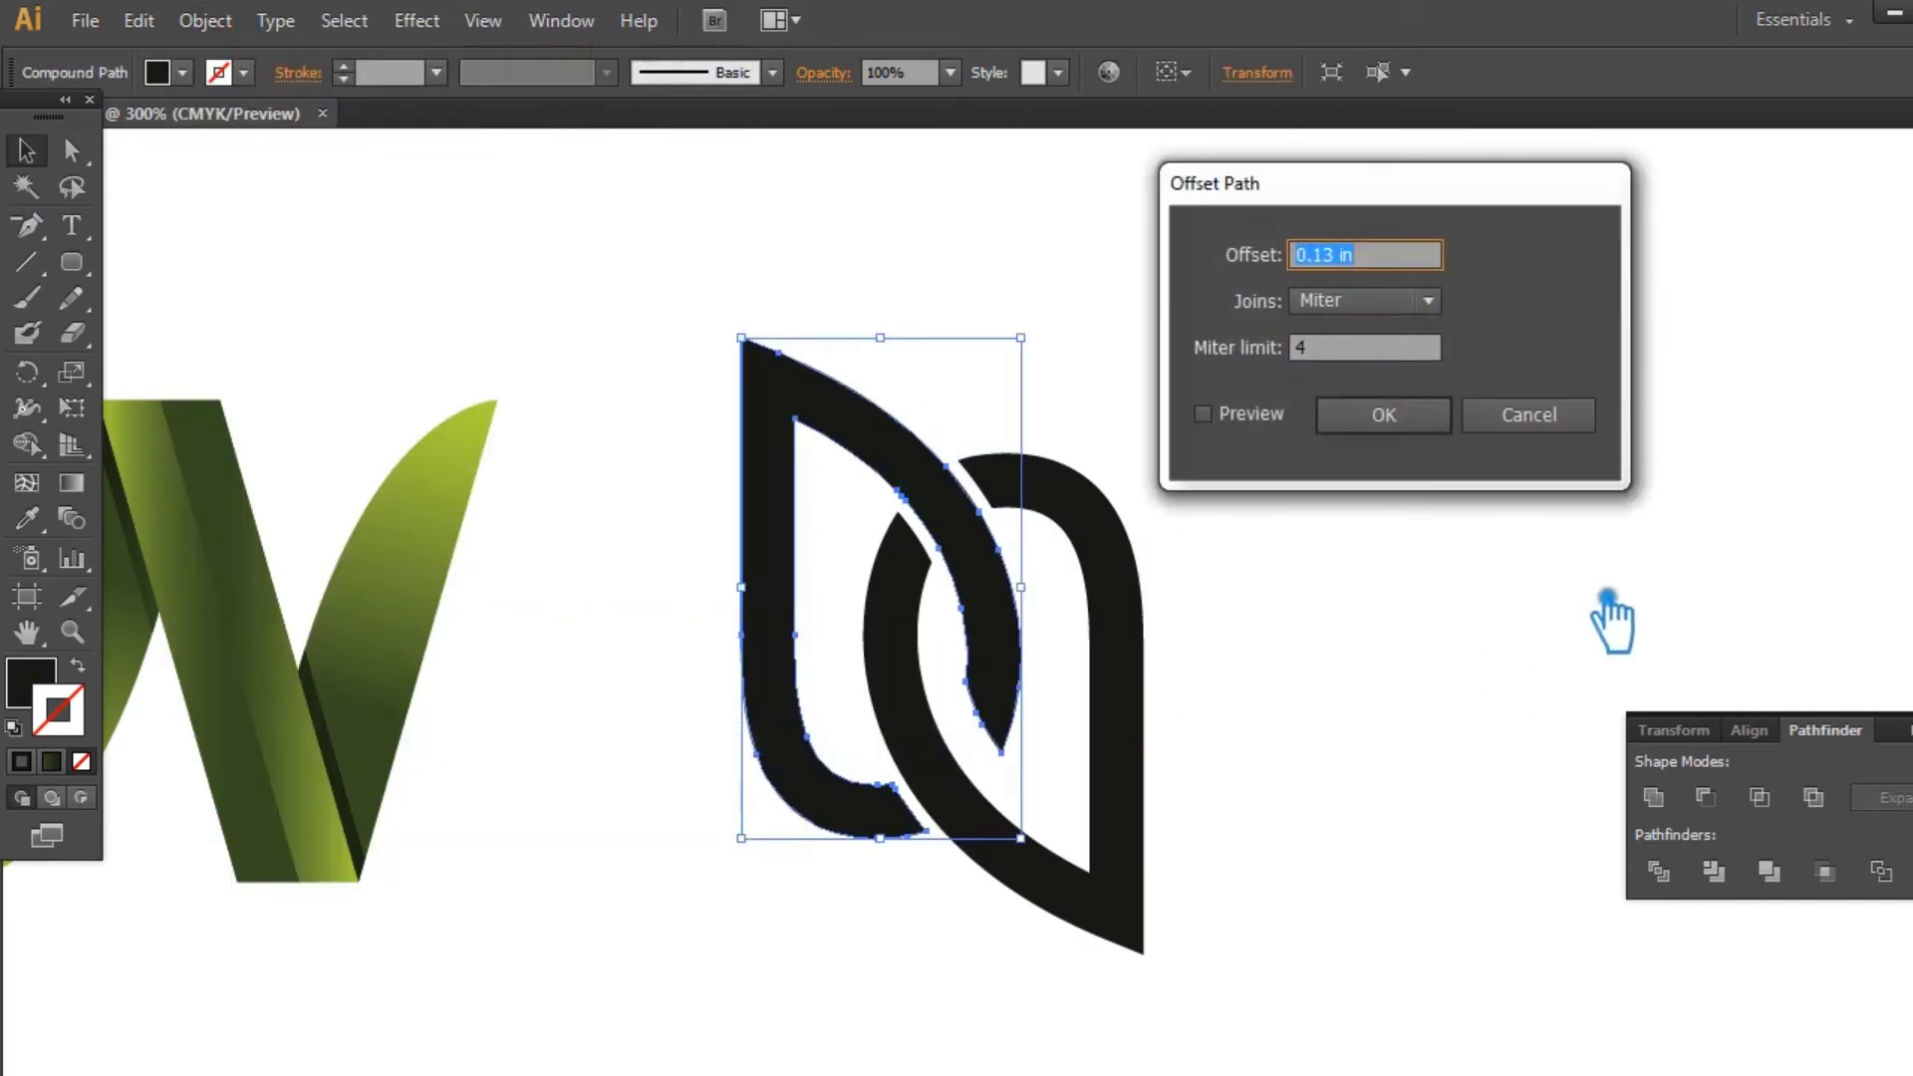
click(1234, 420)
click(1427, 419)
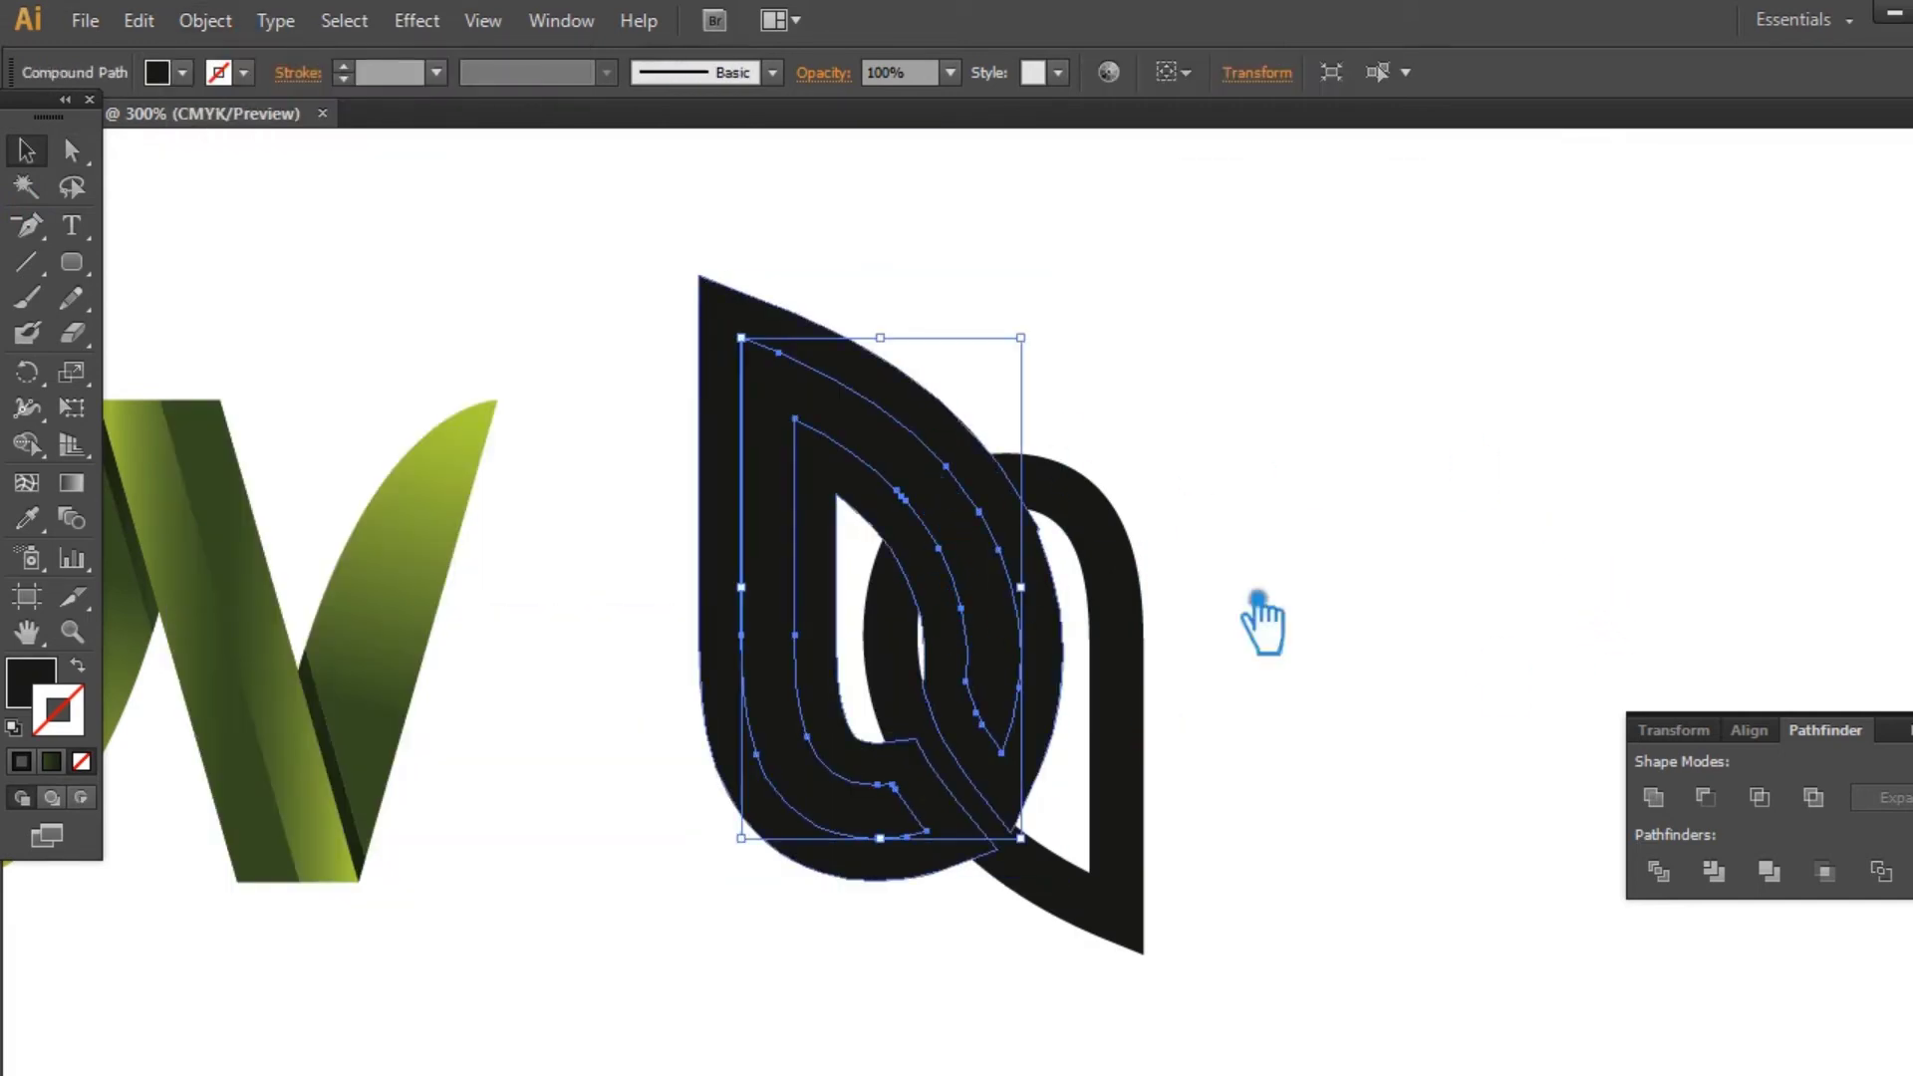
click(1538, 480)
Step: Divide the offset outline with Pathfinder and ungroup the resulting pieces
click(1023, 500)
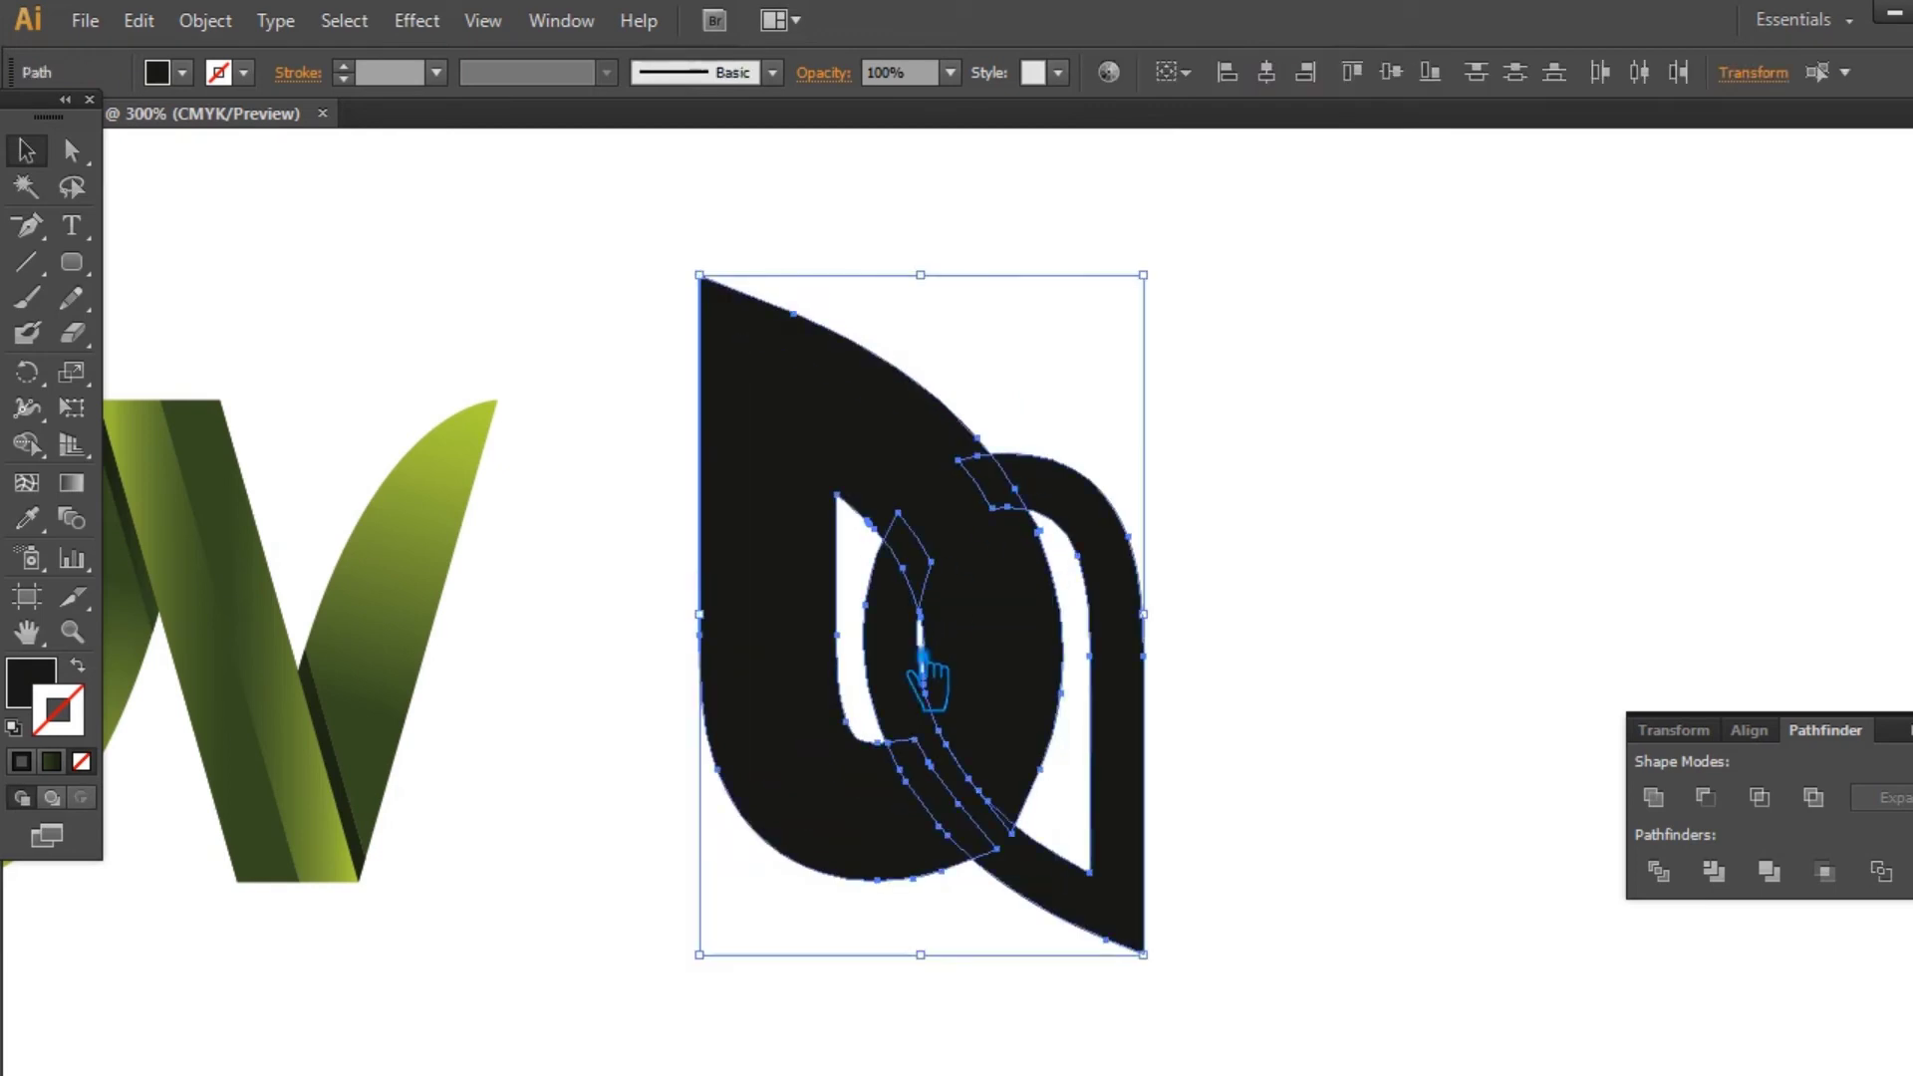
click(1685, 875)
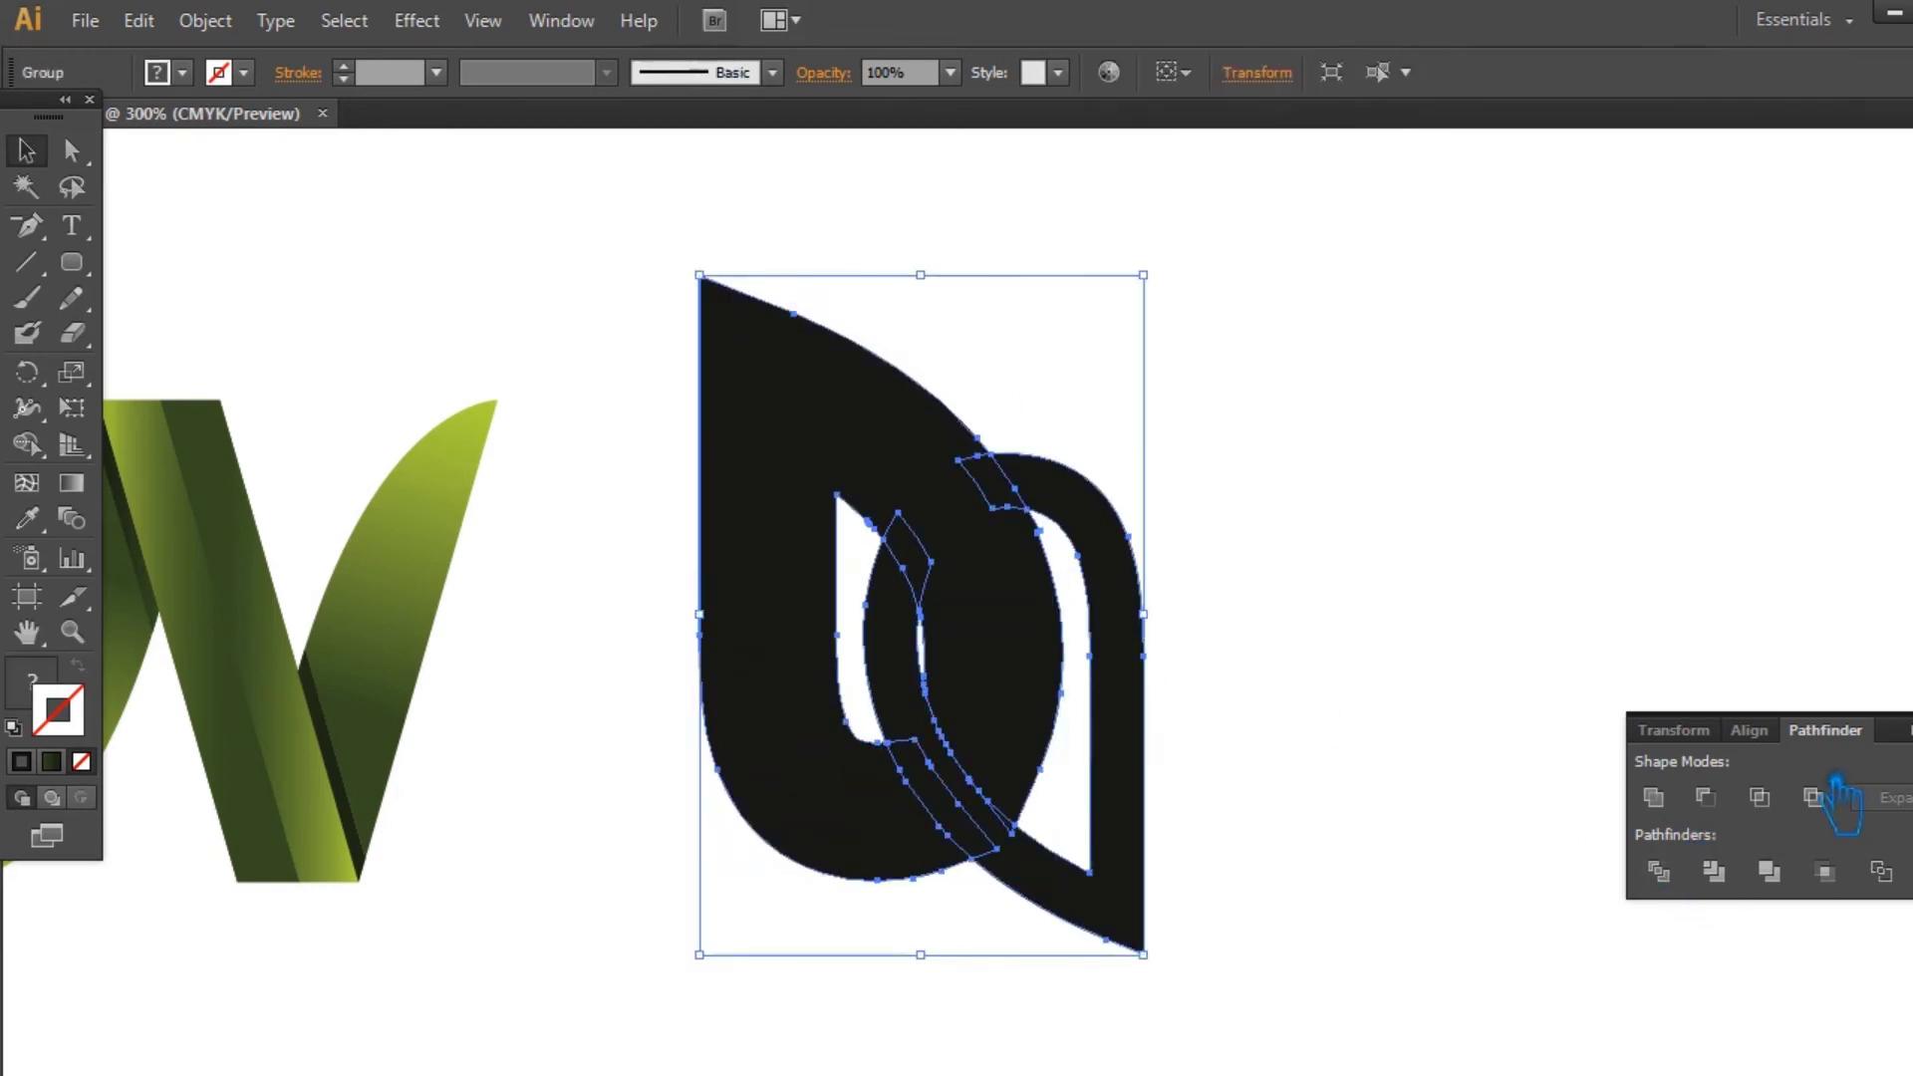
click(1260, 718)
right_click(918, 589)
click(1473, 588)
Step: Delete the large offset piece, a leftover small piece and the right crescent
click(917, 385)
key(Delete)
click(937, 568)
key(Delete)
click(769, 479)
click(1099, 736)
key(Delete)
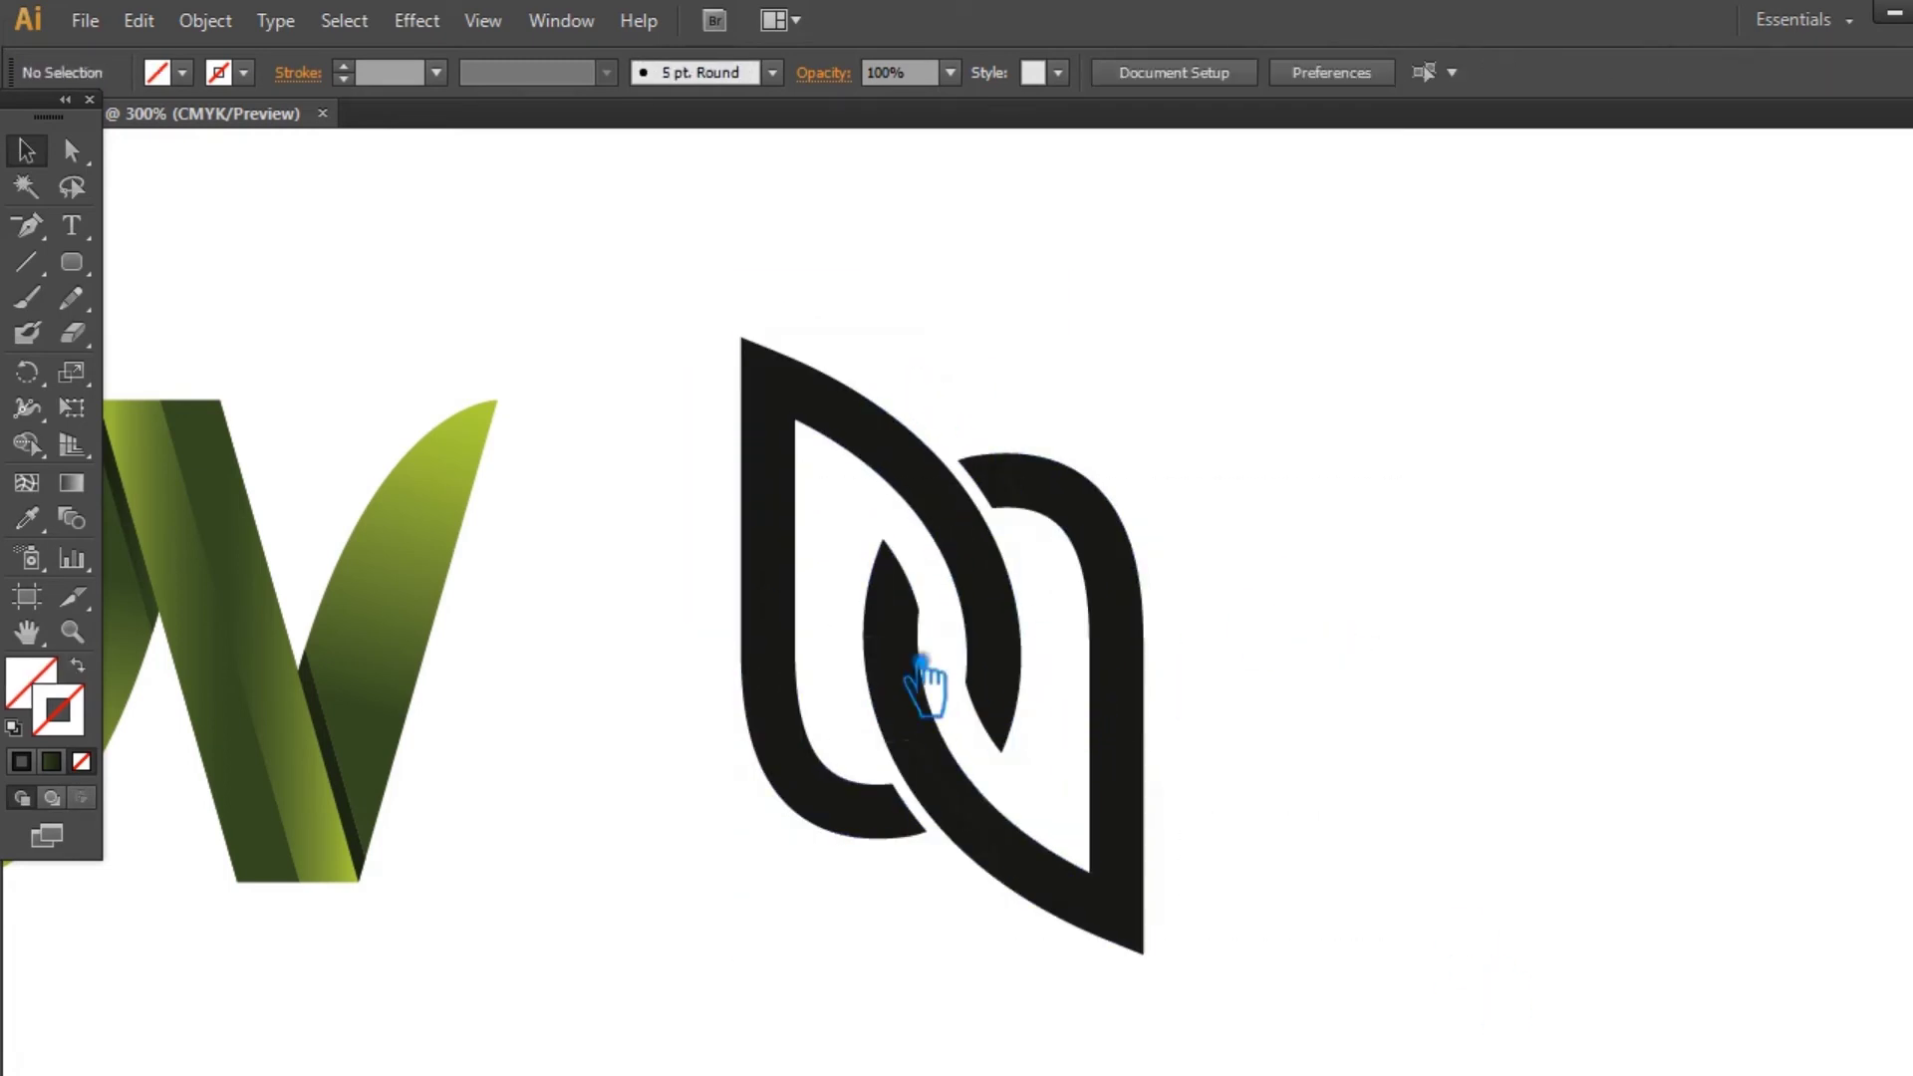
click(768, 448)
click(1410, 662)
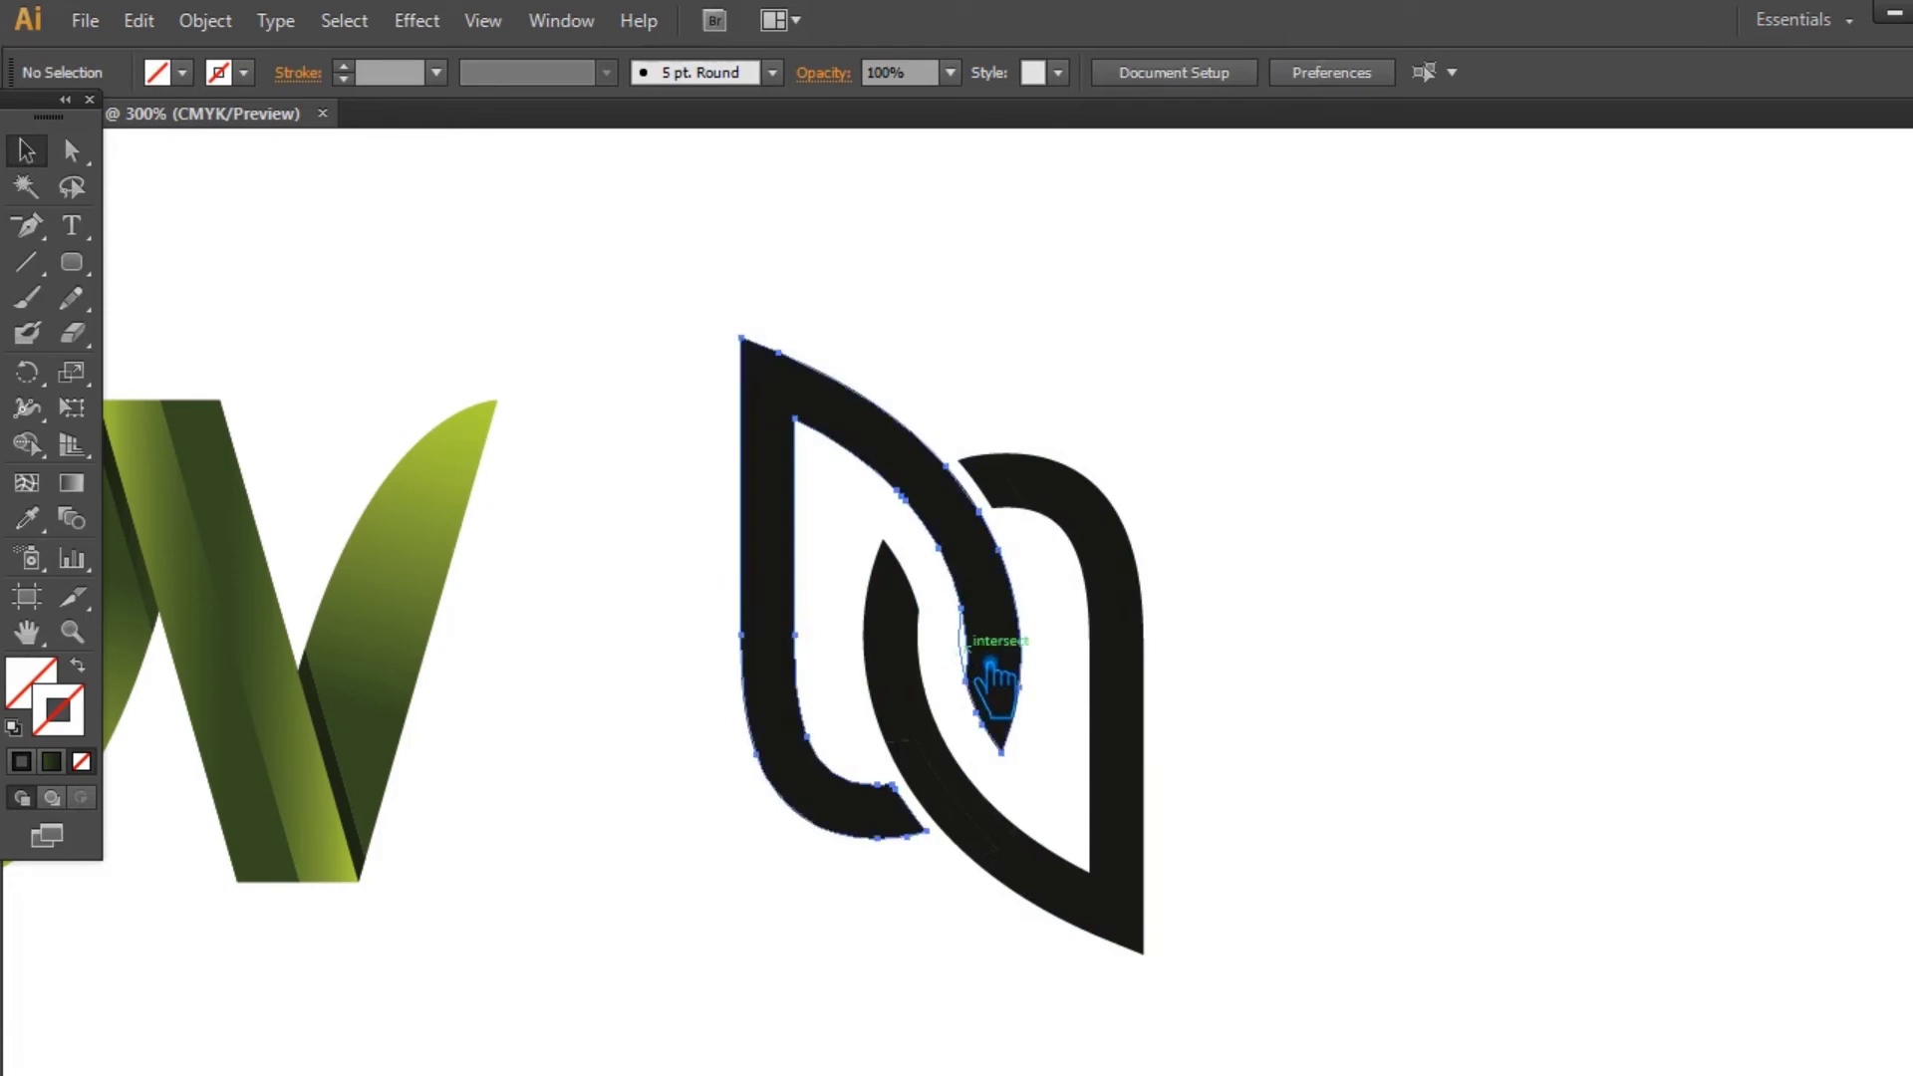
Step: Marquee-select all logo pieces and unite them into one shape
click(982, 677)
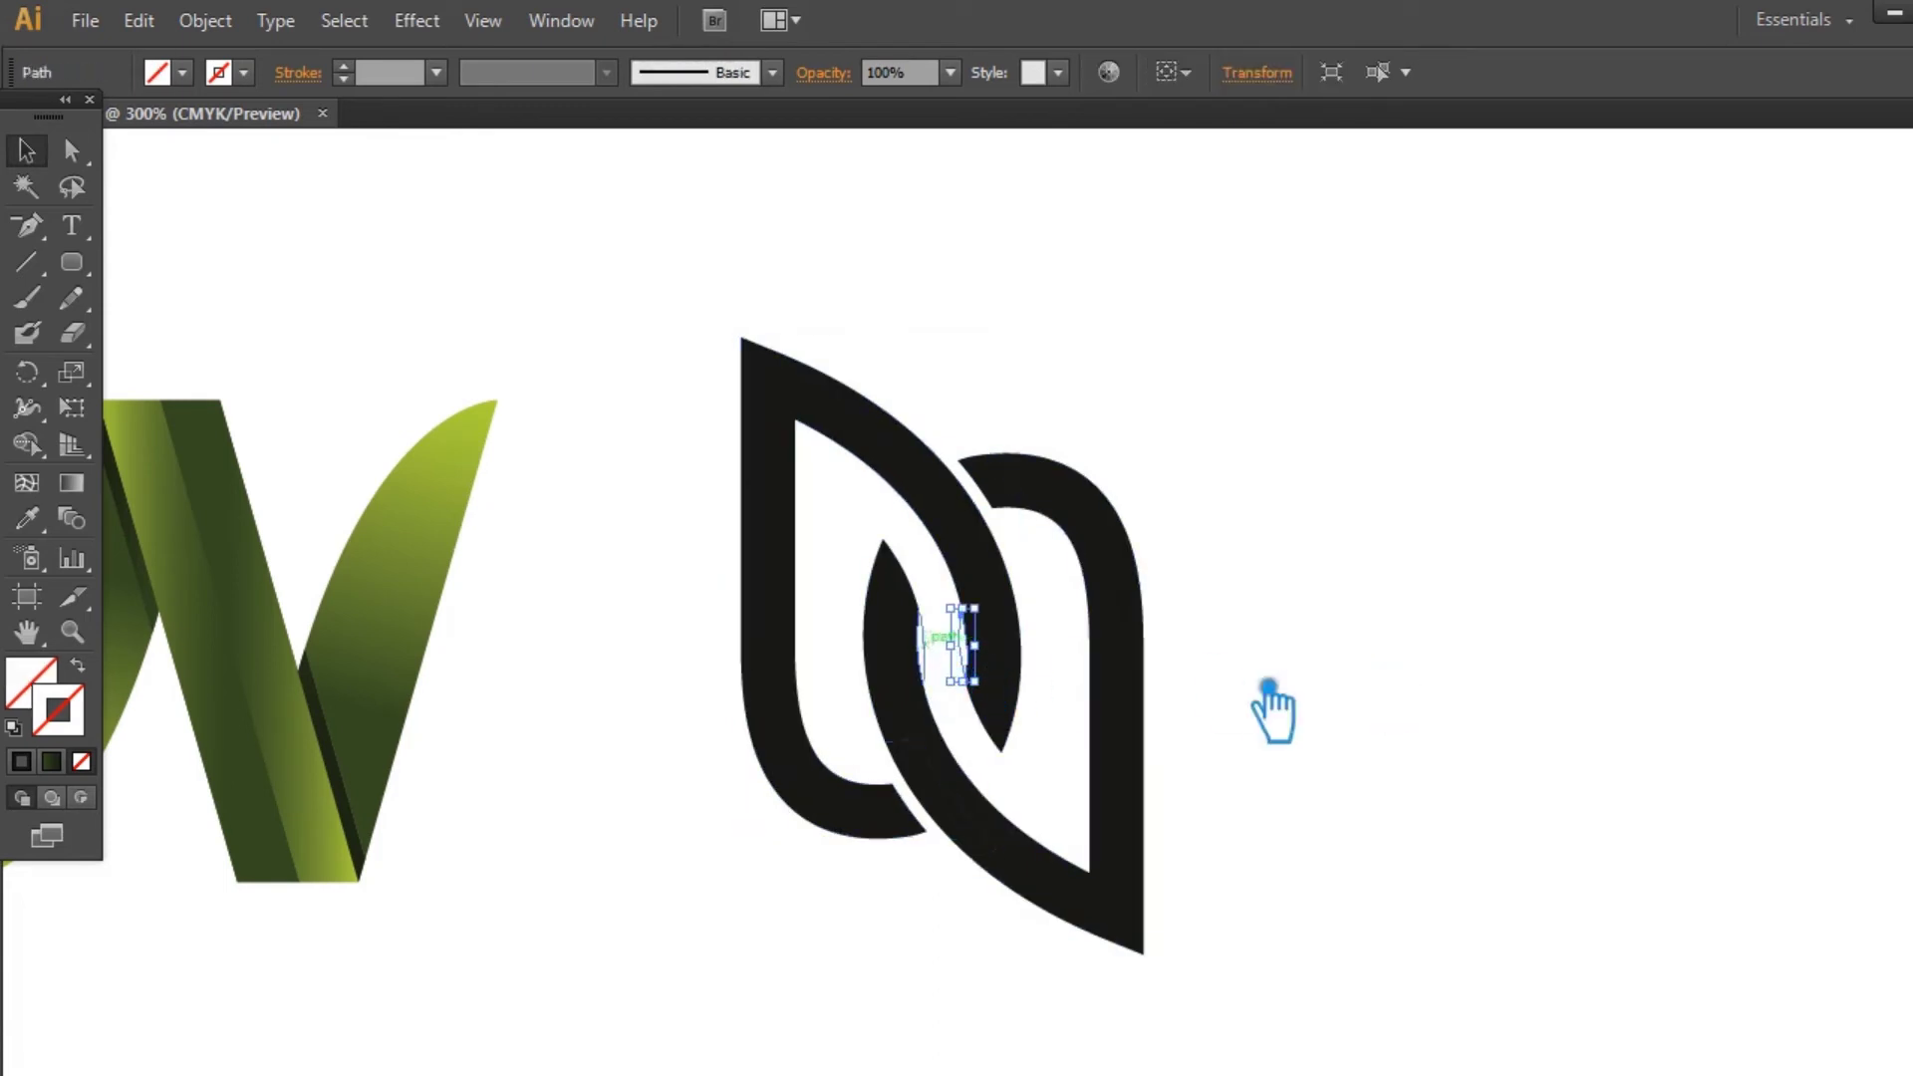
drag(1271, 958, 795, 499)
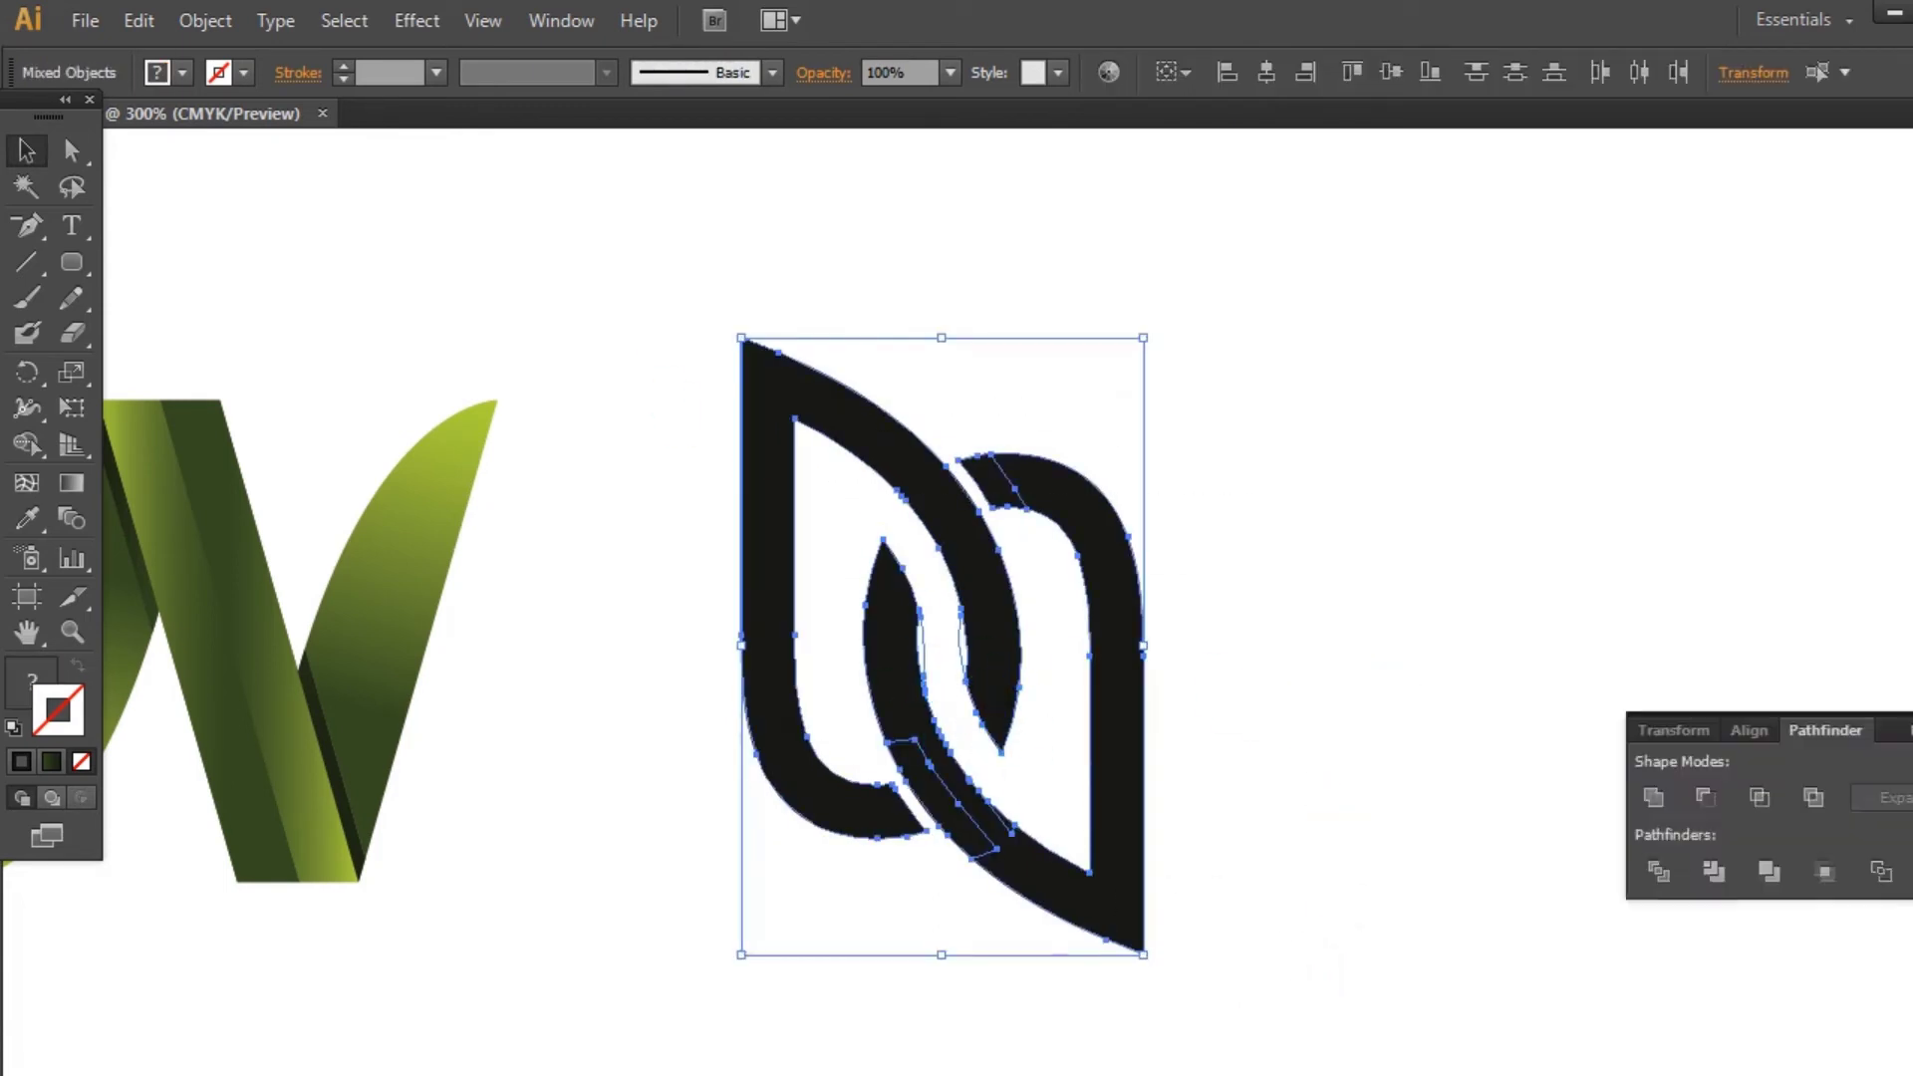
click(1654, 798)
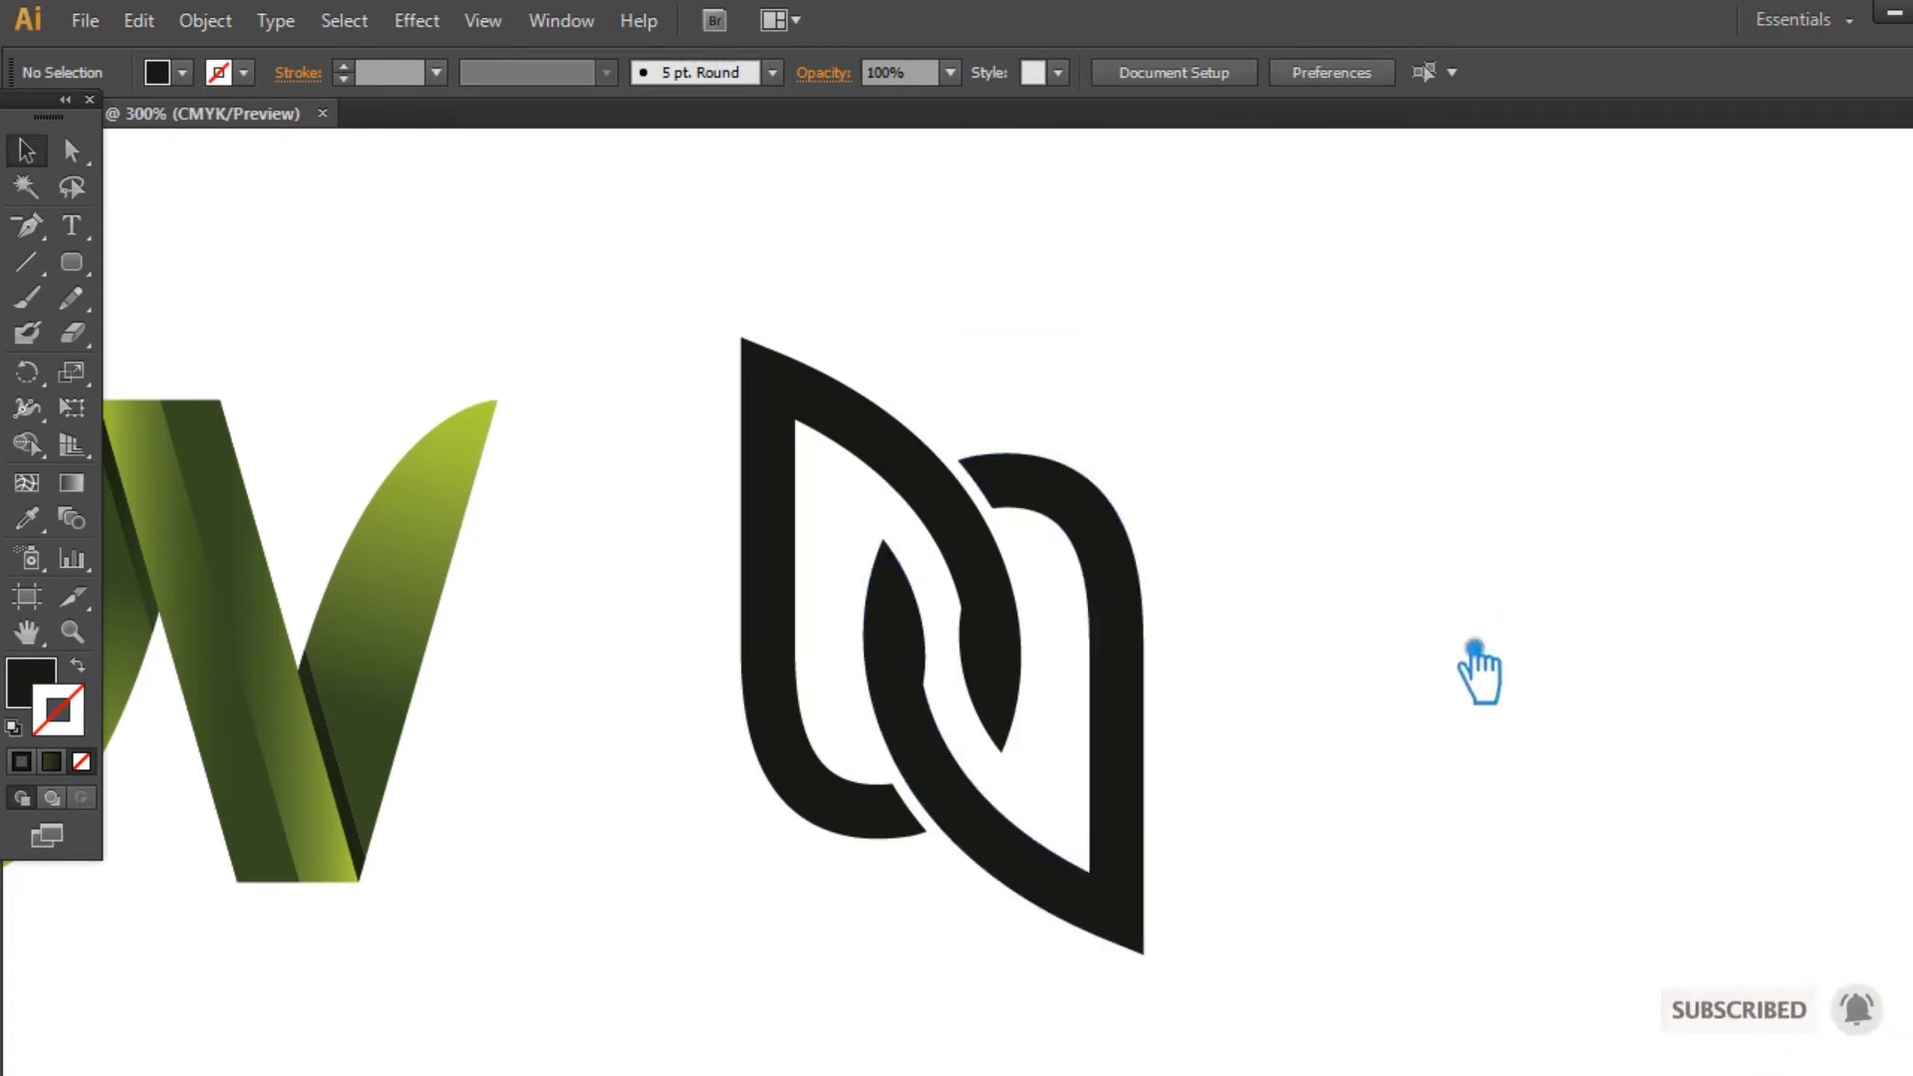
Step: Eyedropper the N's green gradient onto the leaf logo and ungroup it into two leaves
click(971, 613)
key(i)
click(453, 558)
key(v)
click(882, 488)
right_click(862, 433)
click(972, 610)
Step: Resample the green gradient onto the left leaf
click(884, 469)
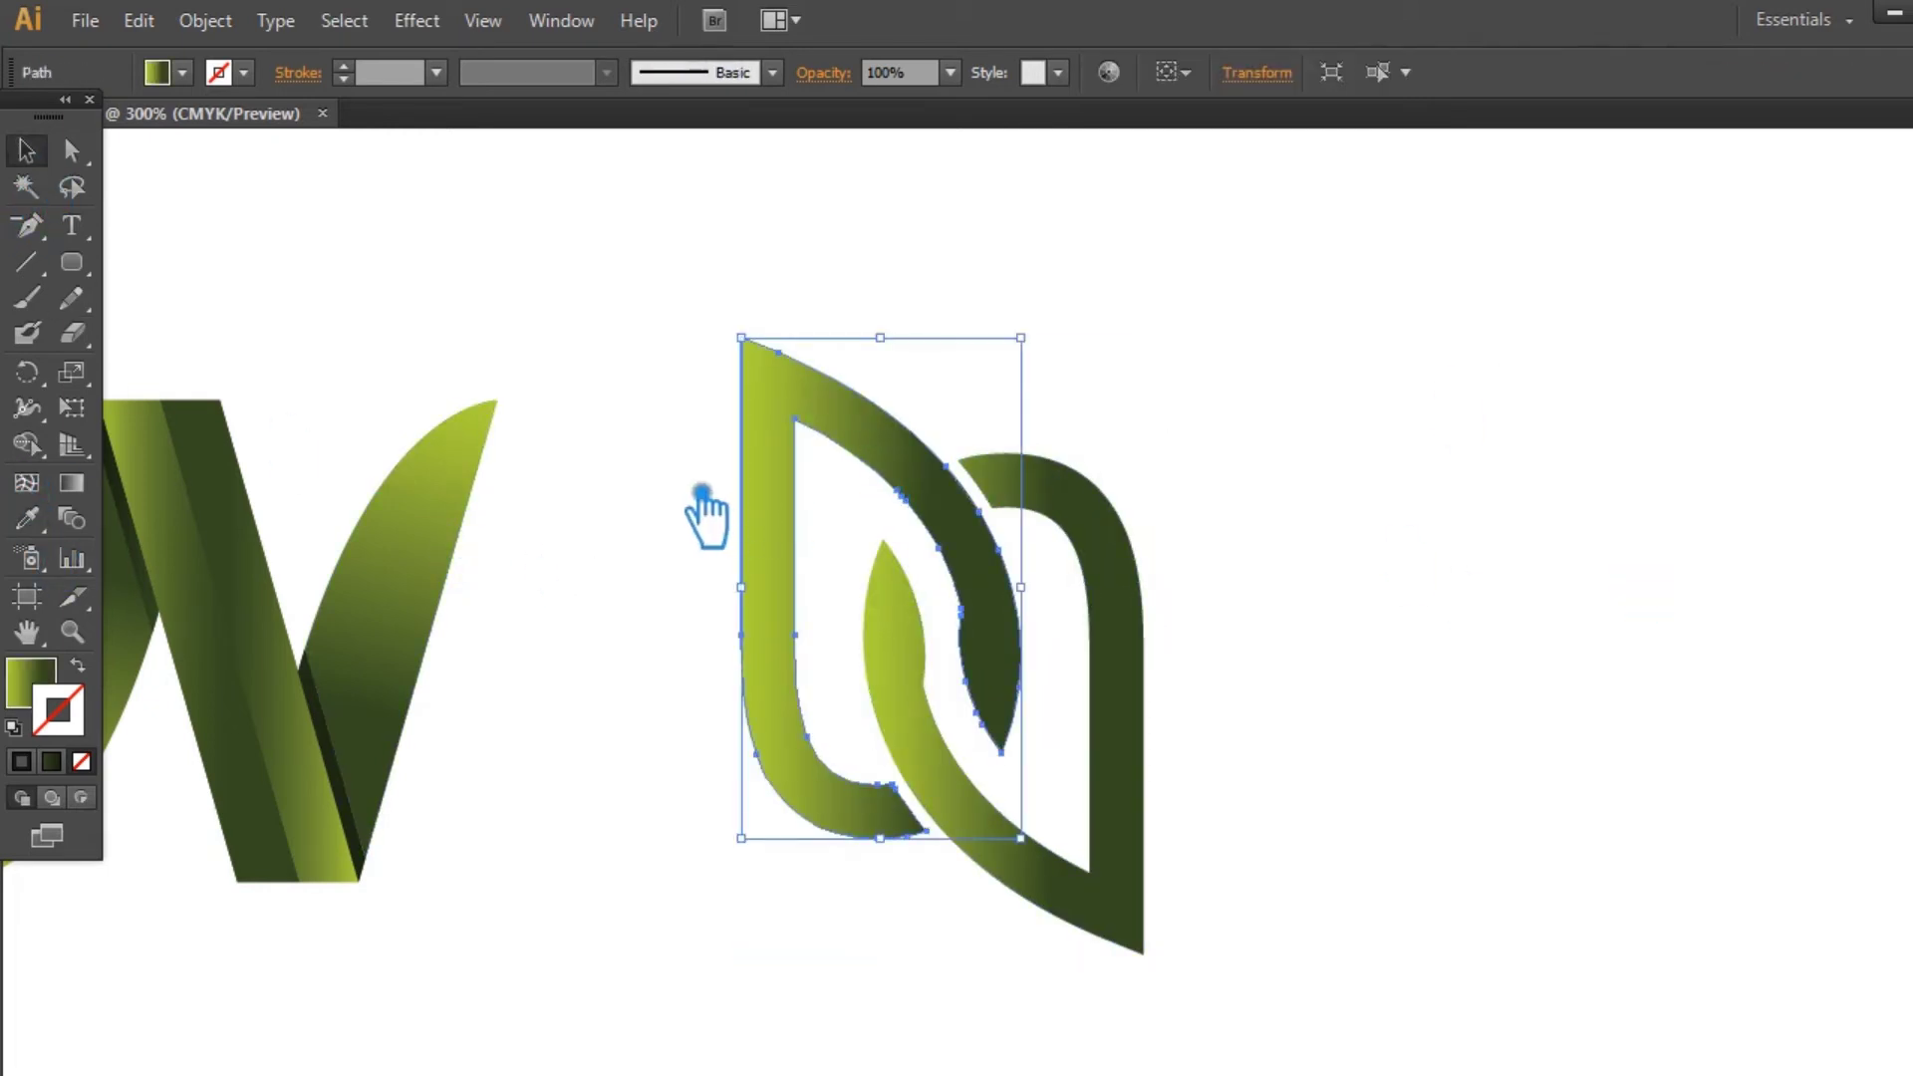
click(45, 703)
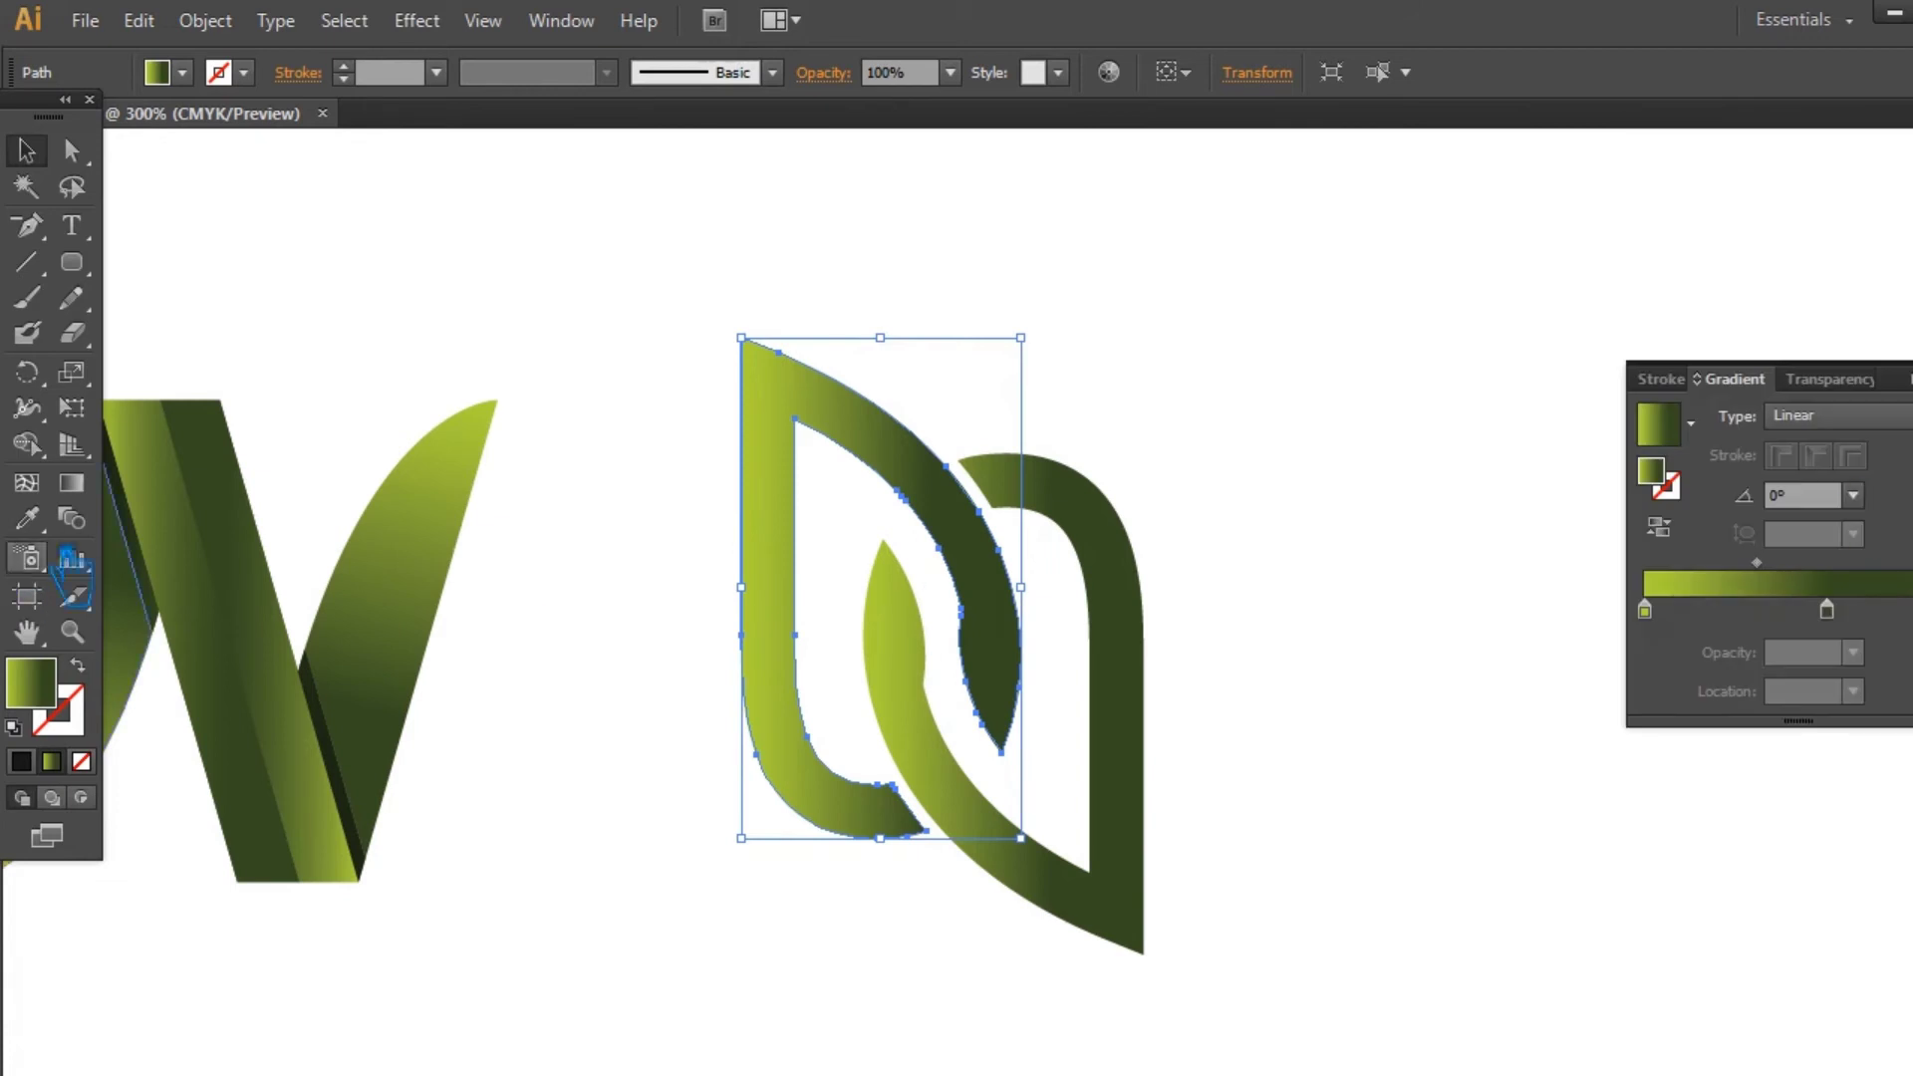
click(27, 519)
click(199, 613)
click(27, 150)
Step: Reverse the gradient on the right leaf
click(1137, 717)
shift+click(760, 547)
key(v)
click(1116, 618)
click(1674, 538)
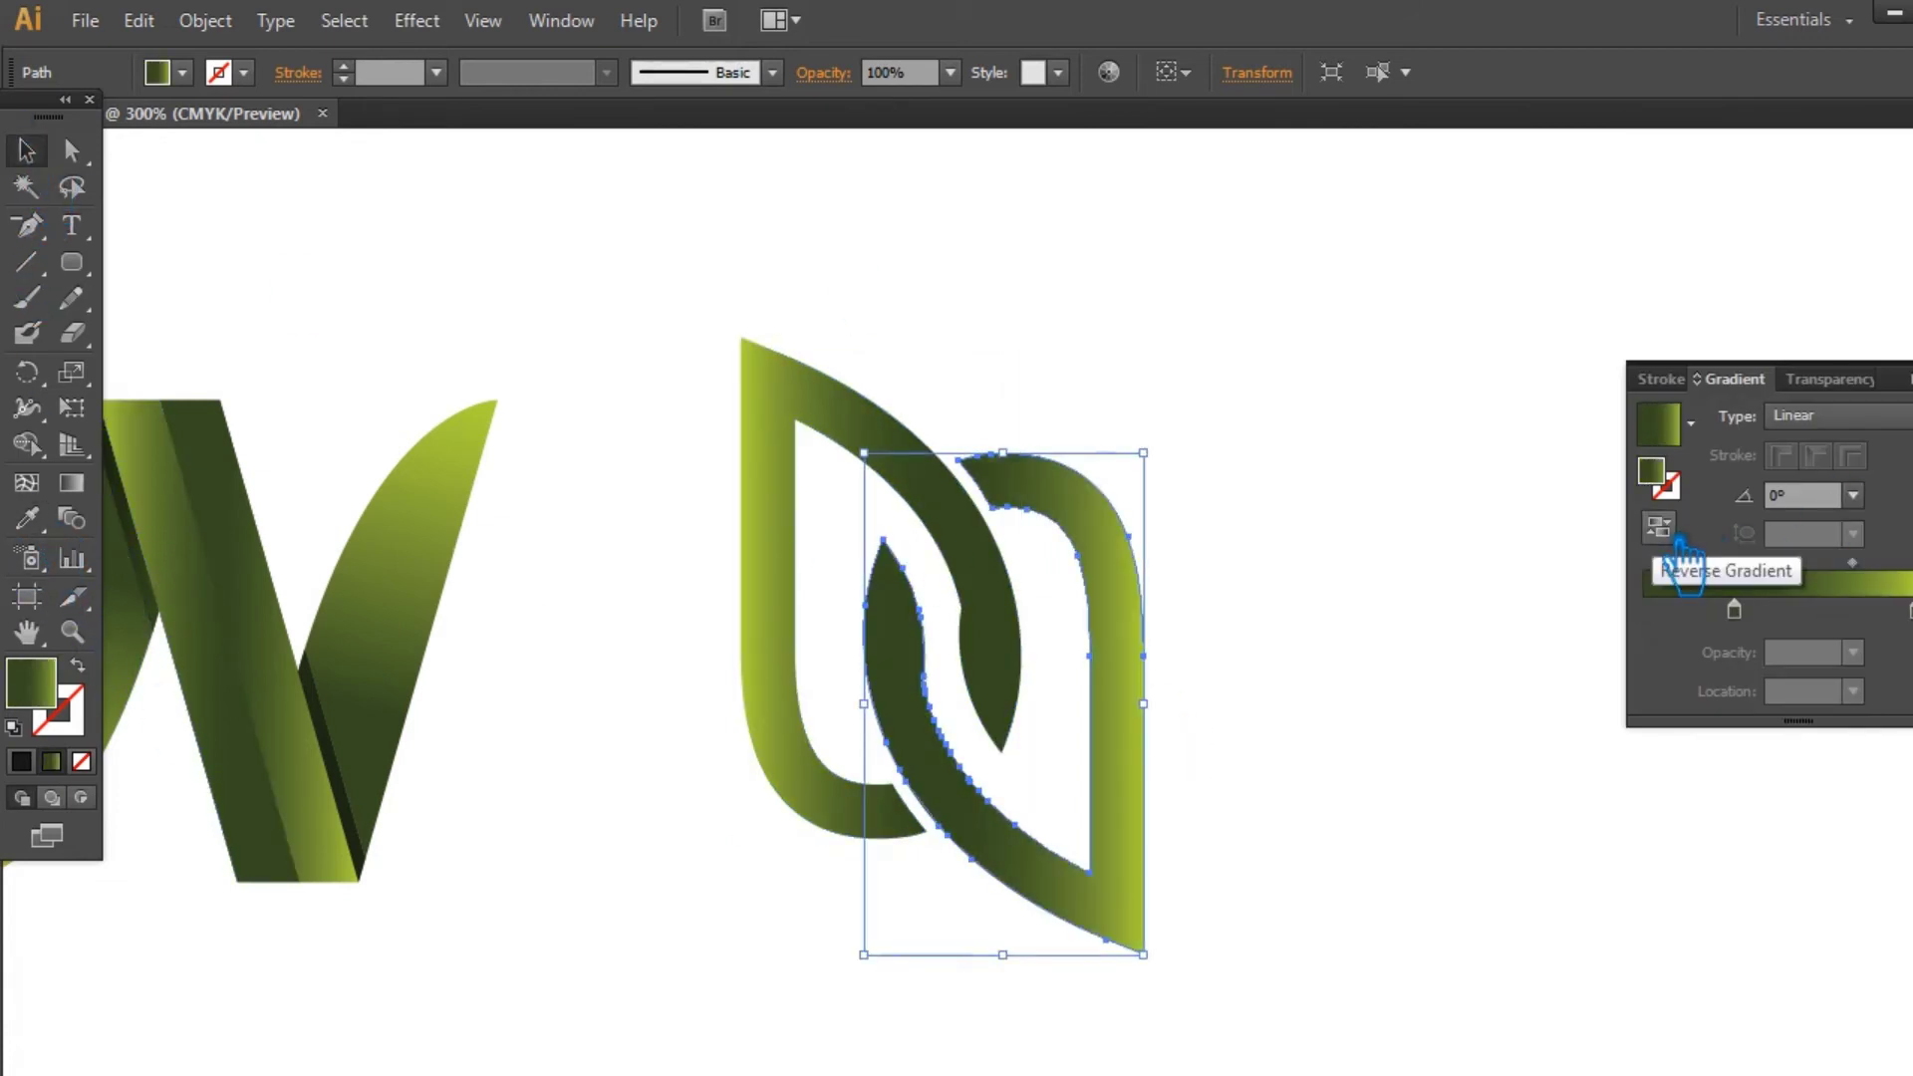
click(1303, 526)
Step: Drag the right leaf's gradient to run from bottom to top
click(1121, 697)
click(70, 482)
drag(1145, 954, 1145, 536)
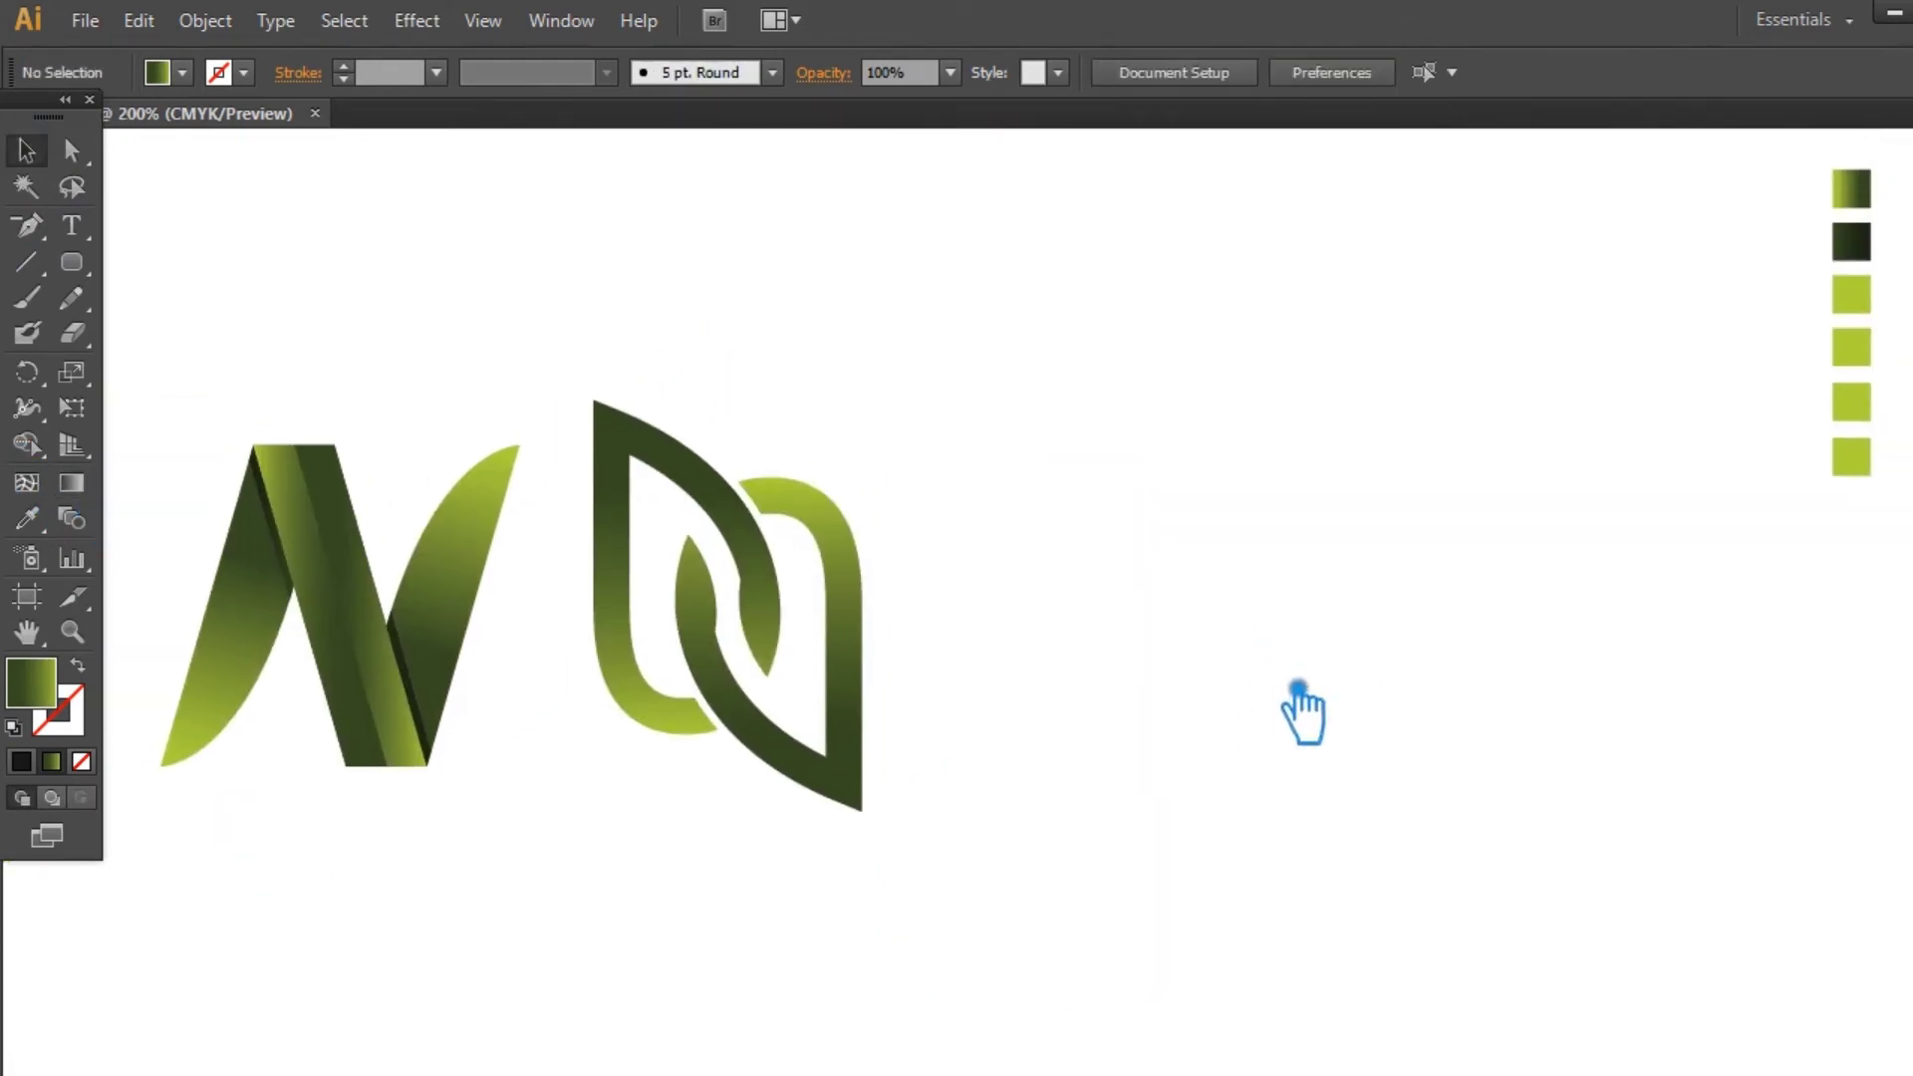
click(71, 262)
Step: Draw a trial rounded rectangle beside the logo, then delete it
drag(963, 376, 1595, 981)
click(1205, 564)
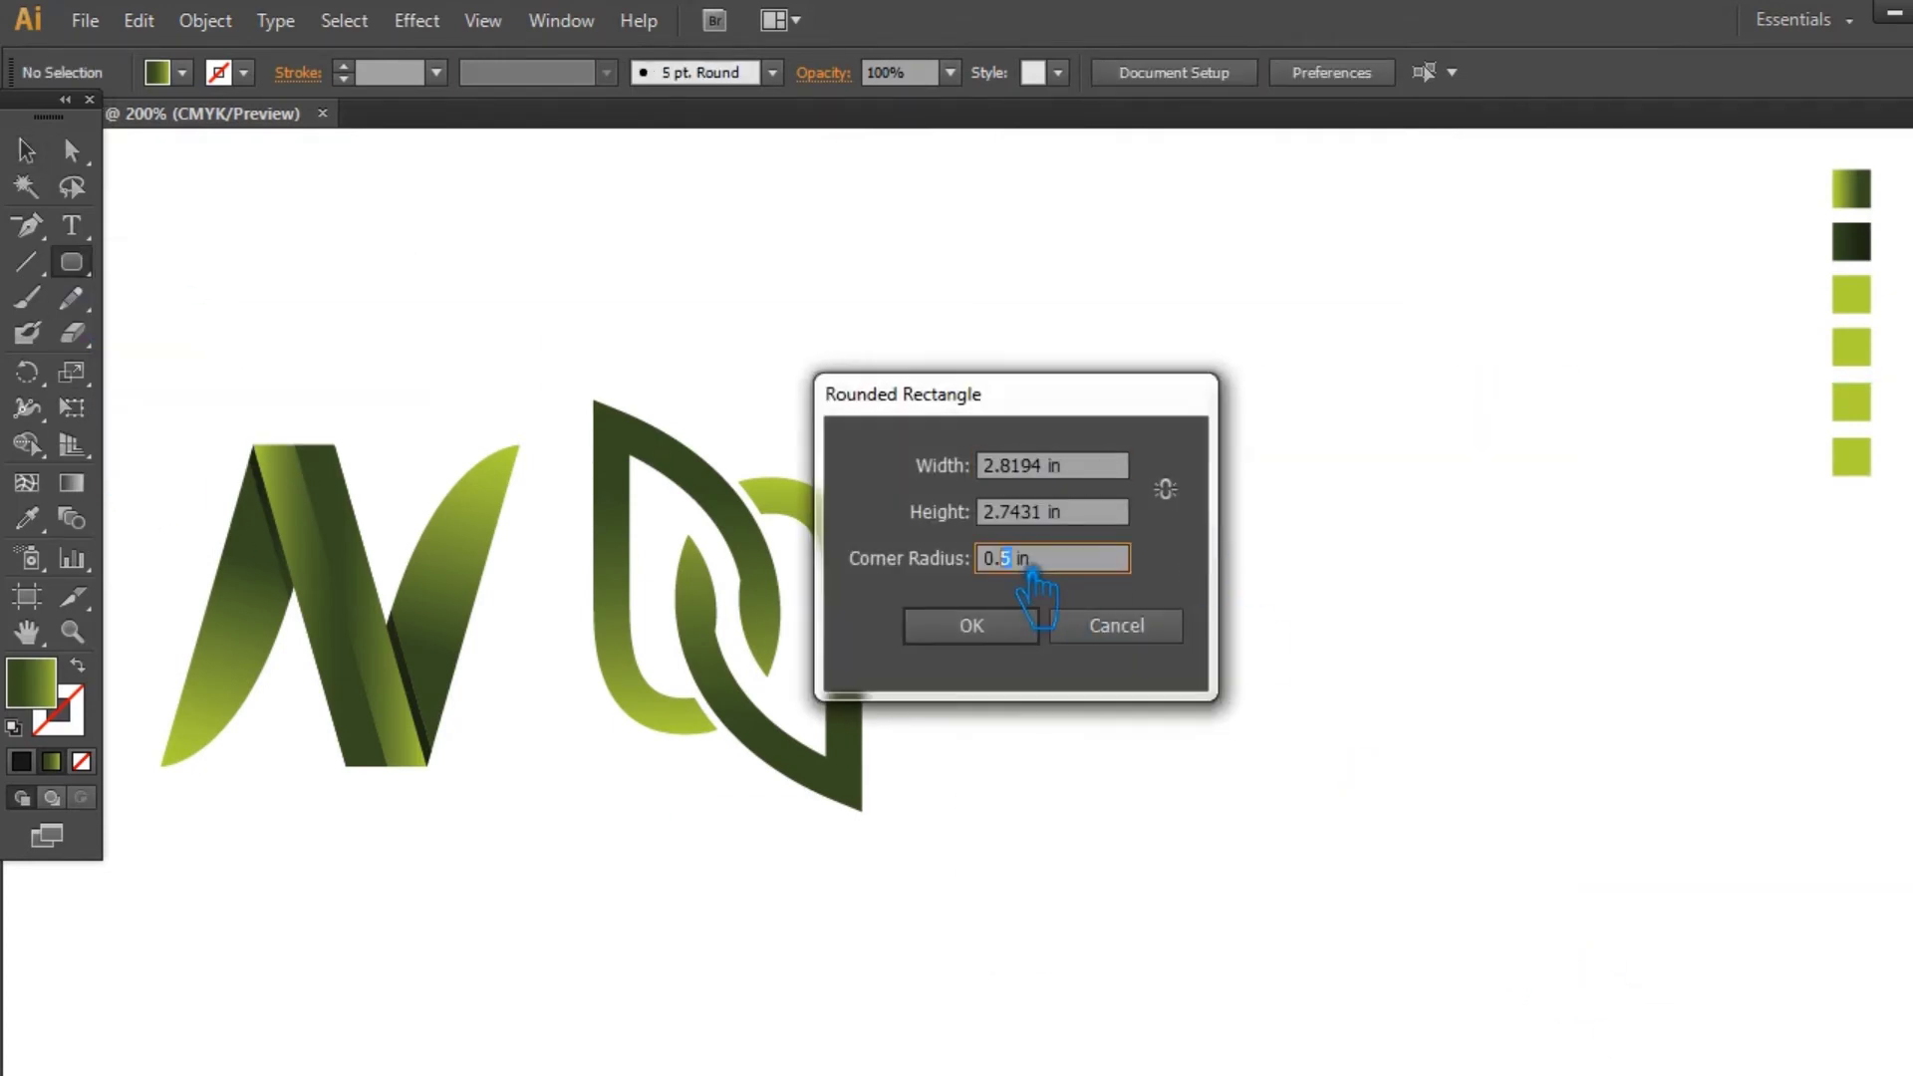
key(Return)
click(26, 150)
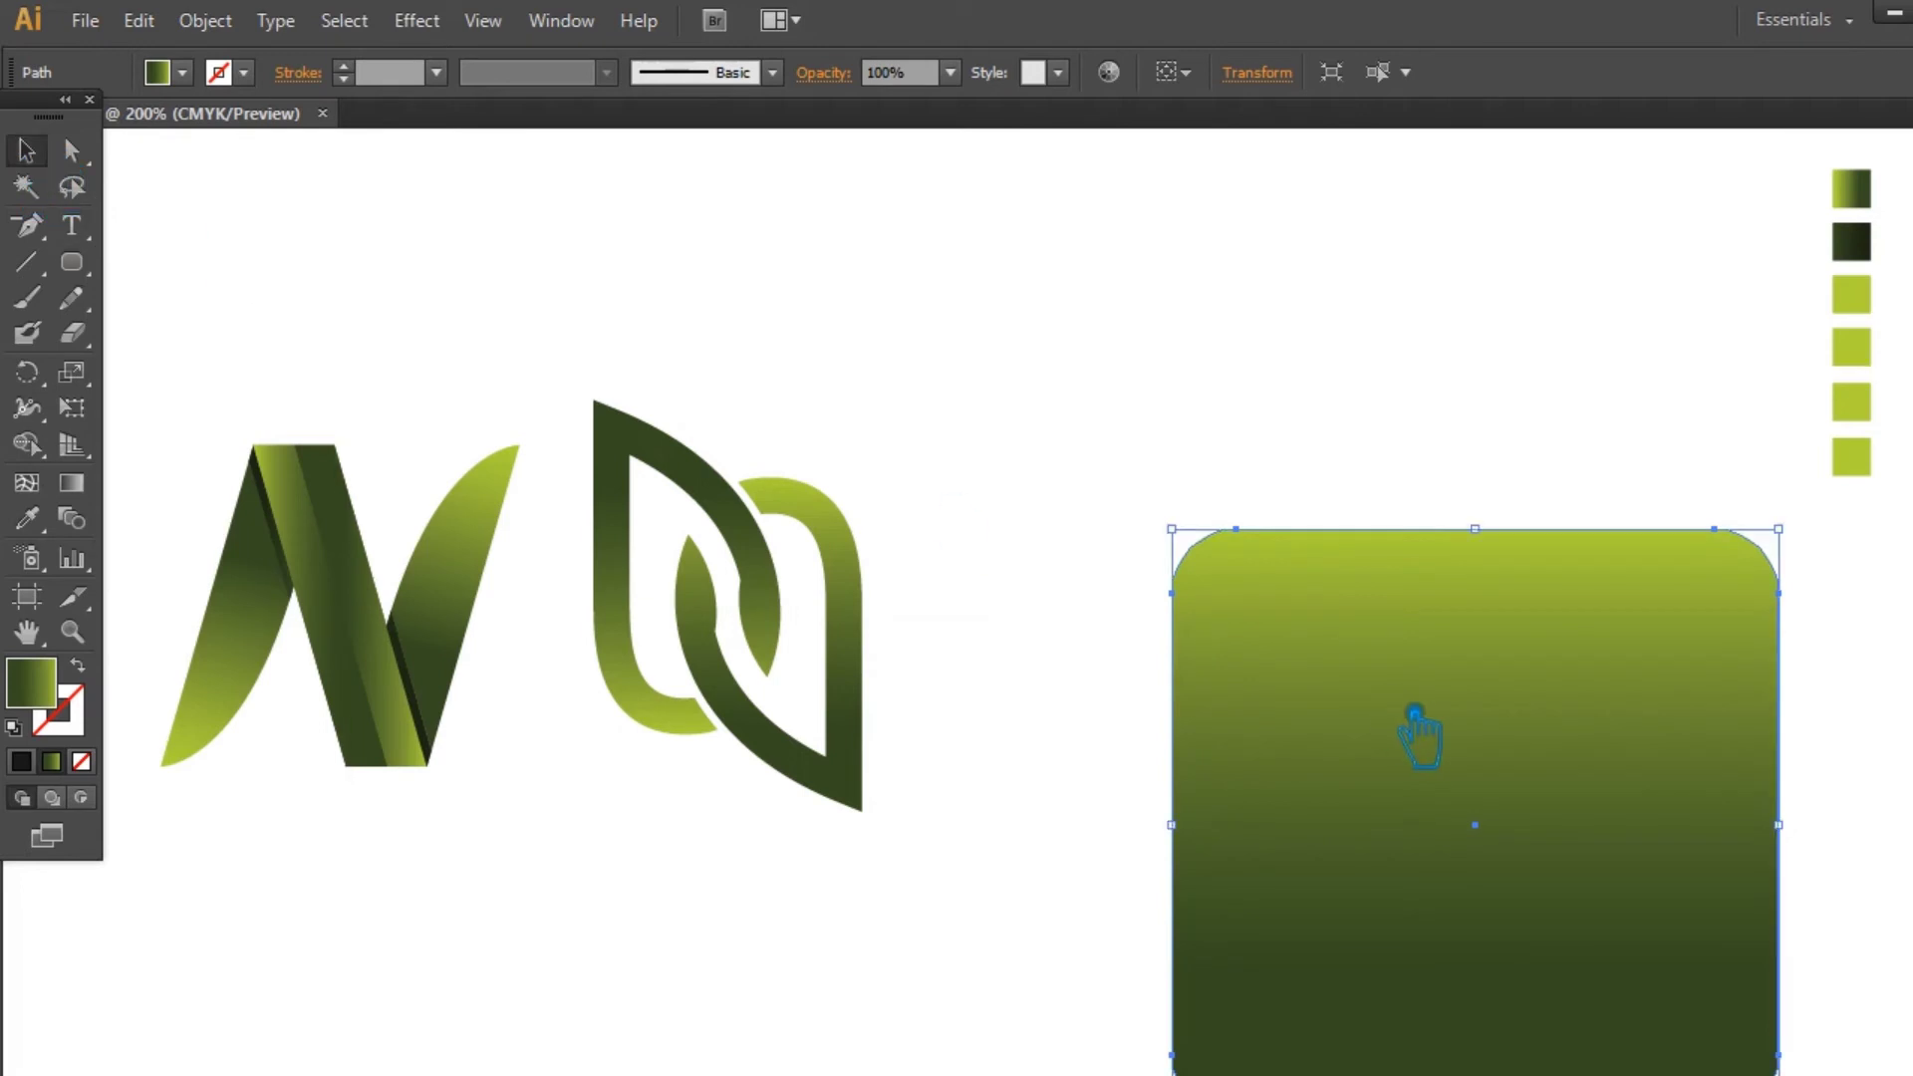
key(Delete)
Step: Draw a rounded square about 3.39 in wide beside the leaf logo
drag(1272, 733, 1283, 578)
click(70, 262)
drag(987, 261, 1742, 975)
click(40, 155)
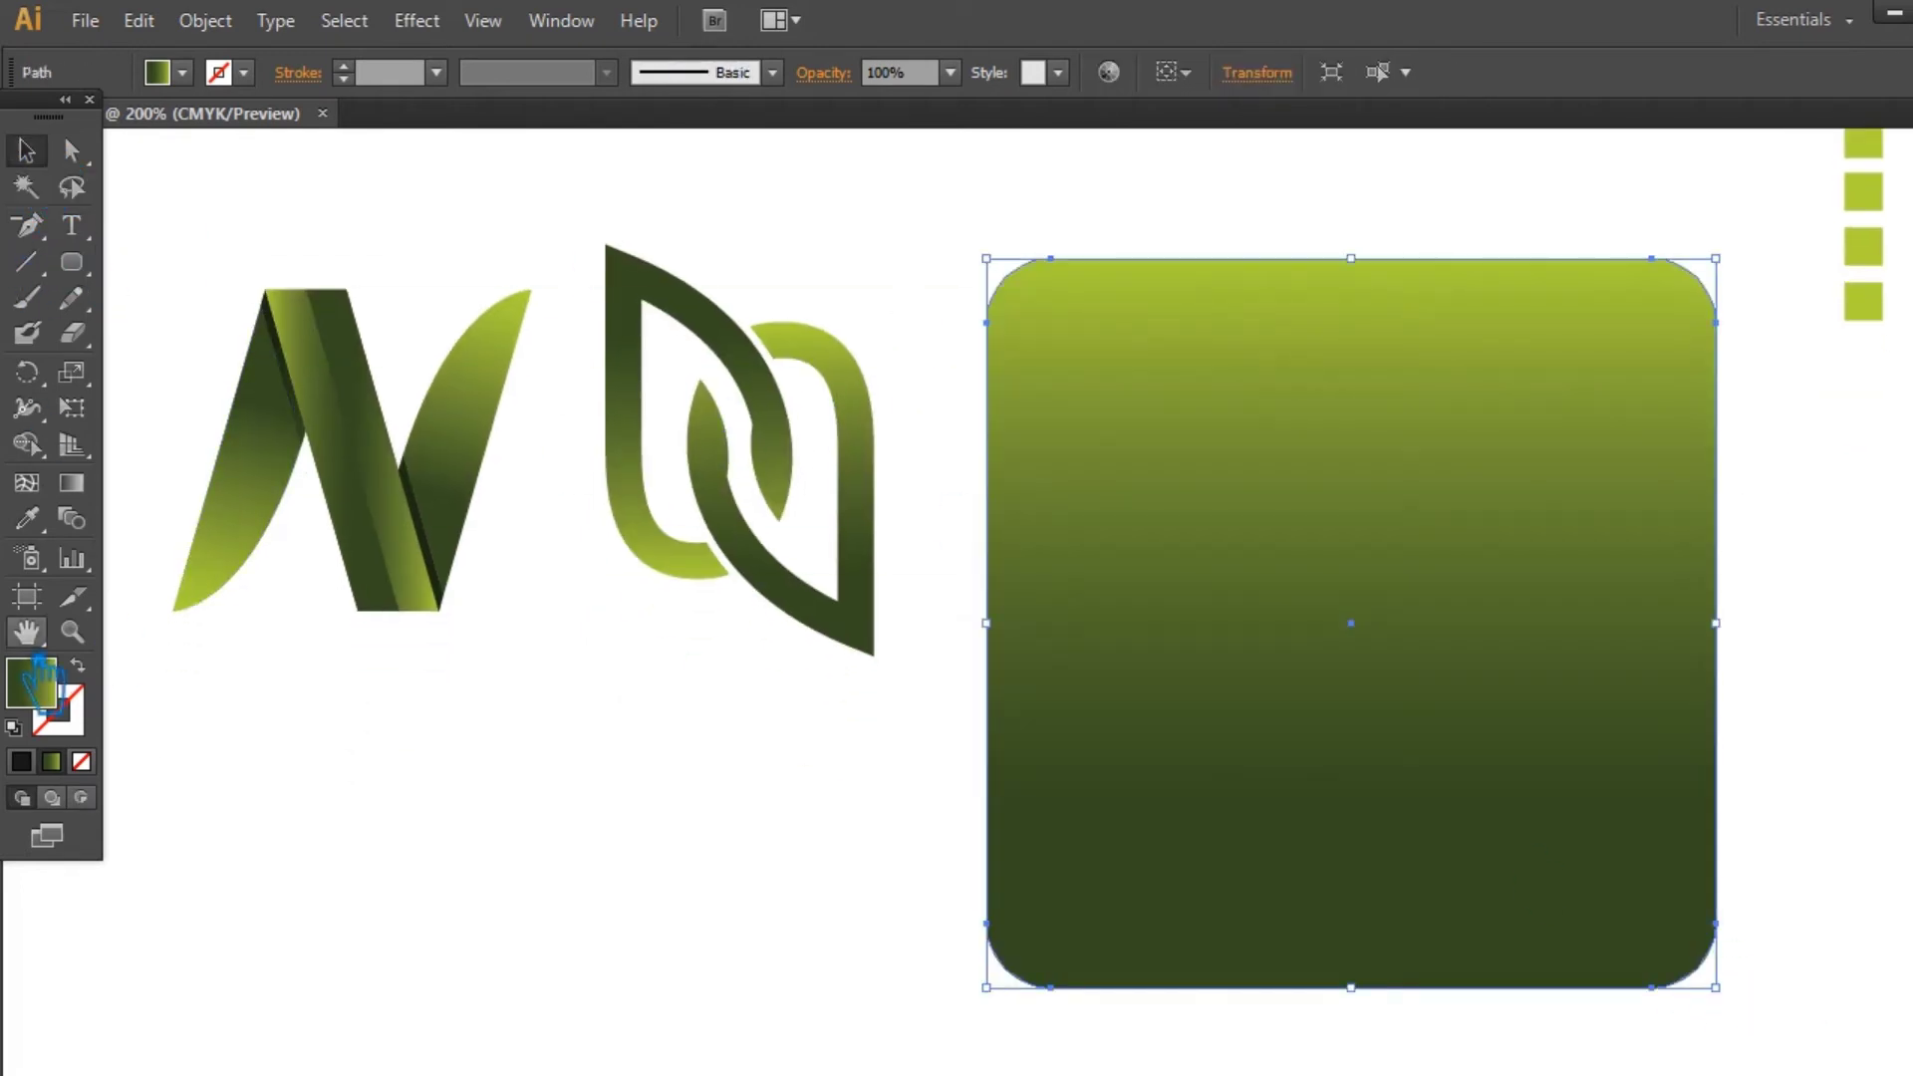
click(1567, 466)
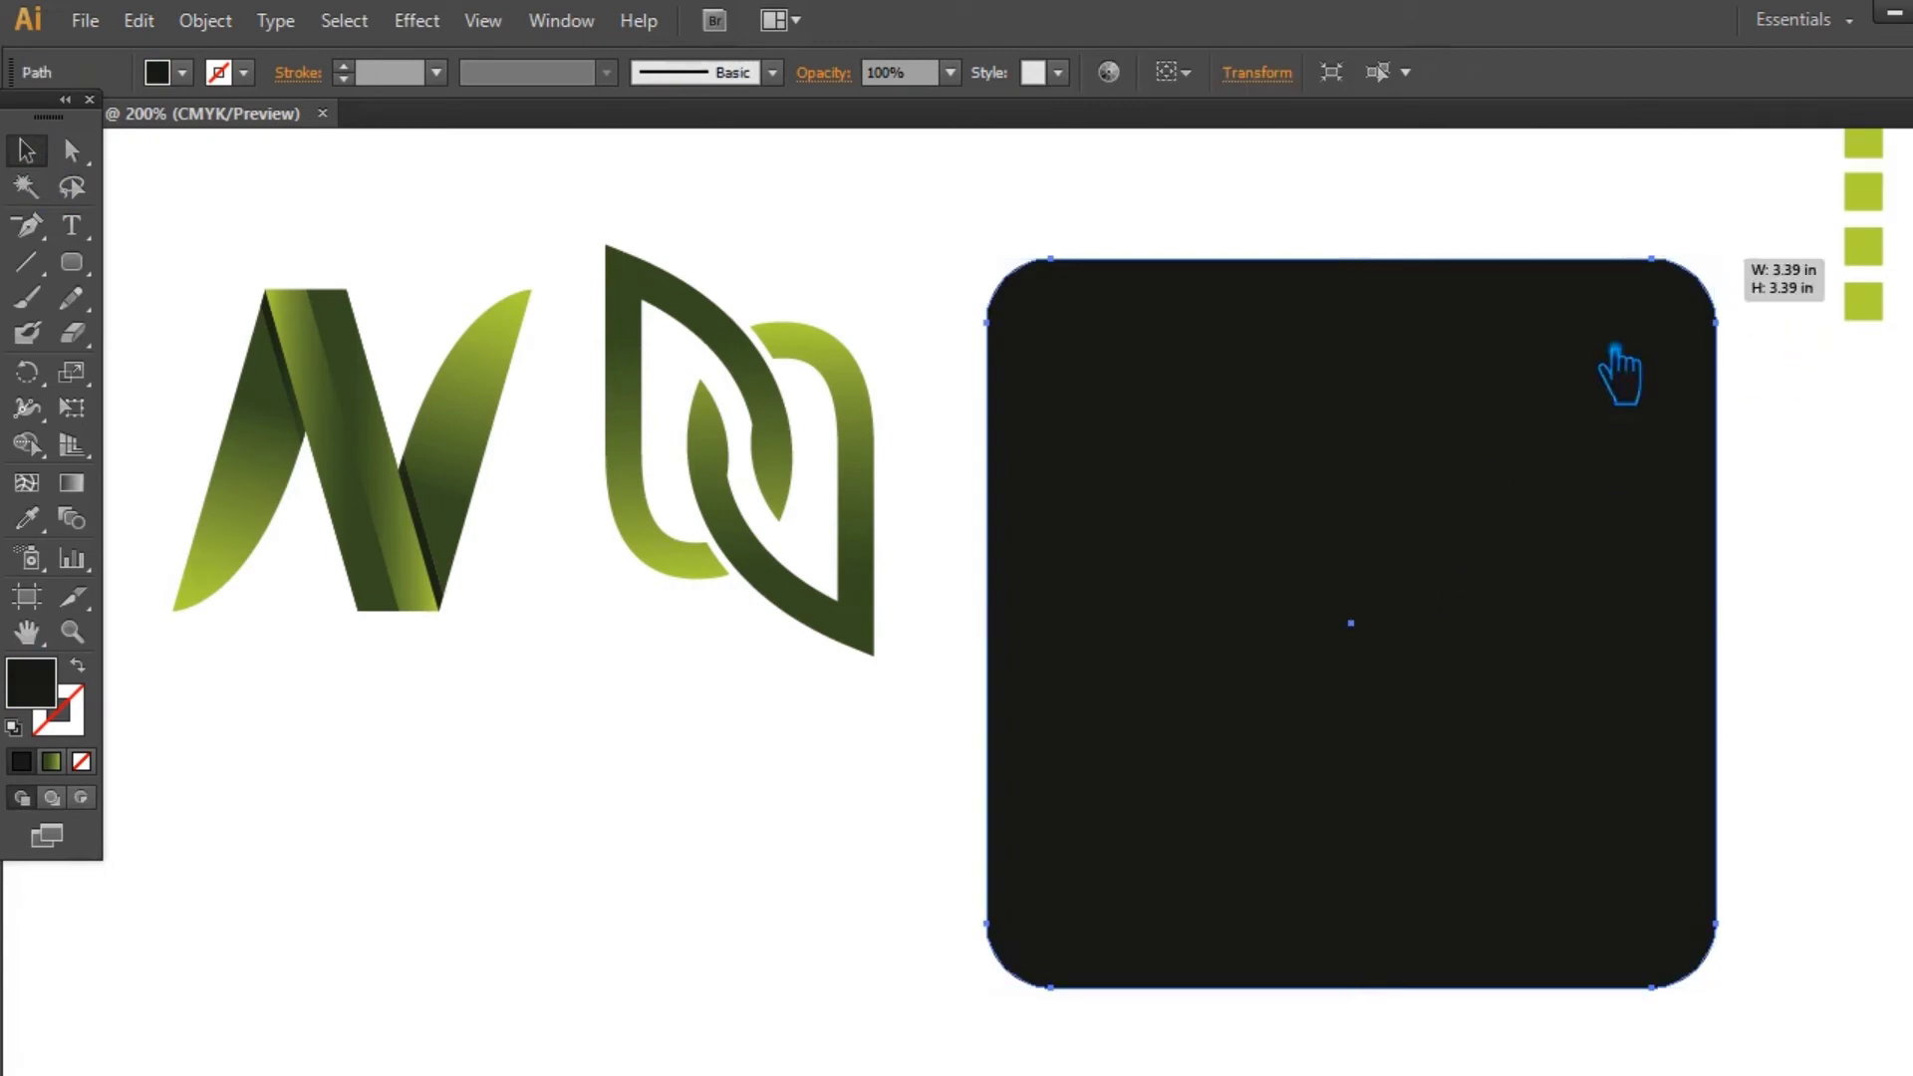
Step: Shrink the square, rotate it 45° into a diamond and move it up-left
mouse_move(1667, 305)
mouse_down()
mouse_move(1555, 439)
mouse_move(1315, 427)
mouse_up()
drag(1425, 628, 1258, 474)
click(1121, 723)
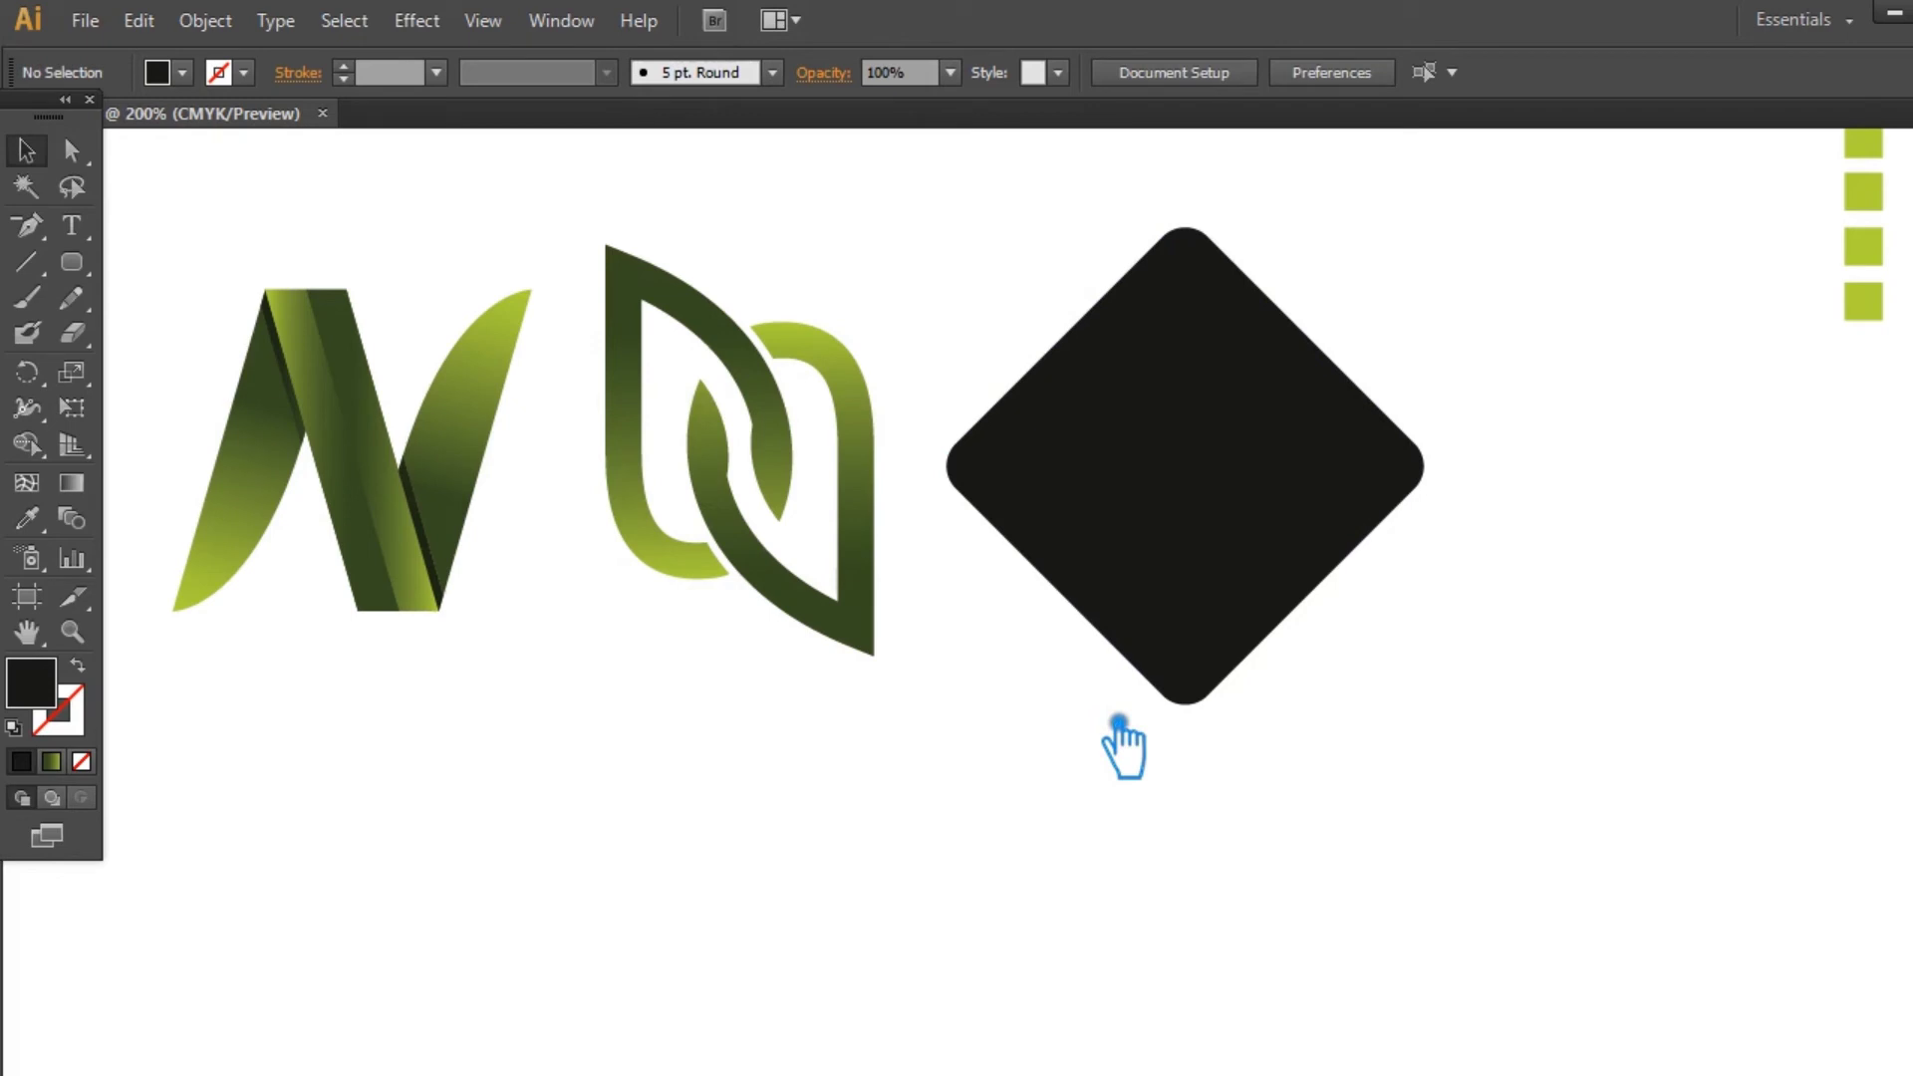
drag(96, 284, 249, 295)
scroll(1435, 845, right, 3)
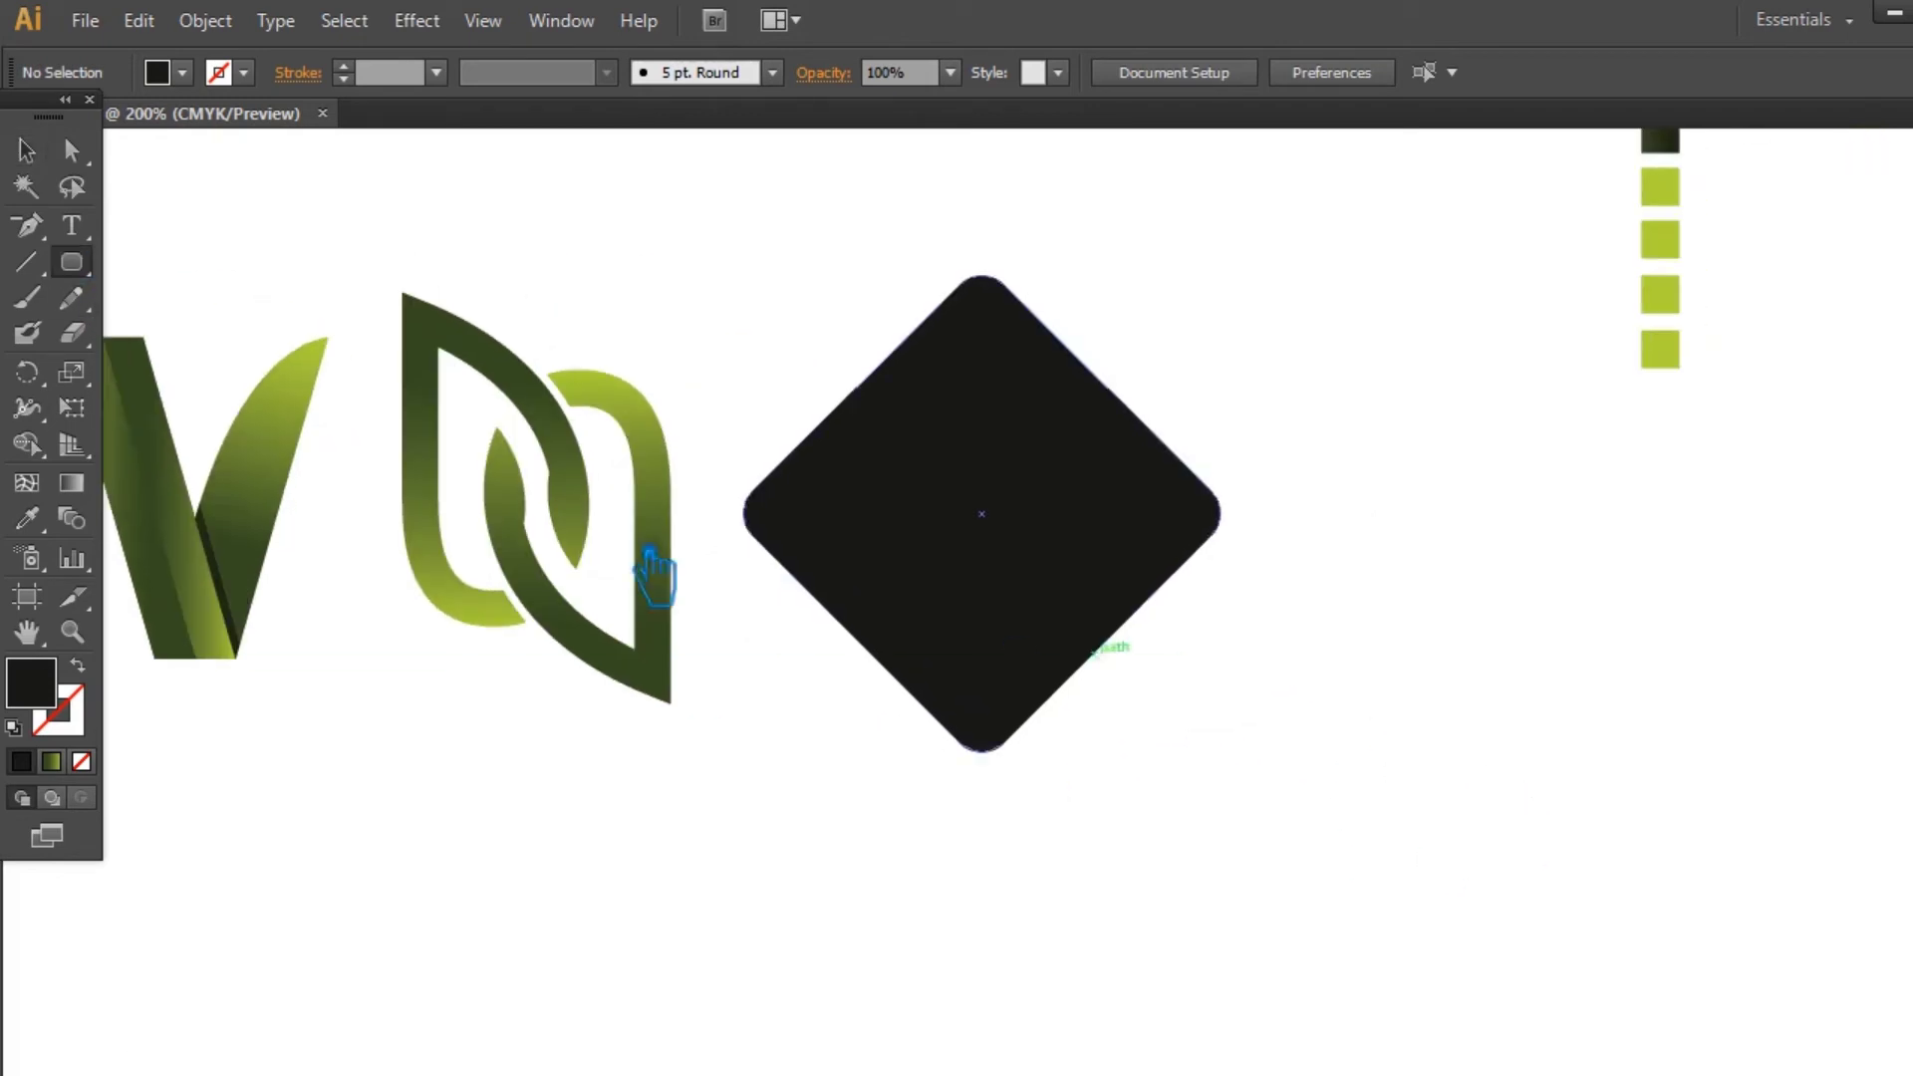
Step: Move the diamond aside, draw a tall rounded capsule stem, and Alt-drag a copy as the second stem
drag(956, 498, 1450, 498)
ctrl+click(947, 448)
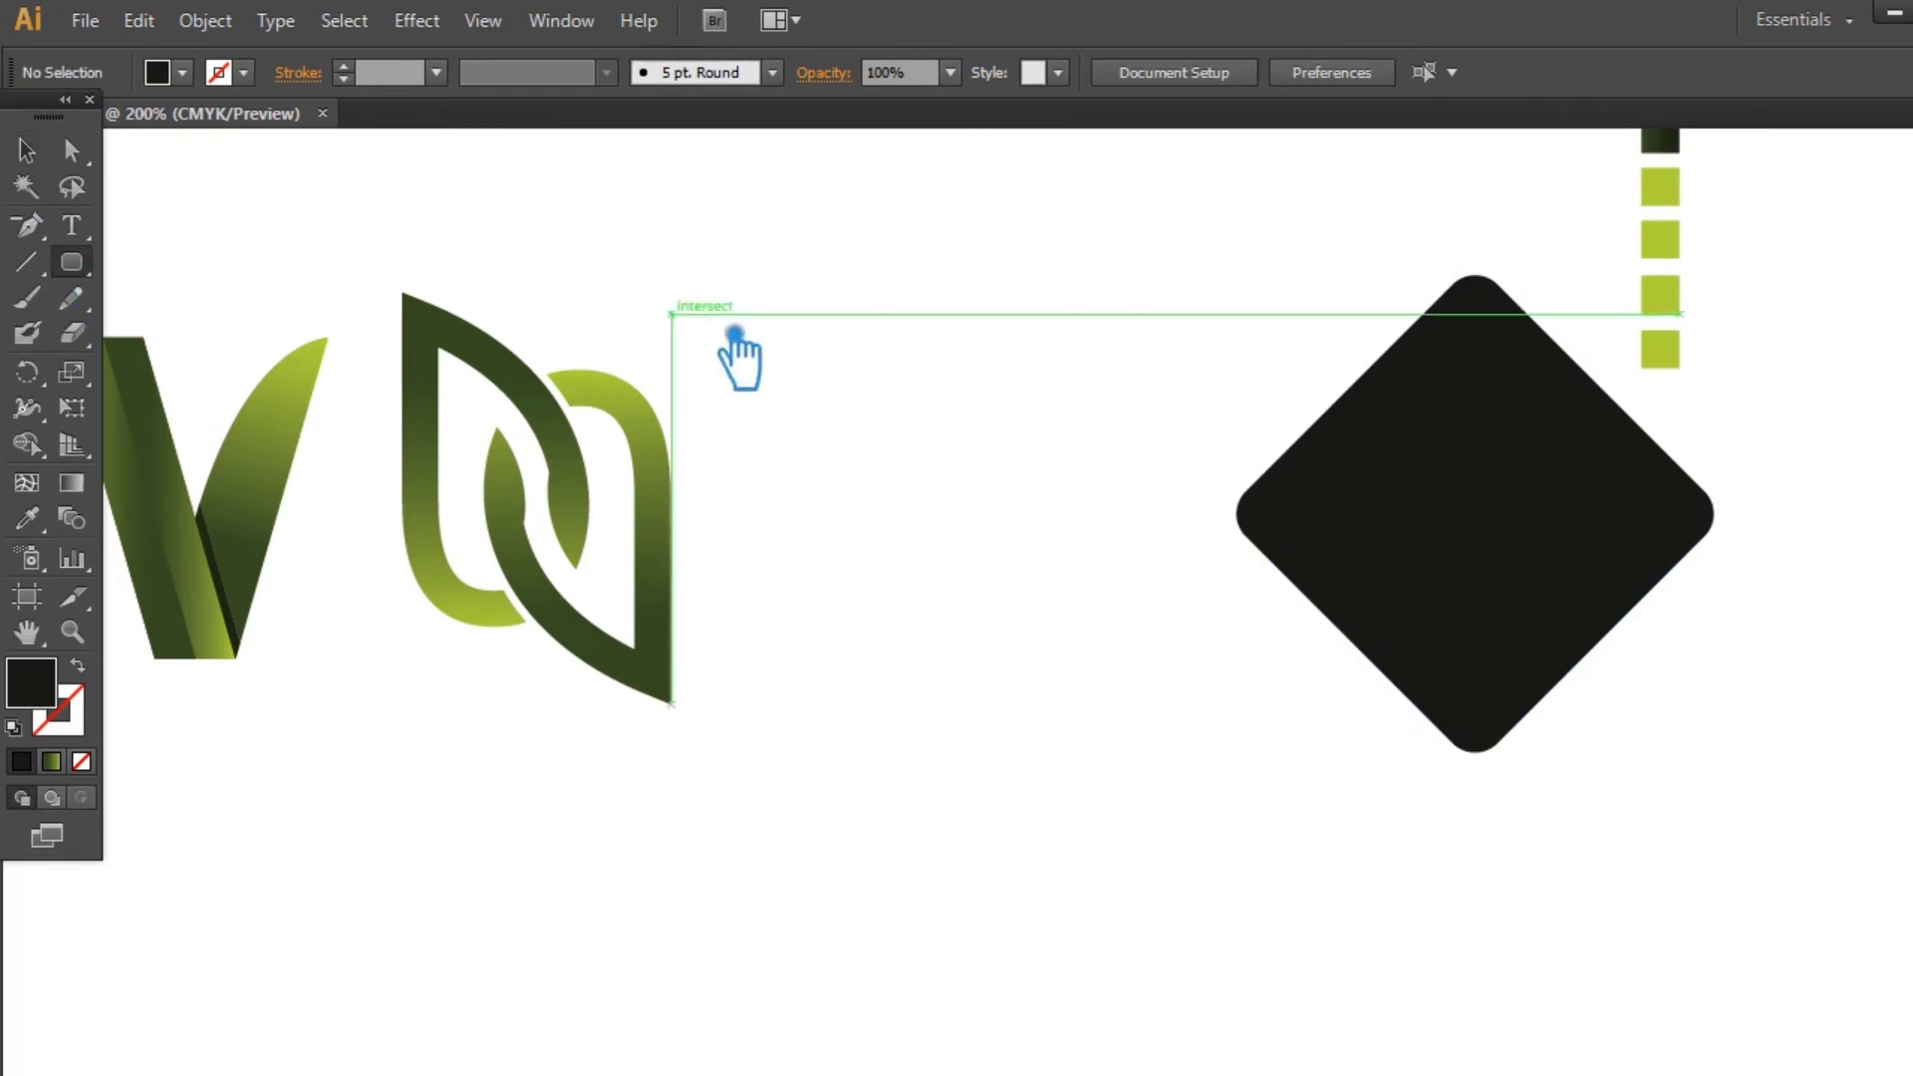
drag(775, 323, 829, 602)
key(v)
drag(829, 476, 982, 476)
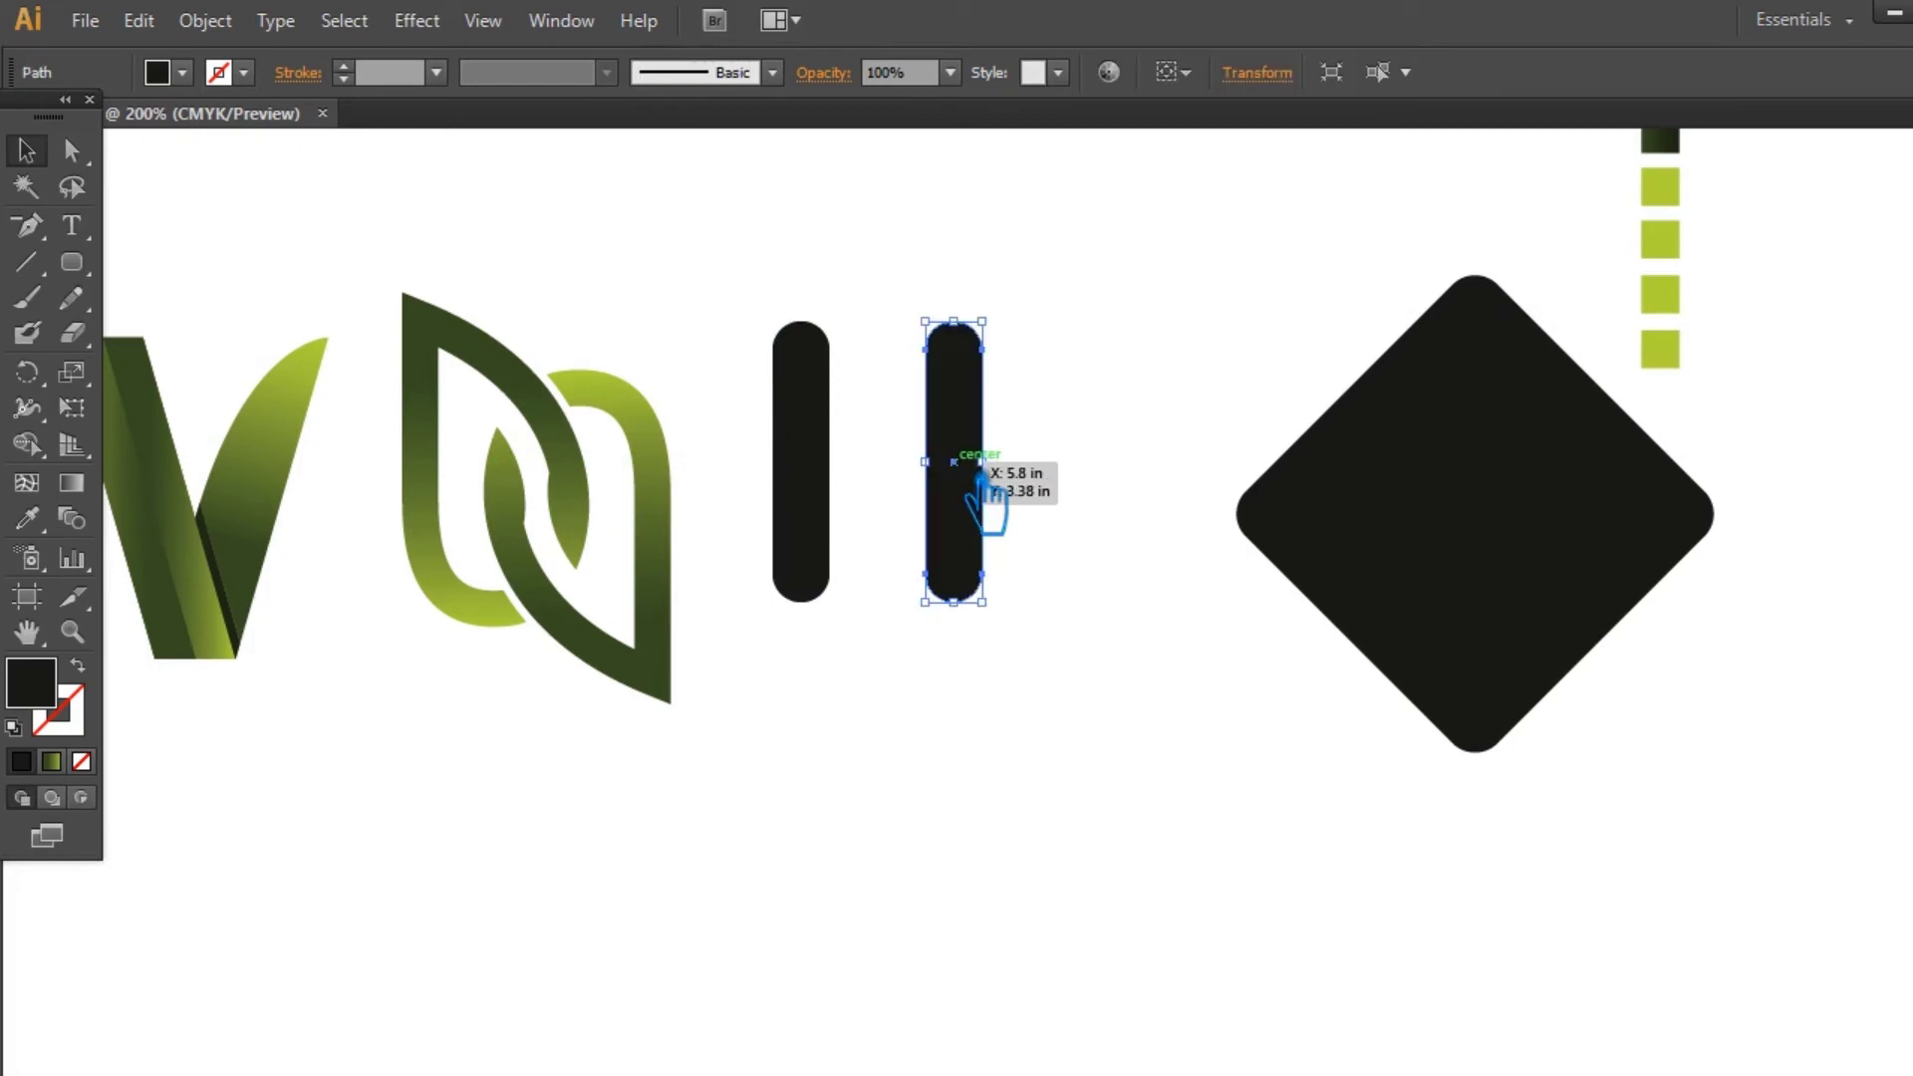
Step: Select the left capsule and its lower anchor points
click(805, 423)
key(a)
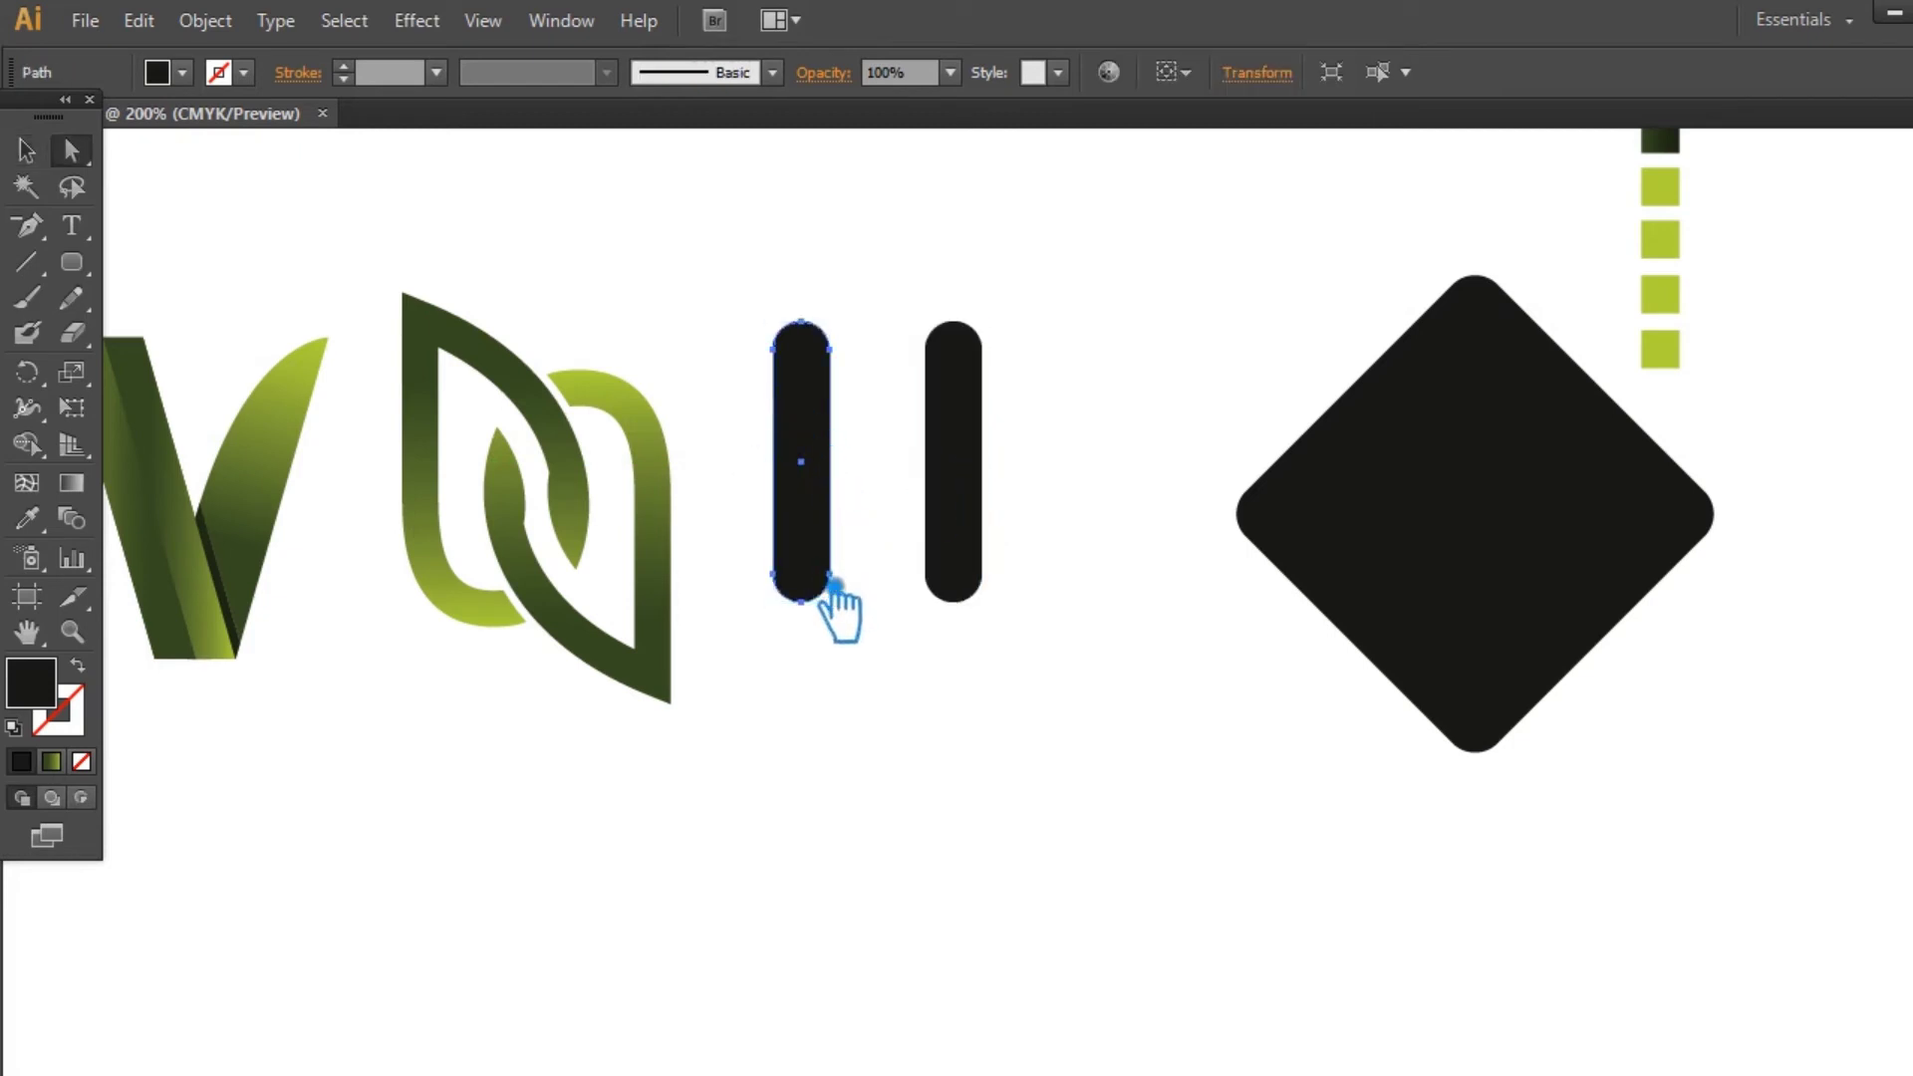
click(854, 568)
drag(880, 675, 775, 540)
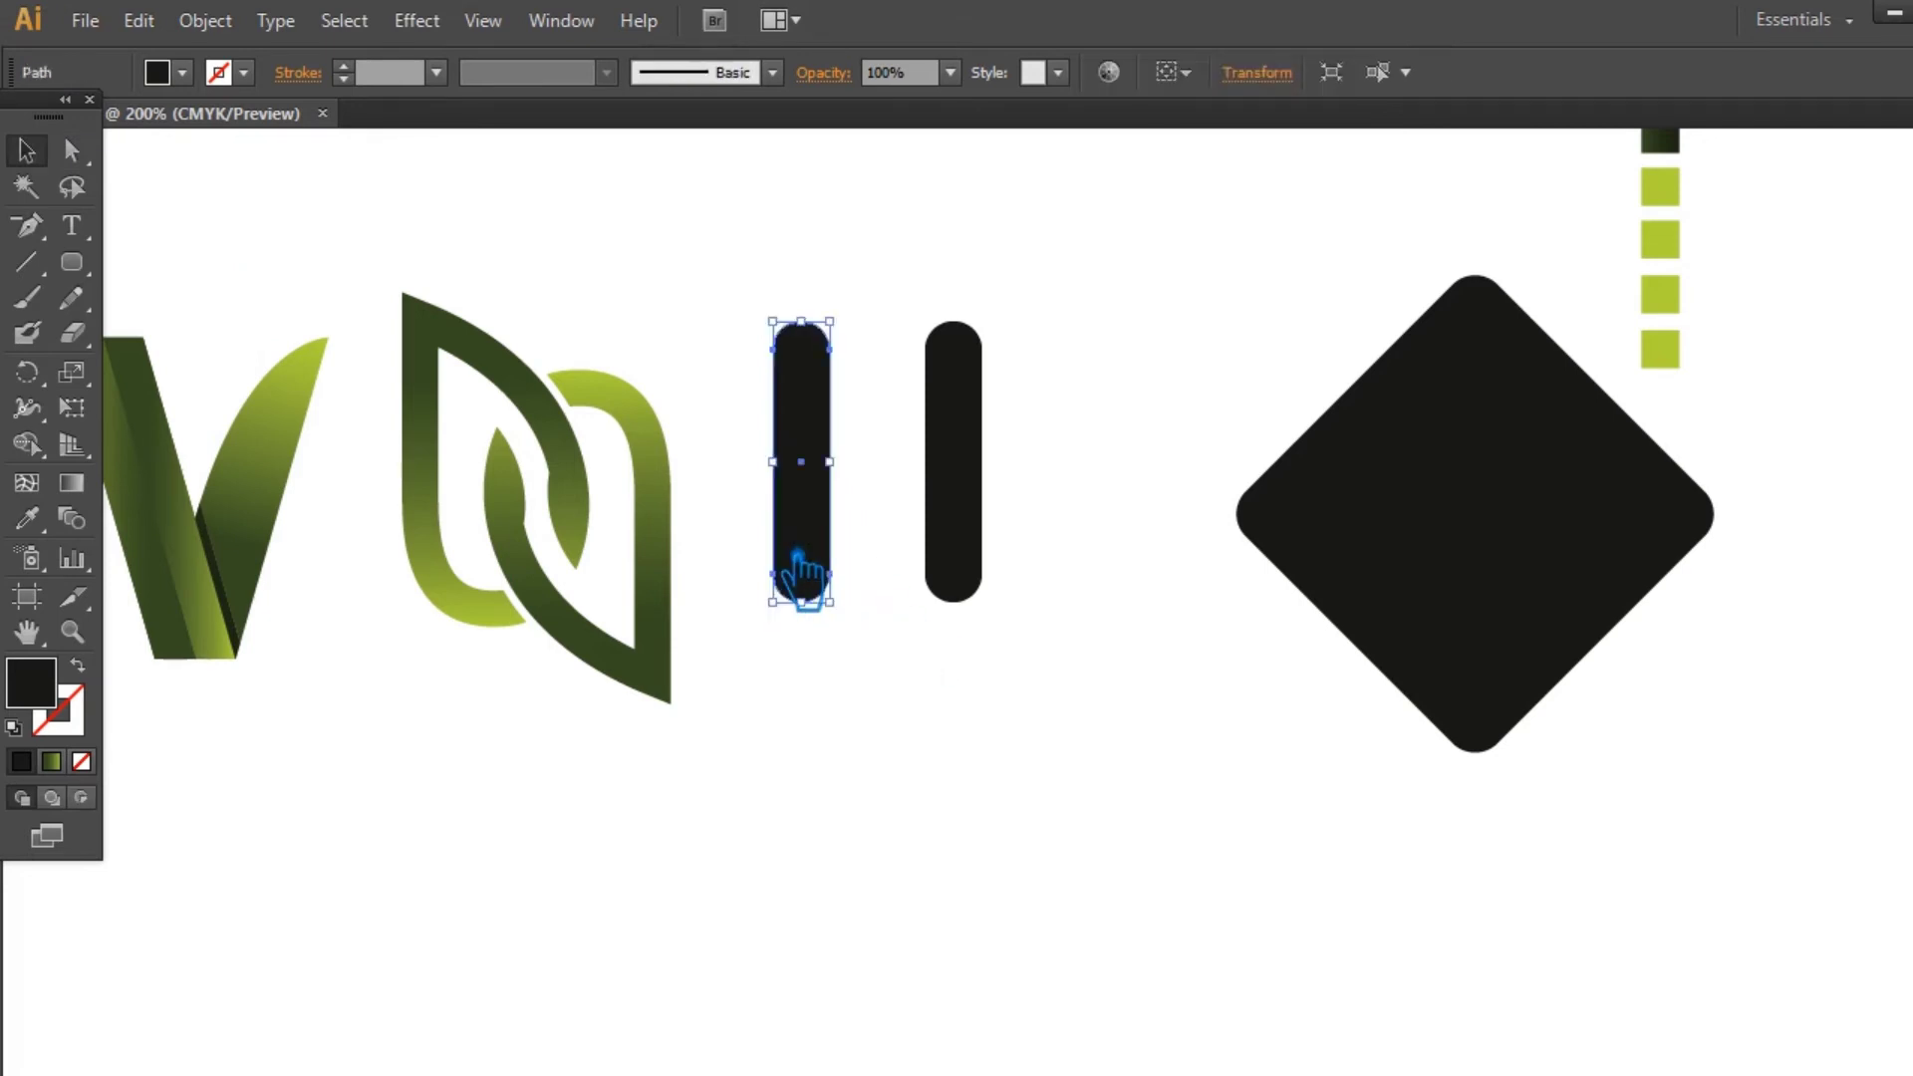
key(a)
drag(863, 672, 784, 570)
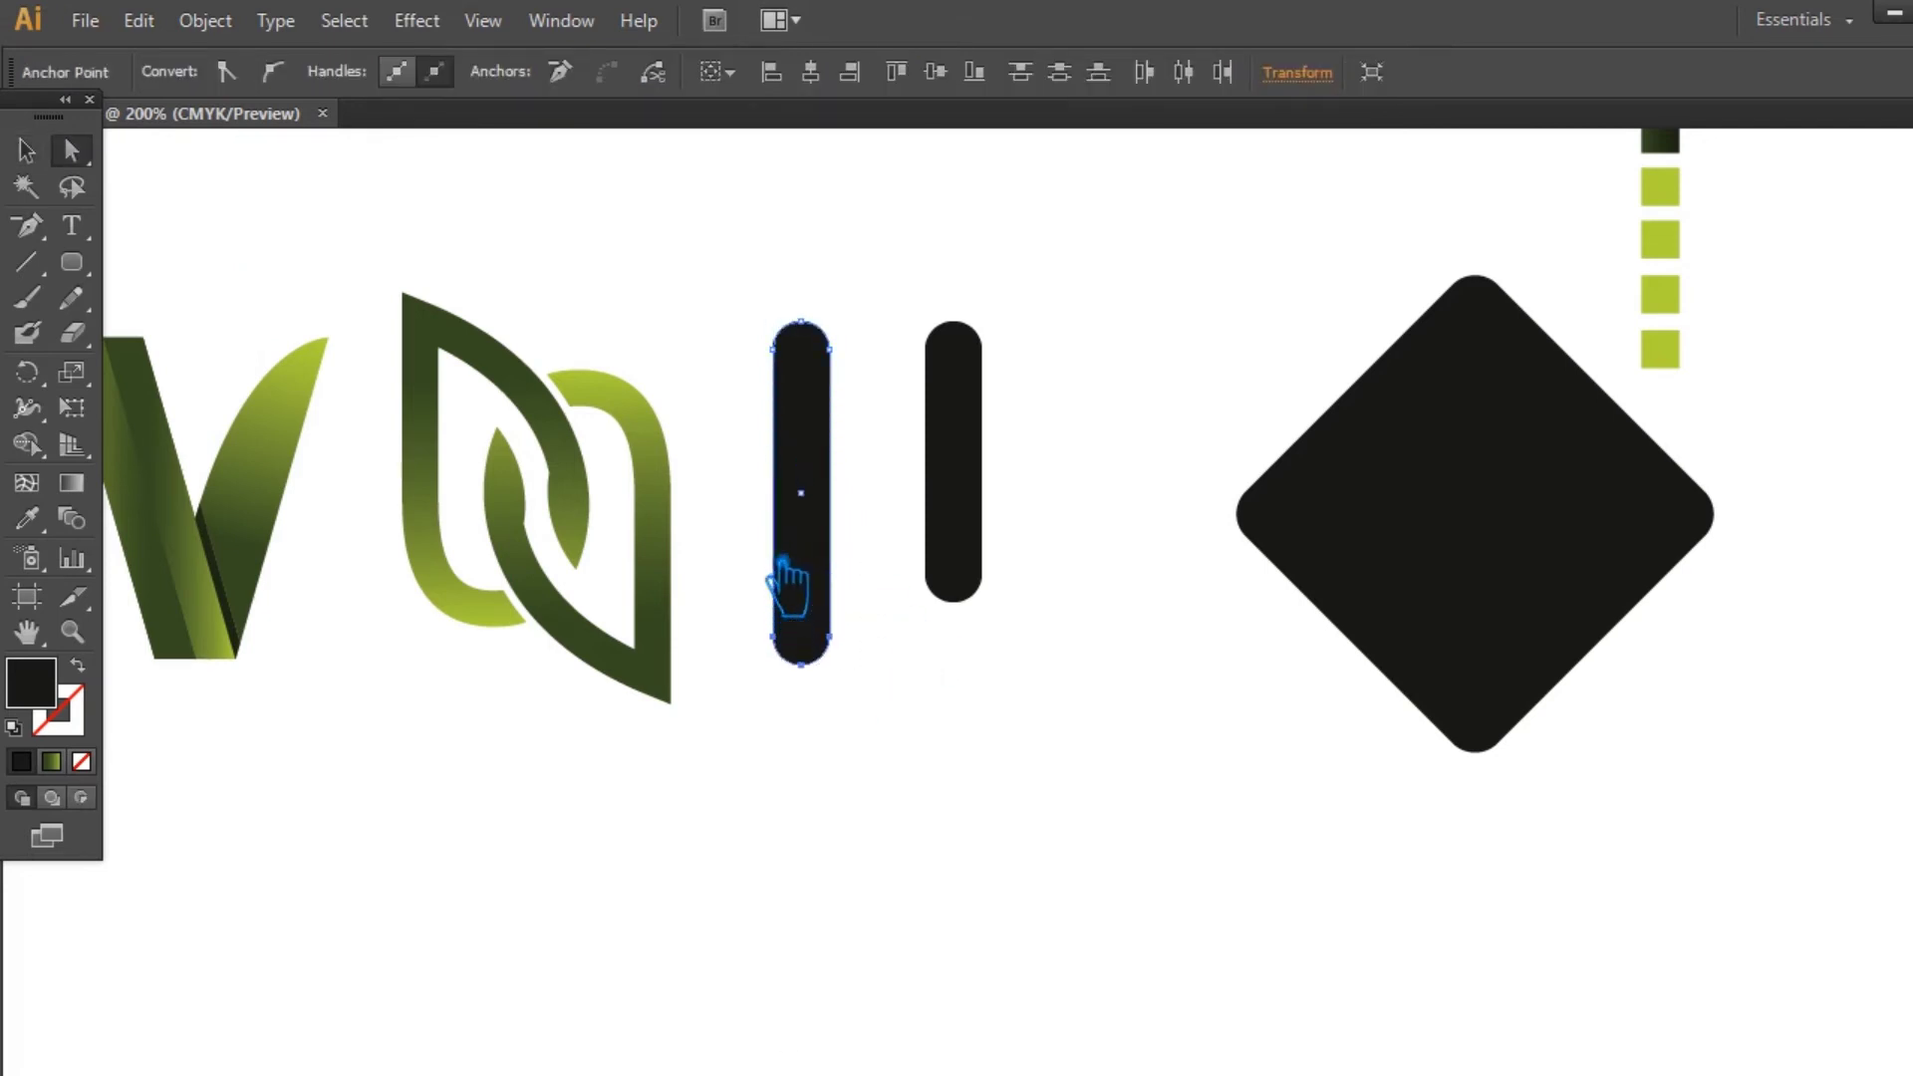
Step: Try rotating the left capsule about its top into a diagonal, undoing the attempts
key(r)
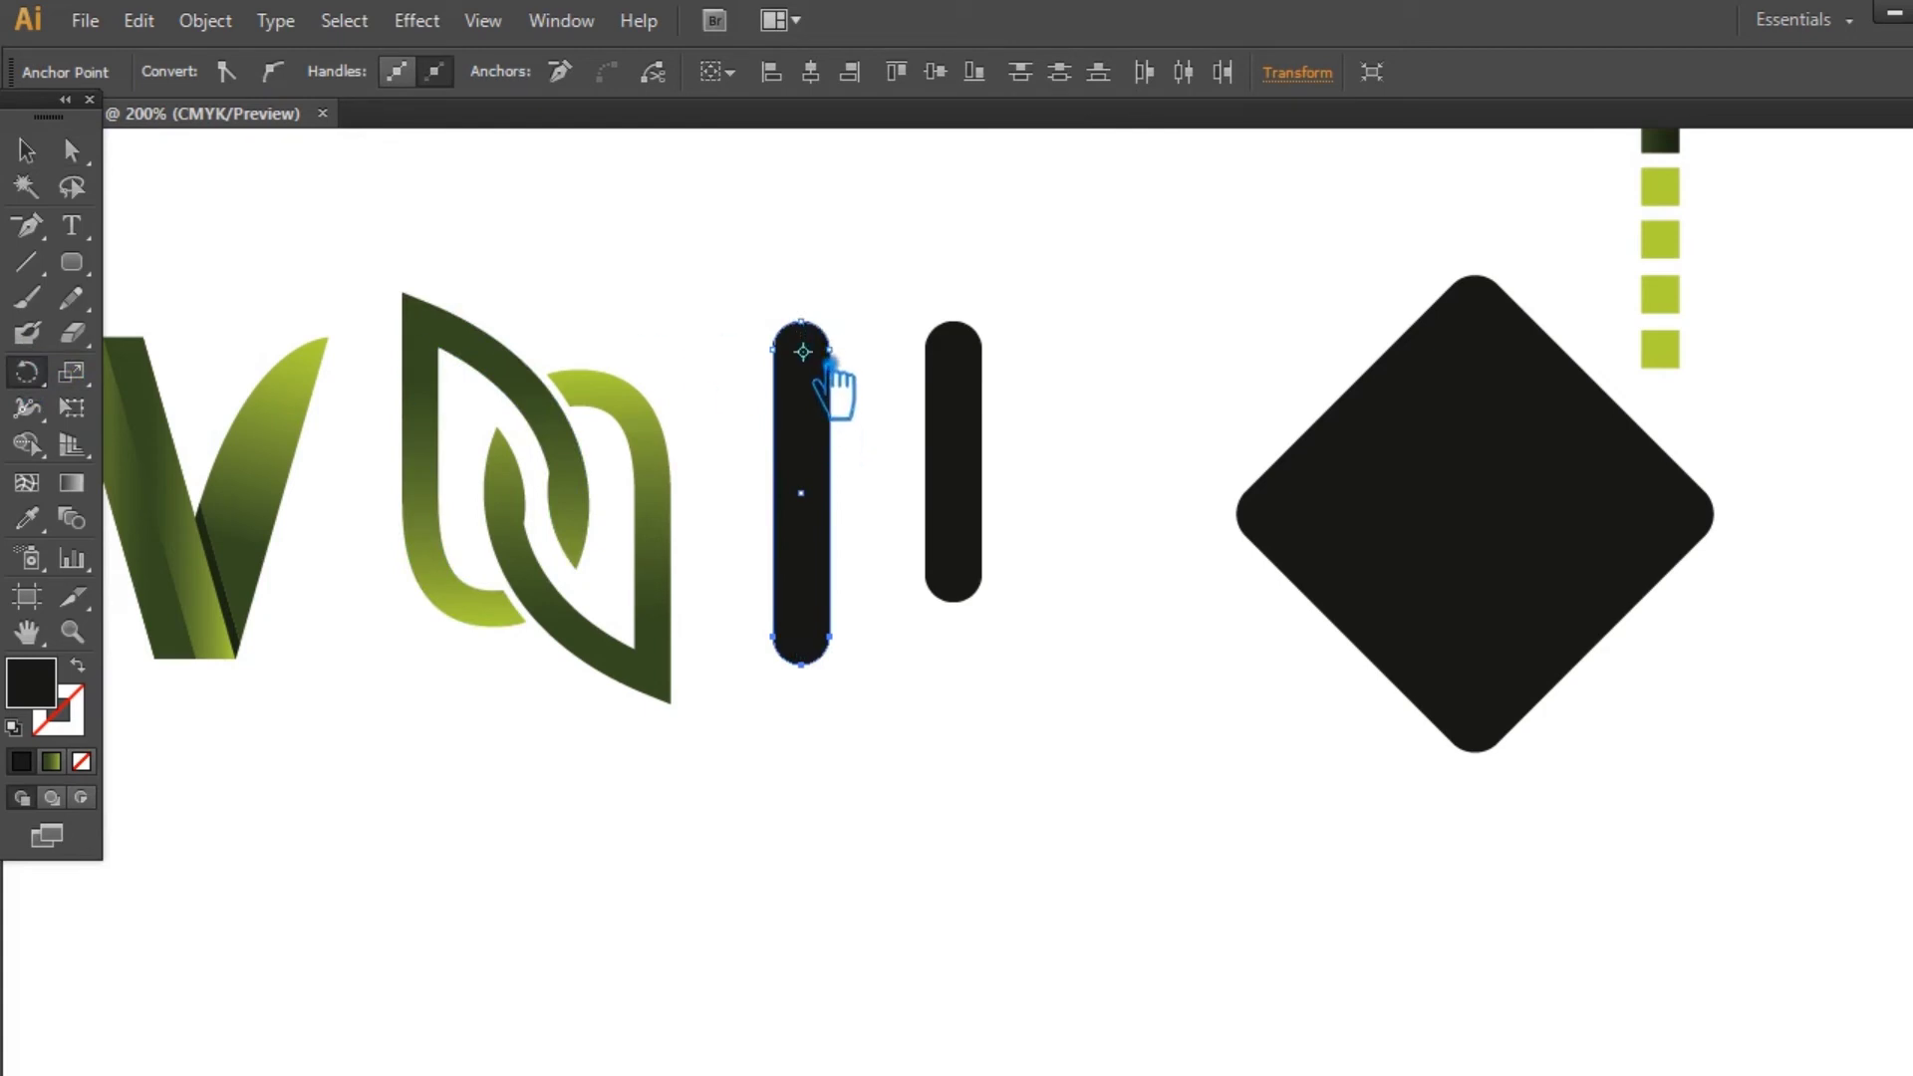
drag(837, 558, 1000, 590)
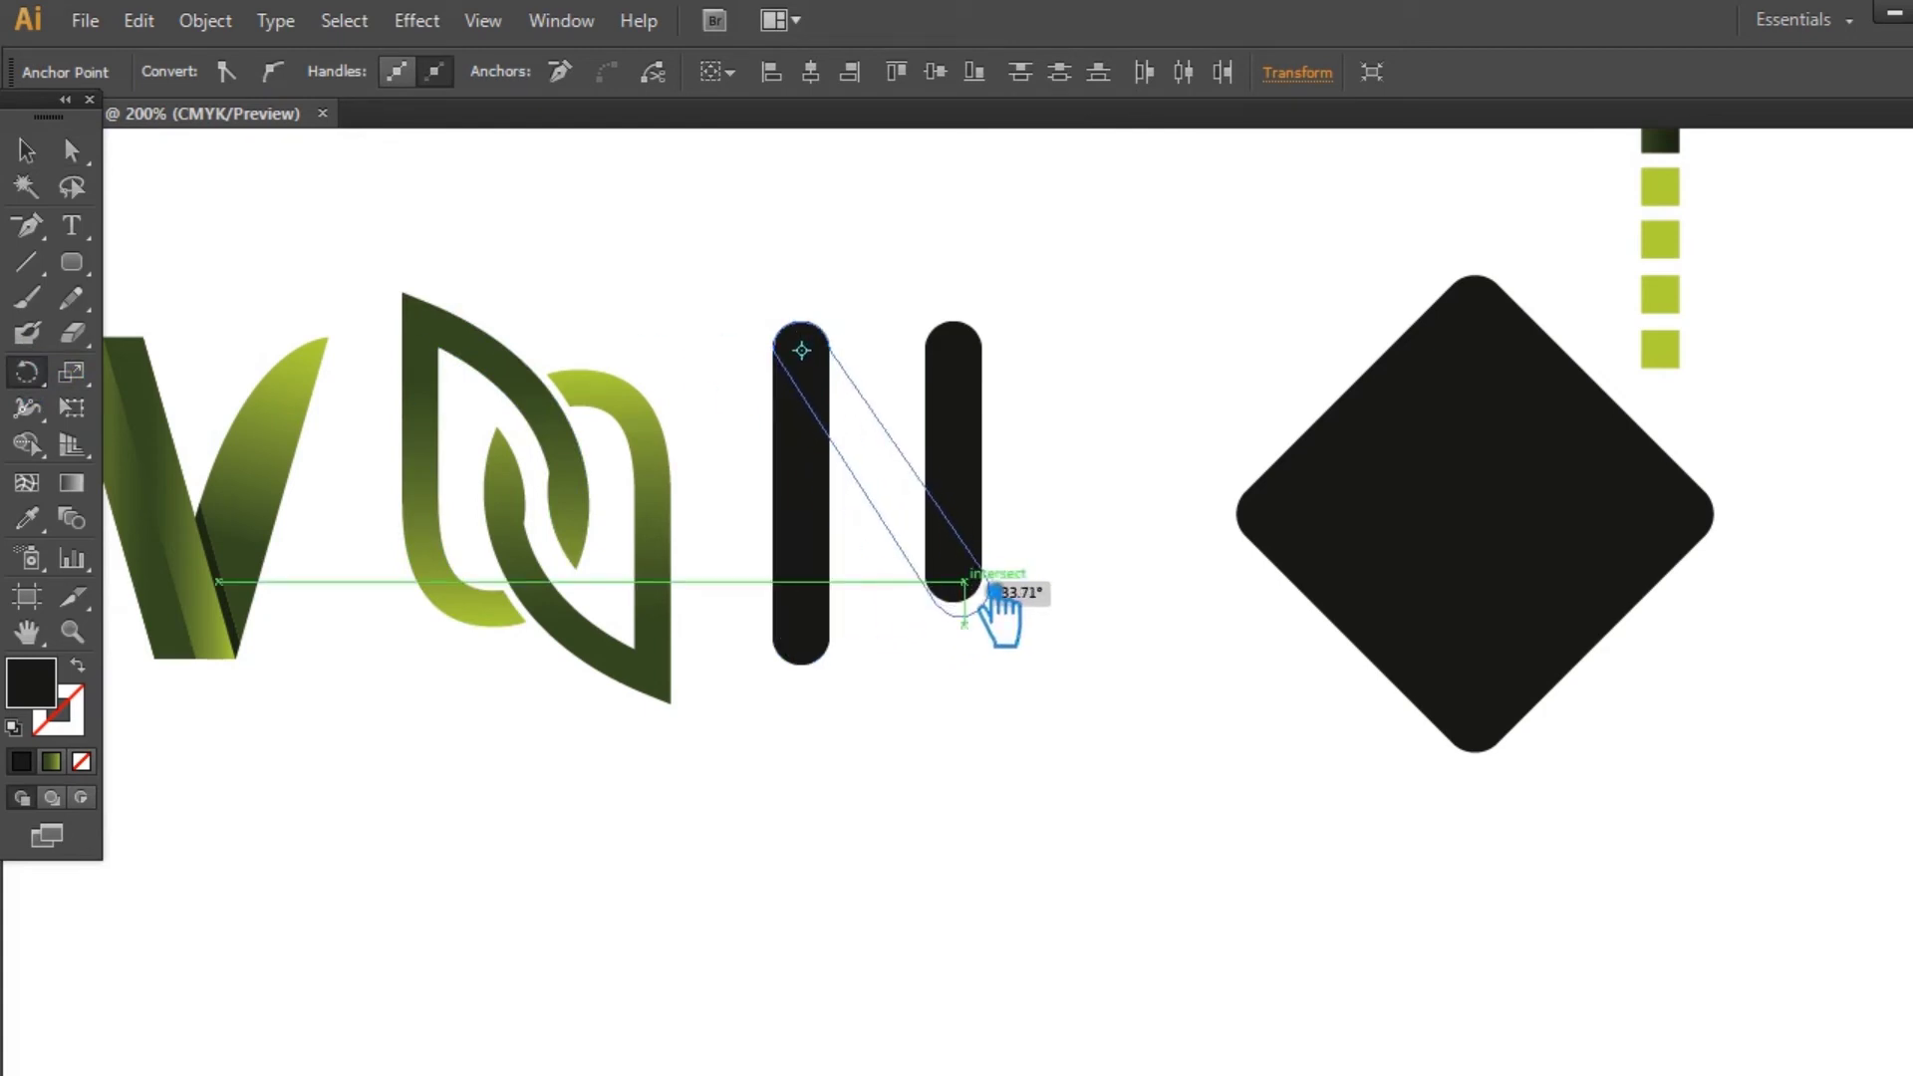
drag(999, 590, 1032, 588)
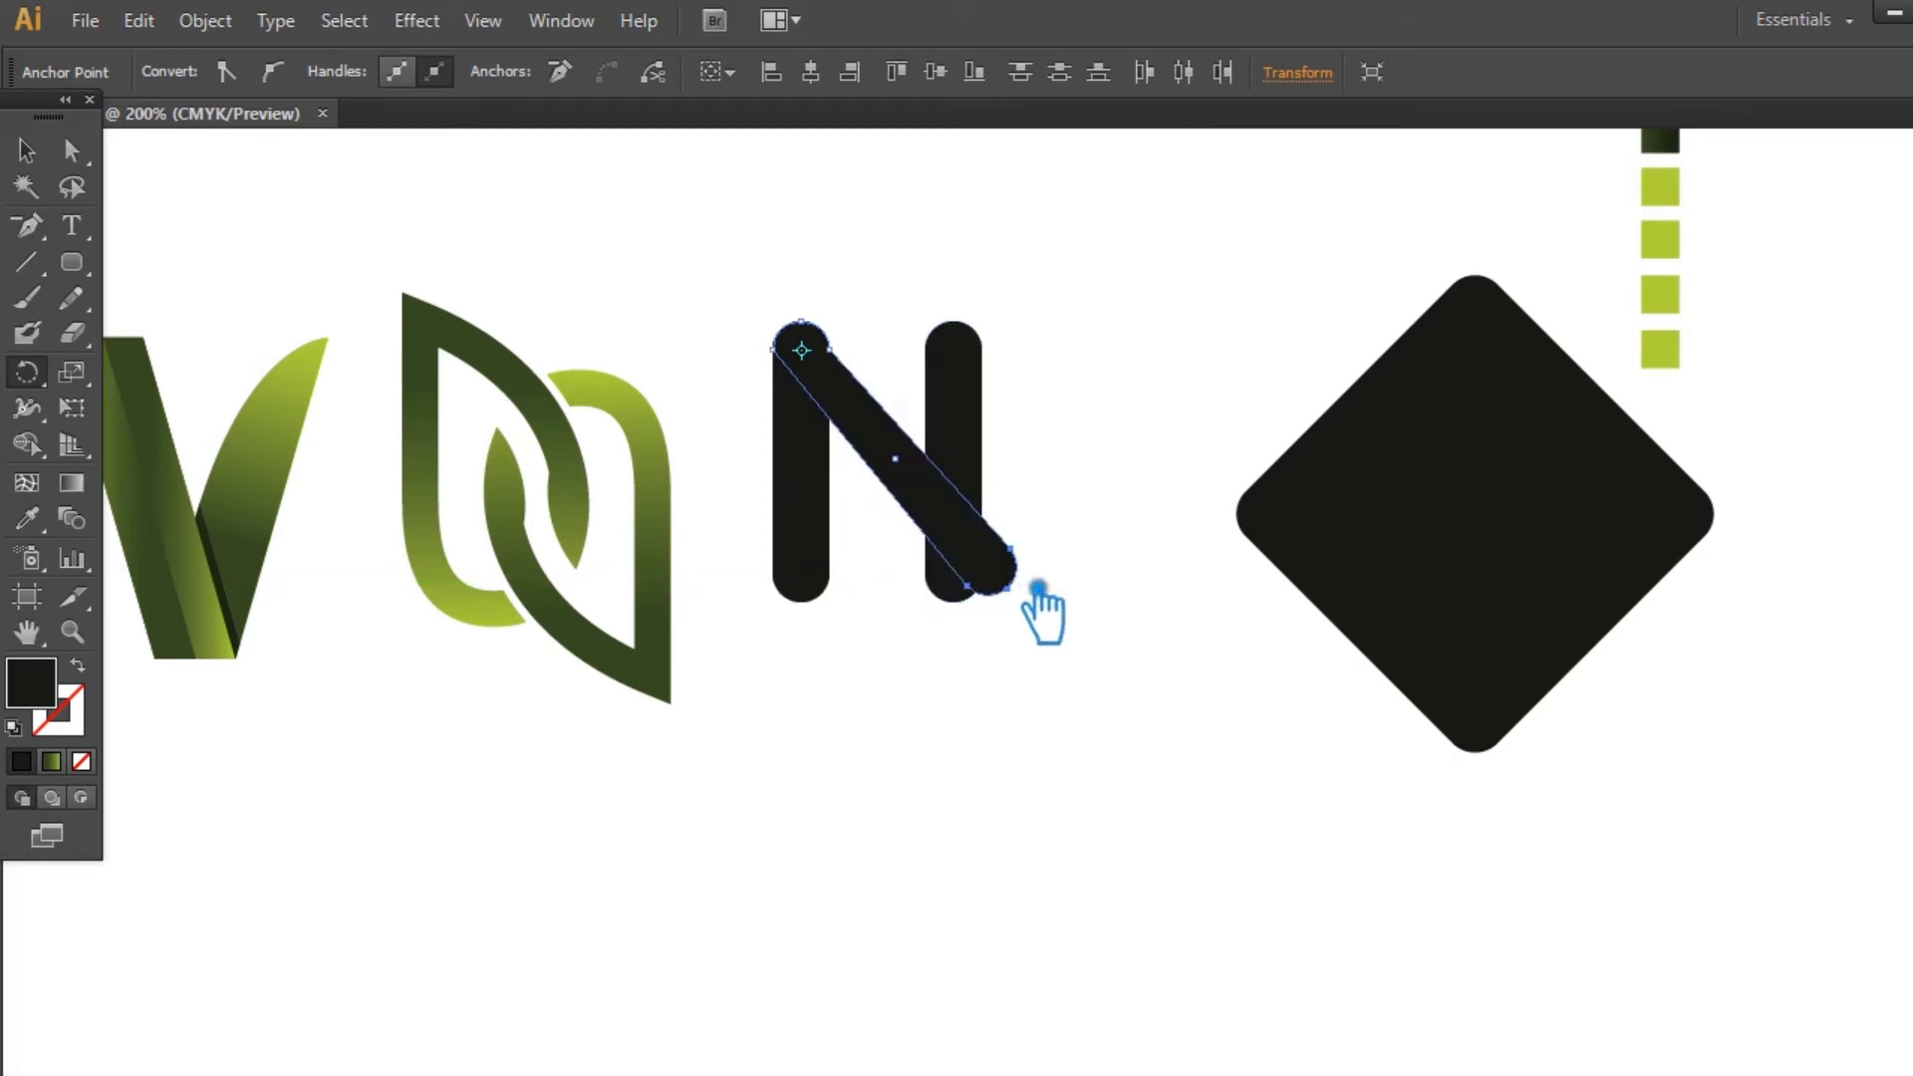
key(ctrl+=)
key(ctrl+z)
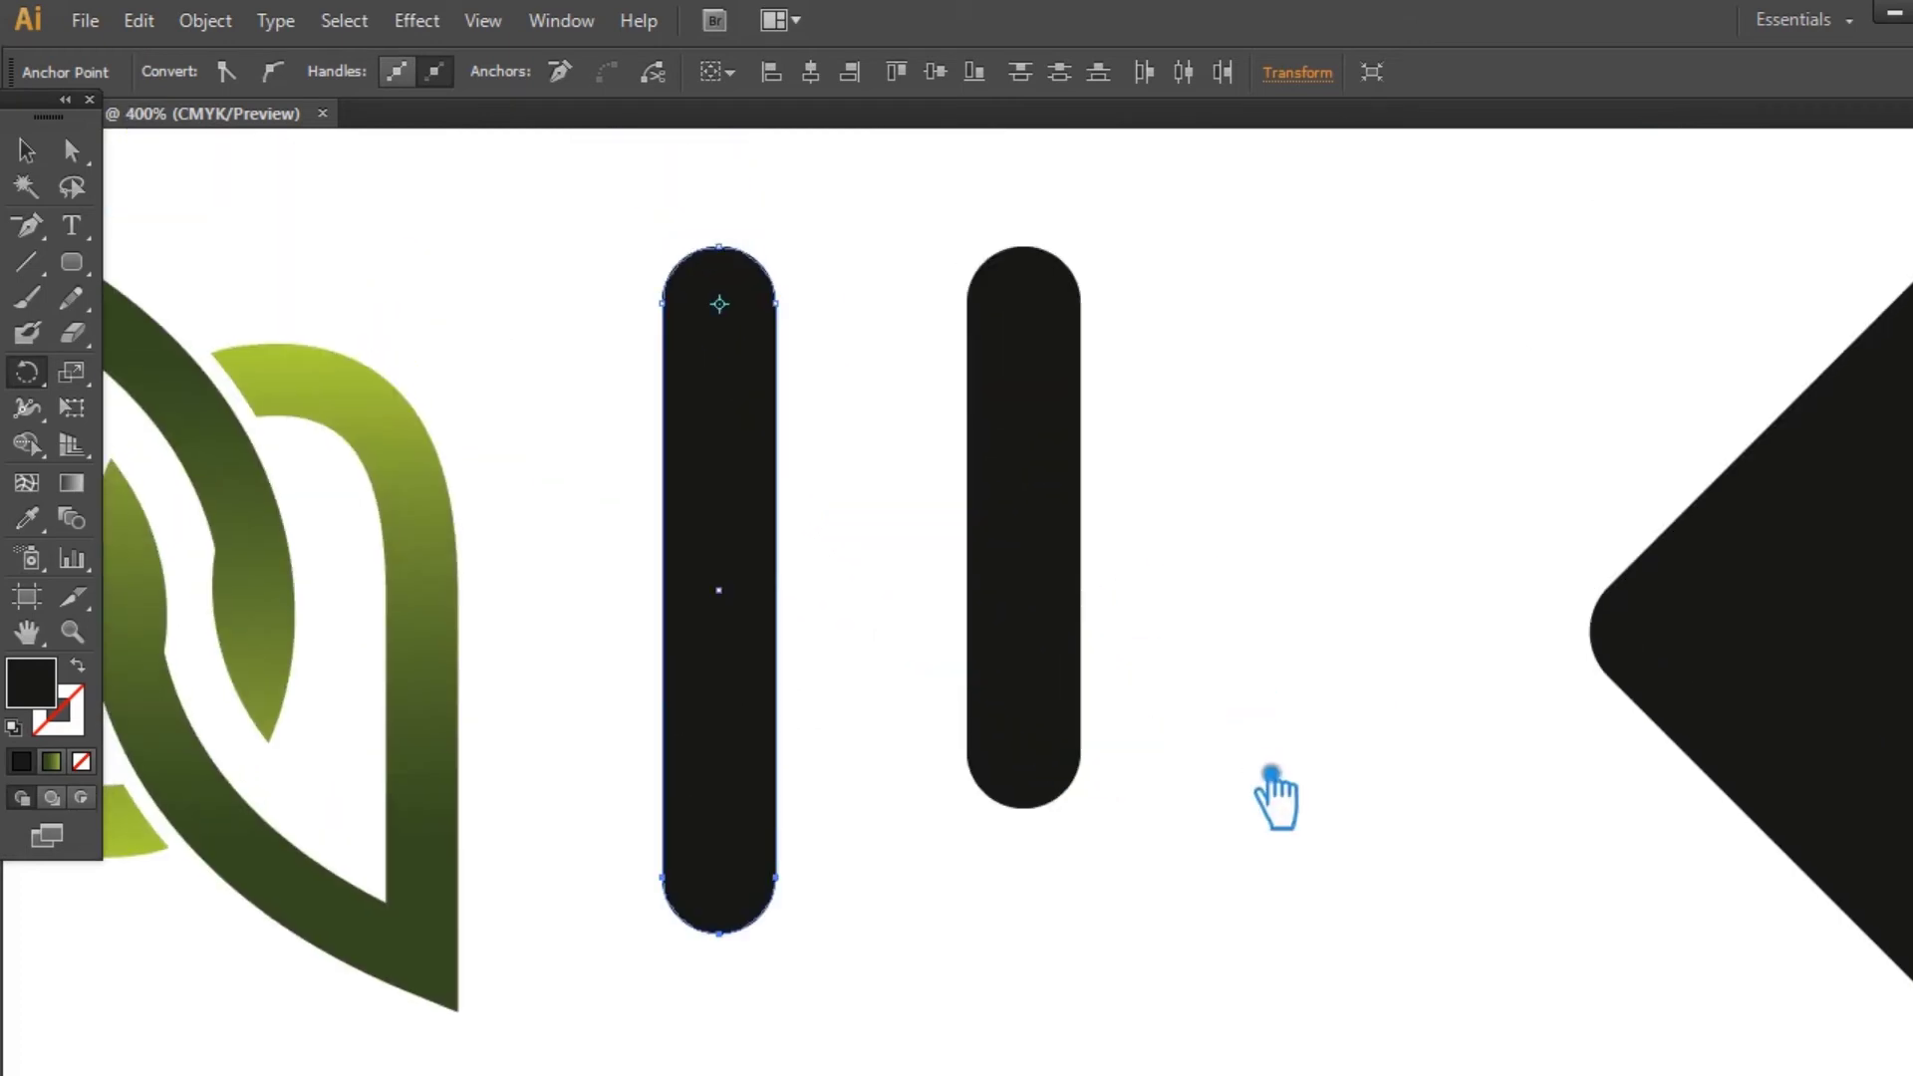
key(ctrl+z)
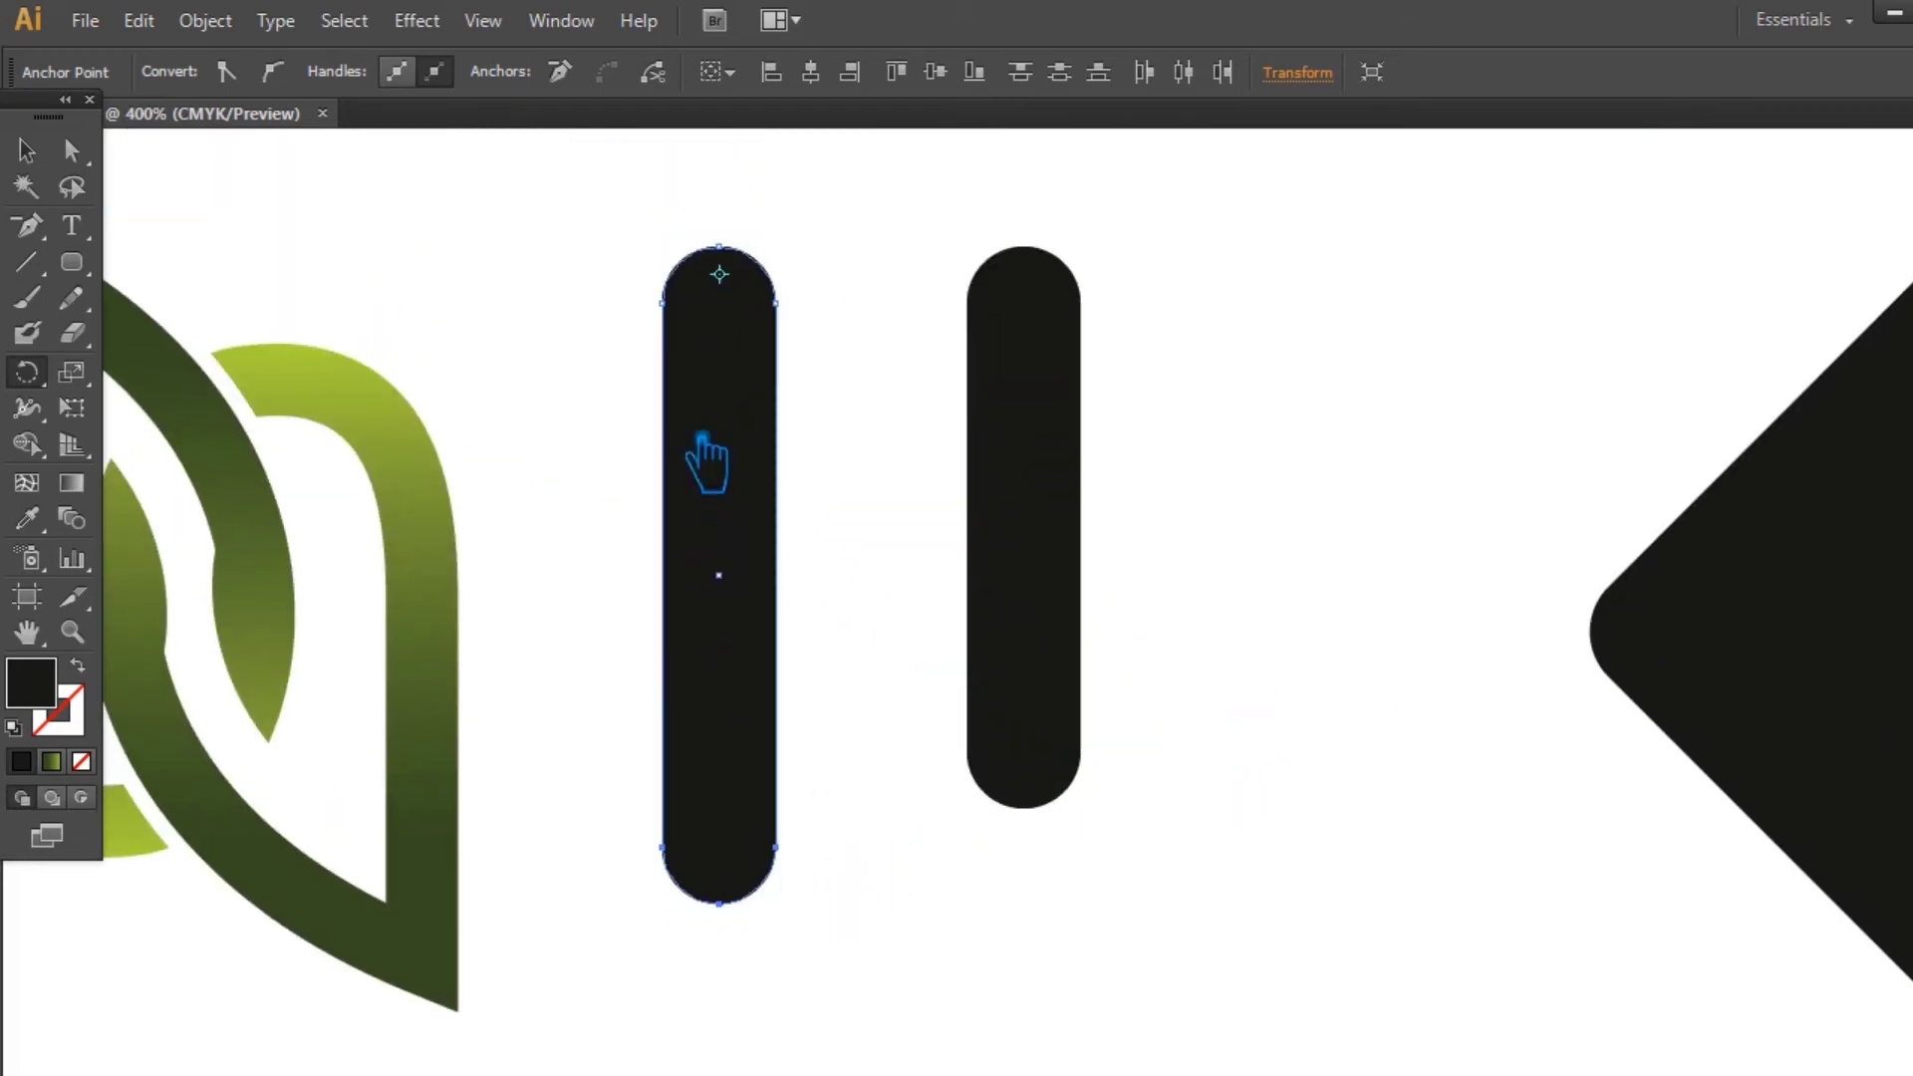
drag(743, 468, 1083, 808)
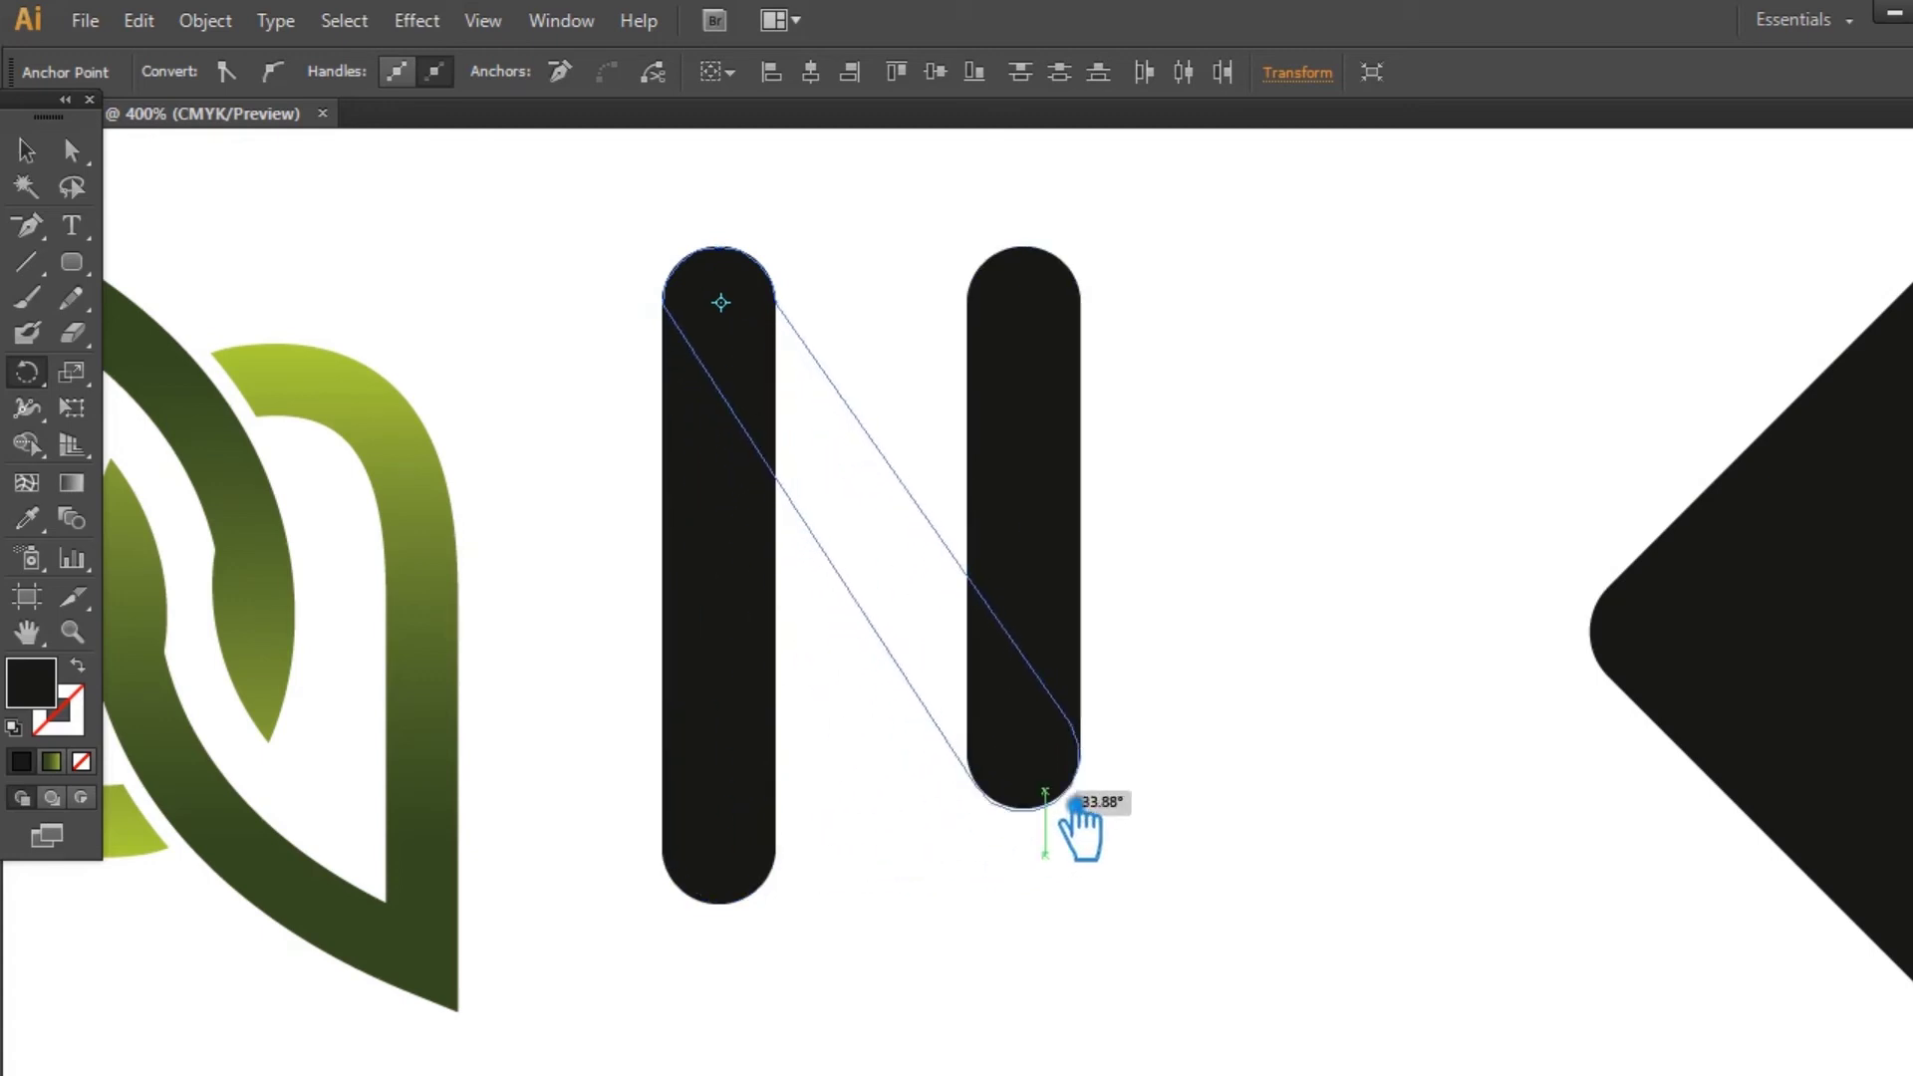
key(ctrl+z)
Step: Copy the left capsule rightward and rotate it into the N's diagonal stroke
key(a)
drag(842, 959, 598, 826)
drag(767, 902, 991, 832)
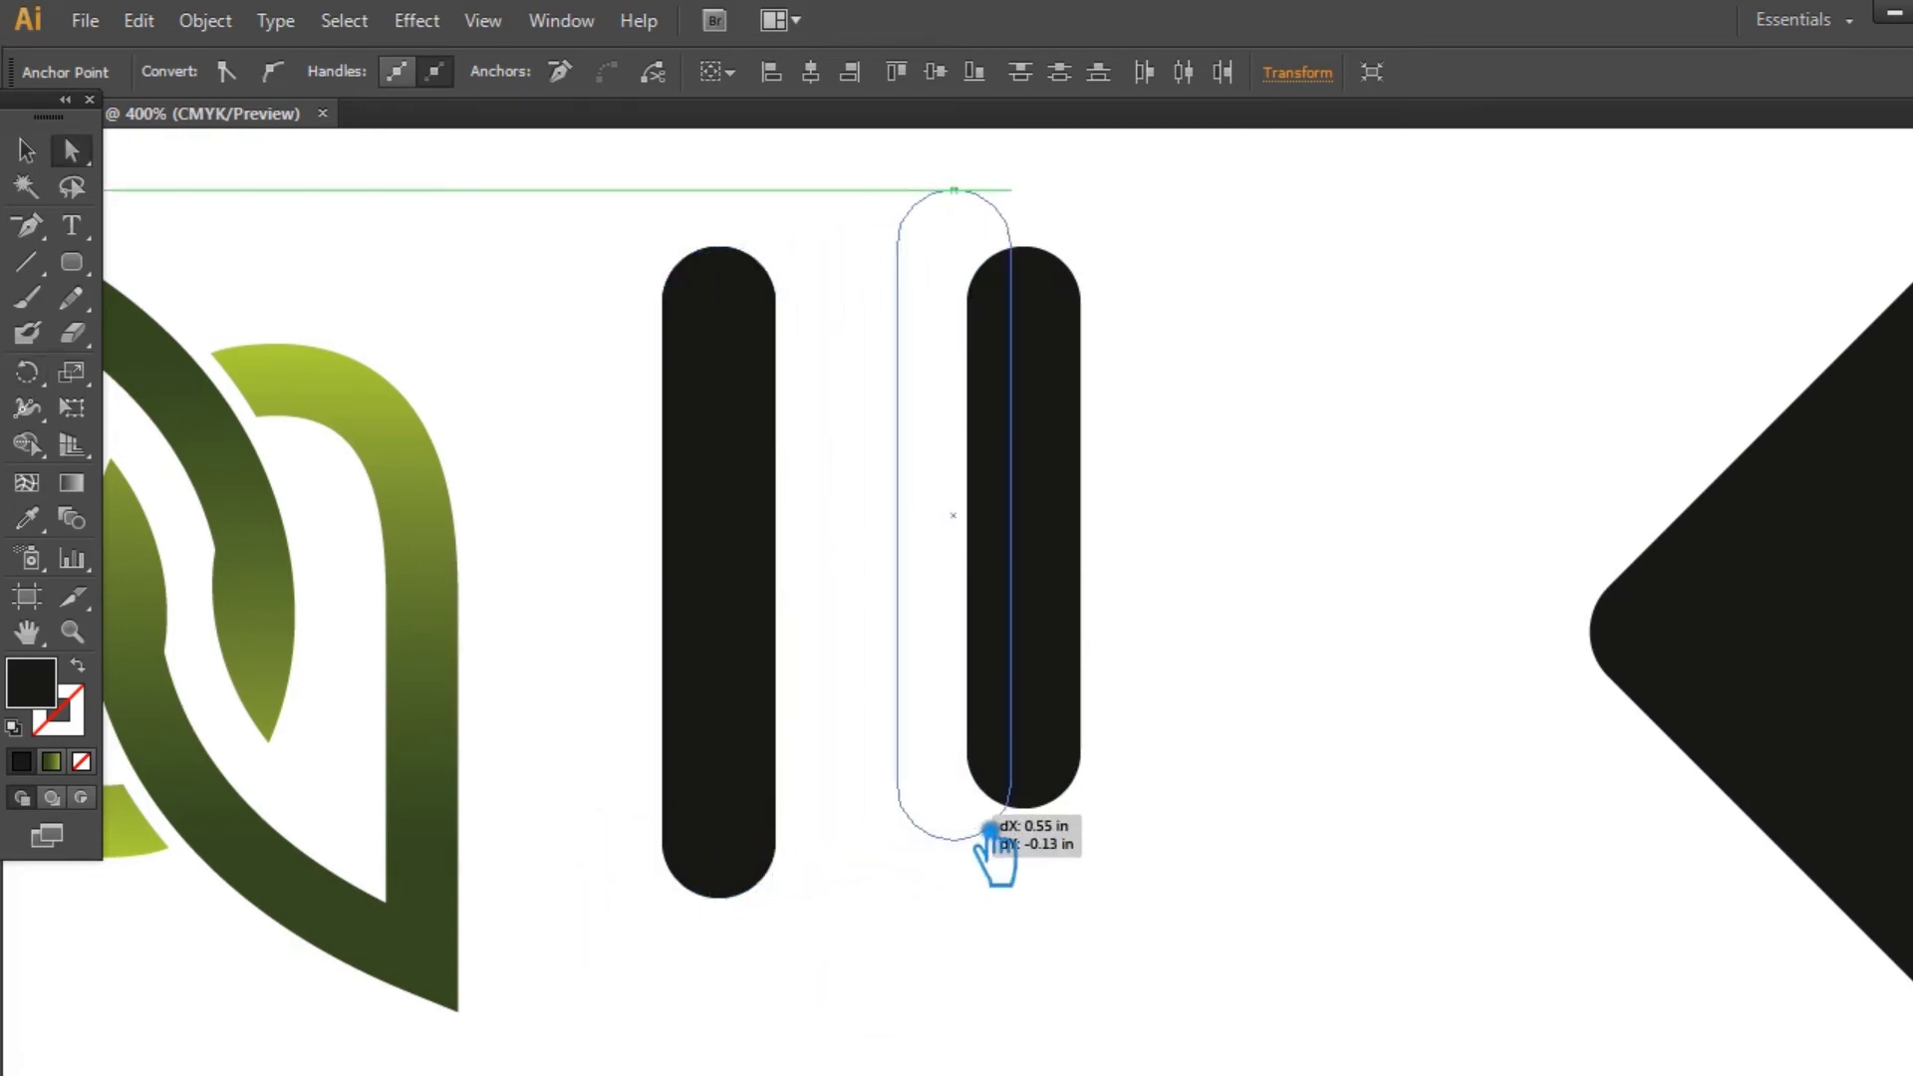
mouse_move(765, 404)
mouse_down()
mouse_move(1045, 739)
mouse_move(1067, 798)
mouse_up()
key(ctrl+z)
mouse_move(812, 833)
mouse_down()
mouse_move(974, 845)
mouse_move(1109, 828)
mouse_move(1127, 884)
mouse_move(653, 423)
mouse_move(617, 329)
mouse_up()
Step: Select the two stems and diagonal and unite them into one N with Pathfinder
click(26, 149)
click(1303, 529)
key(ctrl+shift+F9)
click(1654, 798)
click(751, 359)
click(595, 299)
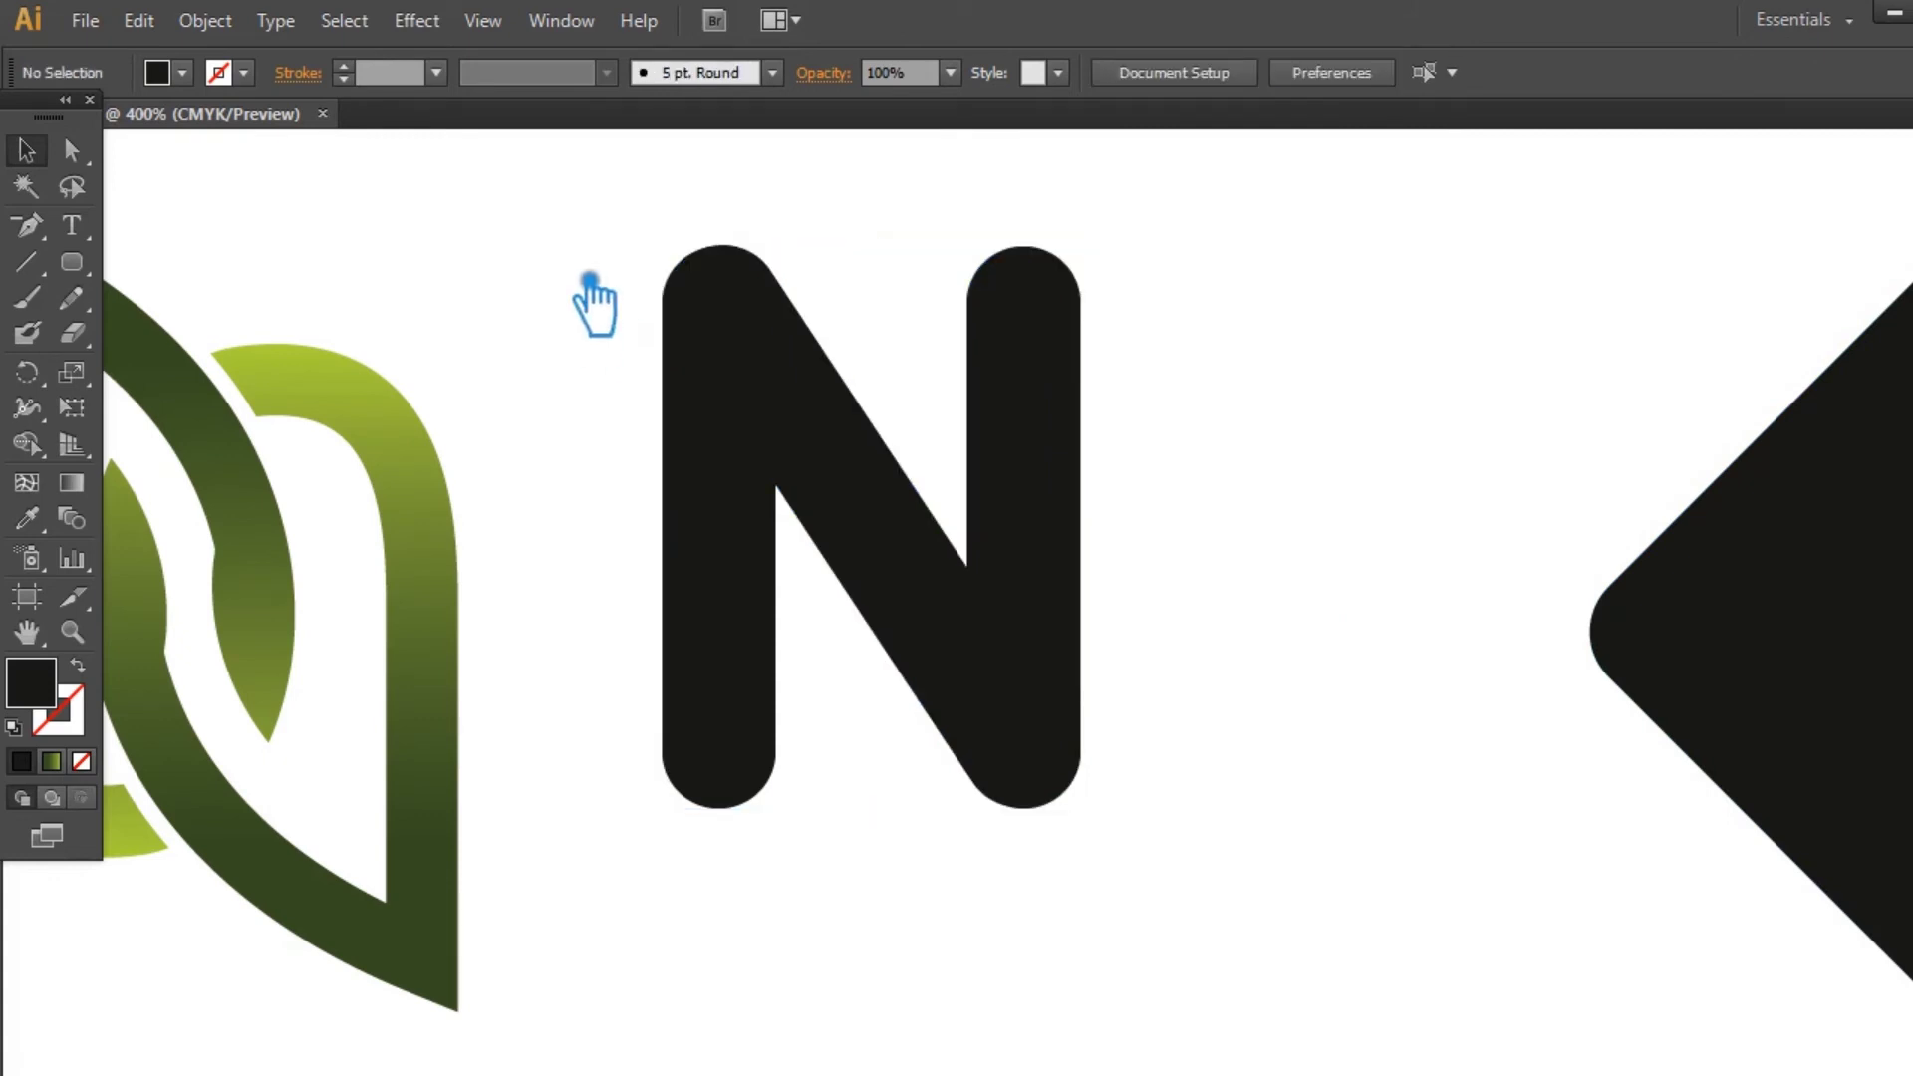
key(ctrl+z)
key(ctrl+shift+z)
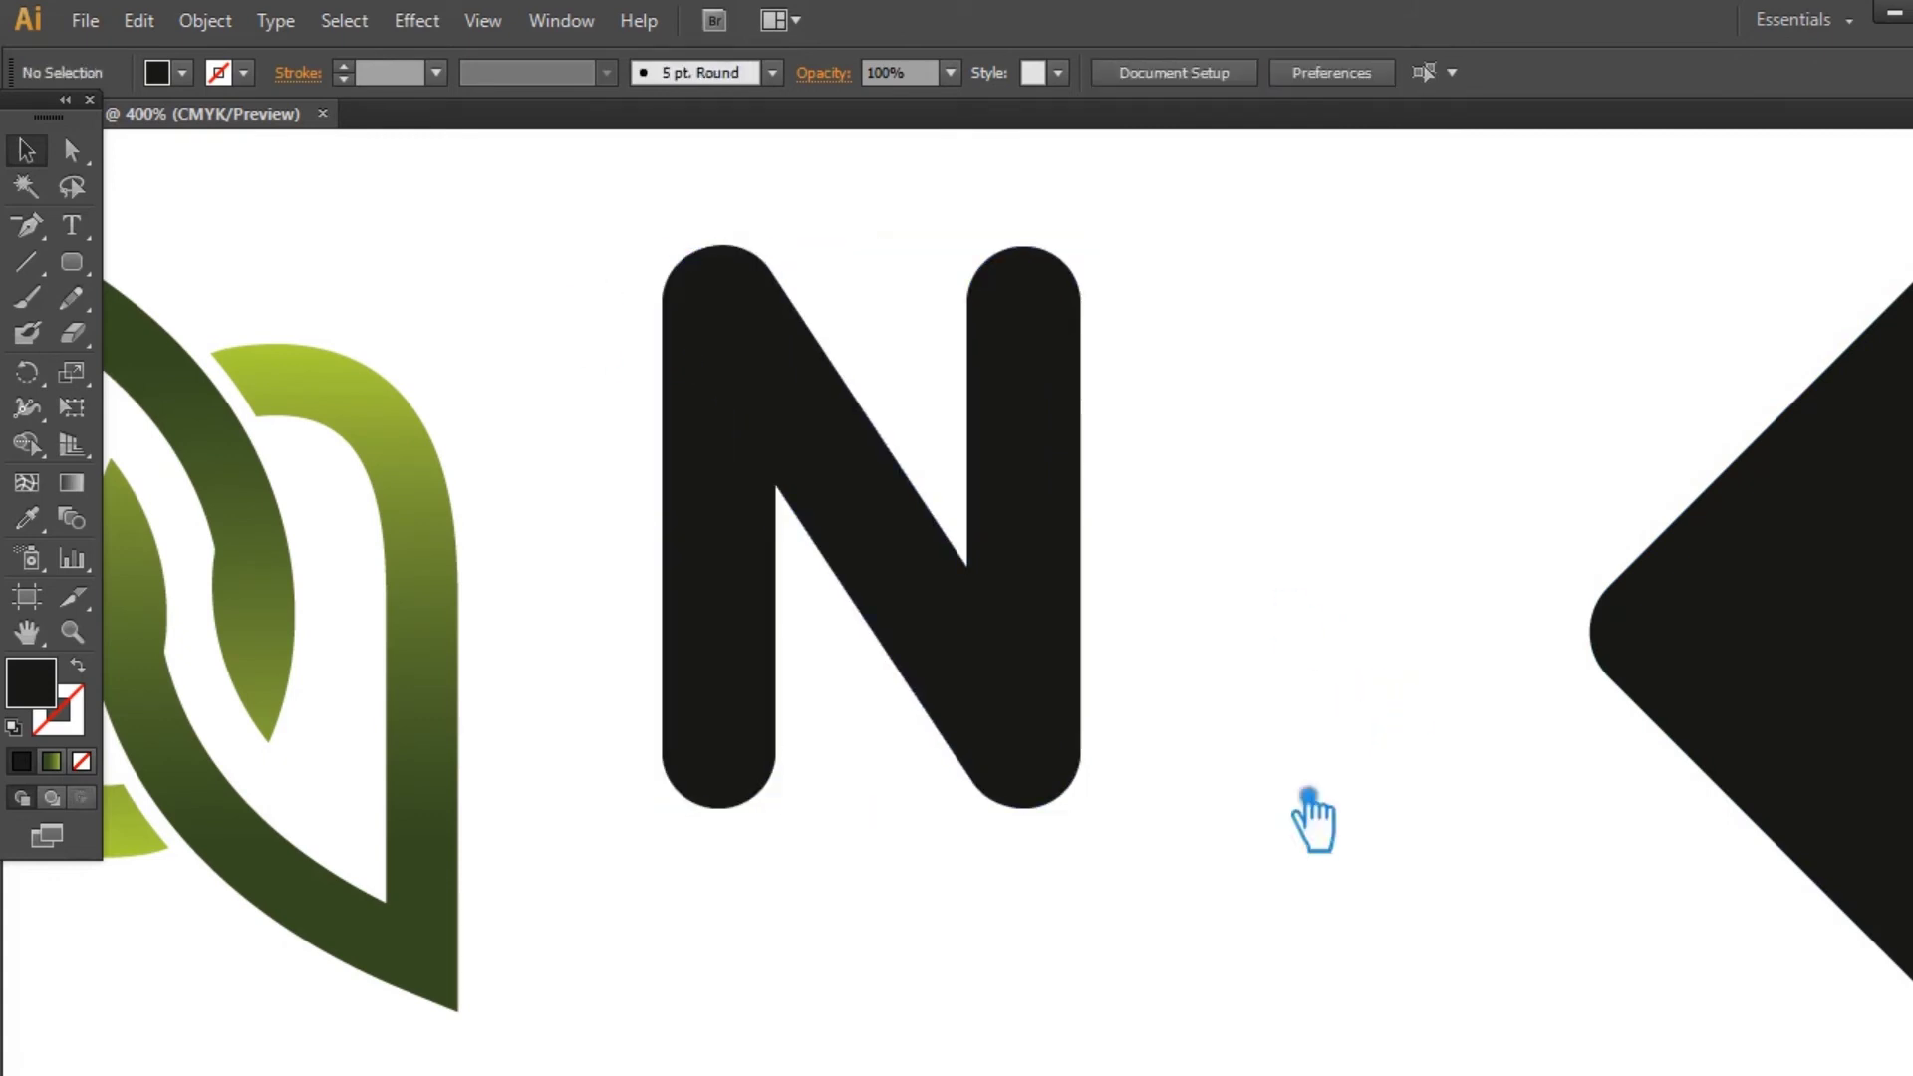
drag(1246, 847, 589, 376)
key(ctrl+shift+F9)
click(1656, 797)
key(ctrl+shift+F9)
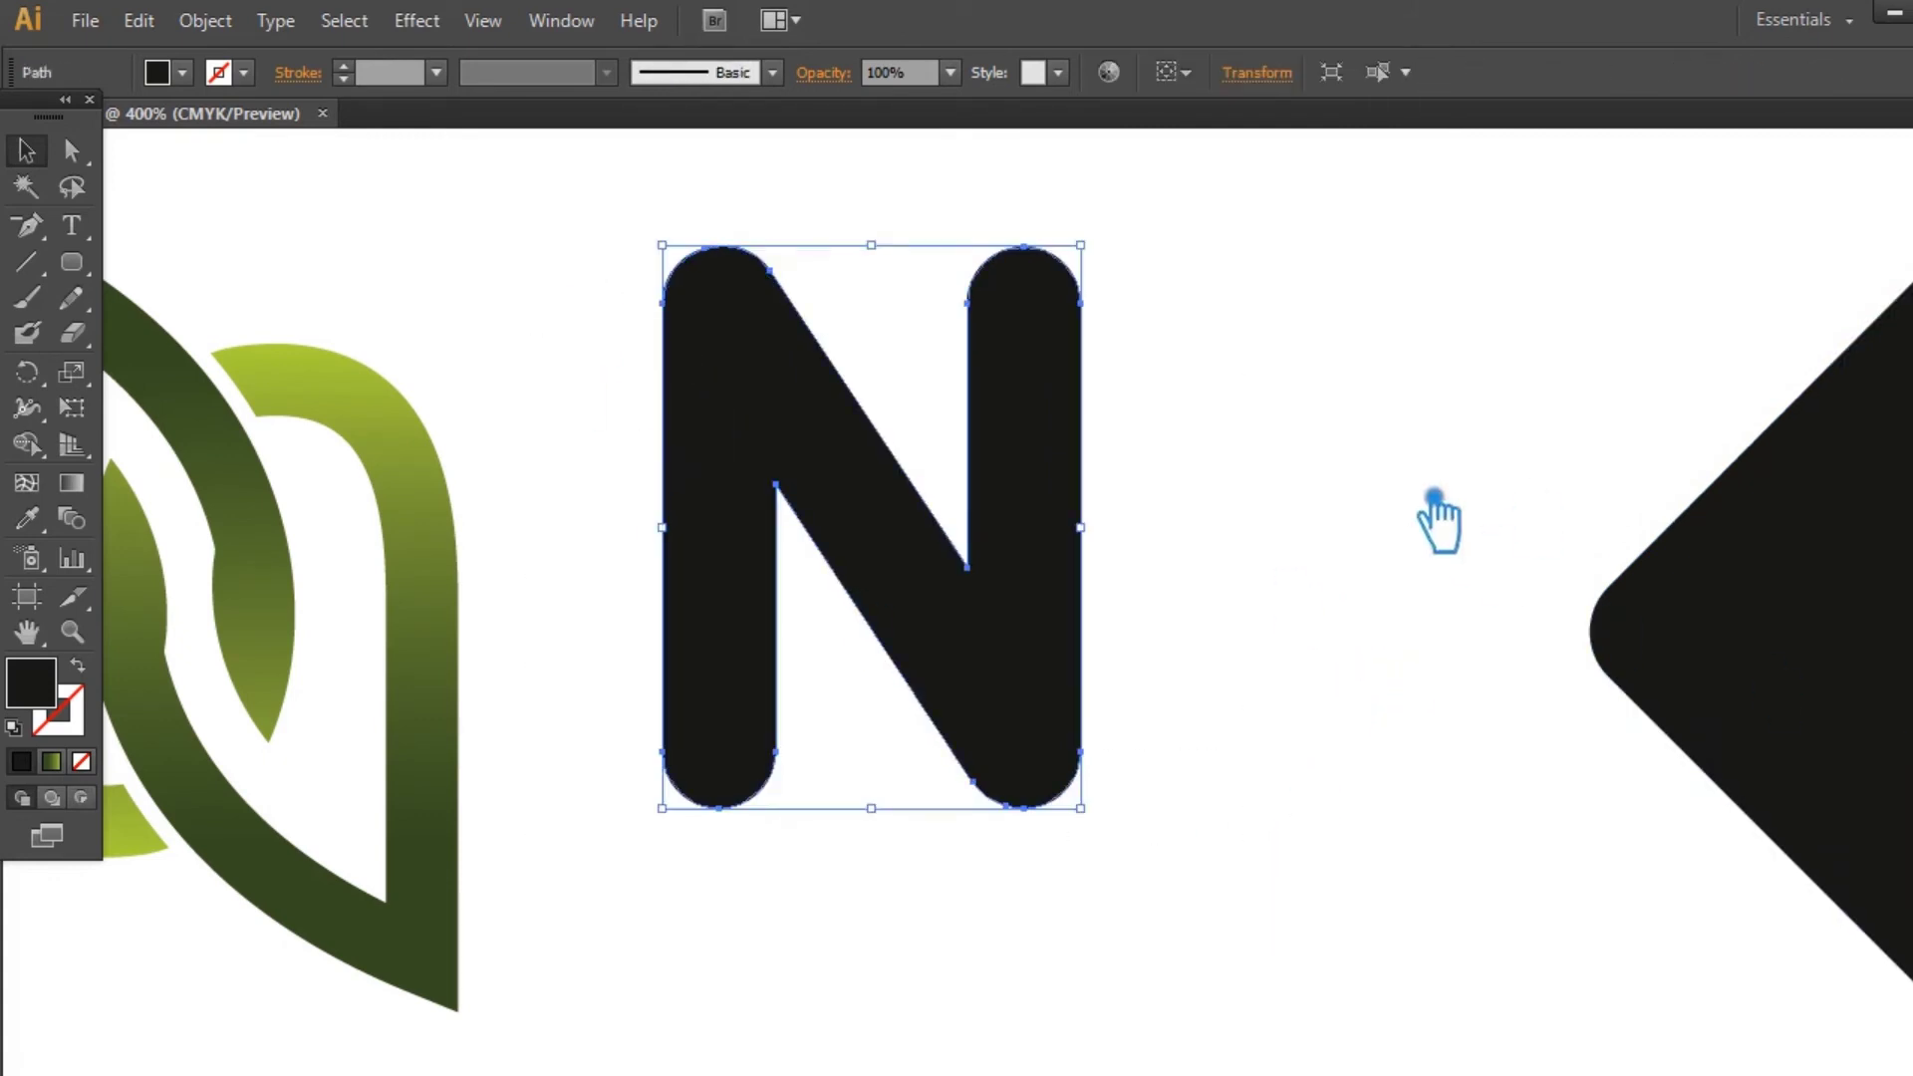
Step: Zoom out and move the diamond left beside the N
click(1345, 521)
key(ctrl+minus)
drag(1505, 633, 982, 635)
click(884, 489)
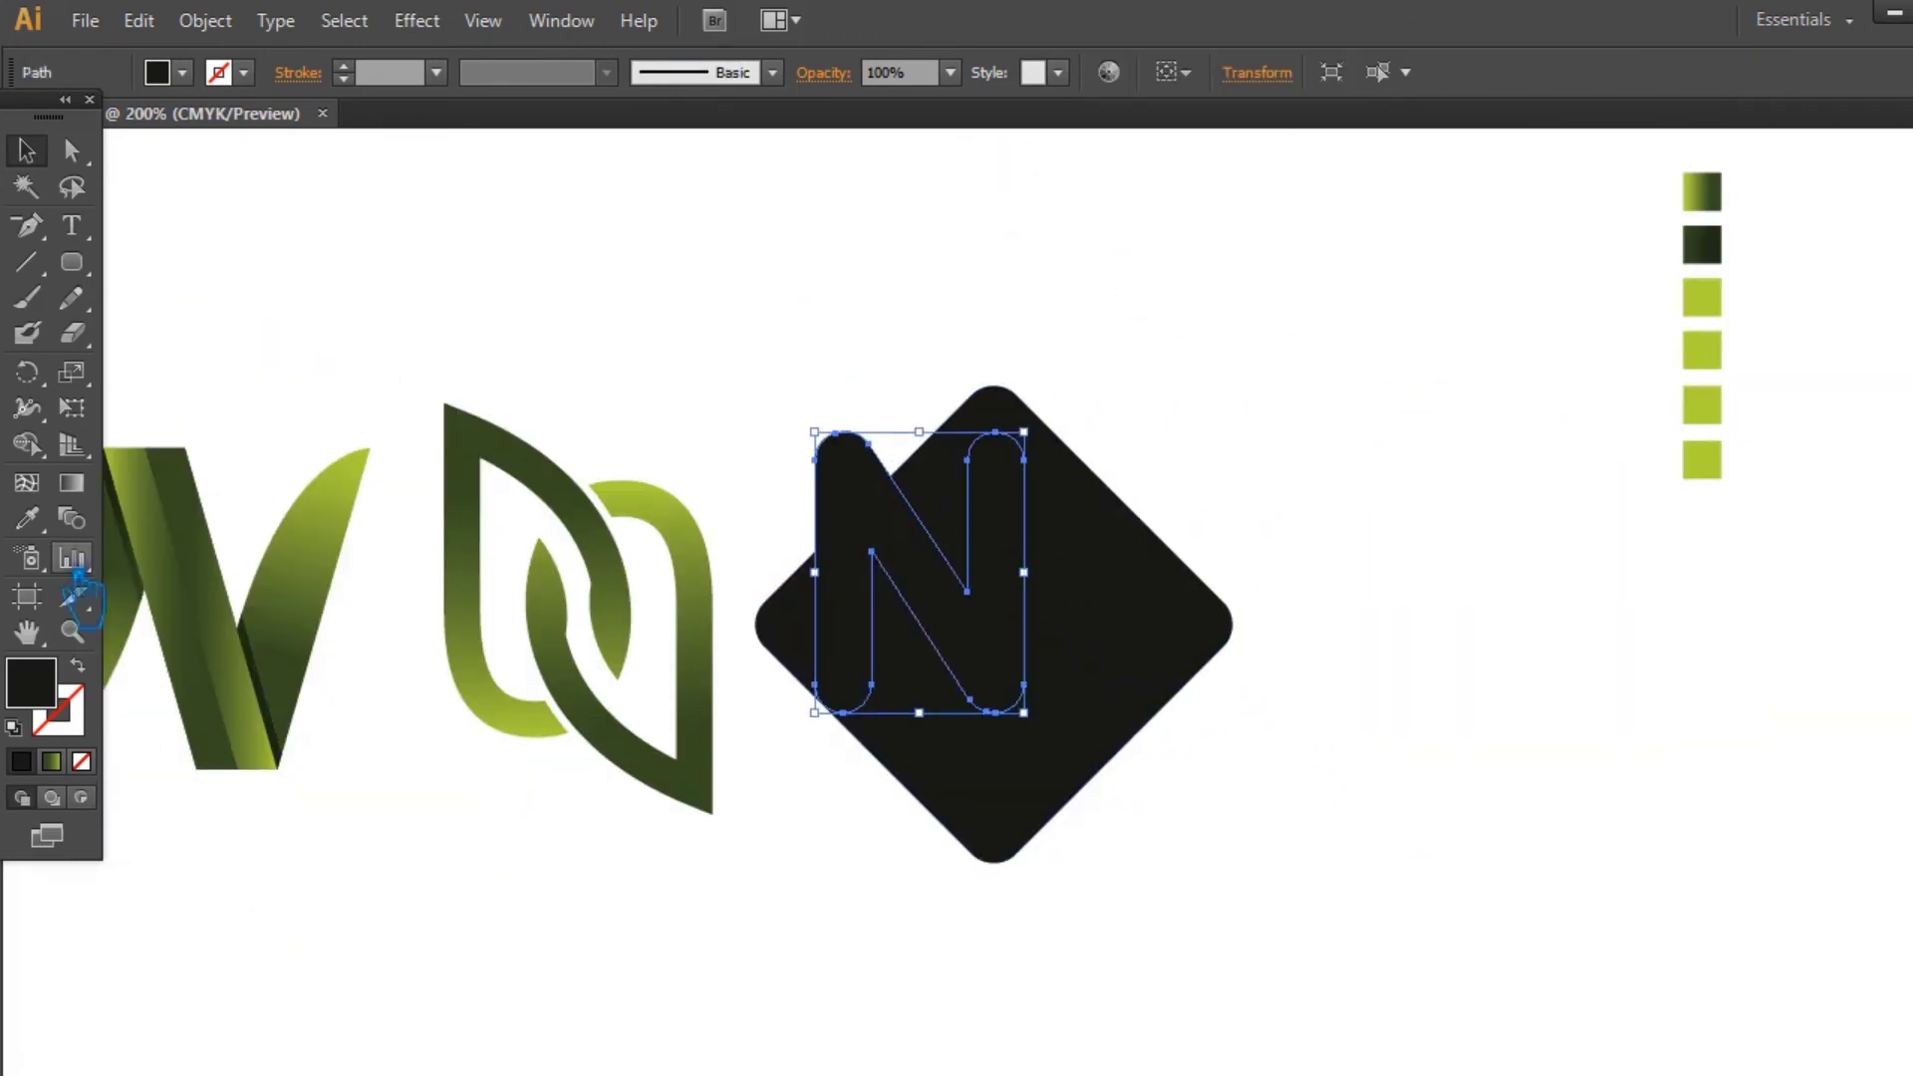
Step: Fill the N with the W's green gradient using the Eyedropper
double_click(45, 695)
click(955, 189)
key(i)
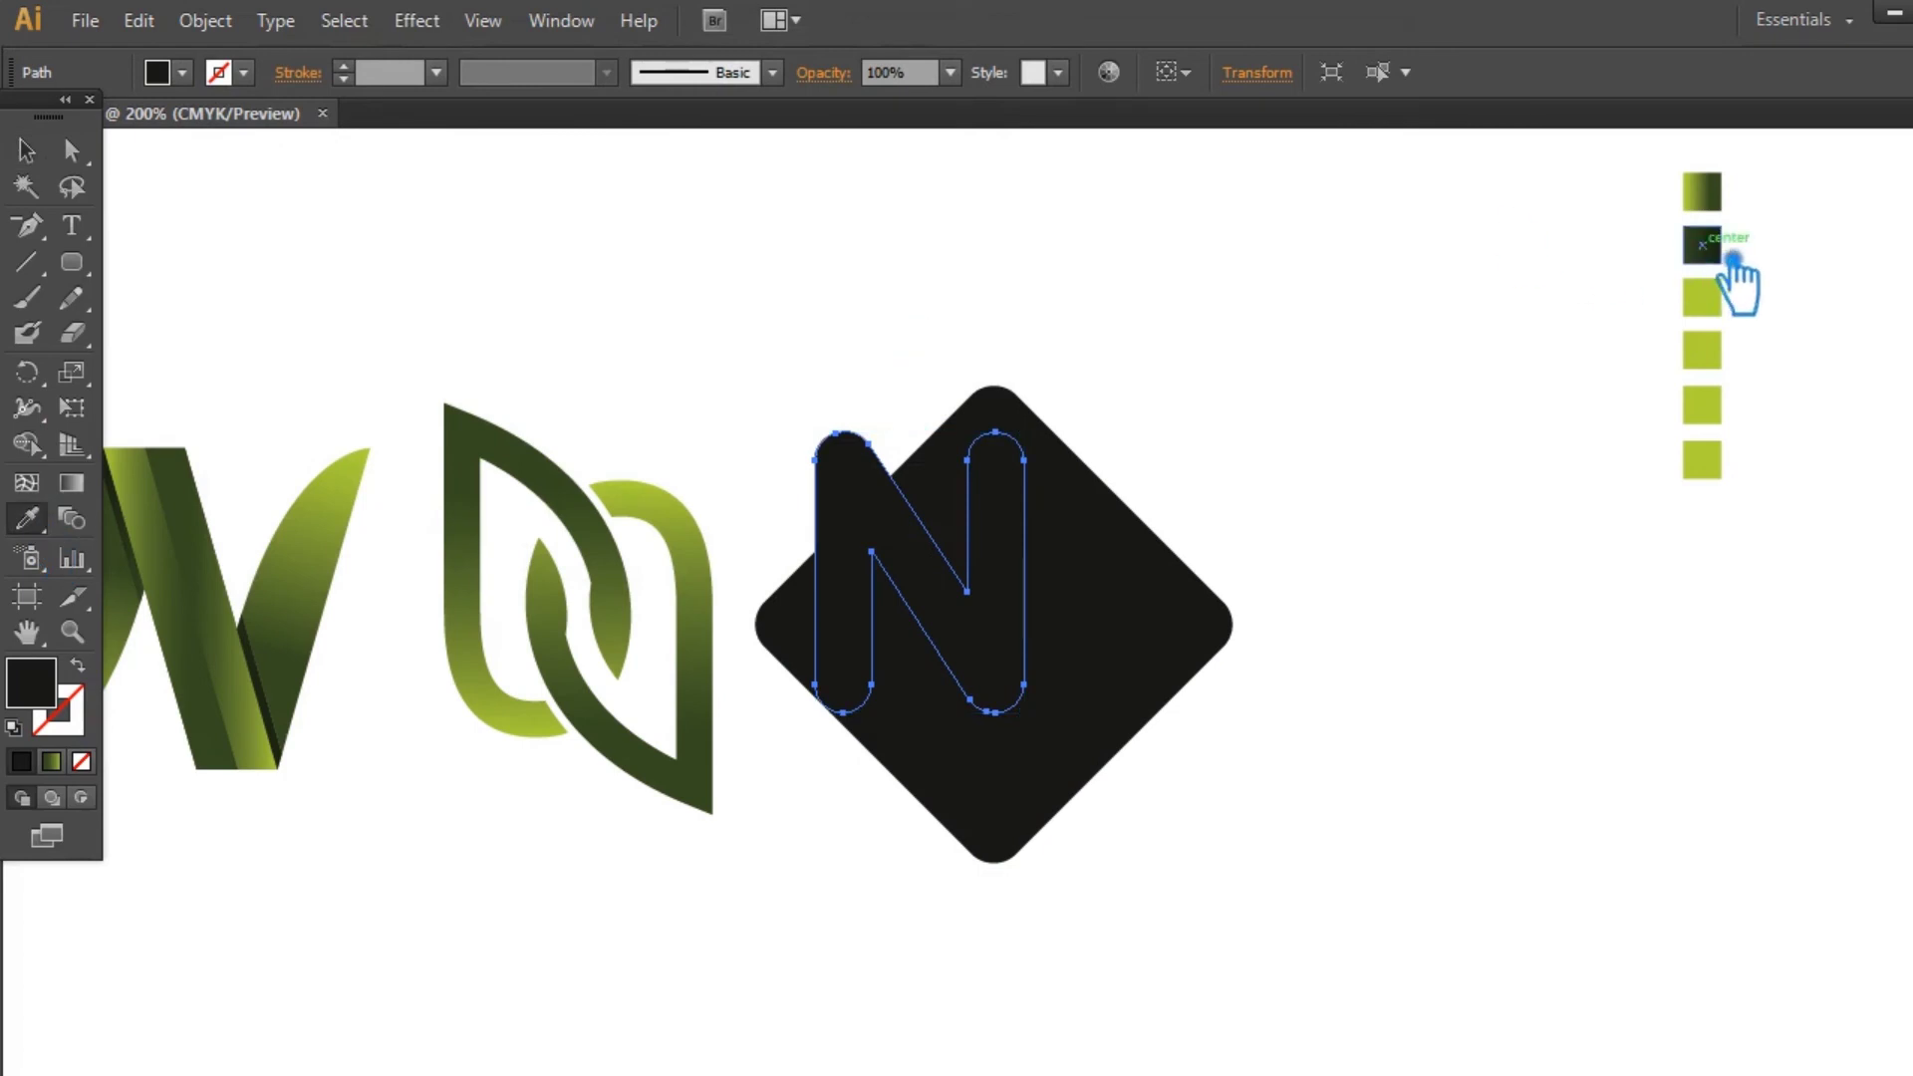
click(1702, 244)
click(1702, 404)
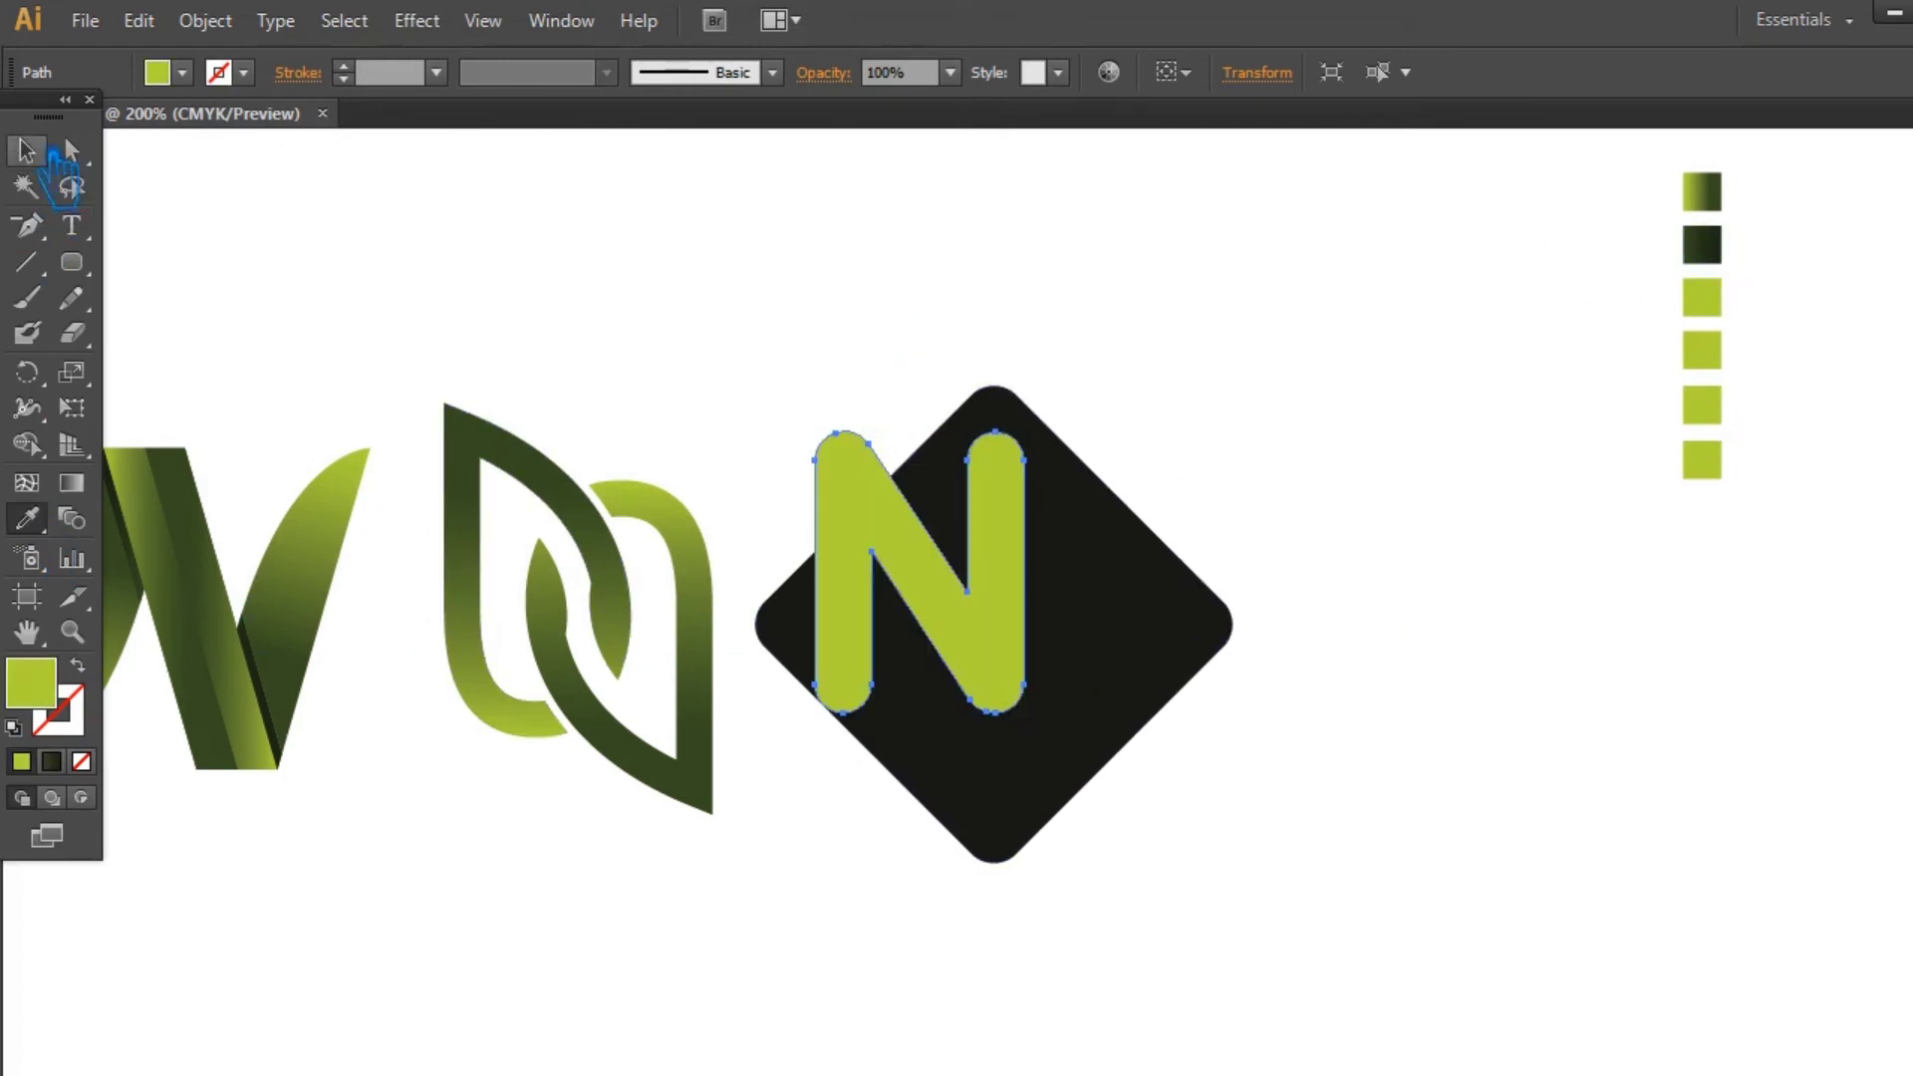
click(312, 553)
Step: Move the N onto the diamond and align their vertical centres
key(v)
click(1815, 837)
drag(1036, 661, 1101, 658)
drag(1350, 838, 803, 461)
click(1393, 74)
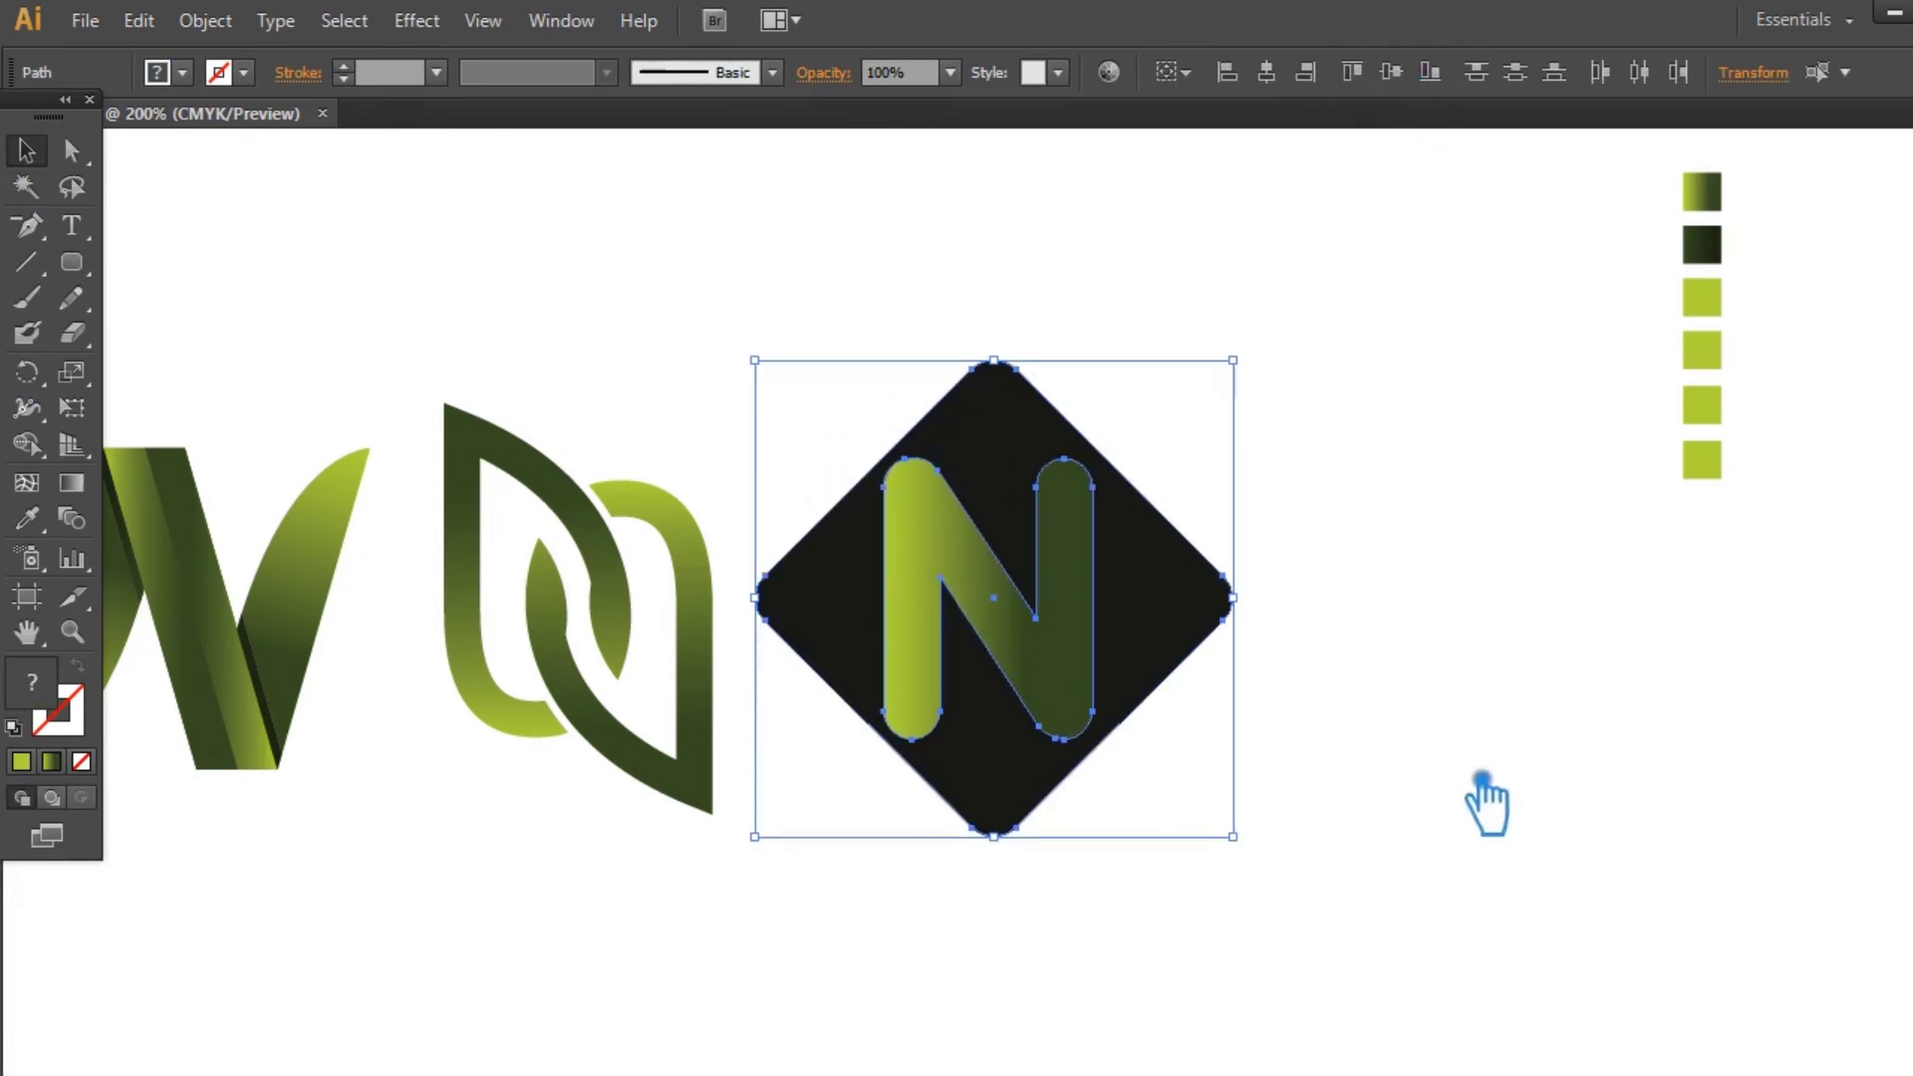
click(1489, 768)
Step: Enlarge the N and align its horizontal centre with the diamond
click(1081, 712)
drag(1118, 757, 1162, 833)
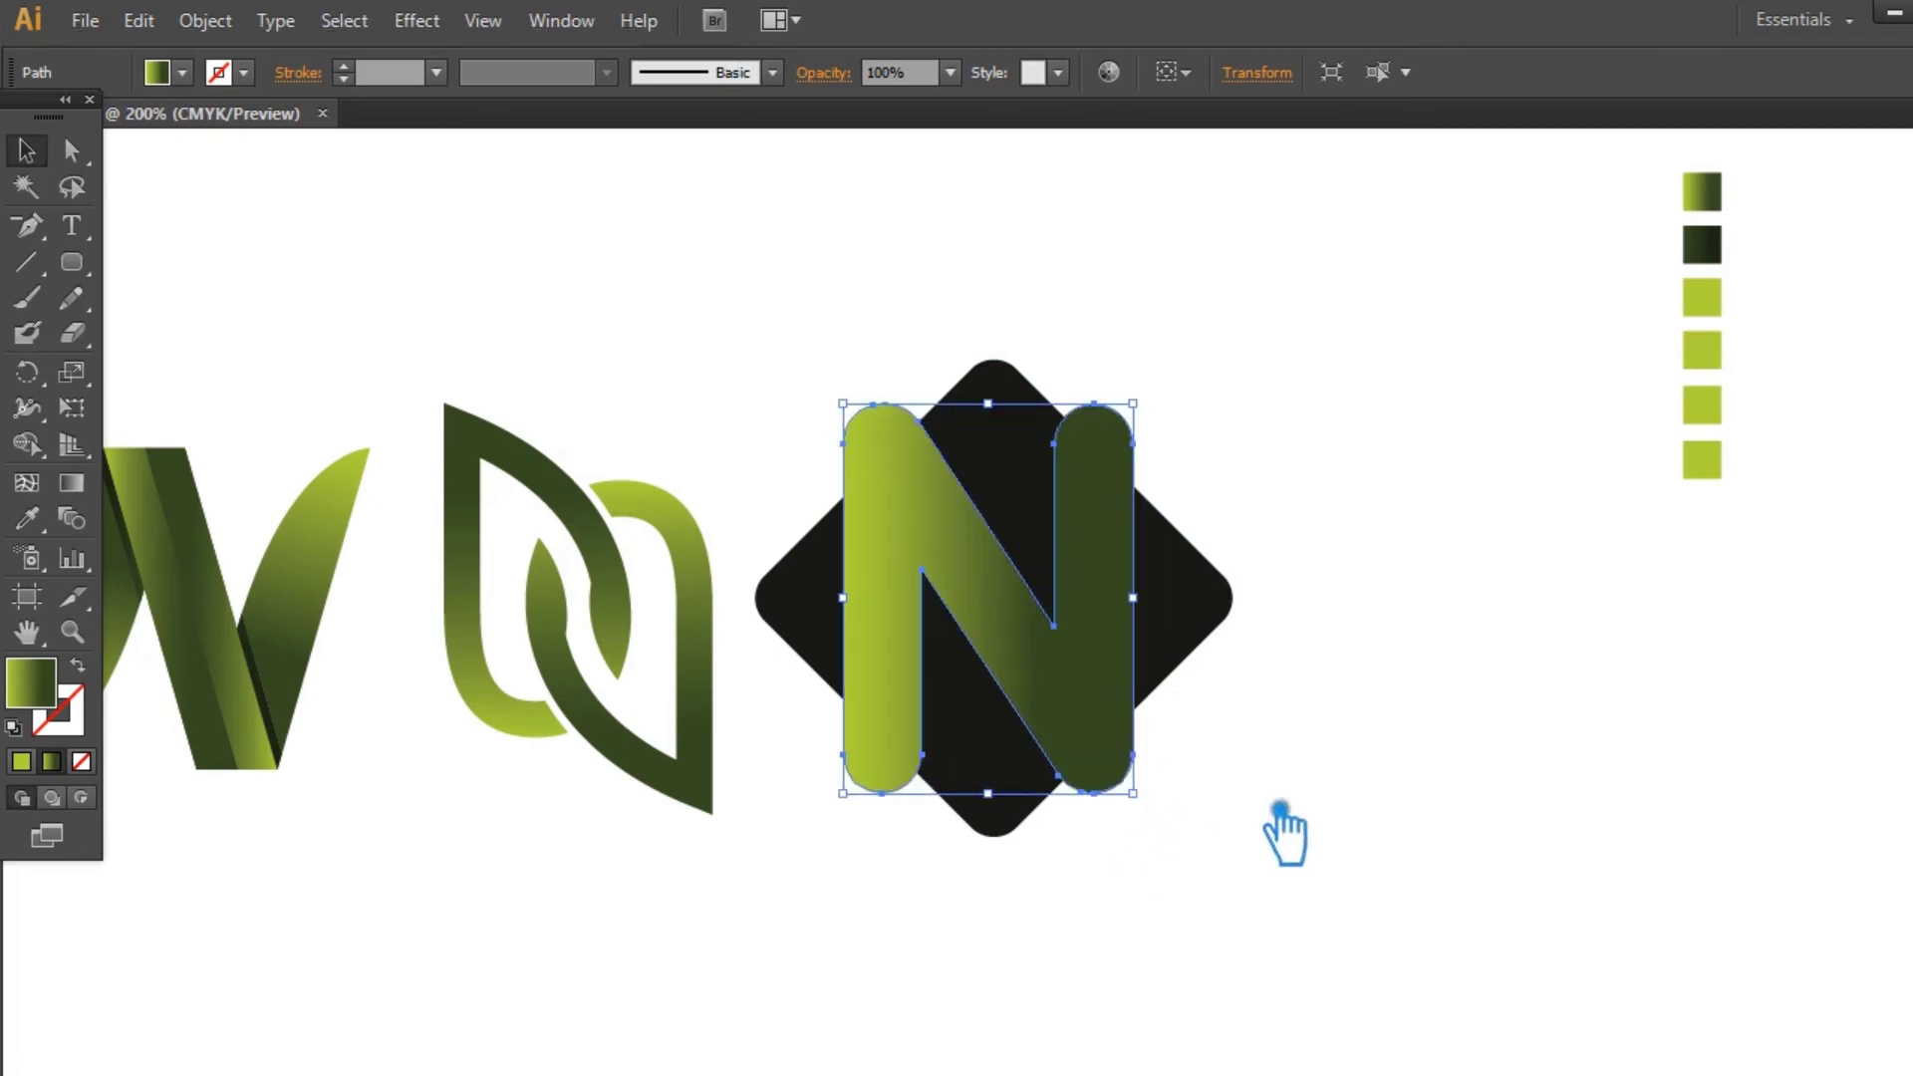
drag(1266, 862, 882, 388)
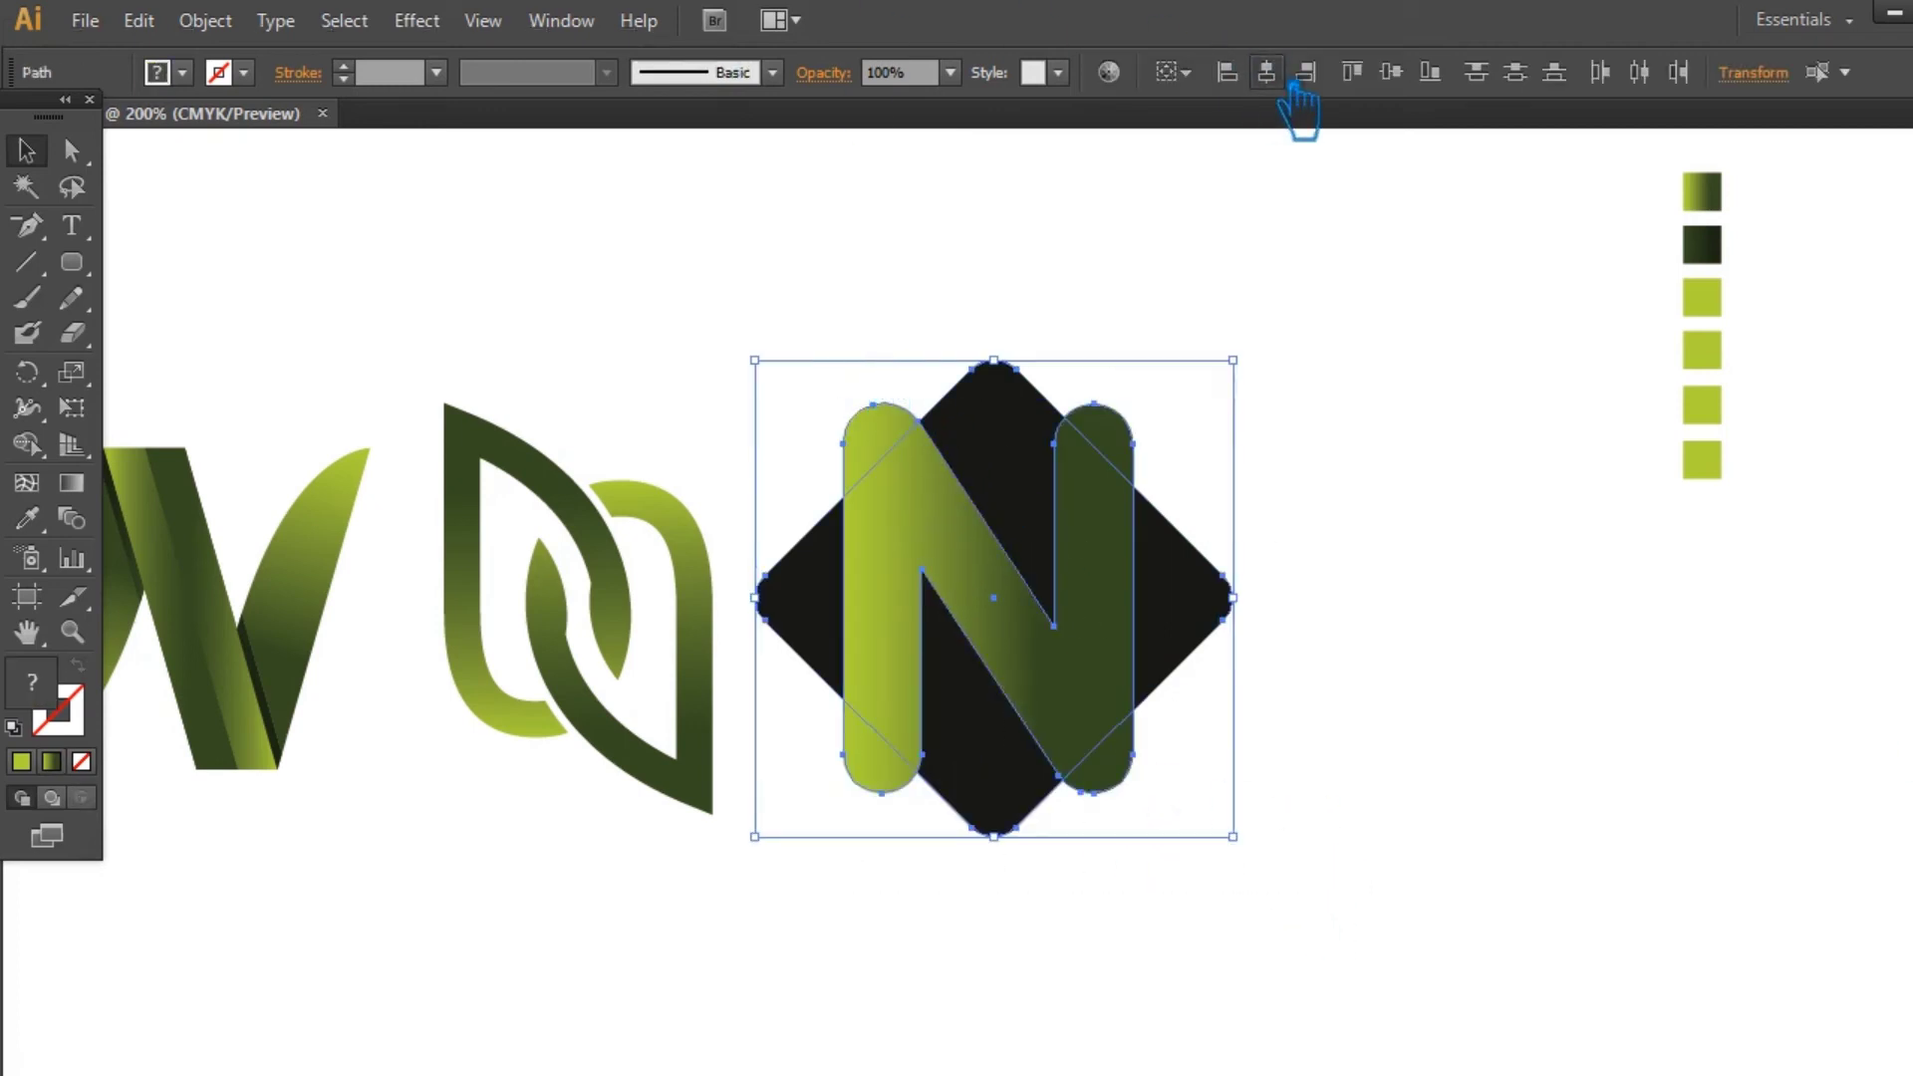
click(1286, 79)
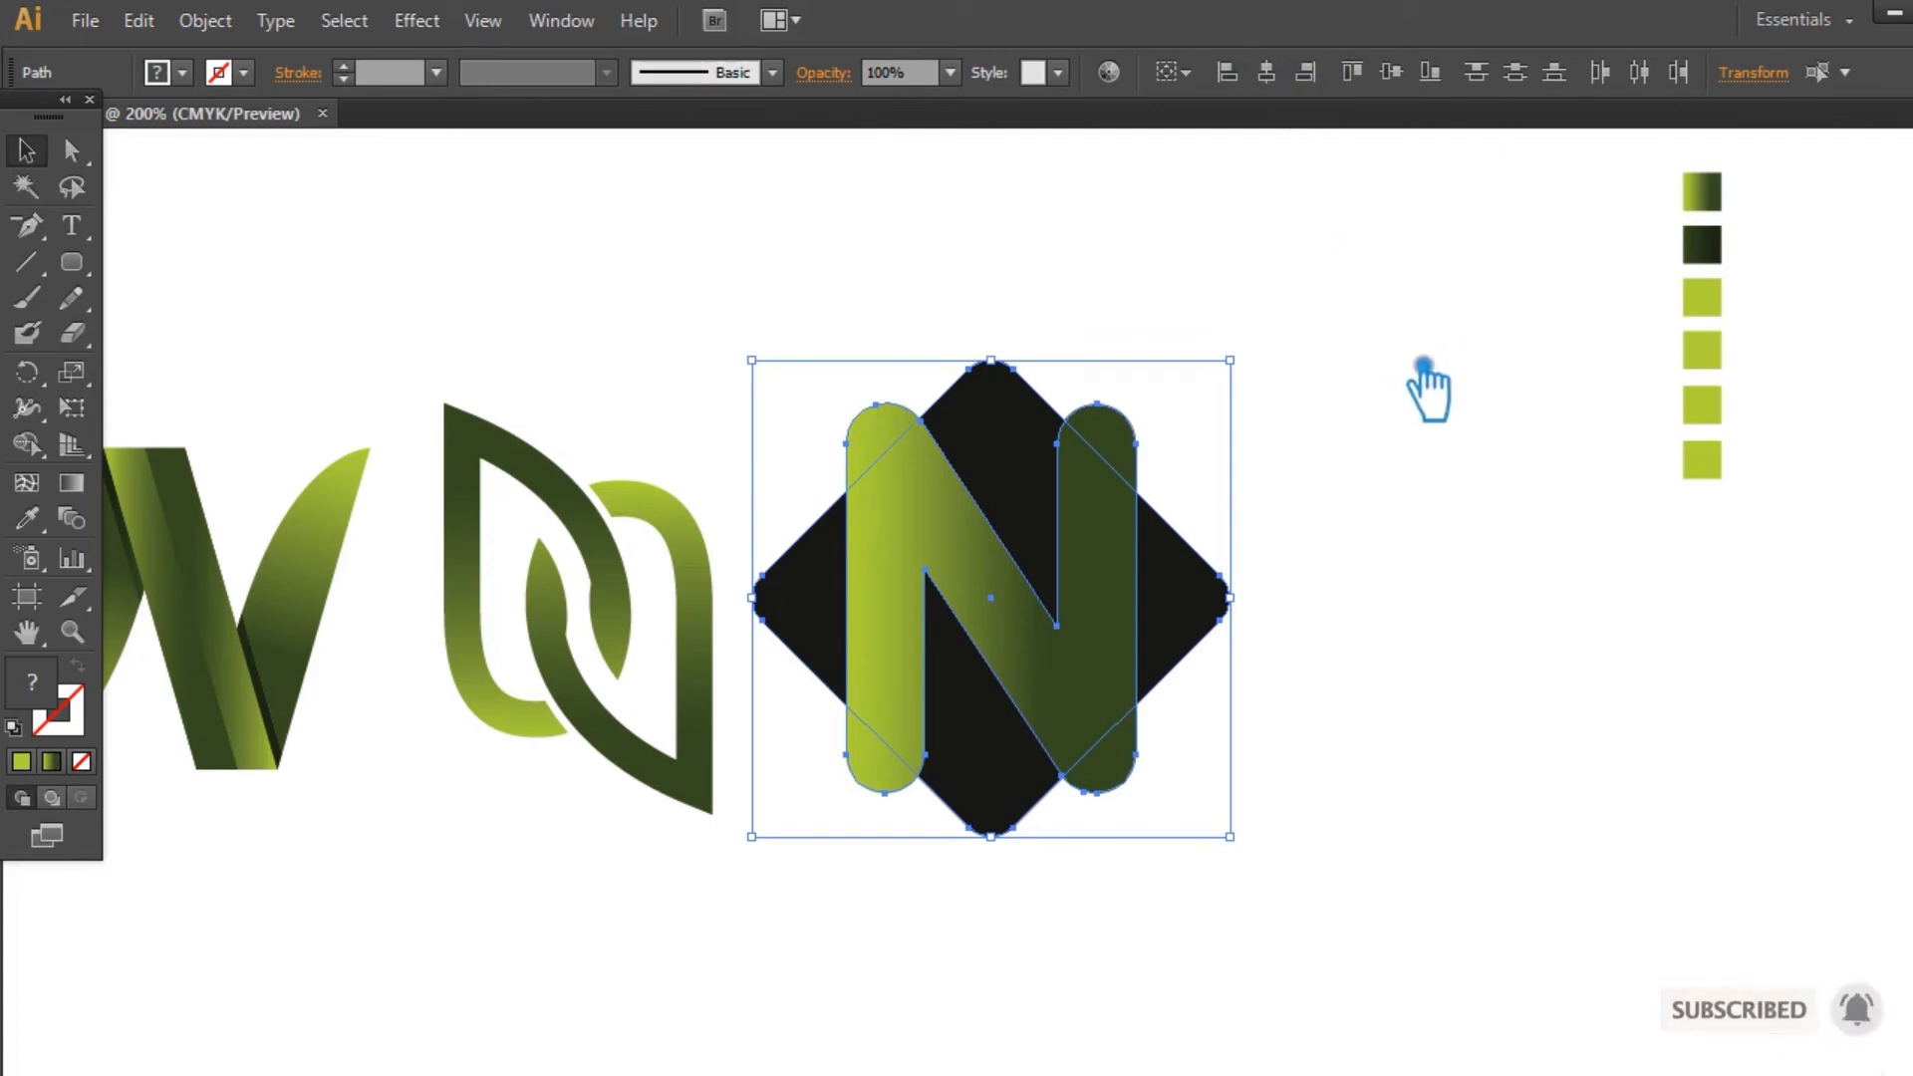
click(1285, 438)
click(1026, 450)
click(1314, 498)
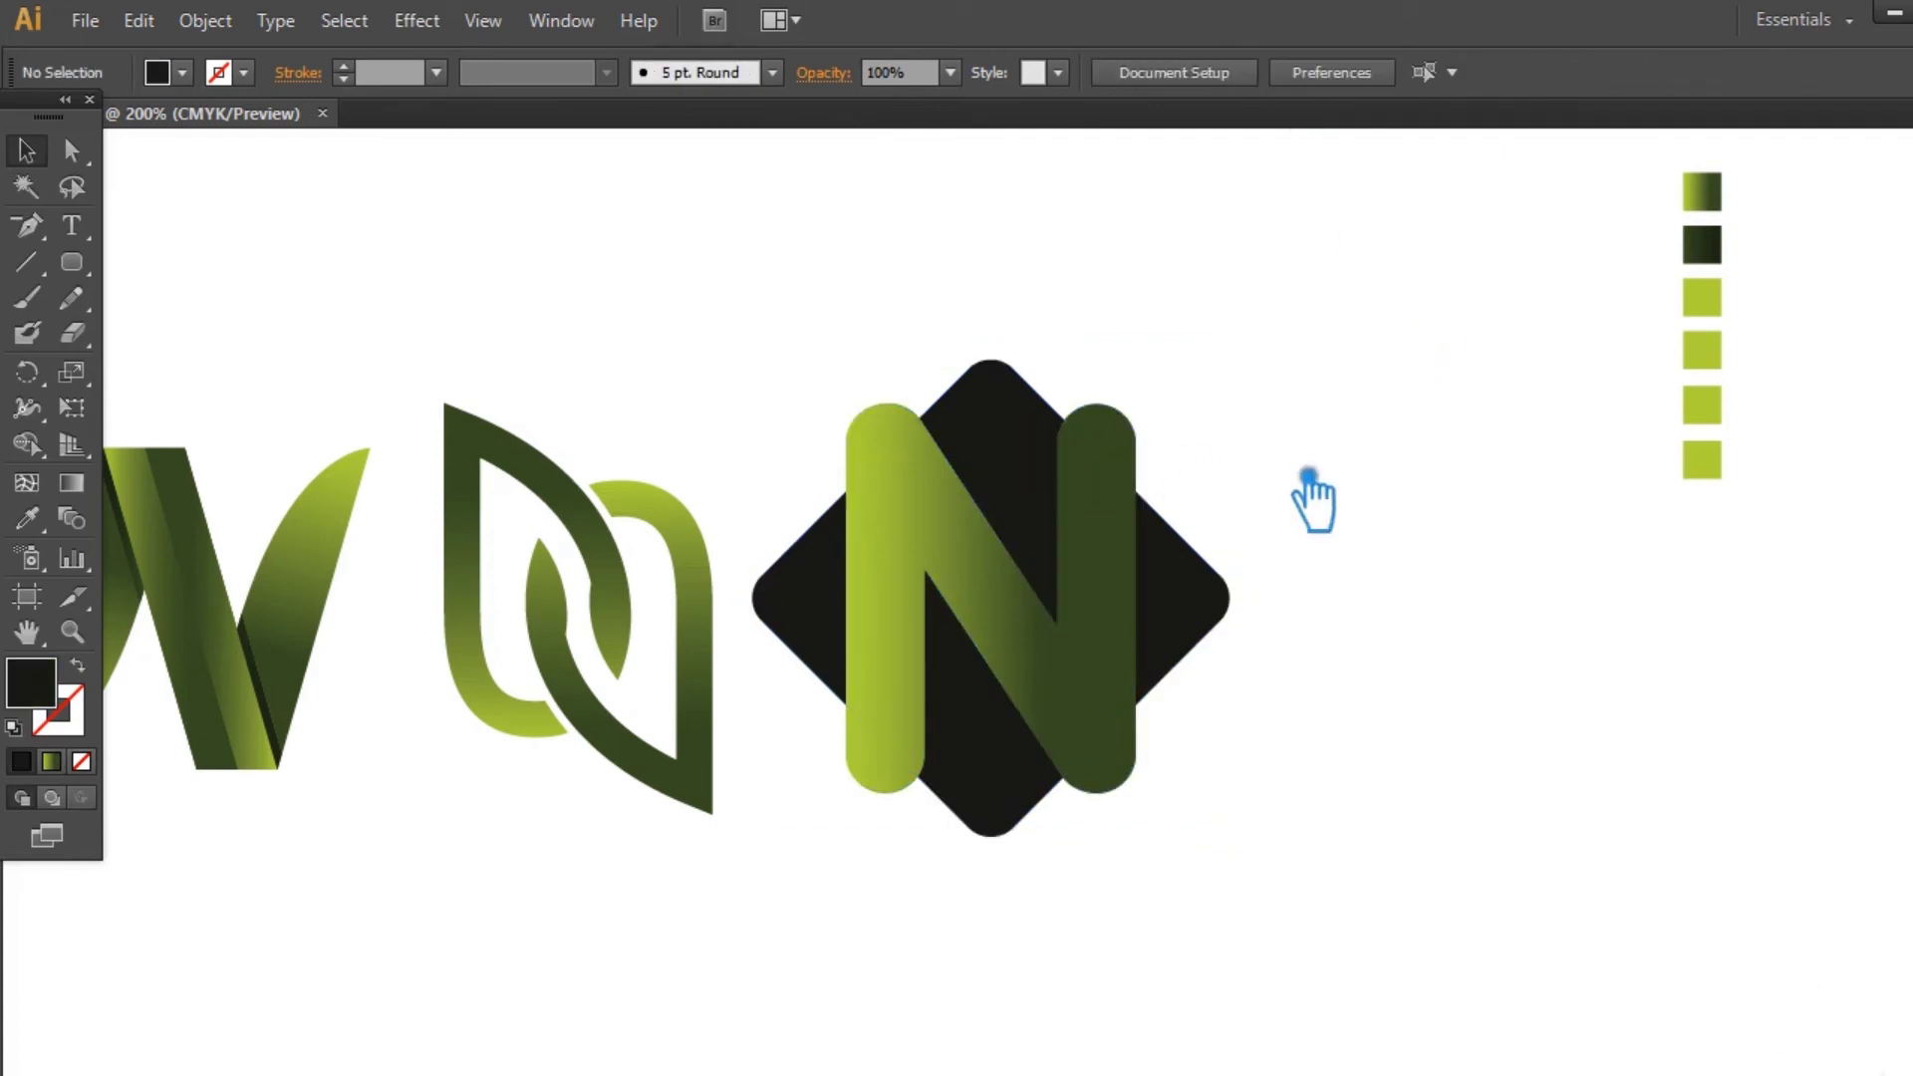
Step: Ungroup the N pieces and delete the caps sticking out of the diamond
key(ctrl+equal)
right_click(1080, 548)
click(1181, 698)
click(1176, 430)
key(Delete)
click(833, 399)
key(Delete)
click(777, 897)
key(Delete)
scroll(1356, 890, down, 2)
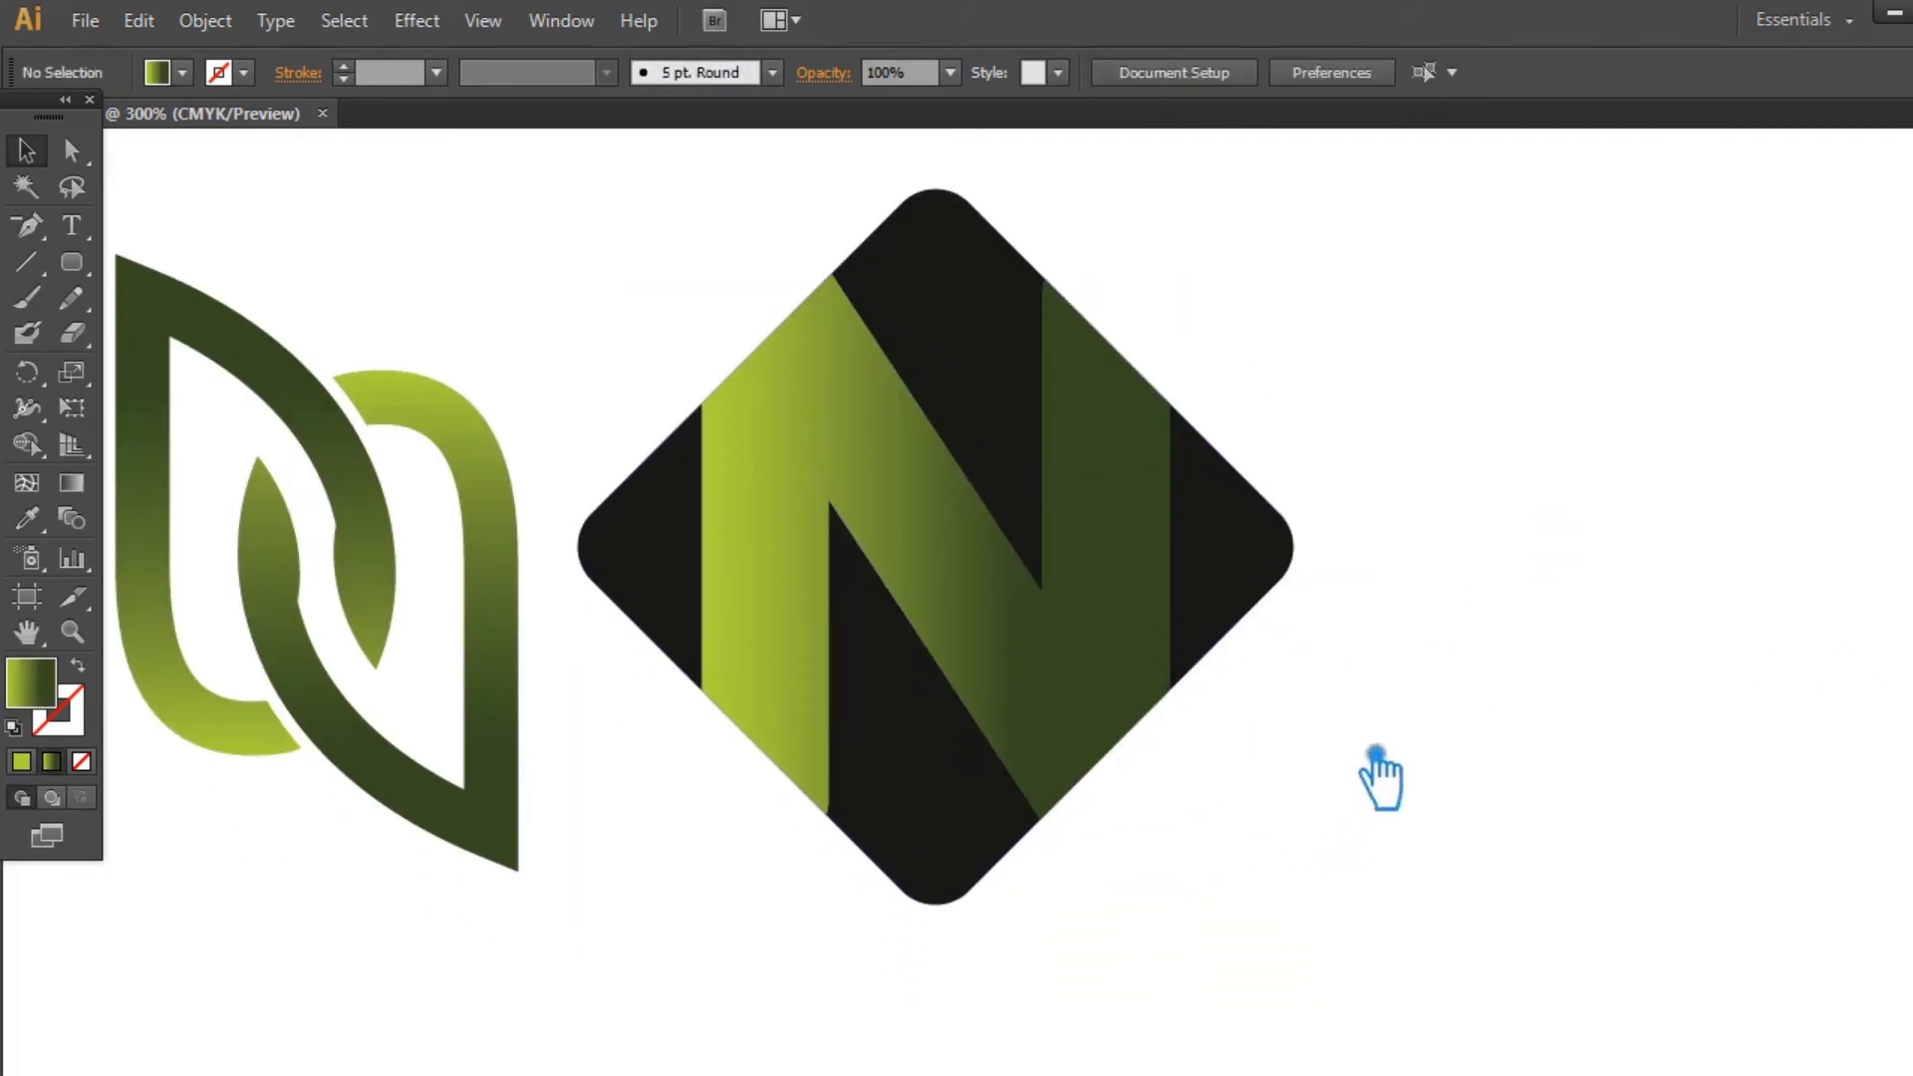
Step: Enlarge the black lower N piece and nudge it down two steps
click(919, 784)
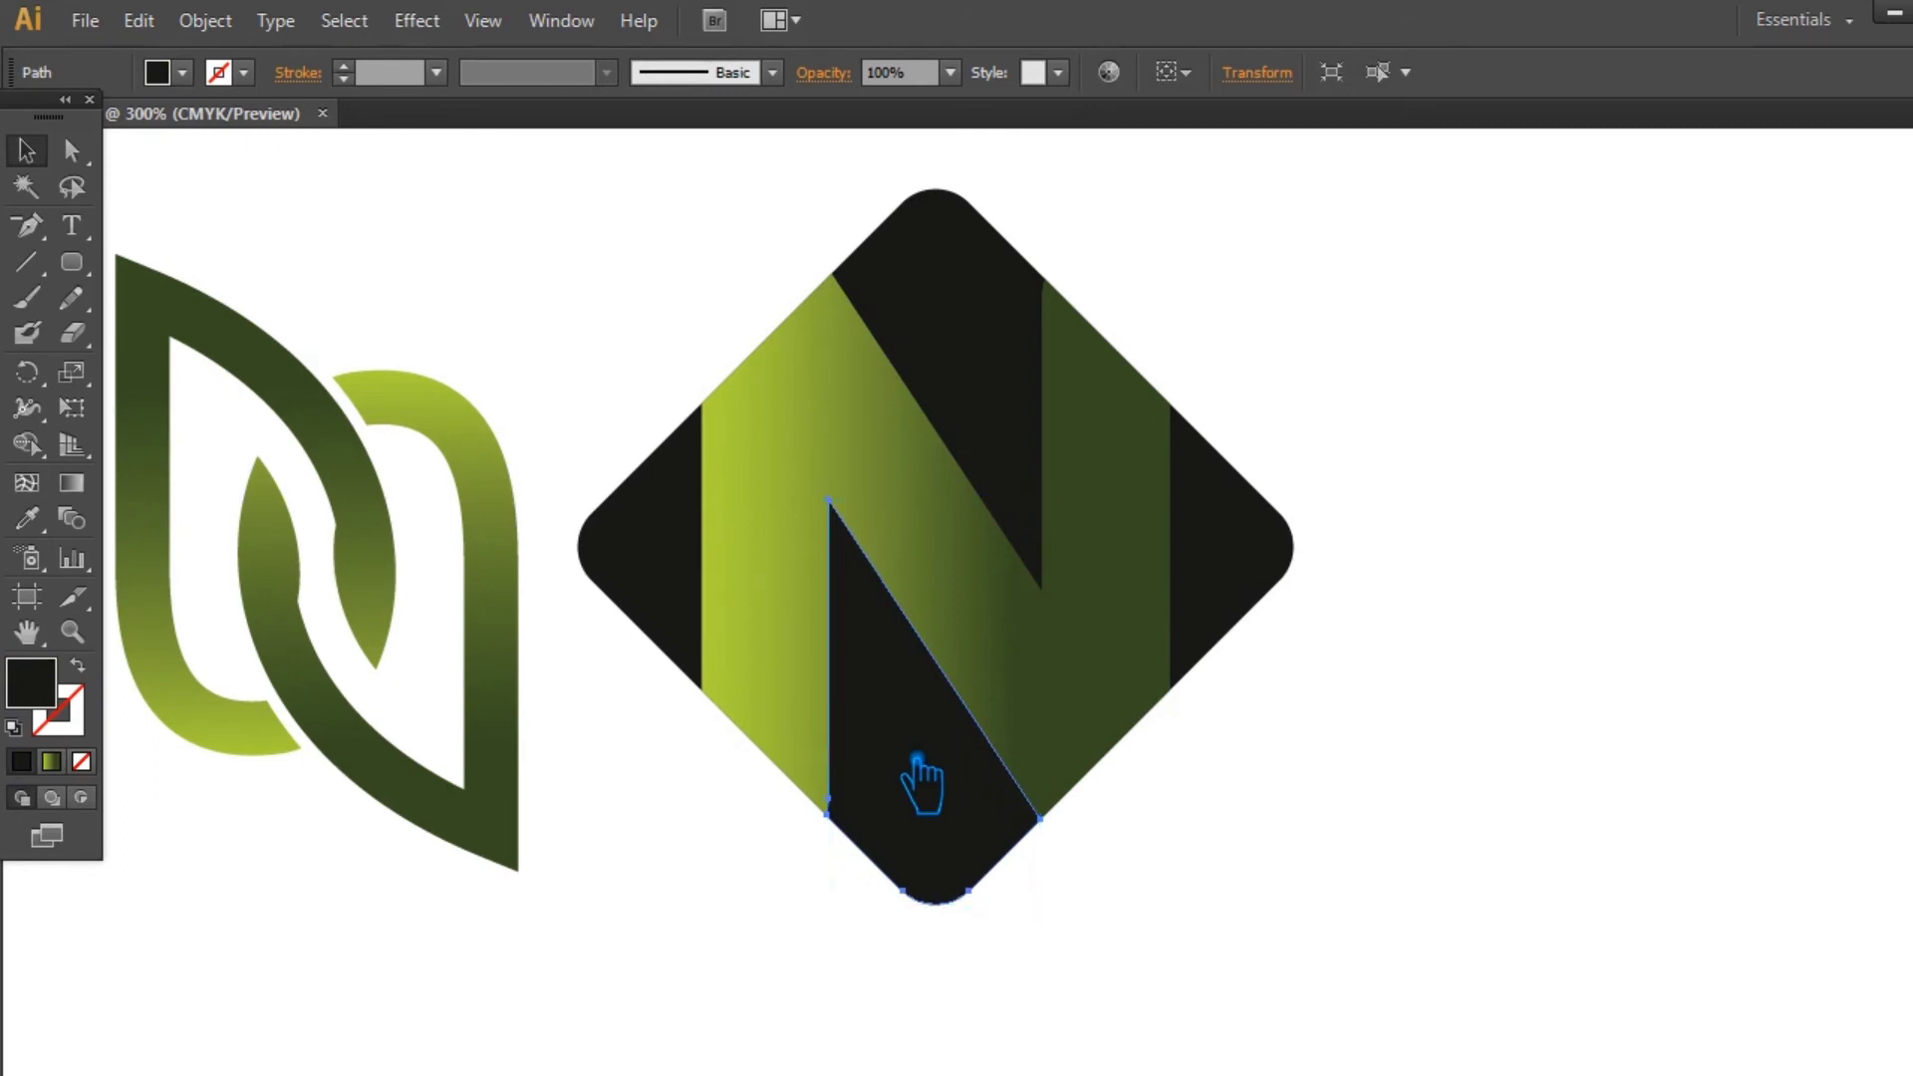
drag(1068, 927, 1136, 983)
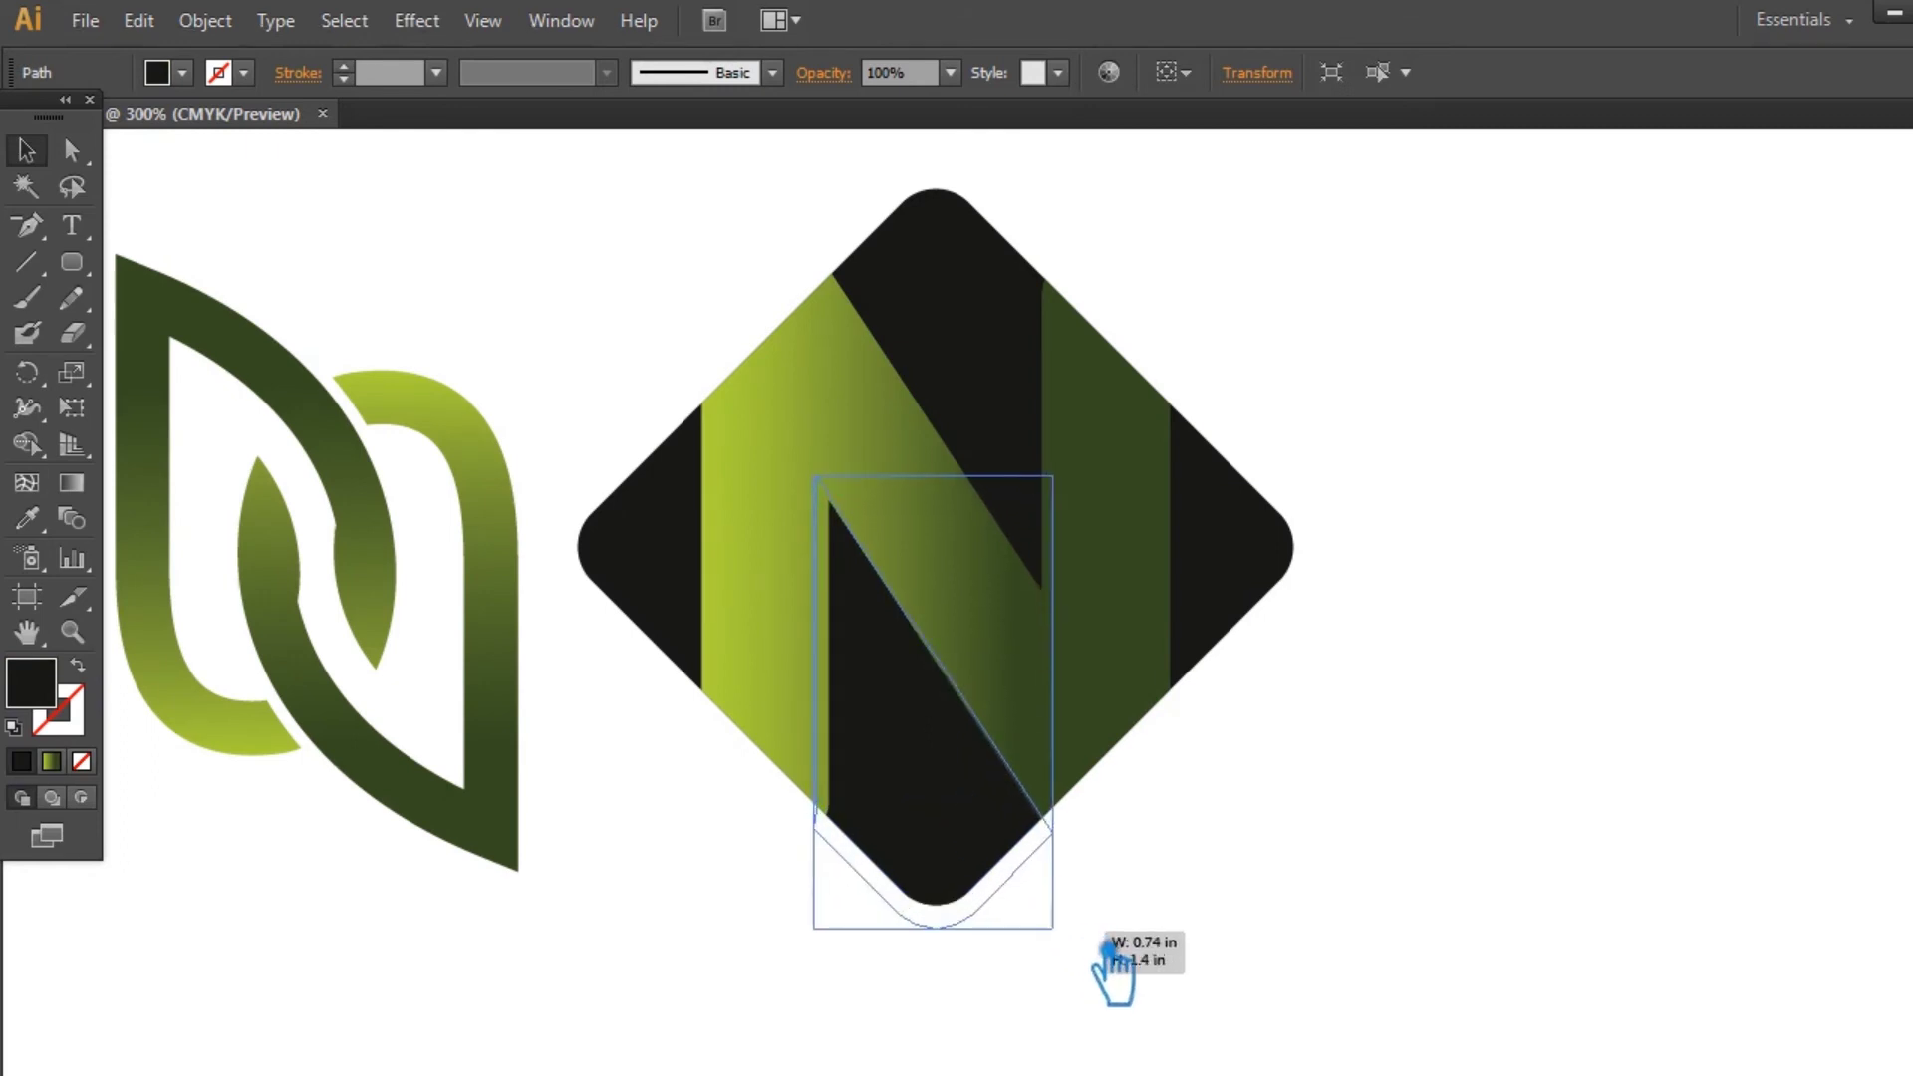
key(Down)
key(Down)
key(Down)
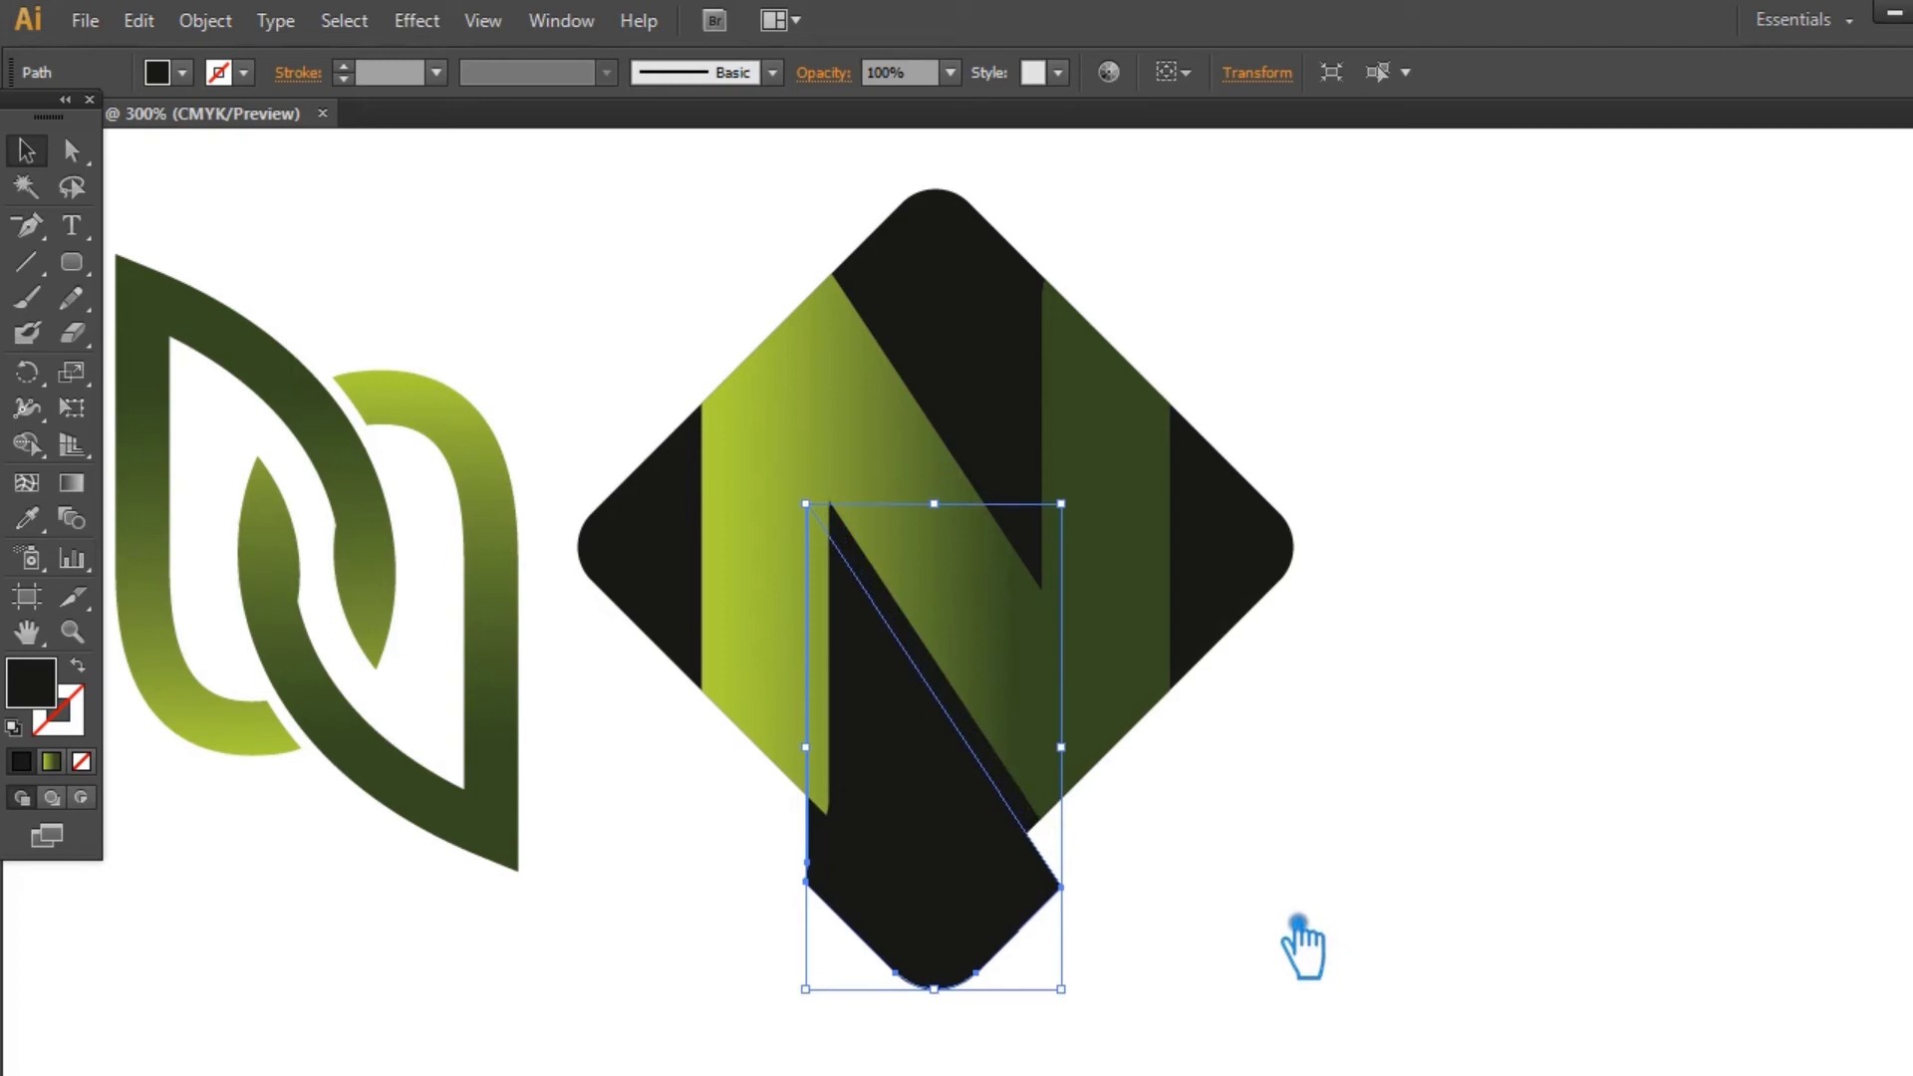
key(Down)
key(Down)
key(Down)
key(Down)
key(Down)
key(Down)
key(Down)
key(Down)
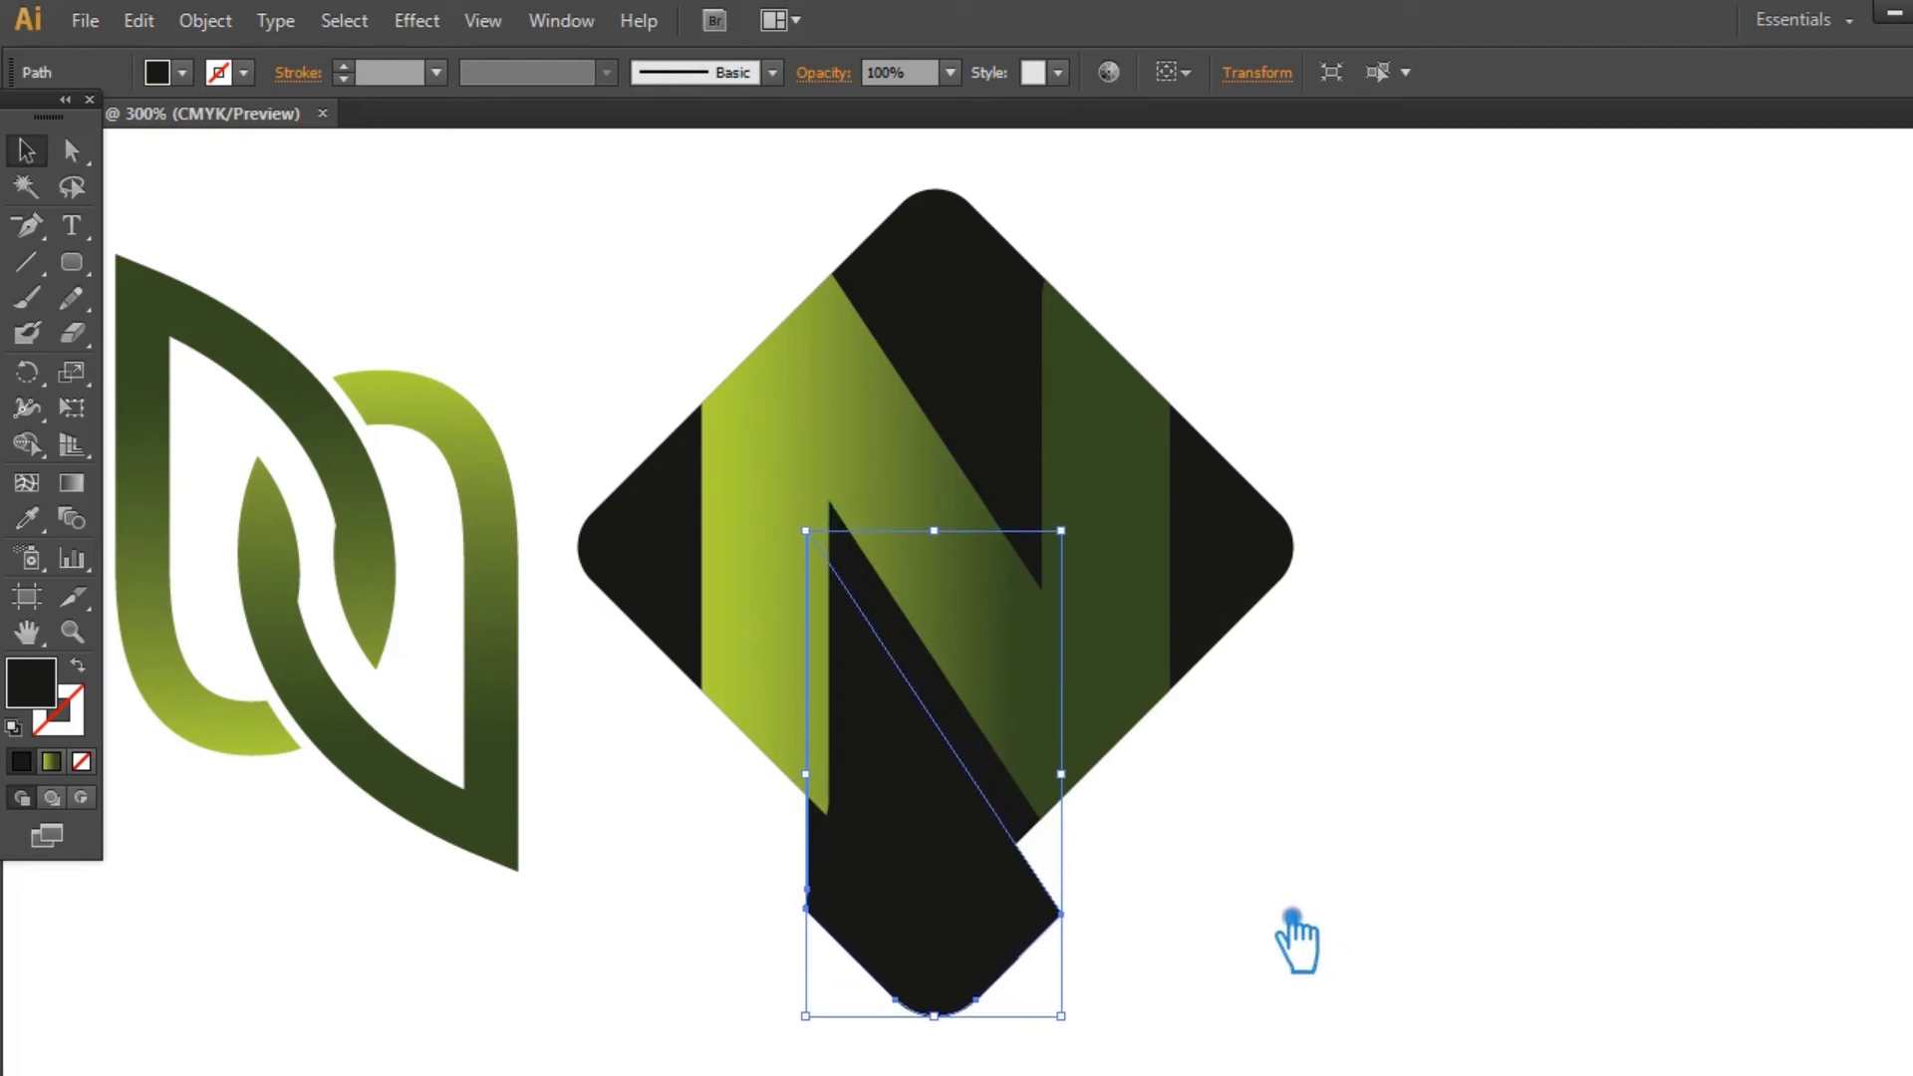
Step: Shift the left black triangle slightly left and select the diamond logo paths
click(649, 585)
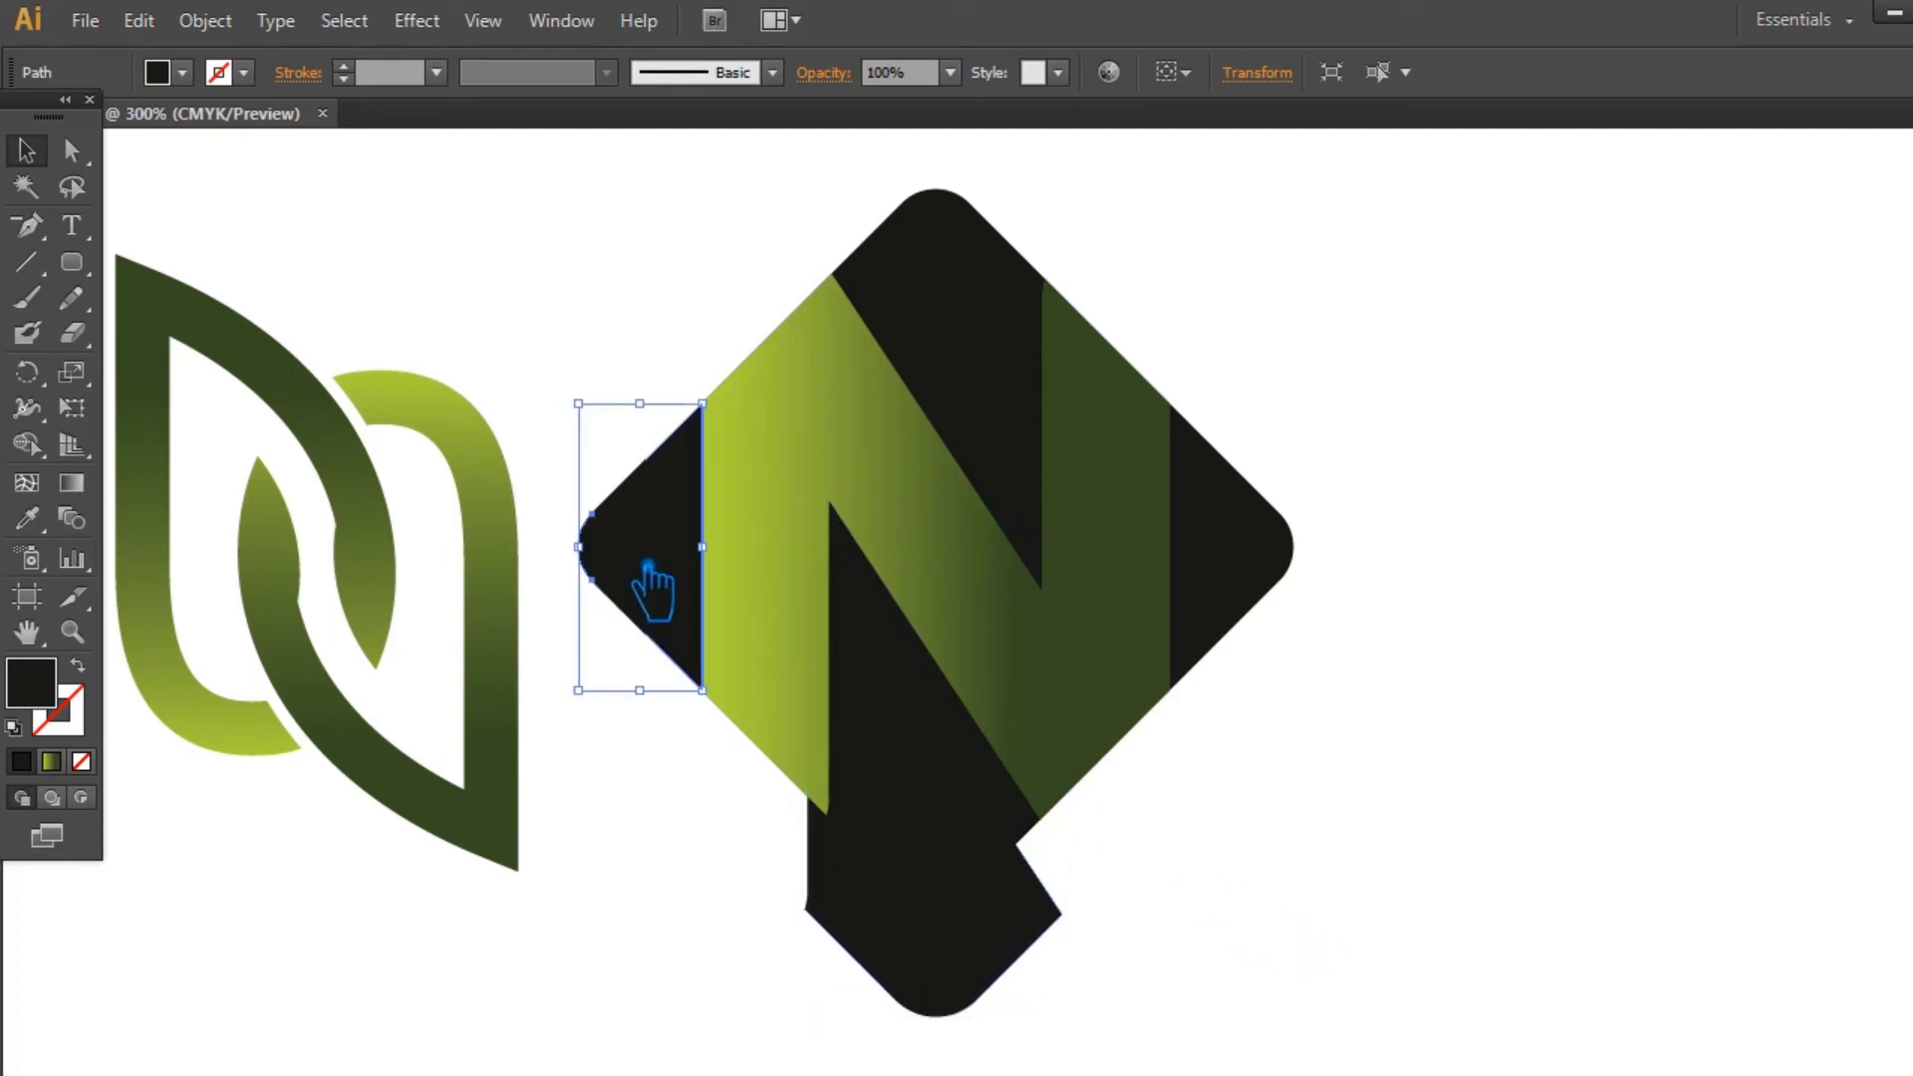
click(1311, 833)
drag(687, 598, 661, 598)
drag(1239, 940, 670, 369)
click(1422, 798)
click(598, 625)
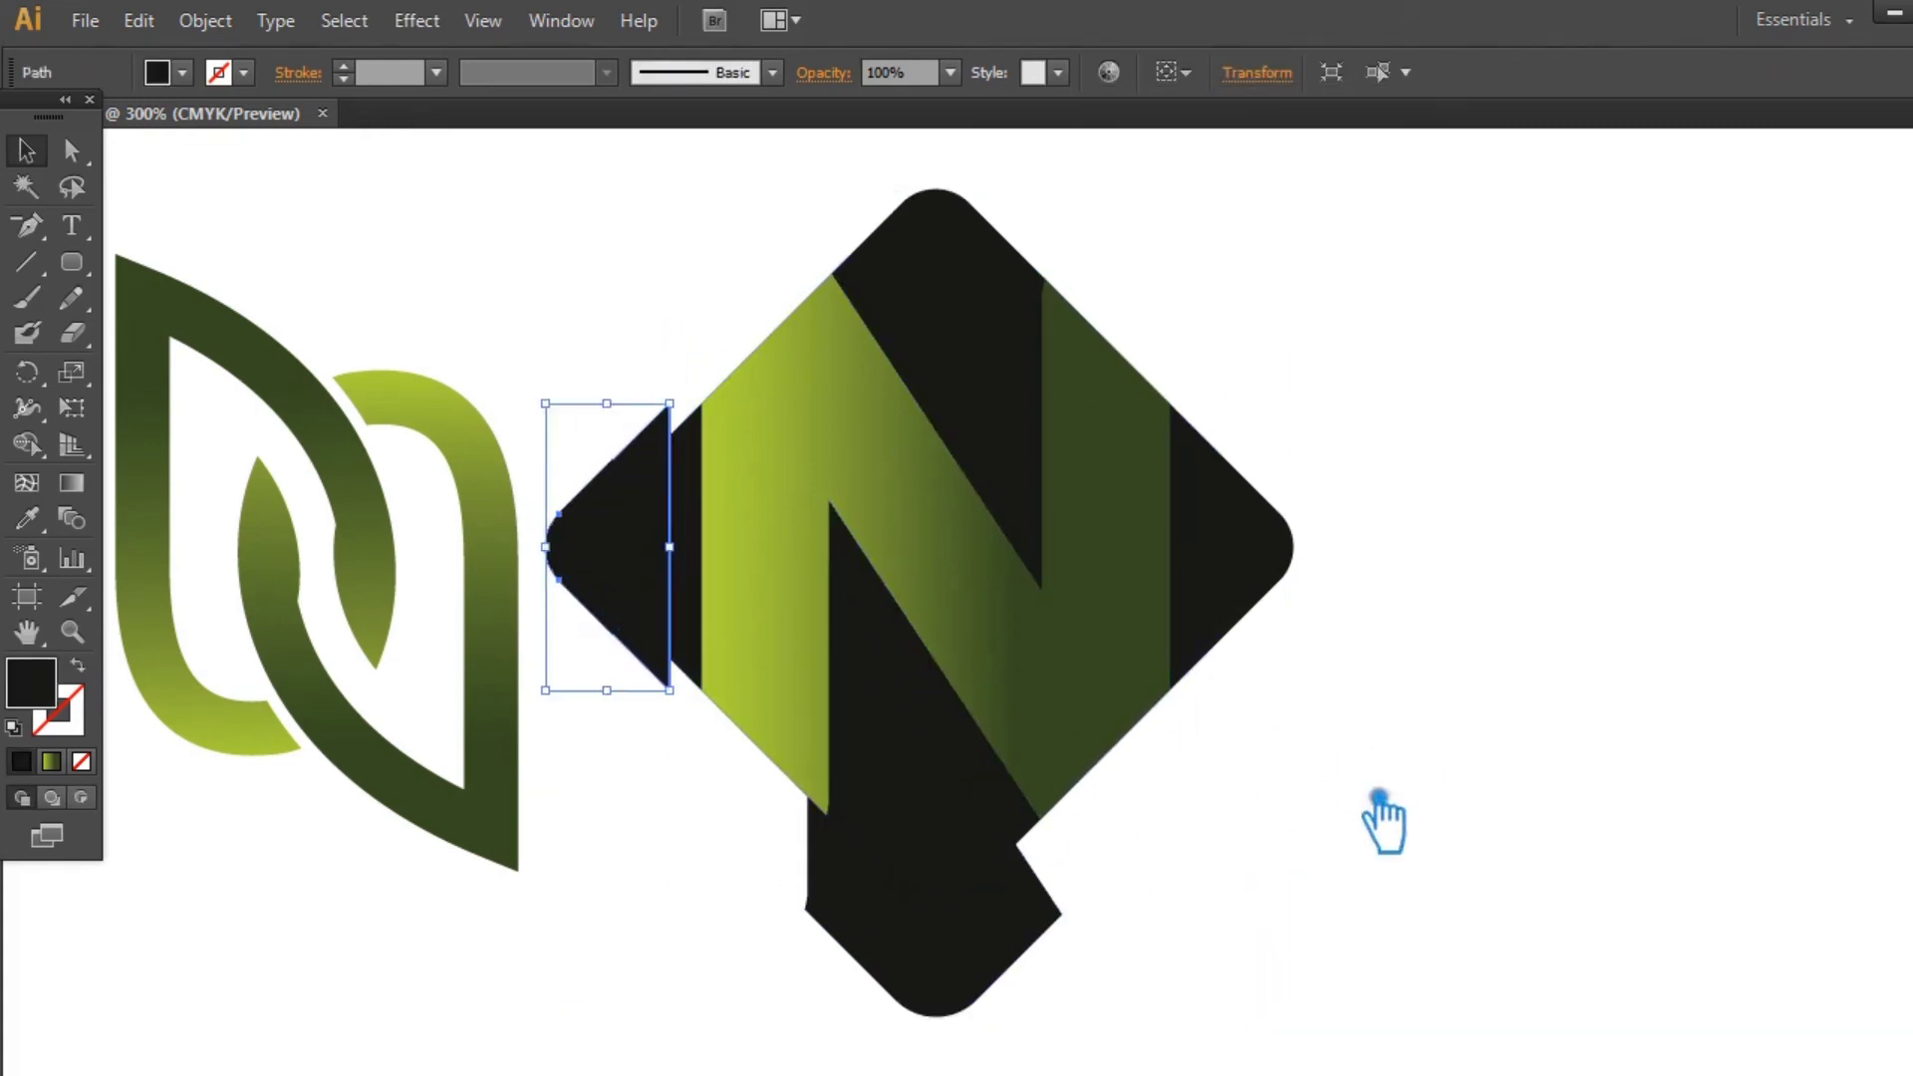
drag(1379, 816, 705, 319)
drag(1469, 829, 615, 319)
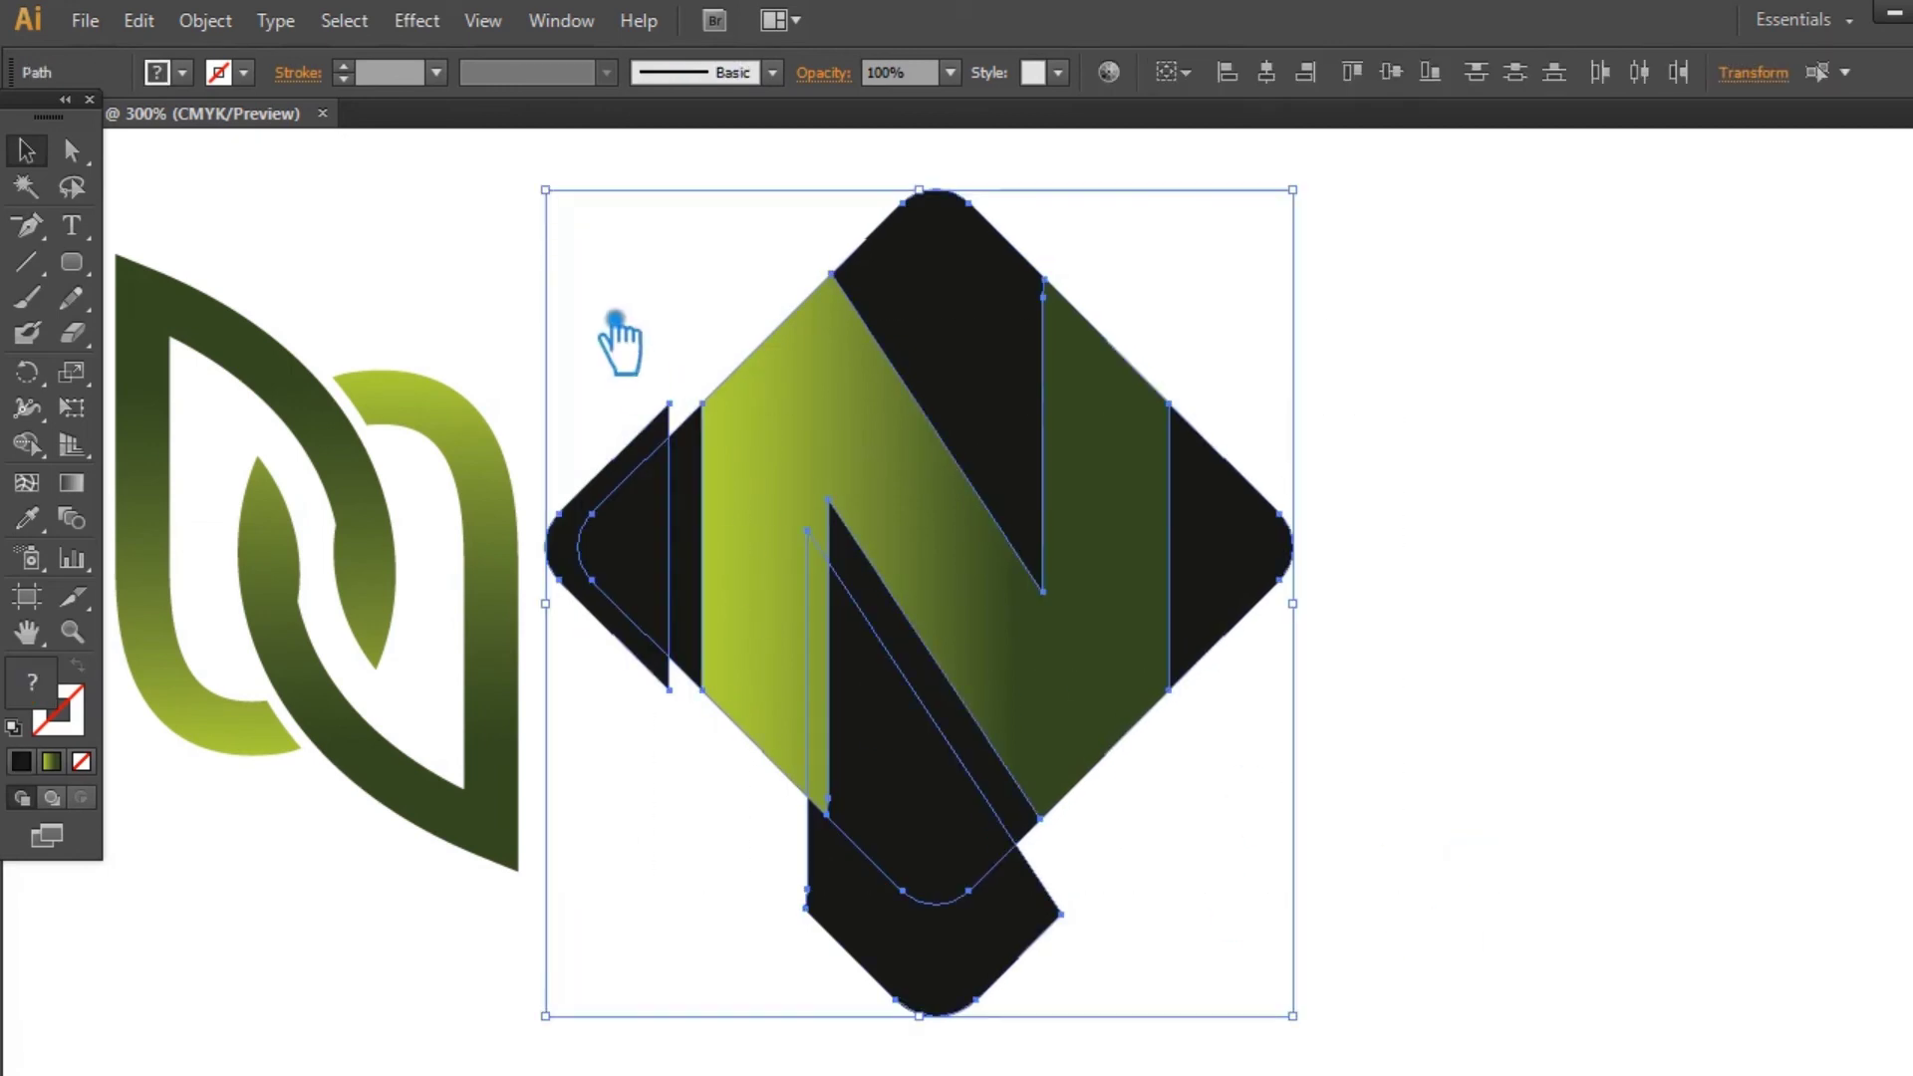
Step: Nudge the black N shape down slightly and reselect all diamond paths
key(ctrl+plus)
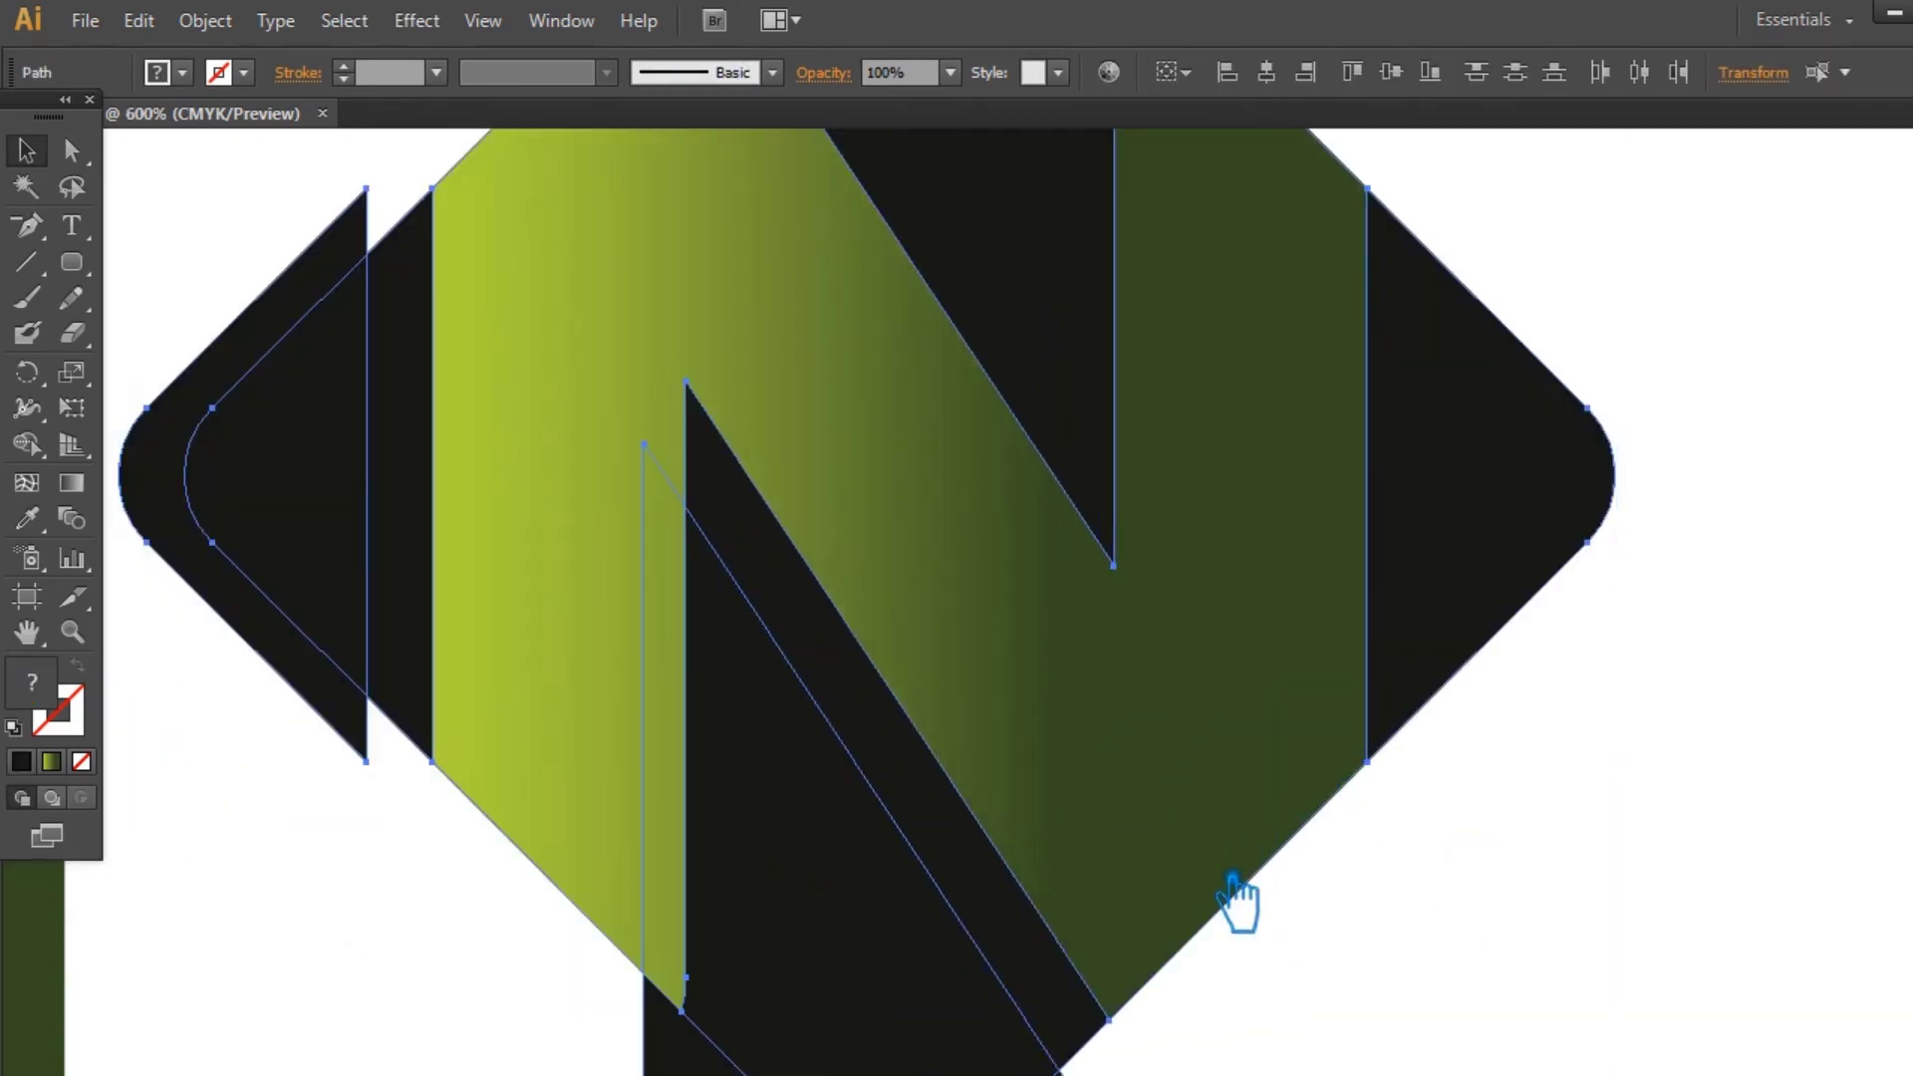
scroll(1218, 896, down, 3)
drag(898, 809, 895, 773)
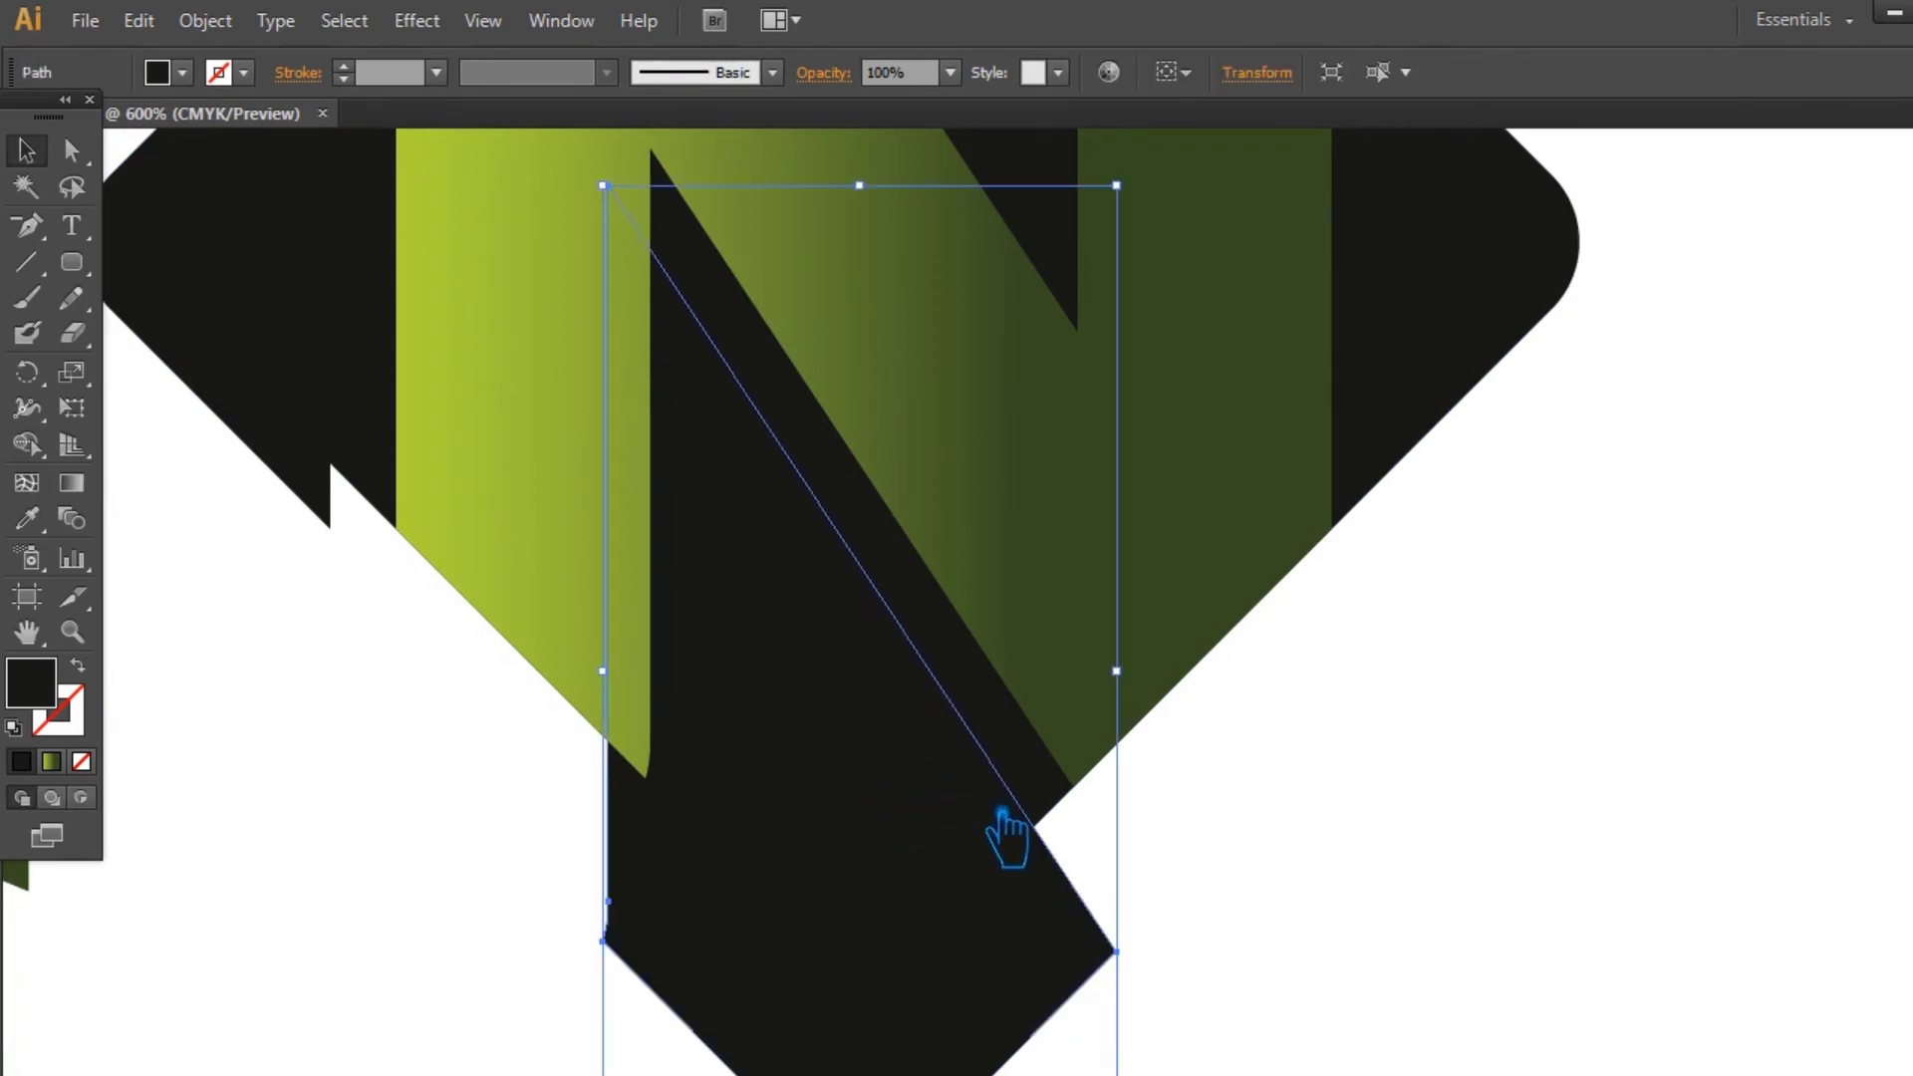
key(Down)
key(Down)
key(Down)
click(1431, 729)
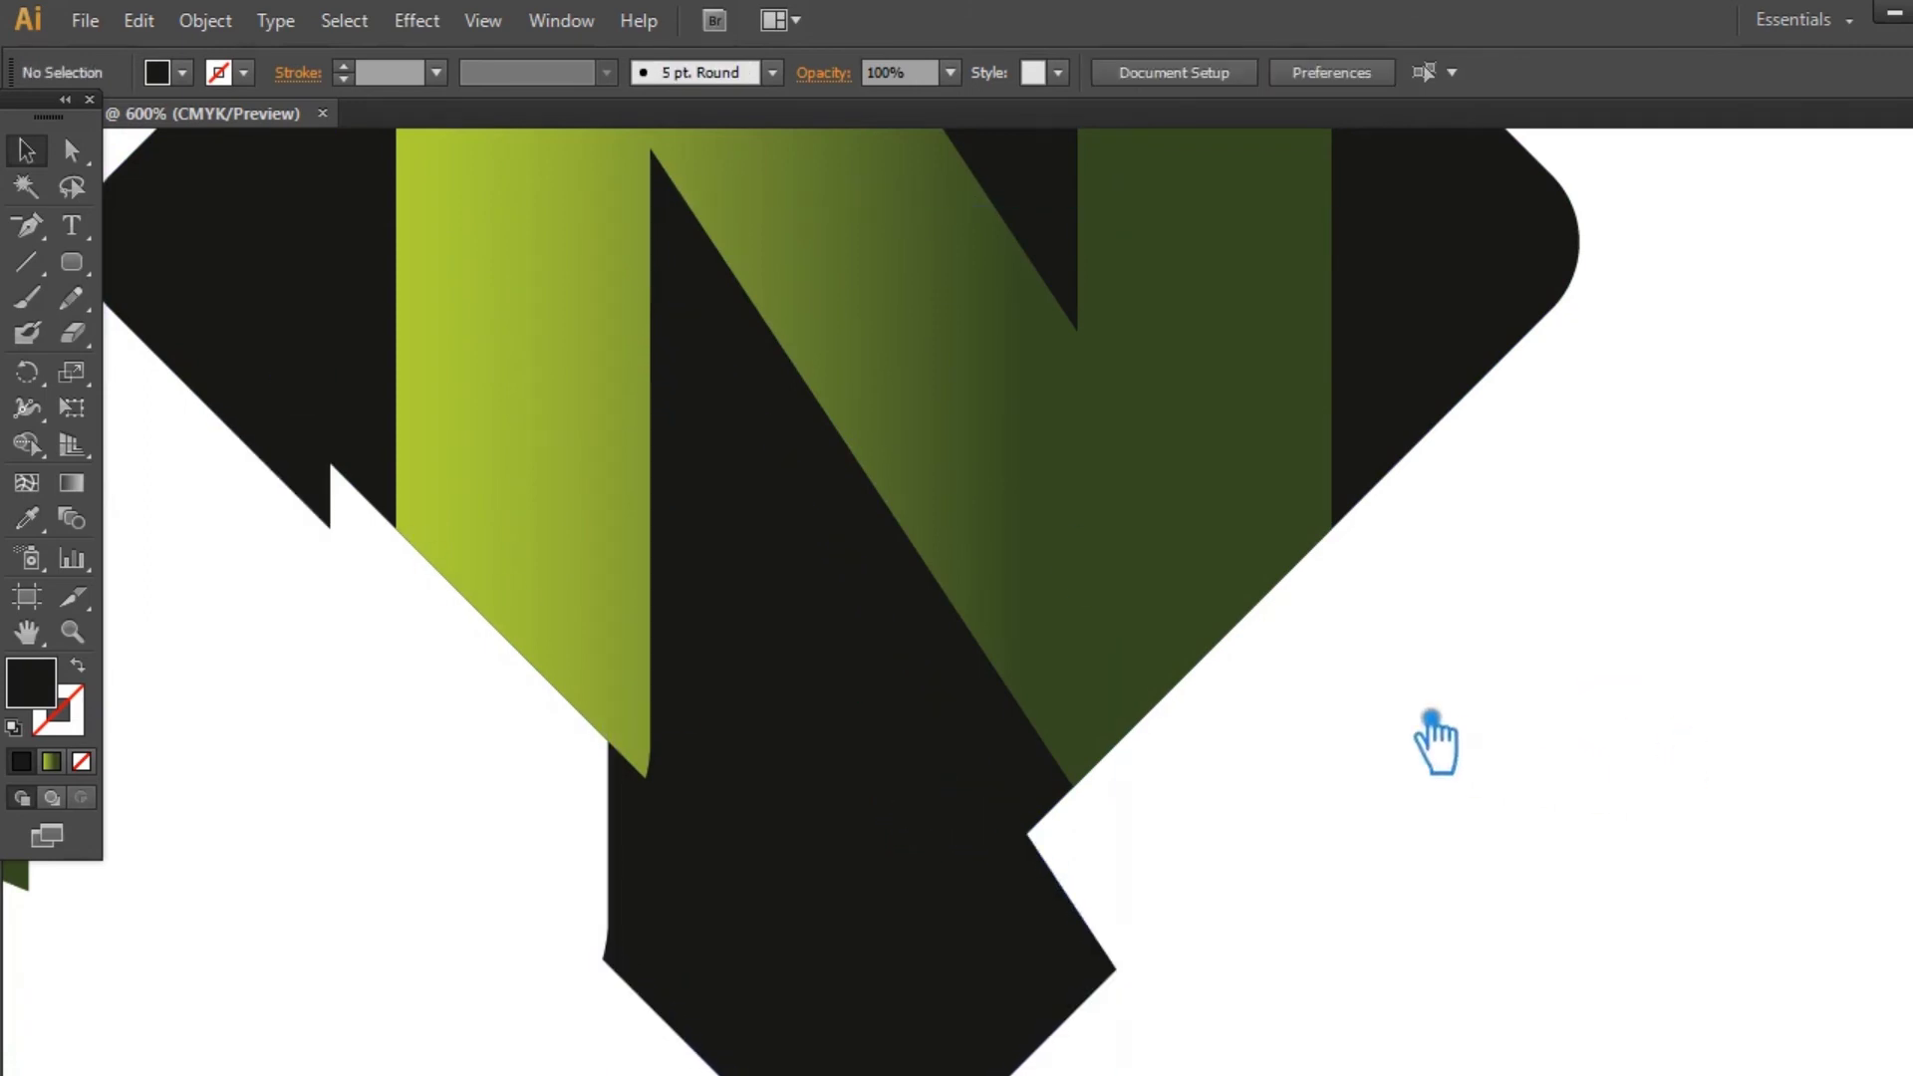
key(ctrl+minus)
key(ctrl+minus)
drag(1326, 852, 561, 259)
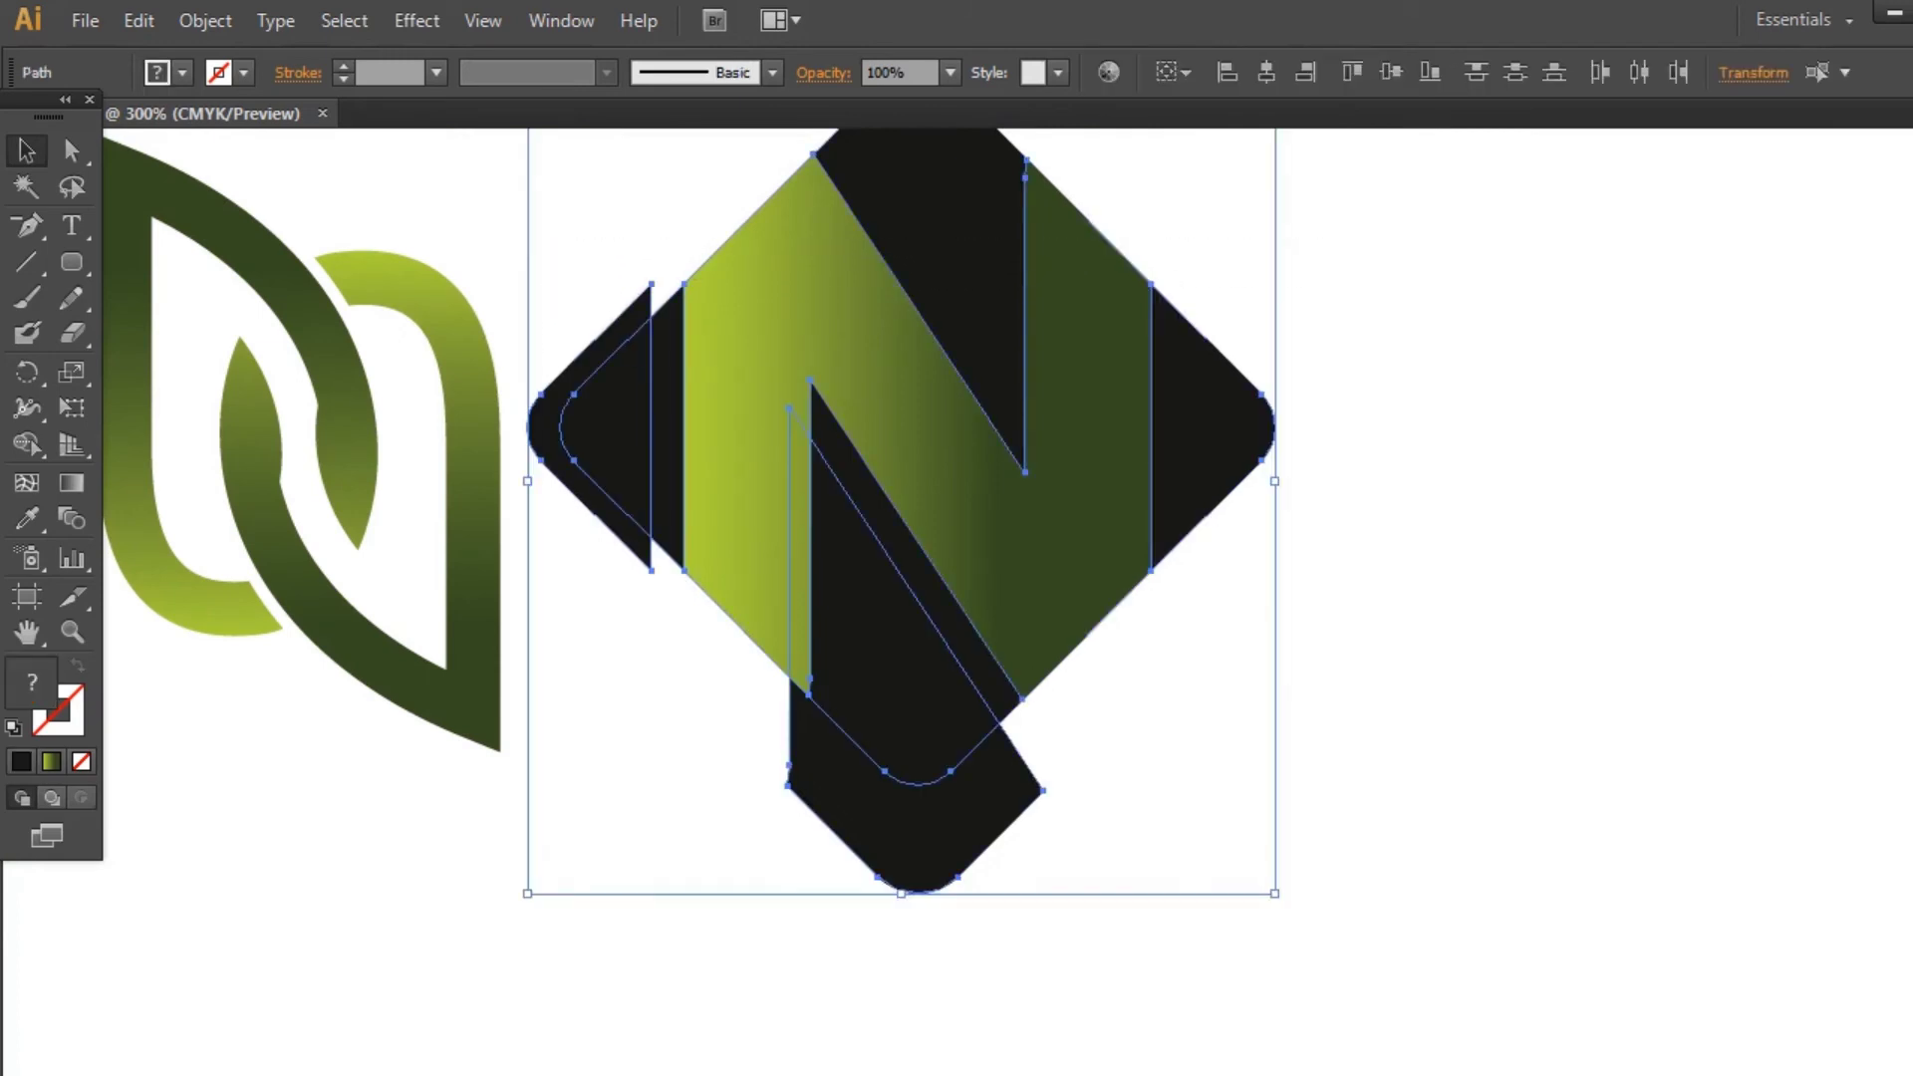
Step: Trim the black lower N piece, N outline and left triangle with Pathfinder
key(shift+ctrl+F9)
click(931, 648)
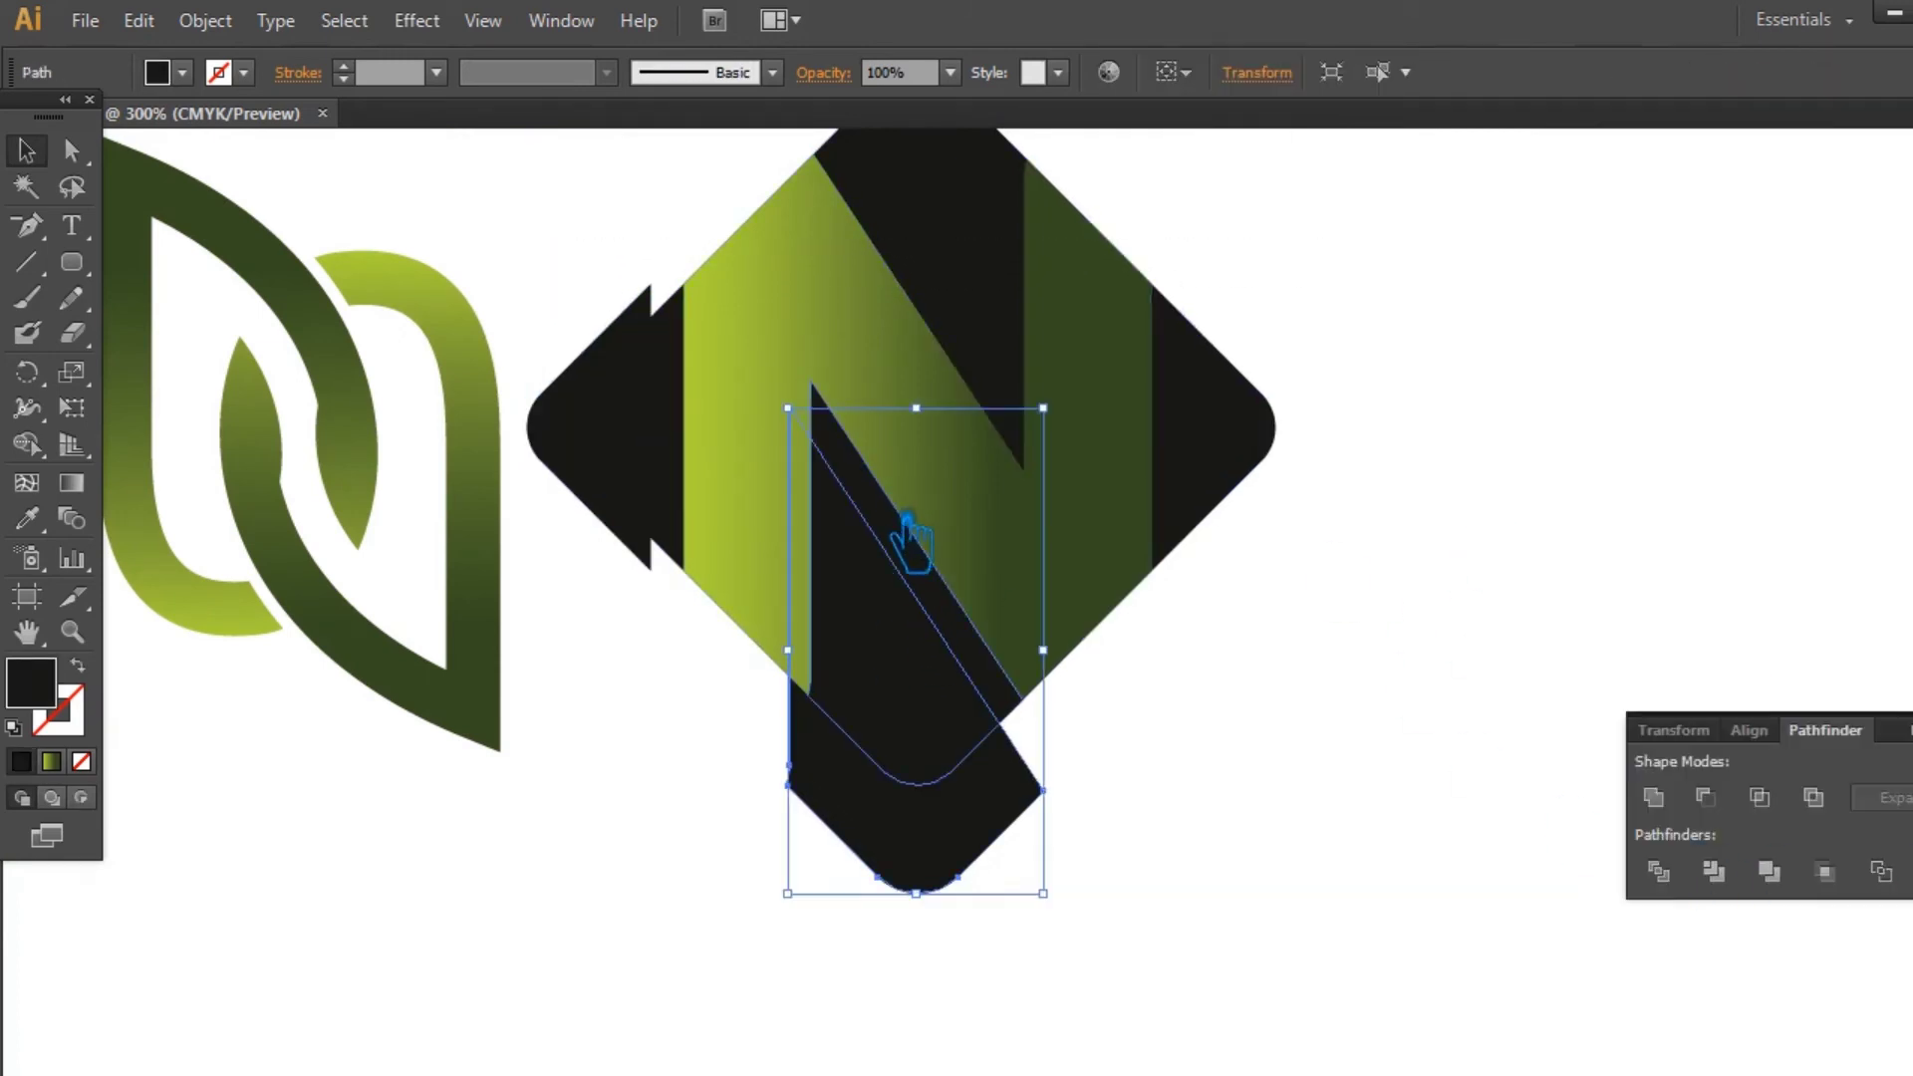
shift+click(906, 519)
shift+click(612, 418)
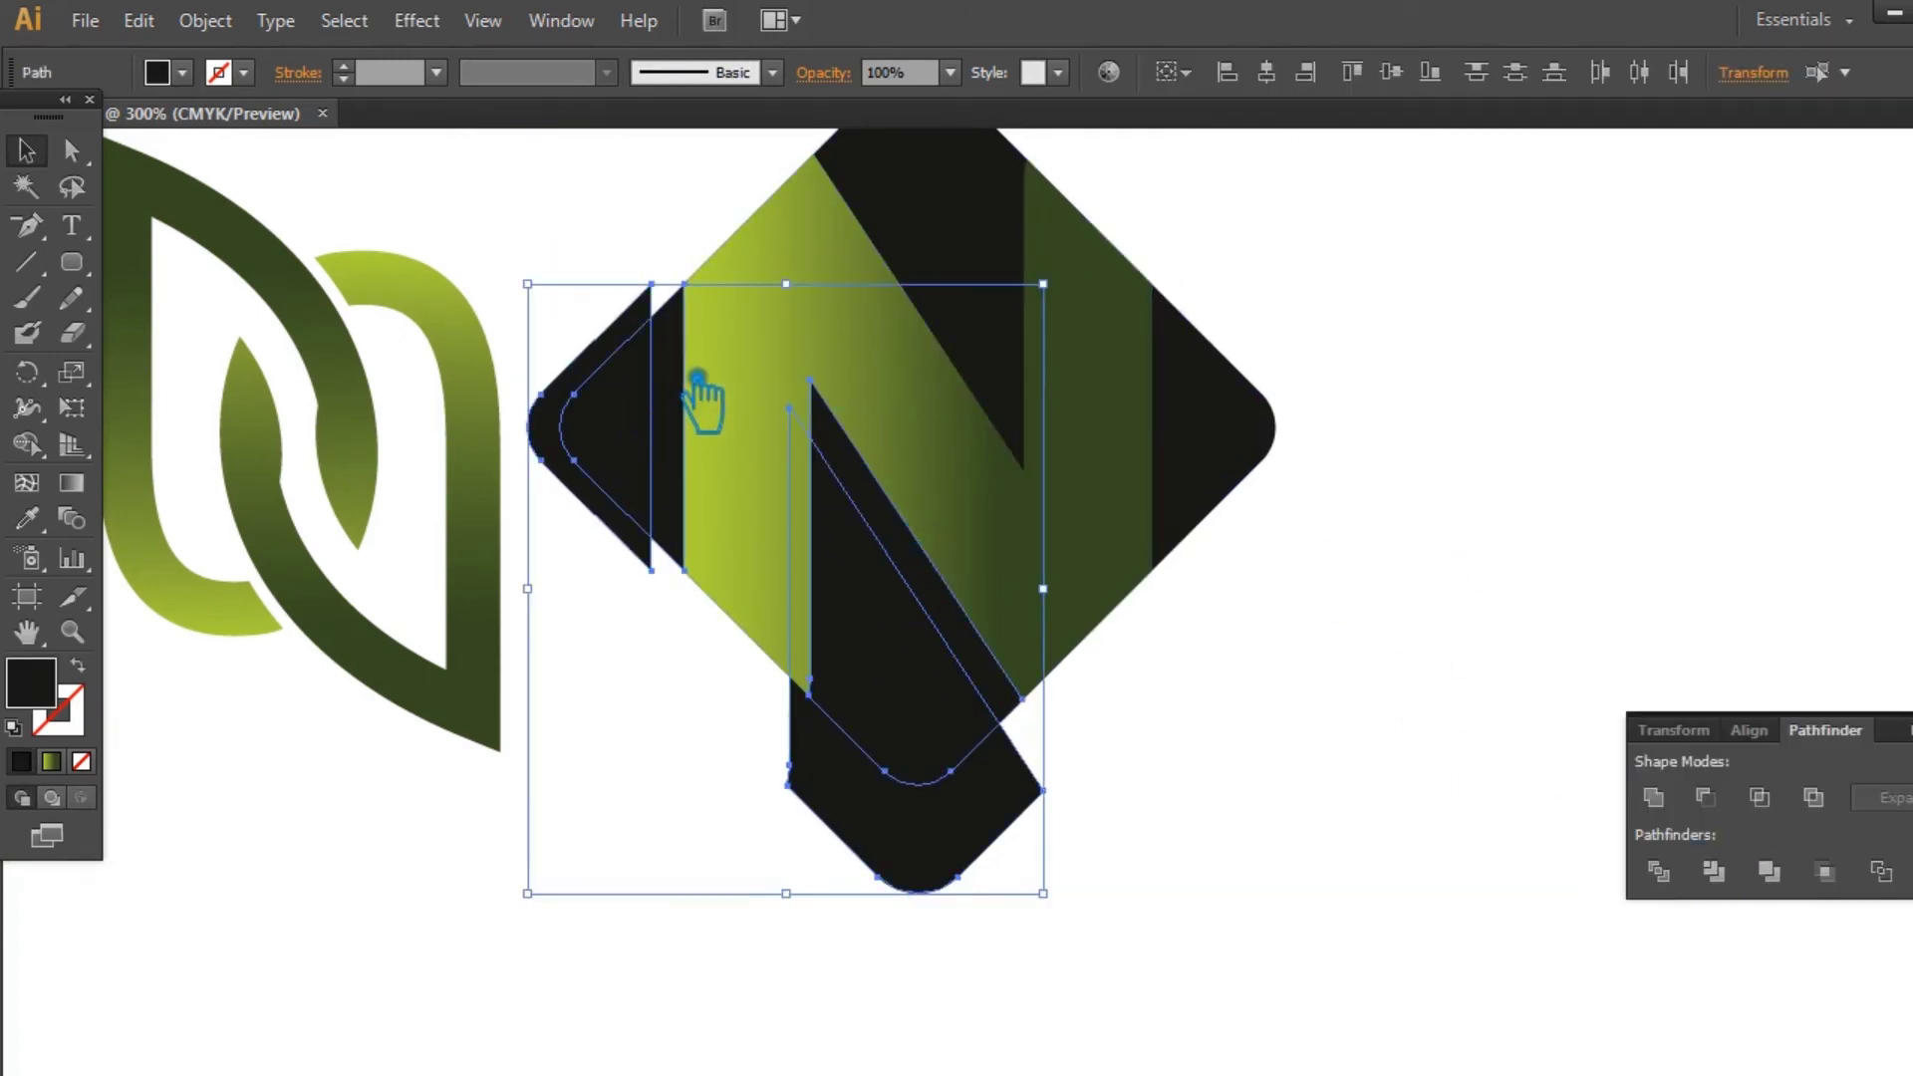
click(1713, 876)
Step: Ungroup the trimmed pieces and delete the leftover piece below the diamond
key(ctrl+shift+a)
right_click(909, 603)
click(1110, 795)
click(1012, 865)
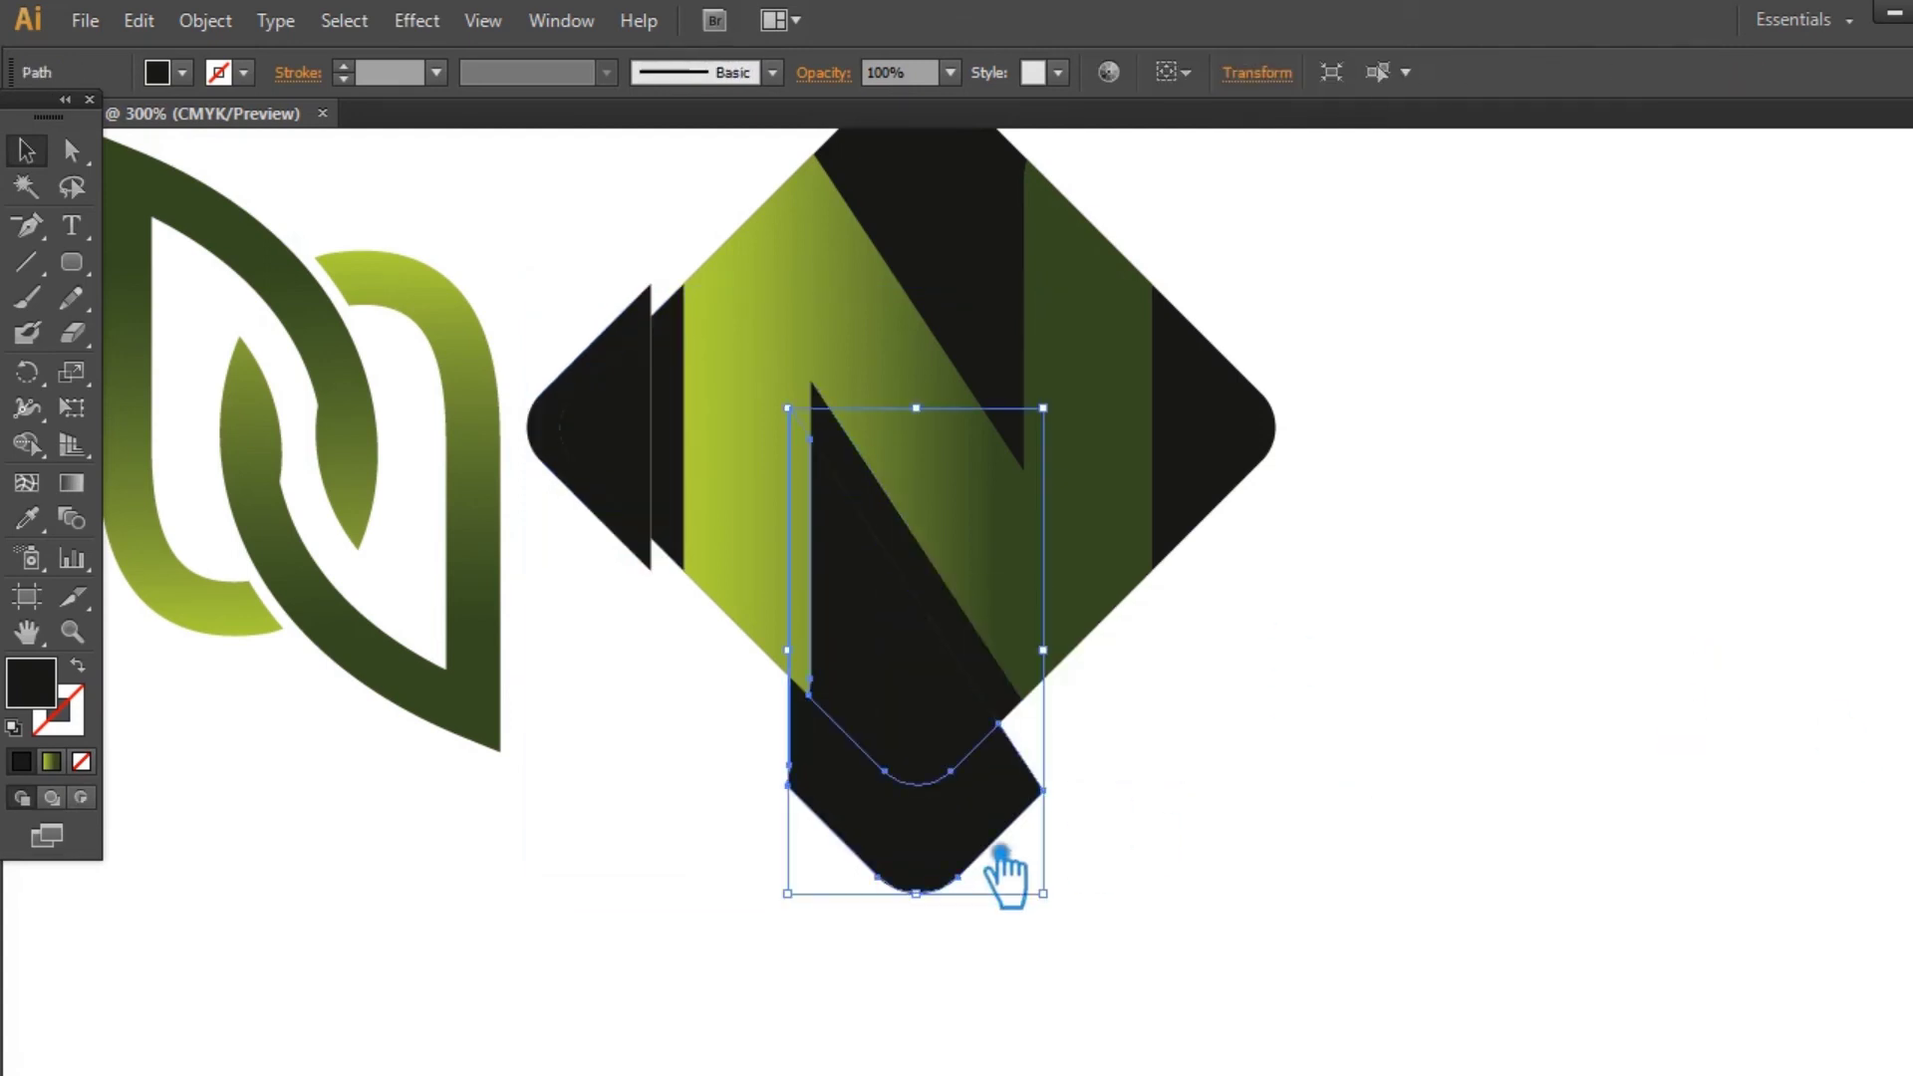
key(Delete)
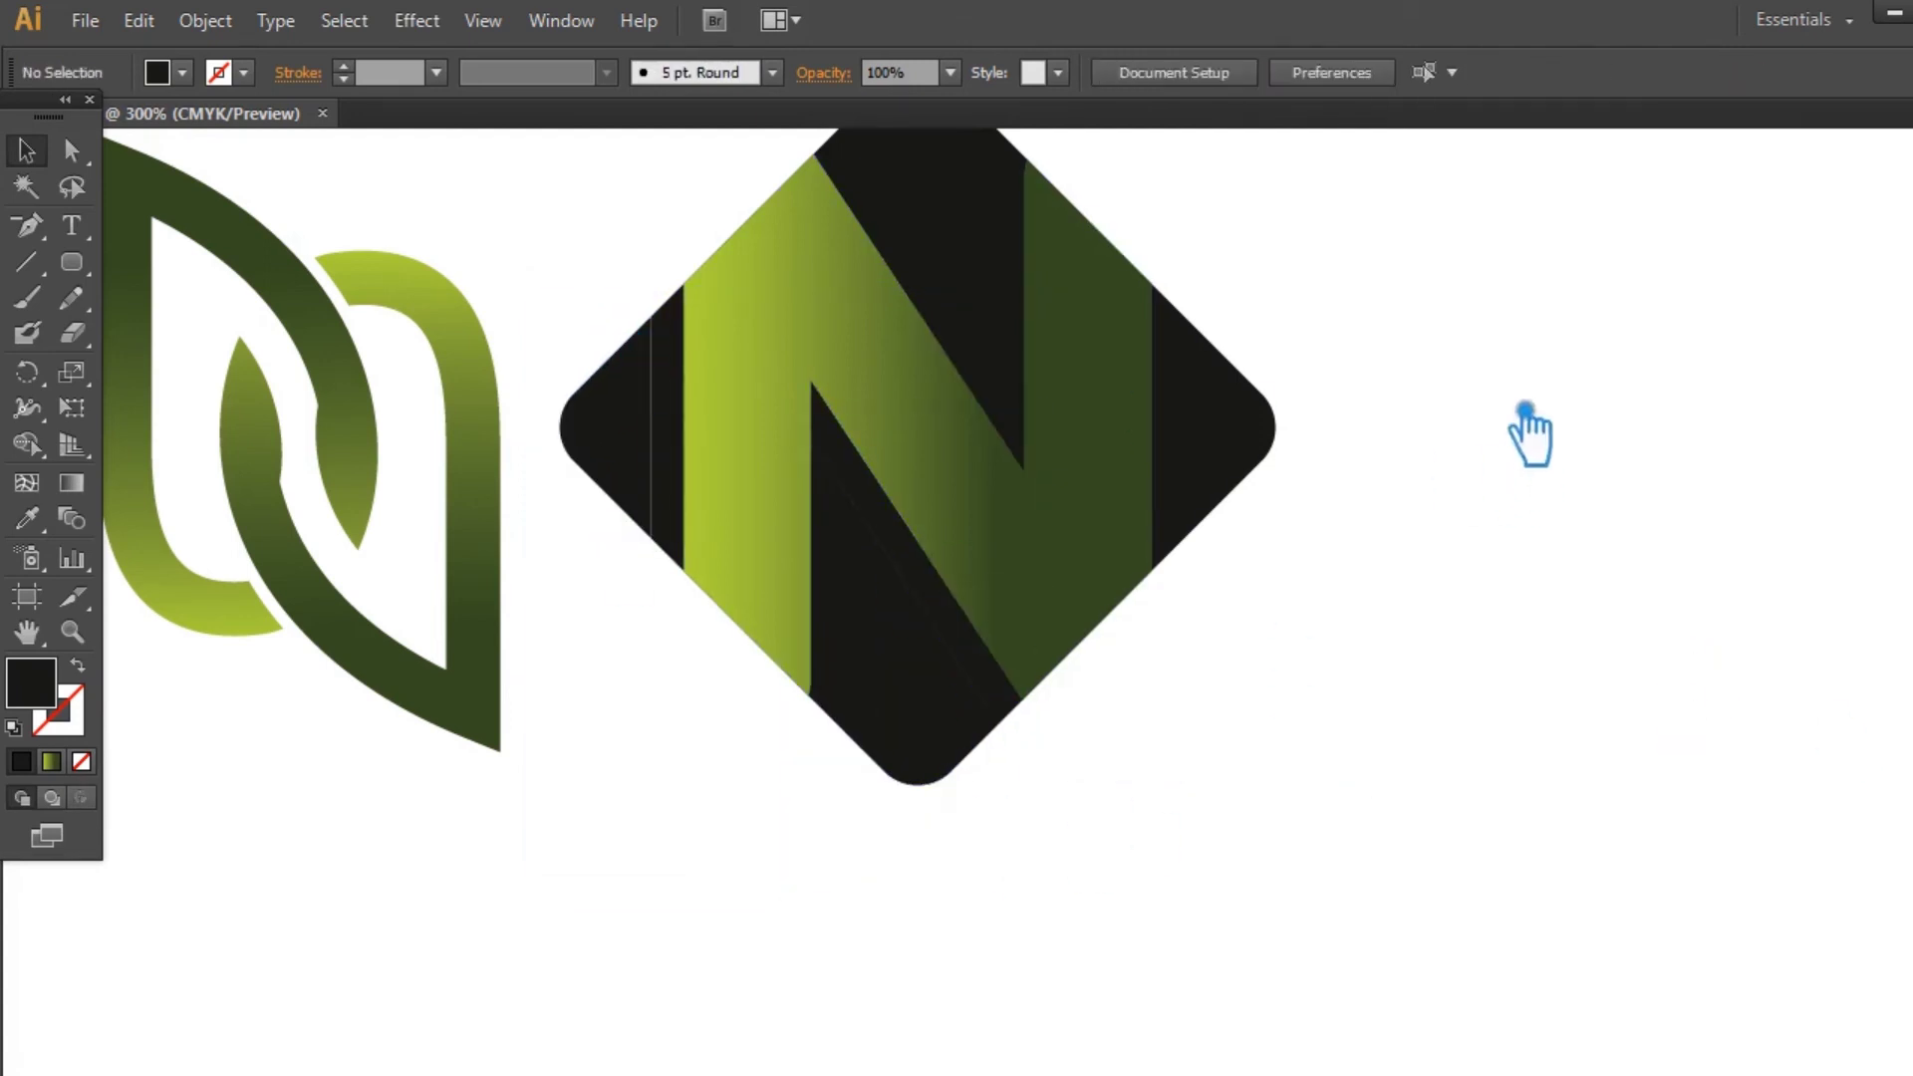
Step: Select the N's dark top piece together with the diamond's pieces
scroll(1538, 449, up, 3)
click(956, 419)
shift+click(1067, 444)
shift+click(624, 609)
shift+click(910, 876)
Step: Group the diamond pieces and recolour the first colour square to a tan
key(ctrl+g)
key(ctrl+minus)
scroll(1445, 747, right, 3)
scroll(1415, 578, right, 3)
click(1412, 359)
double_click(65, 703)
click(656, 466)
click(445, 234)
drag(418, 273, 396, 215)
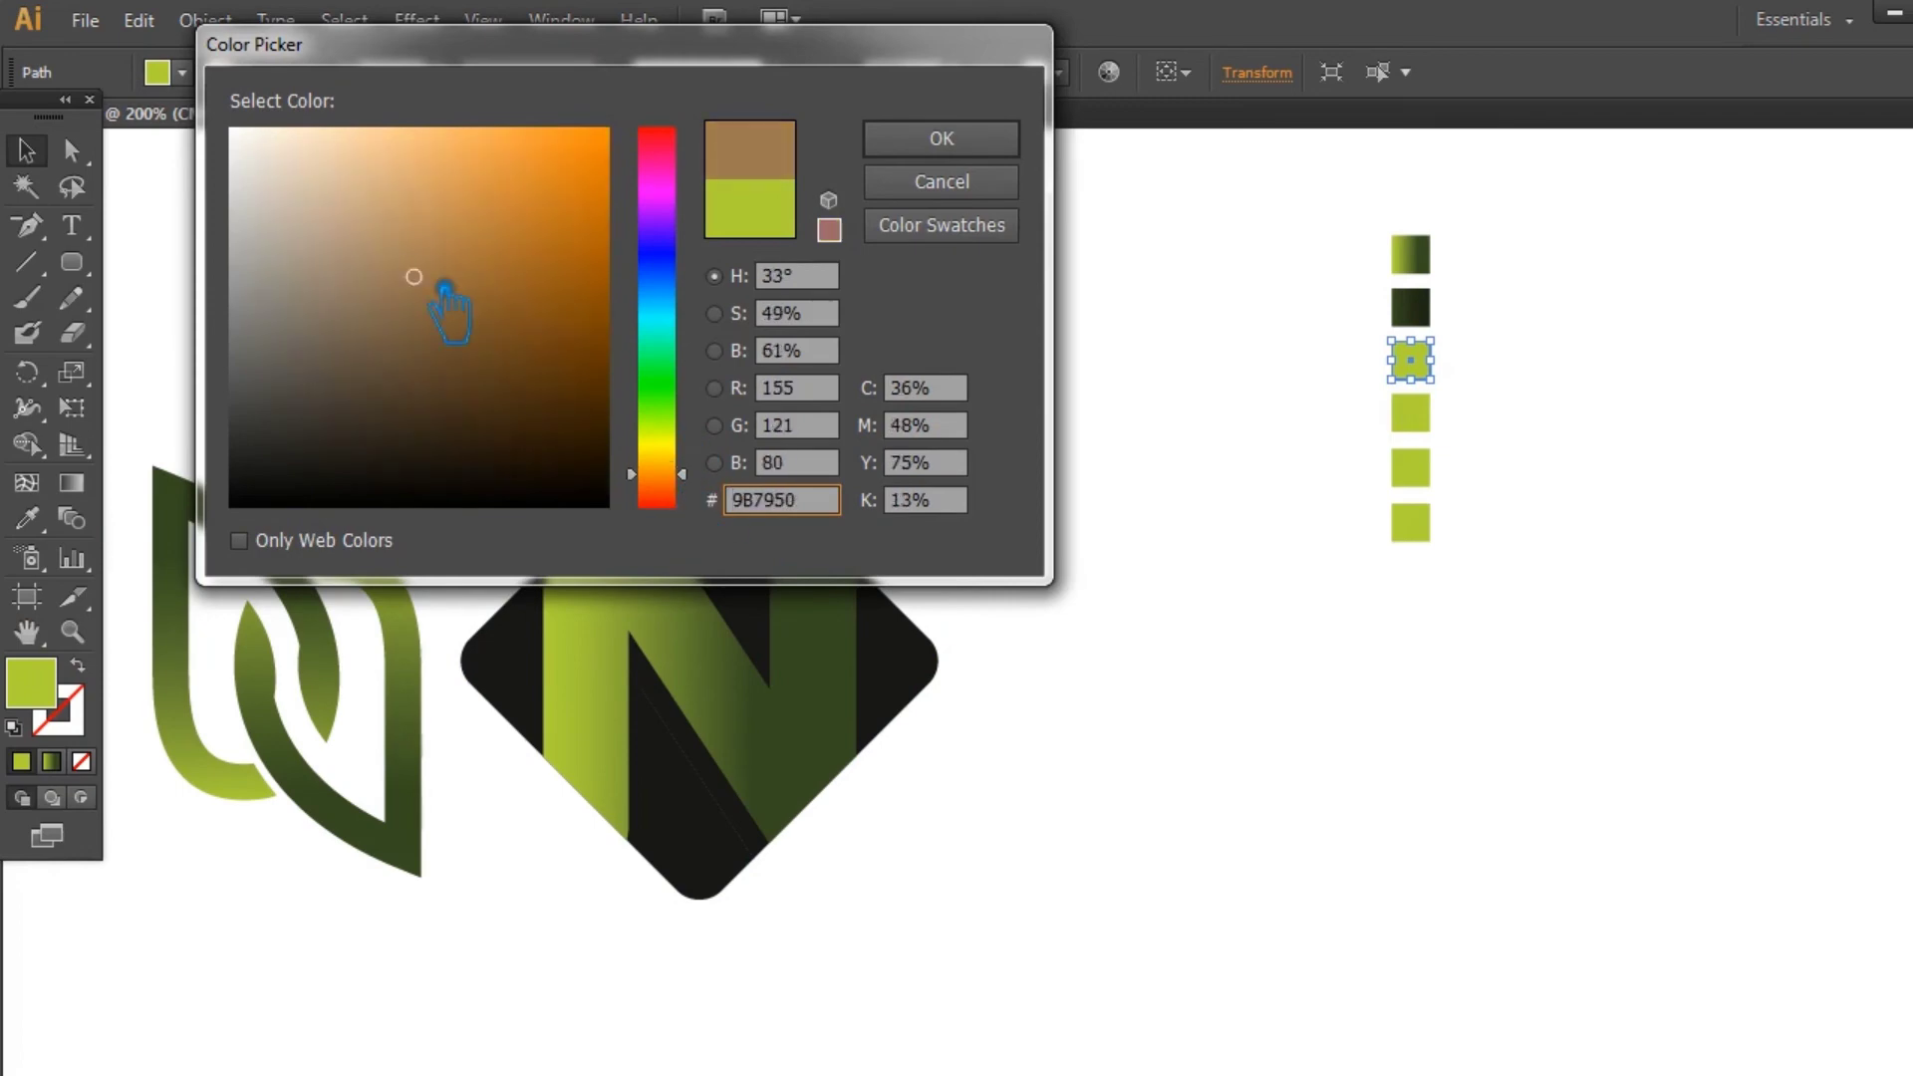
click(954, 147)
Step: Recolour the fourth colour square to a dark brown
click(1411, 413)
click(50, 522)
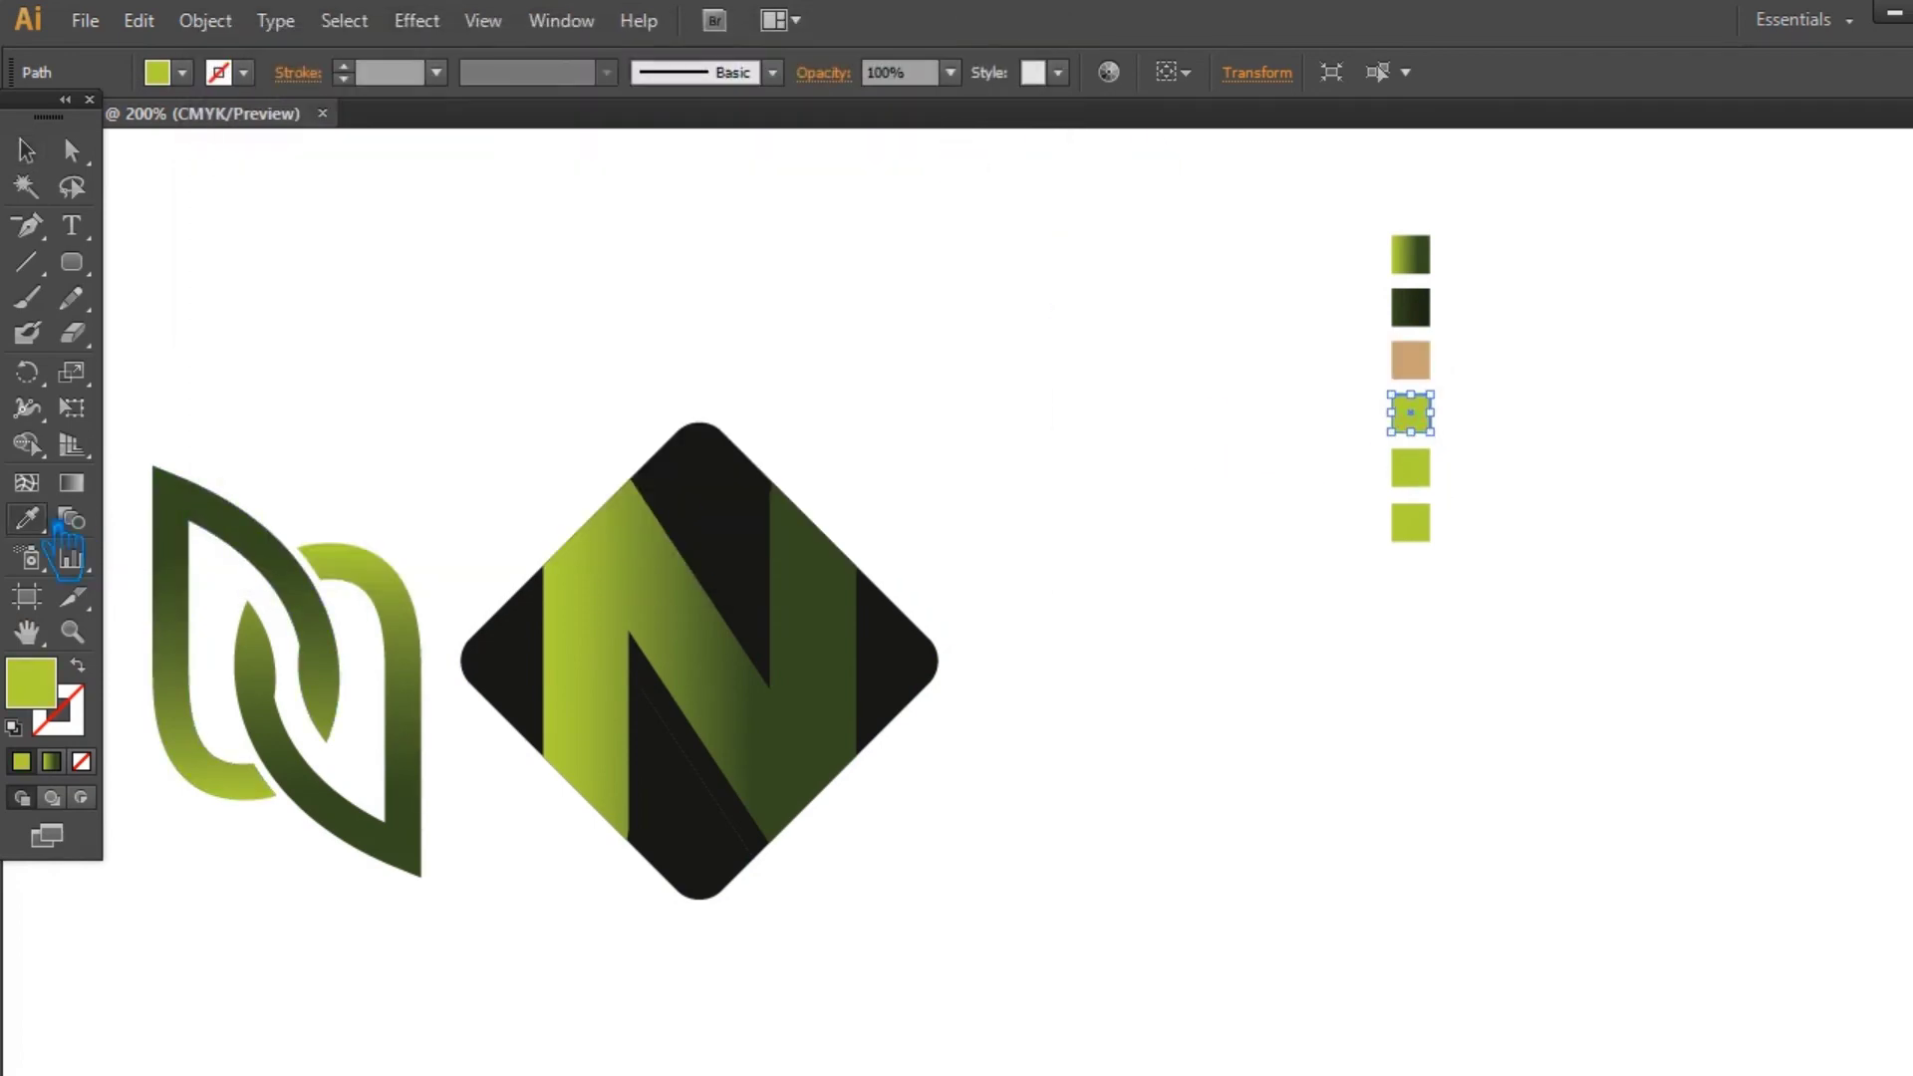
double_click(59, 692)
drag(457, 337, 462, 428)
click(941, 139)
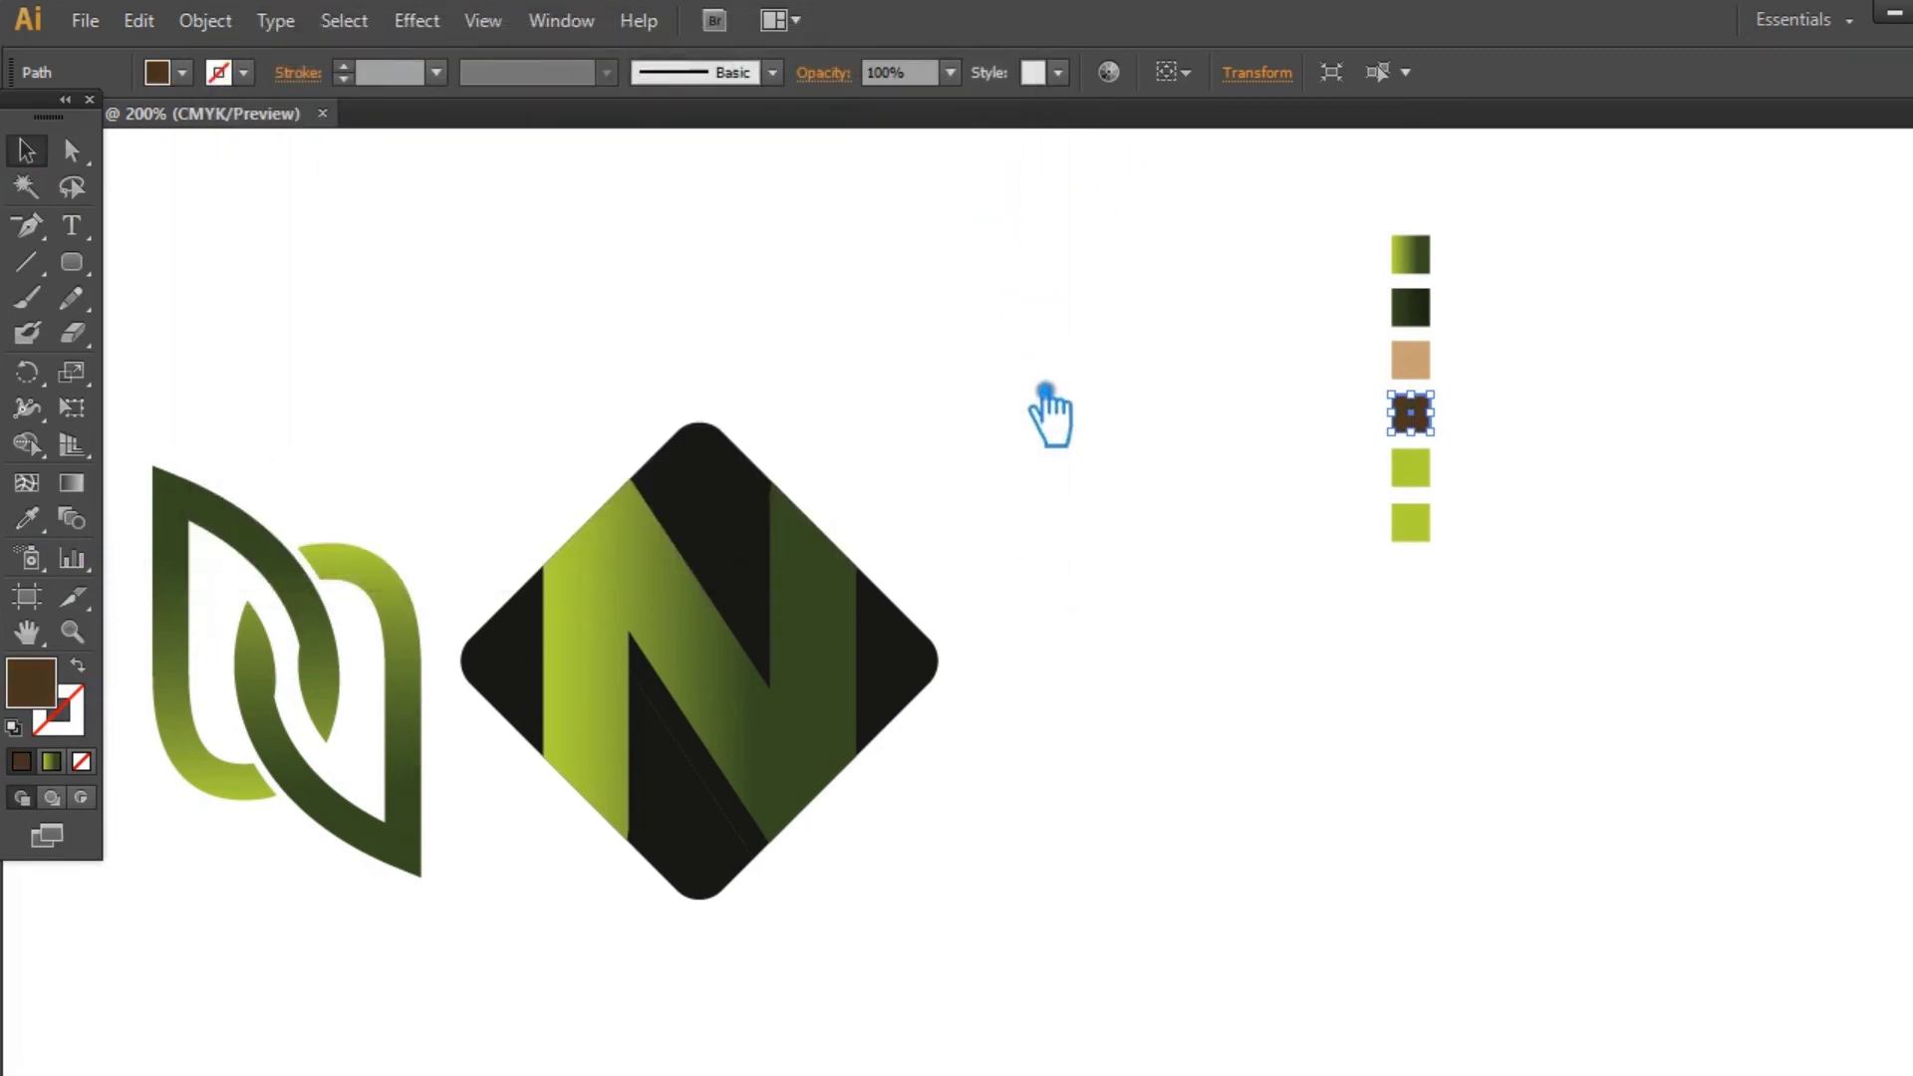
Step: Ungroup the diamond, then group its dark corner pieces and colour them tan
click(732, 528)
right_click(734, 510)
click(914, 683)
click(1162, 865)
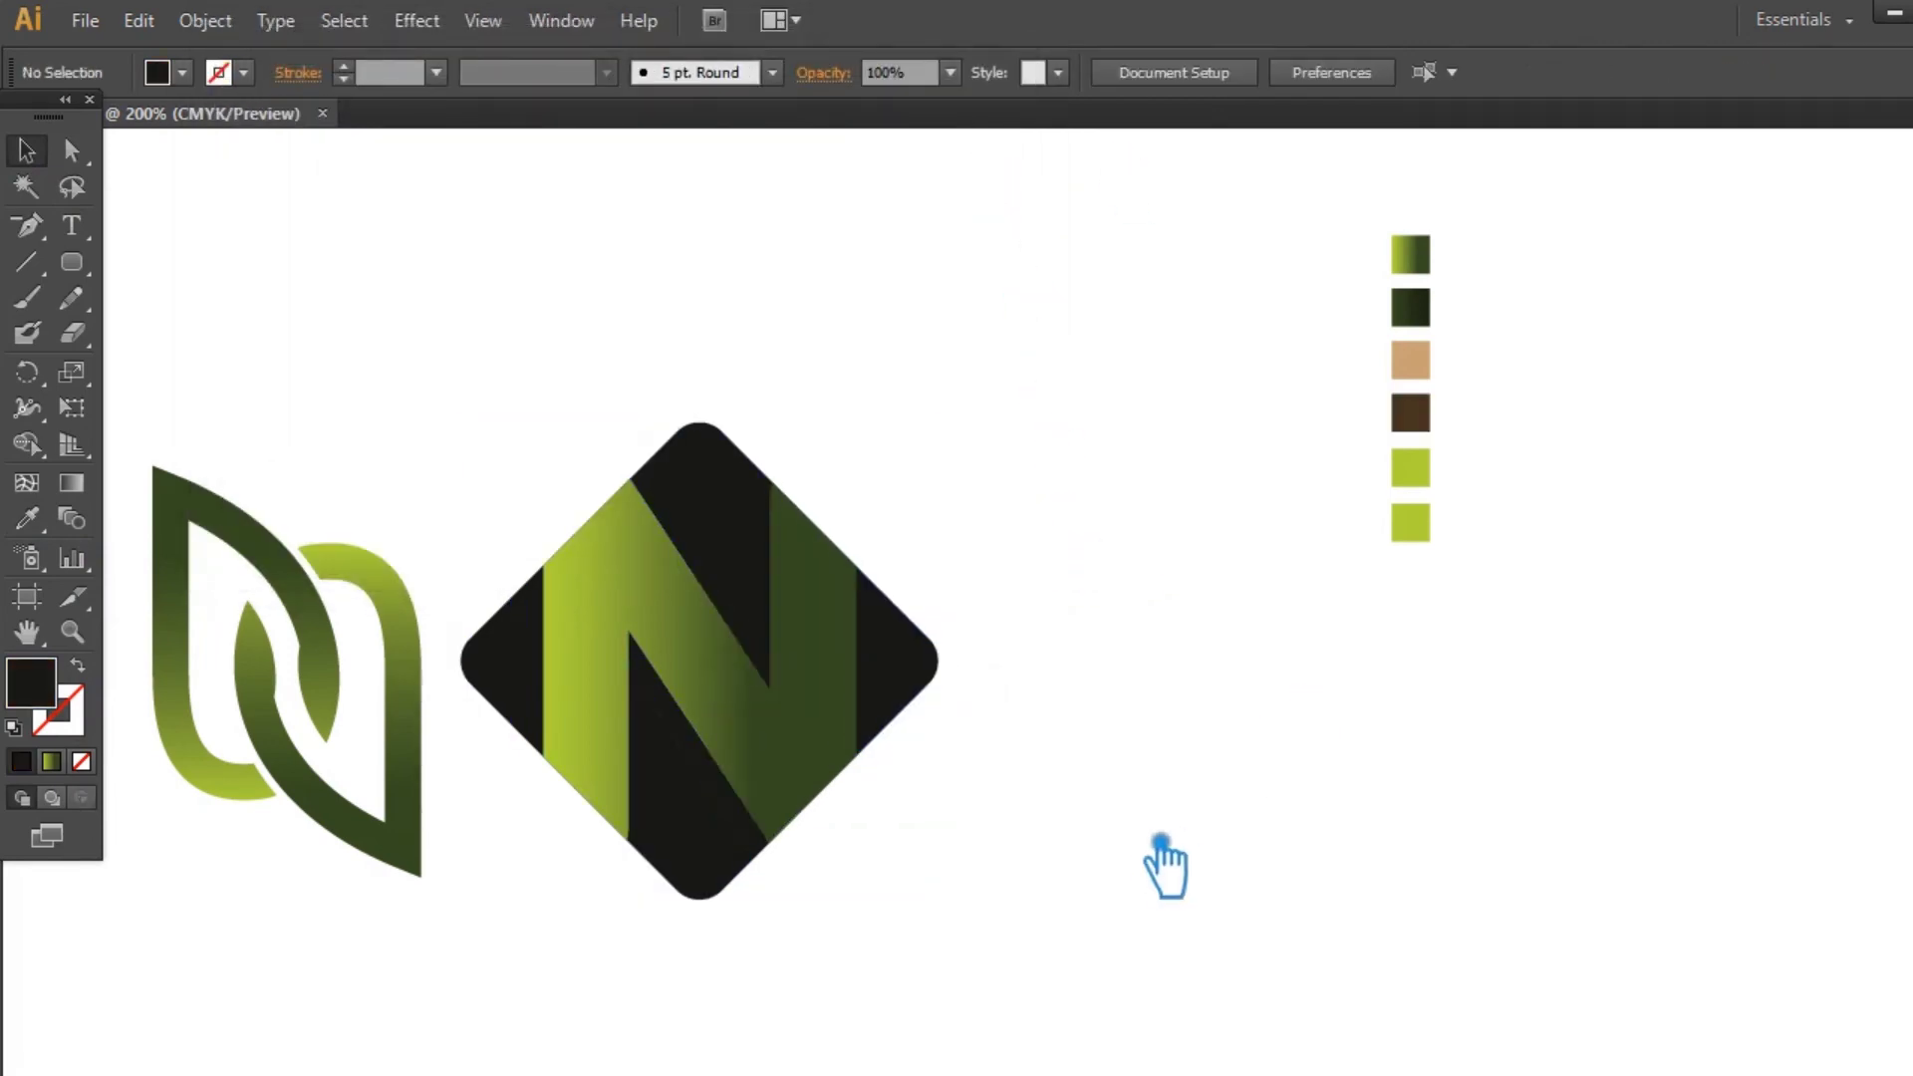
click(549, 665)
click(720, 504)
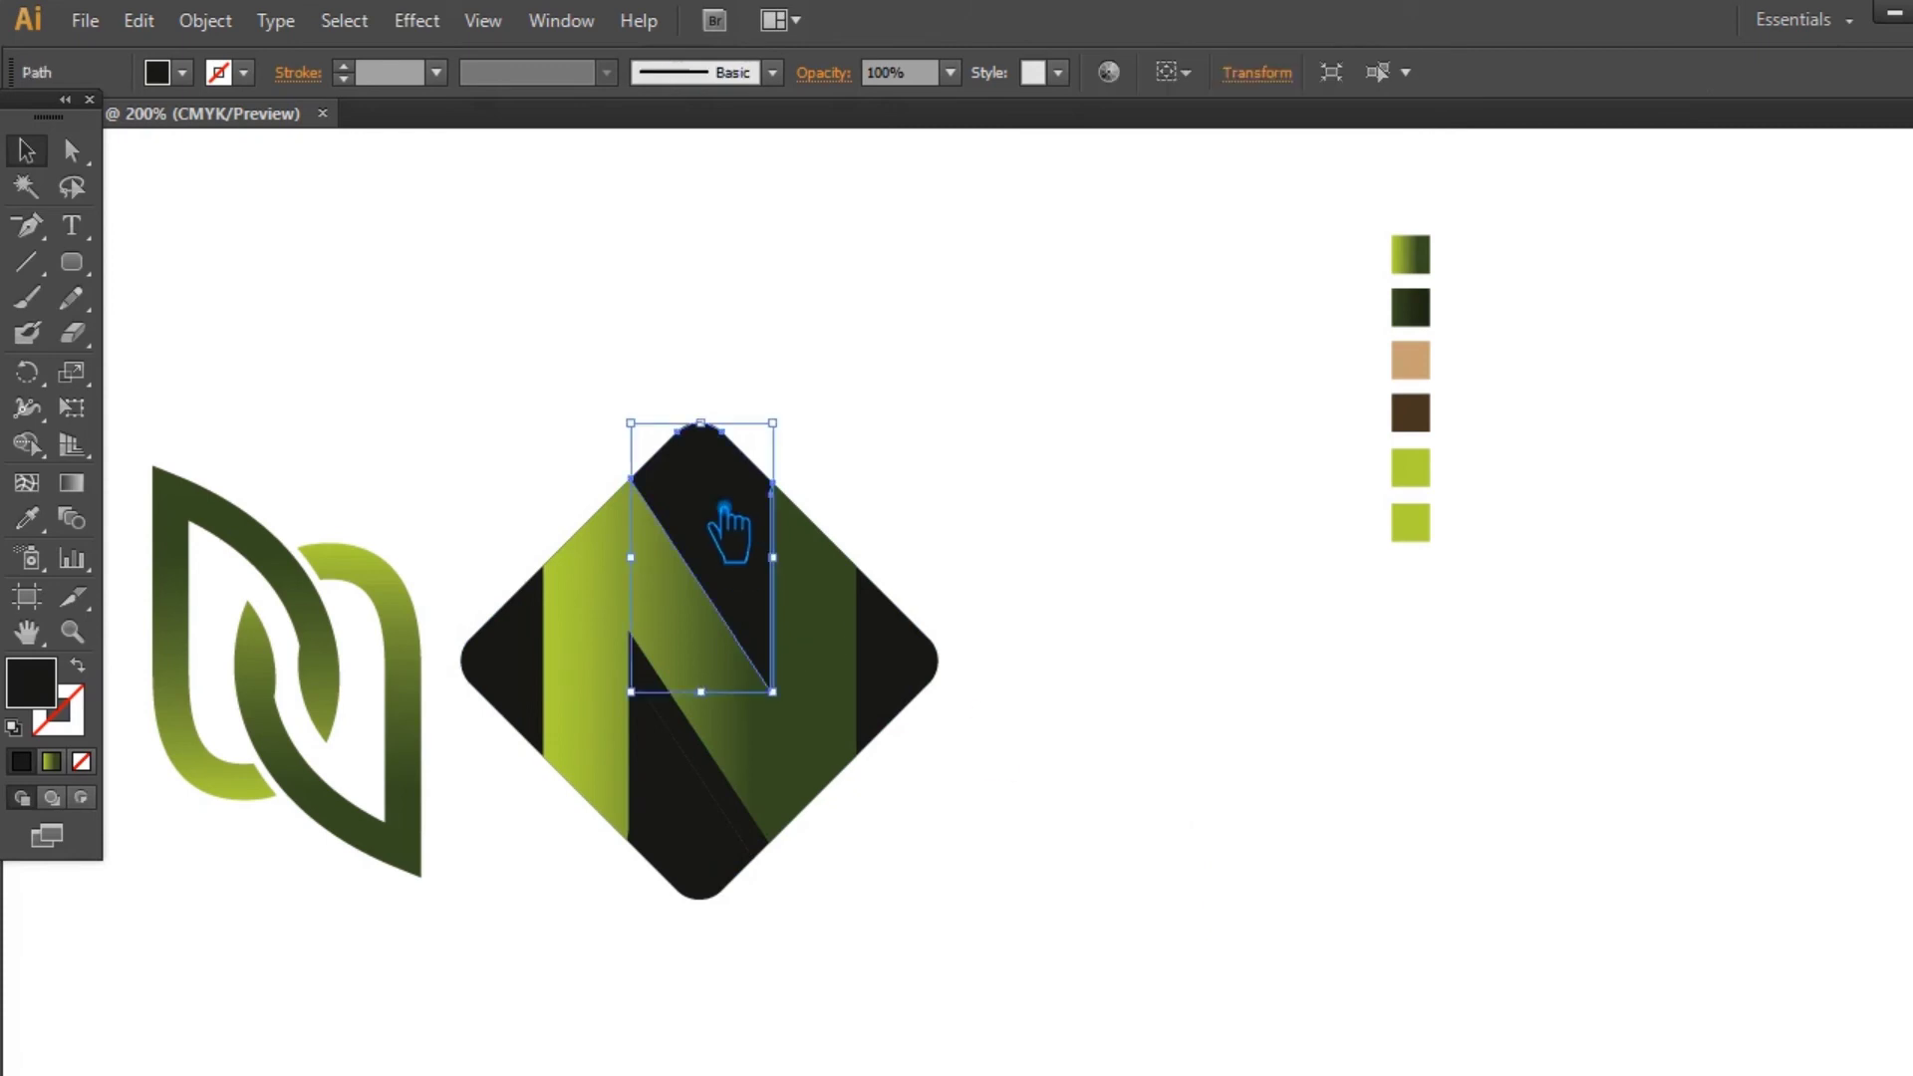
shift+click(897, 663)
shift+click(690, 769)
shift+click(503, 698)
key(ctrl+g)
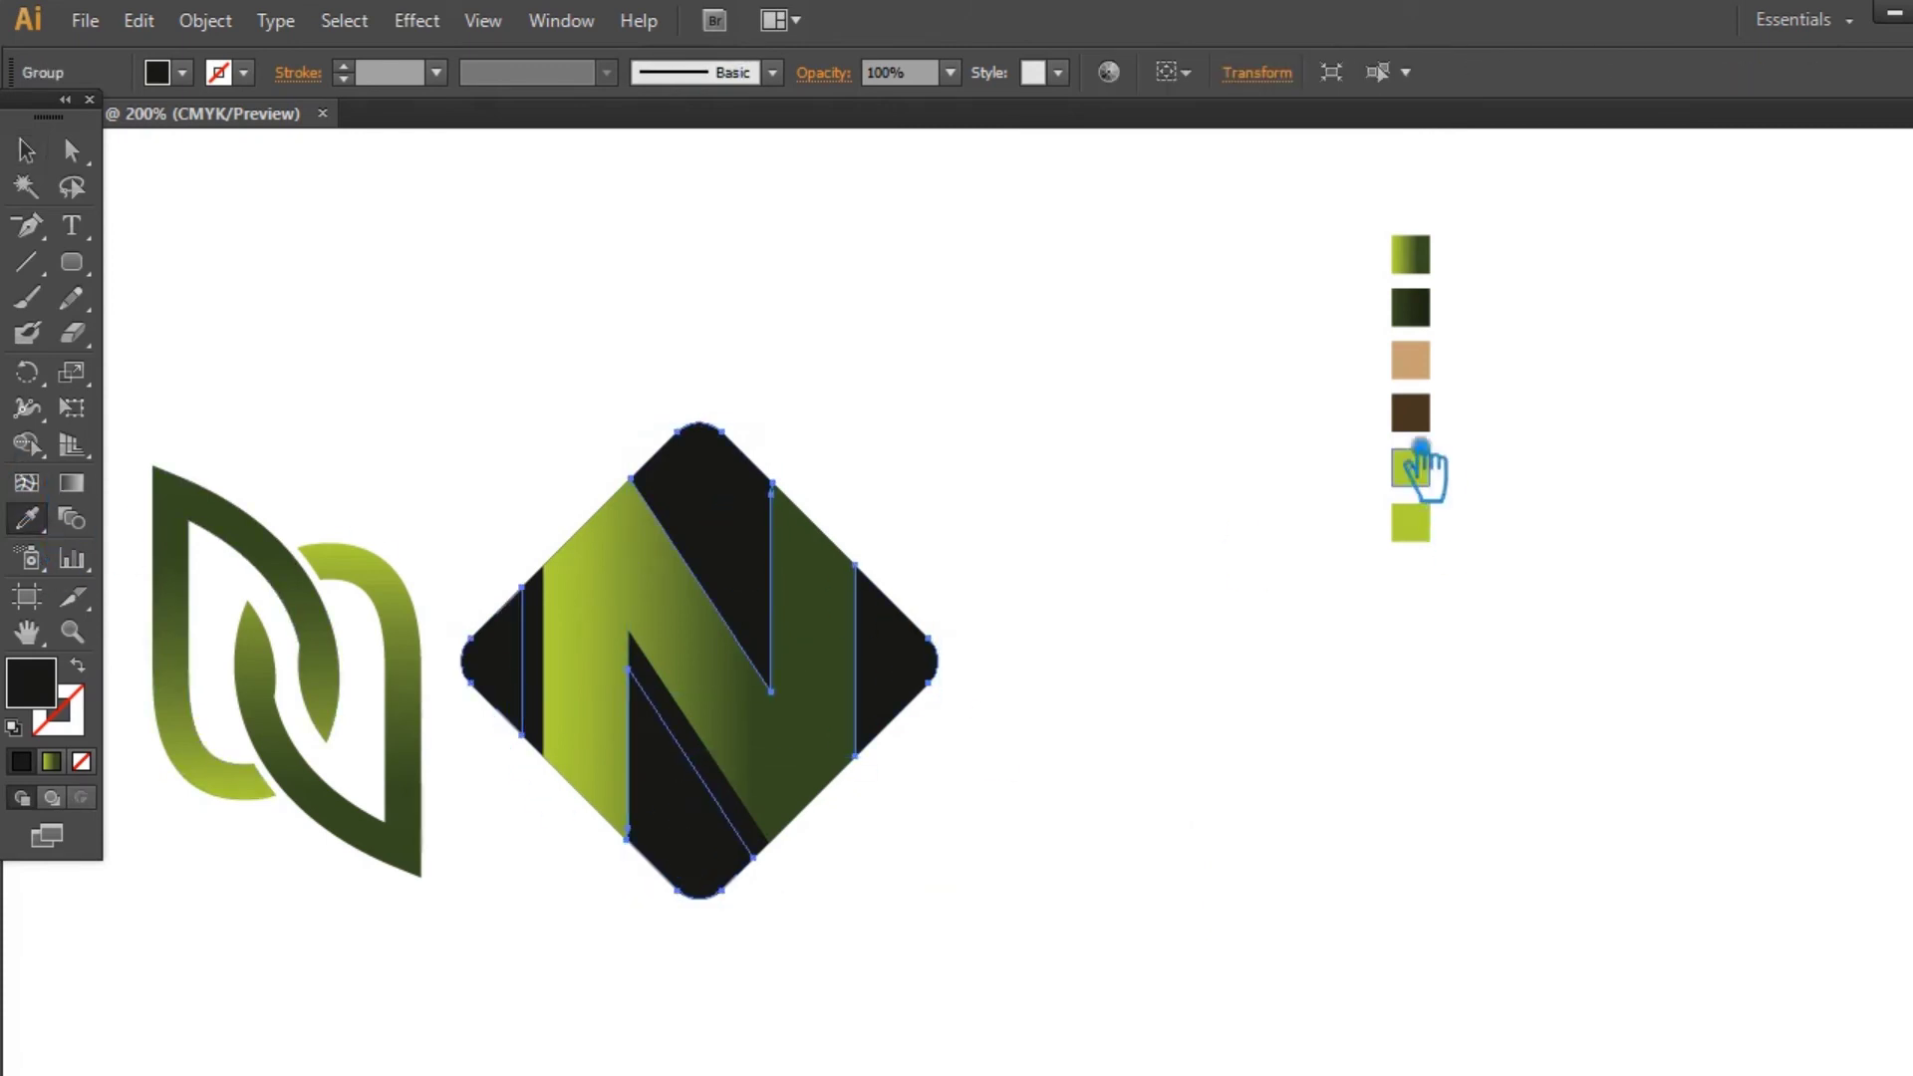
click(1411, 360)
Step: Group the black diagonal stripes and colour them dark brown
key(v)
click(563, 304)
click(712, 746)
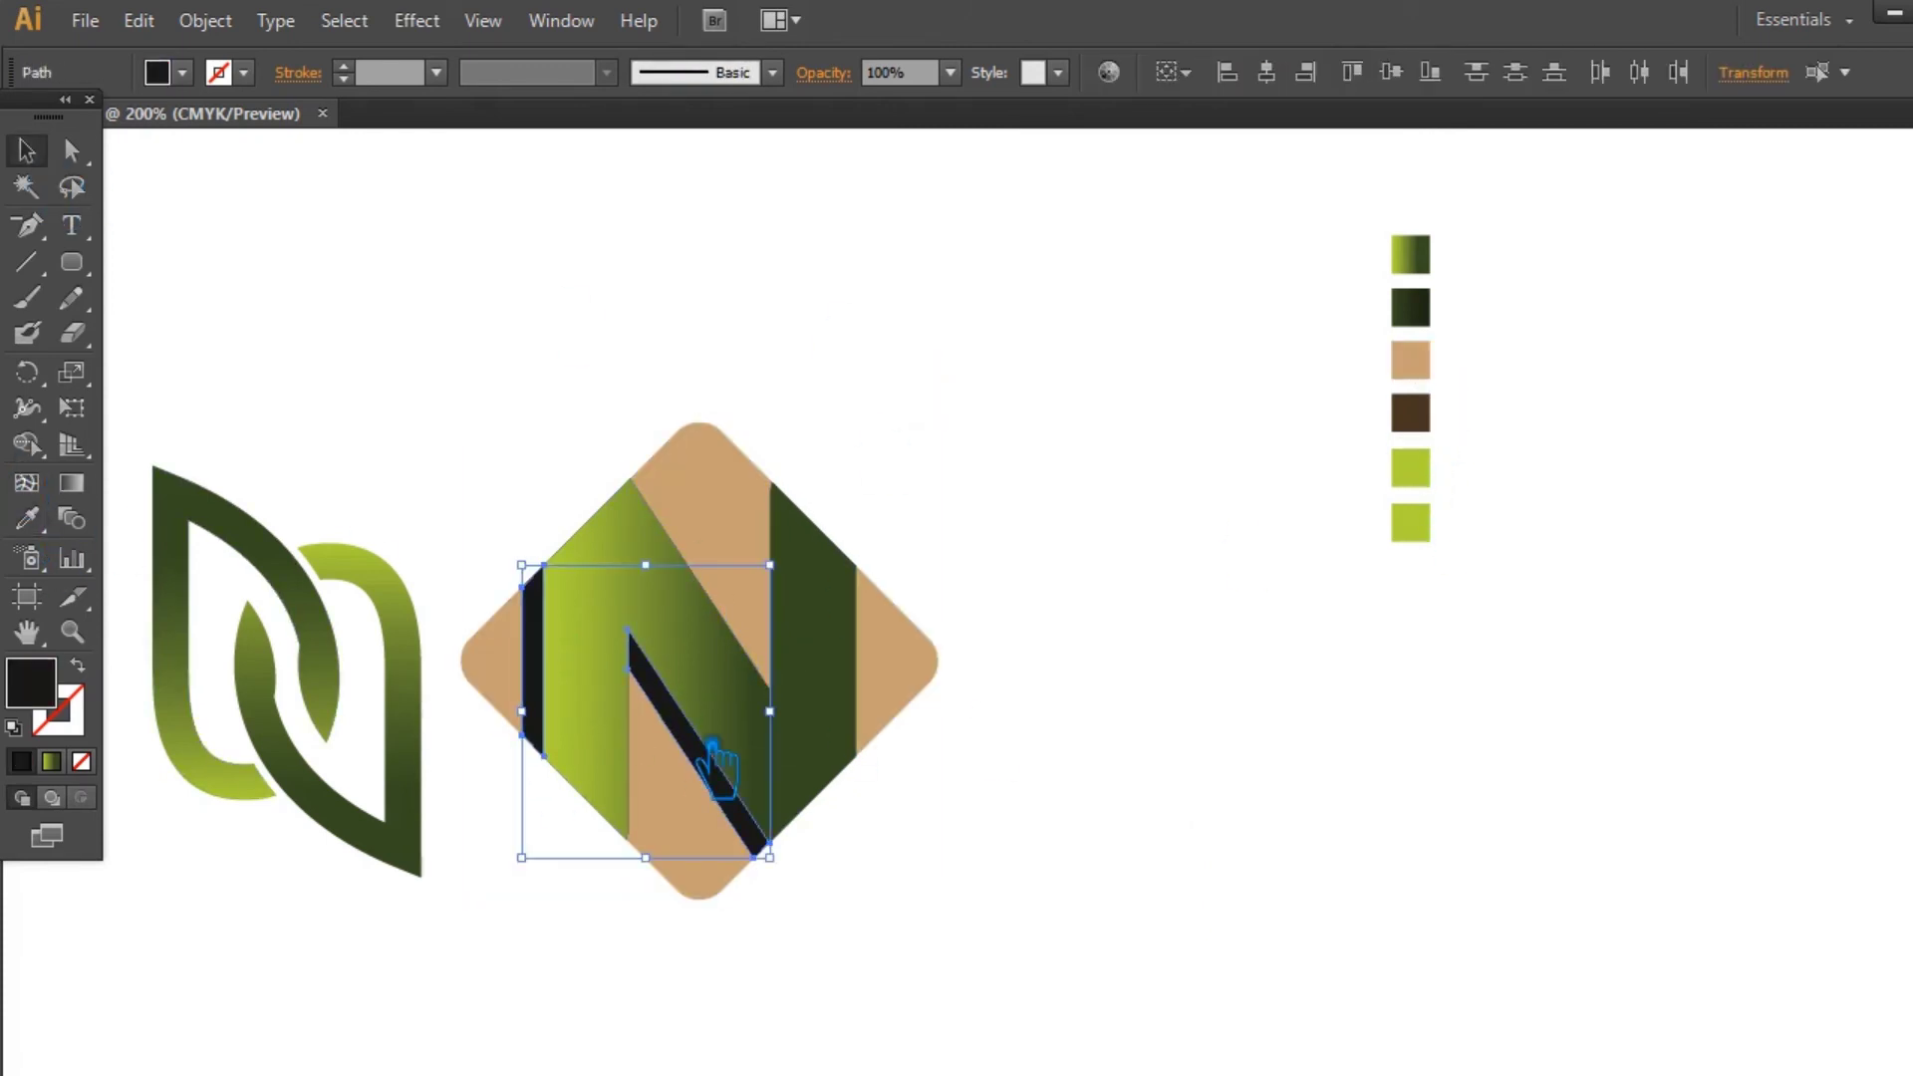
key(ctrl+g)
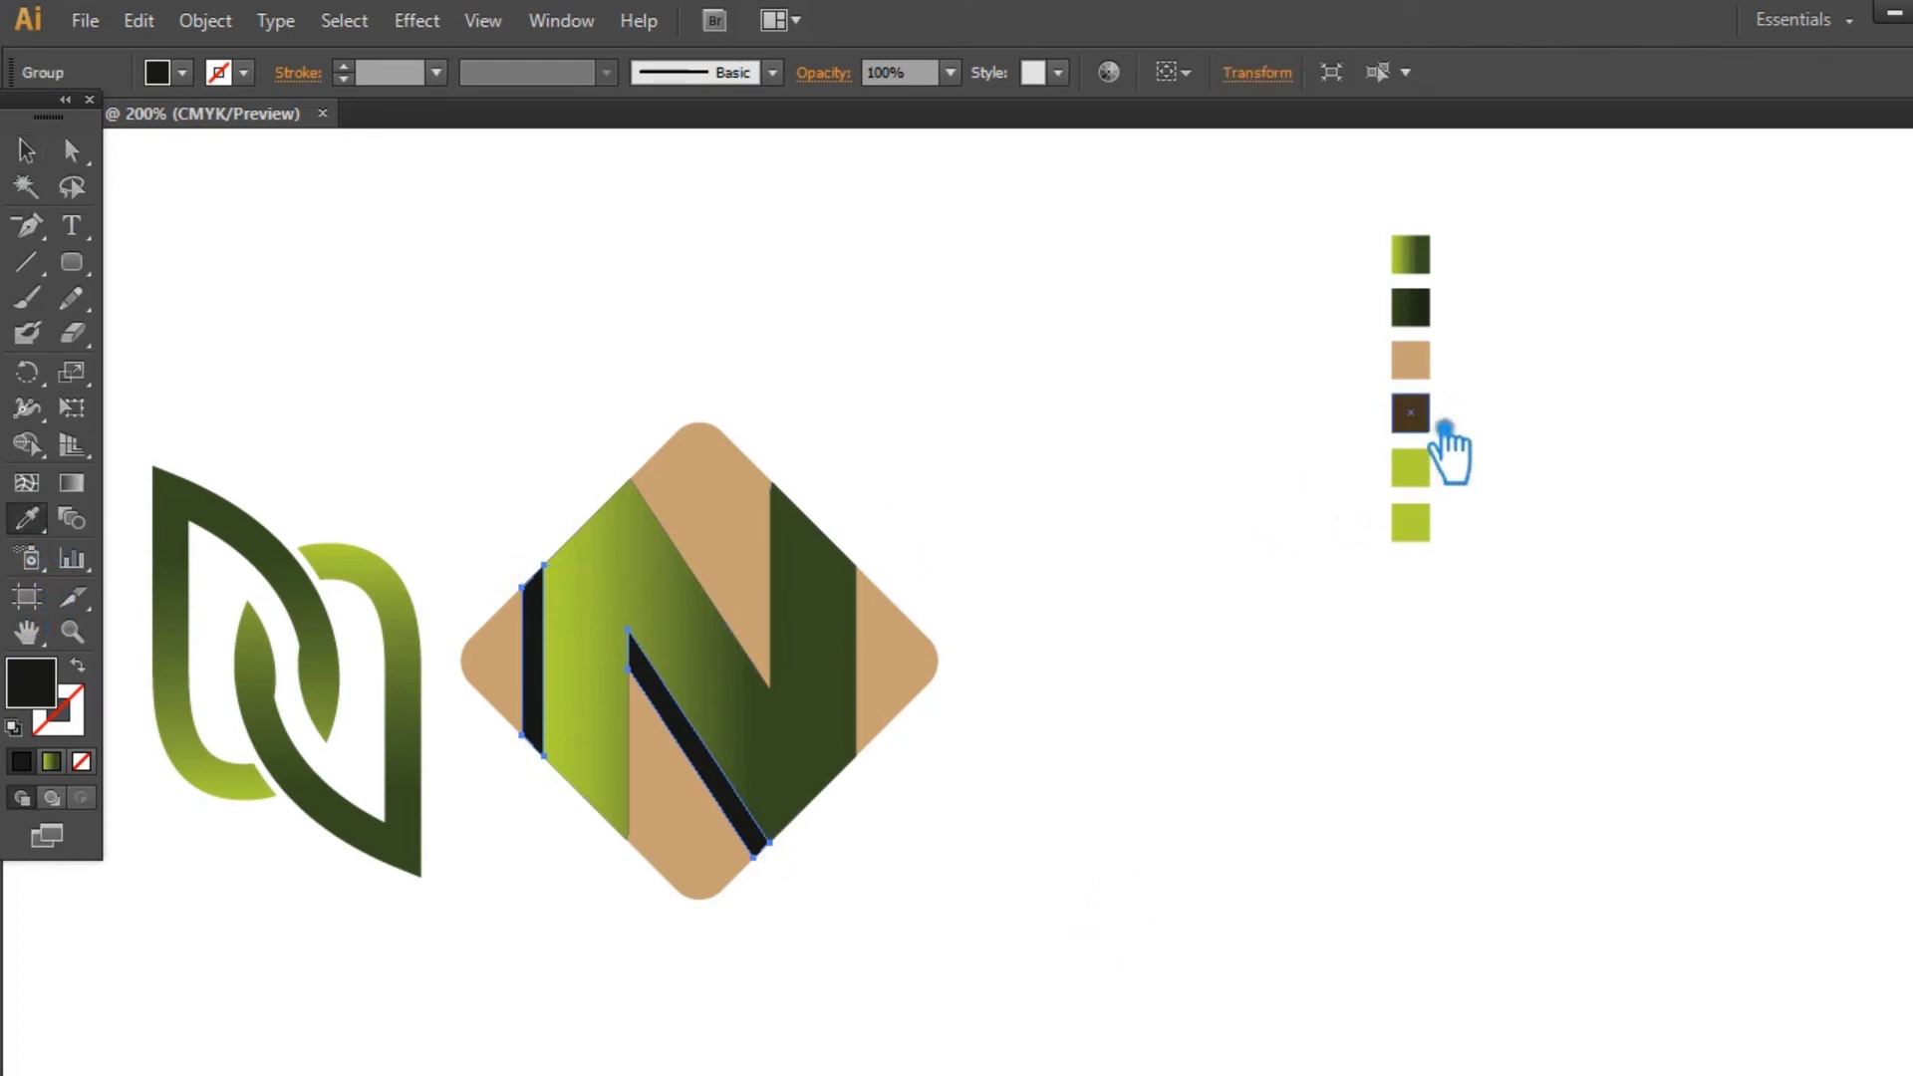
click(1412, 408)
Step: Set the N gradient's left stop to the tan colour C59F72
click(779, 349)
click(828, 733)
click(71, 482)
click(27, 150)
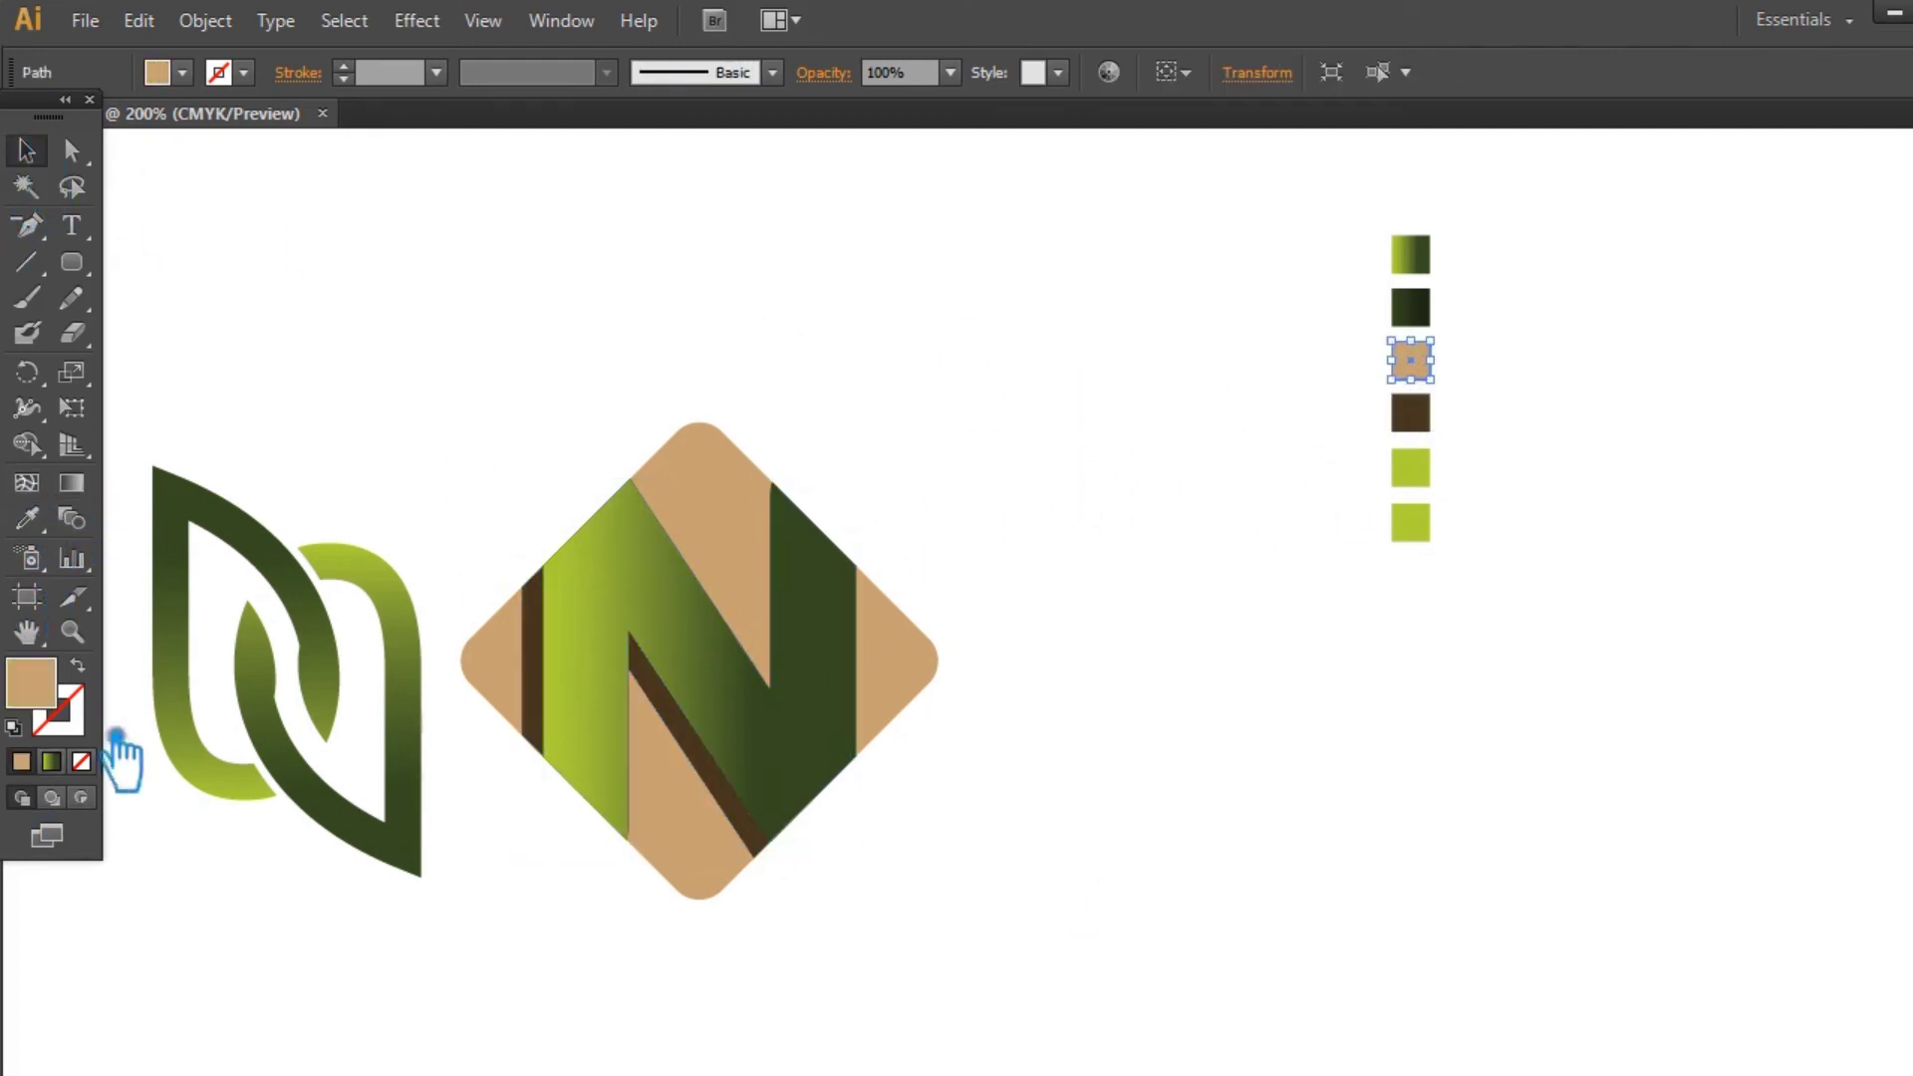
double_click(52, 687)
click(994, 182)
click(786, 781)
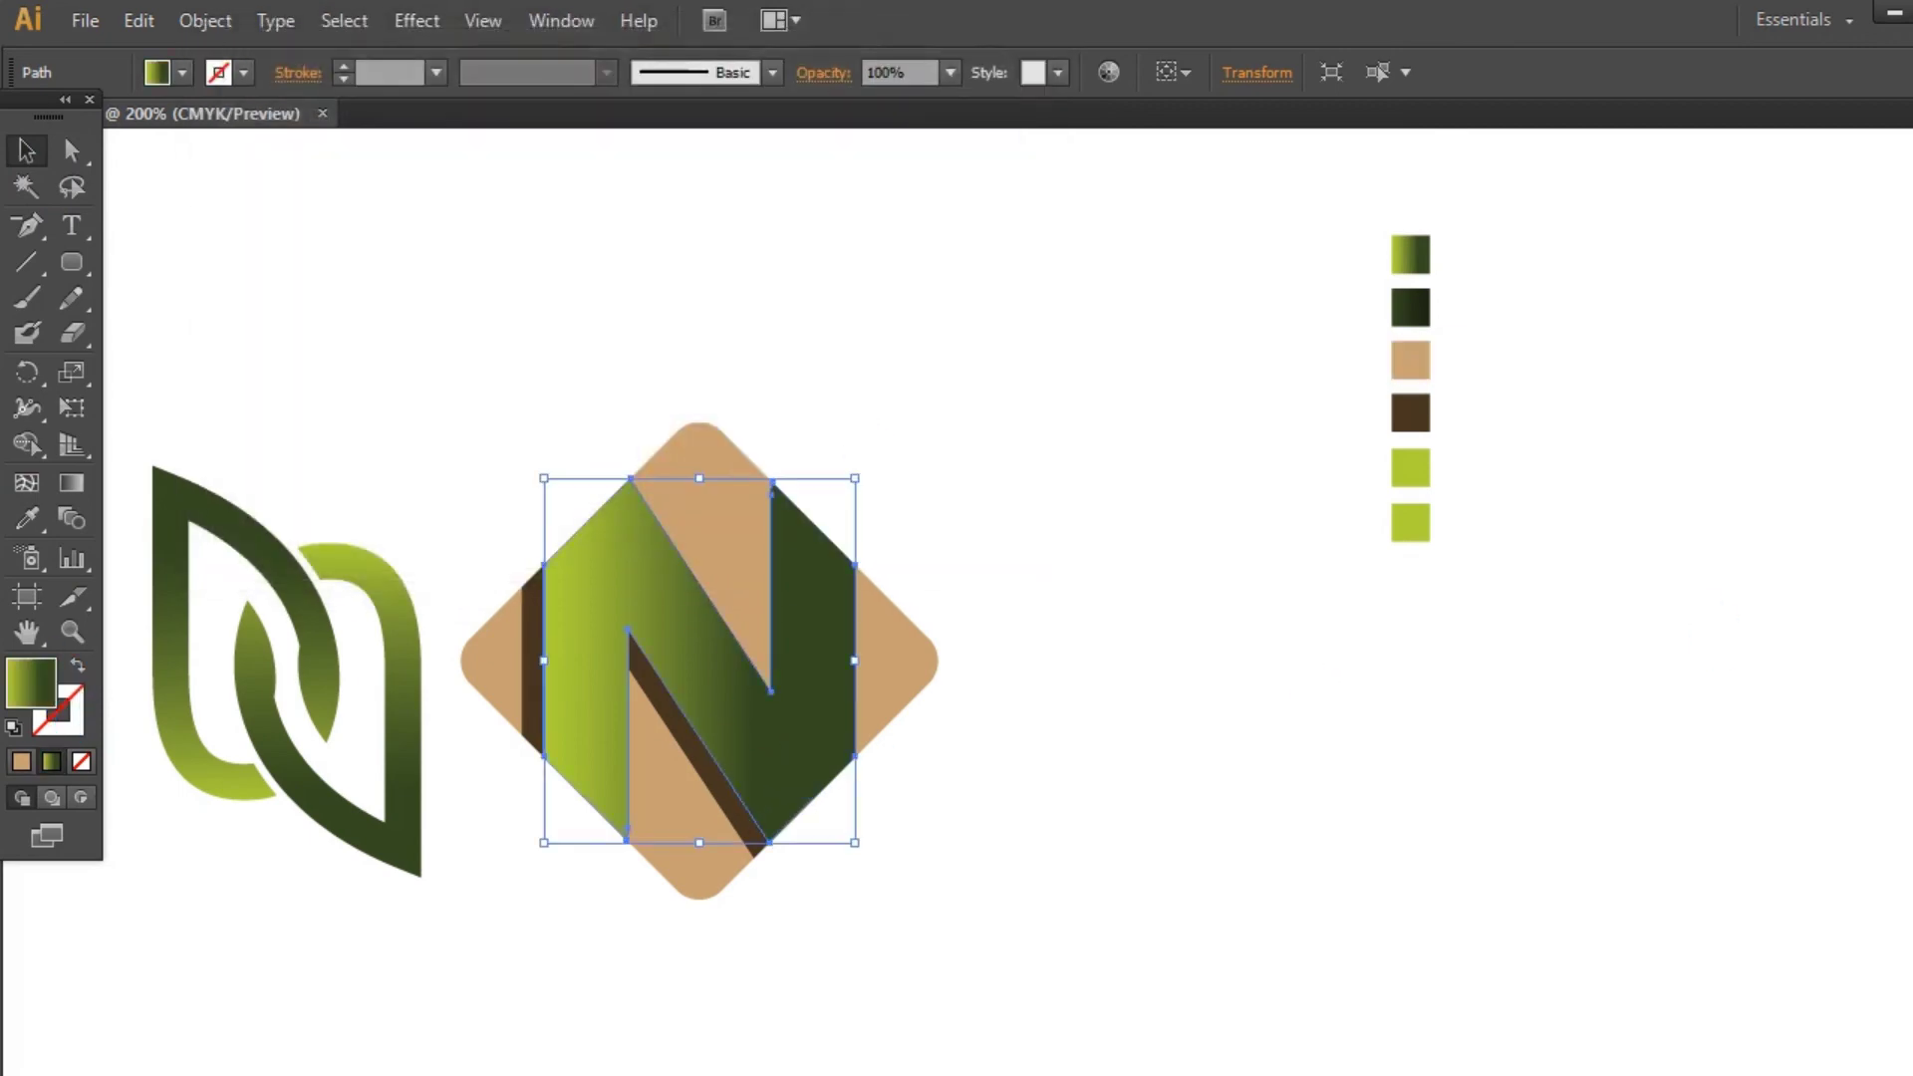
key(ctrl+F9)
double_click(1691, 493)
click(940, 139)
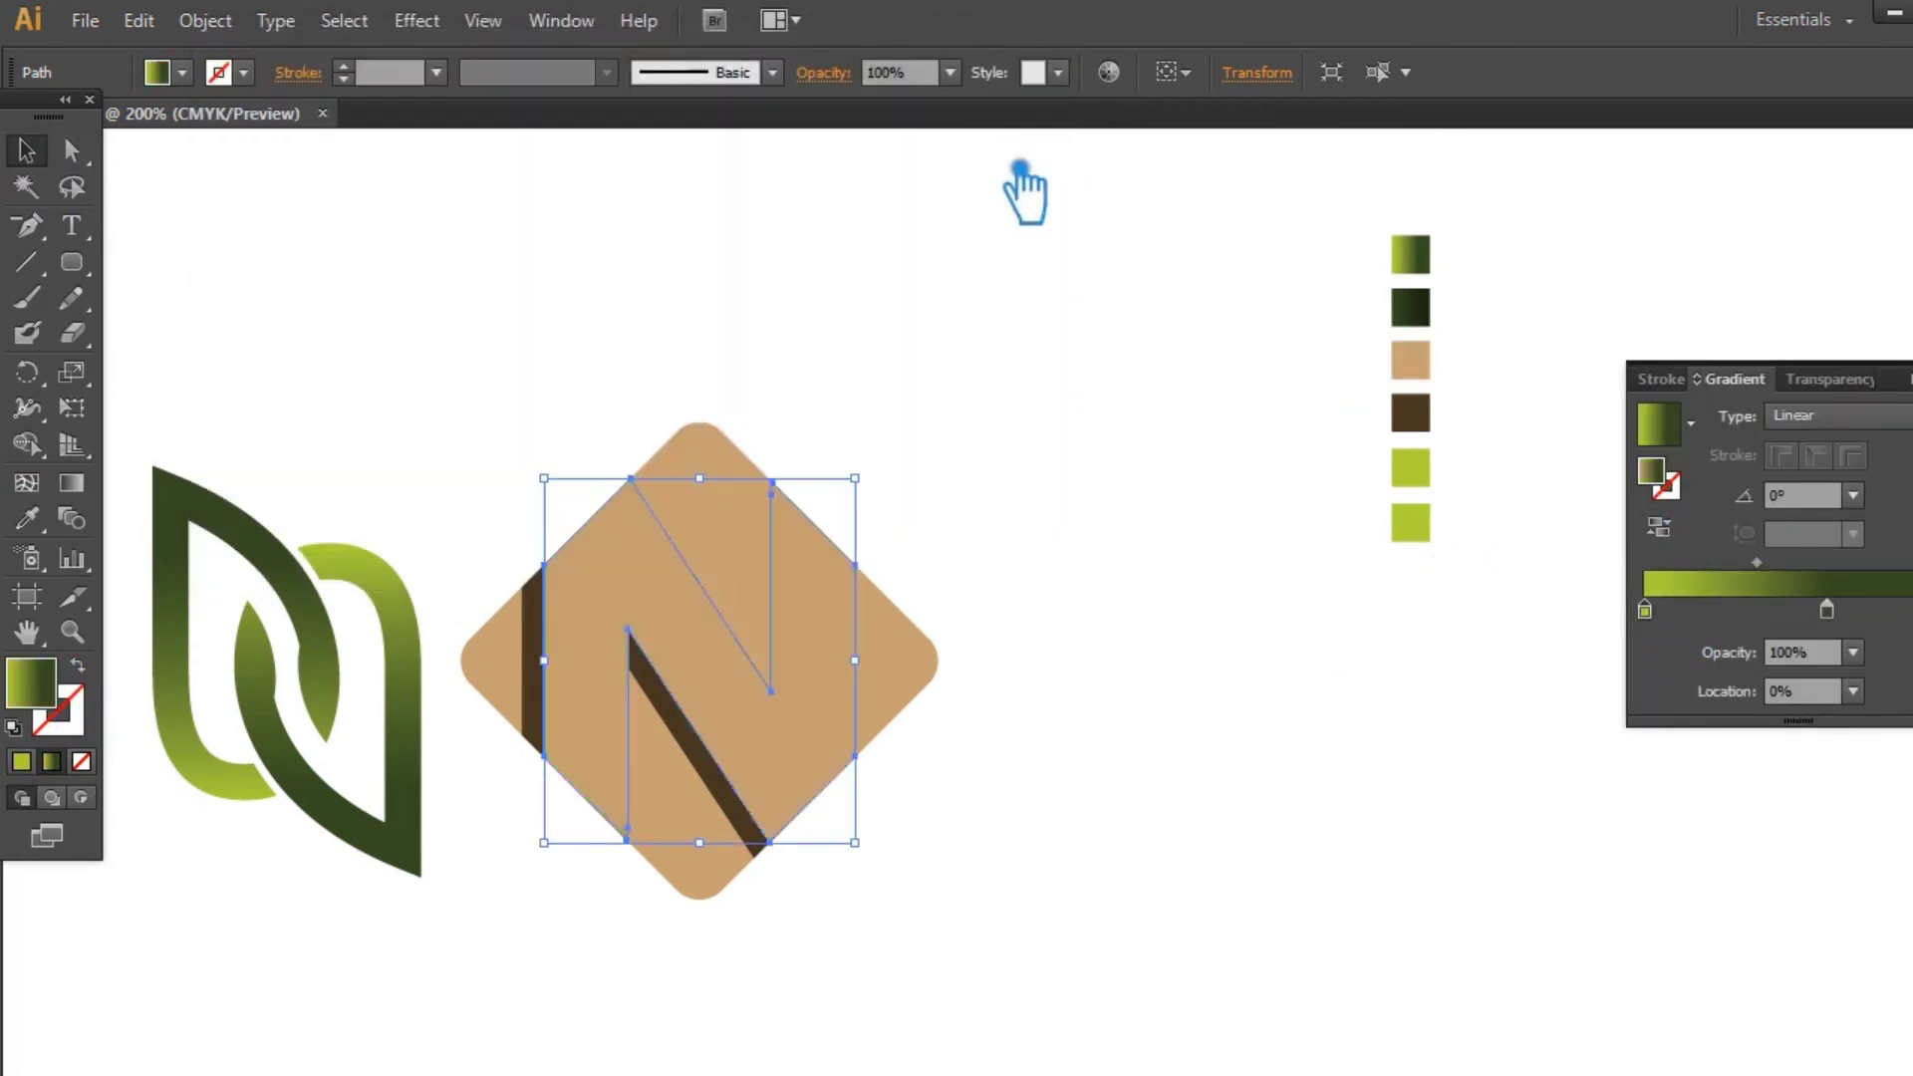
Step: Lighten the brown to 5E4730 and apply it to the N's diagonal stripes
click(1104, 658)
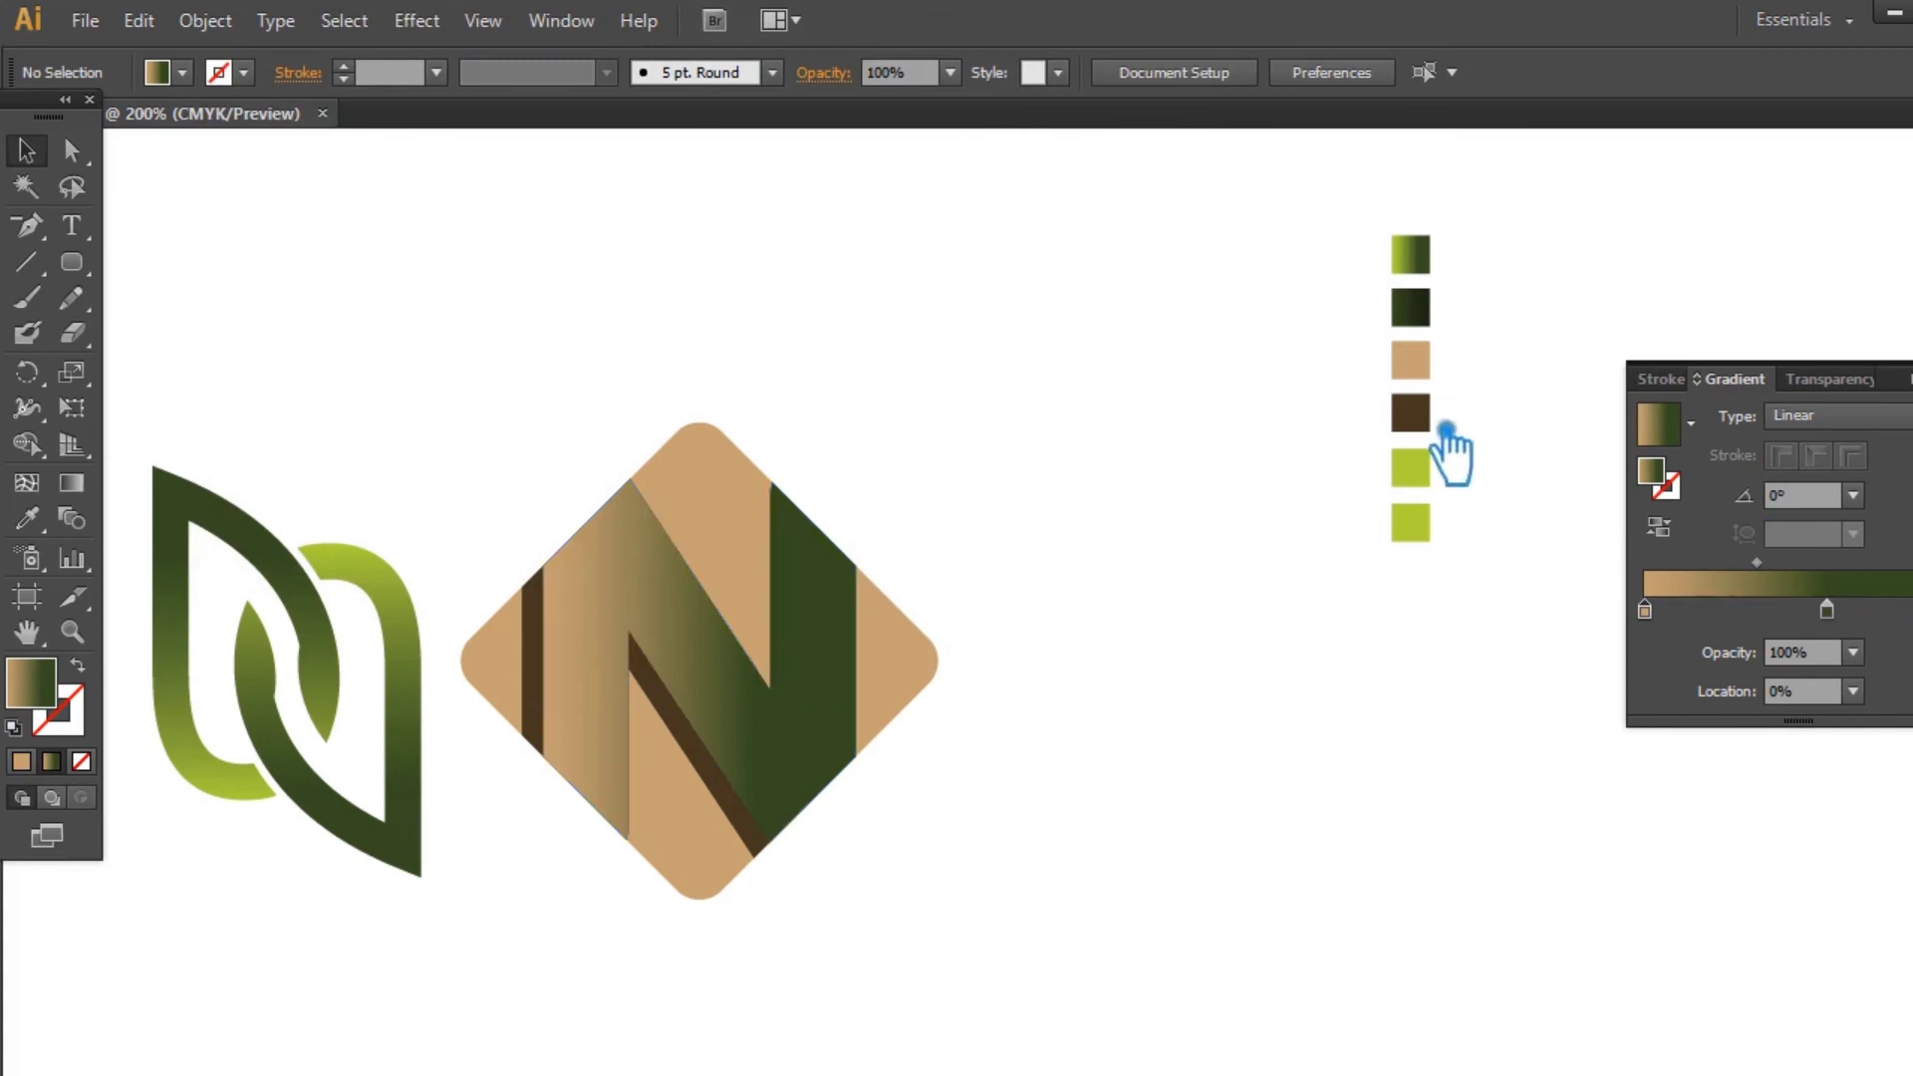
click(1411, 413)
double_click(31, 684)
click(413, 368)
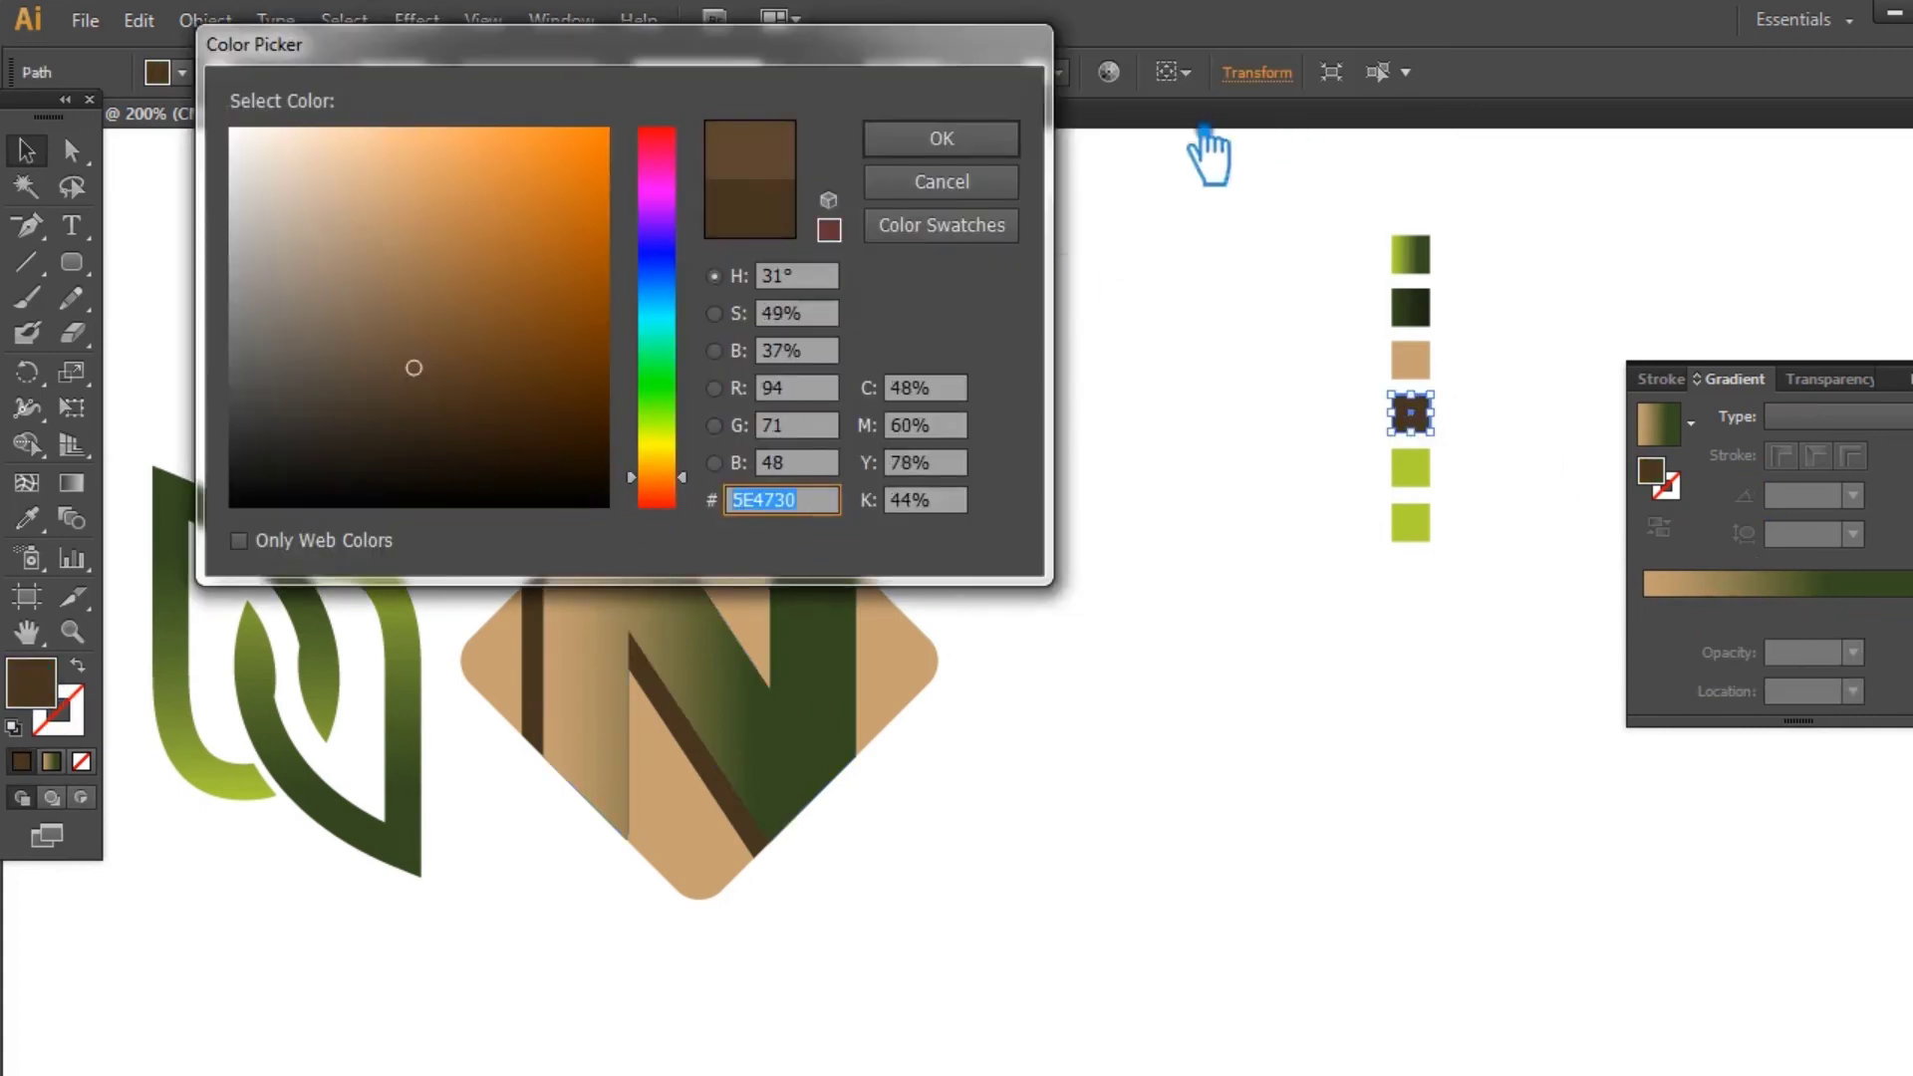
key(Return)
click(675, 735)
double_click(31, 686)
text(5E4730)
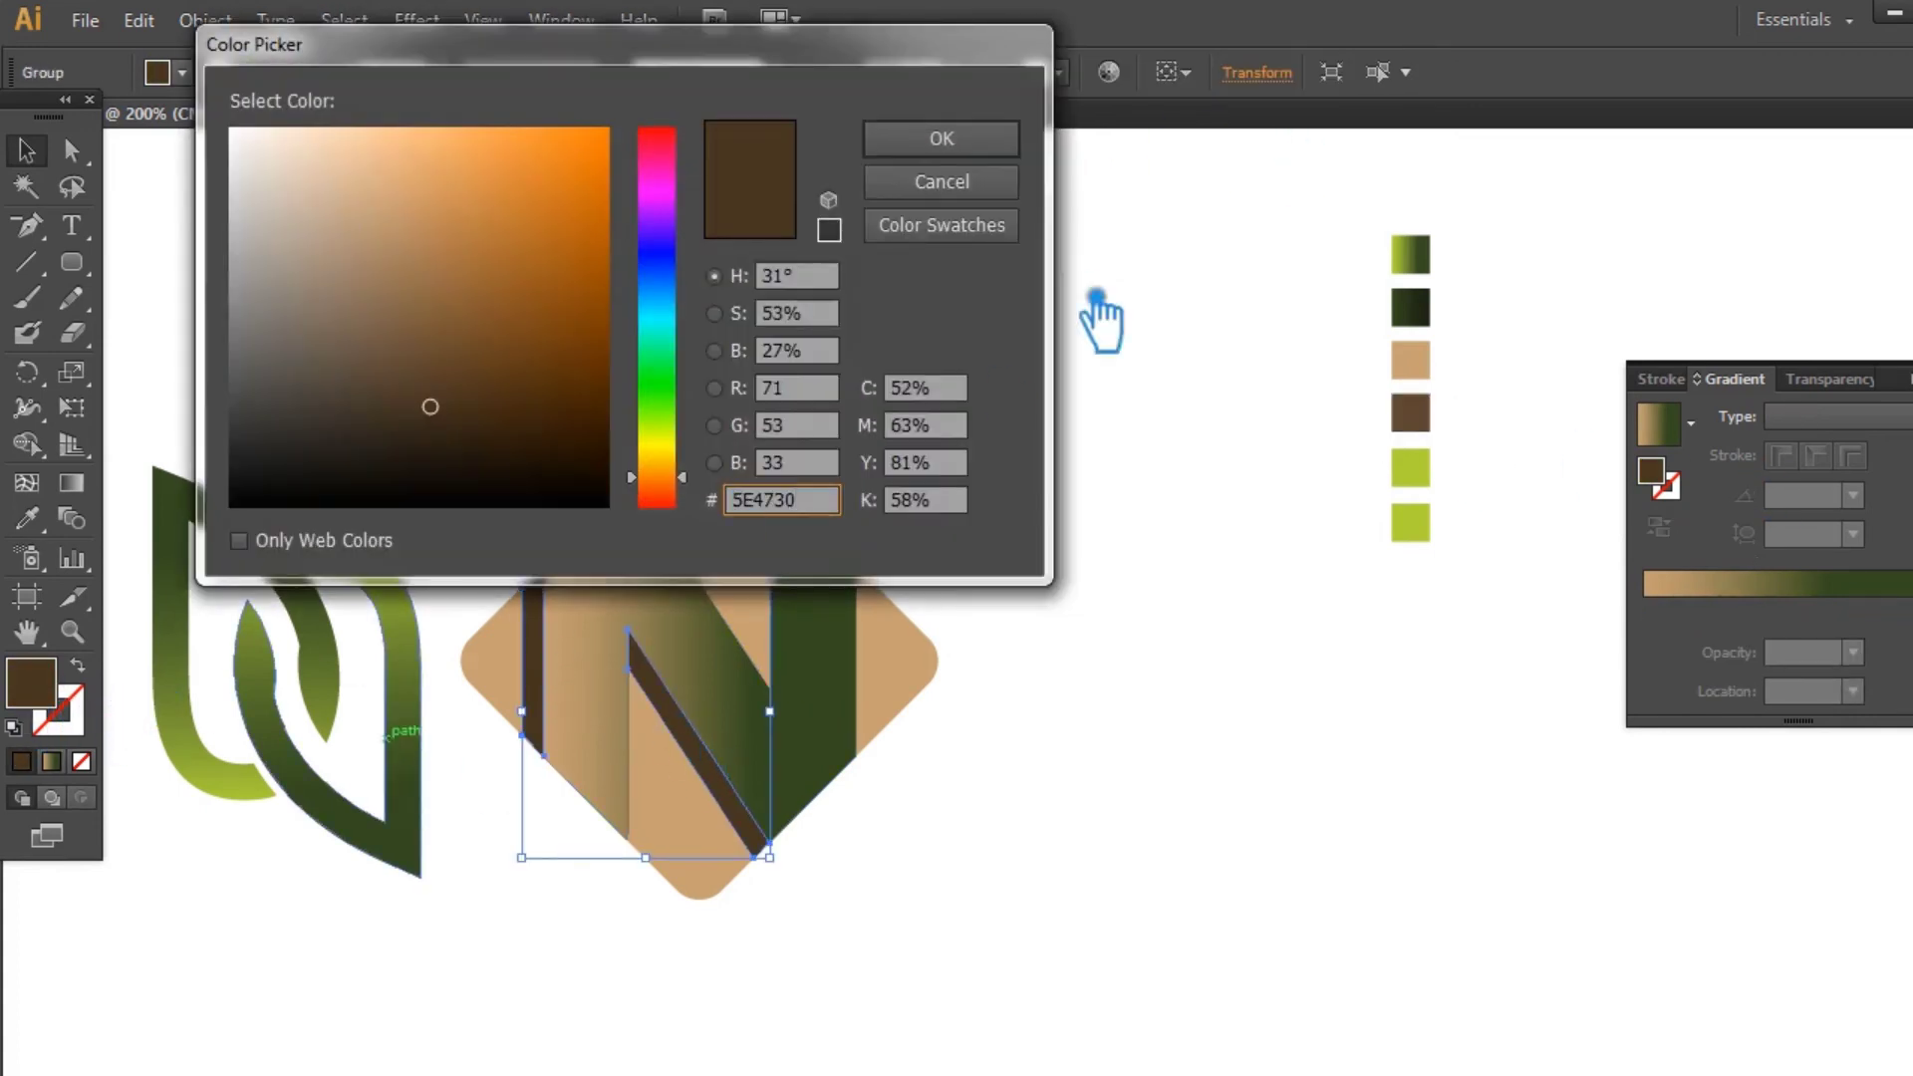
key(Return)
Step: Set the N gradient's right stop to brown and try reversing the gradient
click(854, 649)
click(1827, 610)
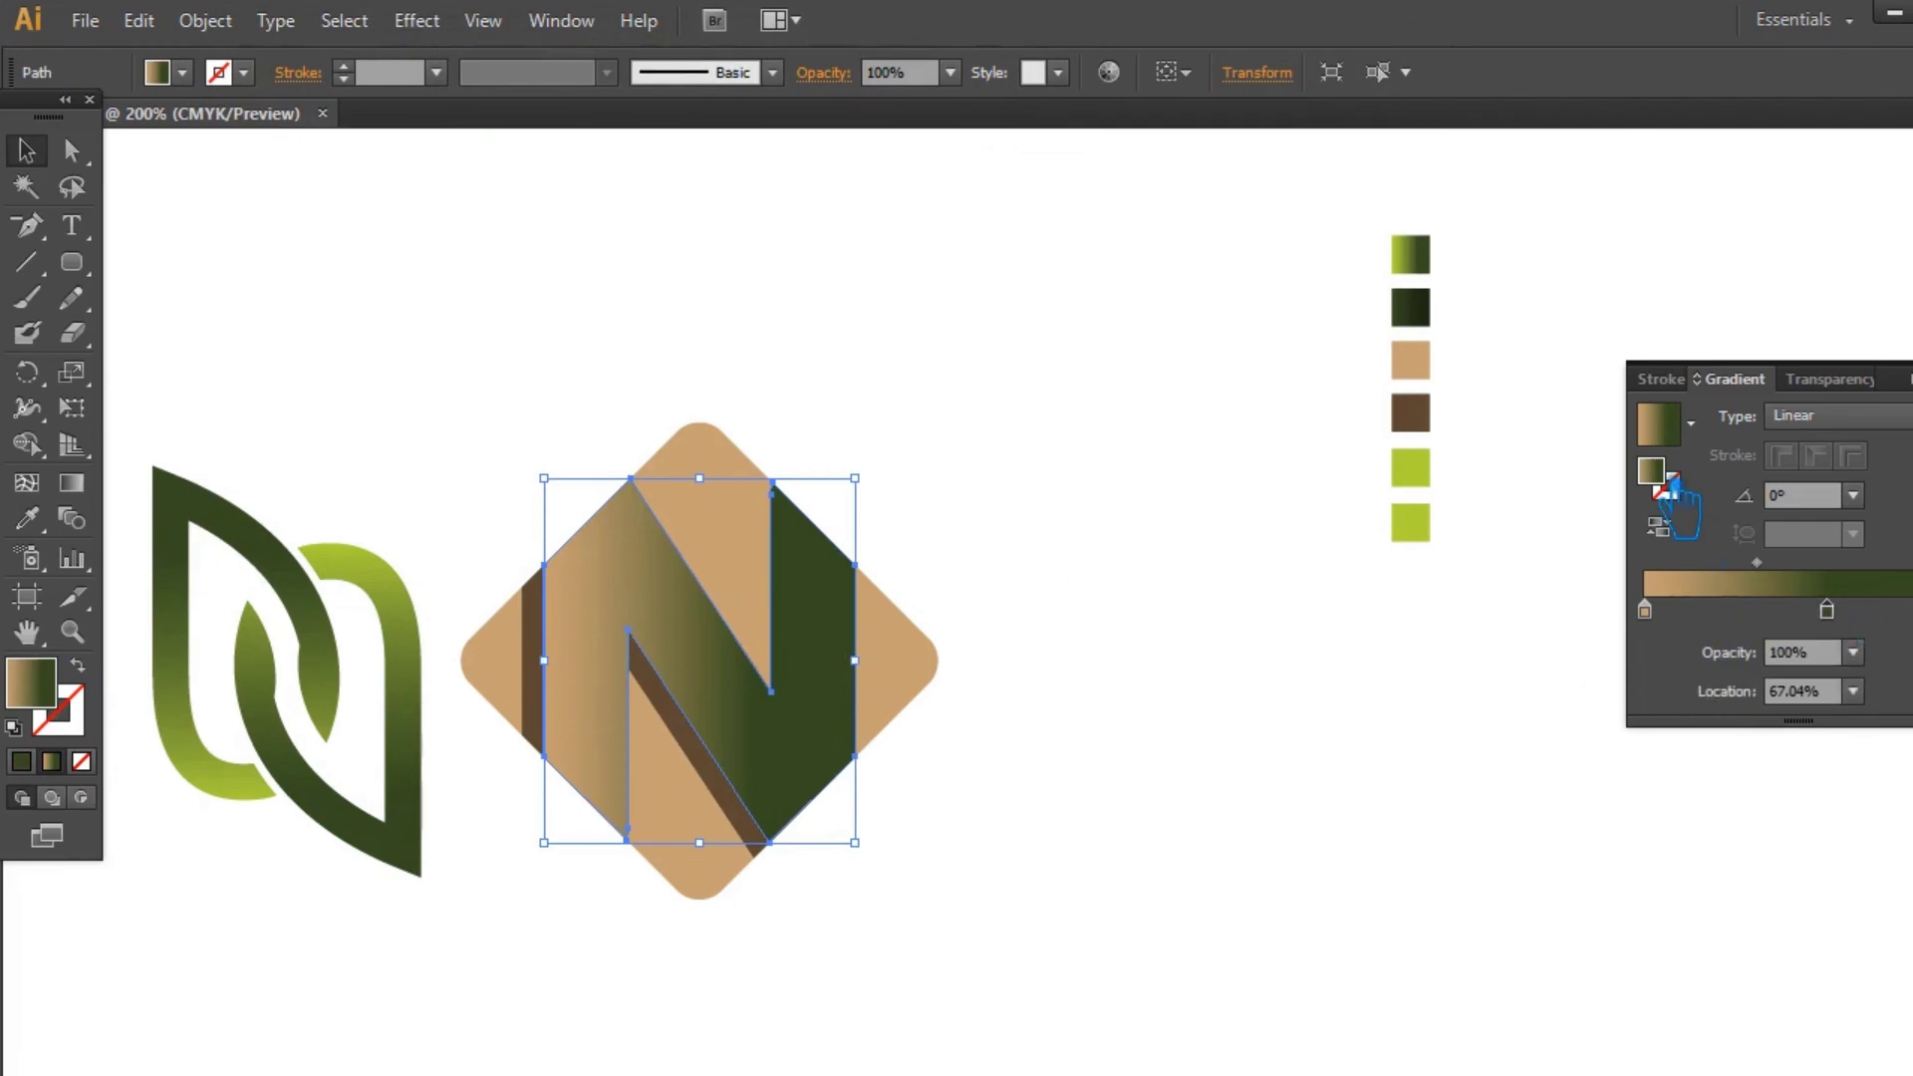
double_click(1674, 489)
key(Return)
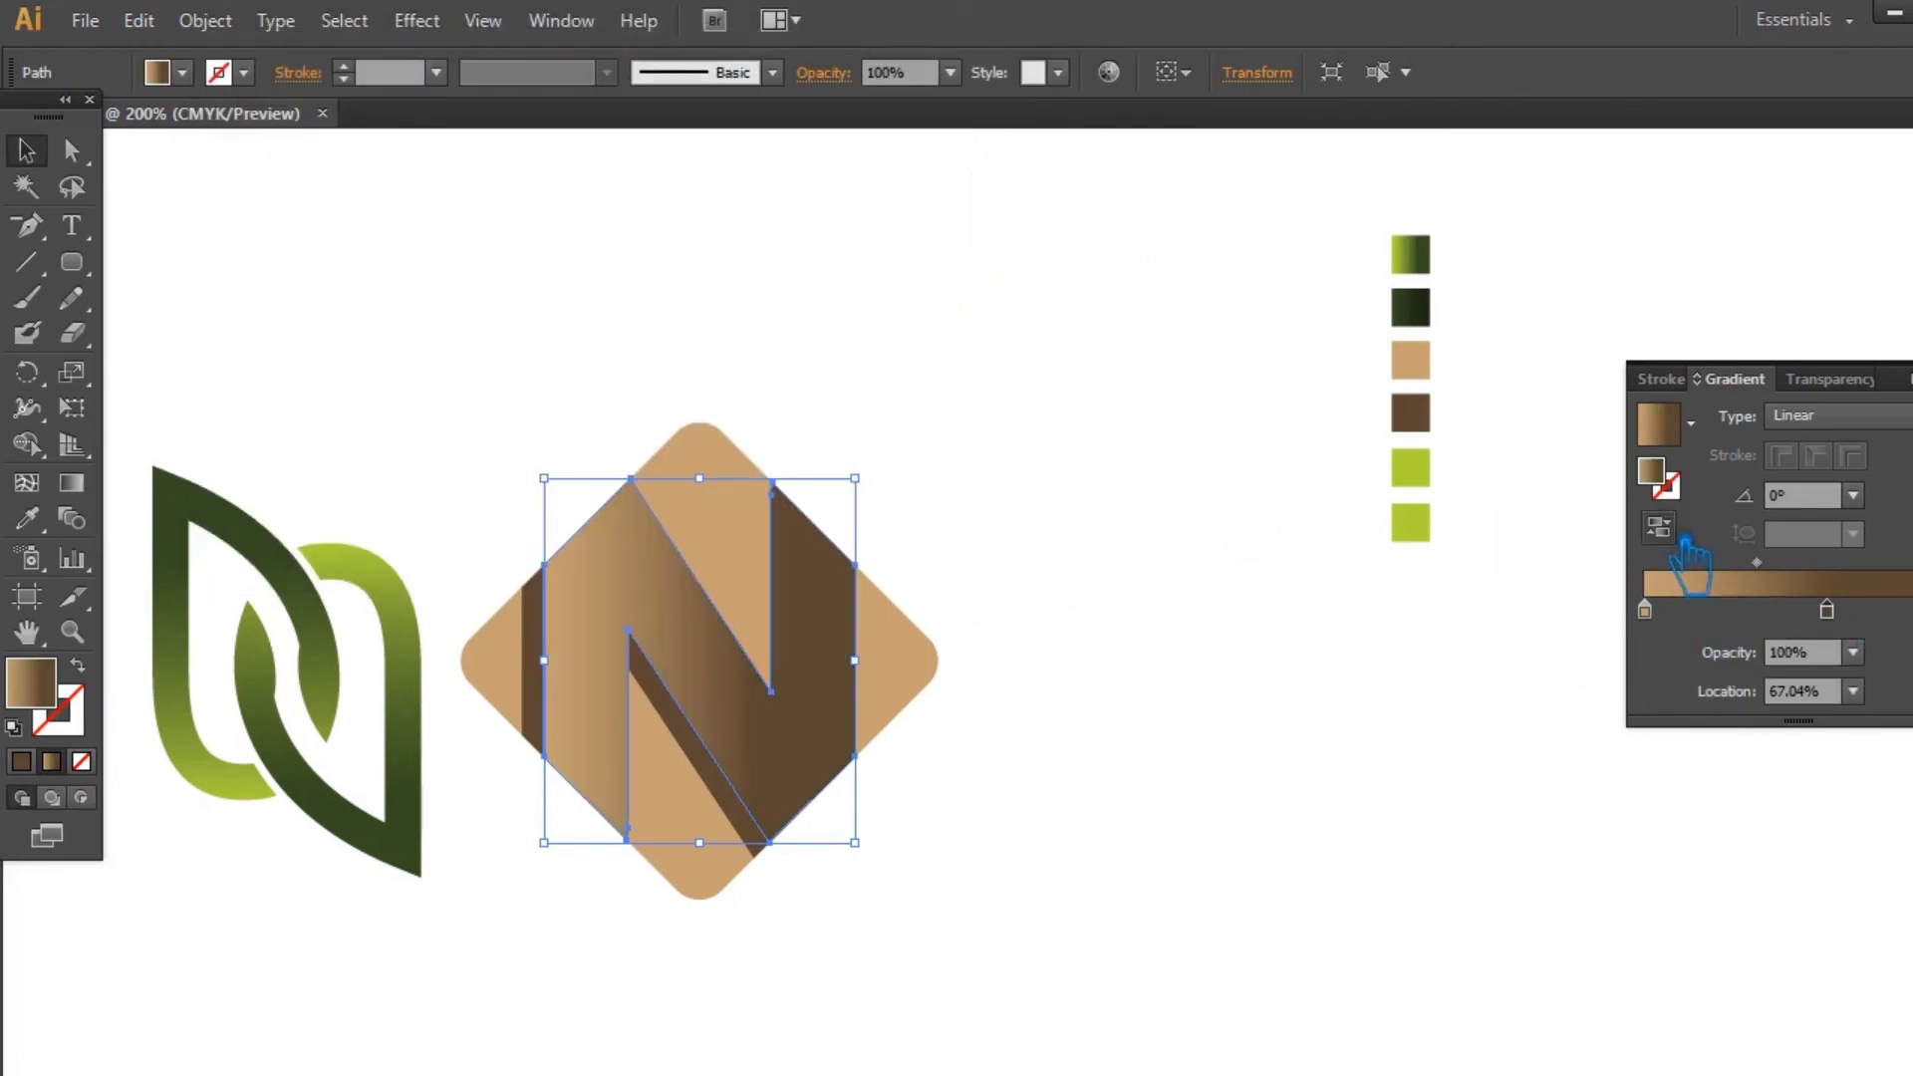
click(1681, 539)
click(1181, 722)
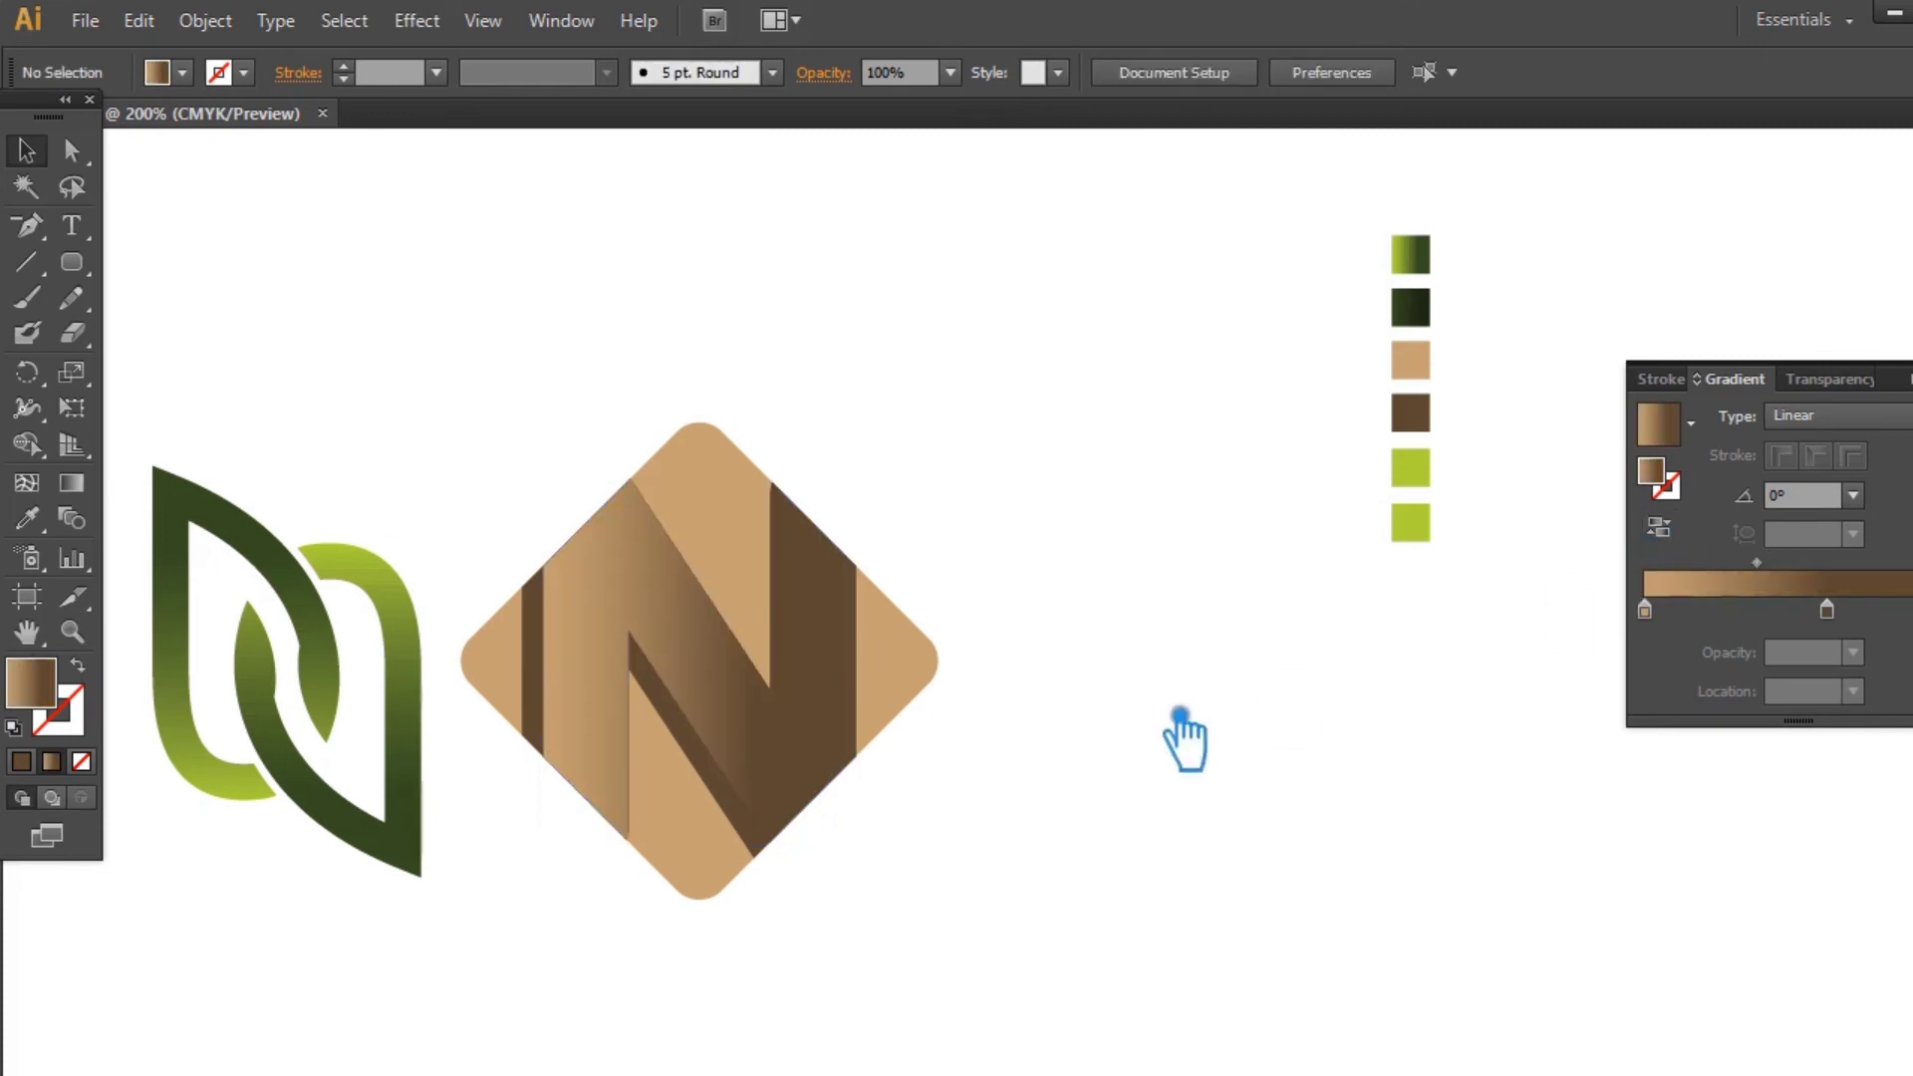
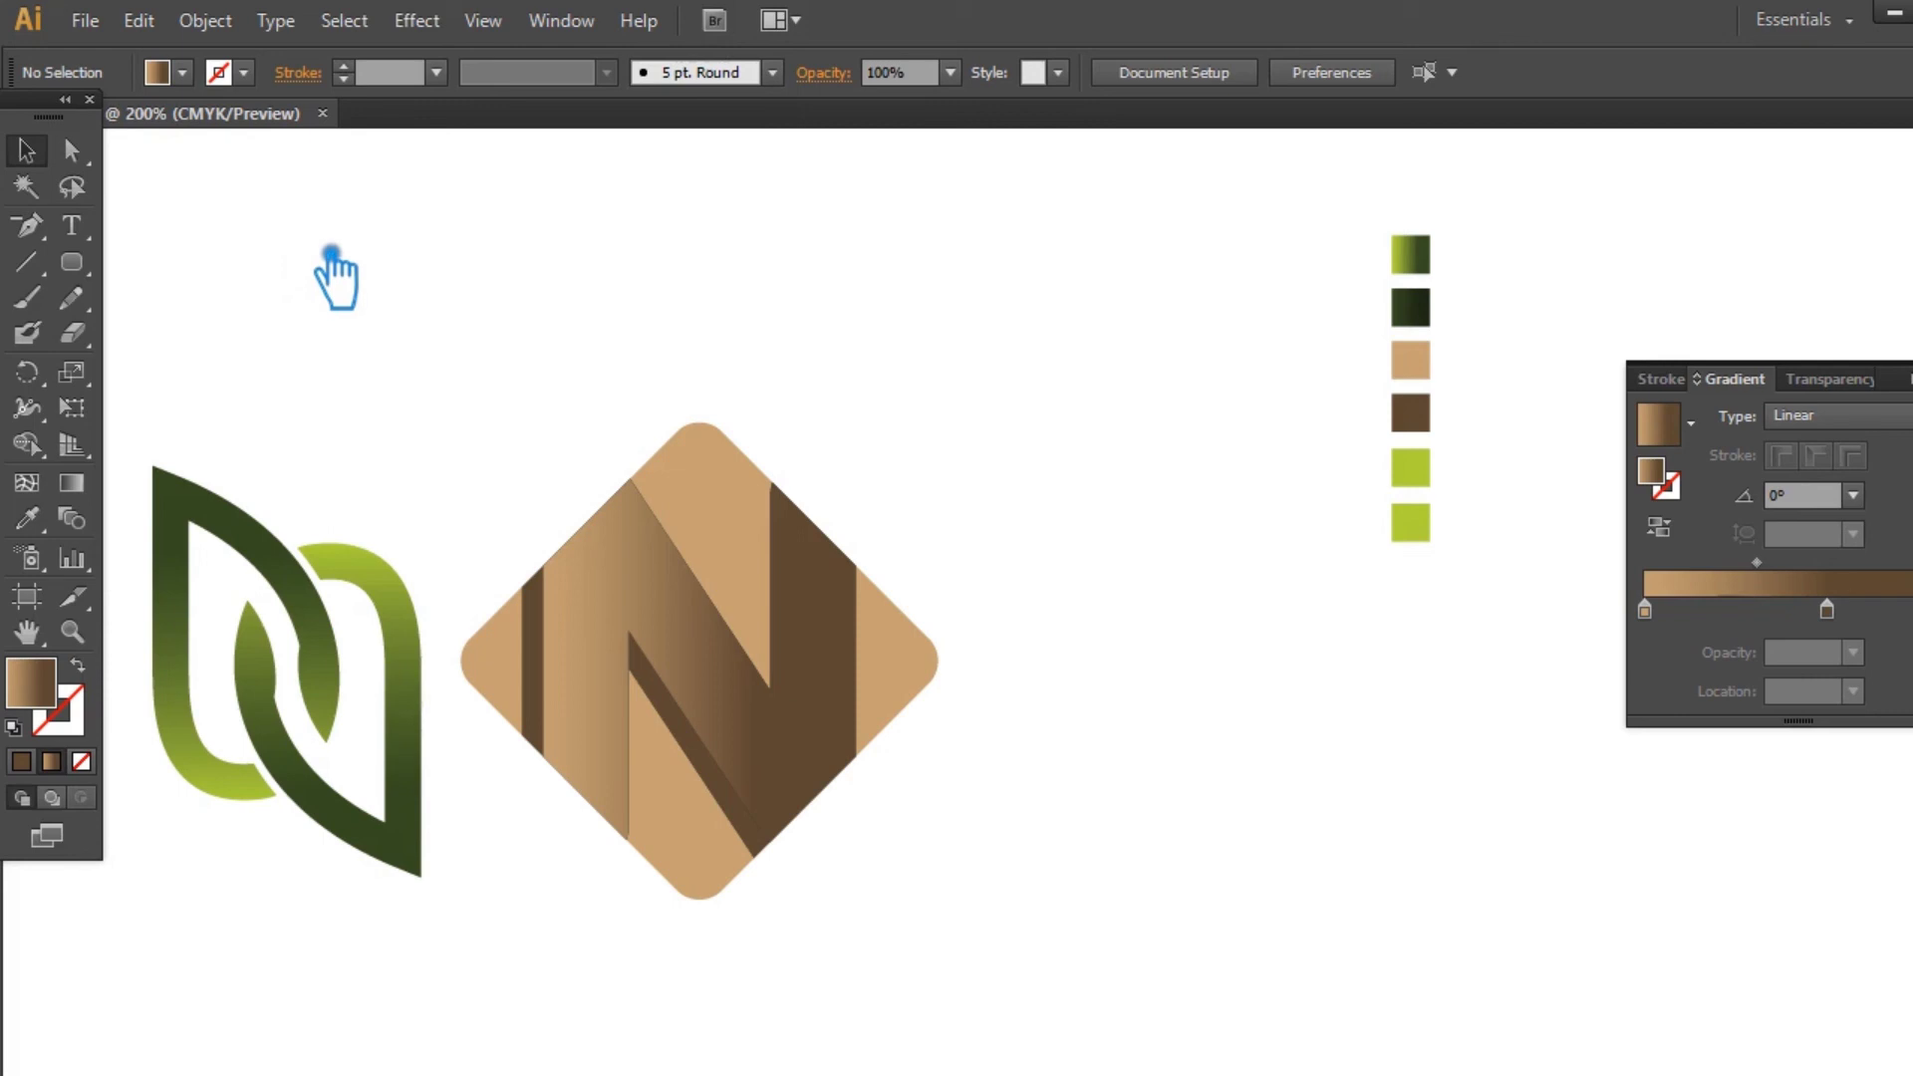
Step: Add a darker stop at 25.86% to the N's brown gradient
click(653, 688)
click(1204, 687)
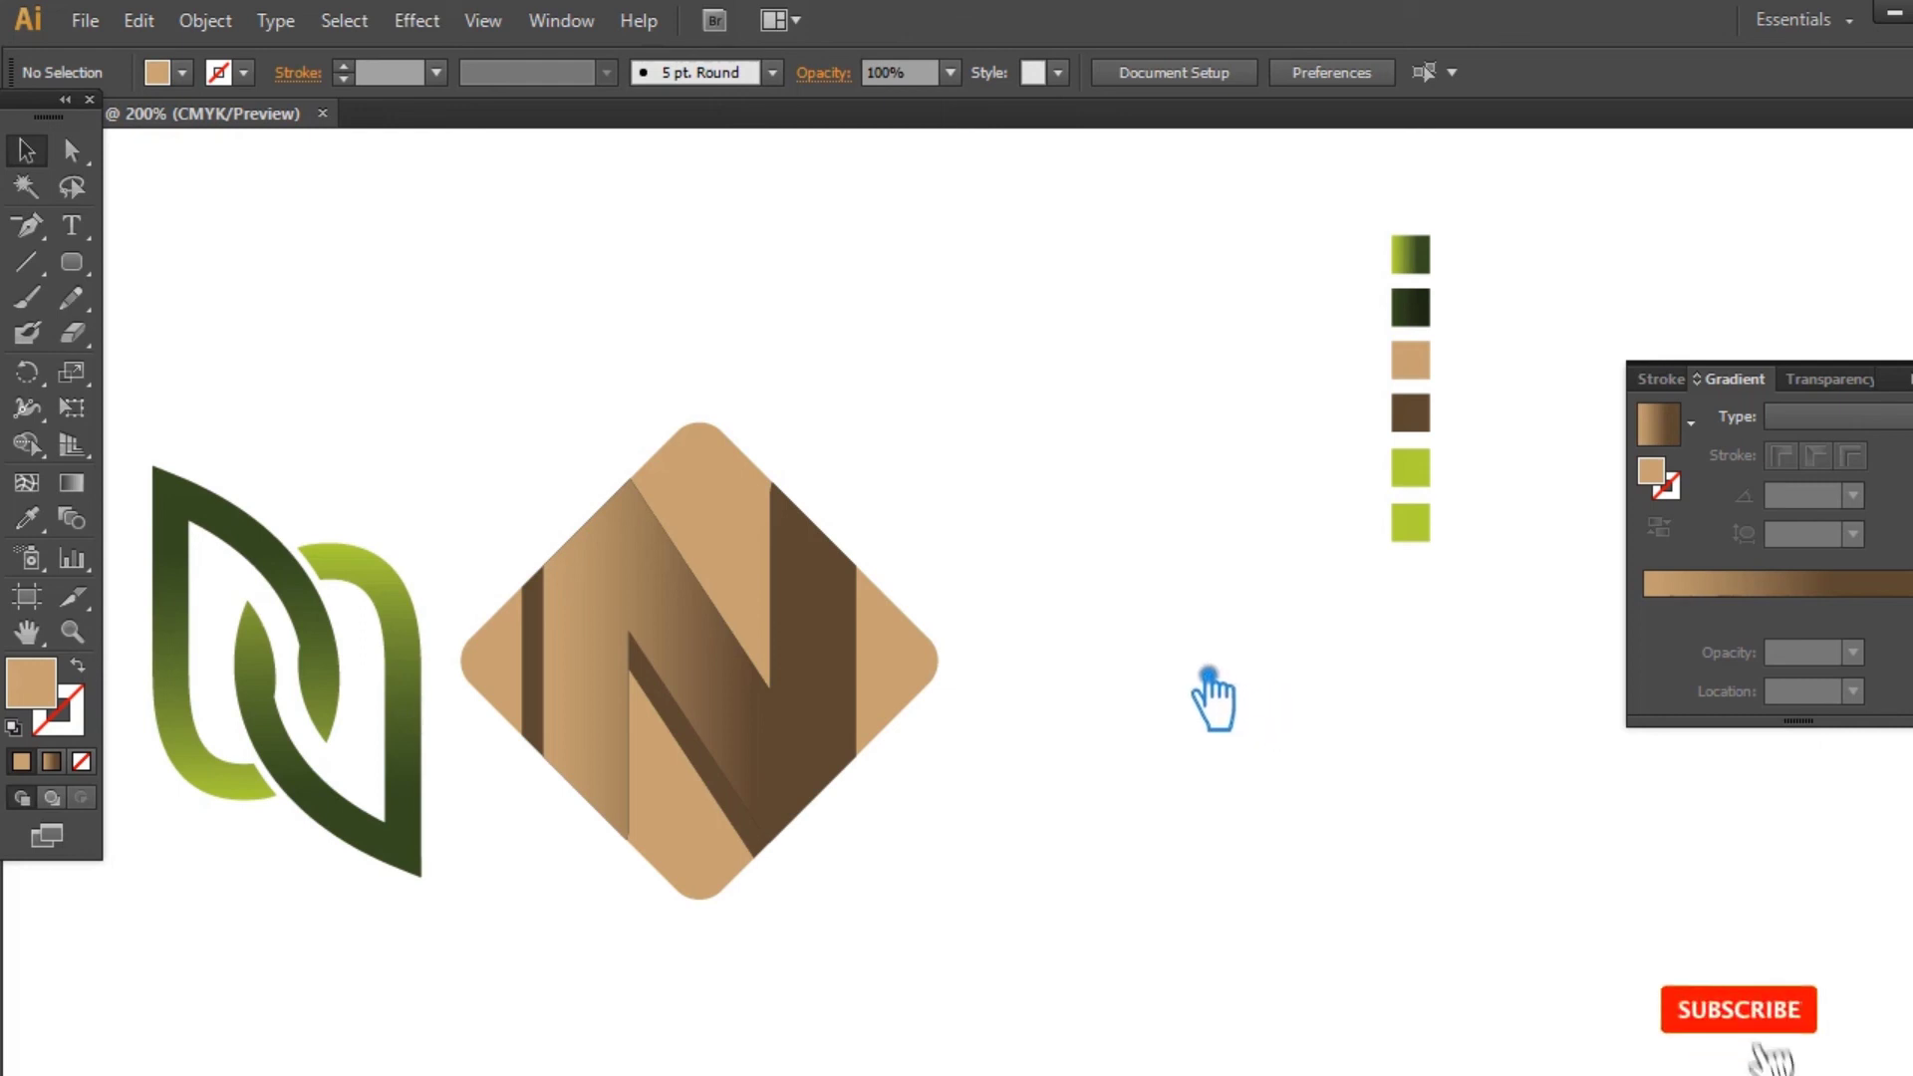
click(849, 714)
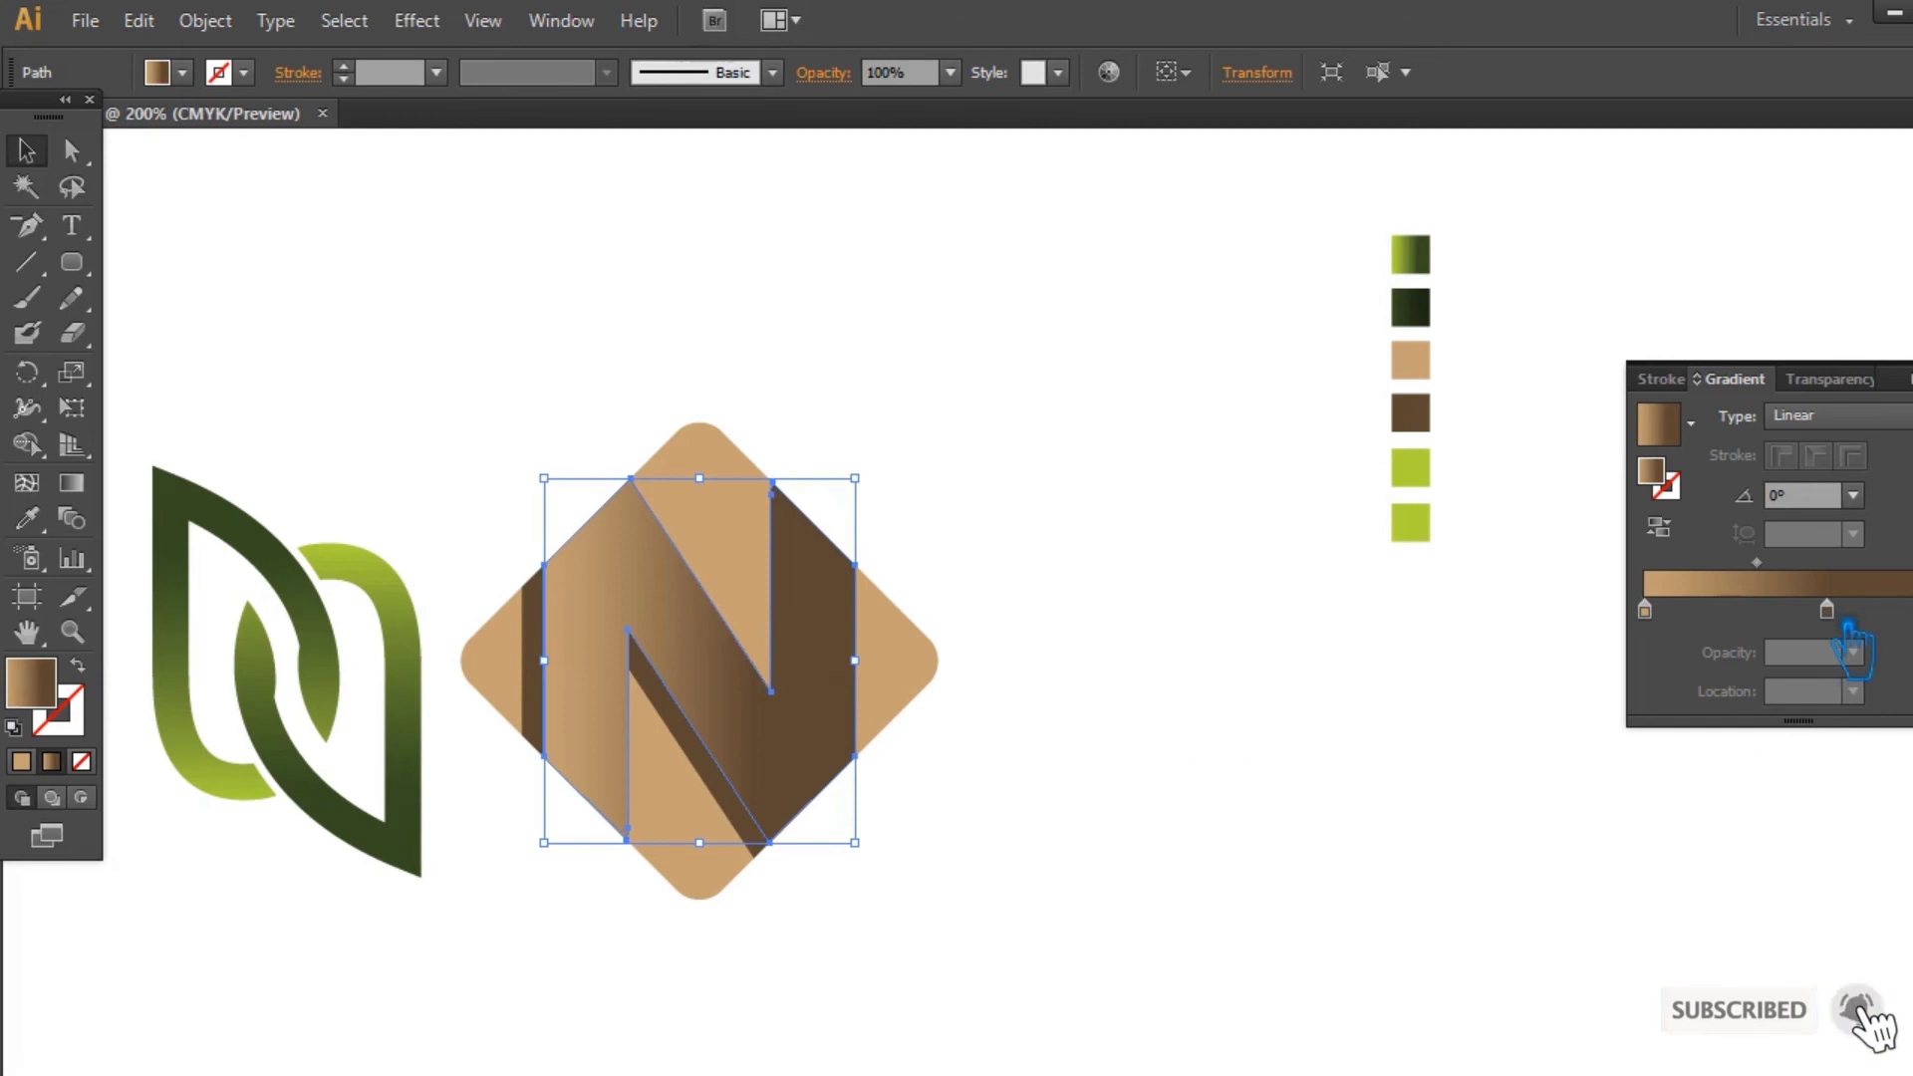
drag(1789, 603, 1721, 592)
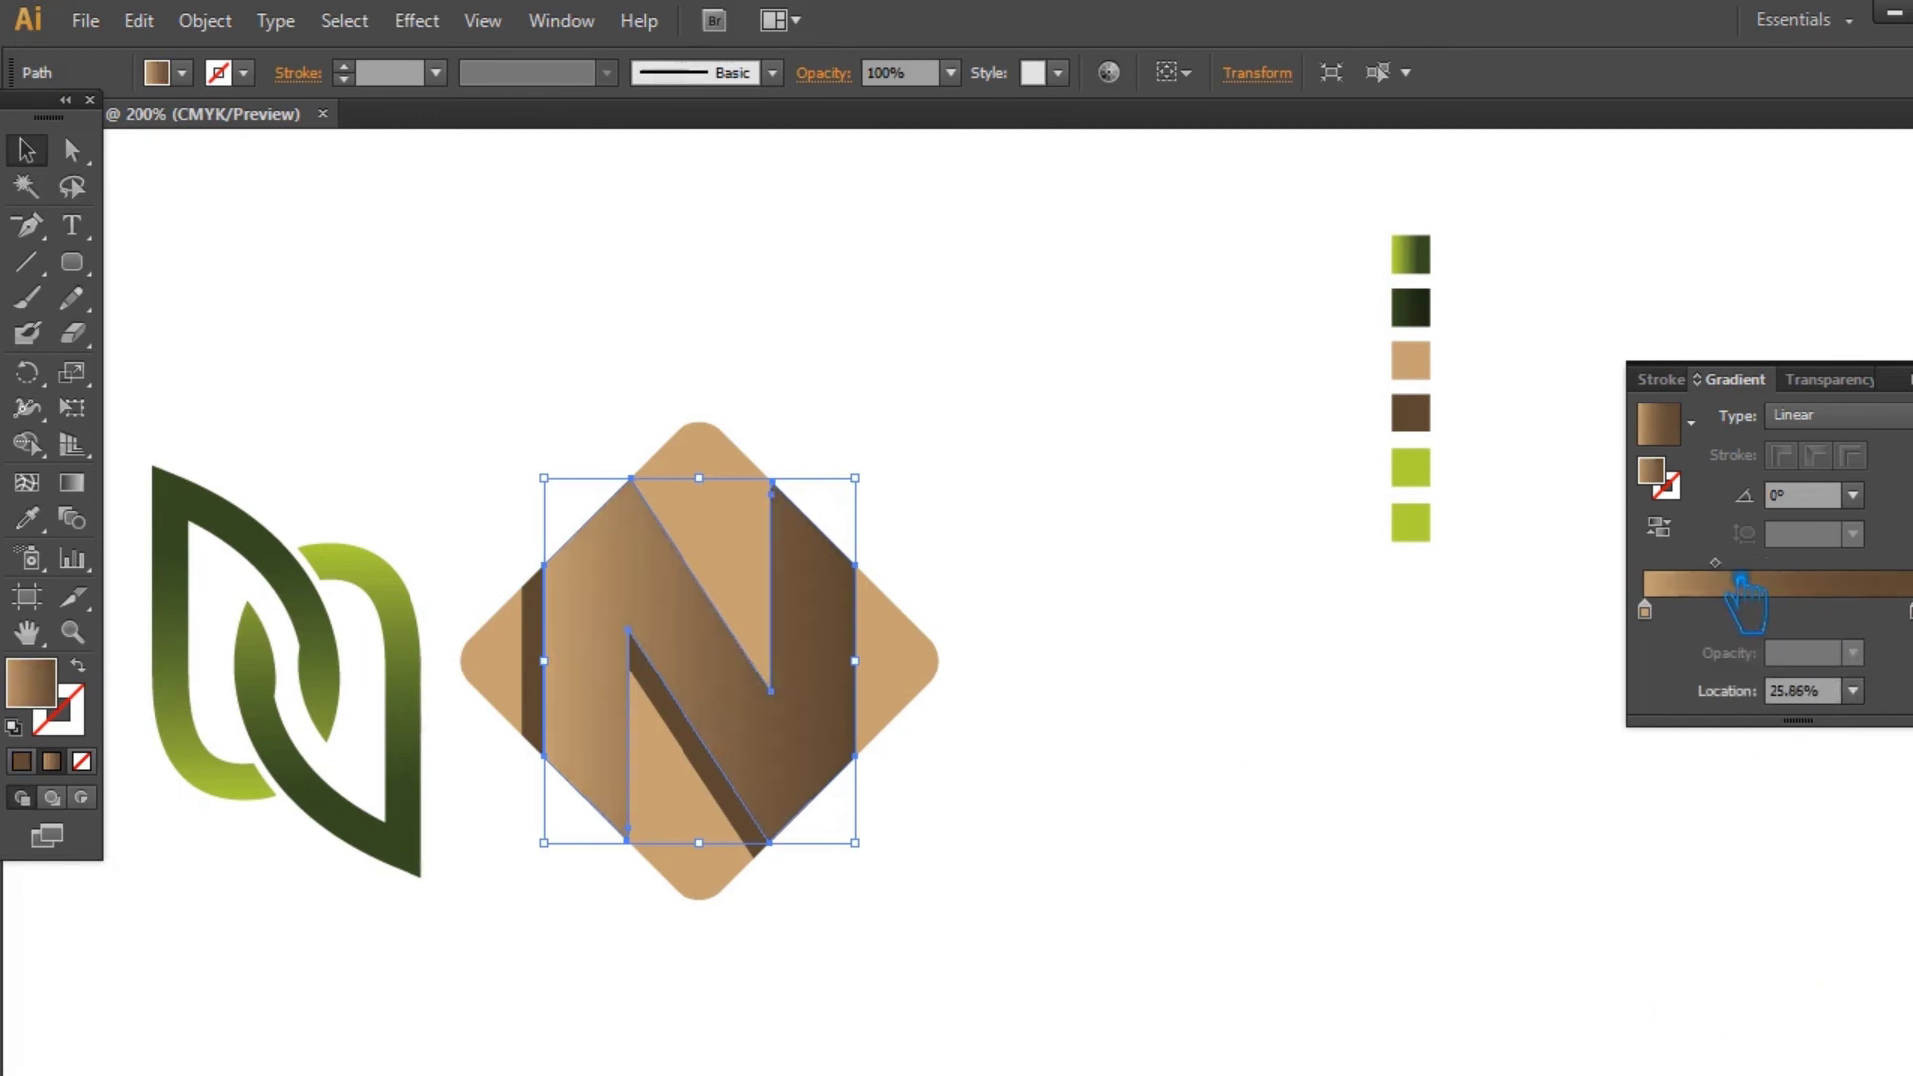
click(1216, 753)
Step: Fill the N's lower diagonal piece with dark brown #473424
click(738, 790)
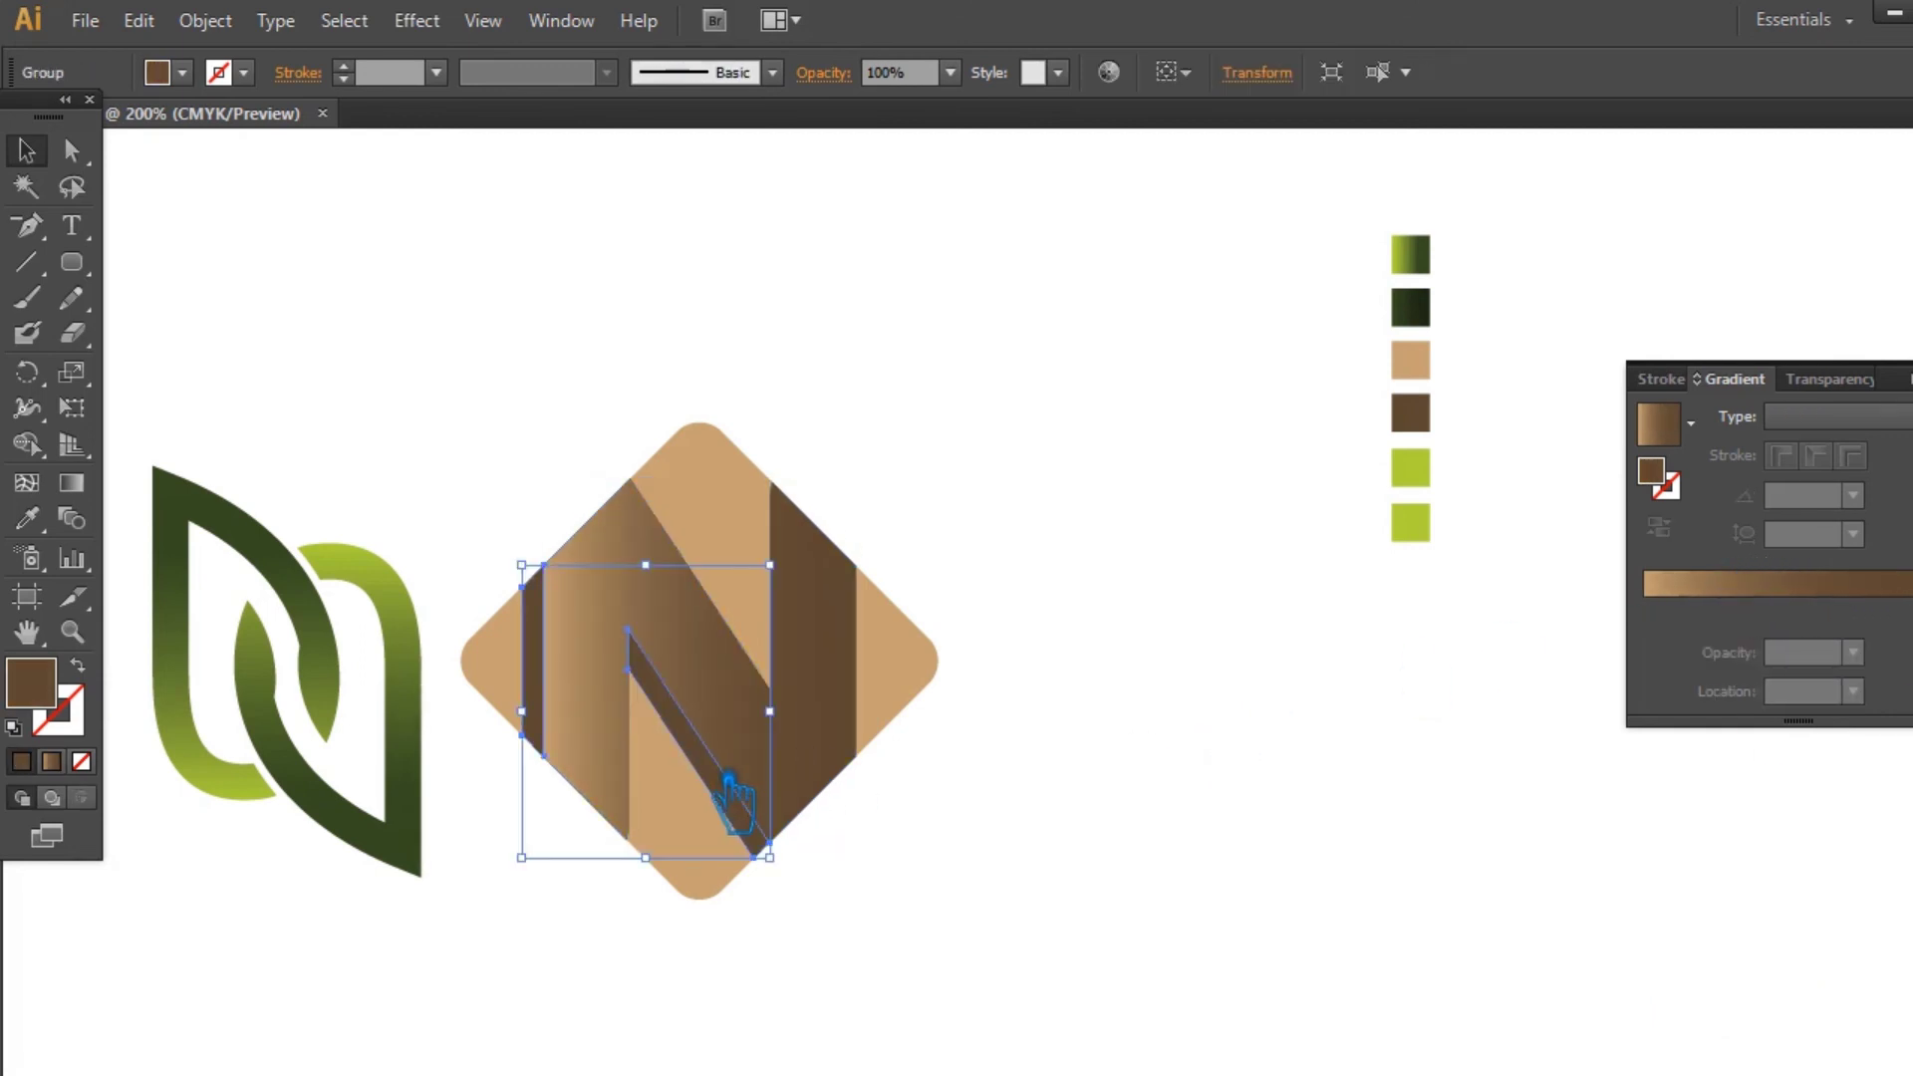
double_click(34, 688)
click(418, 402)
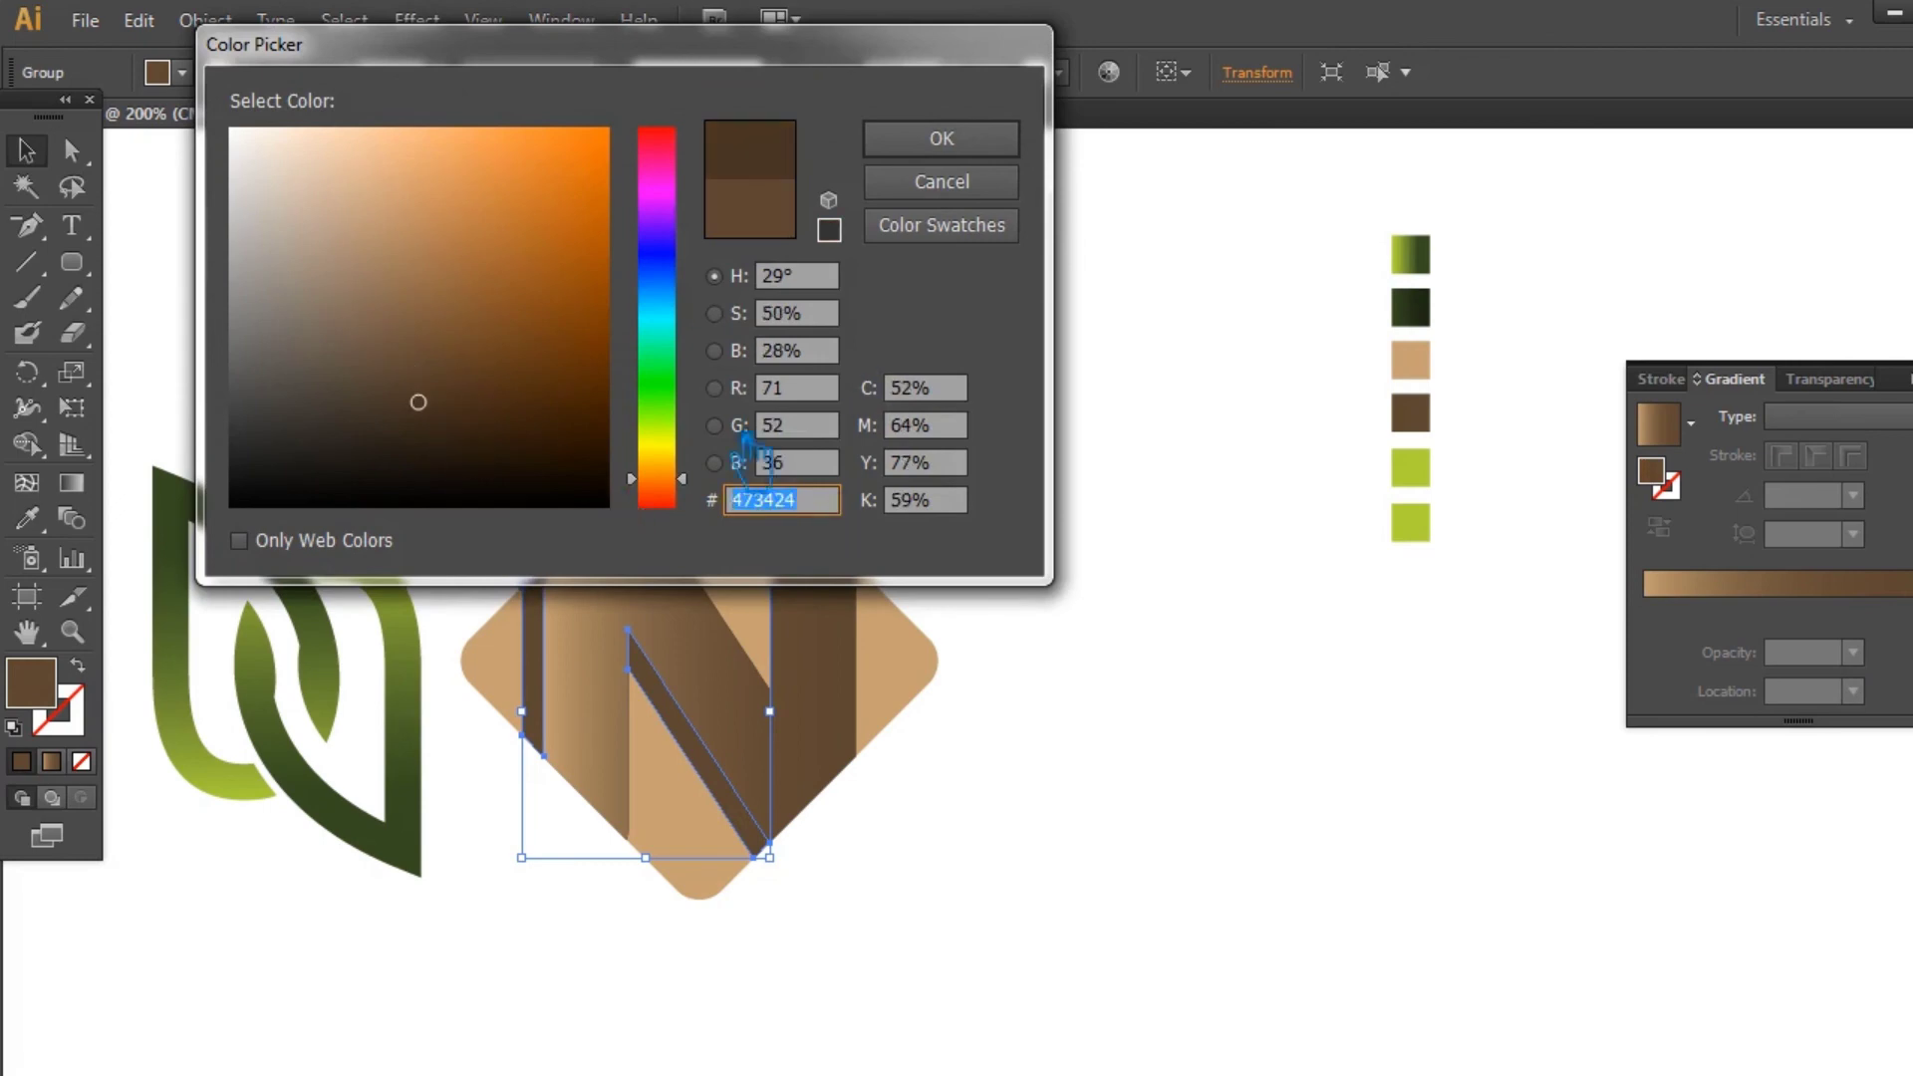
click(957, 150)
click(1123, 443)
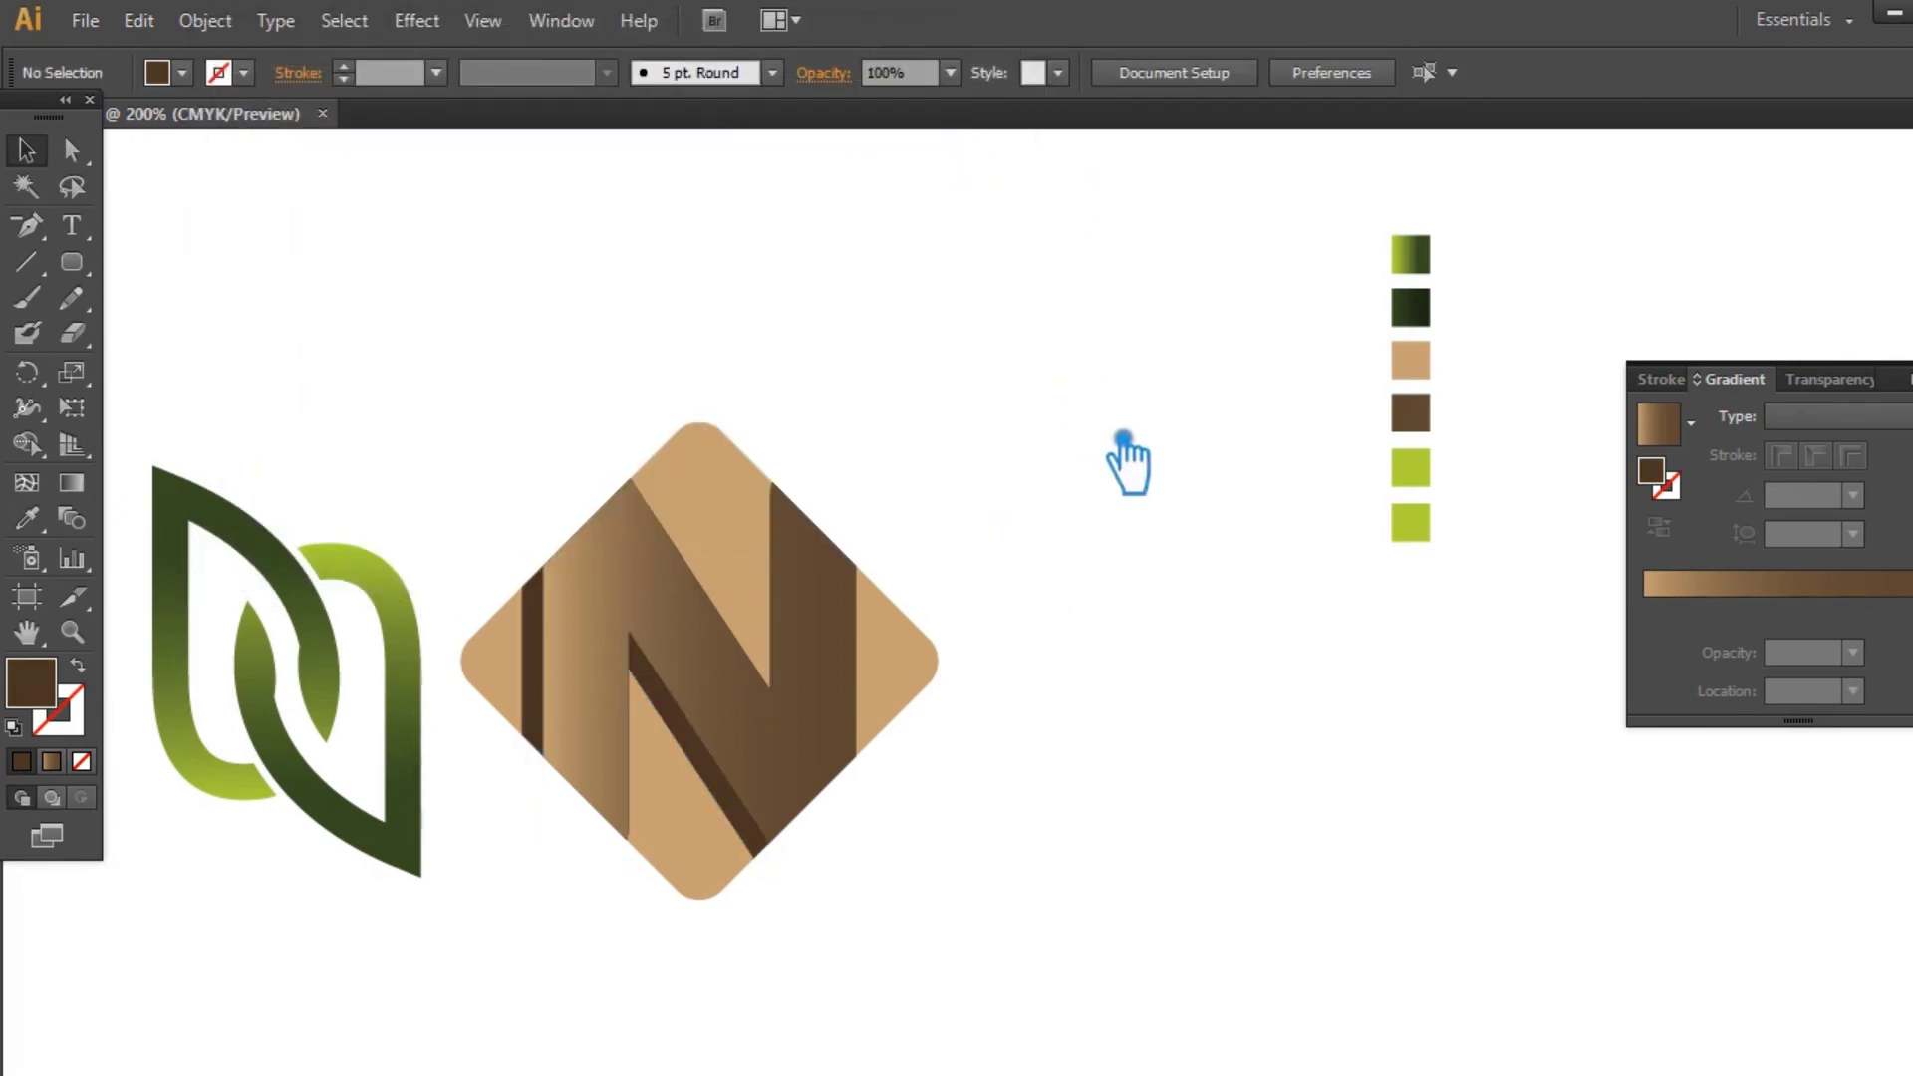
click(559, 653)
Step: Ungroup the N and eyedropper the brown gradient onto its thin left strip
right_click(559, 652)
click(787, 683)
click(533, 658)
click(27, 518)
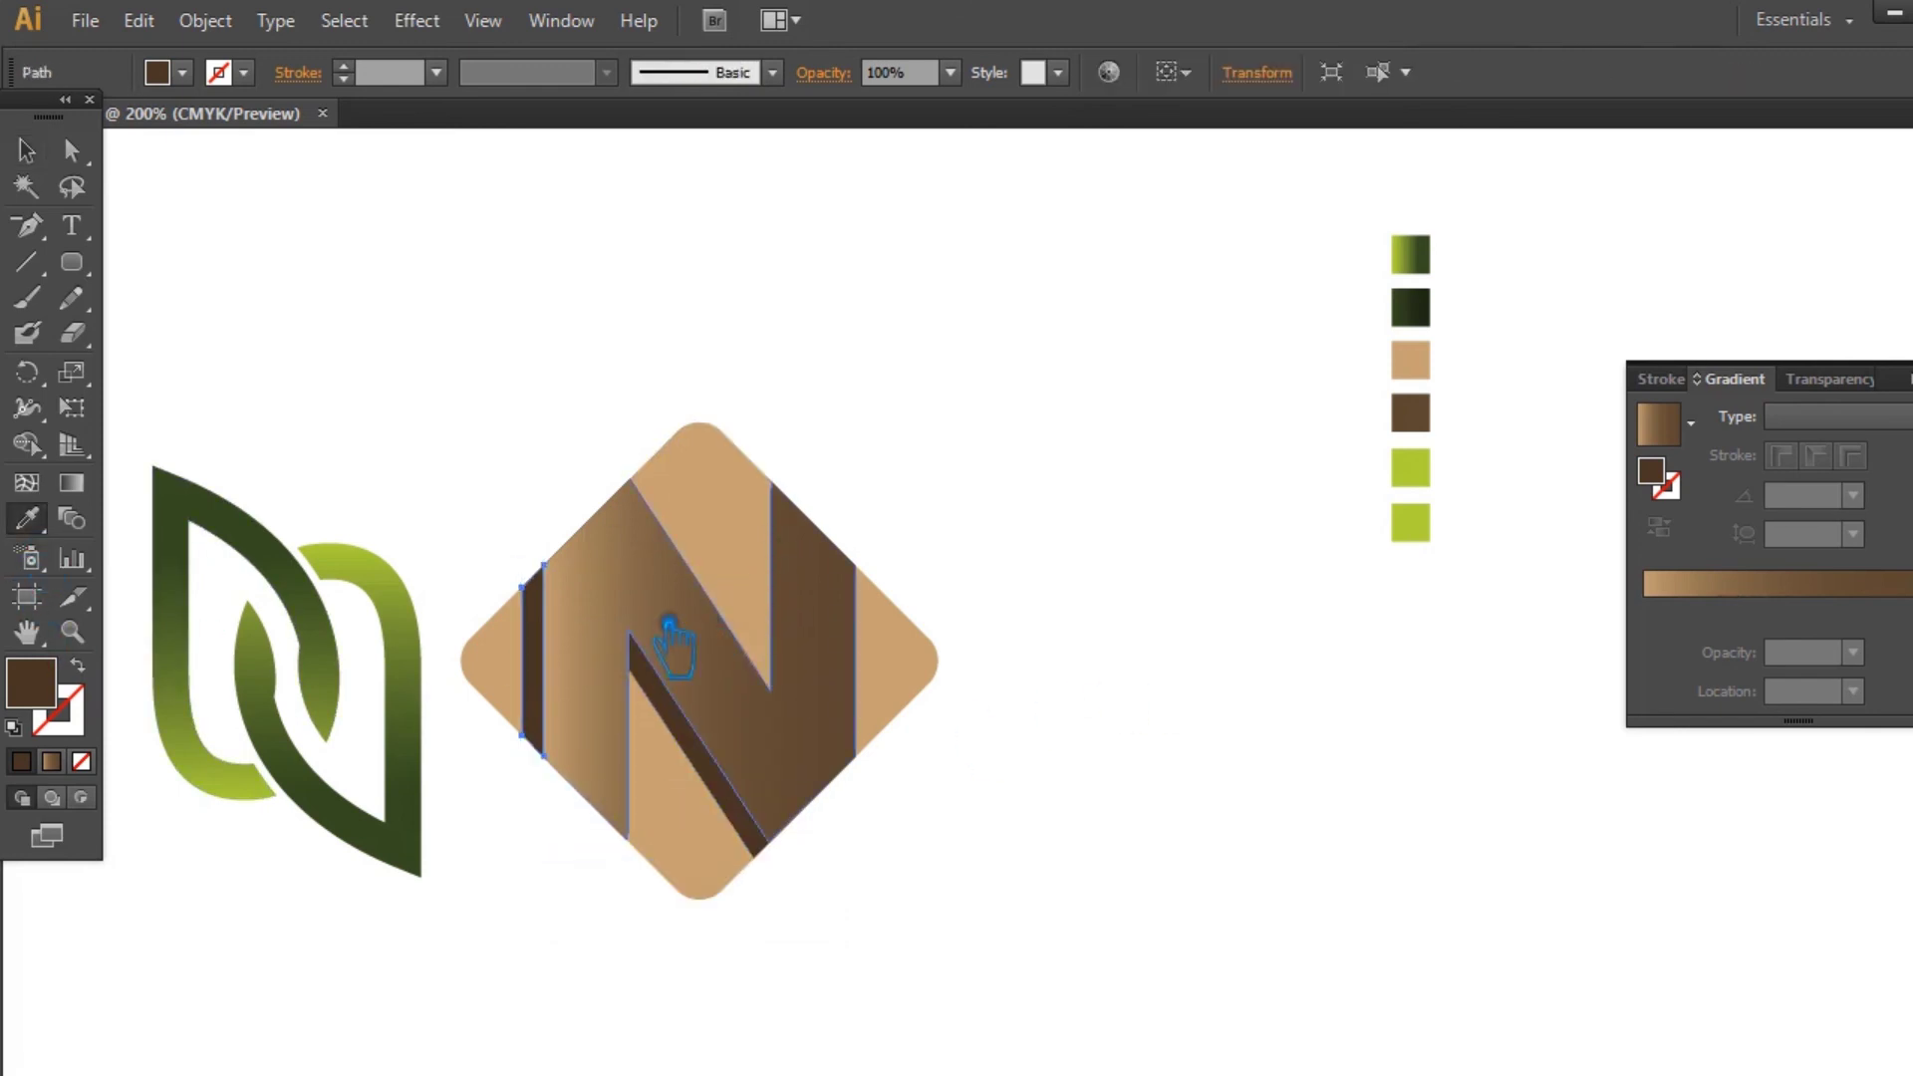
click(687, 628)
drag(1715, 562, 1847, 562)
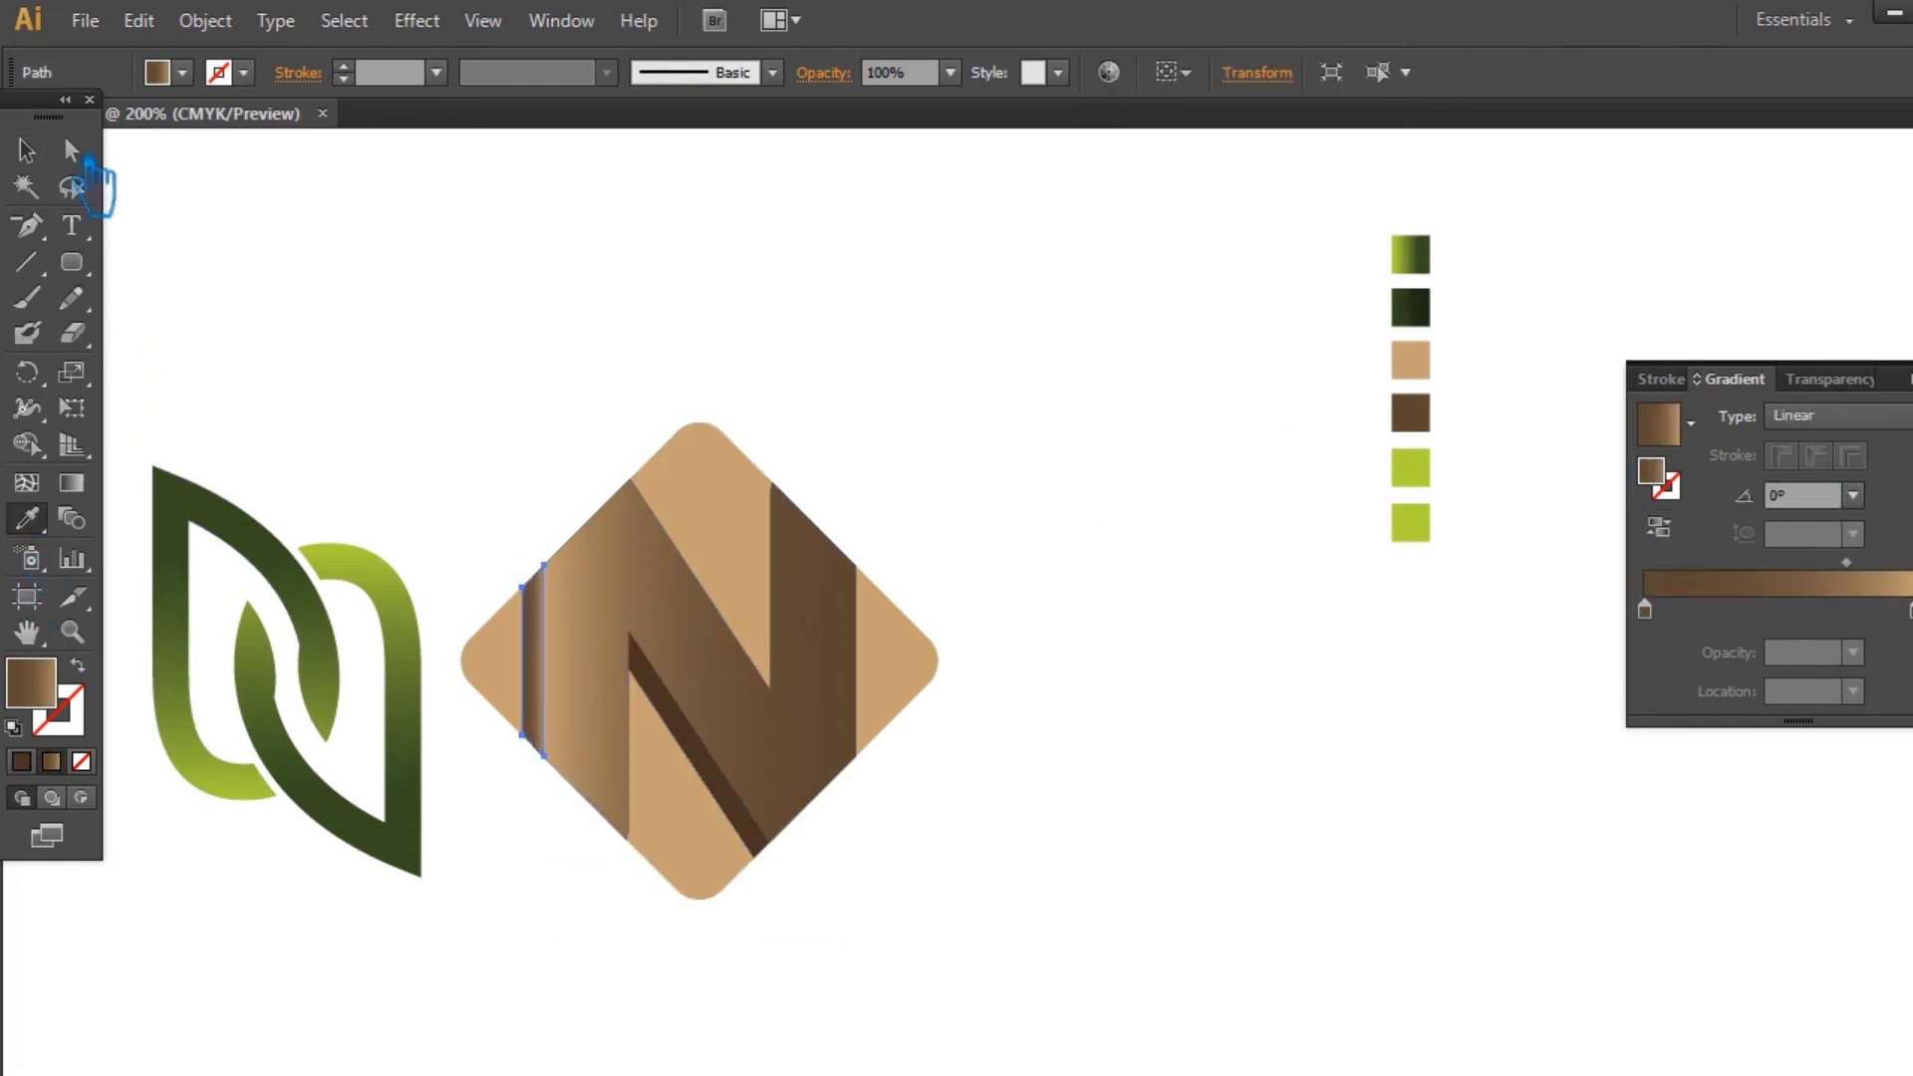
click(26, 150)
click(746, 189)
Step: Copy the brown gradient onto the N's diagonal shadow strip
click(690, 757)
click(27, 518)
click(560, 663)
click(26, 150)
click(71, 482)
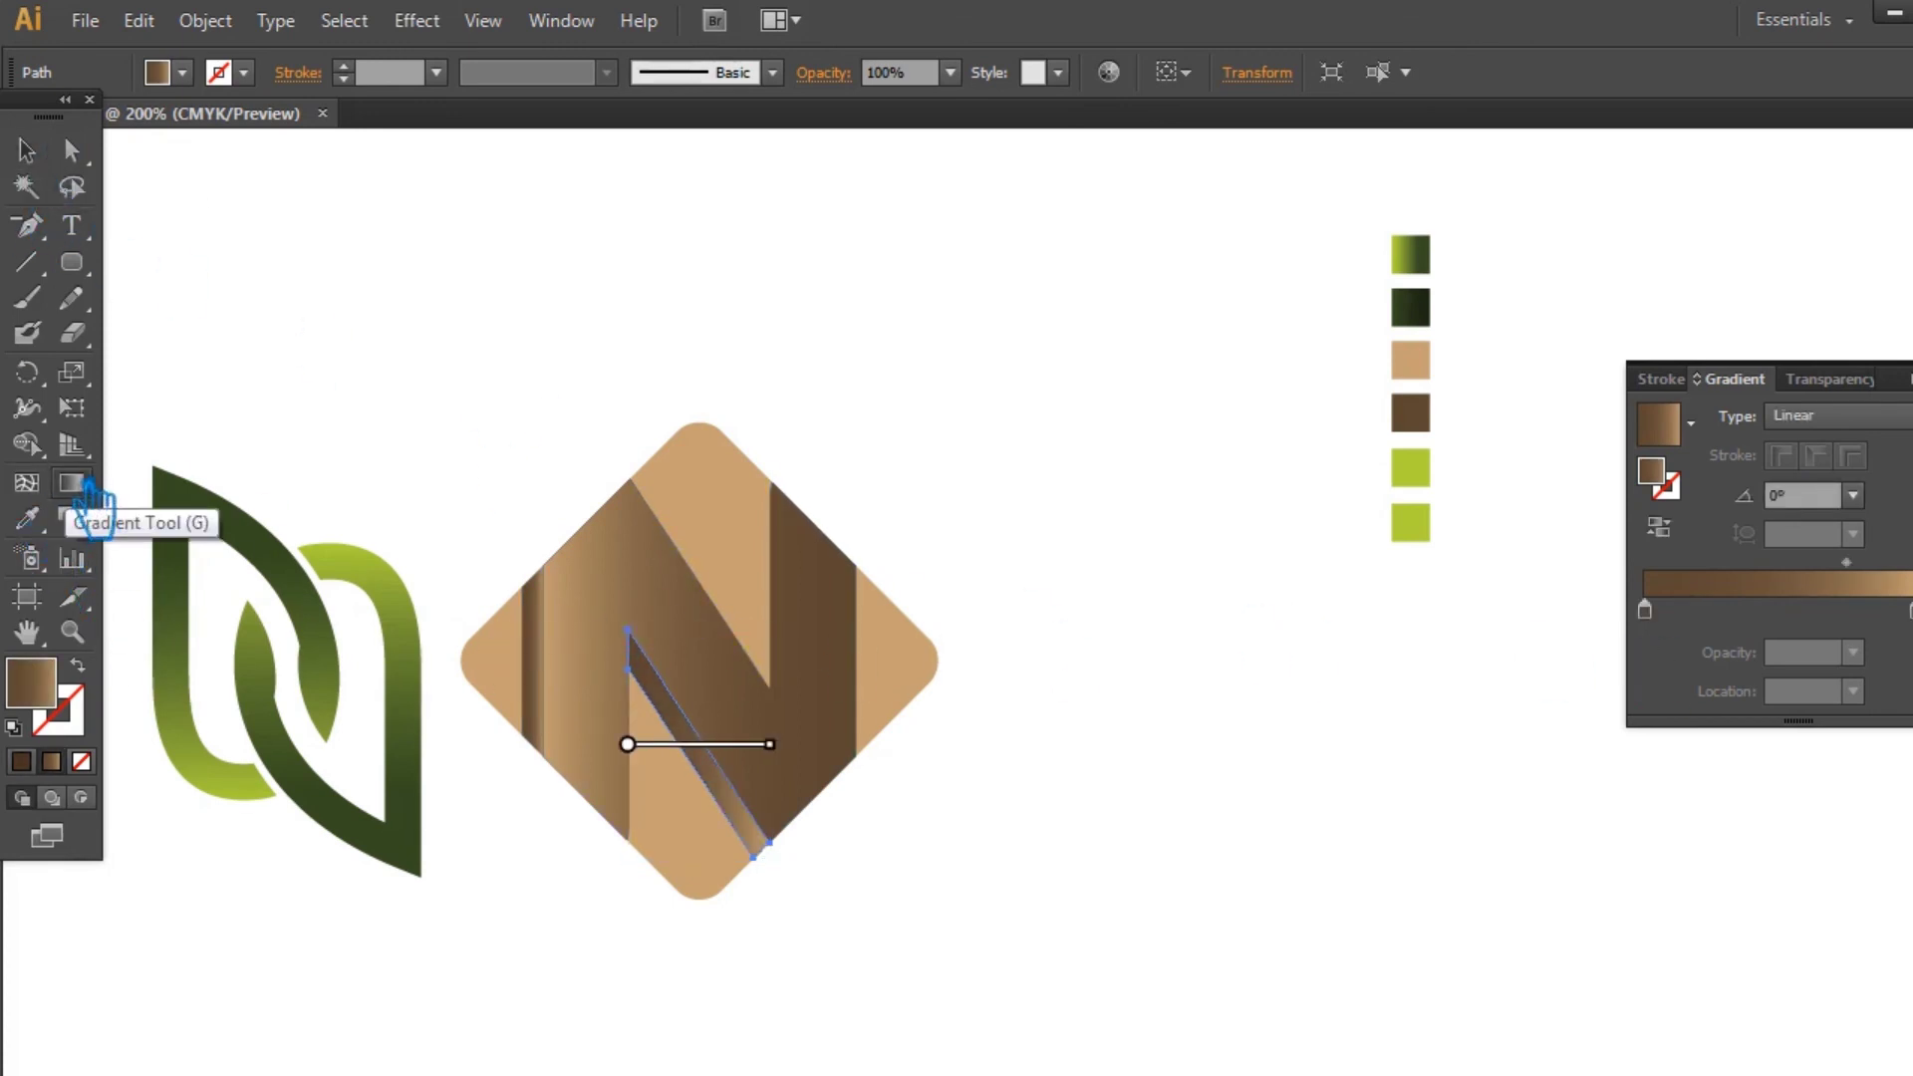
click(26, 151)
click(395, 269)
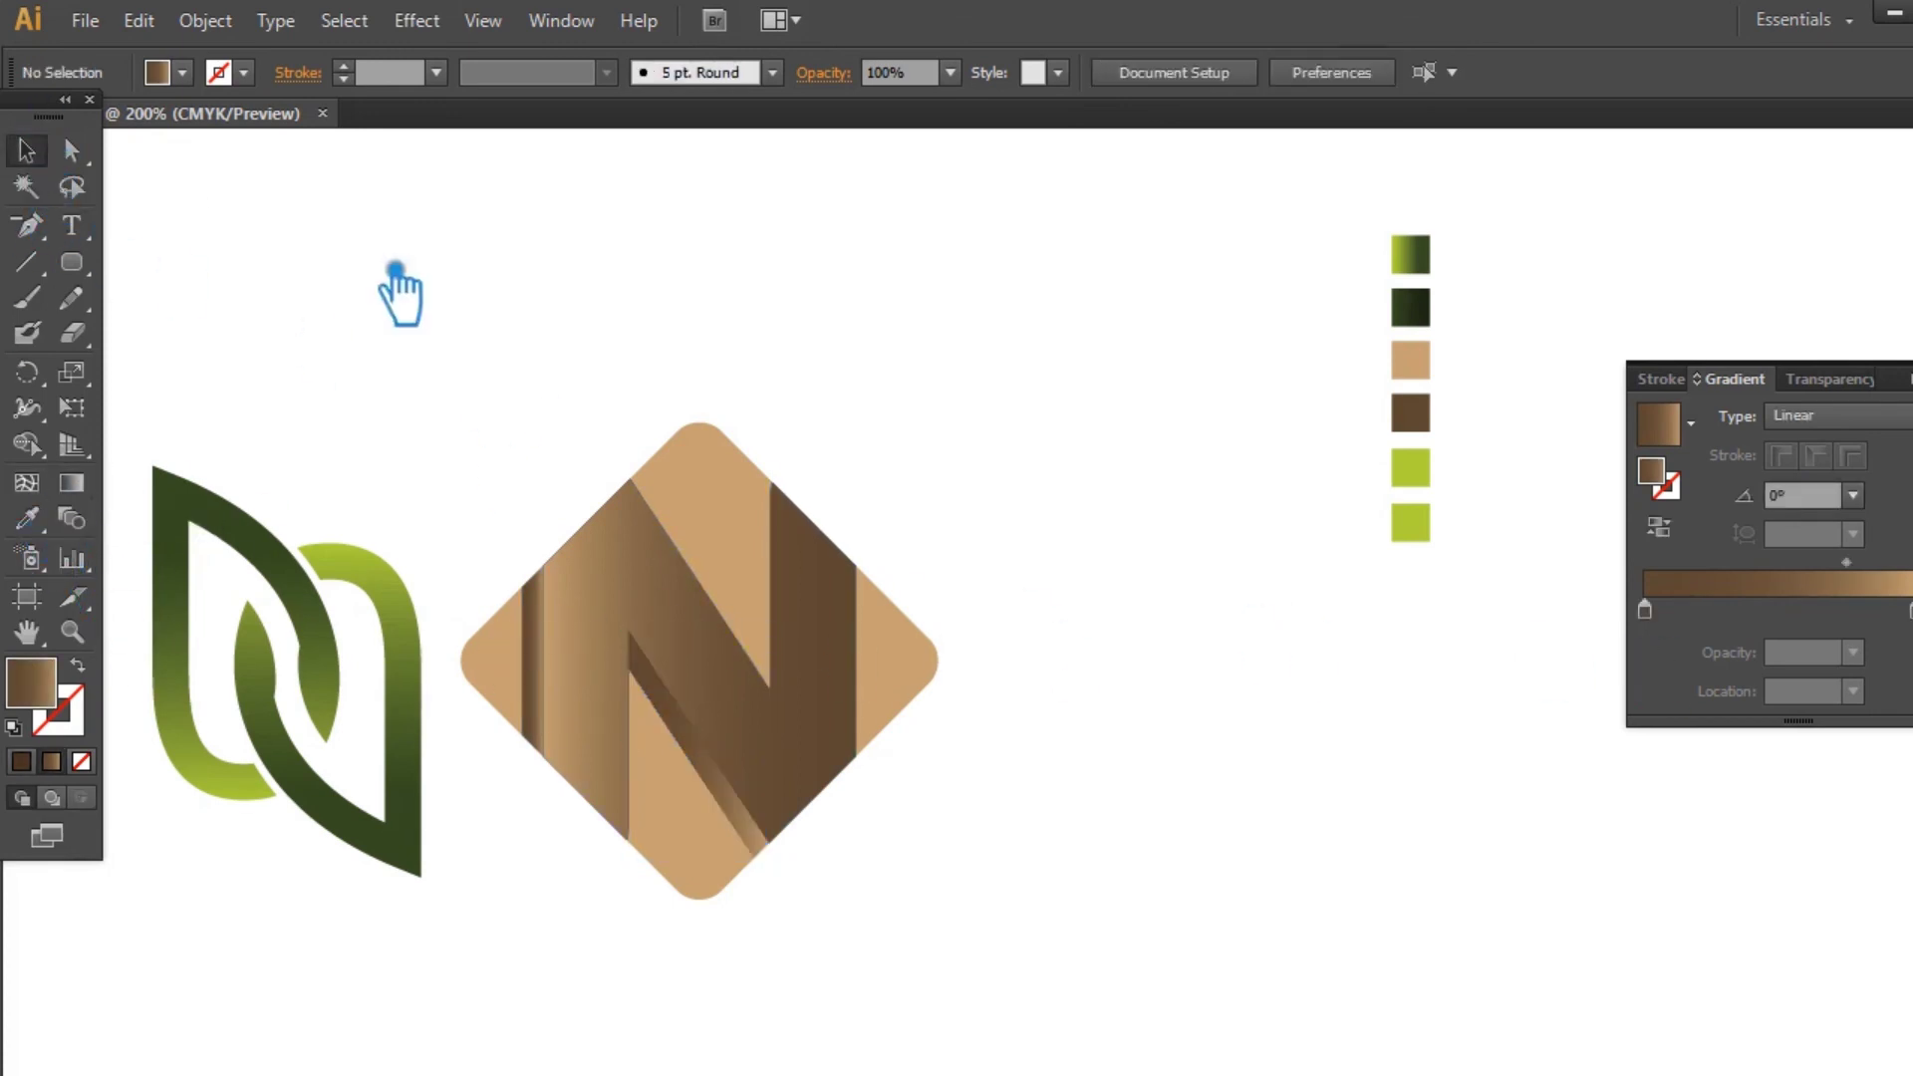
Step: Angle the left strip's gradient to 76.1° with the Gradient tool
click(547, 660)
click(71, 482)
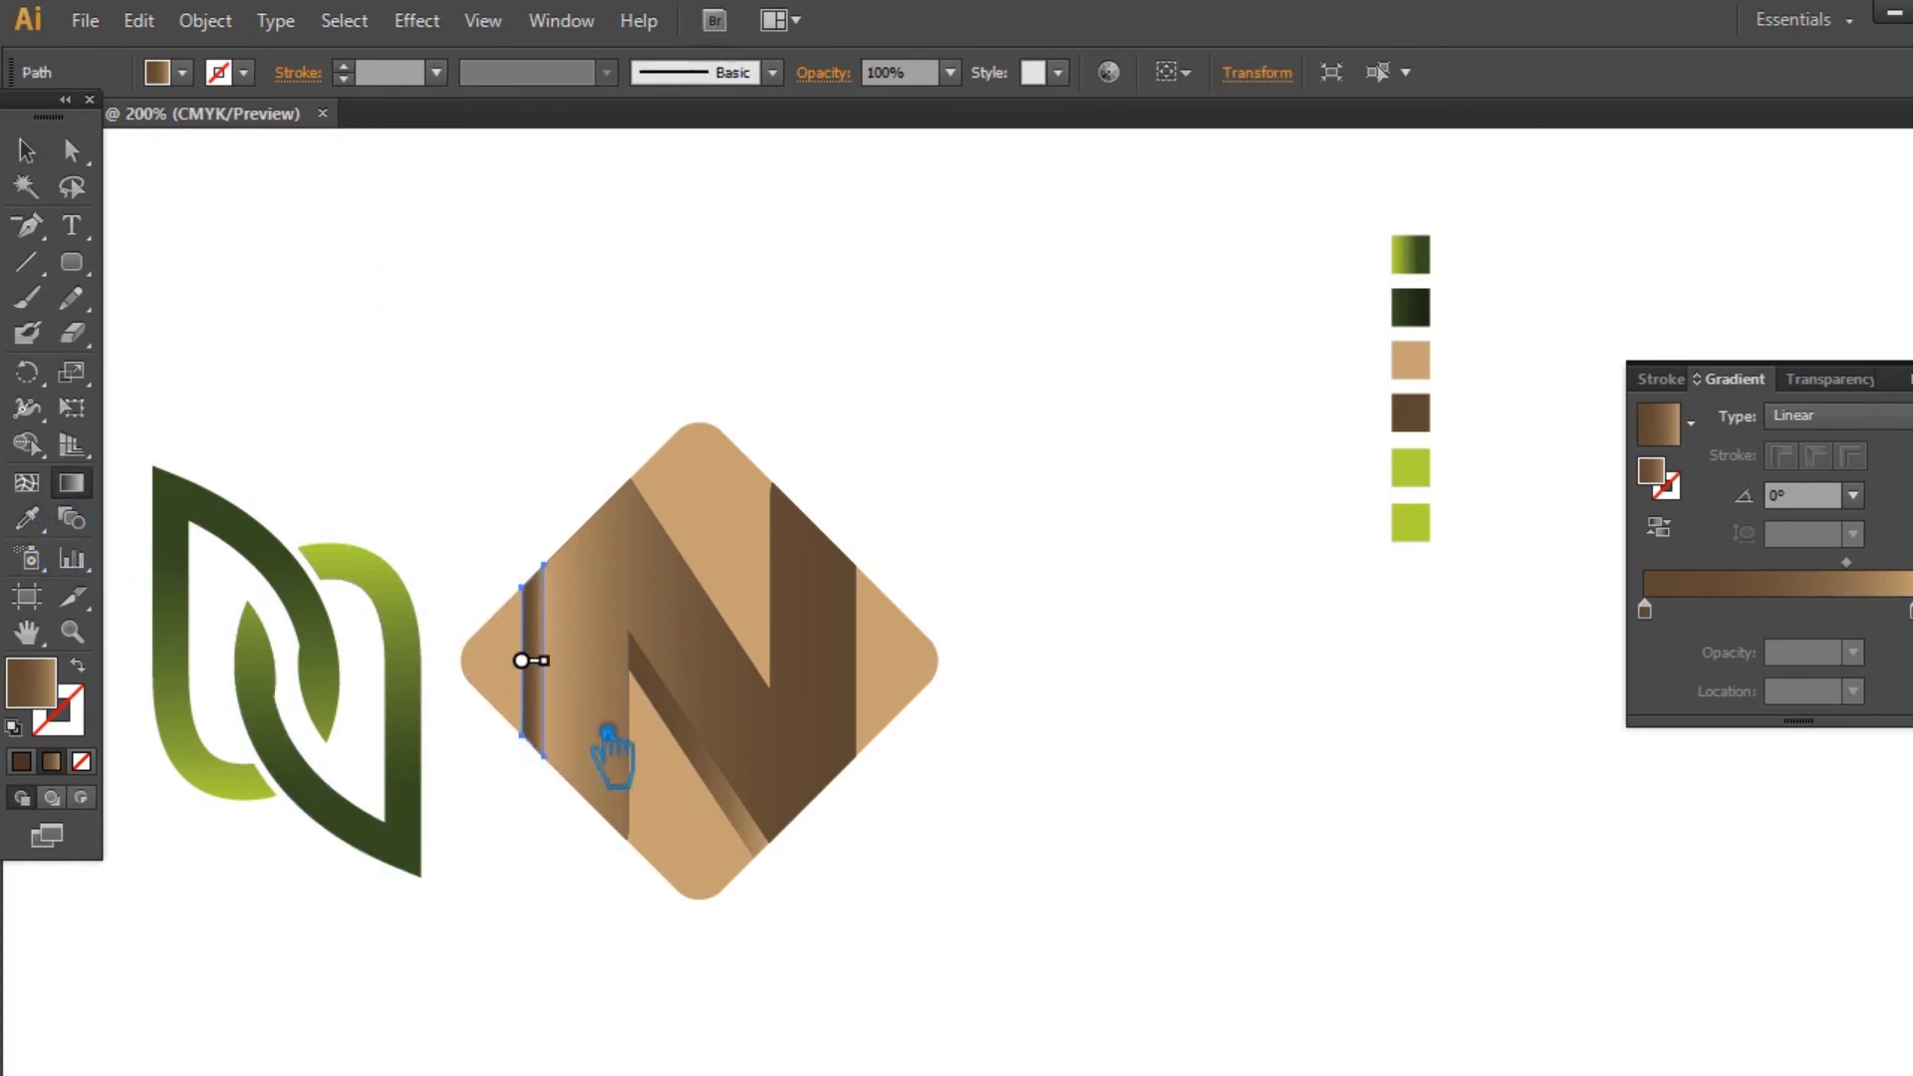
drag(515, 738, 563, 546)
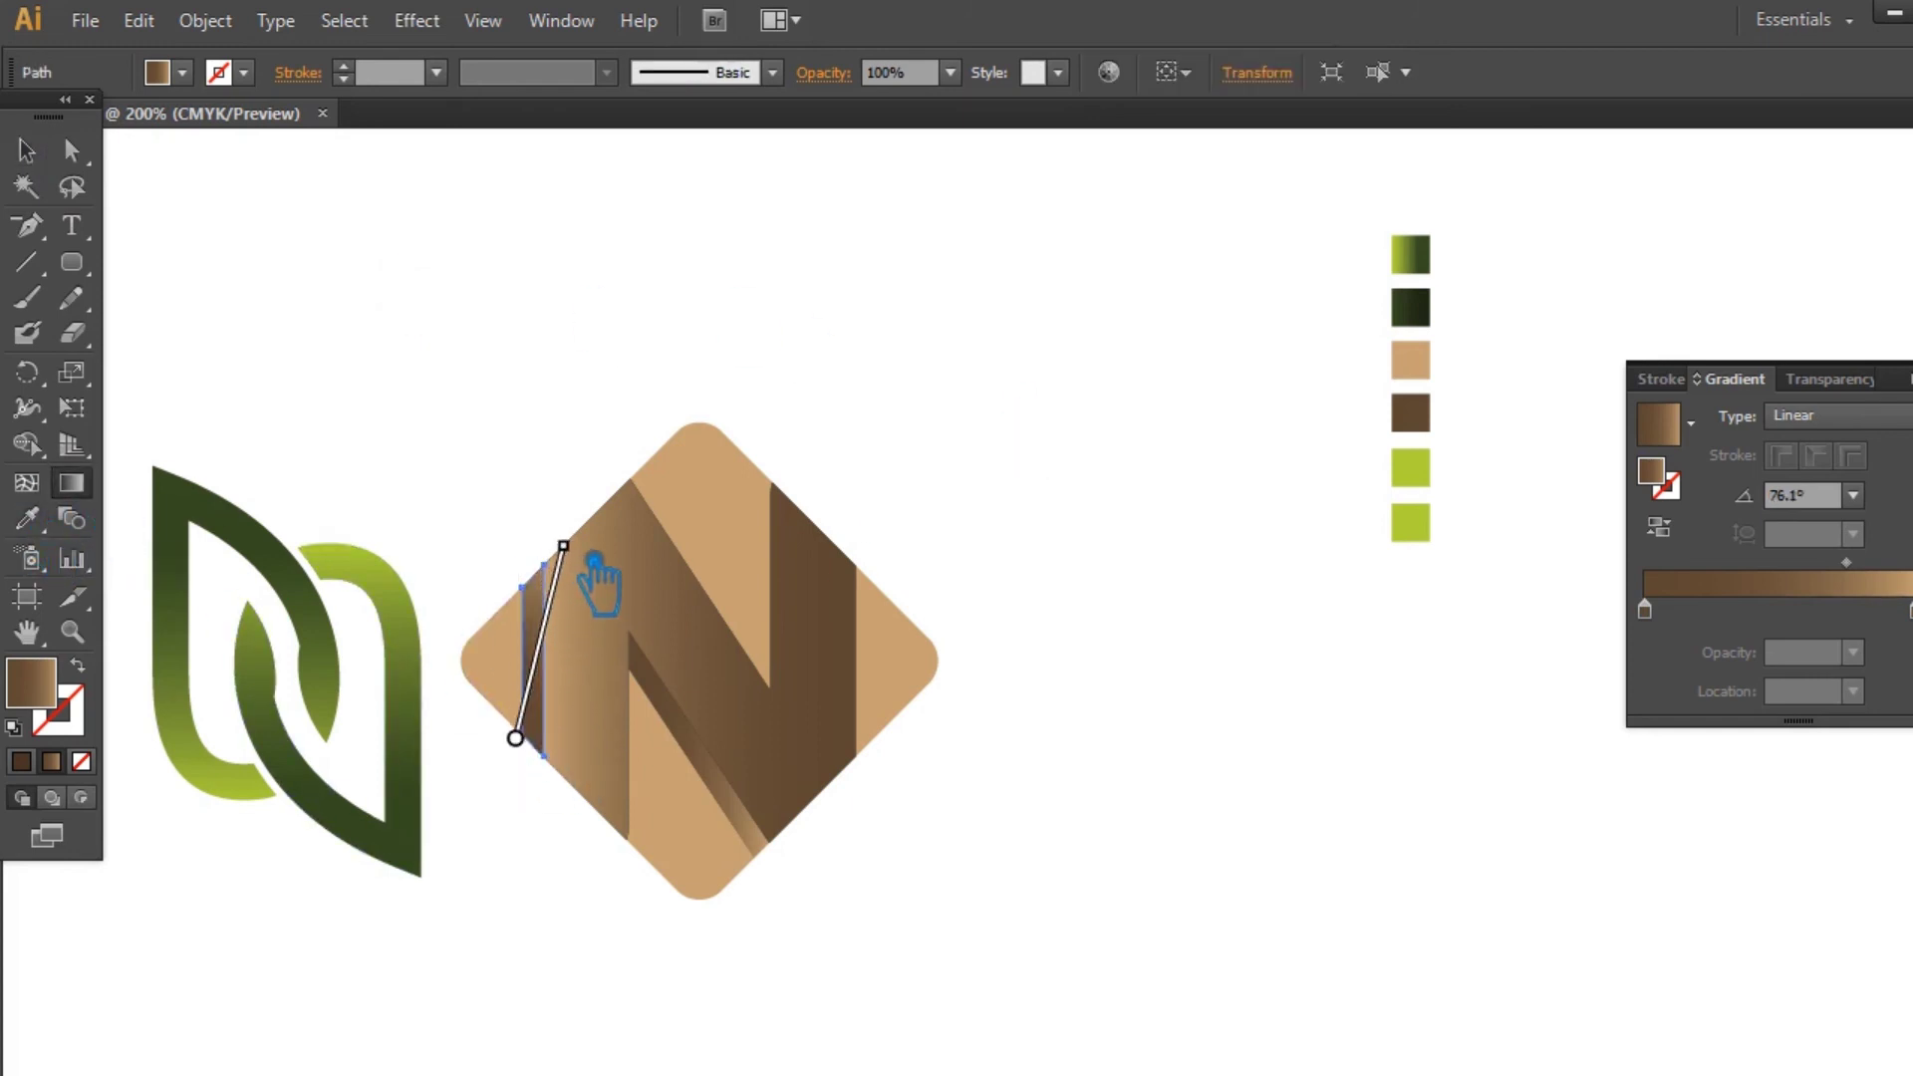
click(396, 290)
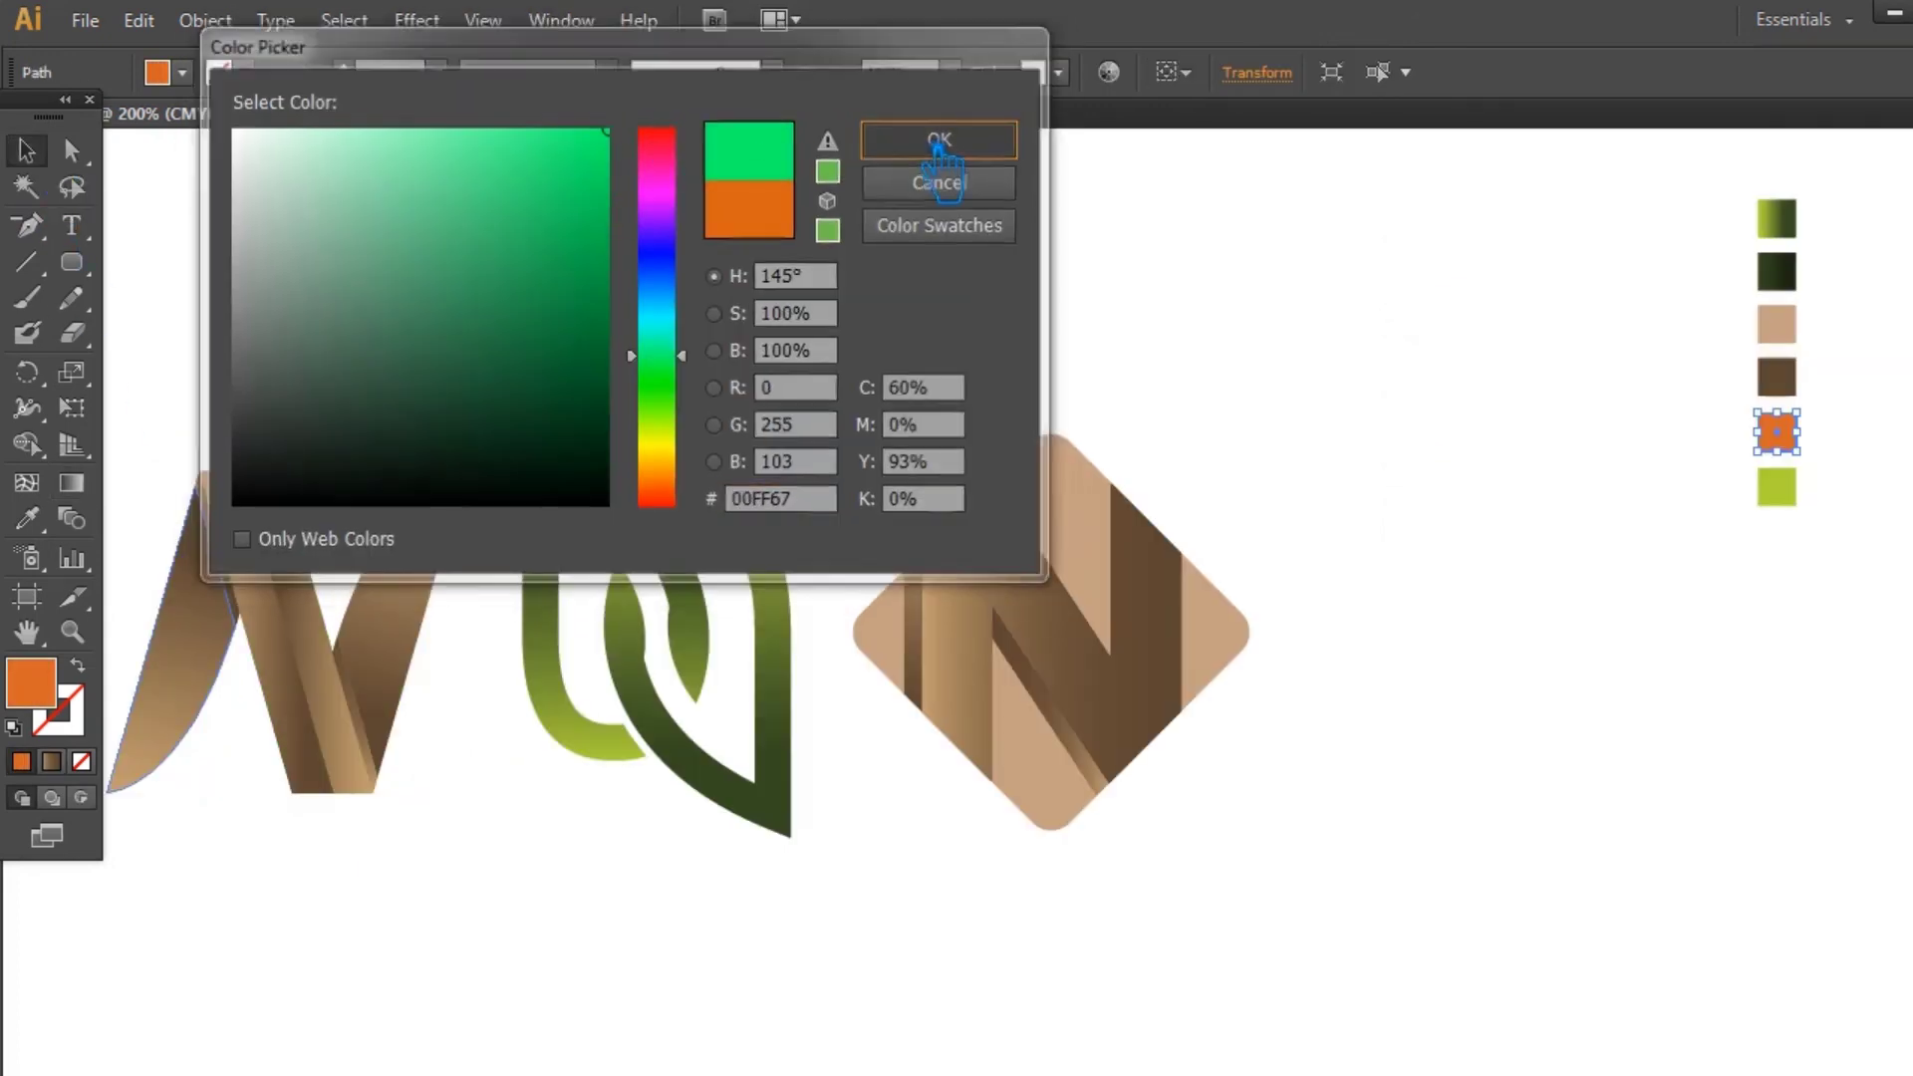
Step: Sample the green into the last swatch and darken it to #145823
click(937, 144)
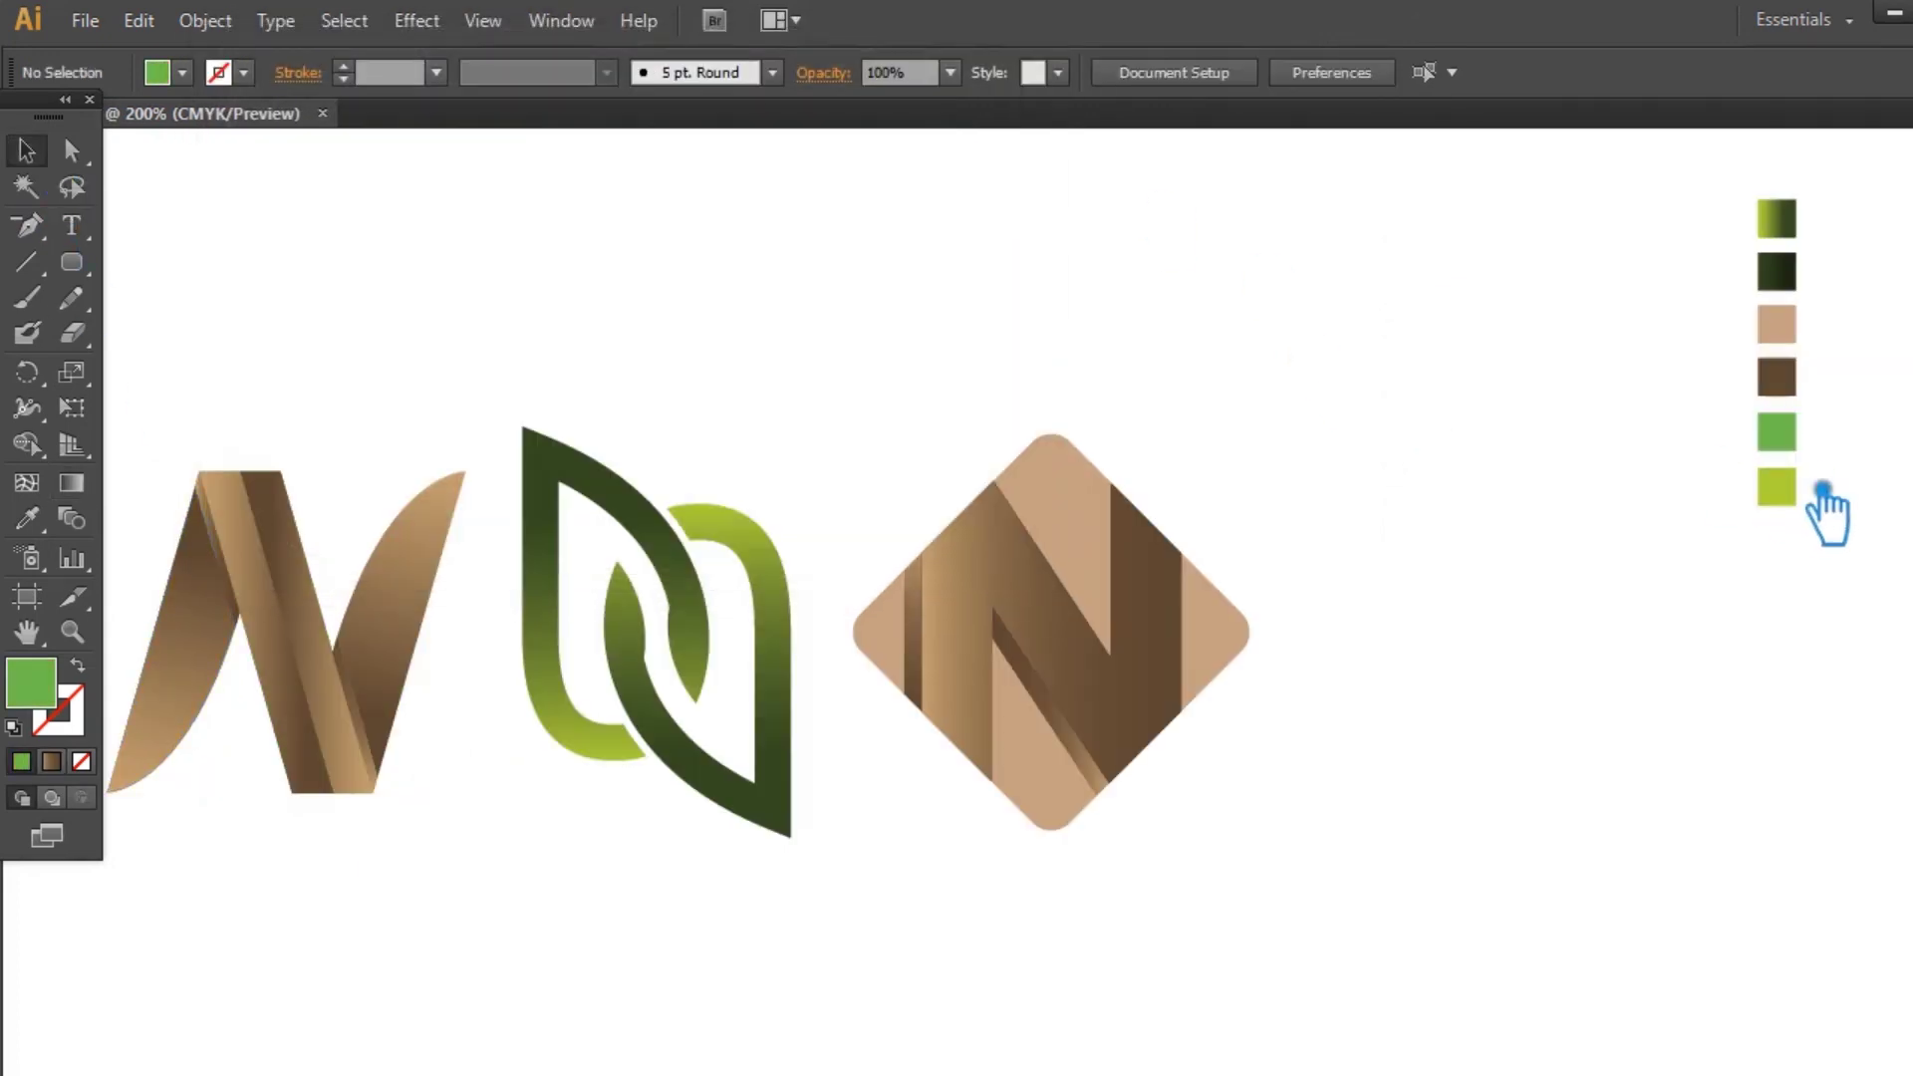
click(1777, 487)
click(27, 518)
click(1777, 432)
double_click(31, 683)
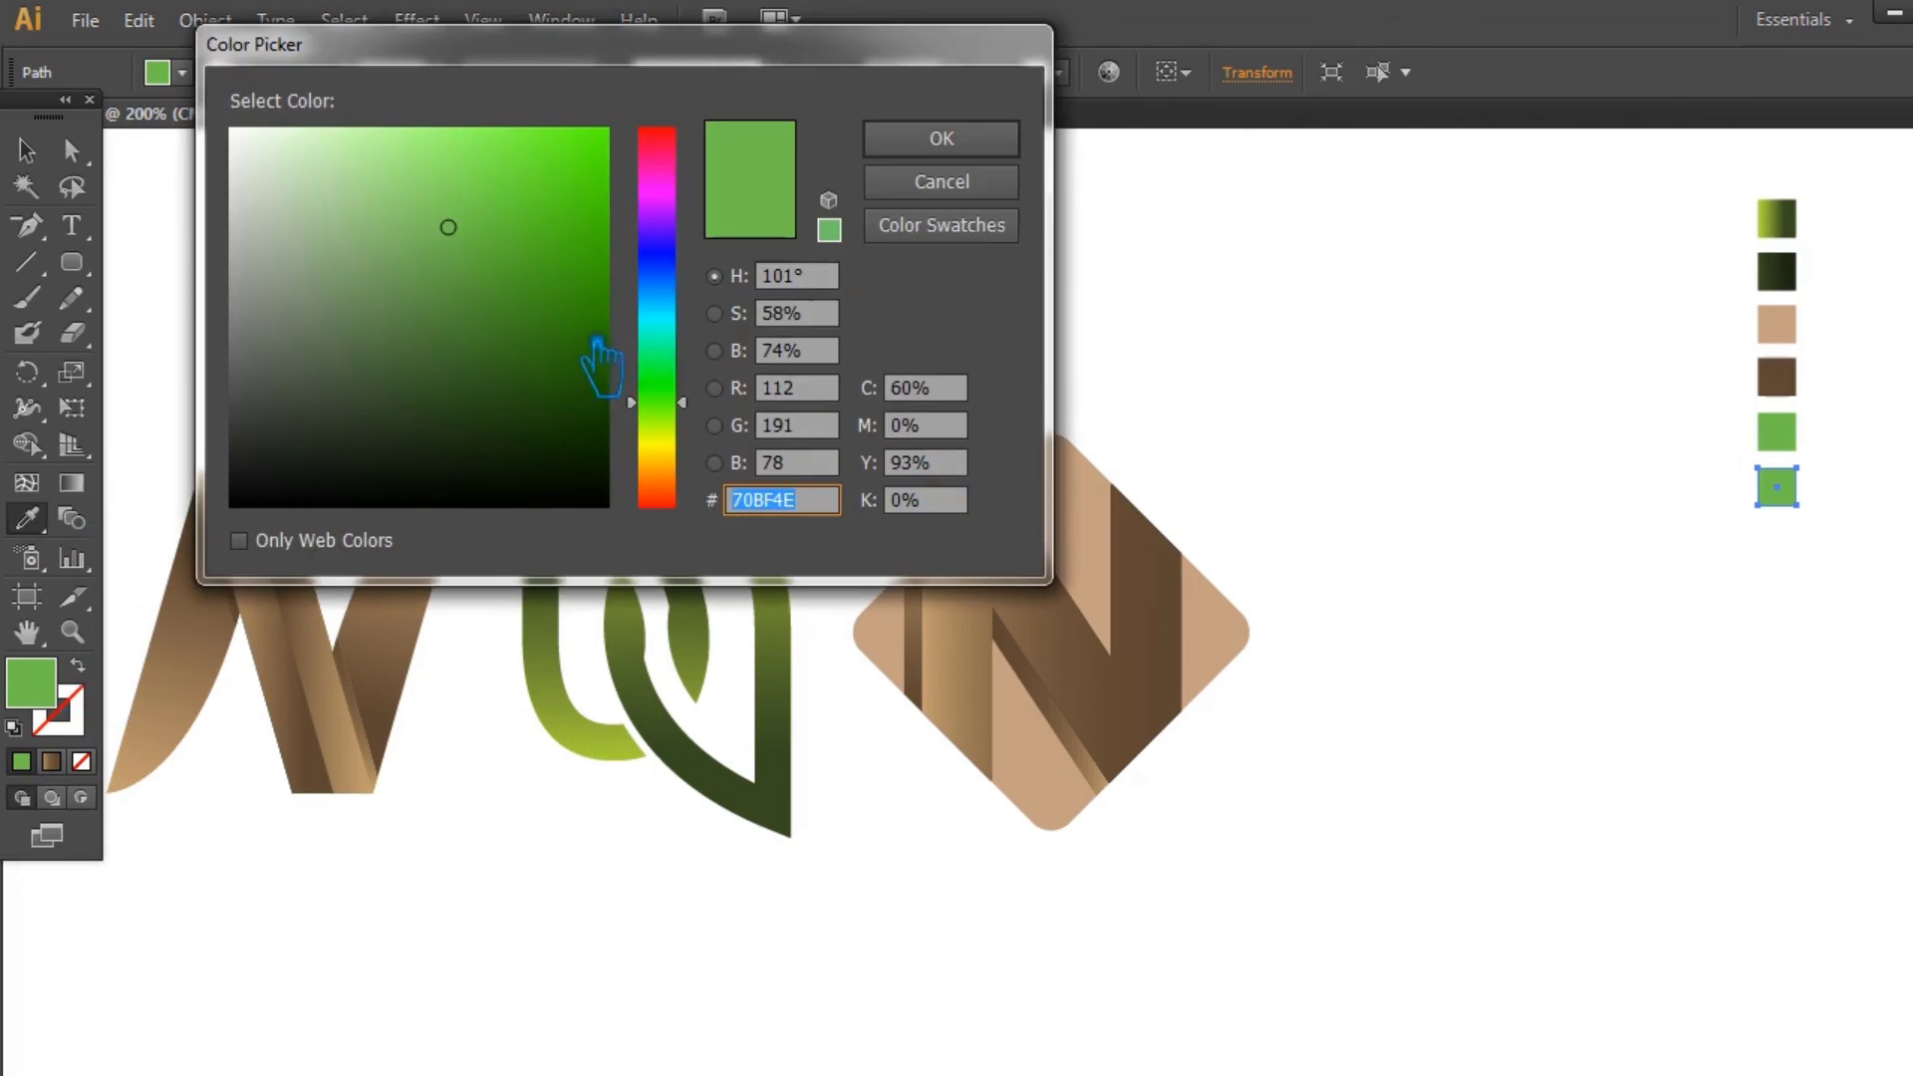
drag(706, 412, 706, 385)
drag(592, 311, 556, 381)
click(942, 139)
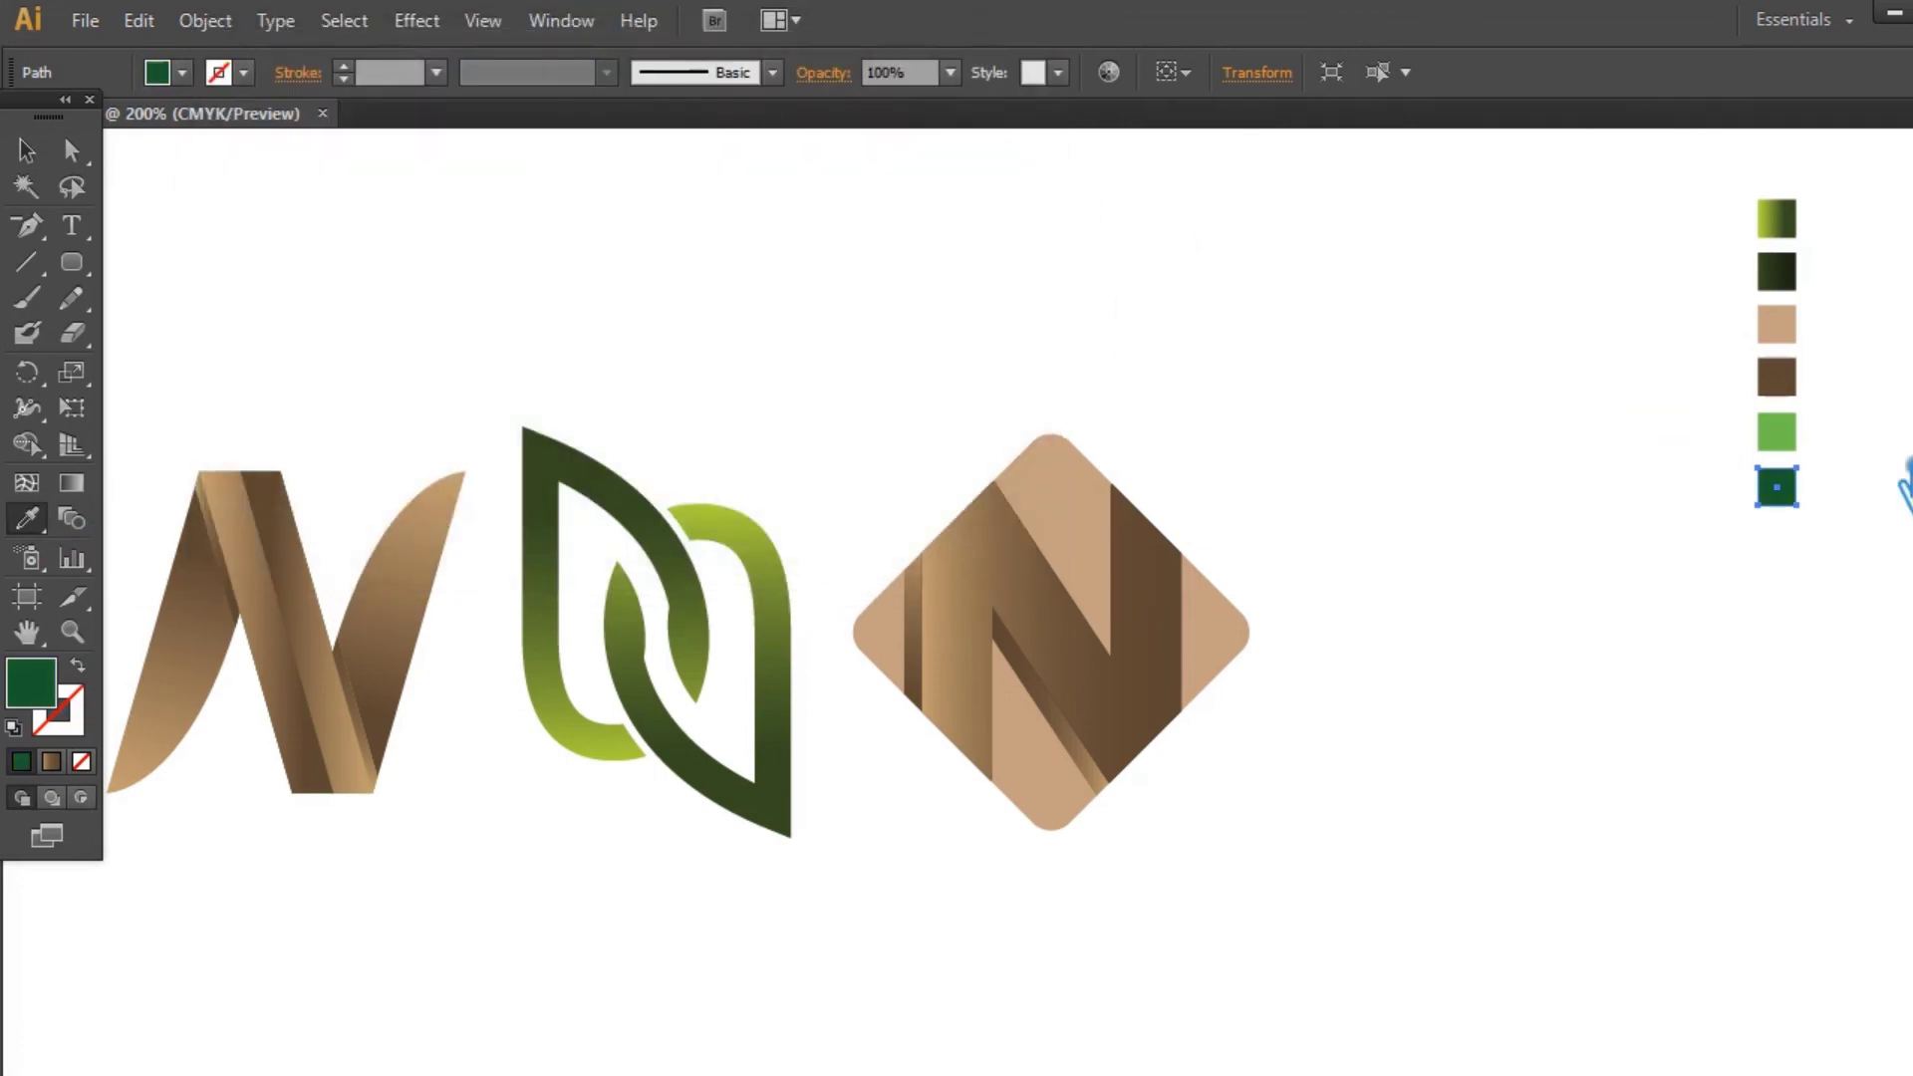
Step: Change the light-green swatch to a vivid bright green, #5AFF6D
click(1824, 456)
click(1777, 433)
double_click(33, 684)
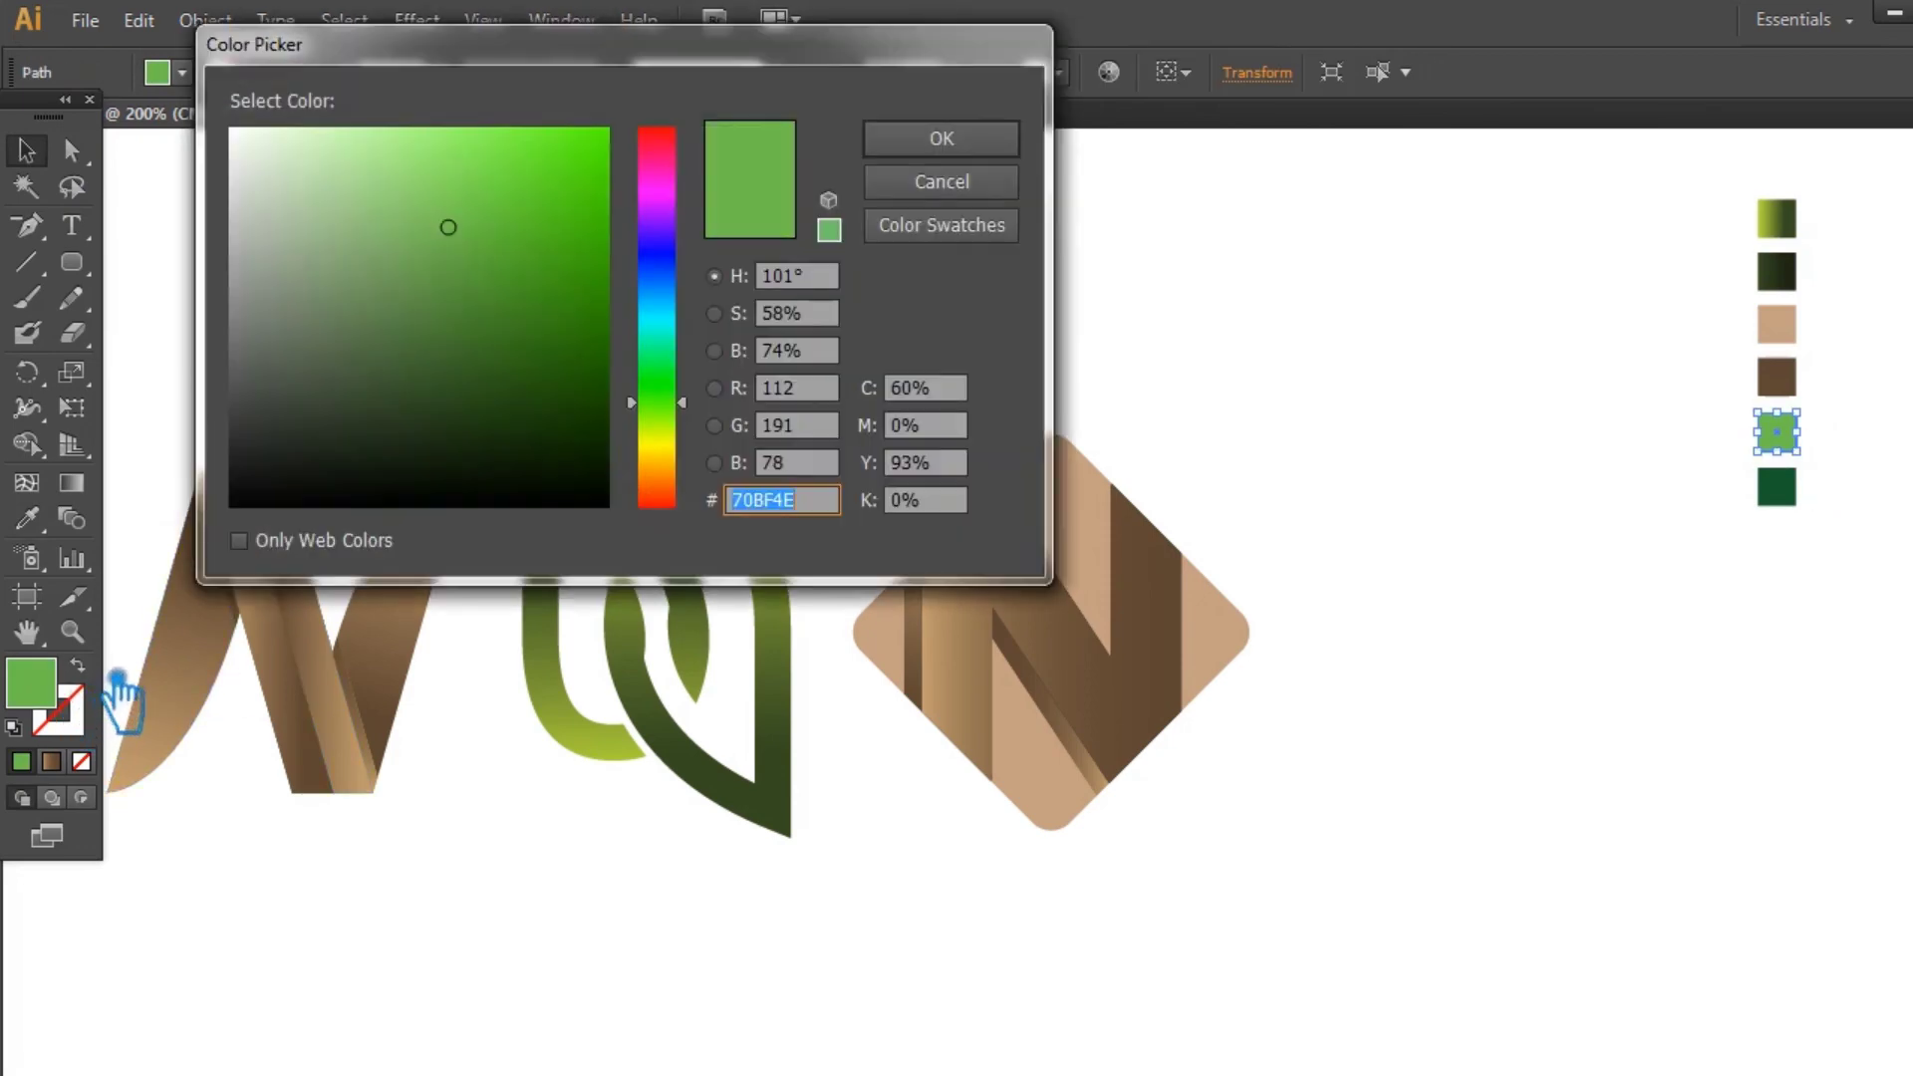
click(524, 207)
click(685, 389)
drag(563, 237, 475, 128)
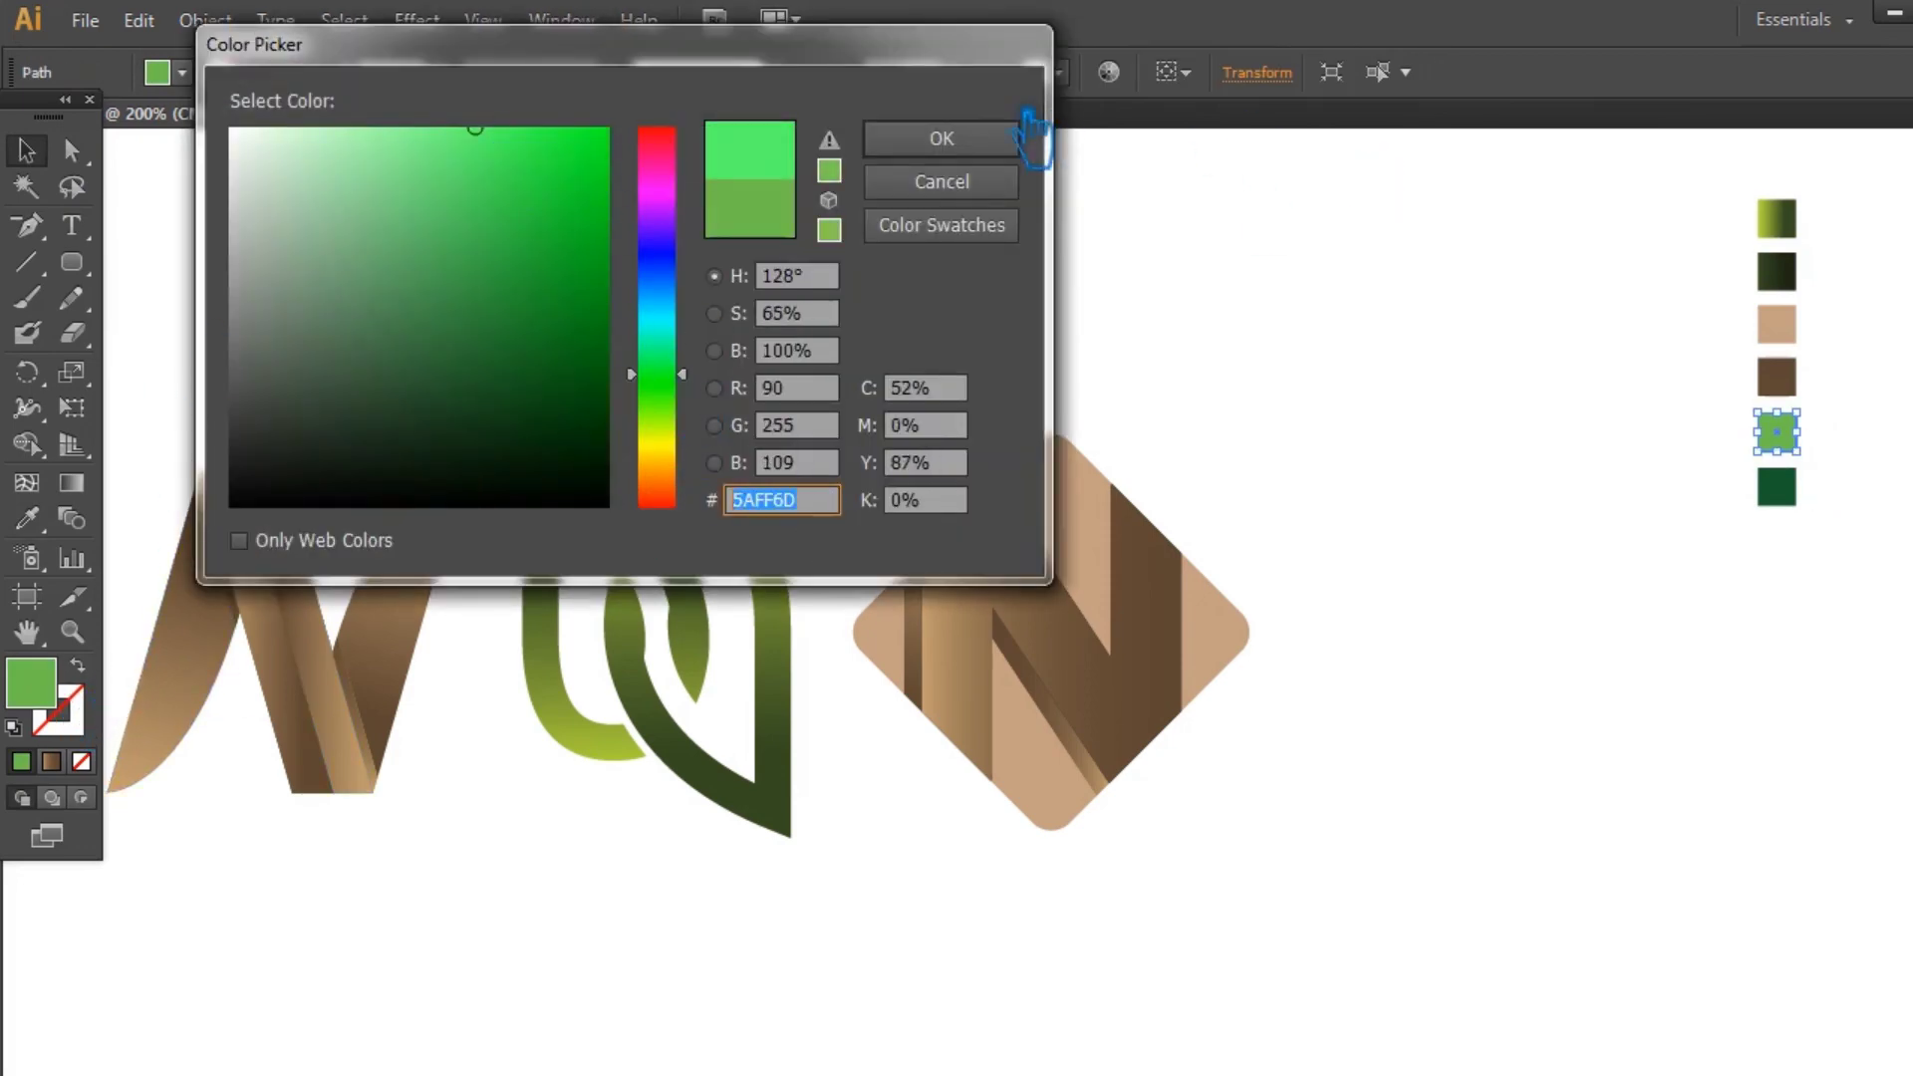
click(1017, 140)
click(1694, 578)
Step: Fill the diamond background with the light green swatch
click(1076, 499)
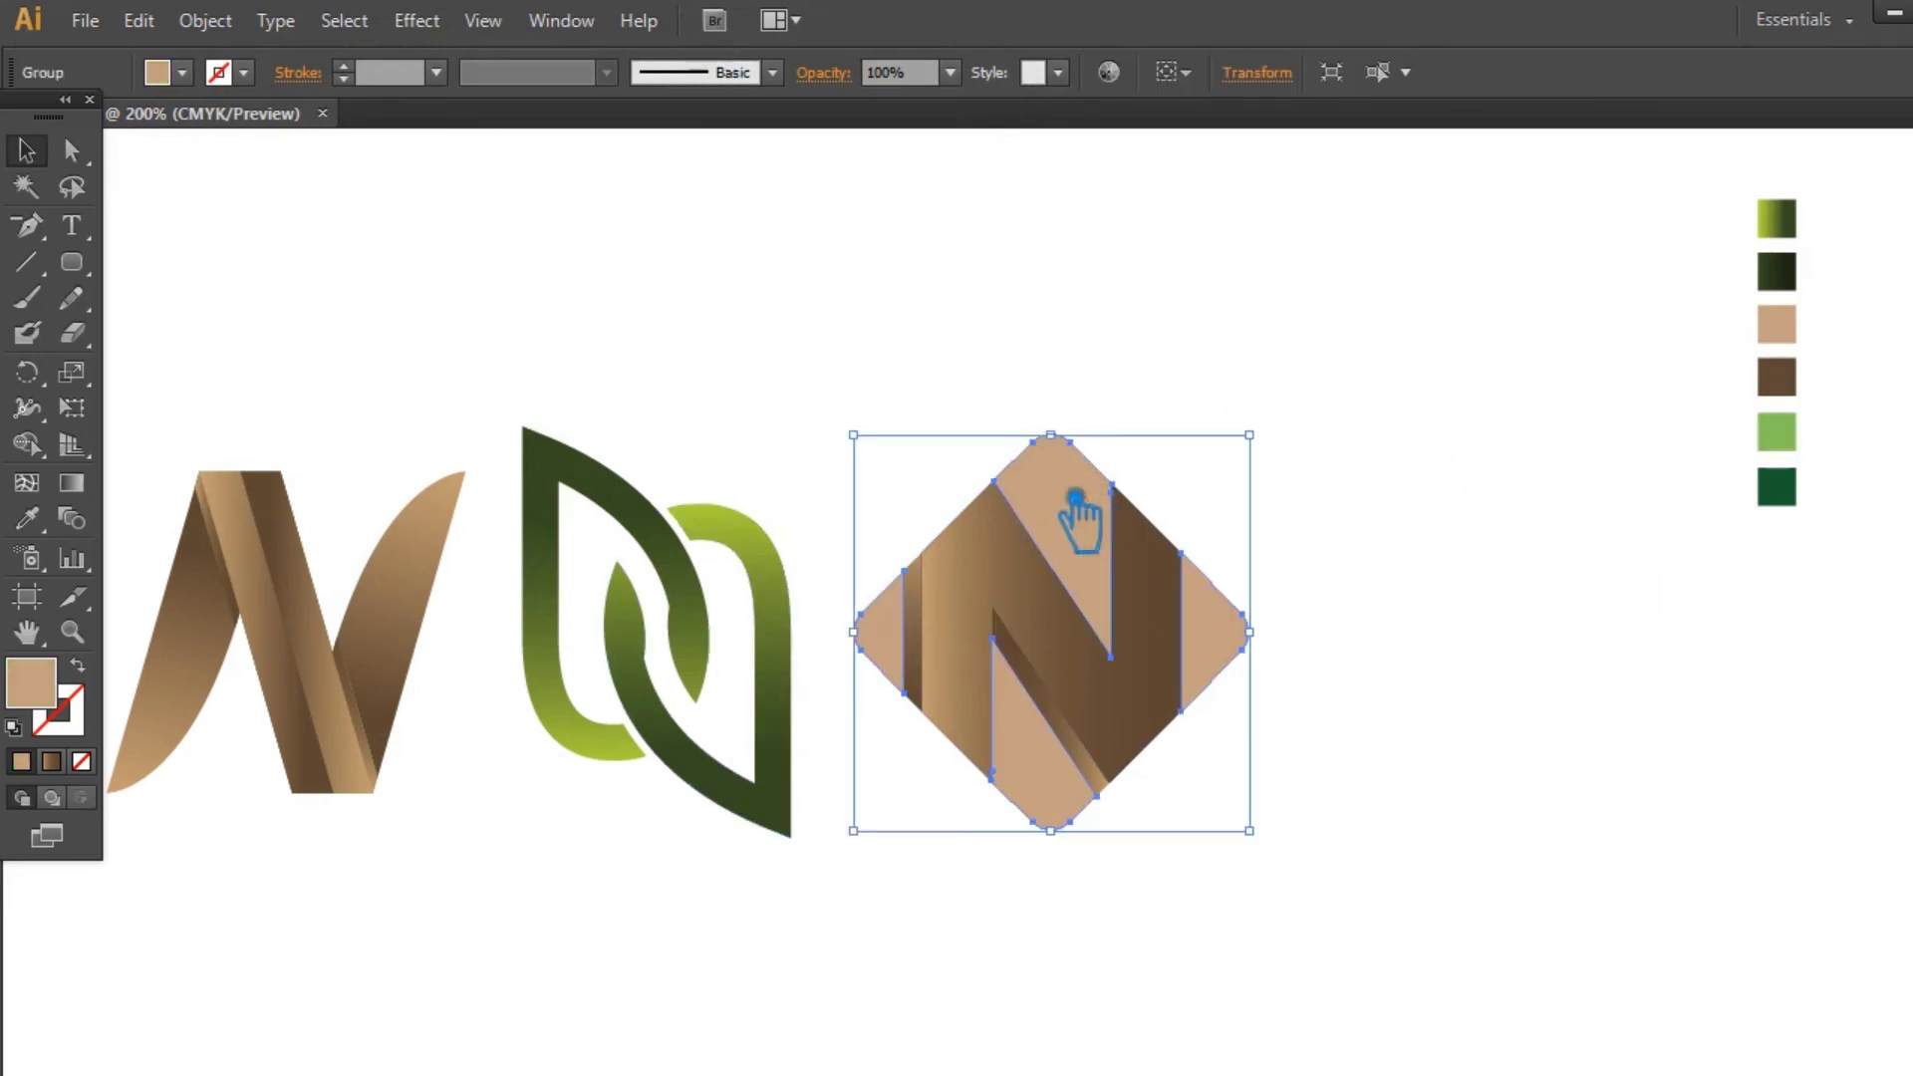
click(1777, 433)
click(26, 150)
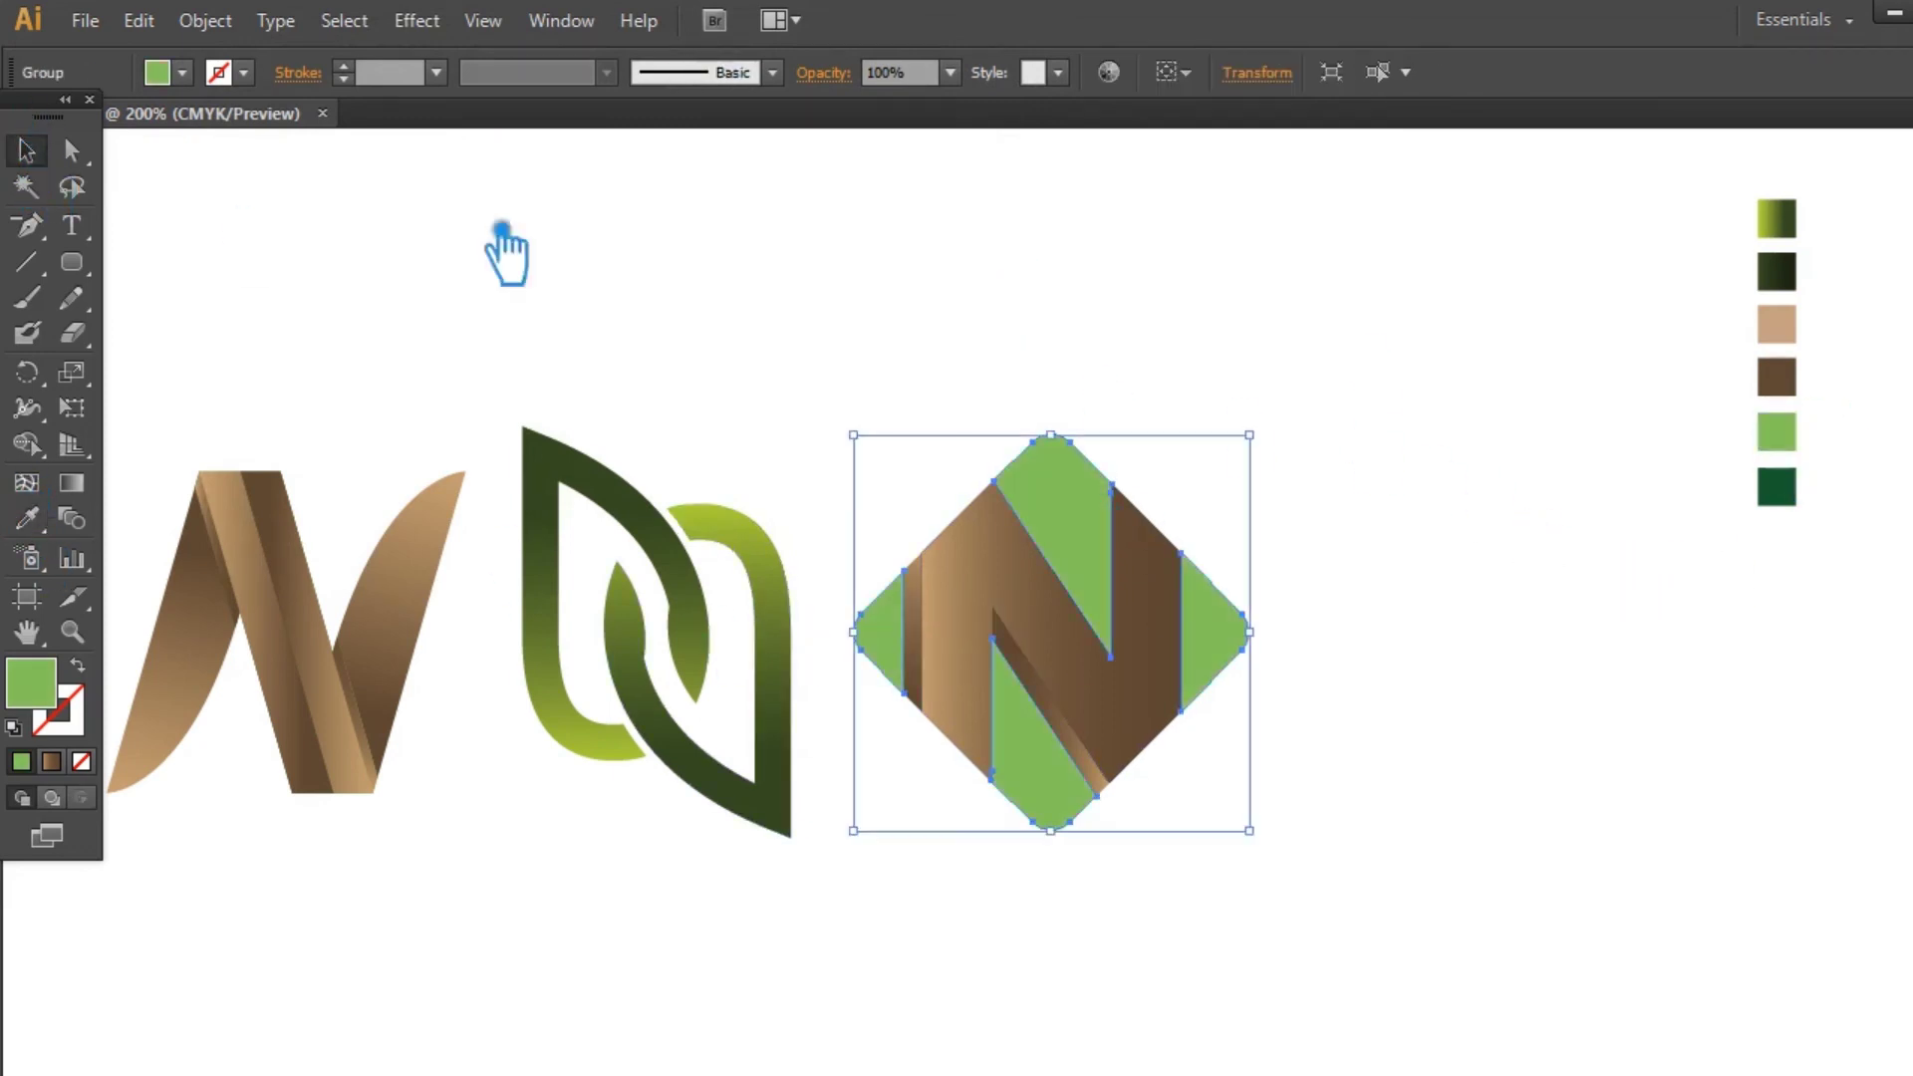
click(1064, 598)
Step: Set the N gradient's left stop to 84BA56
key(ctrl+F9)
double_click(1652, 470)
text(84BA56)
click(982, 158)
click(1485, 498)
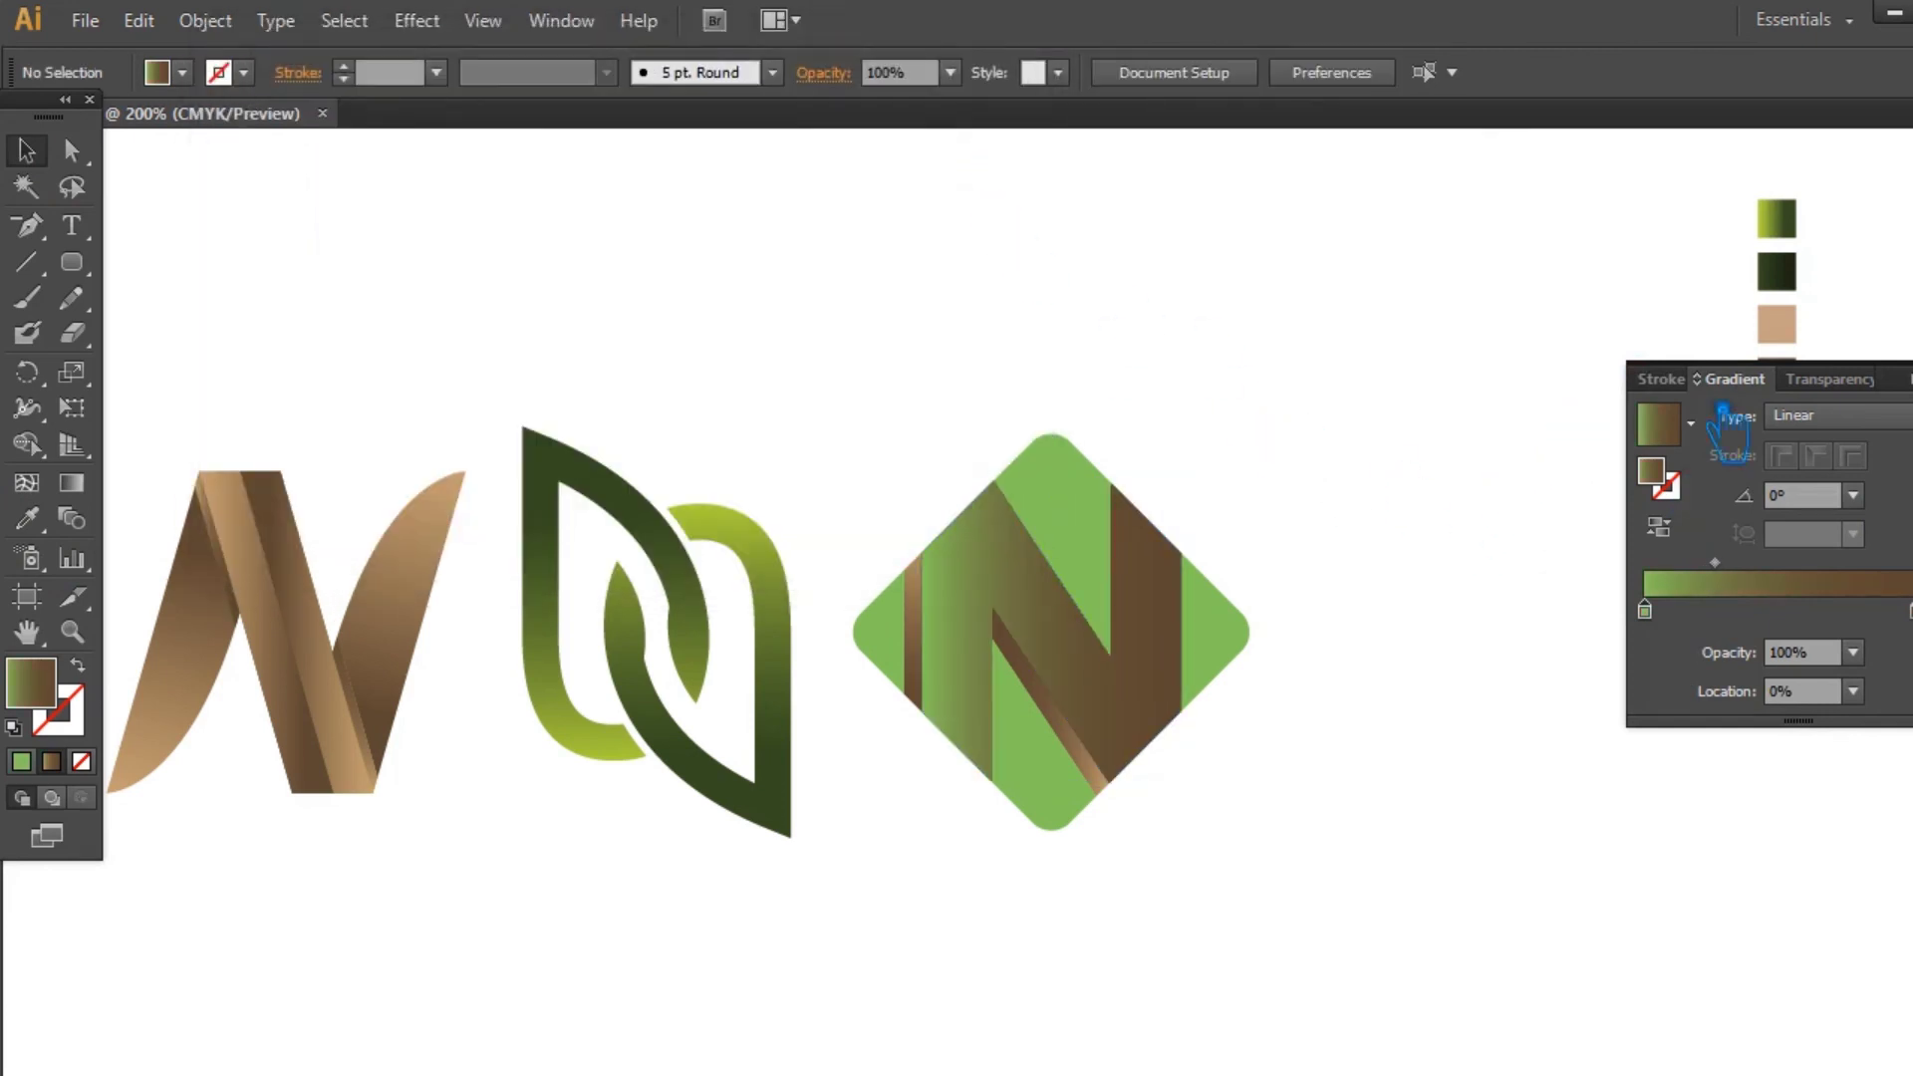
Step: Change the dark green swatch to a deeper green, 0A3516
key(ctrl+F9)
click(1777, 487)
double_click(31, 684)
drag(504, 398, 566, 441)
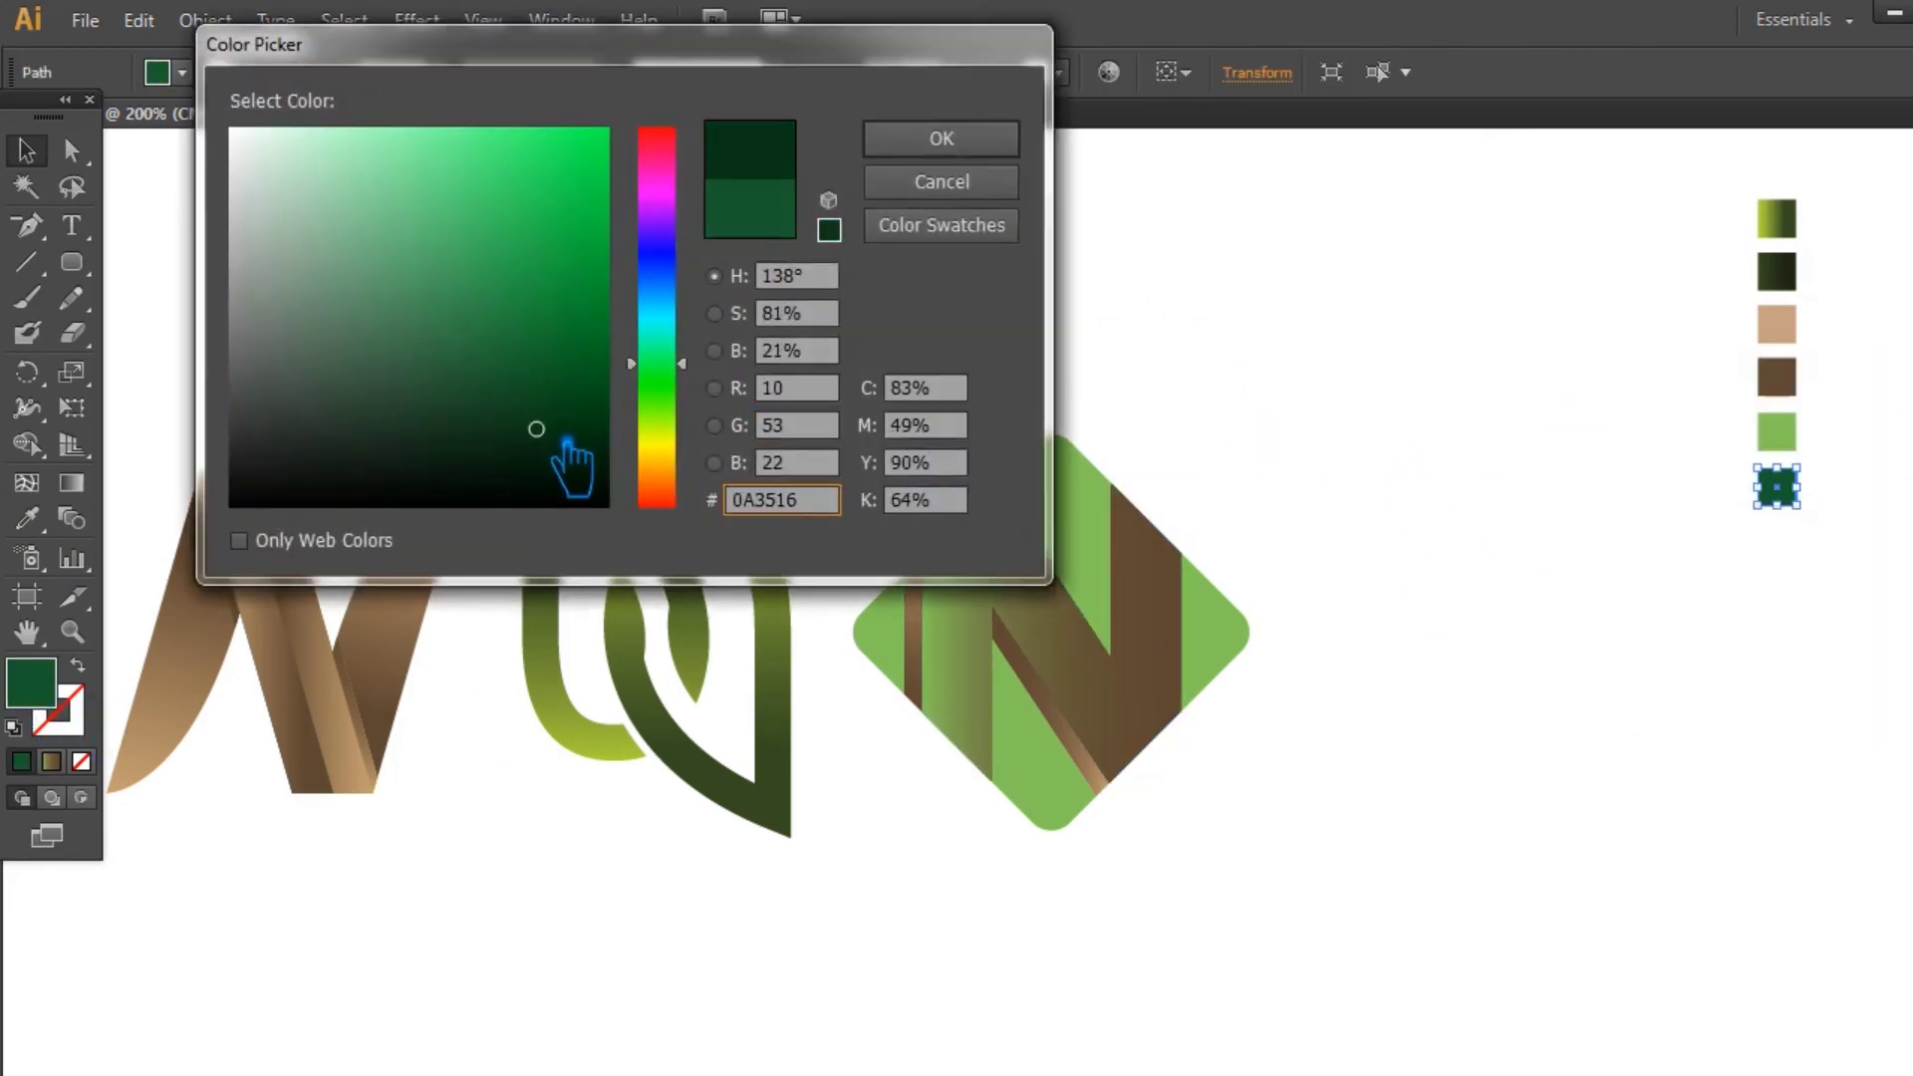
click(942, 139)
Step: Set the N gradient's right stop to dark green 0A3516
click(1057, 637)
key(ctrl+F9)
click(1906, 610)
double_click(1655, 474)
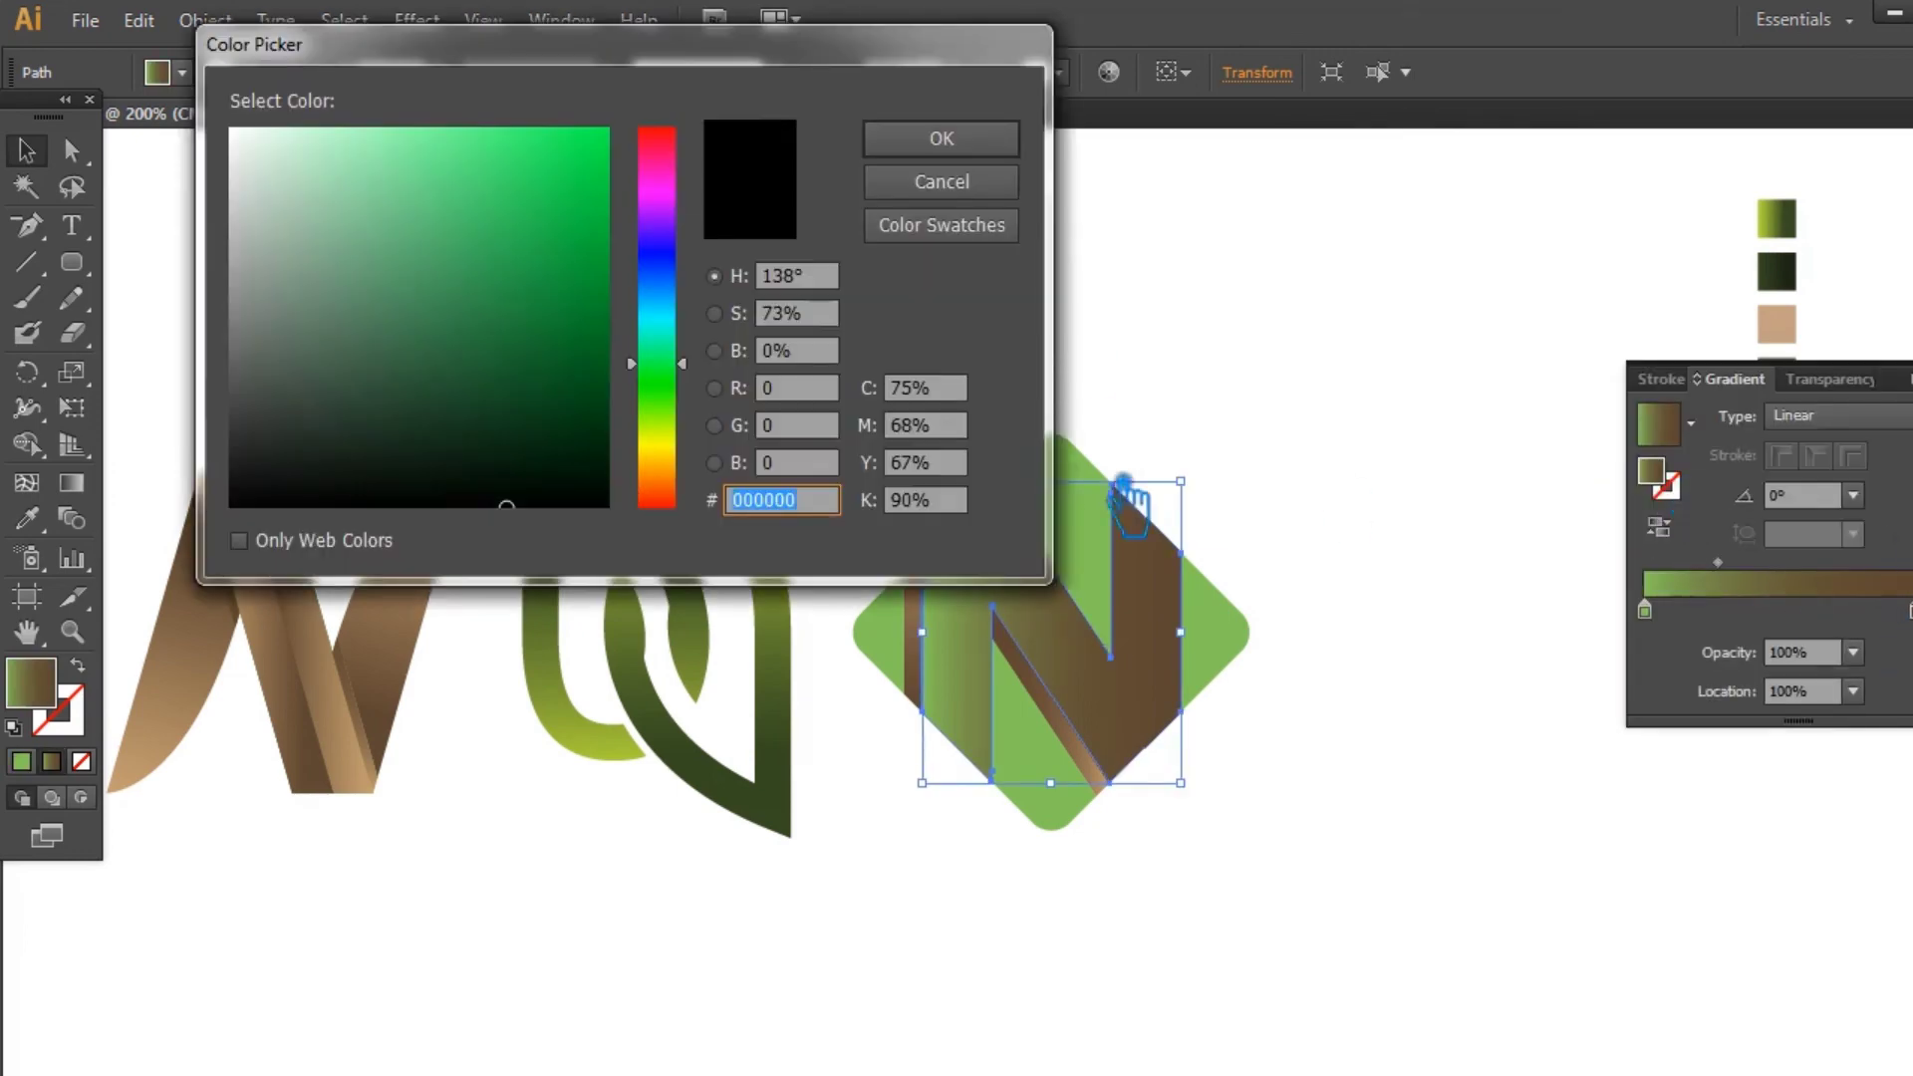
key(Return)
click(1375, 538)
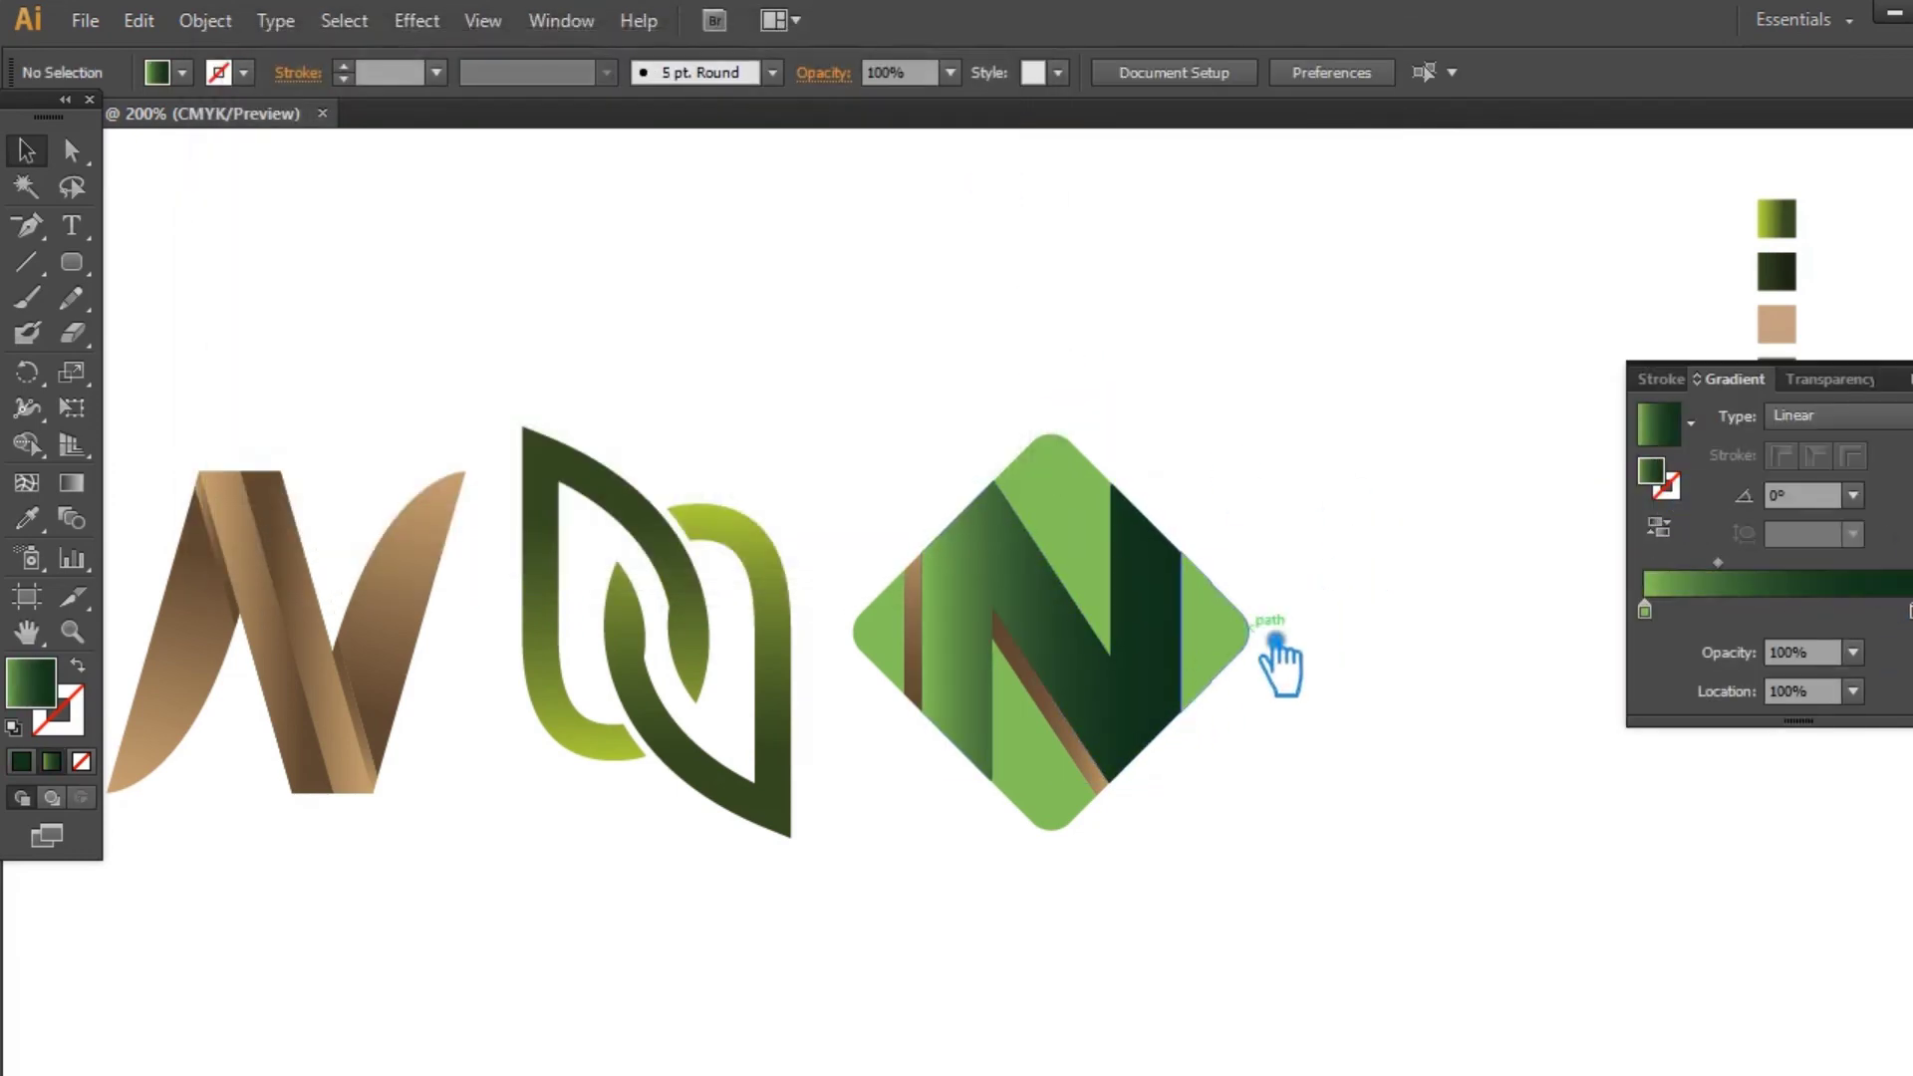
Step: Eyedropper the N's green gradient onto the left brown stripe
click(1098, 769)
click(905, 683)
key(i)
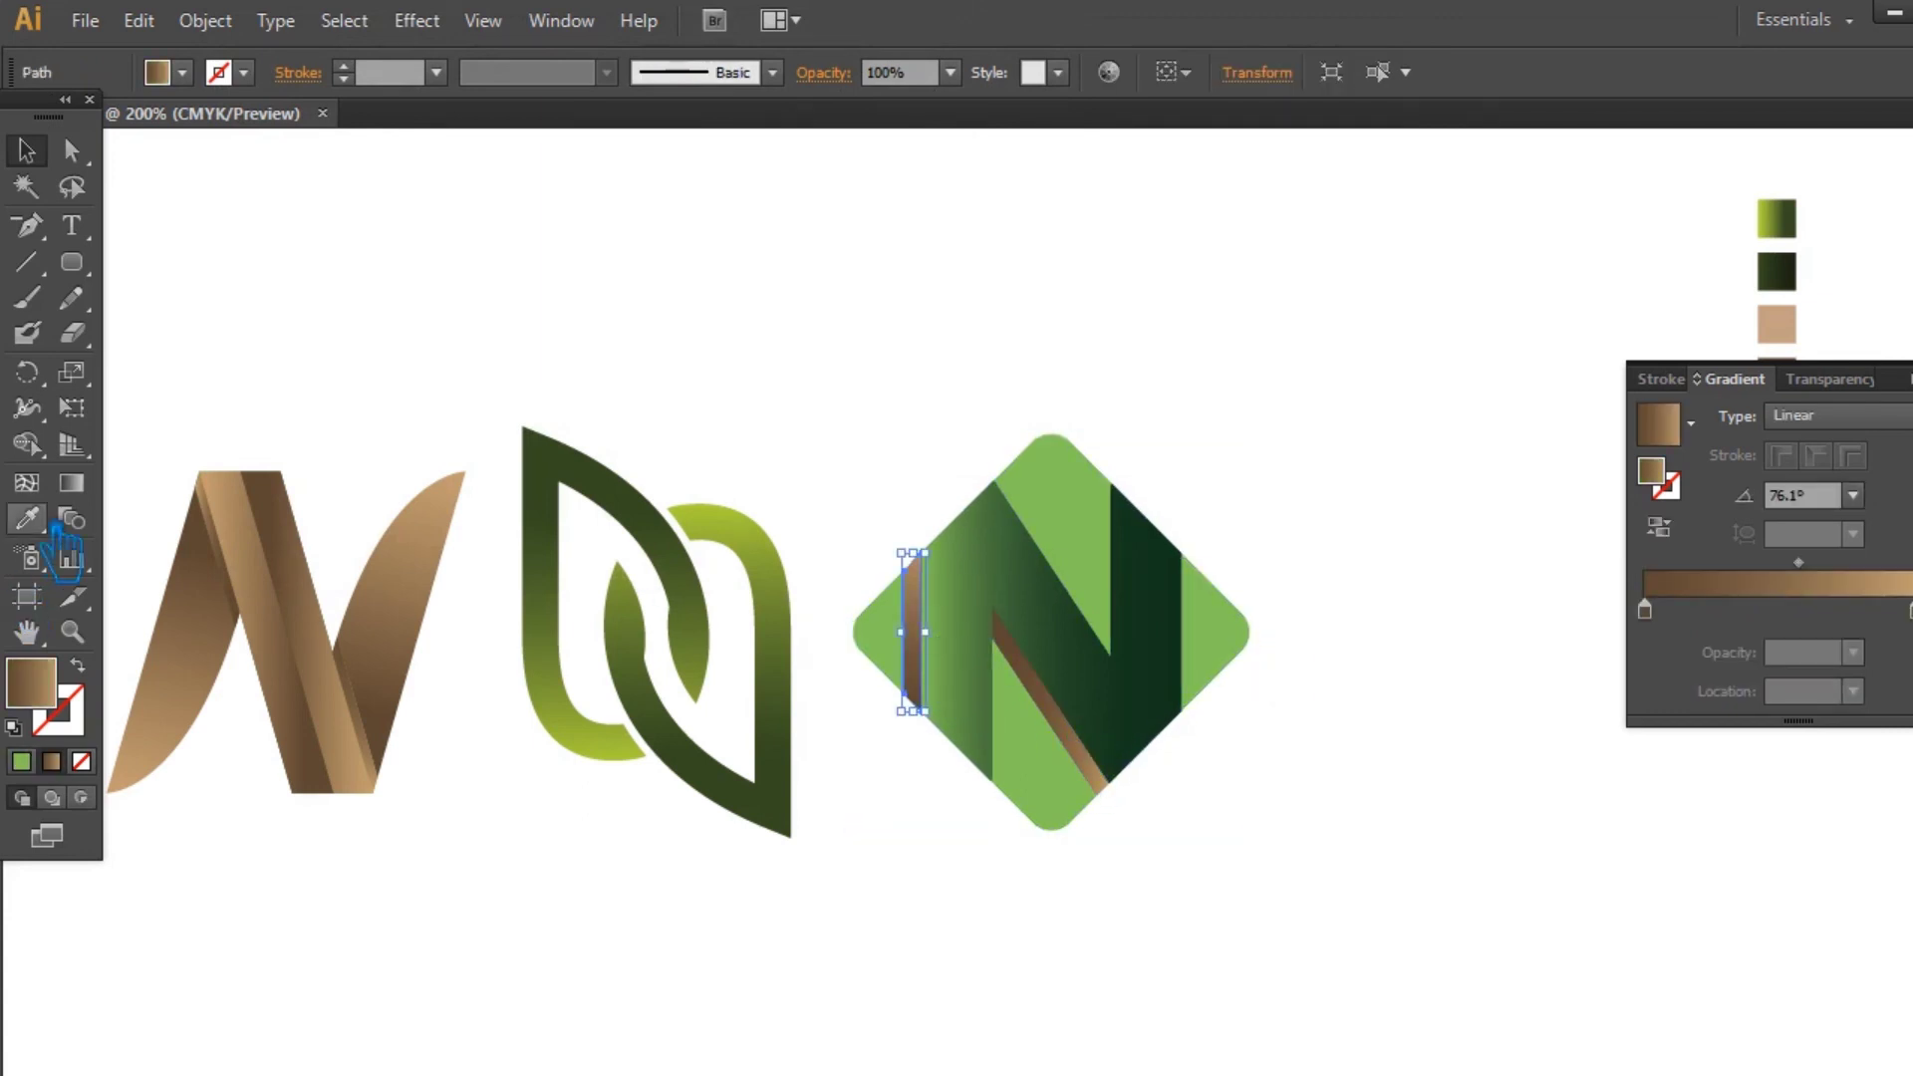
click(1086, 623)
key(v)
click(1109, 778)
Step: Give the diagonal stripe the green gradient and make the diamond light grey
click(1023, 719)
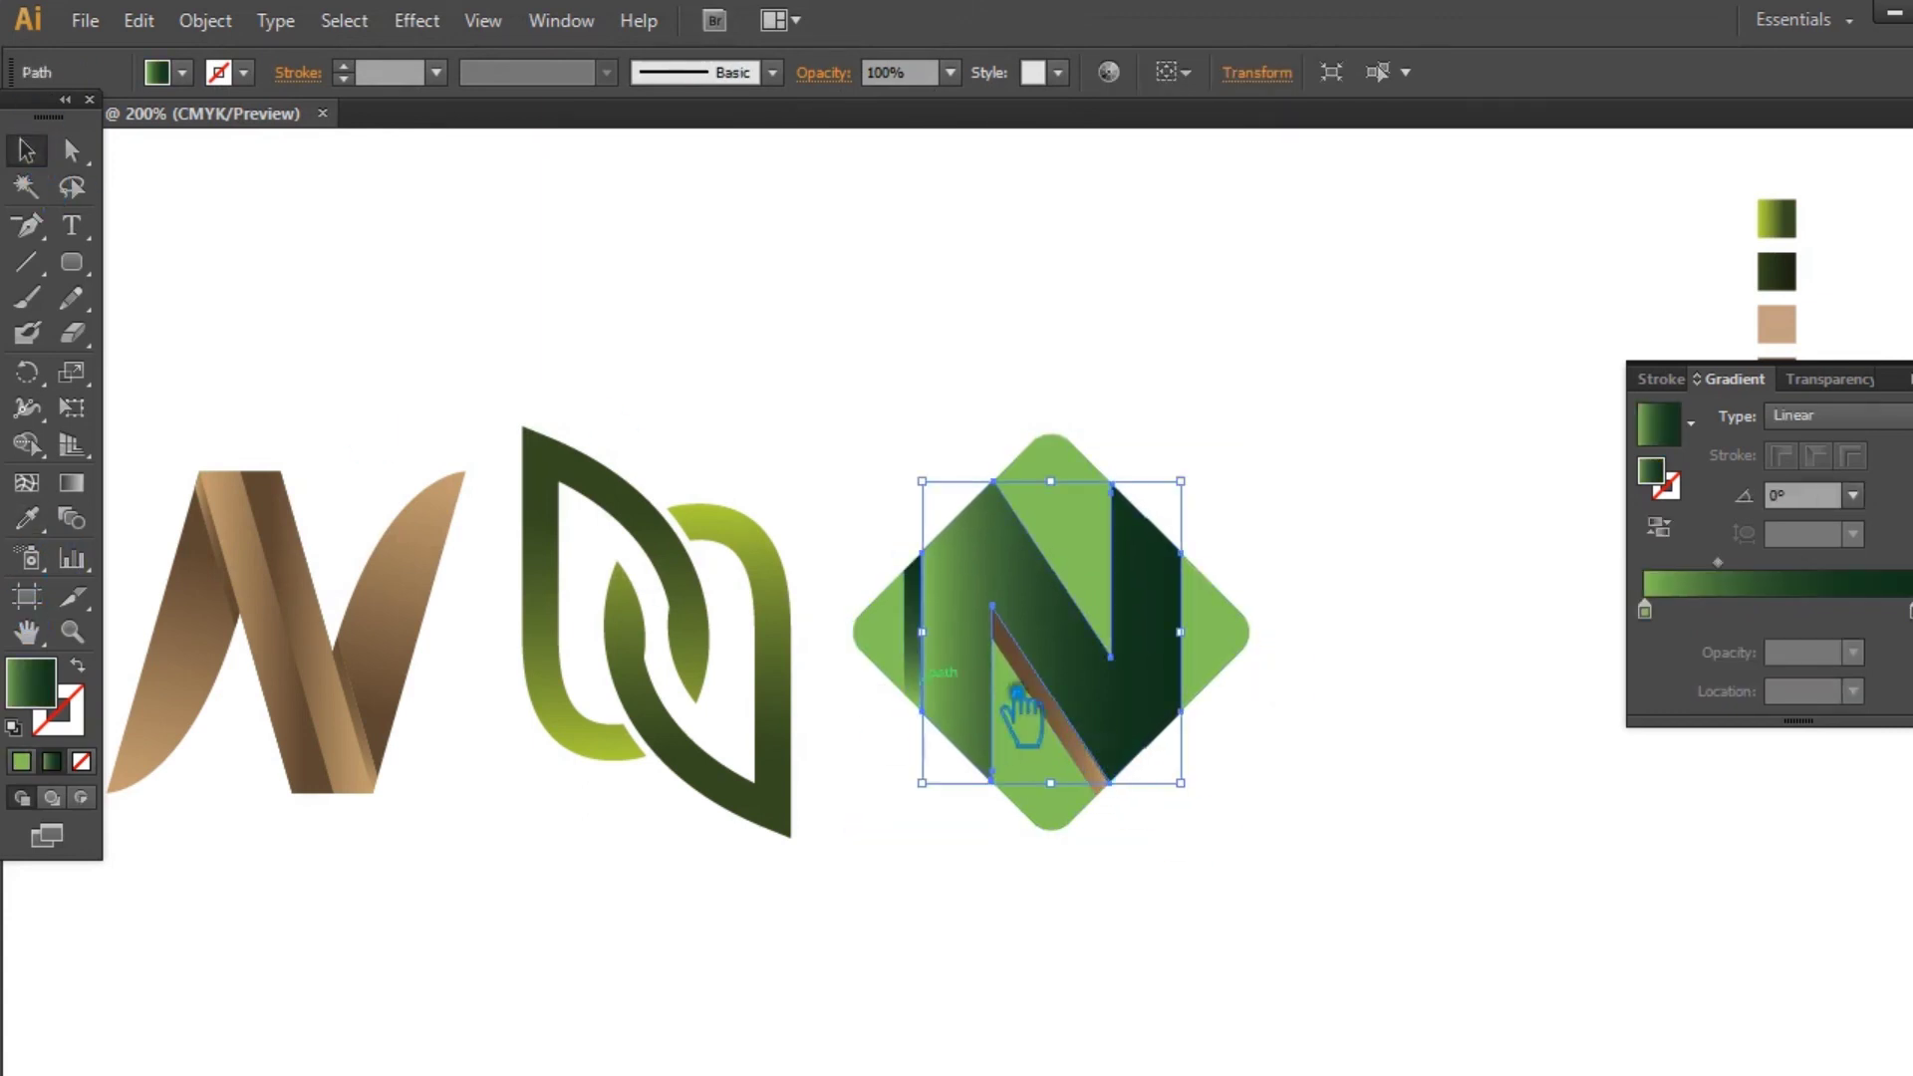
click(1045, 688)
key(i)
click(1171, 678)
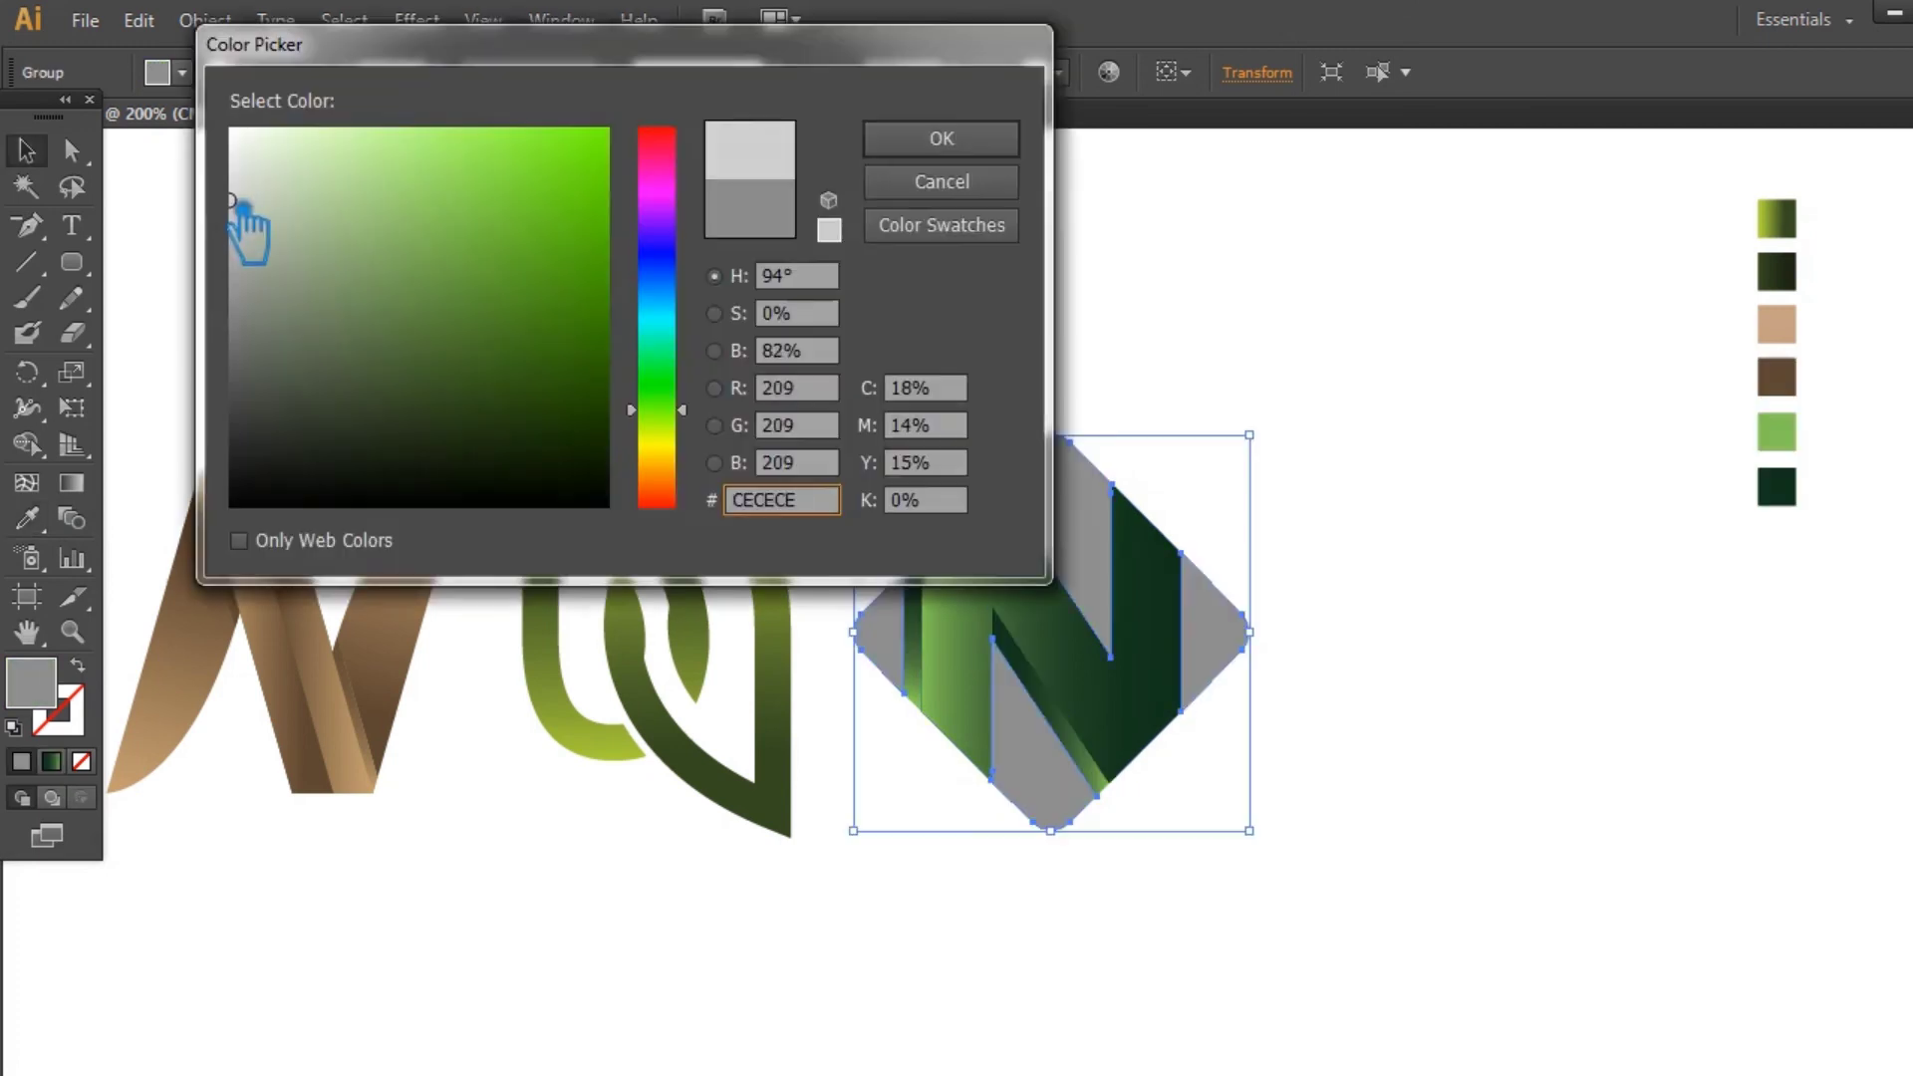
click(935, 139)
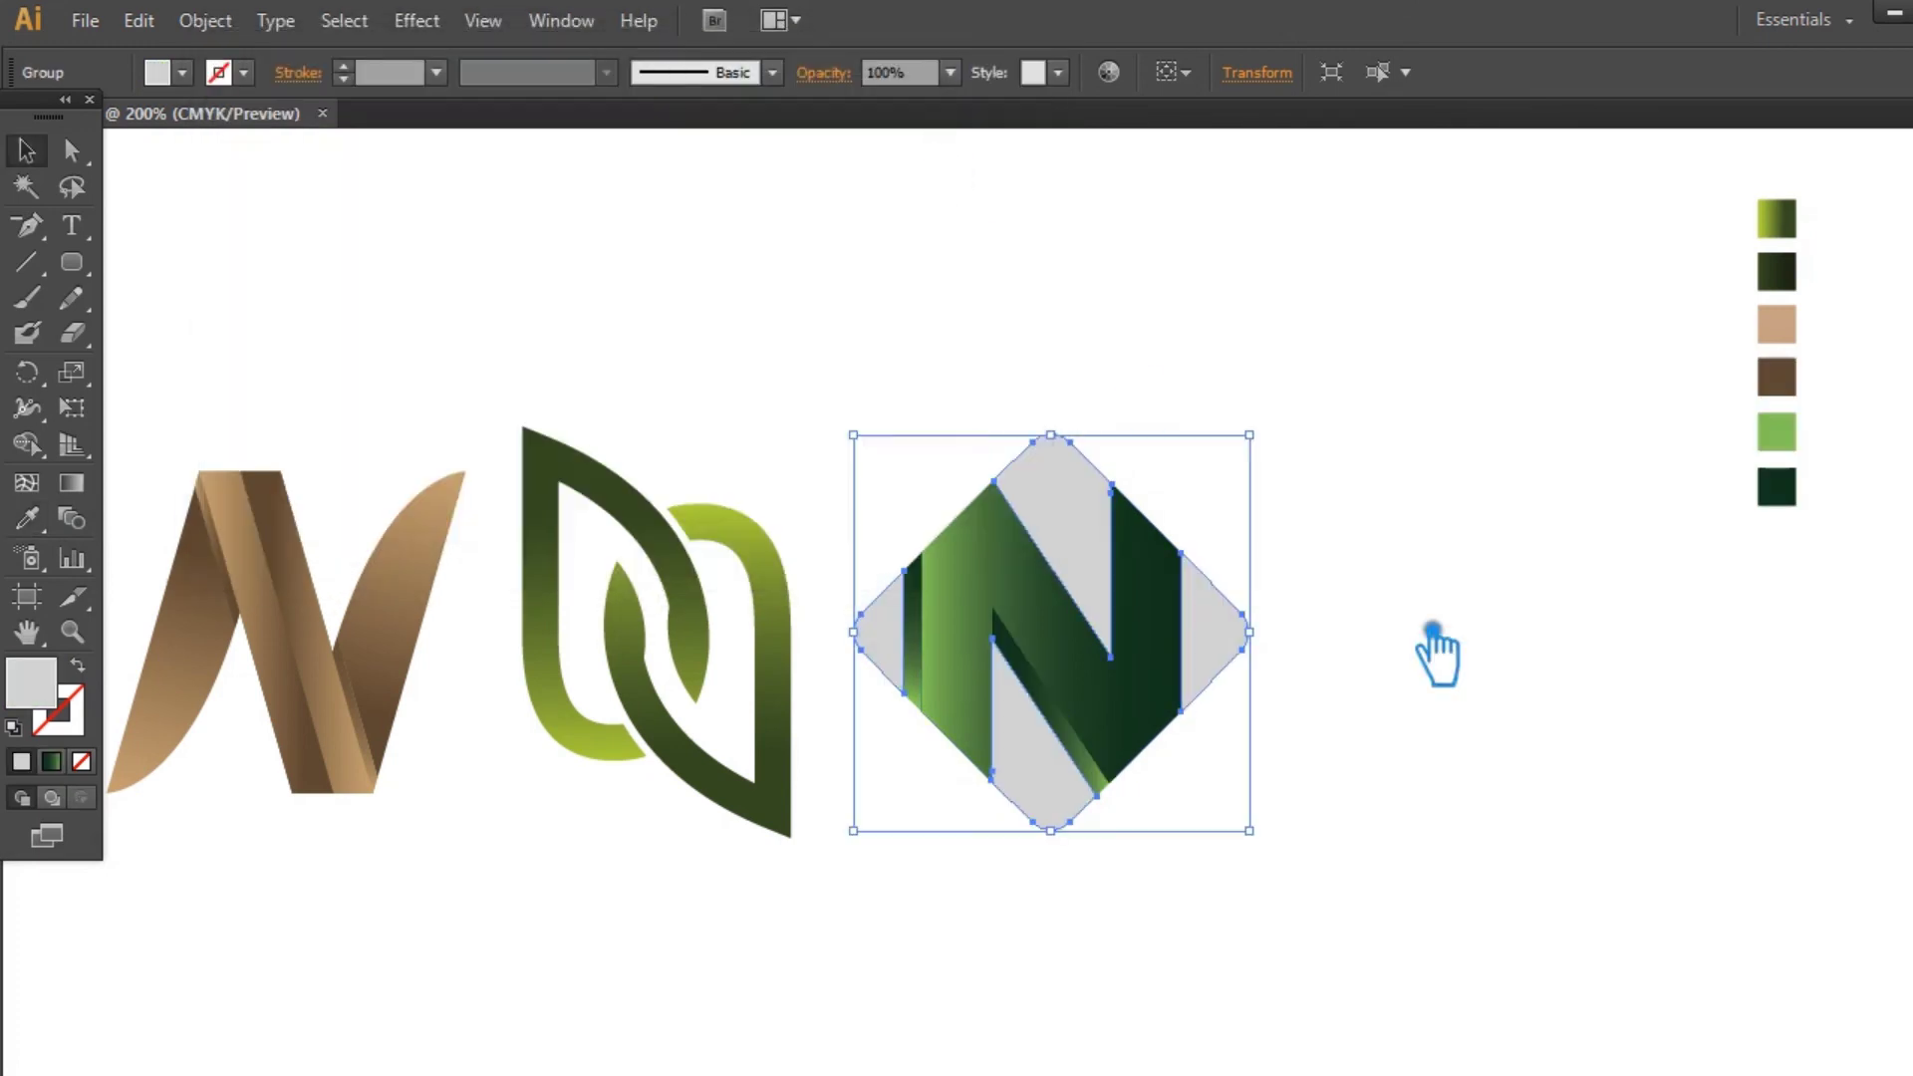
click(1436, 647)
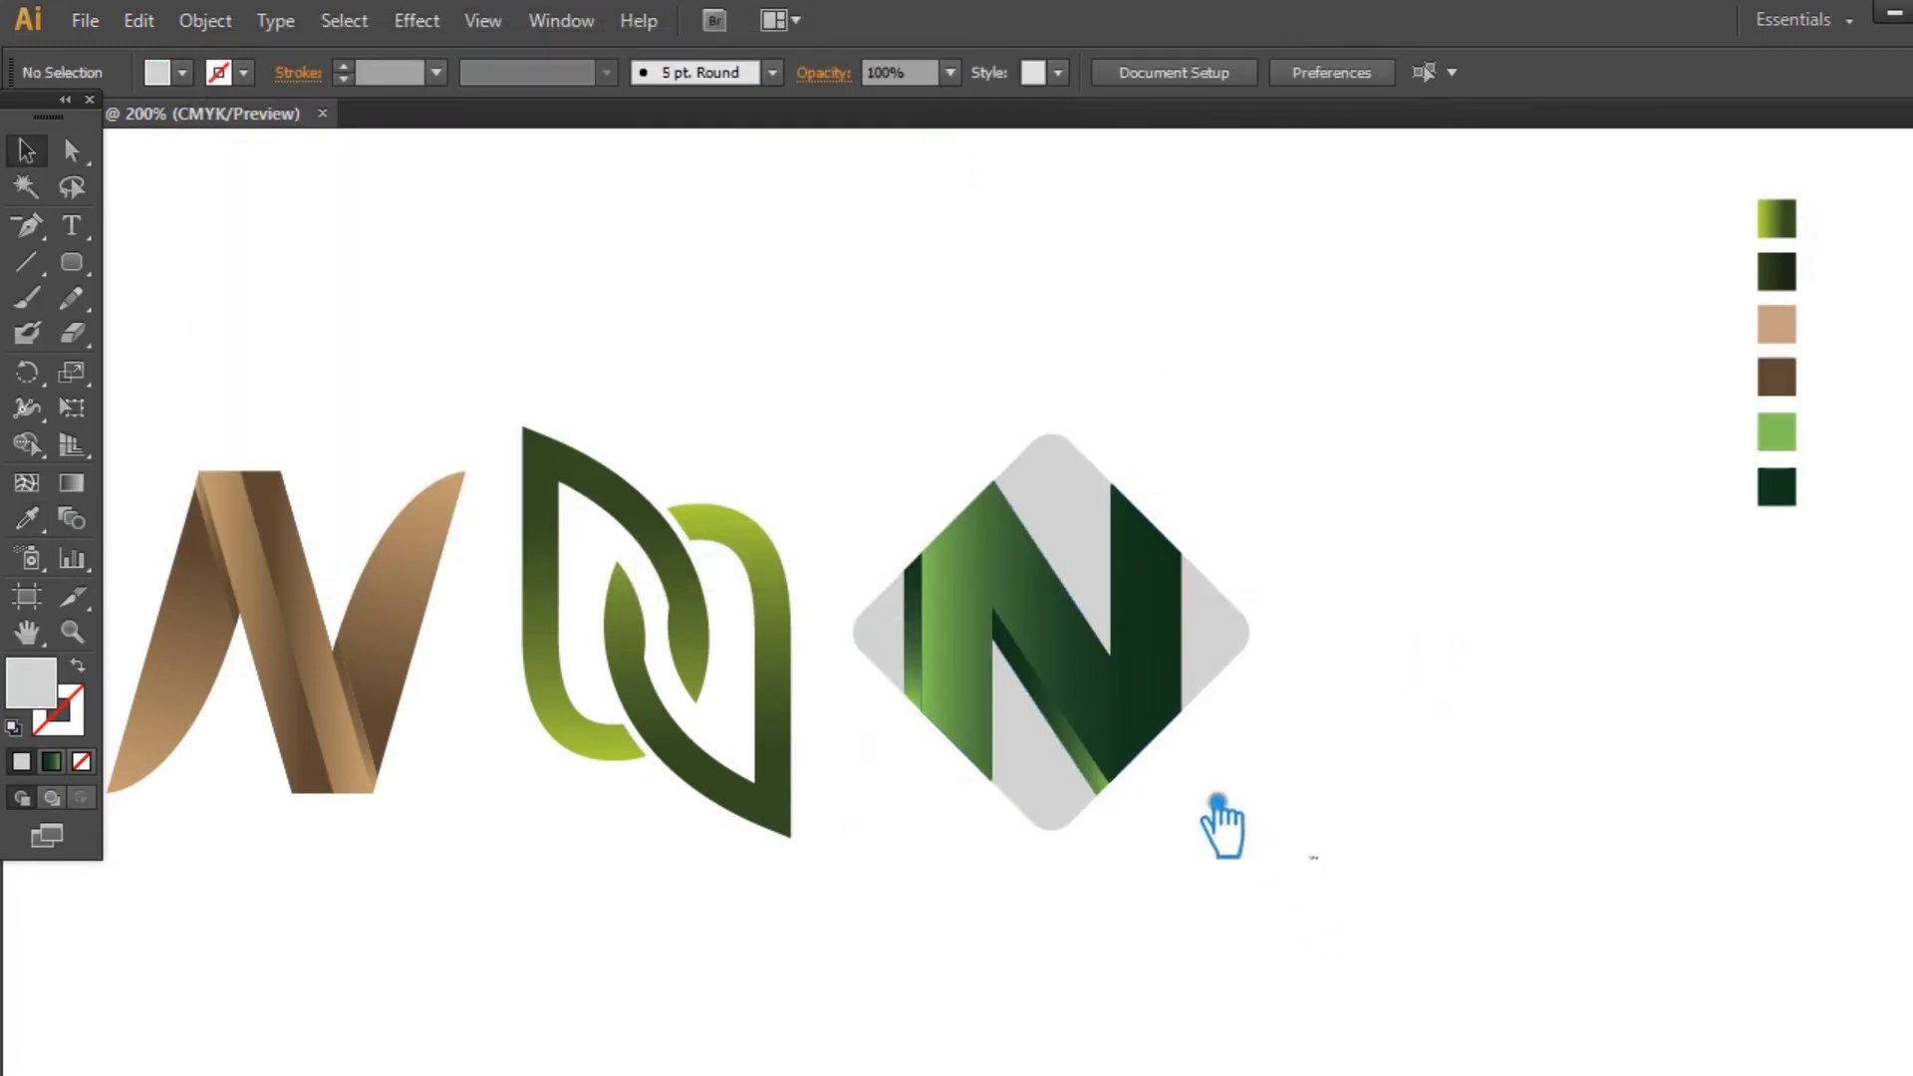
Step: Pan and zoom to centre the three logos in view
drag(1319, 859, 867, 431)
click(1414, 832)
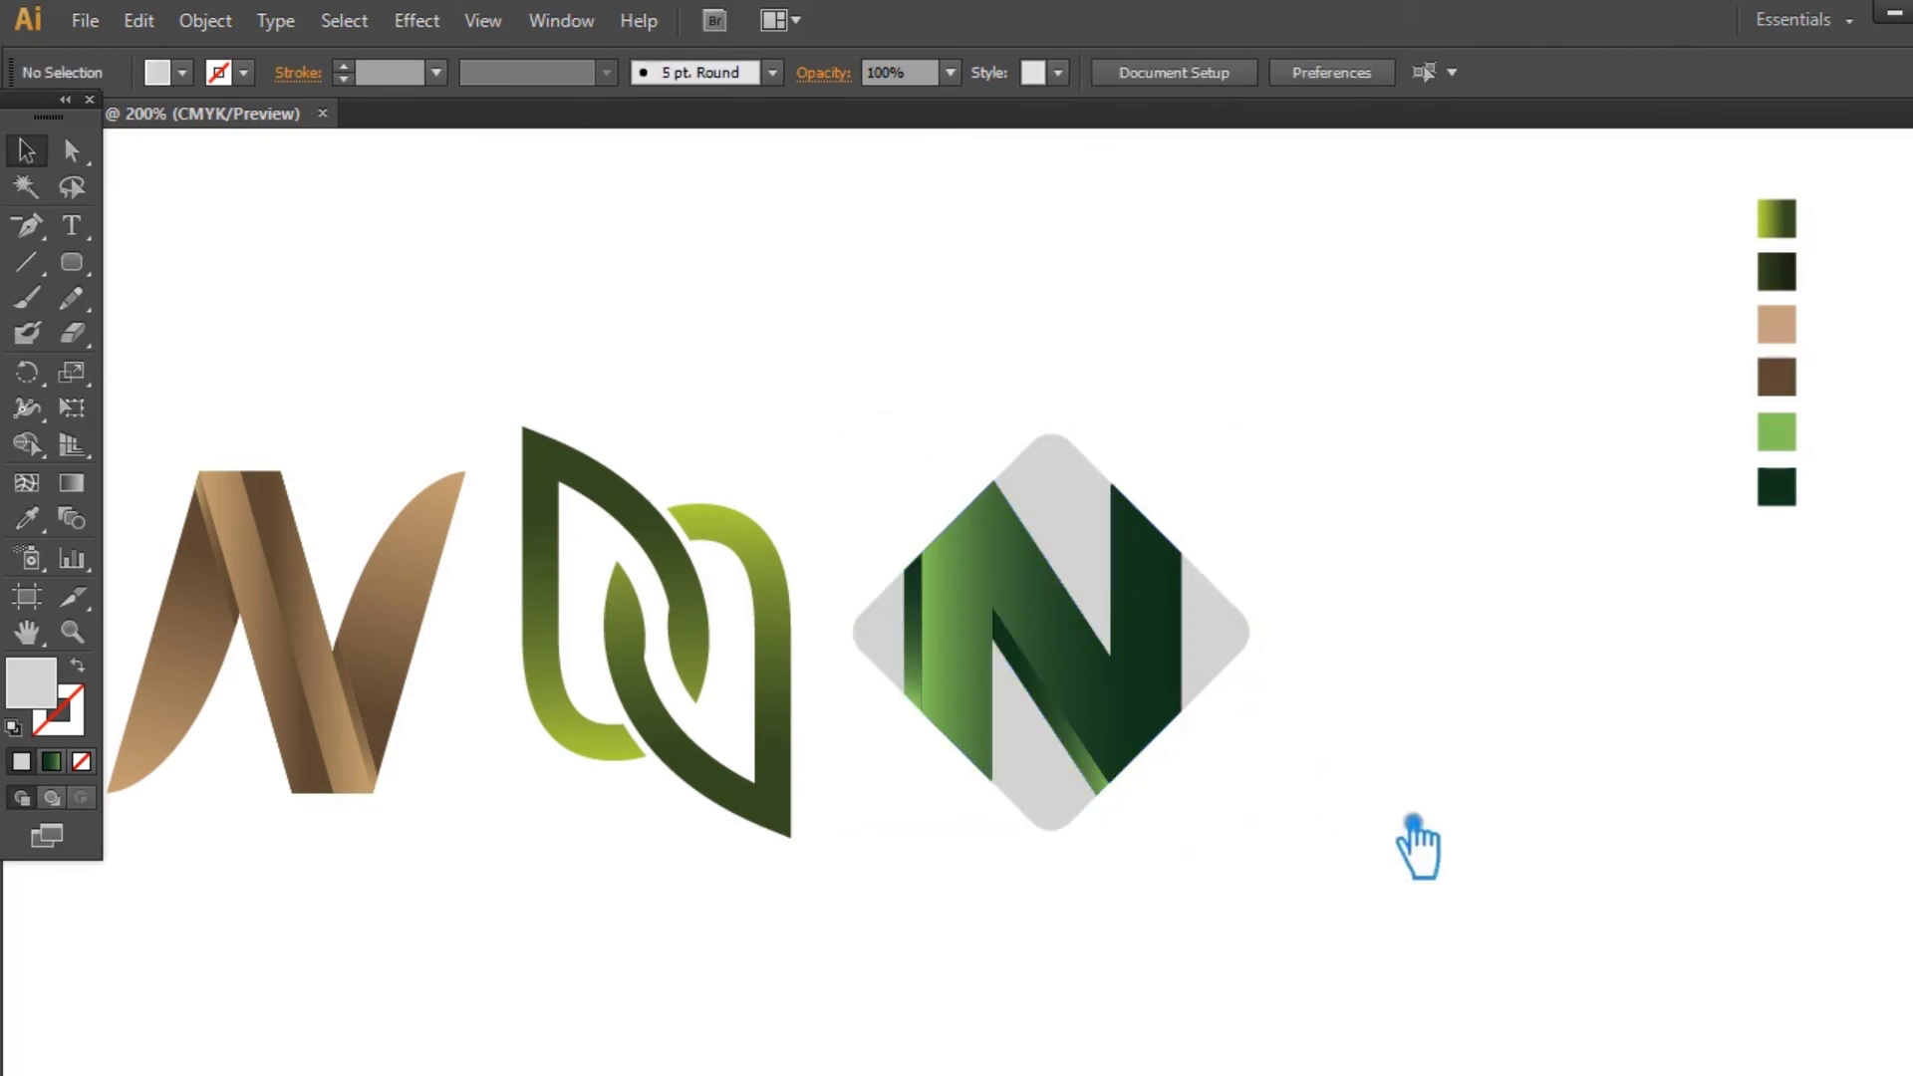
drag(1381, 836, 1622, 810)
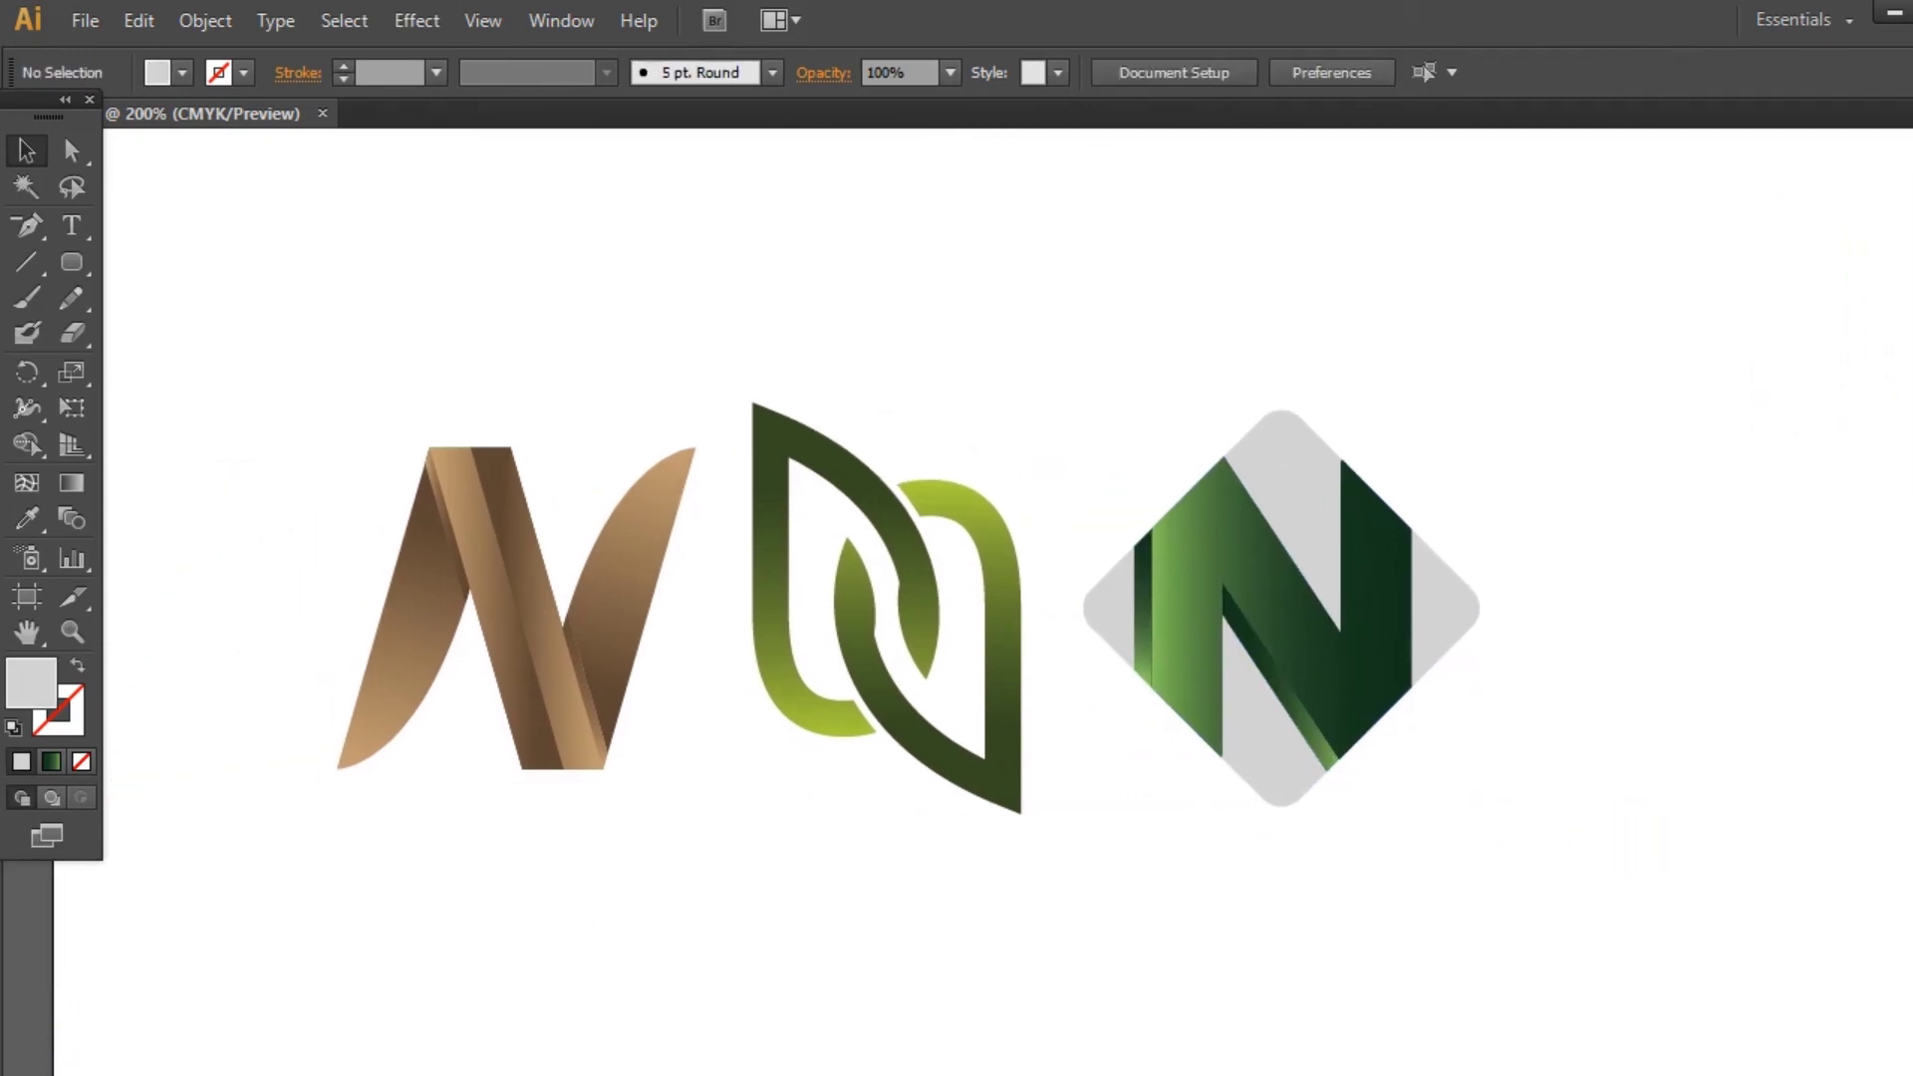
key(ctrl+plus)
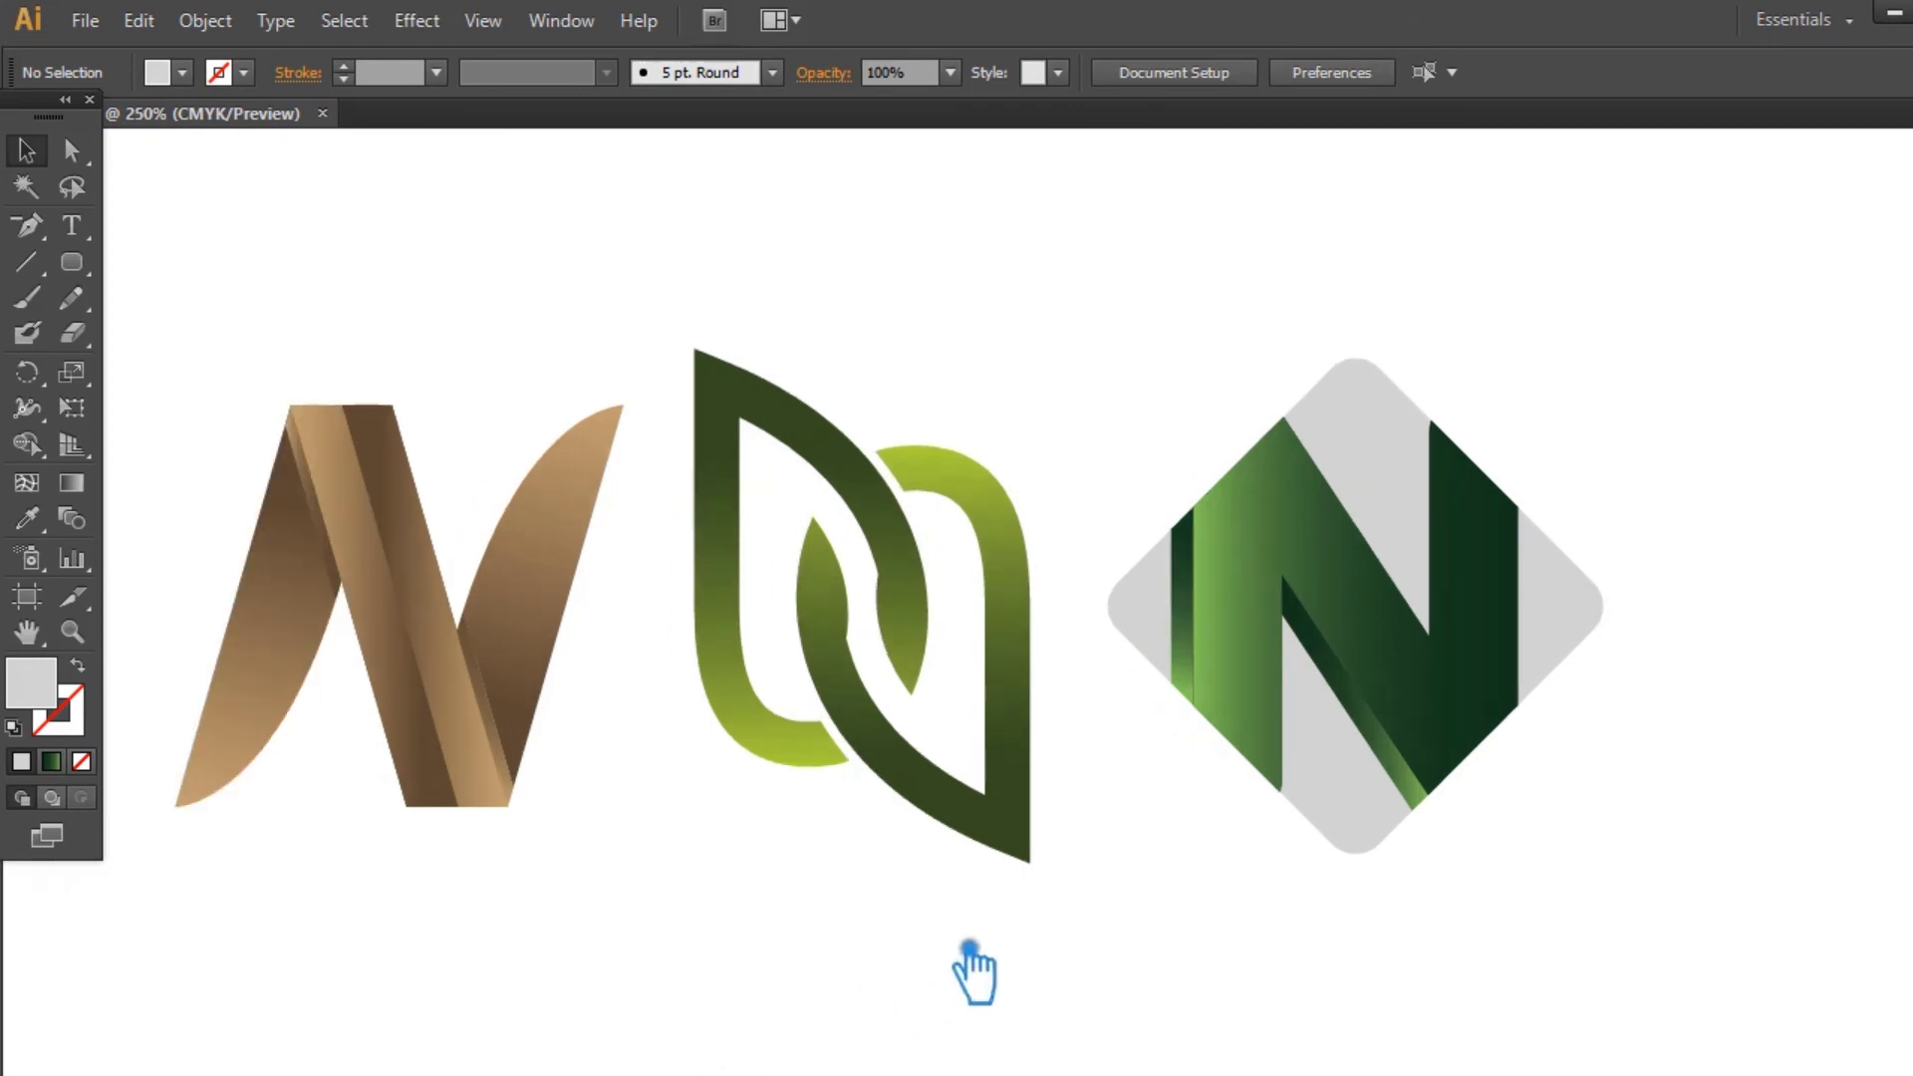
drag(970, 972, 1016, 972)
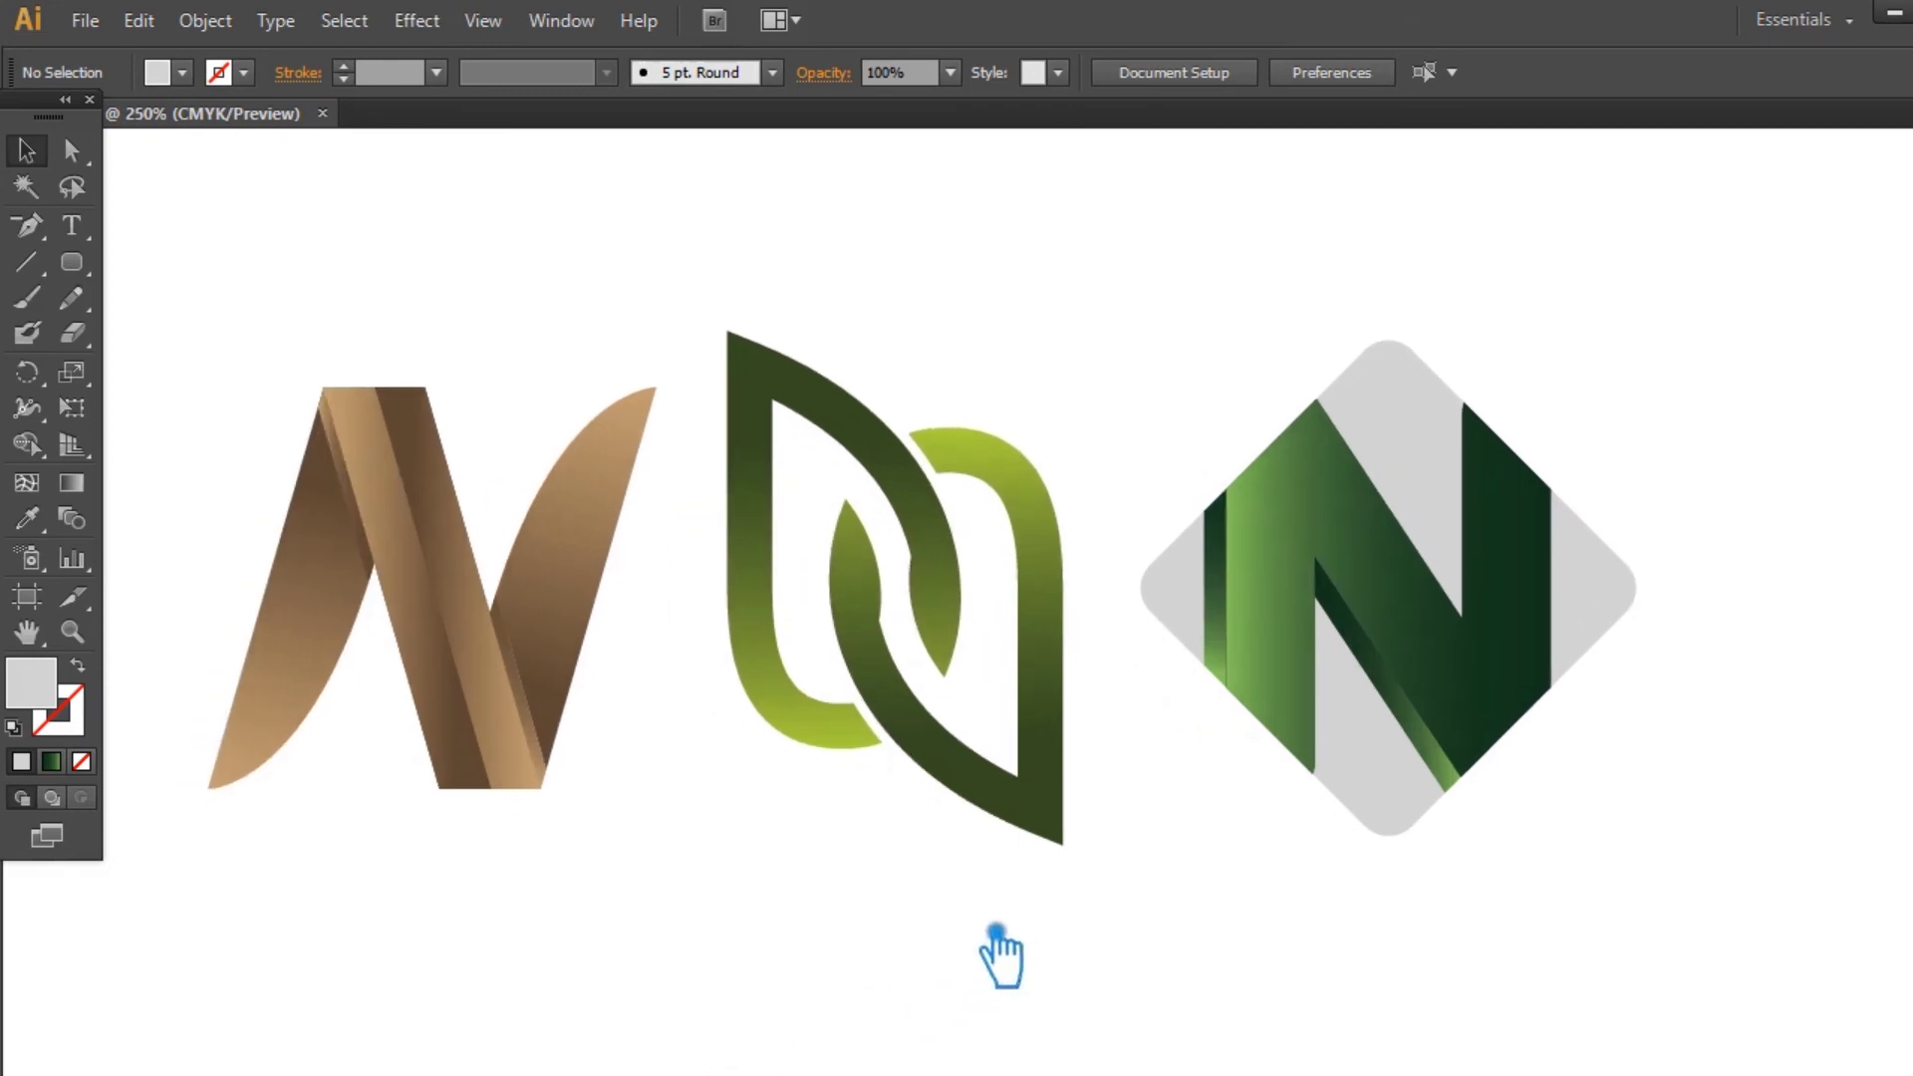